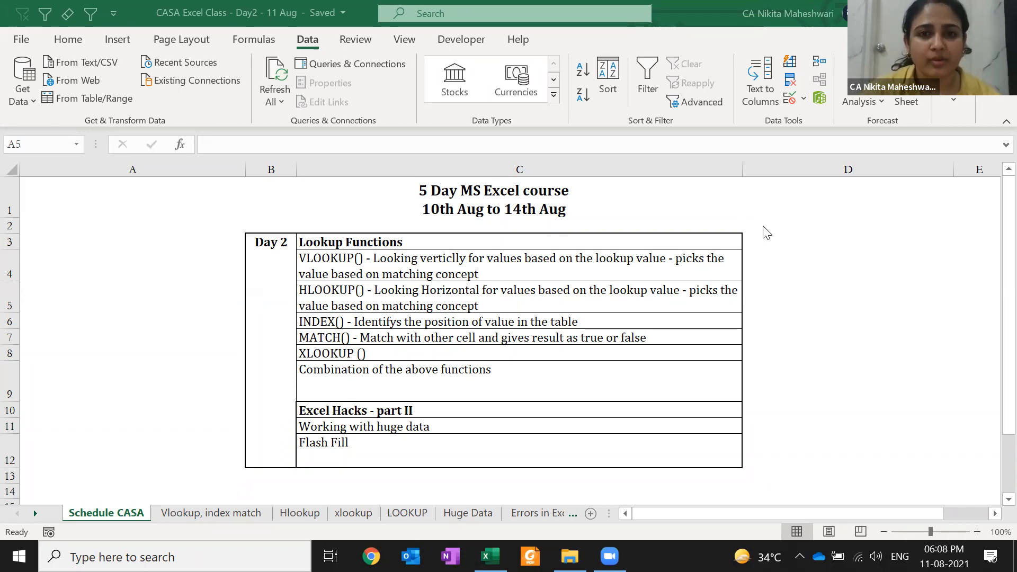
- Open the 'Errors in Excel' sheet showing the seven-error reference table, #DIV/0 to #VALUE!
{"action": "left_click", "coordinate": [527, 516]}
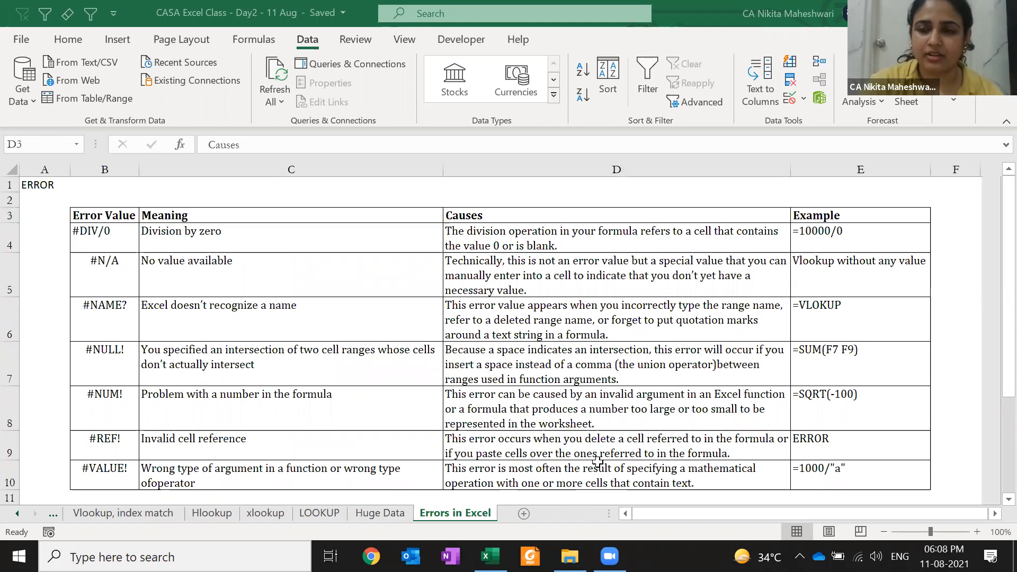
{"action": "left_click", "coordinate": [692, 184]}
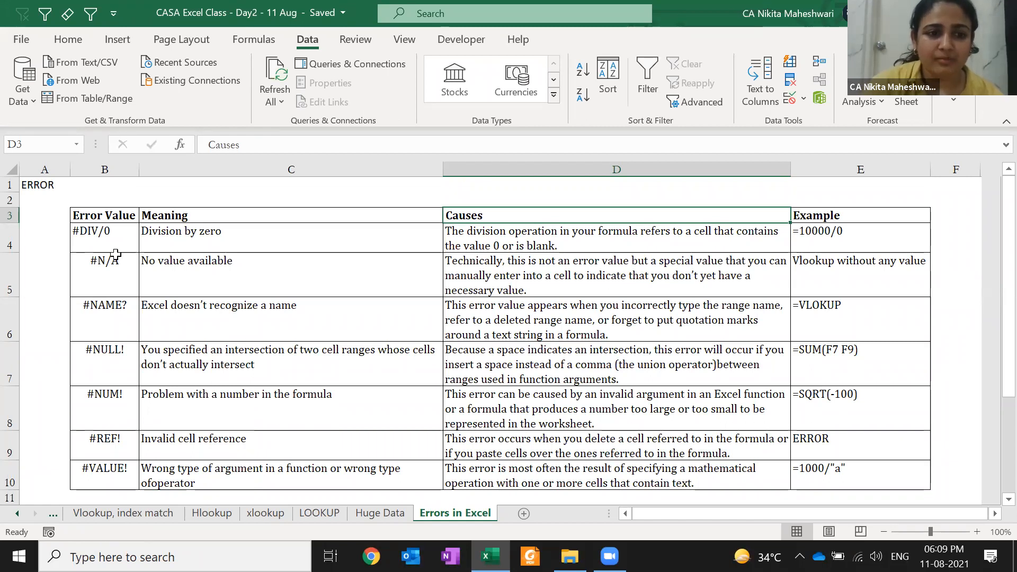
- Remove the apostrophe from E4 so =10000/0 calculates to #DIV/0!, and review its error options
{"action": "left_click", "coordinate": [124, 234]}
{"action": "key", "text": "Right"}
{"action": "key", "text": "Right"}
{"action": "key", "text": "Right"}
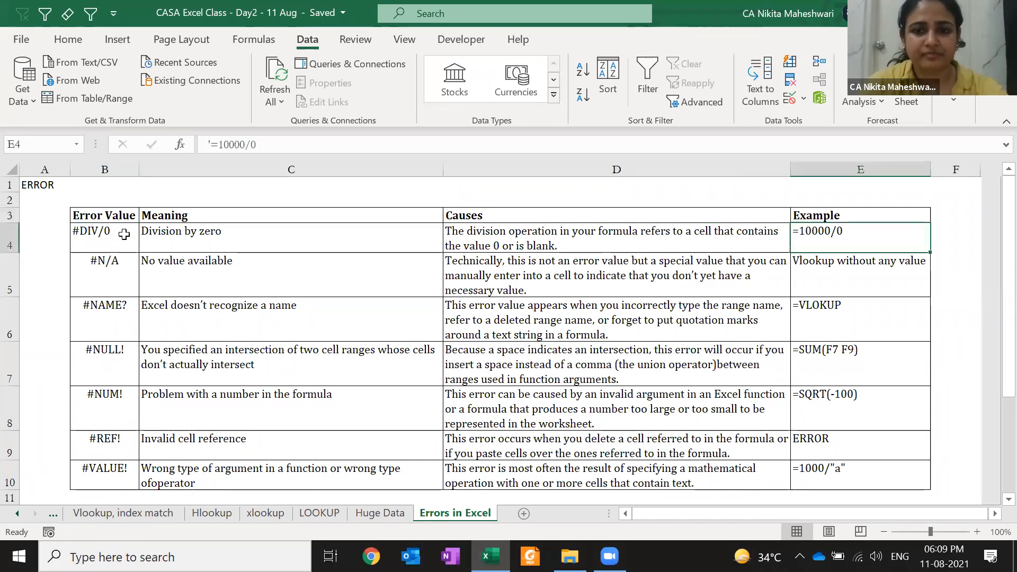
{"action": "key", "text": "F2"}
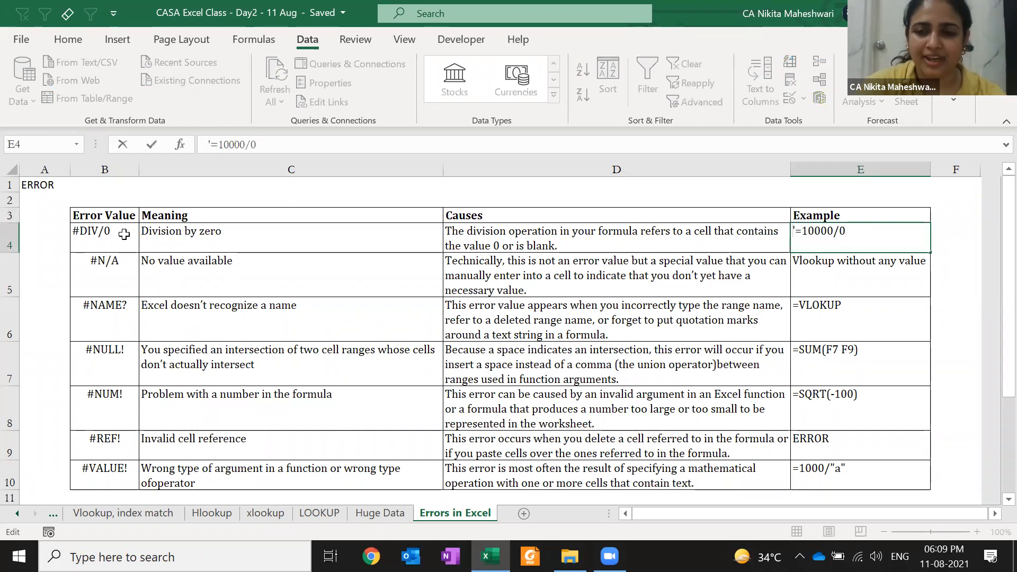
{"action": "key", "text": "Delete"}
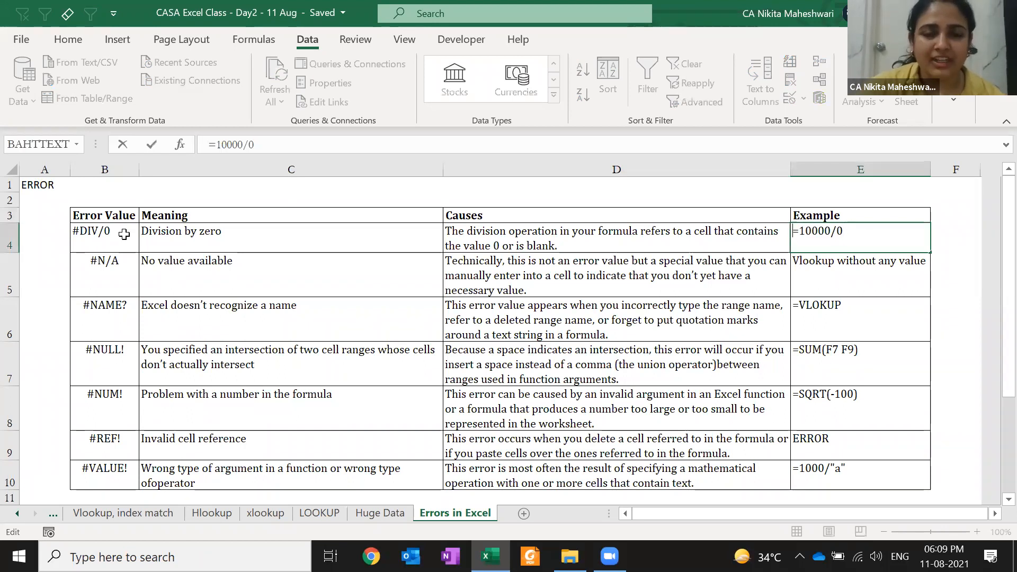
{"action": "key", "text": "Return"}
{"action": "key", "text": "Up"}
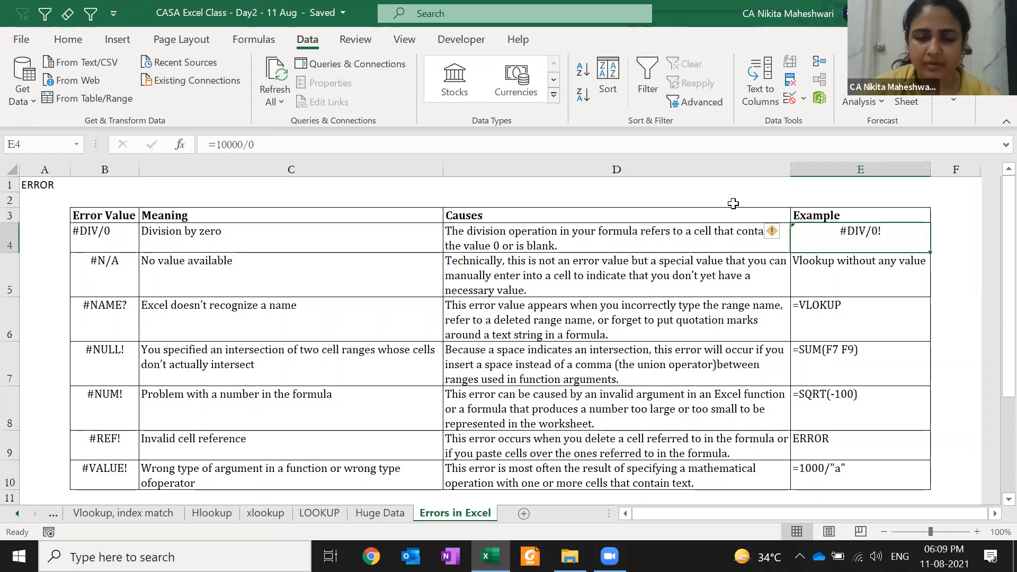
{"action": "left_click", "coordinate": [772, 237]}
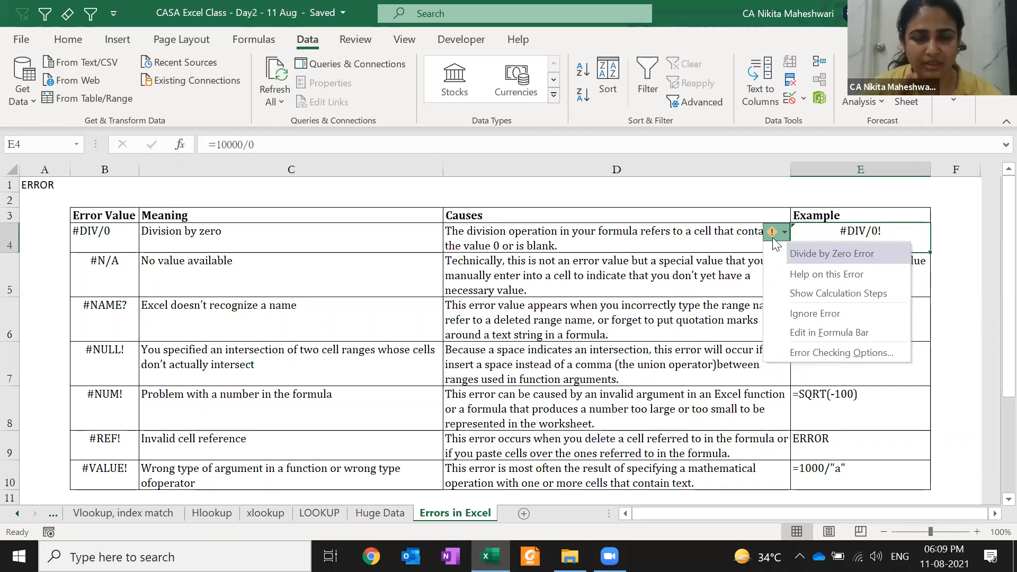
{"action": "key", "text": "Escape"}
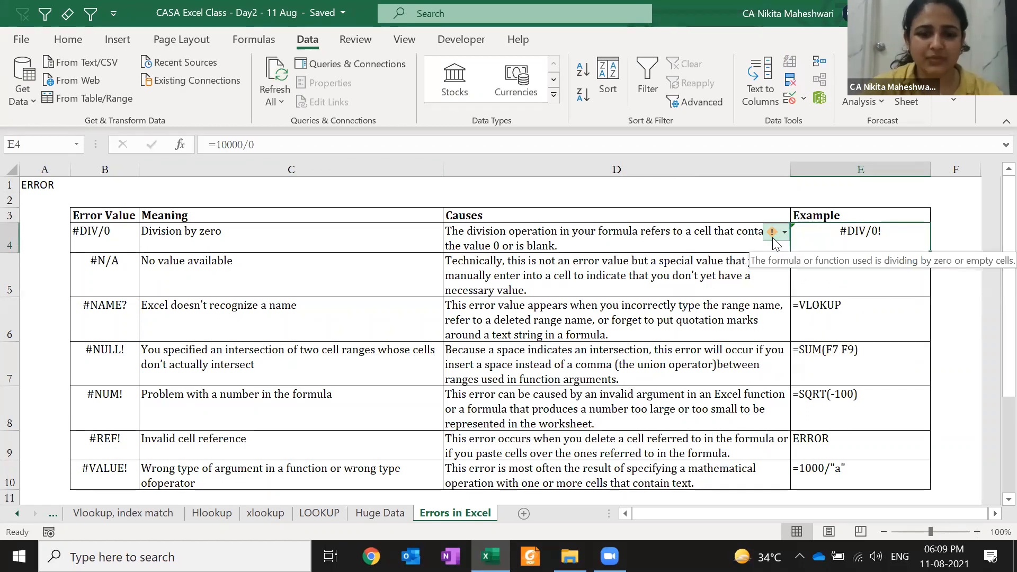
{"action": "key", "text": "F2"}
{"action": "key", "text": "Return"}
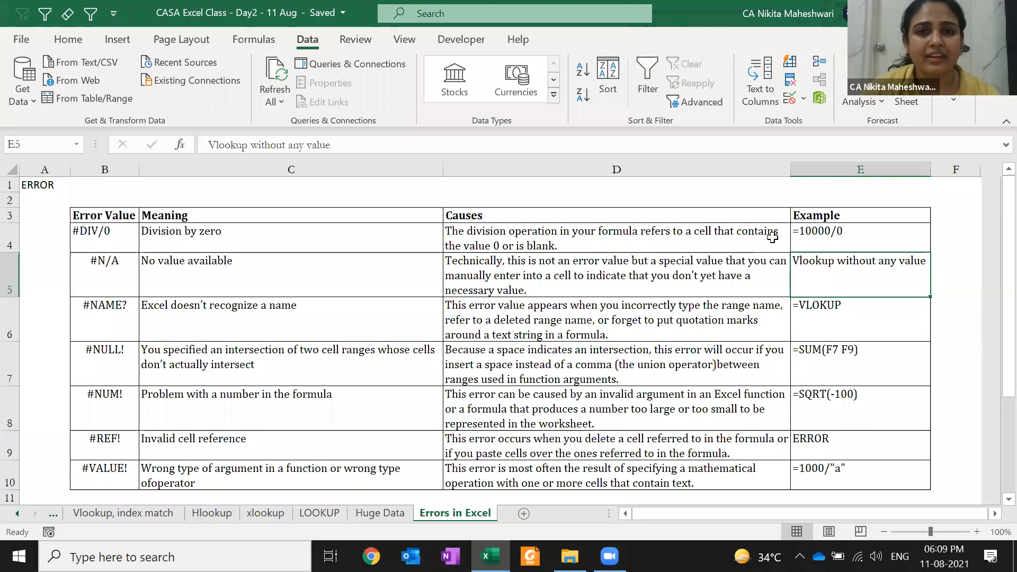
- Change E4's divisor to the empty cell F1, giving =10000/F1 and #DIV/0!
{"action": "key", "text": "Up"}
{"action": "key", "text": "F2"}
{"action": "key", "text": "Home"}
{"action": "key", "text": "Right"}
{"action": "key", "text": "End"}
{"action": "key", "text": "BackSpace"}
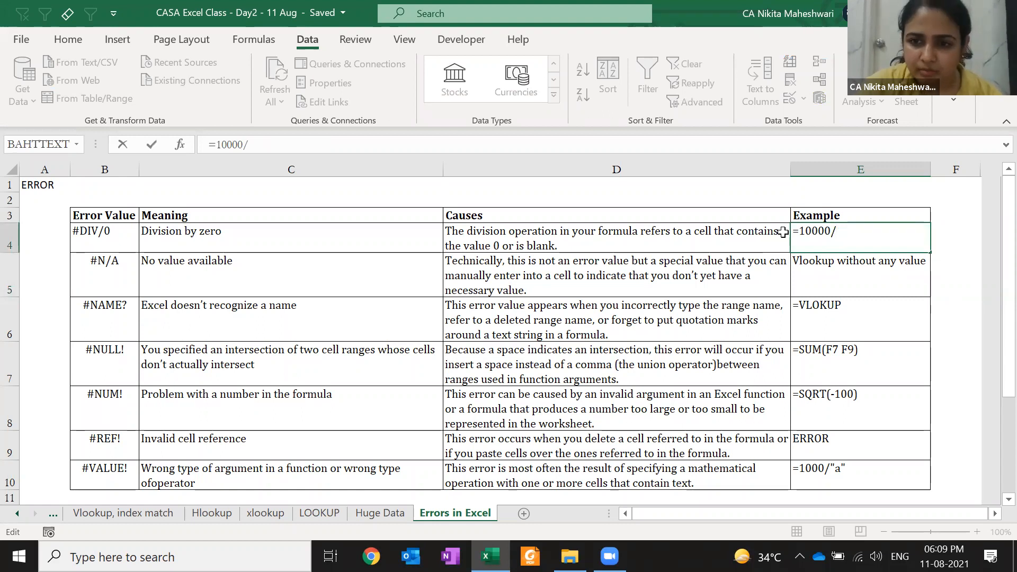
{"action": "key", "text": "Left"}
{"action": "key", "text": "Up"}
{"action": "key", "text": "Up"}
{"action": "key", "text": "Up"}
{"action": "key", "text": "Right"}
{"action": "key", "text": "Right"}
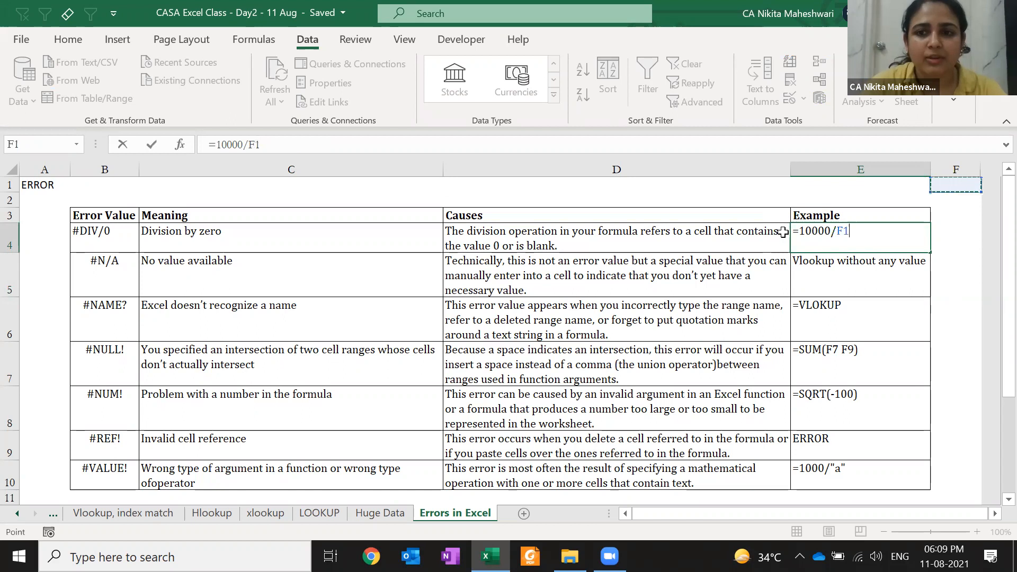
{"action": "key", "text": "ctrl+Return"}
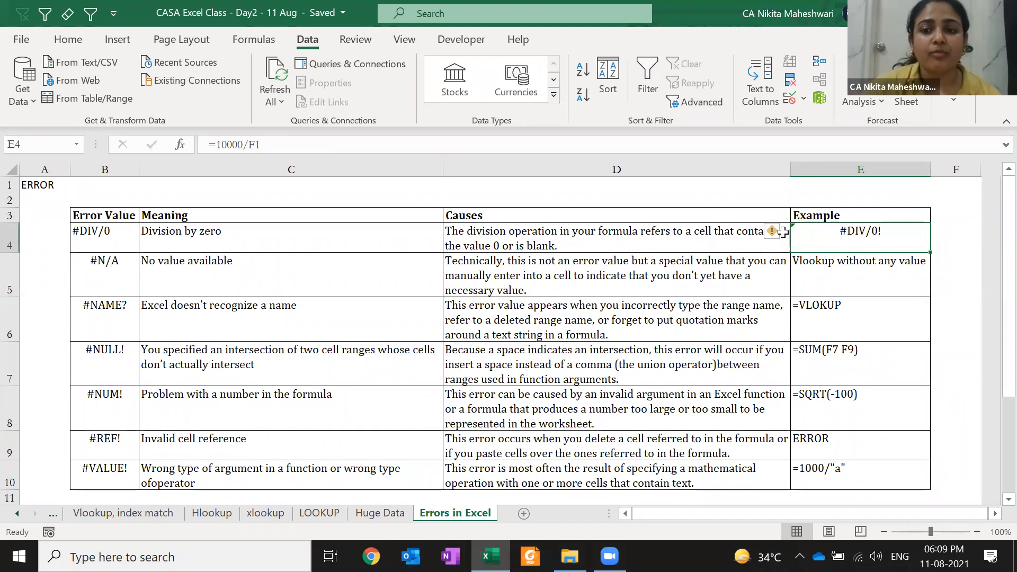
{"action": "key", "text": "Down"}
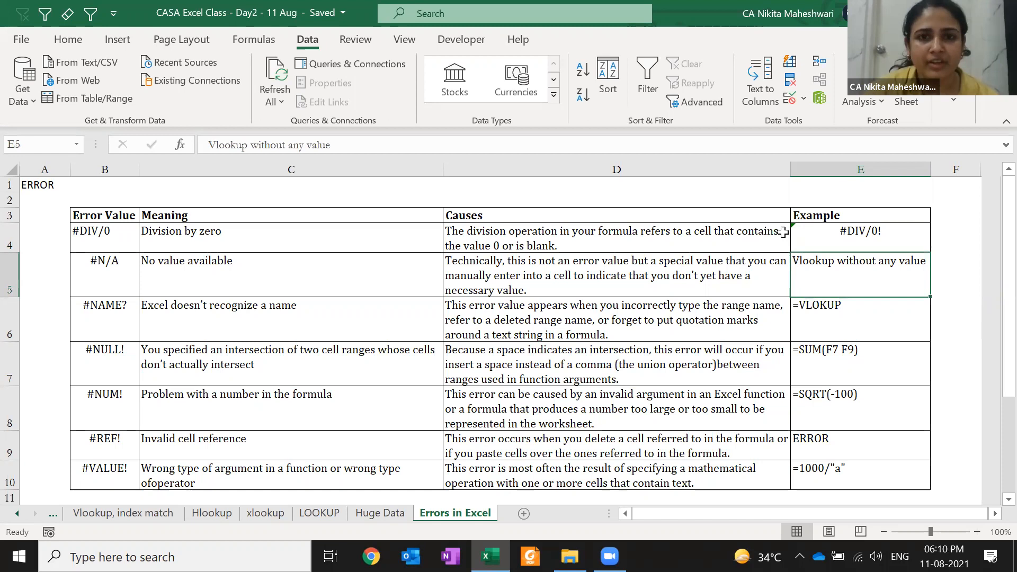
- Turn E6 into the live formula =VLOKUP() so it shows #NAME?
{"action": "key", "text": "Down"}
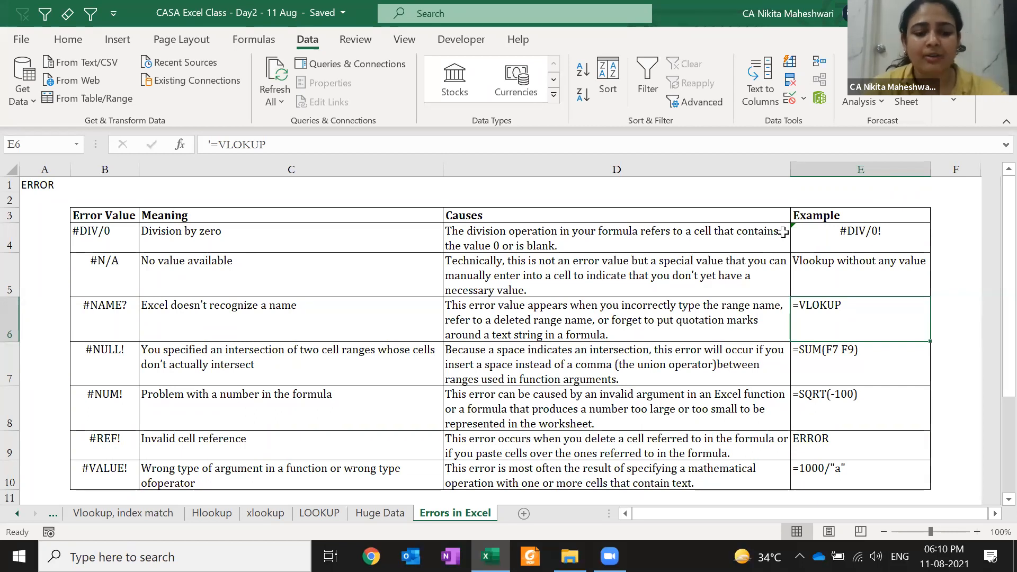
{"action": "key", "text": "F2"}
{"action": "key", "text": "Delete"}
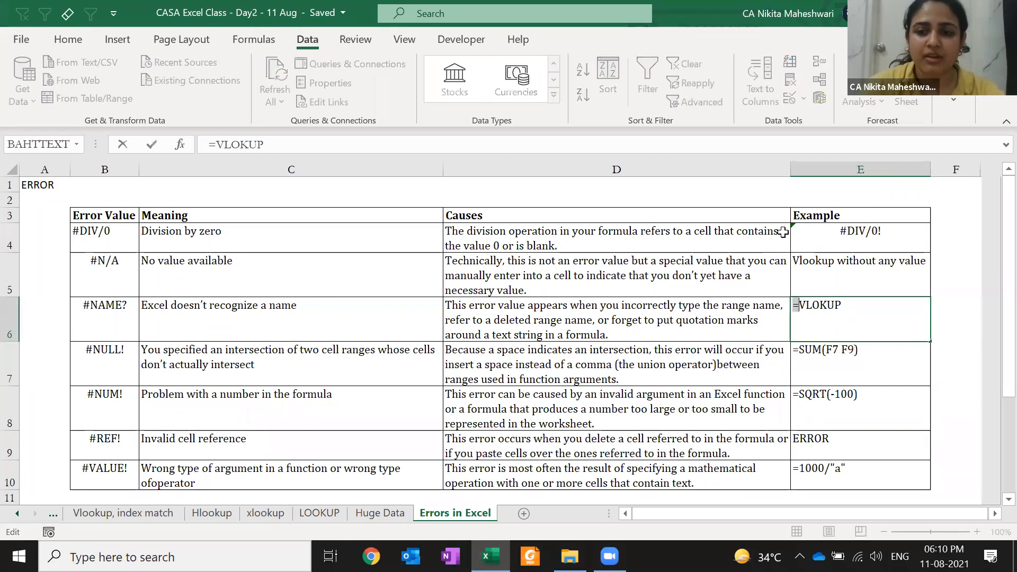
{"action": "key", "text": "End"}
{"action": "type", "text": "()"}
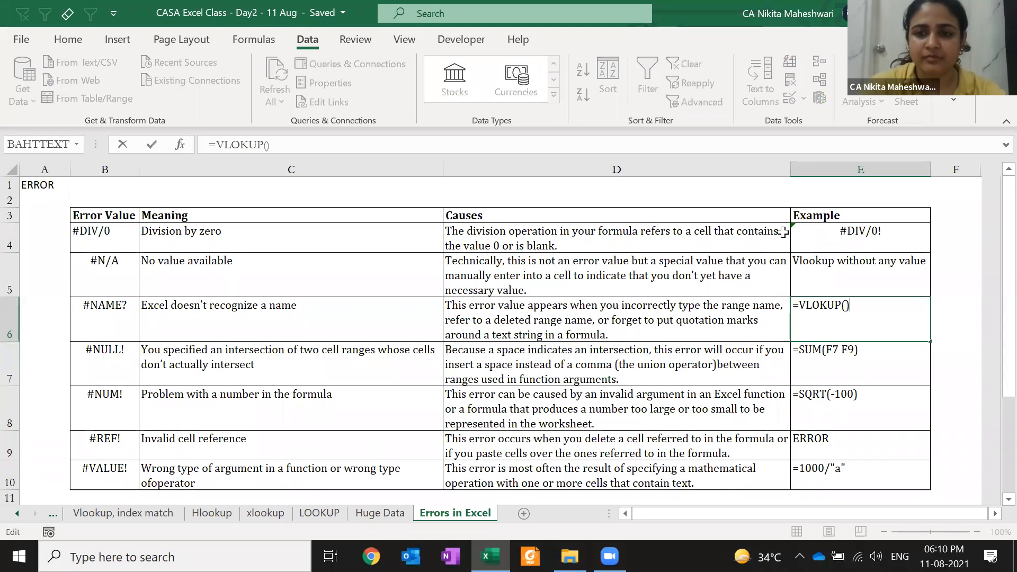
{"action": "key", "text": "ctrl+Return"}
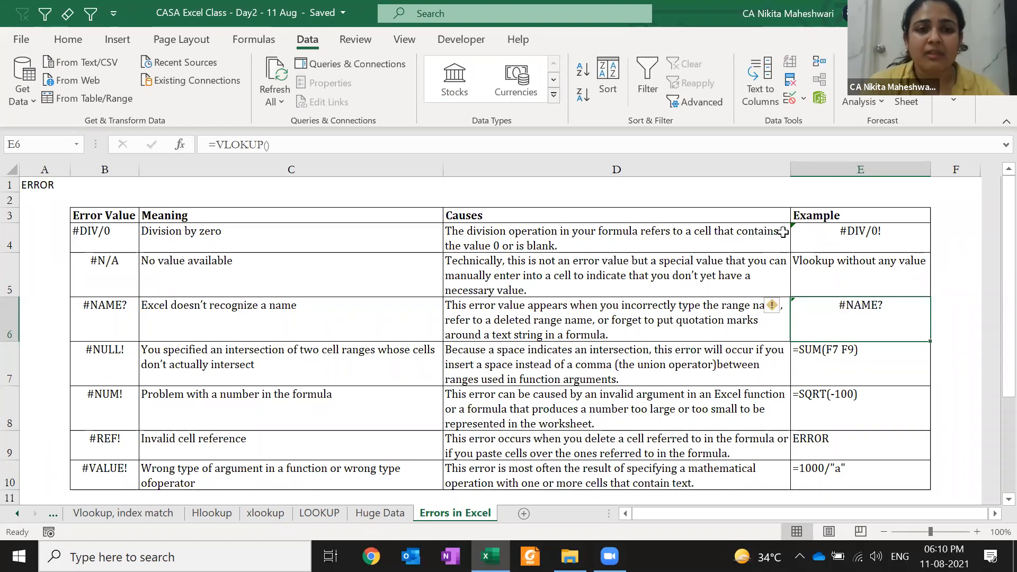
- Inspect the error-checking options for E6's #NAME? result, then select E7
{"action": "left_click", "coordinate": [772, 308]}
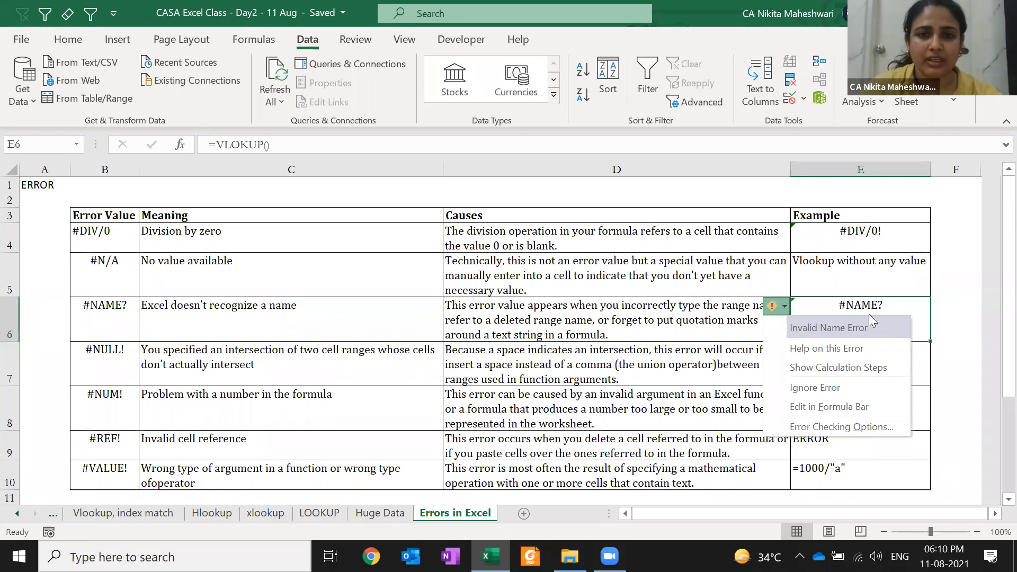
{"action": "left_click", "coordinate": [448, 126]}
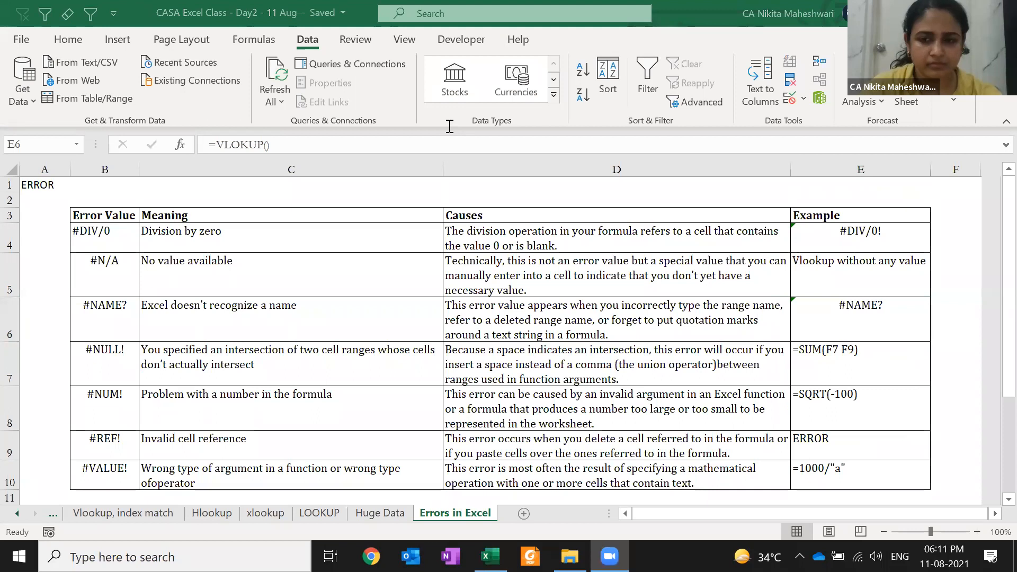
{"action": "left_click", "coordinate": [711, 286]}
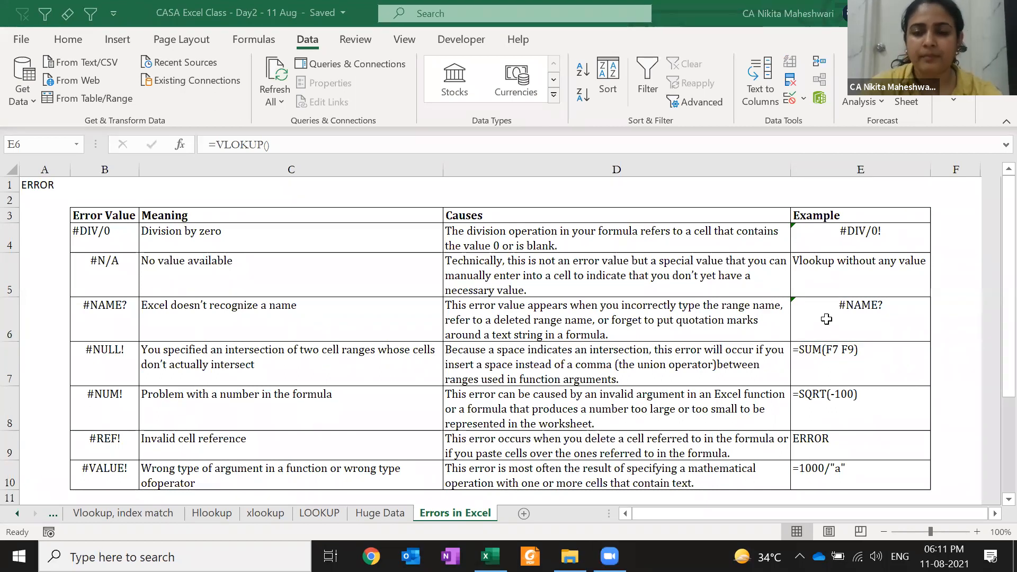
{"action": "left_click", "coordinate": [827, 352]}
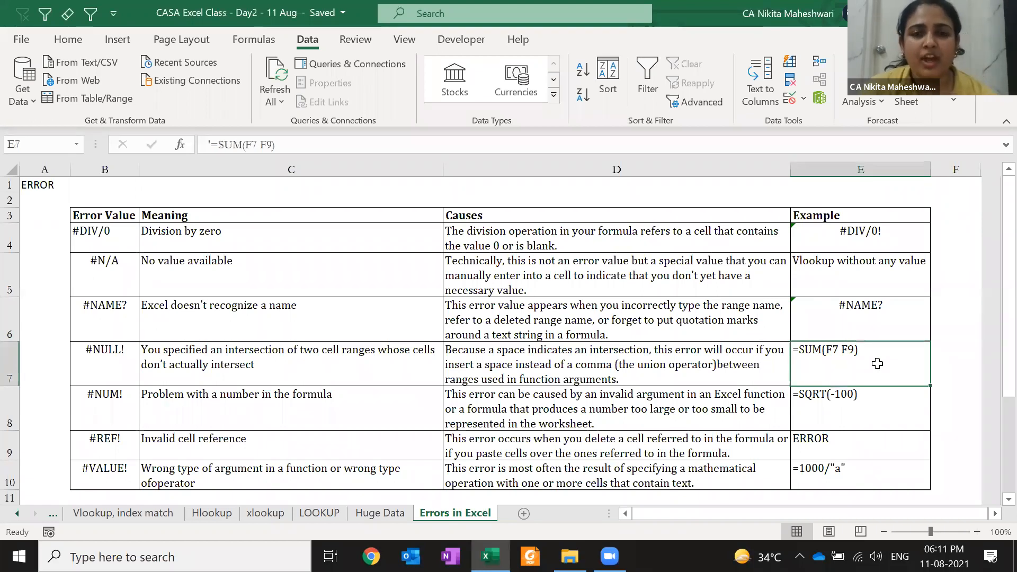
- Enter =SUM(1,2,9) in F7, then replace a comma with a space, rejecting Excel's correction
{"action": "key", "text": "Up"}
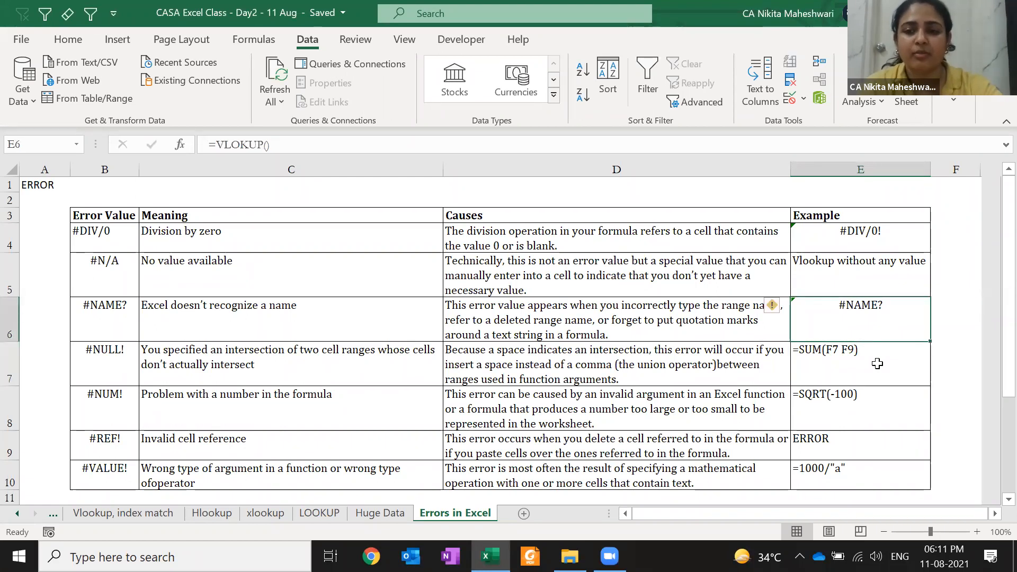
{"action": "key", "text": "F2"}
{"action": "key", "text": "Return"}
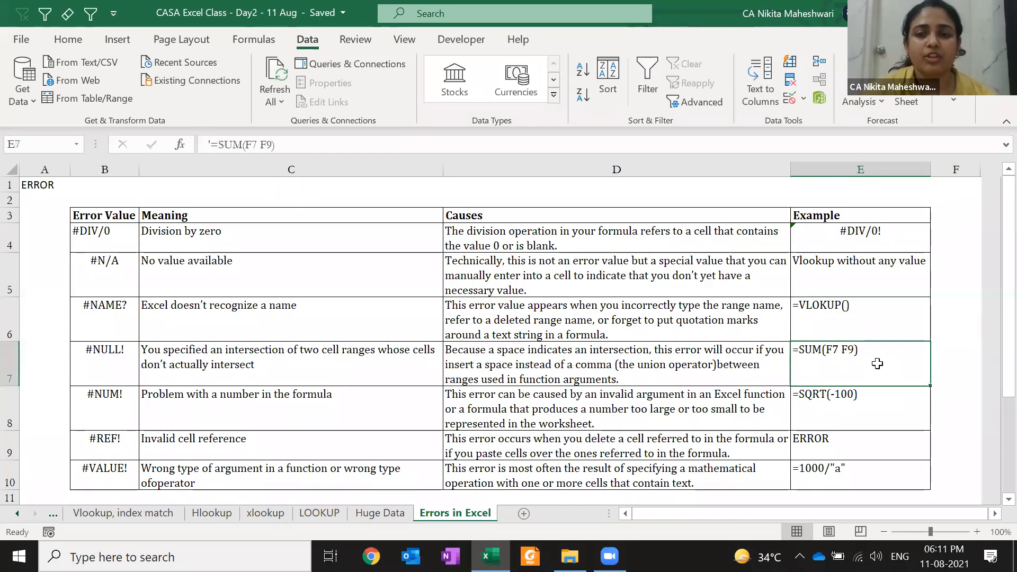
{"action": "key", "text": "Right"}
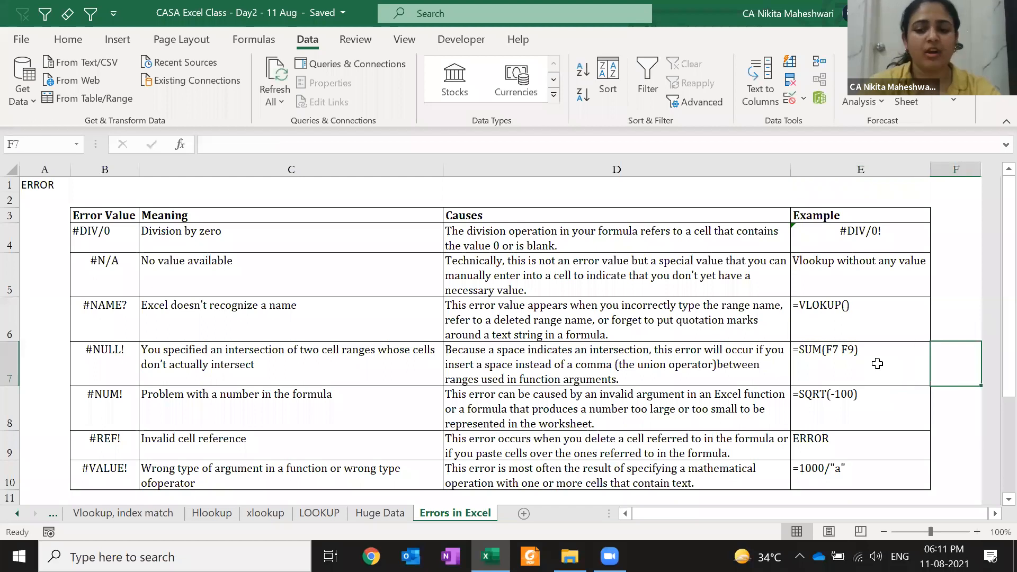
{"action": "type", "text": "=SUM(1,2,"}
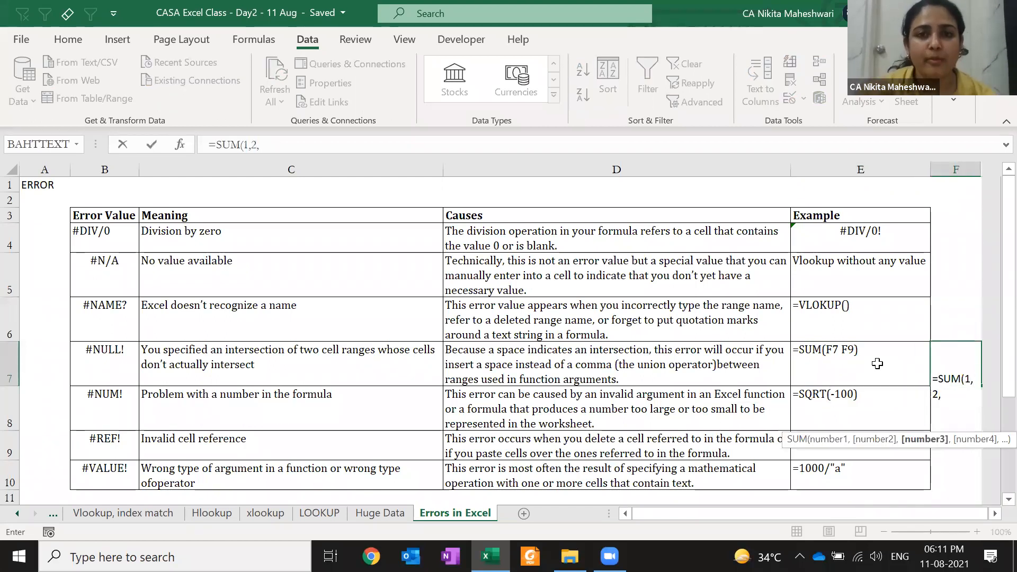
{"action": "type", "text": "9)"}
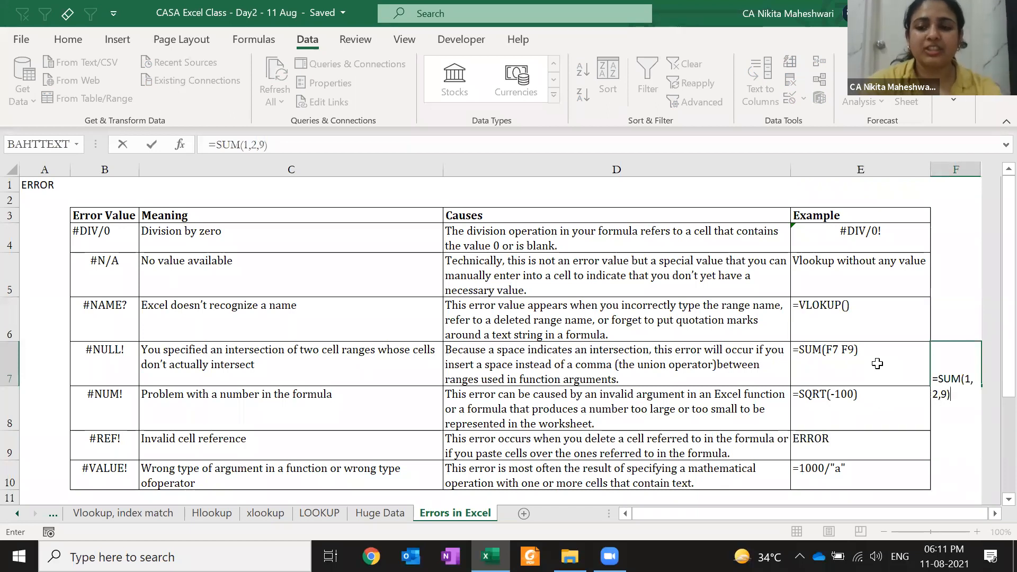
{"action": "key", "text": "ctrl+Return"}
{"action": "key", "text": "F2"}
{"action": "key", "text": "Left"}
{"action": "key", "text": "Left"}
{"action": "key", "text": "Left"}
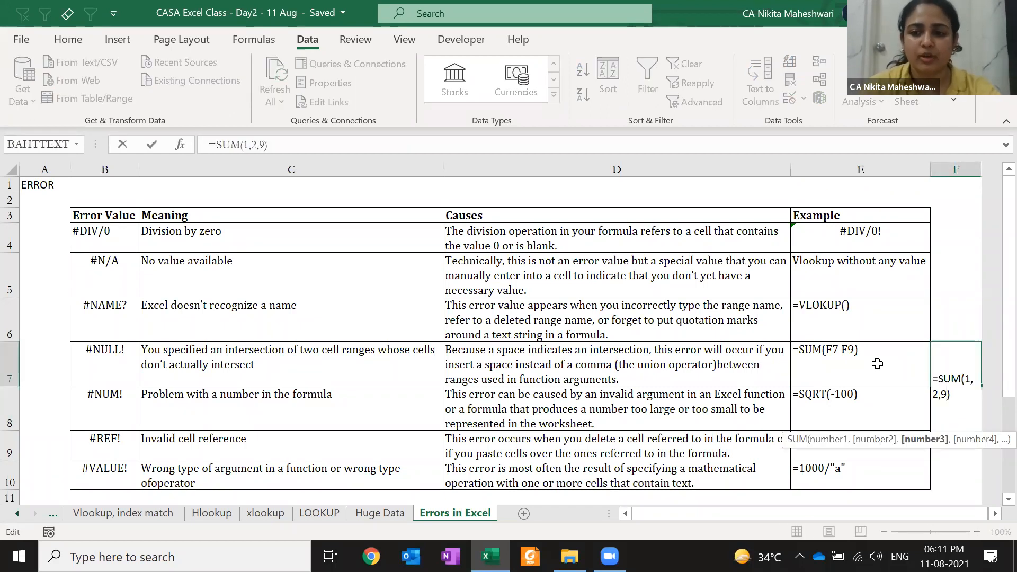
{"action": "key", "text": "Delete"}
{"action": "key", "text": "Return"}
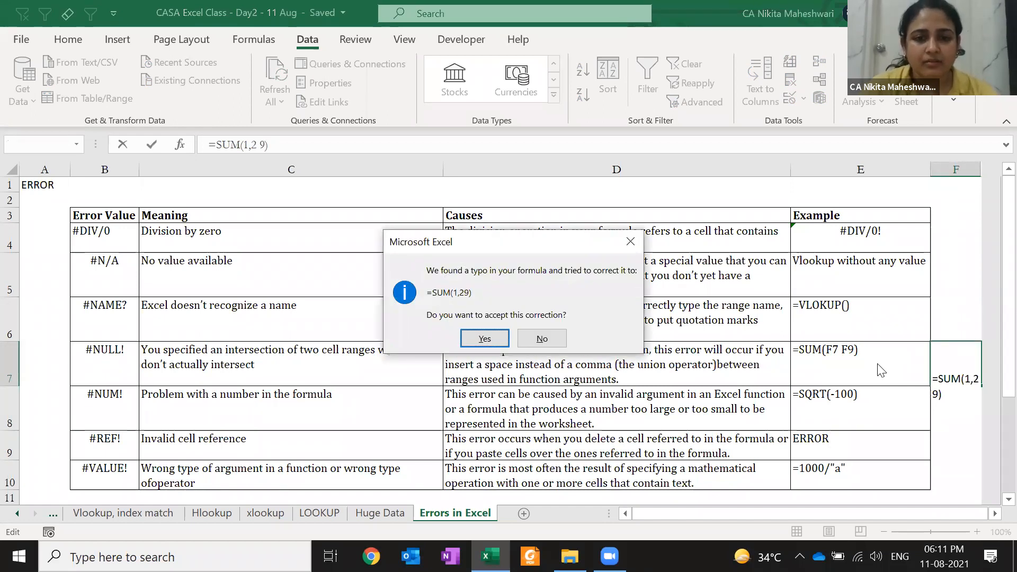
{"action": "left_click", "coordinate": [540, 339]}
{"action": "left_click", "coordinate": [485, 366]}
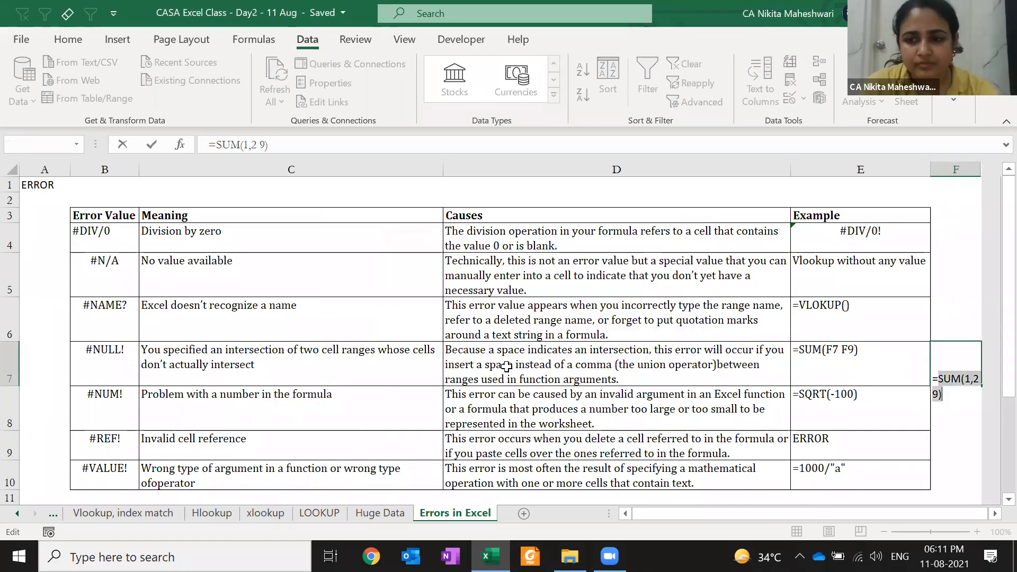
{"action": "key", "text": "ctrl+Return"}
- Remove the apostrophe from E7's =SUM(F7 F9) so it displays #NULL!
{"action": "key", "text": "Left"}
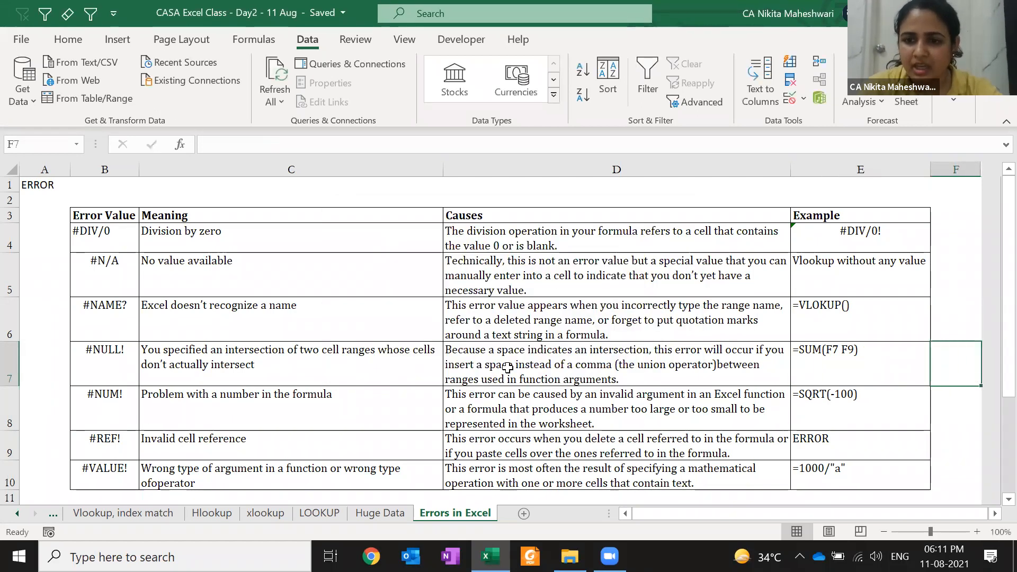
{"action": "key", "text": "F2"}
{"action": "key", "text": "Home"}
{"action": "key", "text": "Delete"}
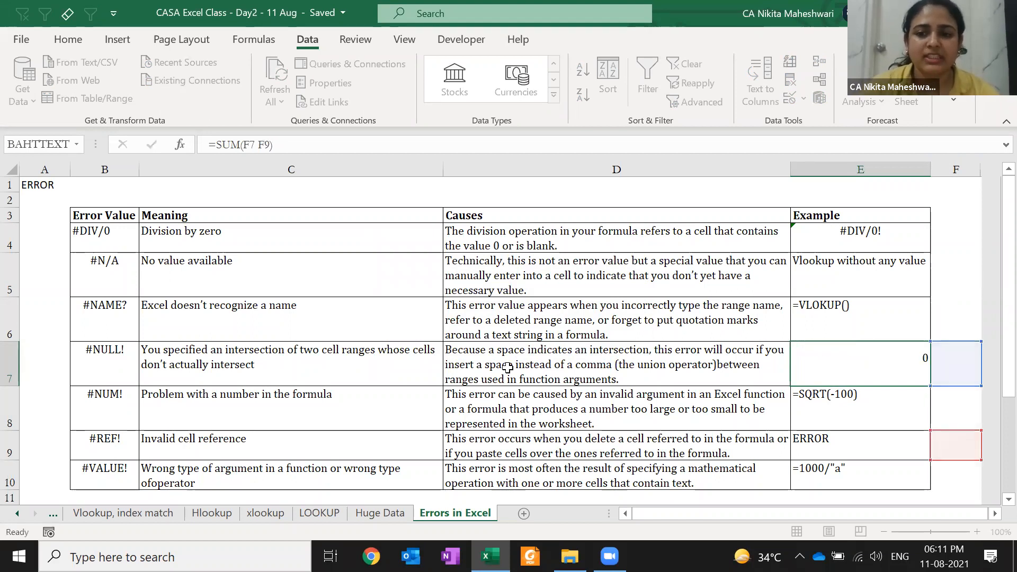
{"action": "key", "text": "Return"}
{"action": "key", "text": "Up"}
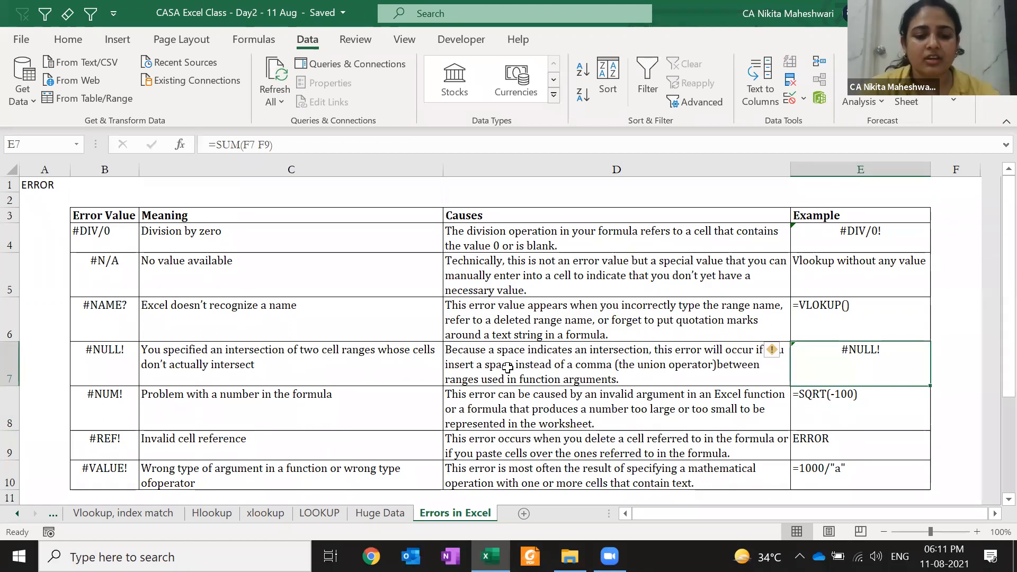
{"action": "key", "text": "F2"}
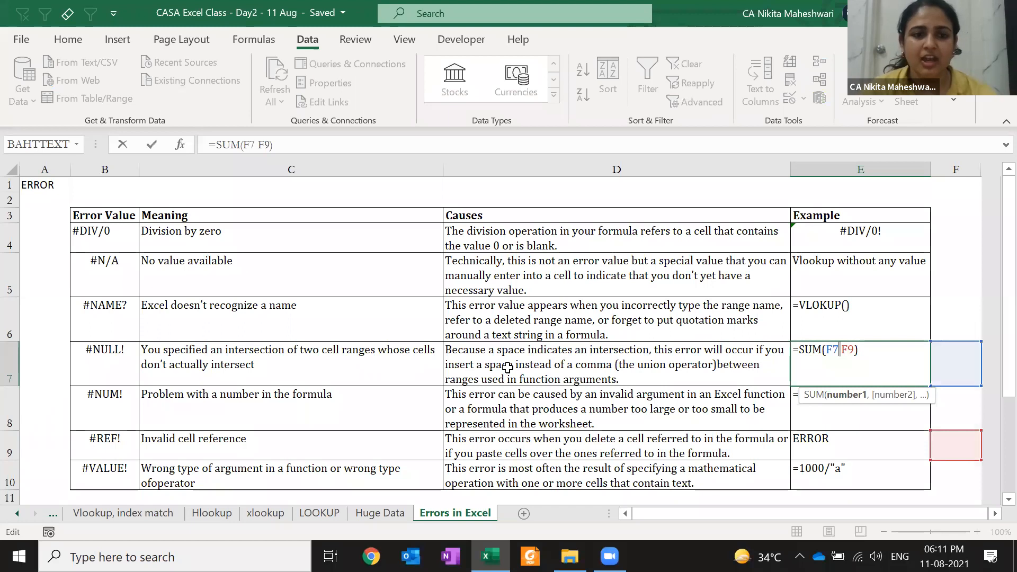
{"action": "key", "text": "ctrl+Return"}
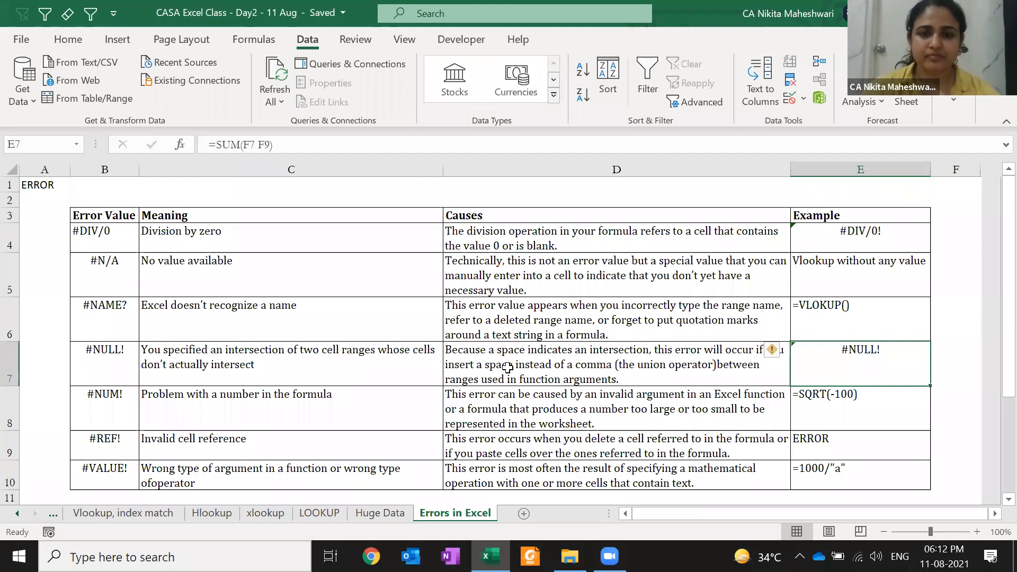
{"action": "key", "text": "Down"}
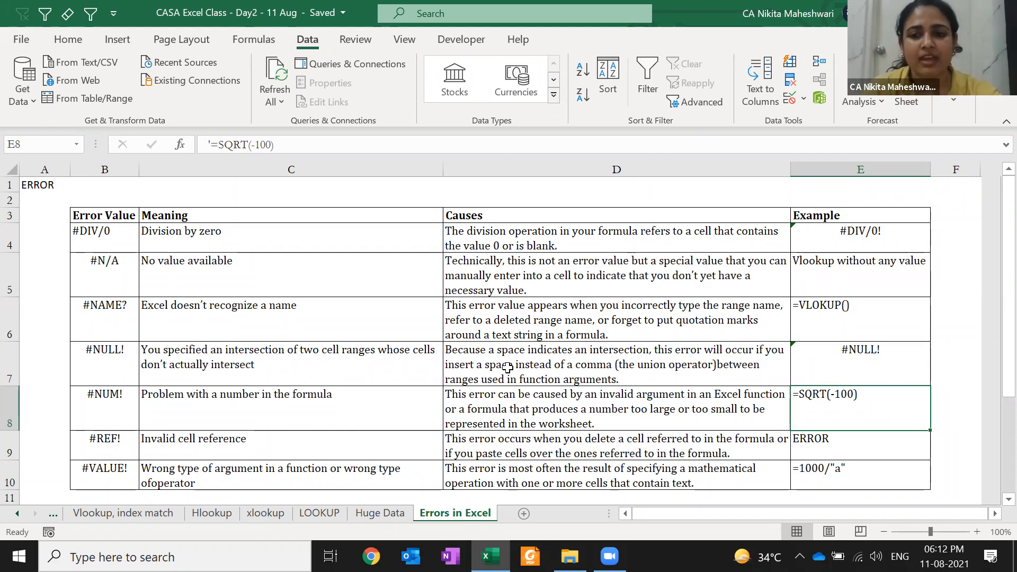
{"action": "key", "text": "F2"}
{"action": "key", "text": "Home"}
{"action": "key", "text": "Delete"}
{"action": "key", "text": "Right"}
{"action": "key", "text": "Right"}
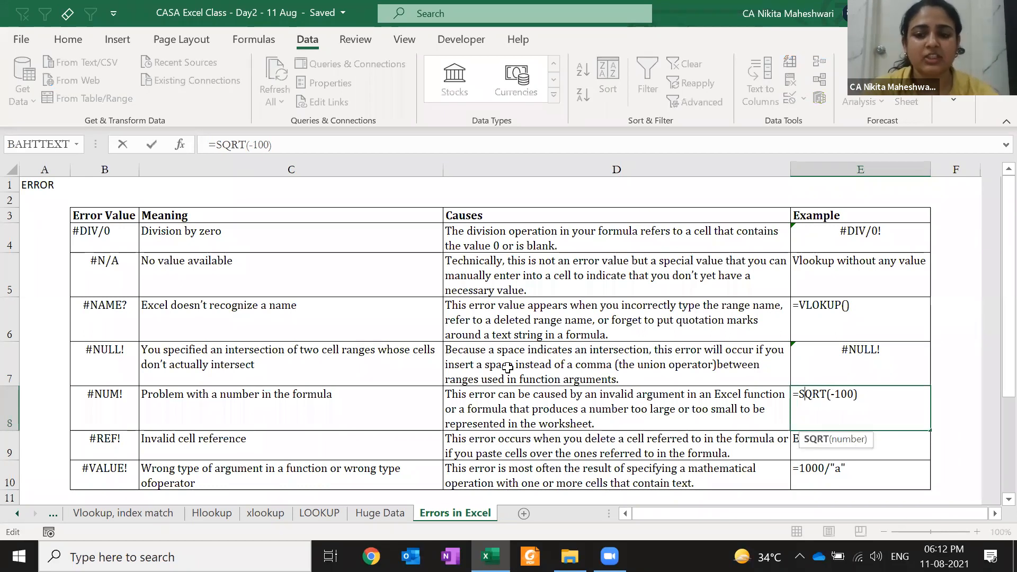
{"action": "key", "text": "Right"}
{"action": "key", "text": "Right"}
{"action": "key", "text": "Right"}
{"action": "key", "text": "Right"}
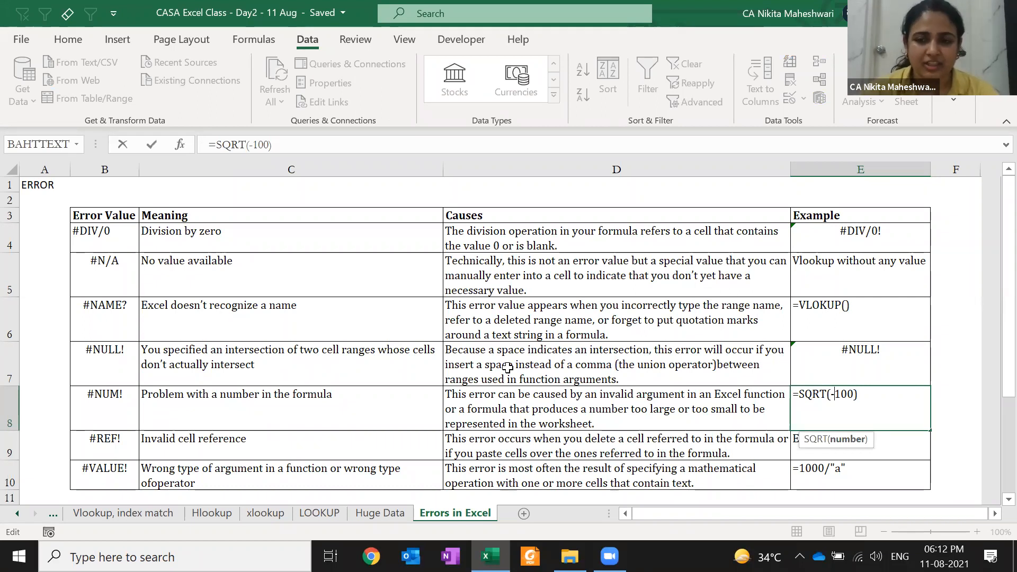
{"action": "key", "text": "ctrl+Return"}
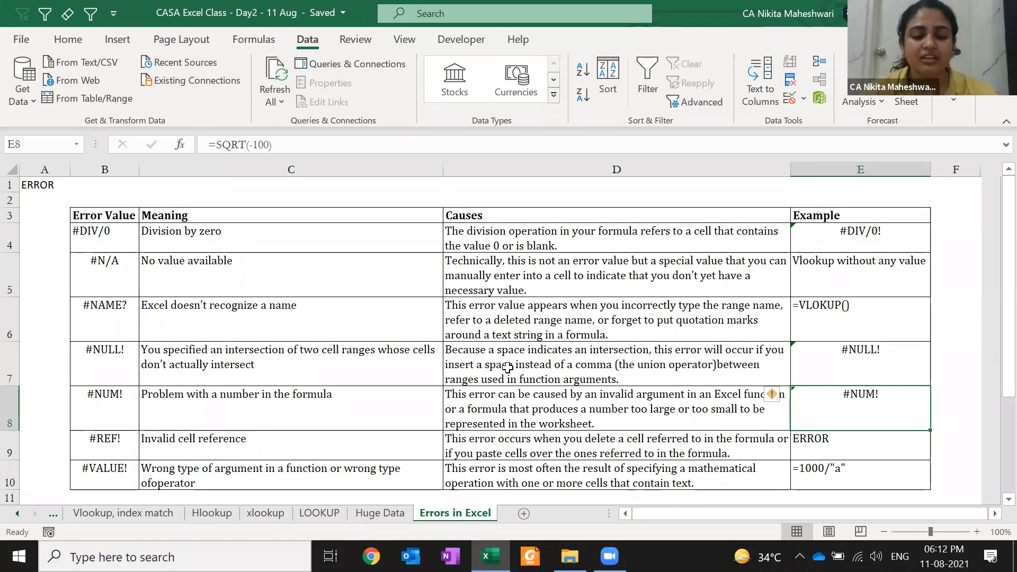
{"action": "key", "text": "F2"}
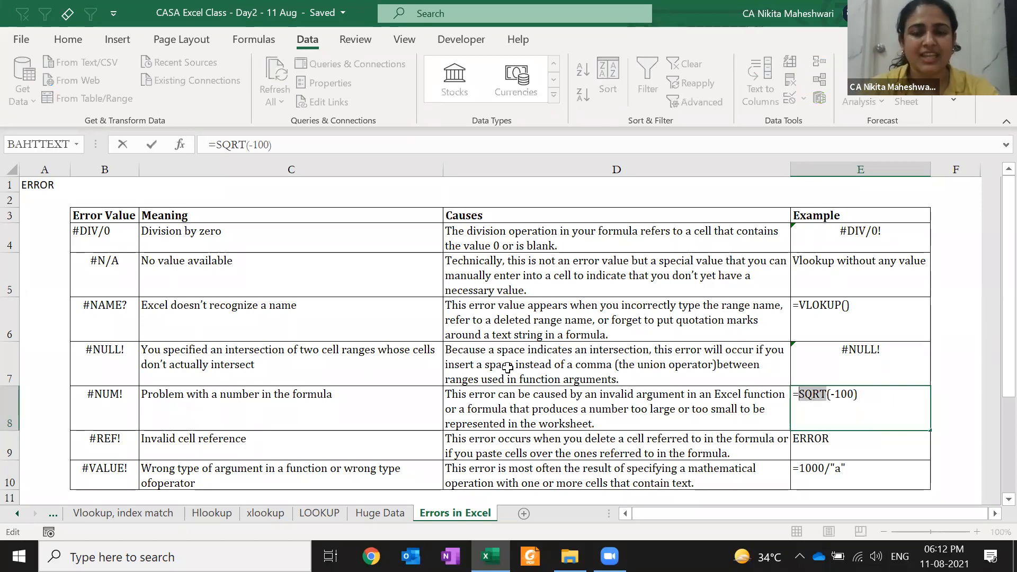
{"action": "key", "text": "Right"}
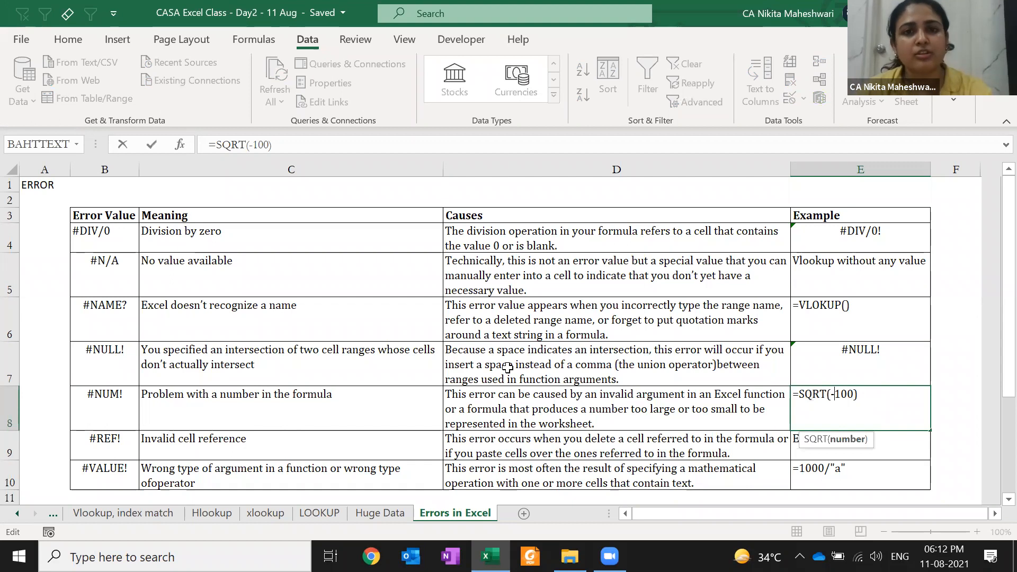
{"action": "key", "text": "Home"}
{"action": "type", "text": "'"}
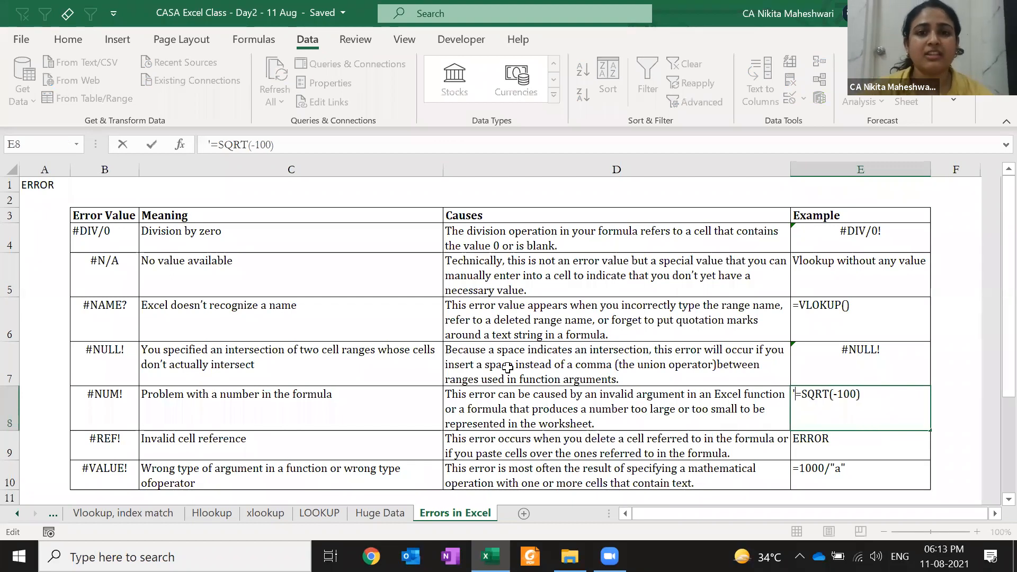
{"action": "key", "text": "Return"}
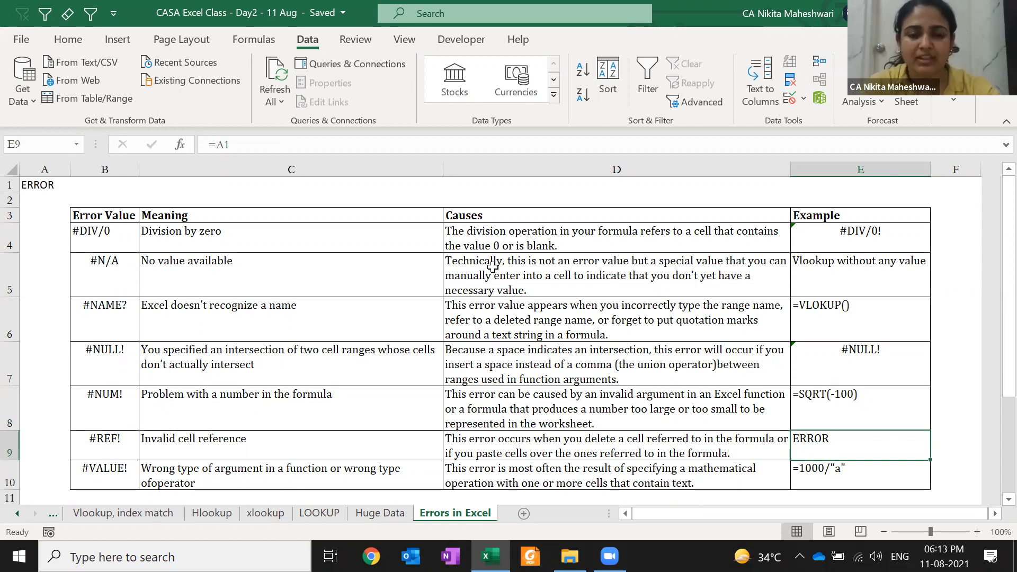
- Check that E9 references A1, then clear and restore the ERROR text in A1
{"action": "key", "text": "F2"}
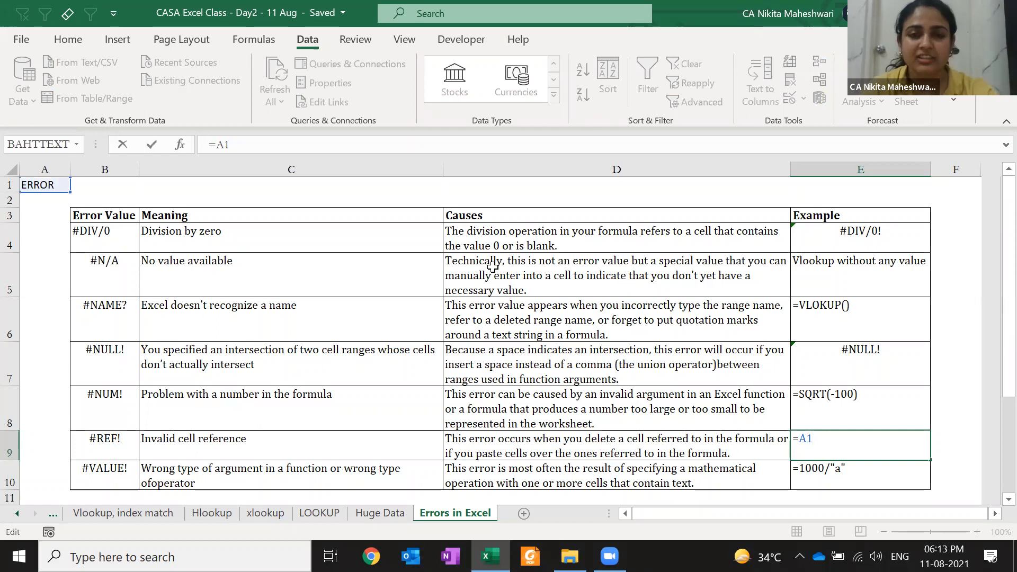
{"action": "key", "text": "Return"}
{"action": "key", "text": "ctrl+Home"}
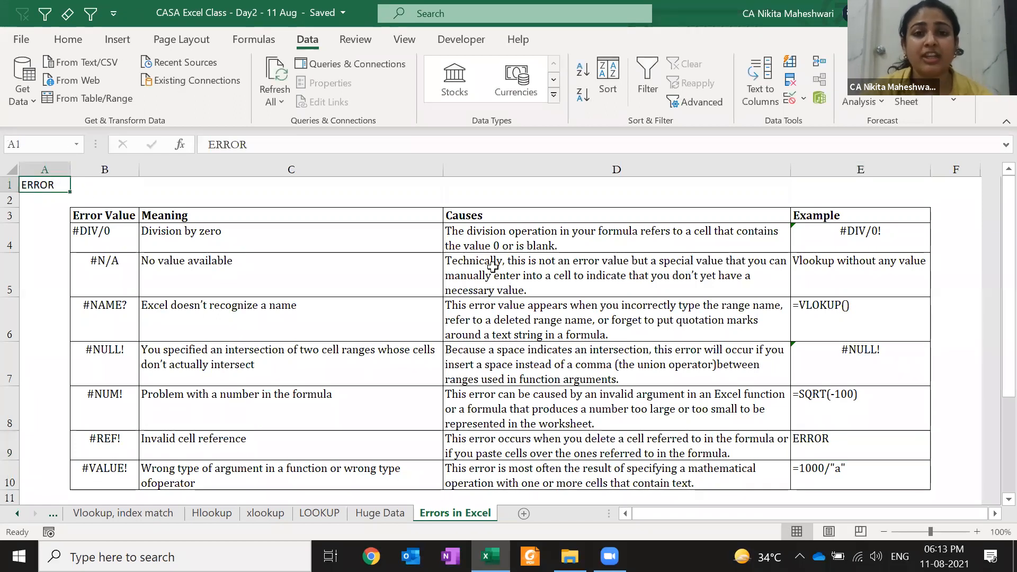
{"action": "left_click", "coordinate": [10, 186]}
{"action": "key", "text": "ctrl+Home"}
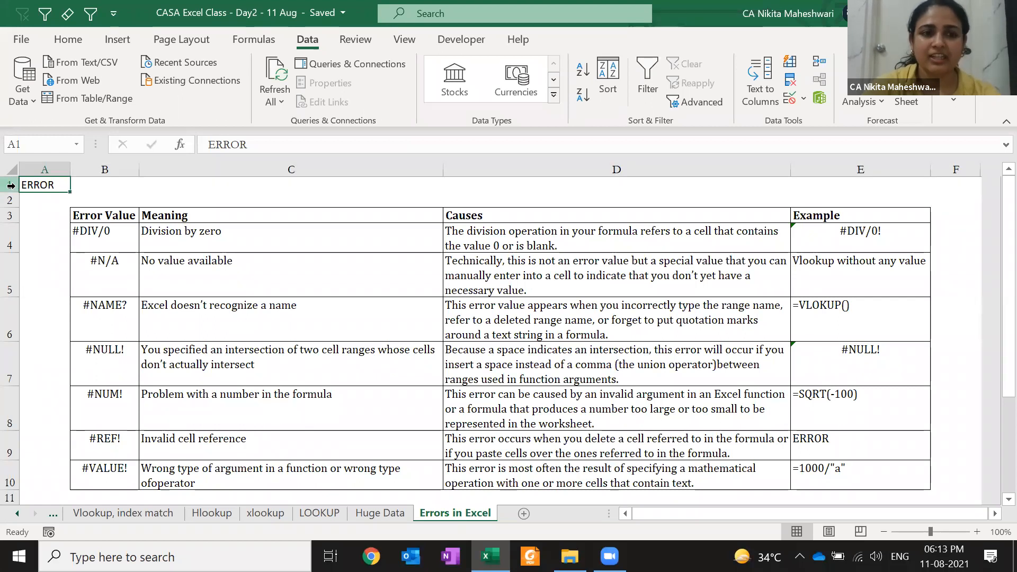
{"action": "key", "text": "Delete"}
{"action": "key", "text": "ctrl+z"}
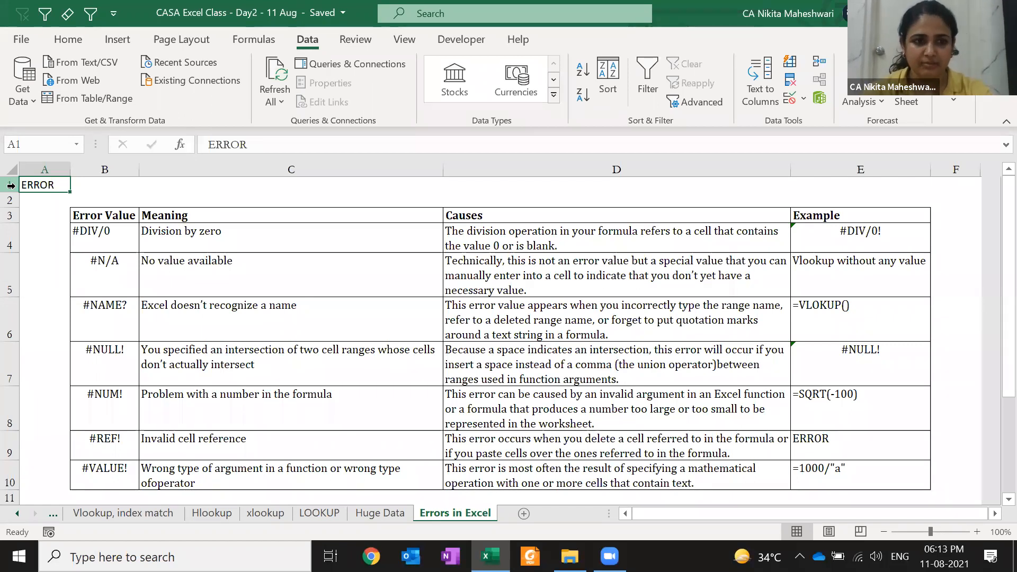
- Delete row 1 so E8 shows =#REF!, then undo and confirm E9 reads =A1
{"action": "left_click", "coordinate": [11, 185]}
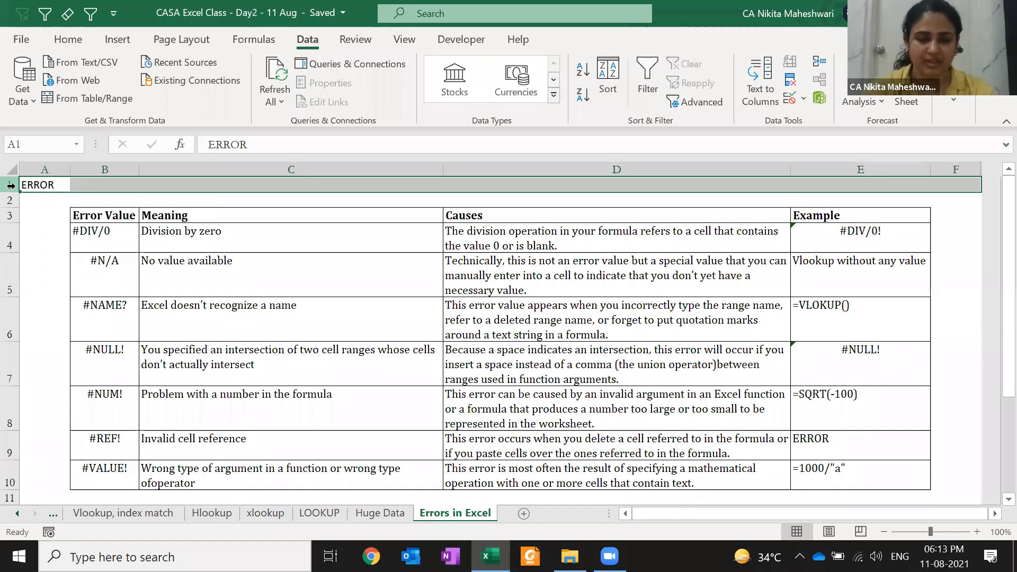
{"action": "key", "text": "ctrl+minus"}
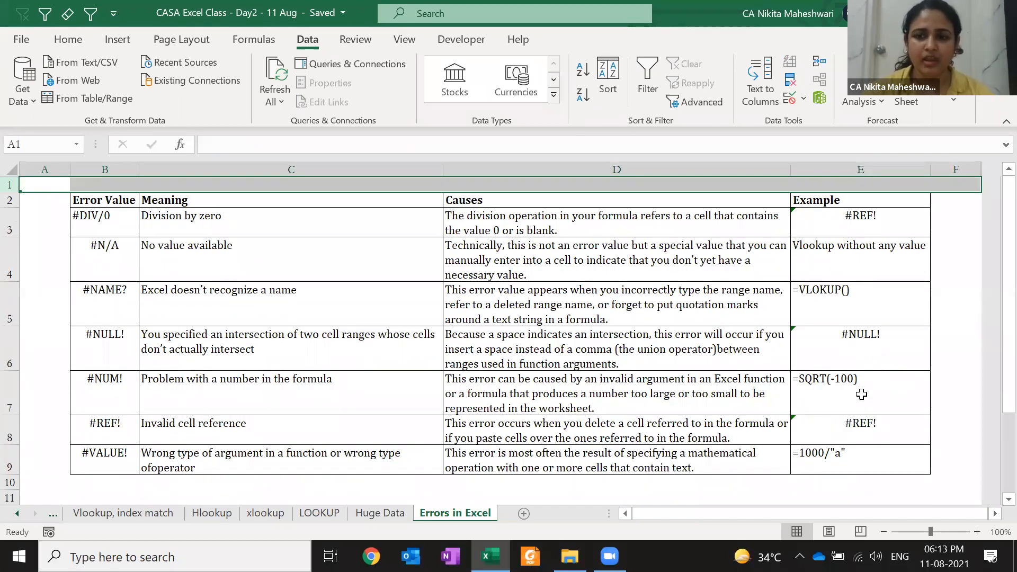
{"action": "double_click", "coordinate": [842, 427]}
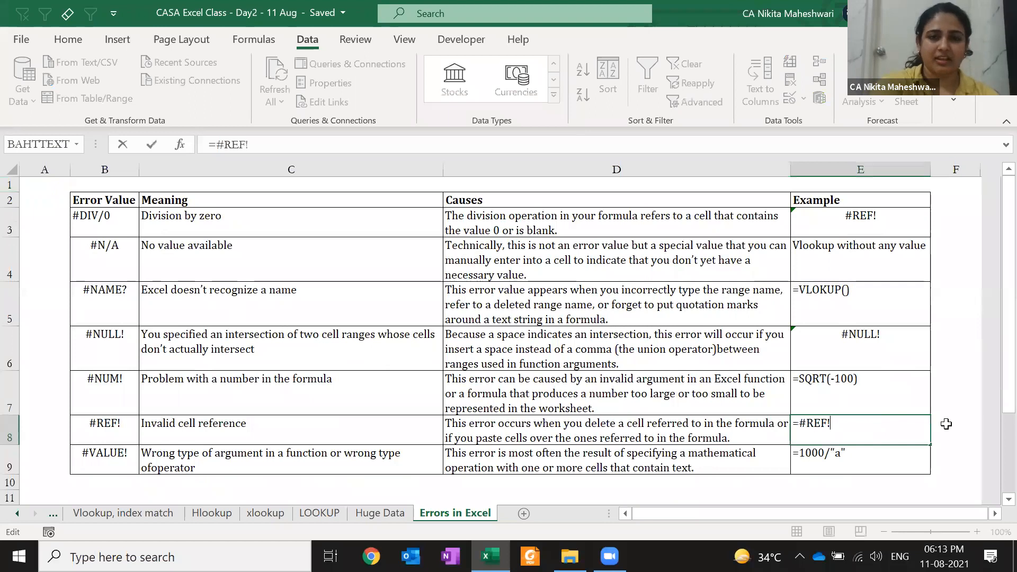
{"action": "key", "text": "Escape"}
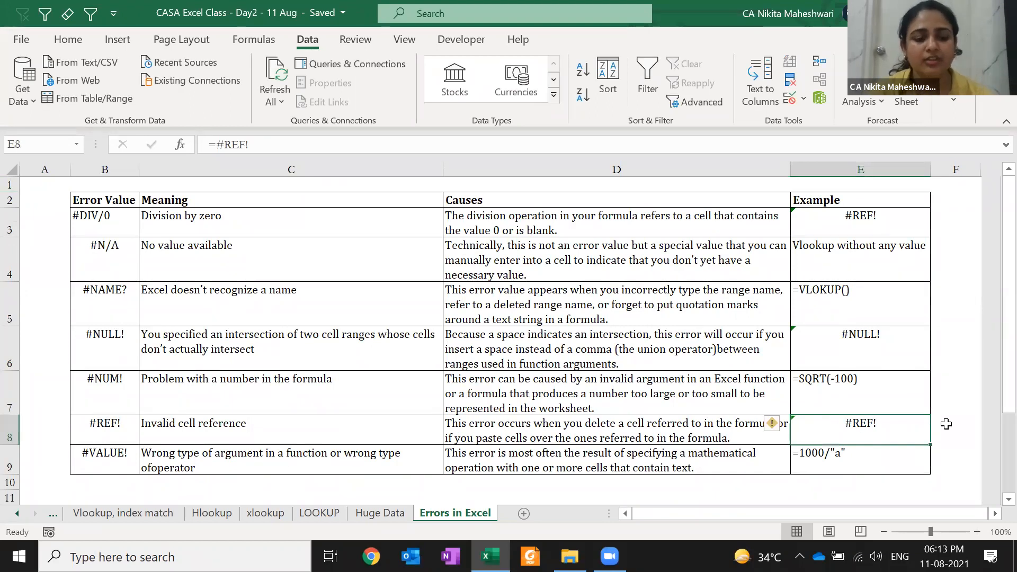
{"action": "key", "text": "ctrl+z"}
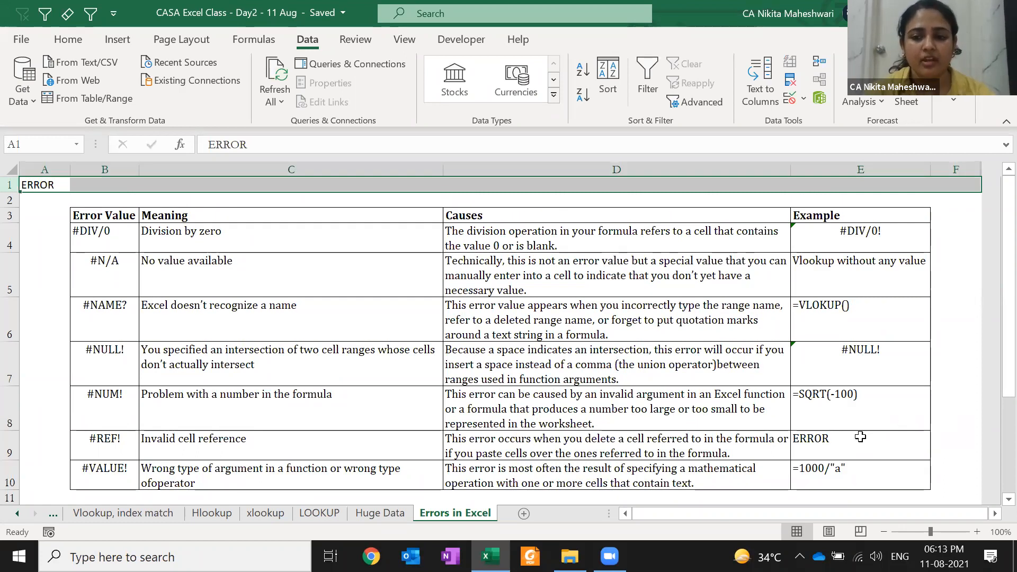
{"action": "double_click", "coordinate": [886, 441]}
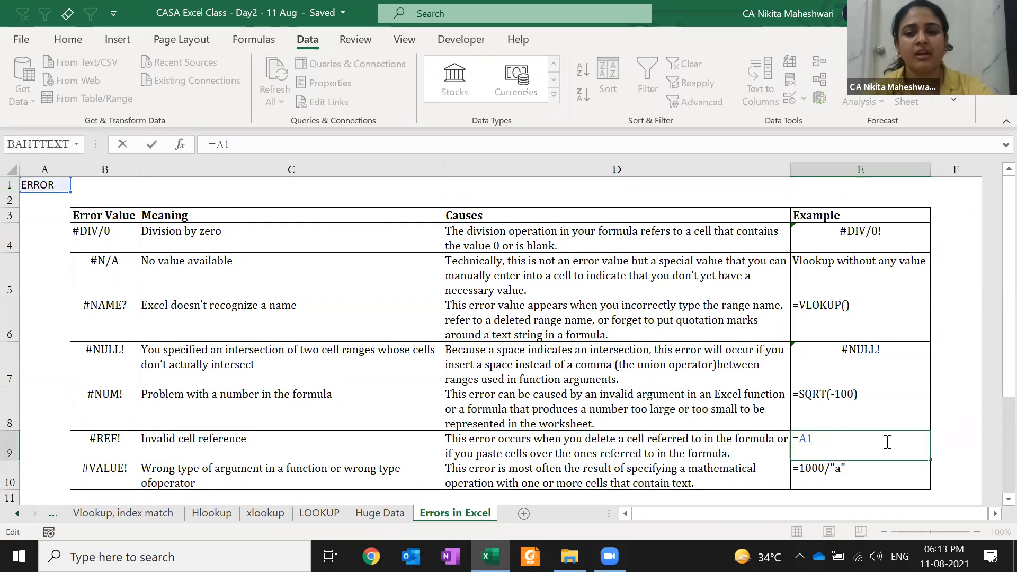
{"action": "key", "text": "Escape"}
- Delete row 1 again, inspect the broken formula, then undo so E4 shows =10000/F1
{"action": "key", "text": "ctrl+Home"}
{"action": "key", "text": "shift+space"}
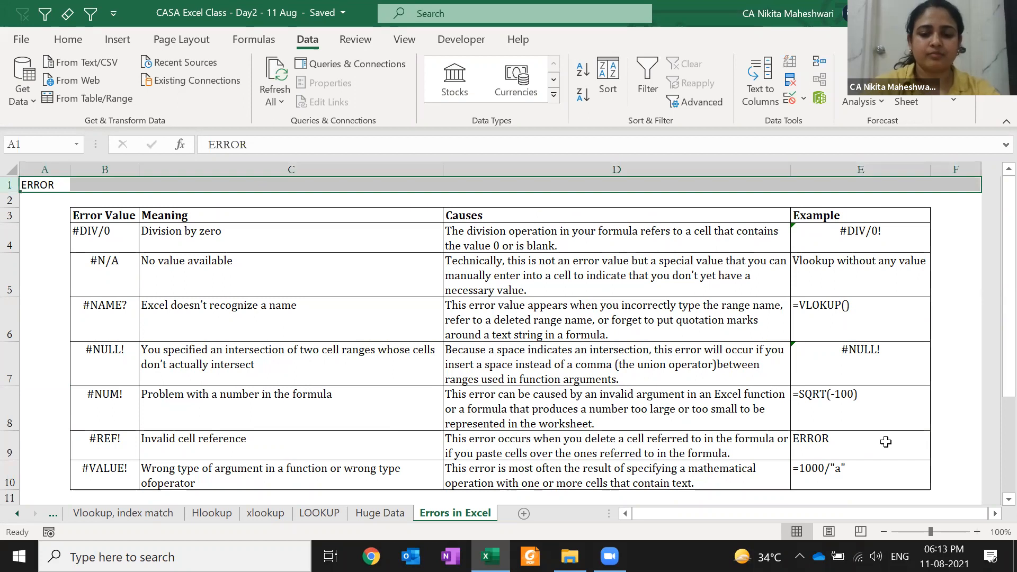
{"action": "key", "text": "ctrl+minus"}
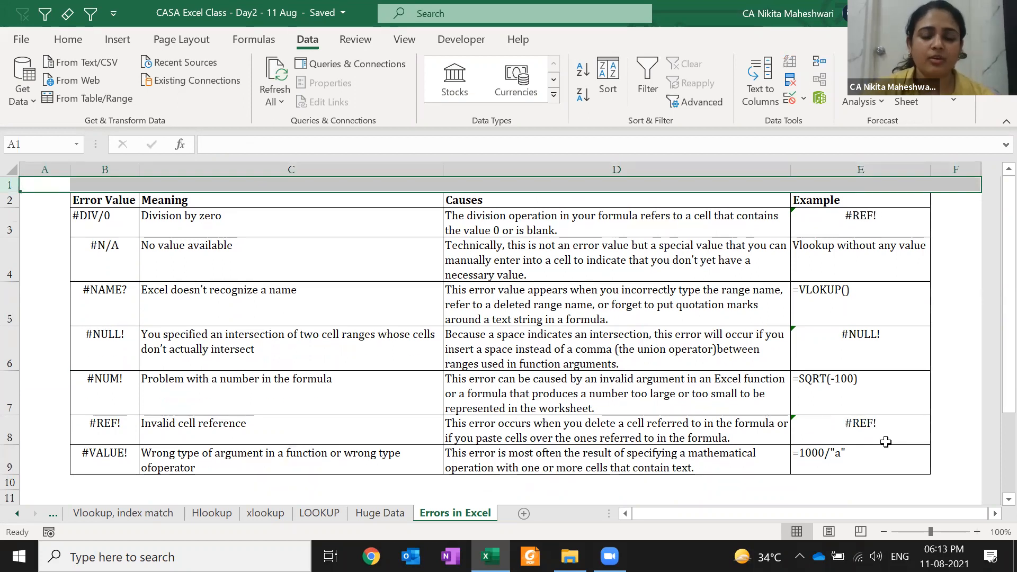
{"action": "left_click", "coordinate": [907, 234]}
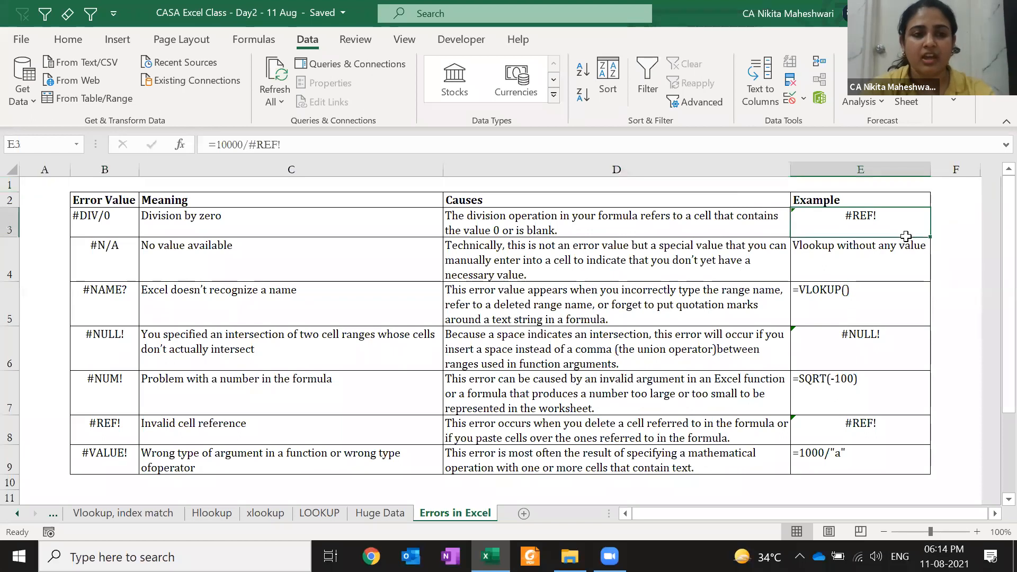
{"action": "key", "text": "ctrl+z"}
{"action": "double_click", "coordinate": [907, 236]}
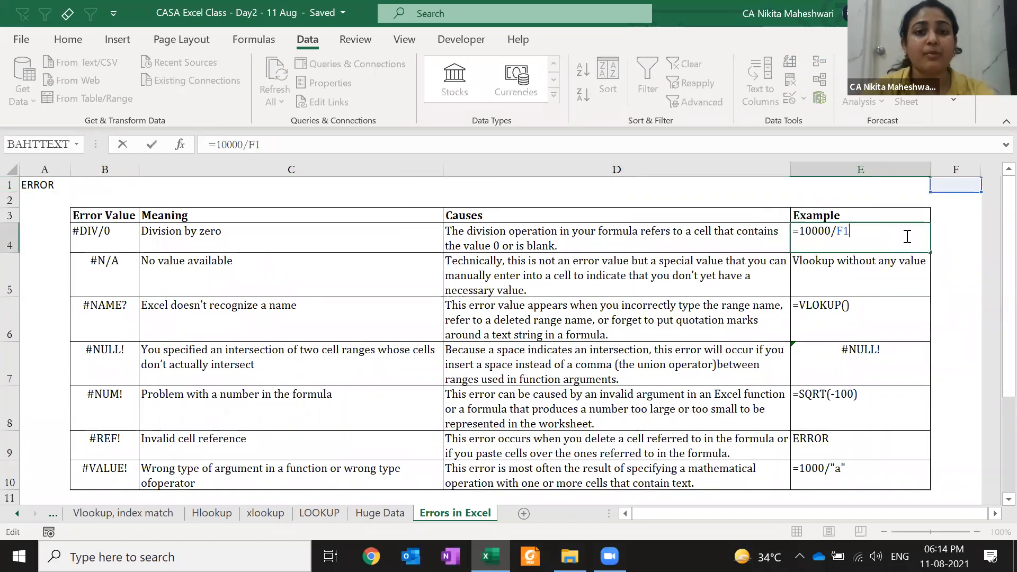
{"action": "key", "text": "ctrl+Return"}
- Delete row 1 once more, inspect the broken E3 formula, and return to the #VALUE! example
{"action": "key", "text": "Up"}
{"action": "key", "text": "Up"}
{"action": "key", "text": "Up"}
{"action": "key", "text": "shift+space"}
{"action": "key", "text": "ctrl+minus"}
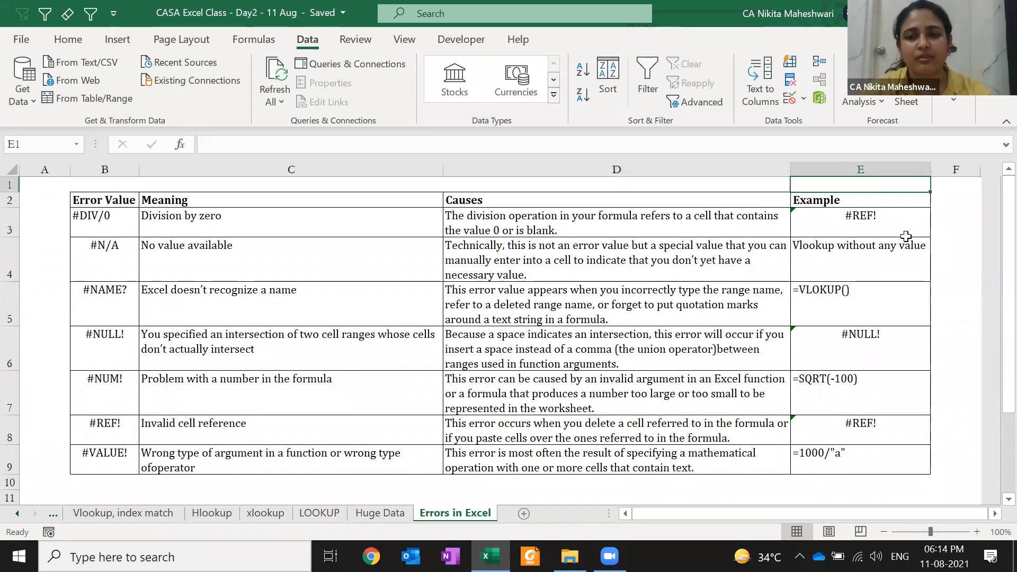
{"action": "left_click", "coordinate": [905, 237]}
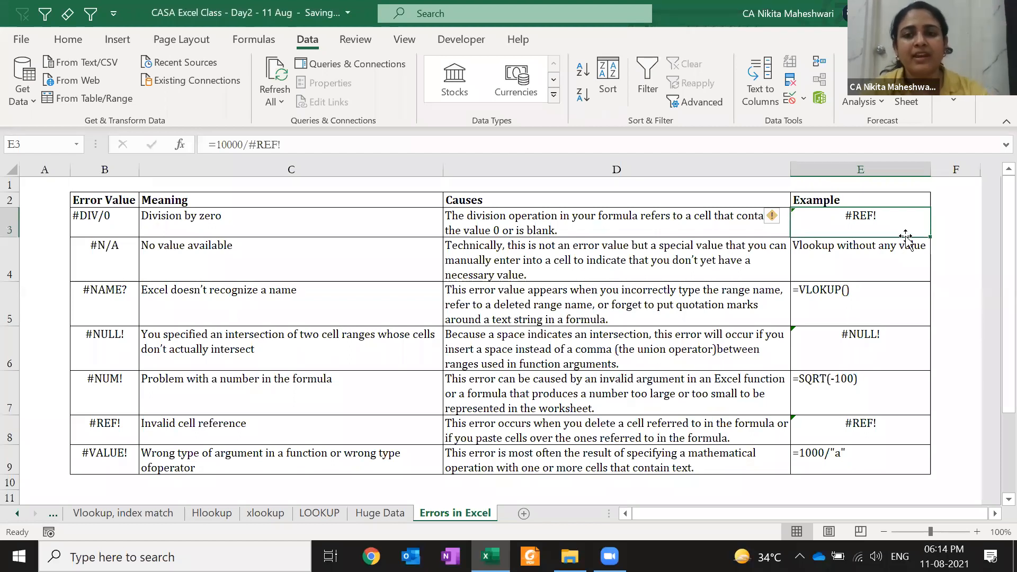
{"action": "double_click", "coordinate": [906, 235]}
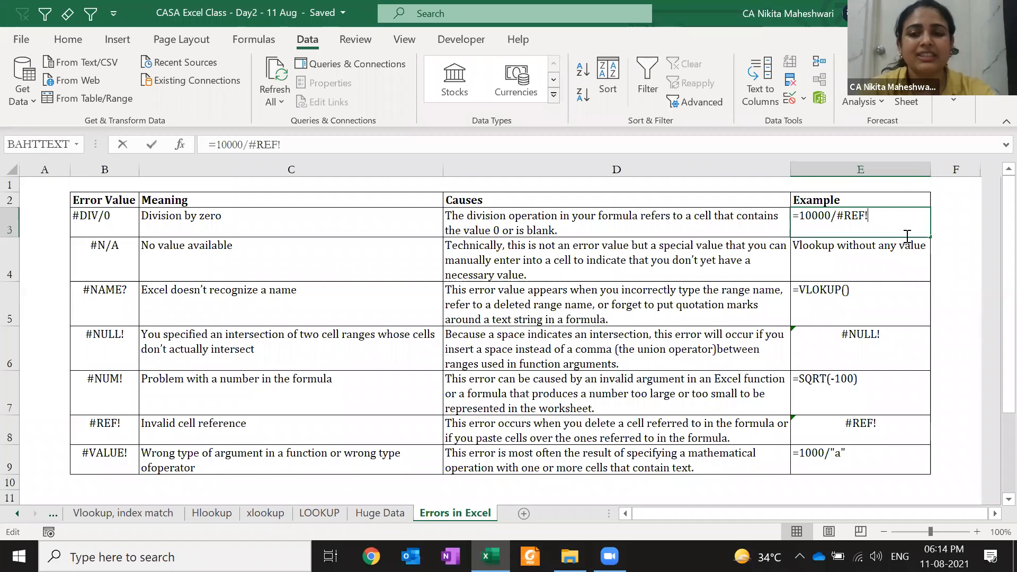
{"action": "key", "text": "Return"}
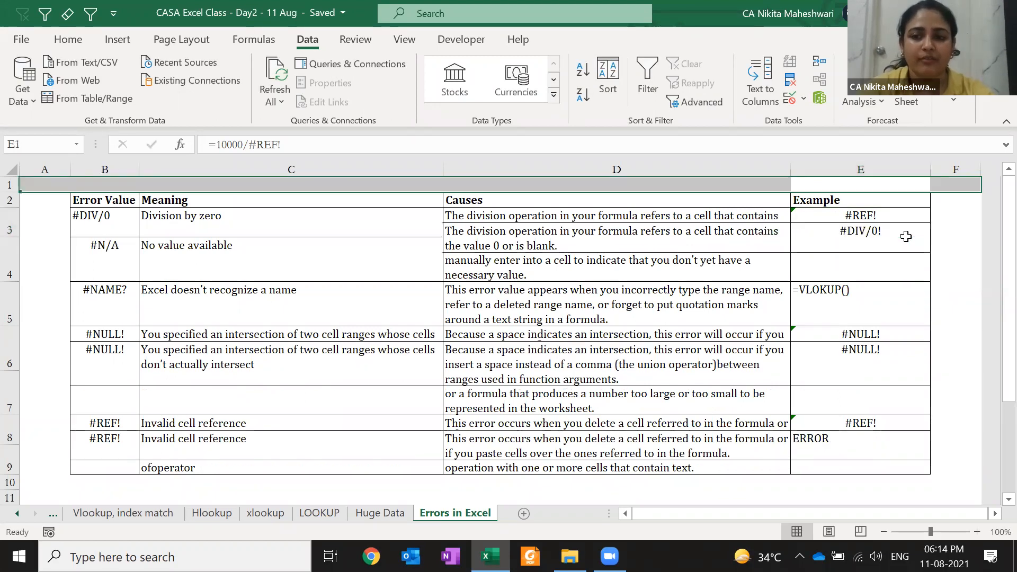
{"action": "key", "text": "Down"}
{"action": "key", "text": "Down"}
{"action": "key", "text": "Down"}
{"action": "key", "text": "Down"}
{"action": "key", "text": "Down"}
{"action": "key", "text": "Down"}
{"action": "key", "text": "Down"}
{"action": "key", "text": "Down"}
{"action": "key", "text": "Down"}
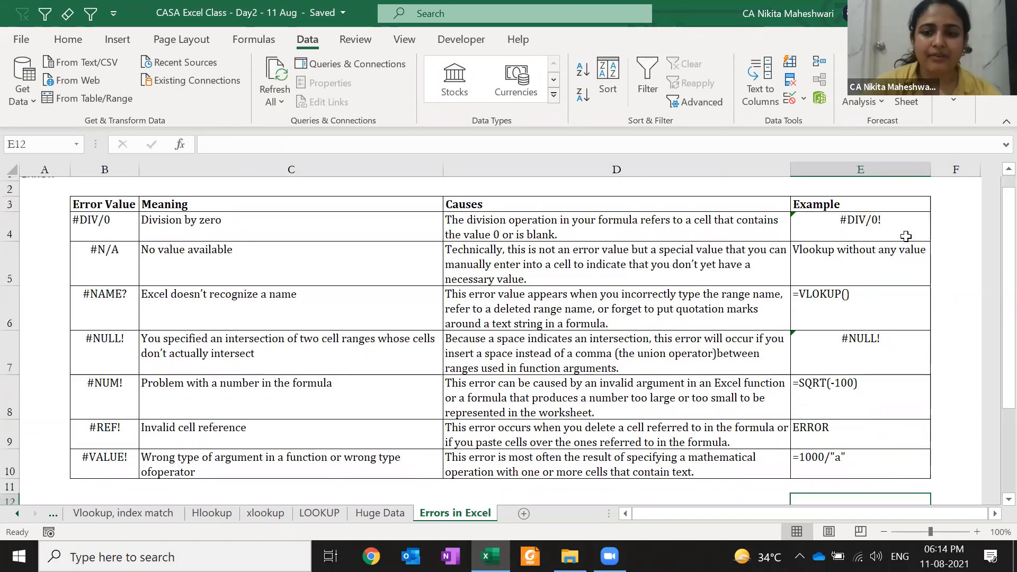
{"action": "key", "text": "Up"}
{"action": "key", "text": "Up"}
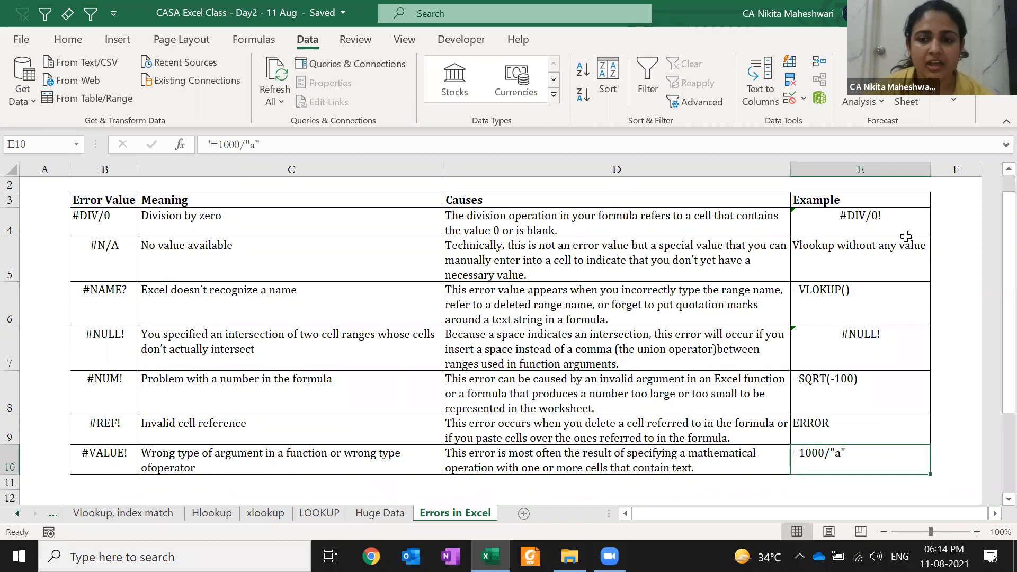
- Remove the apostrophe from E10 so =1000/"a" calculates and shows #VALUE!
{"action": "key", "text": "F2"}
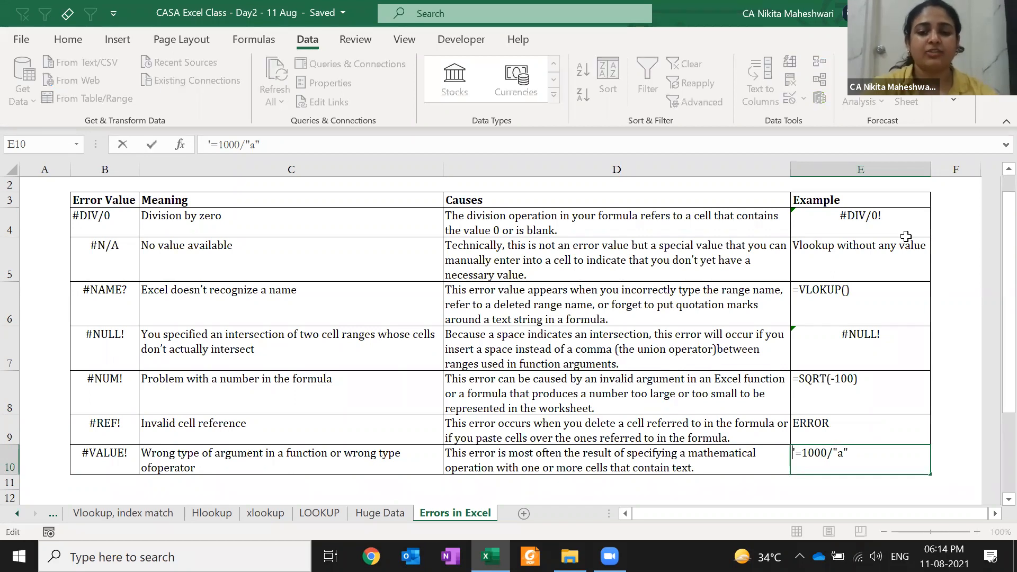
{"action": "key", "text": "Delete"}
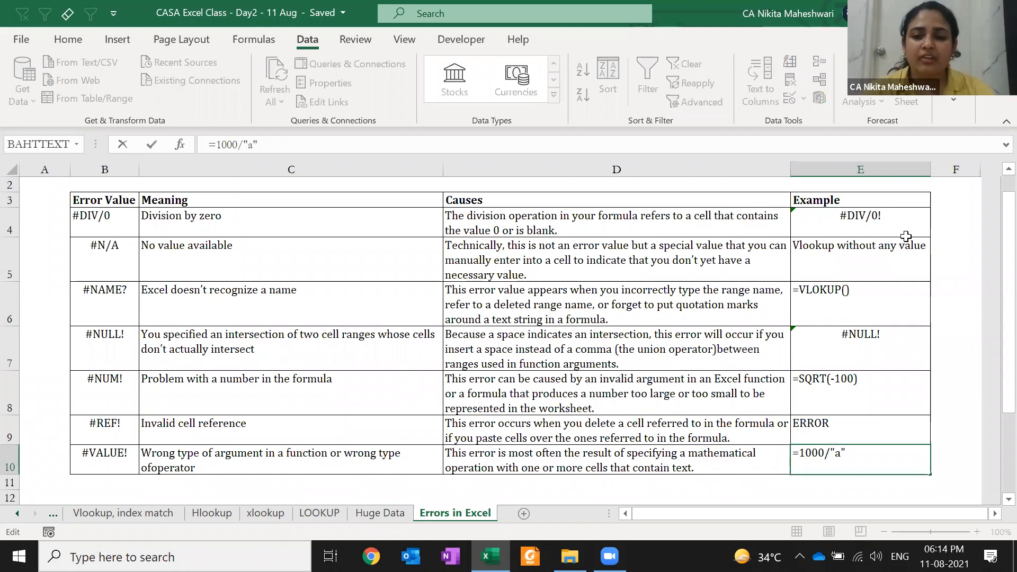
{"action": "key", "text": "Return"}
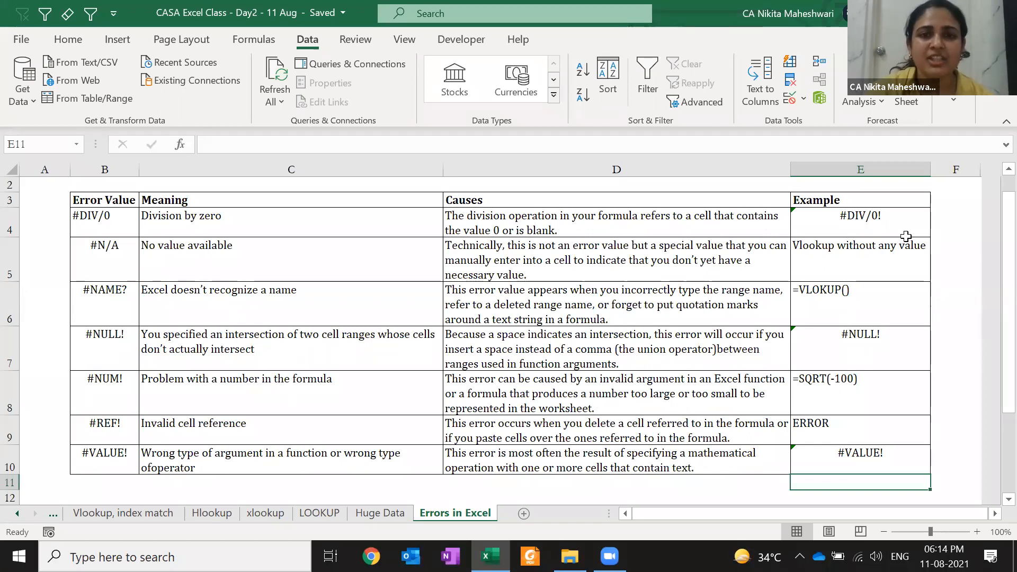
{"action": "key", "text": "Down"}
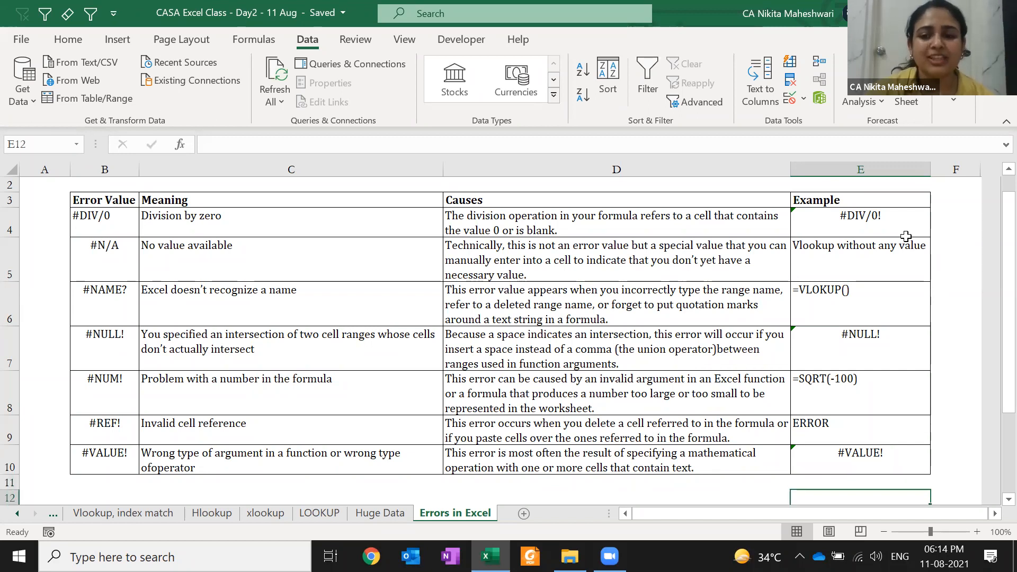
{"action": "key", "text": "Up"}
{"action": "key", "text": "Up"}
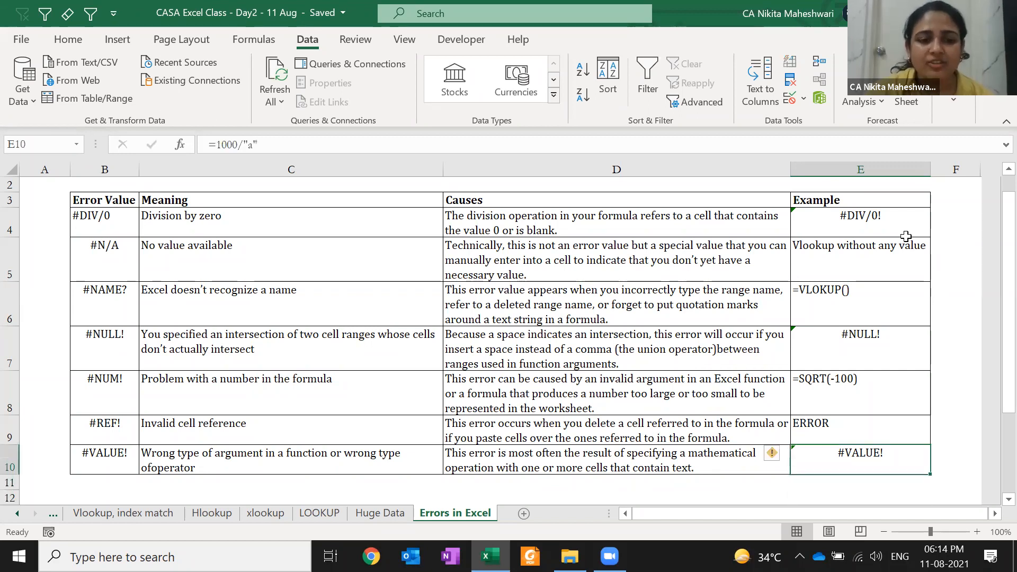
{"action": "key", "text": "F2"}
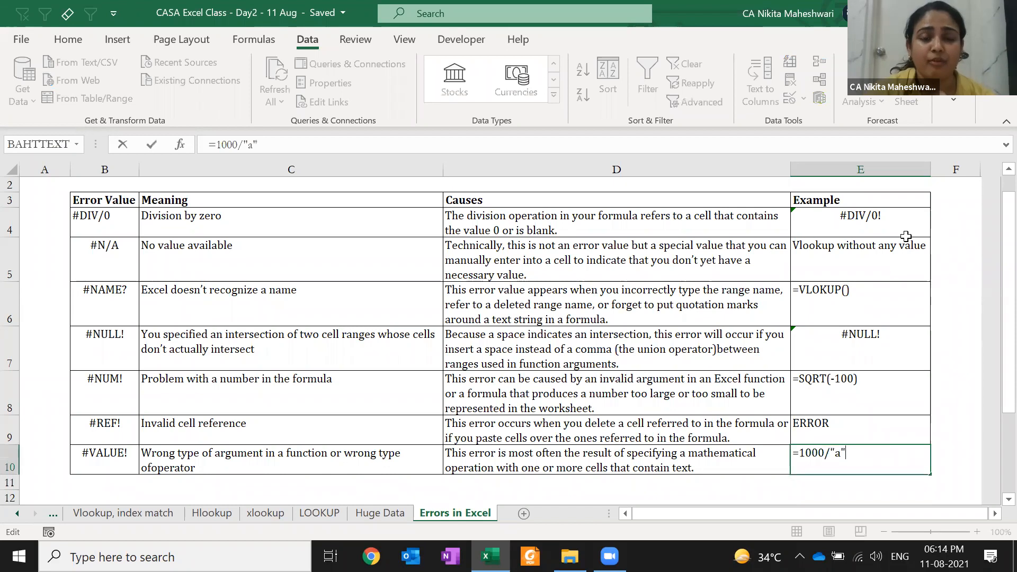
{"action": "key", "text": "ctrl+Return"}
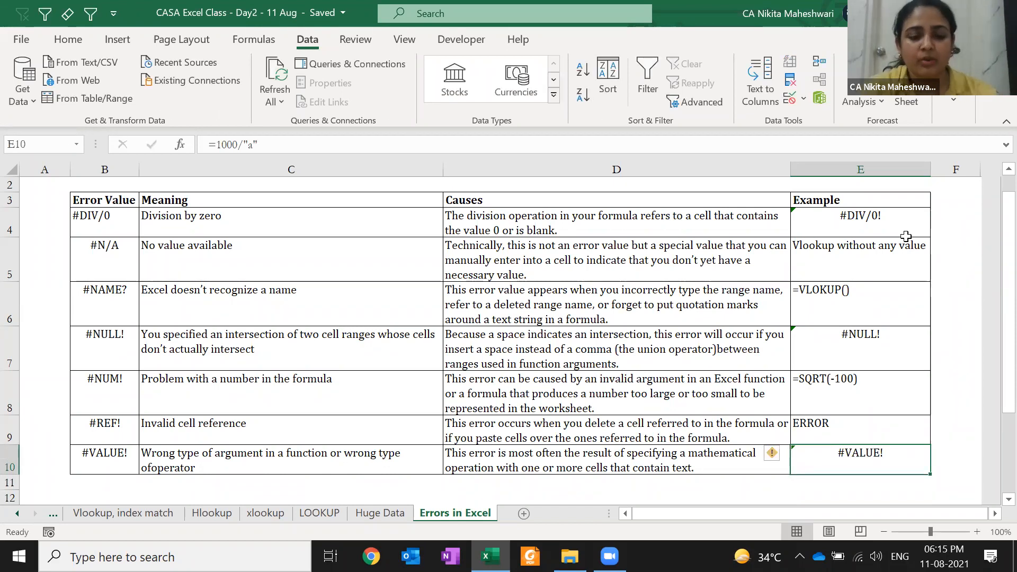
{"action": "key", "text": "F2"}
{"action": "key", "text": "Escape"}
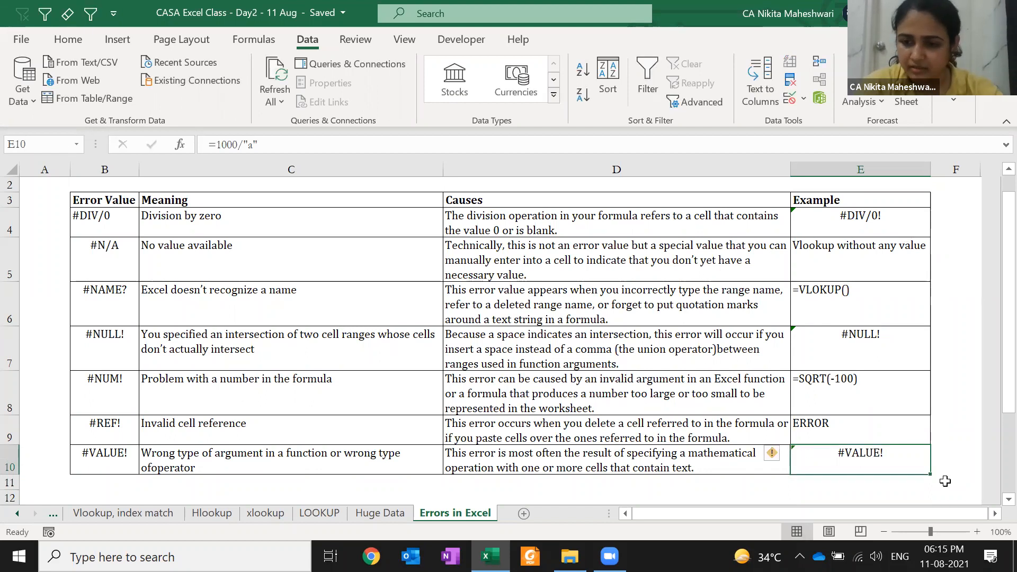
{"action": "left_click", "coordinate": [979, 535]}
- Zoom in on the error table and return to the E10 example
{"action": "left_click", "coordinate": [979, 535]}
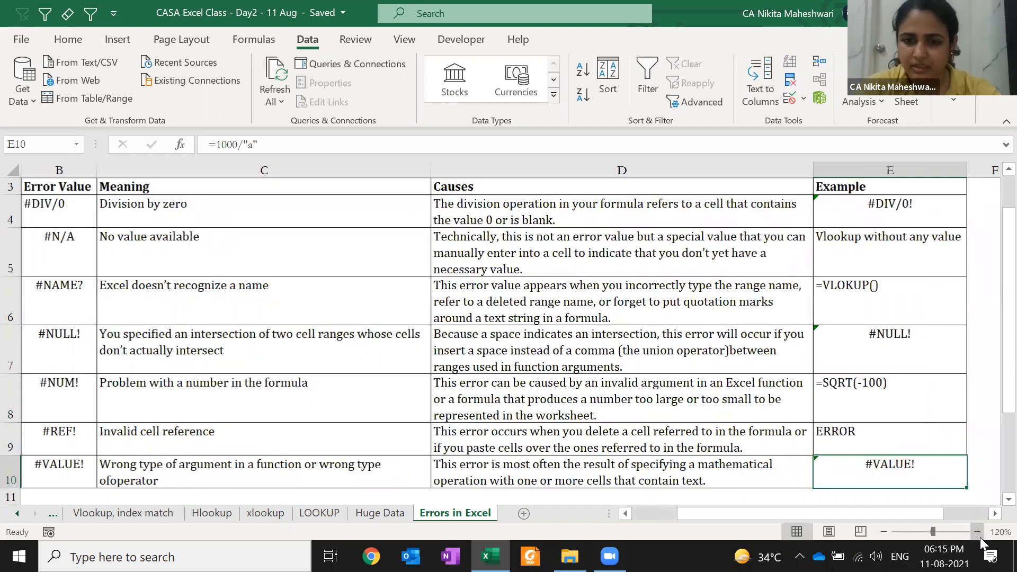
{"action": "left_click", "coordinate": [977, 532]}
{"action": "left_click", "coordinate": [978, 532]}
{"action": "left_click", "coordinate": [978, 532]}
{"action": "left_click", "coordinate": [977, 532]}
{"action": "left_click", "coordinate": [978, 532]}
{"action": "left_click", "coordinate": [978, 532]}
{"action": "key", "text": "Left"}
{"action": "key", "text": "Right"}
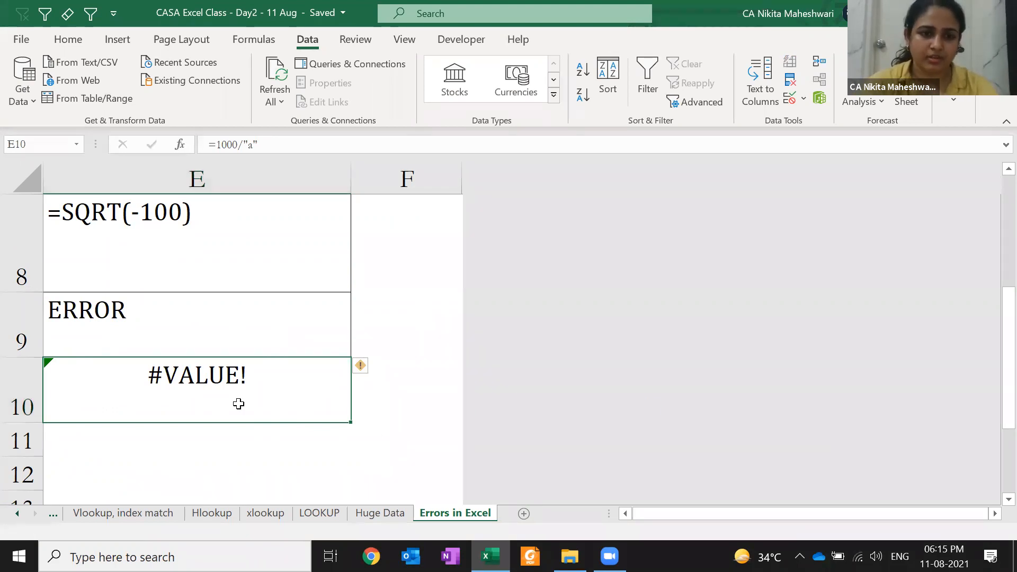
{"action": "left_click", "coordinate": [198, 469]}
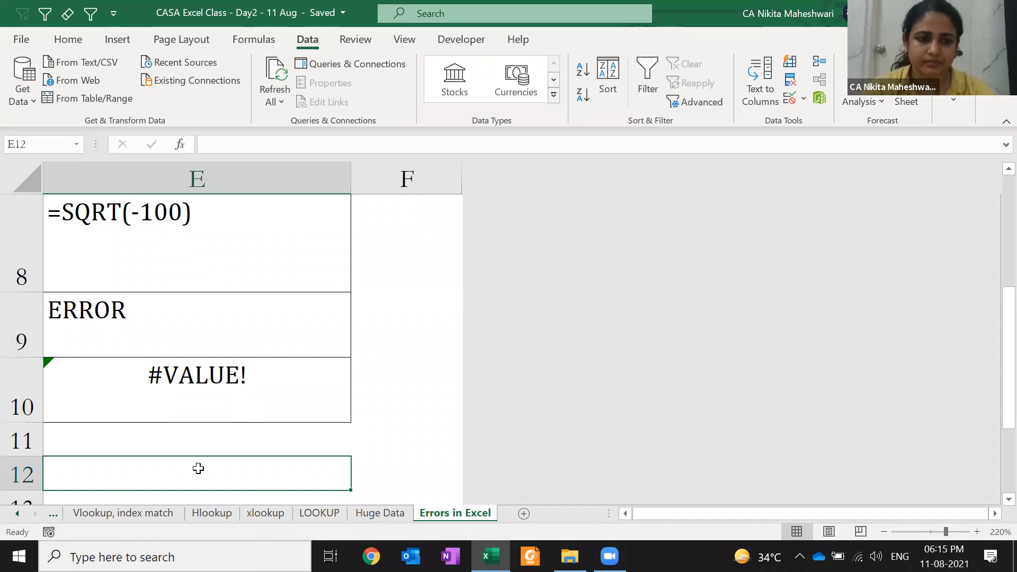
{"action": "key", "text": "Left"}
{"action": "key", "text": "Up"}
{"action": "key", "text": "Right"}
{"action": "key", "text": "Up"}
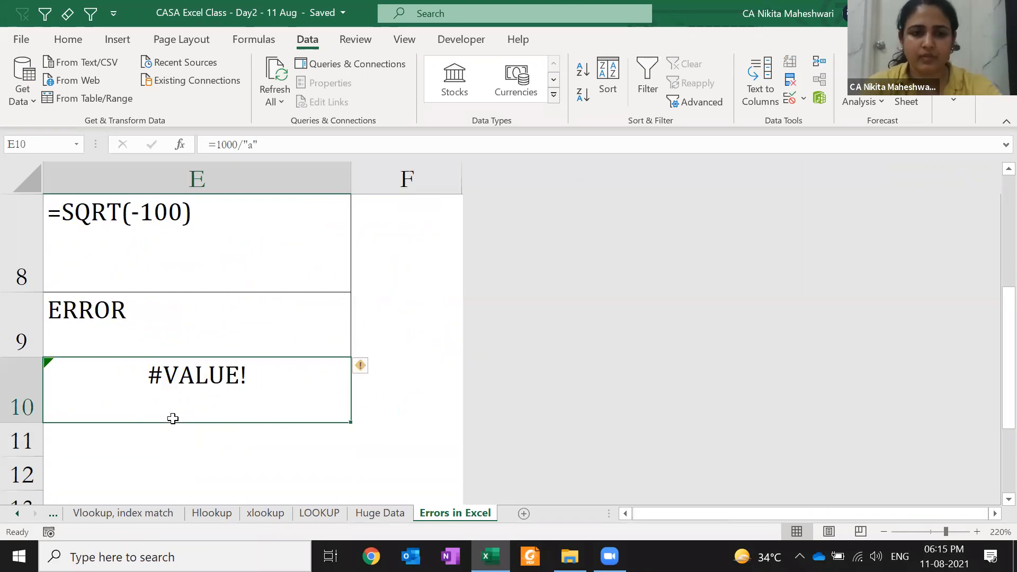
{"action": "left_click_drag", "start_coordinate": [173, 418], "coordinate": [995, 437]}
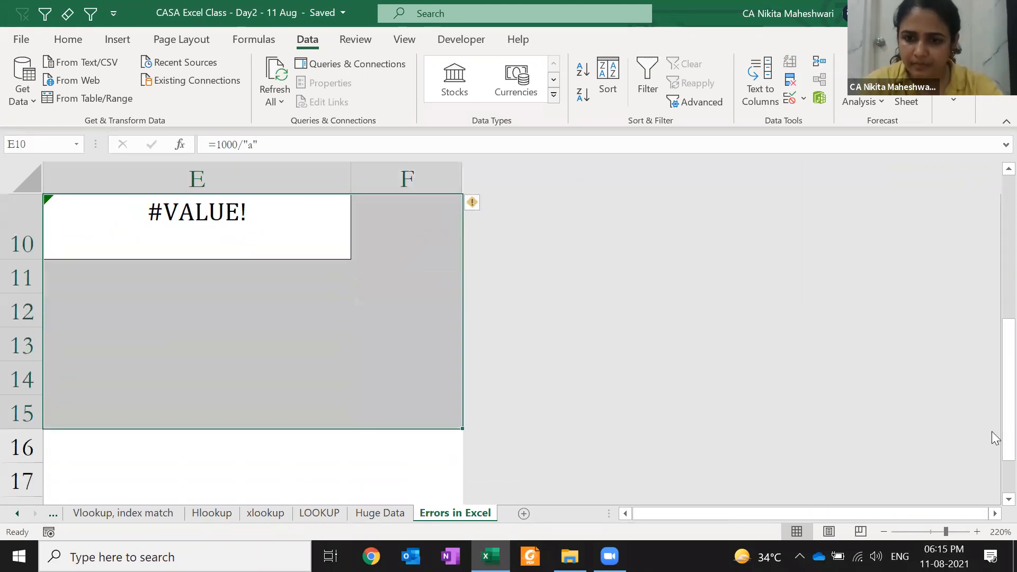
{"action": "left_click", "coordinate": [881, 531]}
{"action": "left_click", "coordinate": [880, 532]}
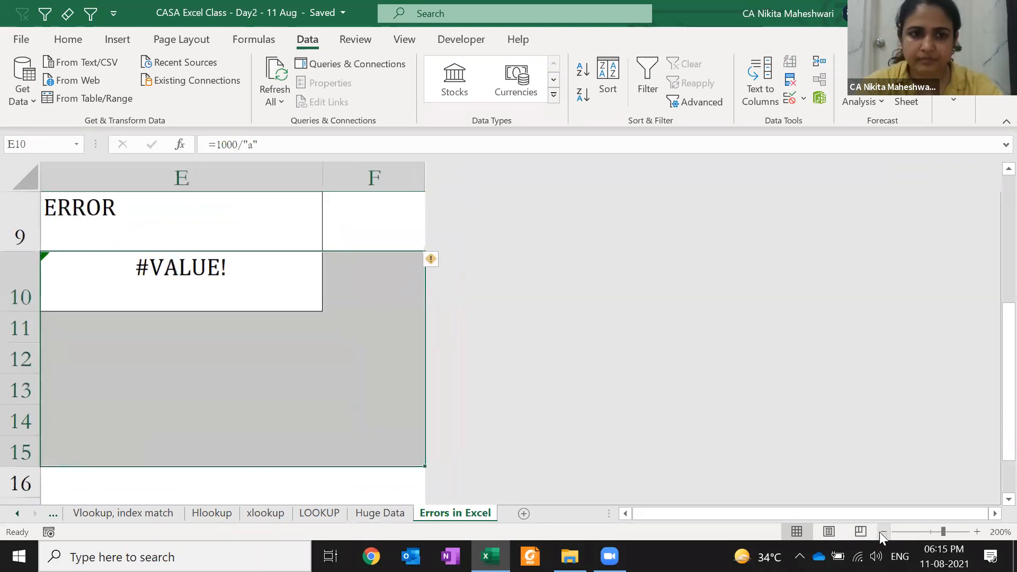
{"action": "left_click", "coordinate": [880, 532]}
- Type an apostrophe before =1000/"a" in E10 so it shows as text
{"action": "key", "text": "F2"}
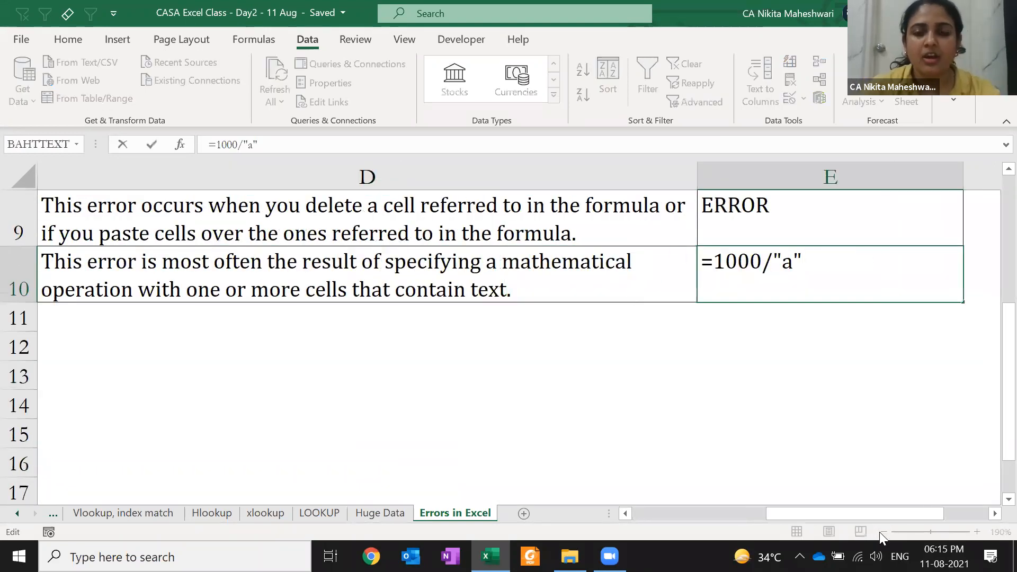
{"action": "key", "text": "Left"}
{"action": "key", "text": "Home"}
{"action": "type", "text": "'"}
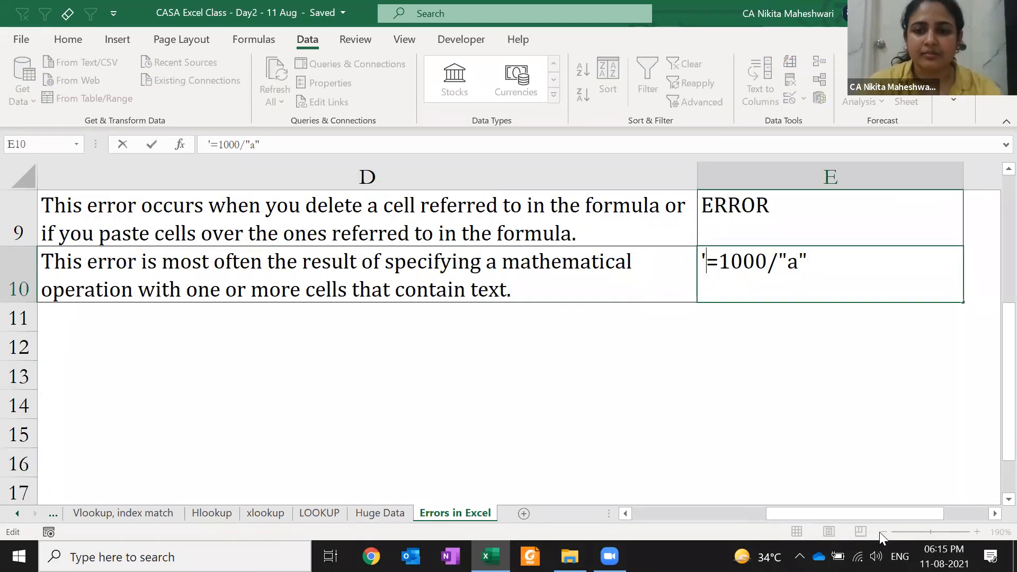
{"action": "key", "text": "ctrl+Return"}
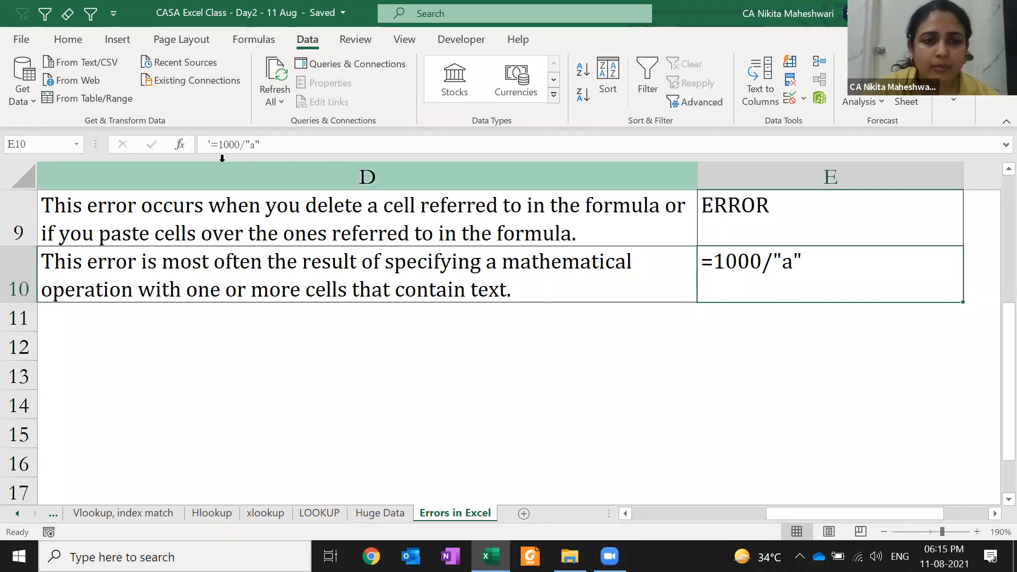
- Prefix E10's formula with an apostrophe and check the hidden apostrophe in edit mode
{"action": "left_click", "coordinate": [207, 144]}
{"action": "type", "text": "'"}
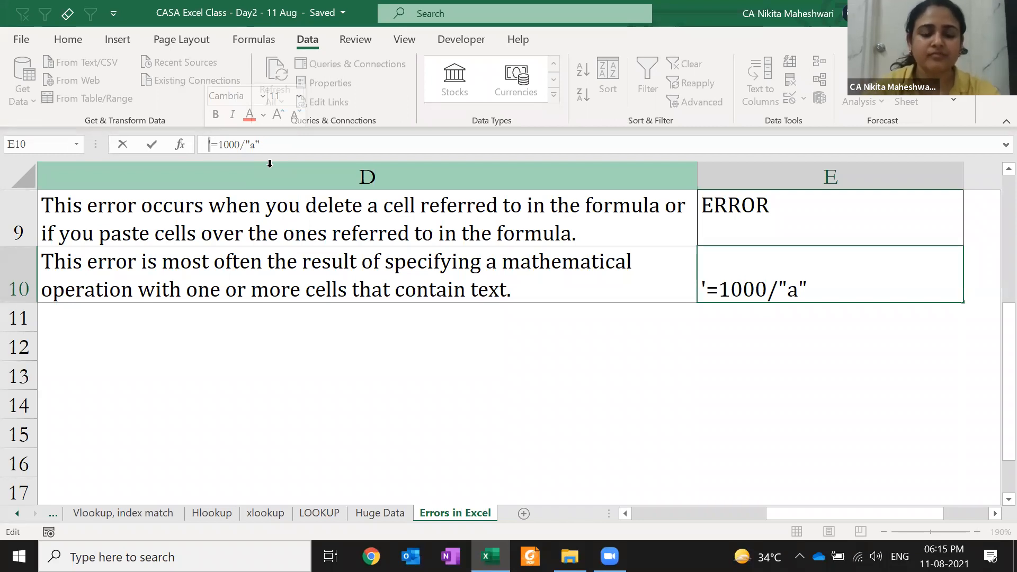
{"action": "key", "text": "ctrl+Return"}
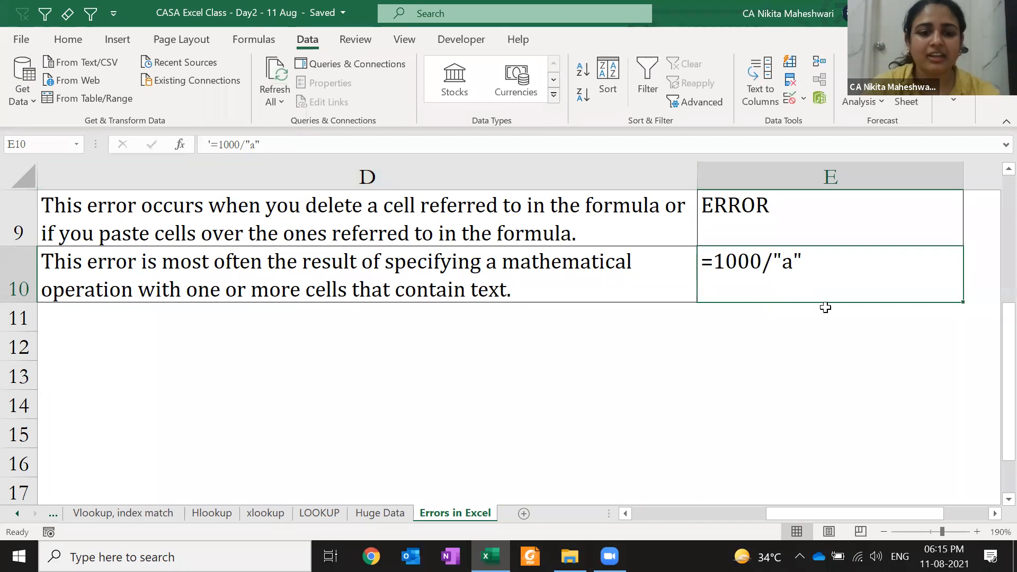
{"action": "key", "text": "F2"}
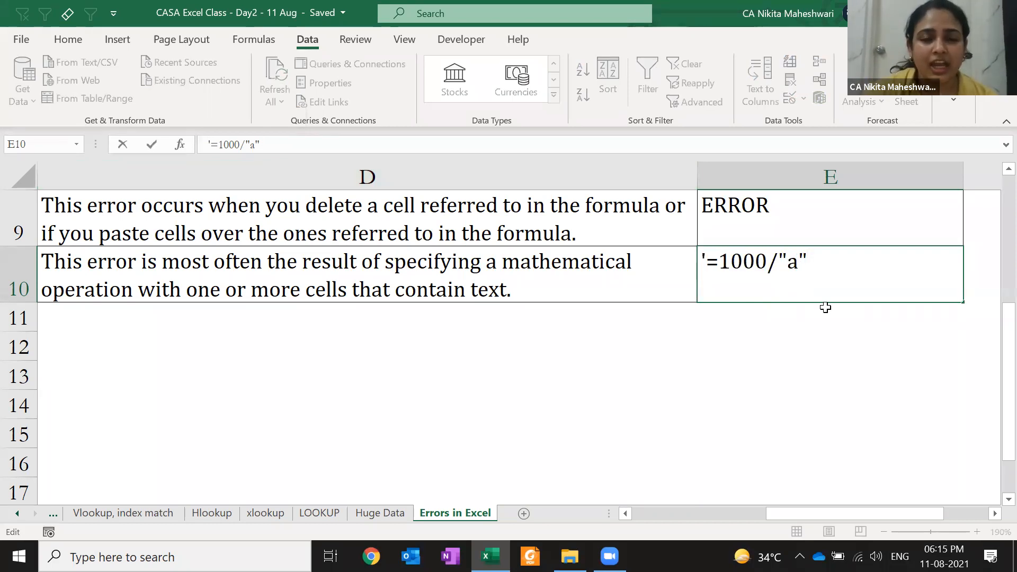
{"action": "key", "text": "Escape"}
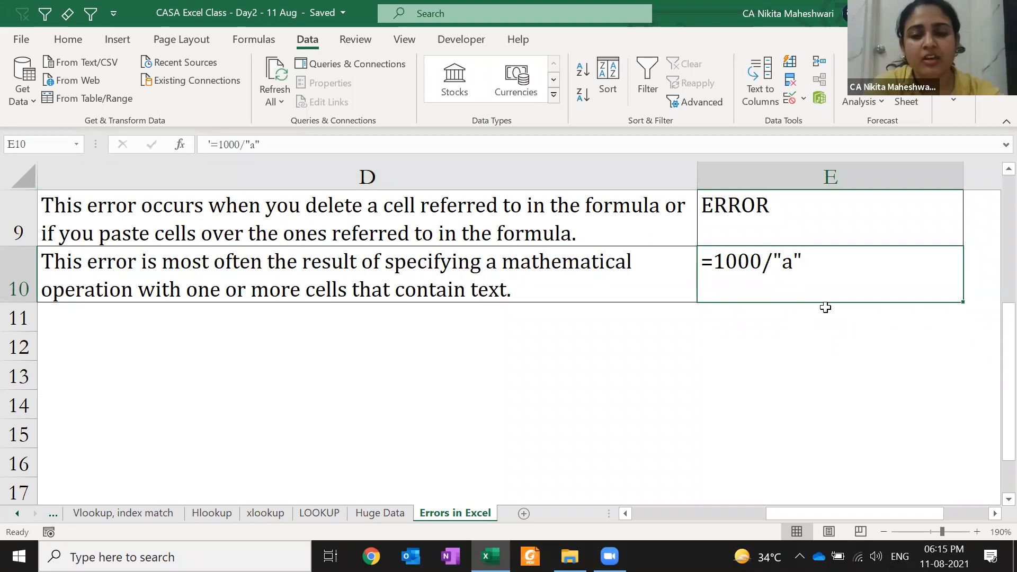
{"action": "key", "text": "F2"}
{"action": "key", "text": "Escape"}
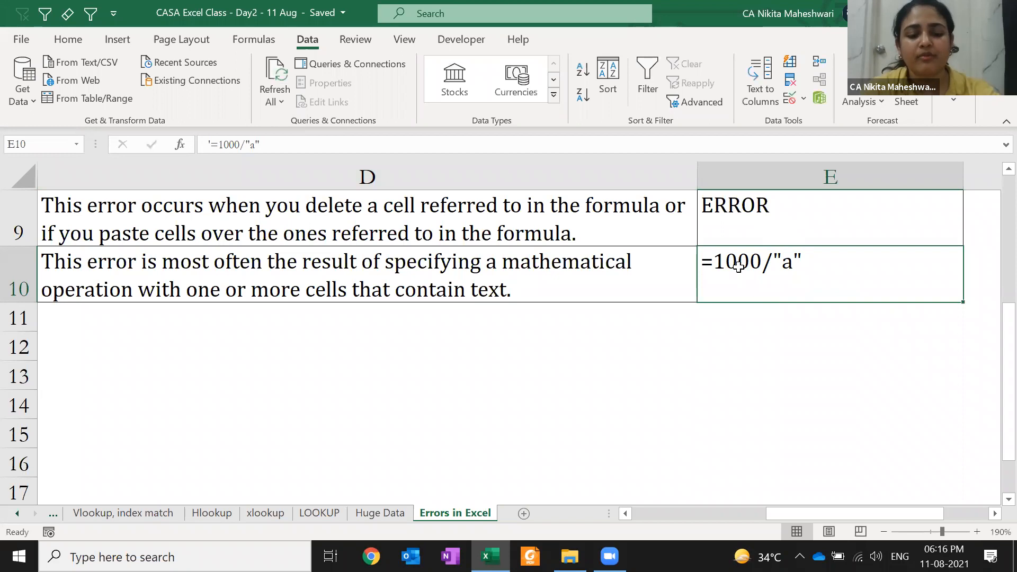
- Remove the apostrophe so E10 shows #VALUE!, then add it back as text
{"action": "key", "text": "F2"}
{"action": "key", "text": "Home"}
{"action": "key", "text": "Delete"}
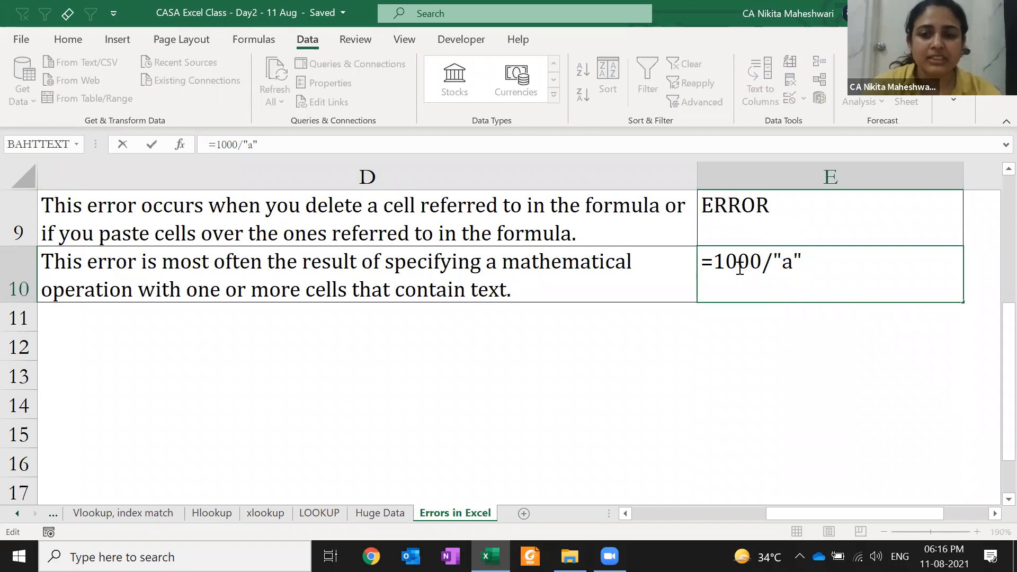
{"action": "key", "text": "ctrl+Return"}
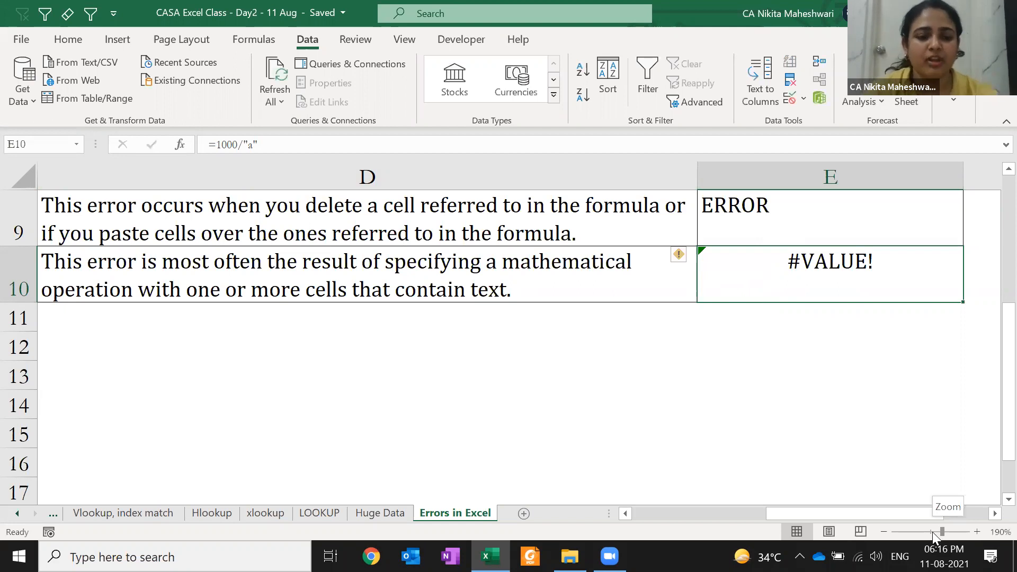
{"action": "key", "text": "F2"}
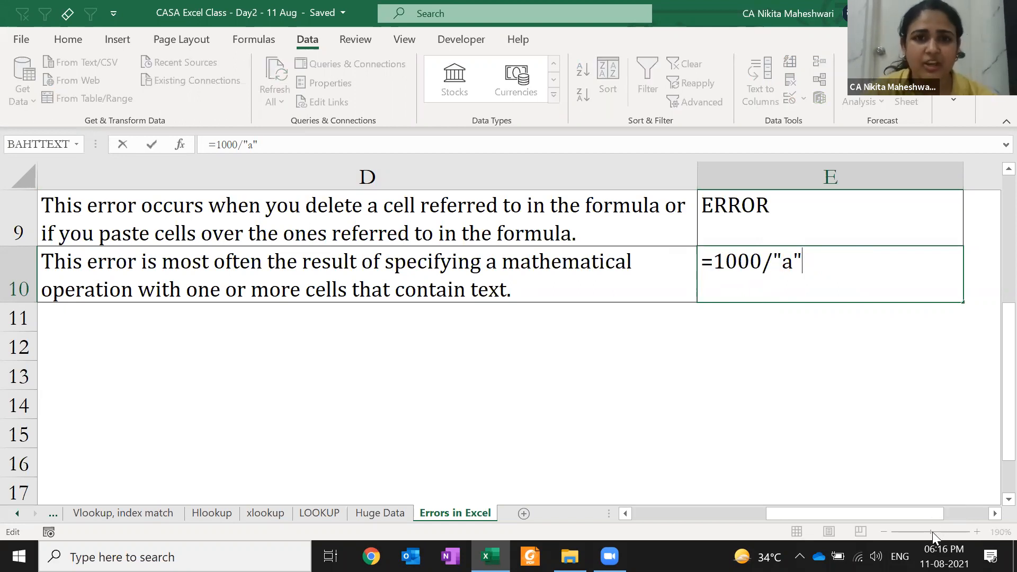
{"action": "key", "text": "Home"}
{"action": "type", "text": "'"}
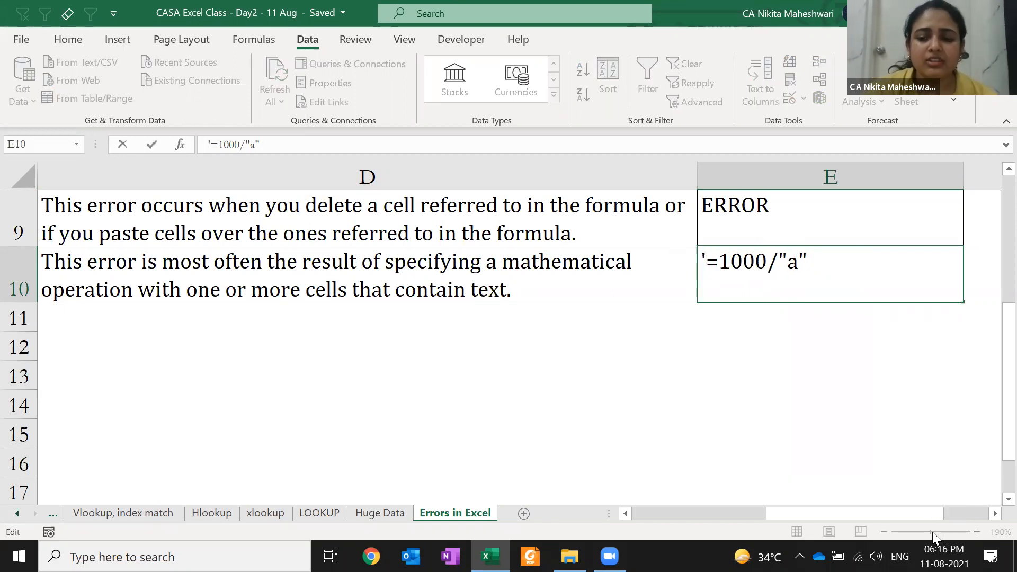
{"action": "key", "text": "Return"}
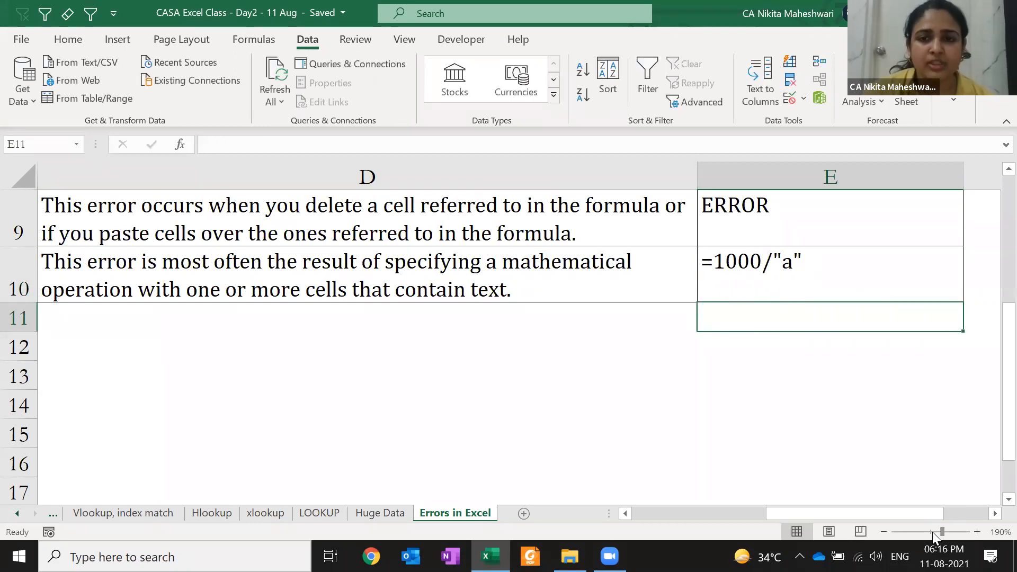
- Delete the leading apostrophe again so =1000/"a" calculates to #VALUE!
{"action": "key", "text": "Up"}
{"action": "key", "text": "F2"}
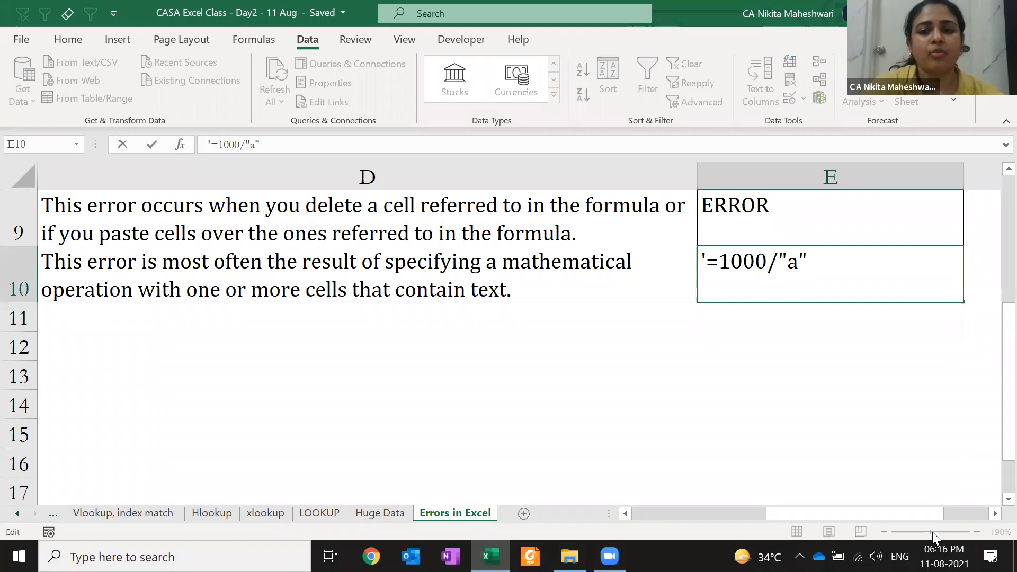
{"action": "key", "text": "Home"}
{"action": "key", "text": "Delete"}
{"action": "key", "text": "Return"}
{"action": "key", "text": "Up"}
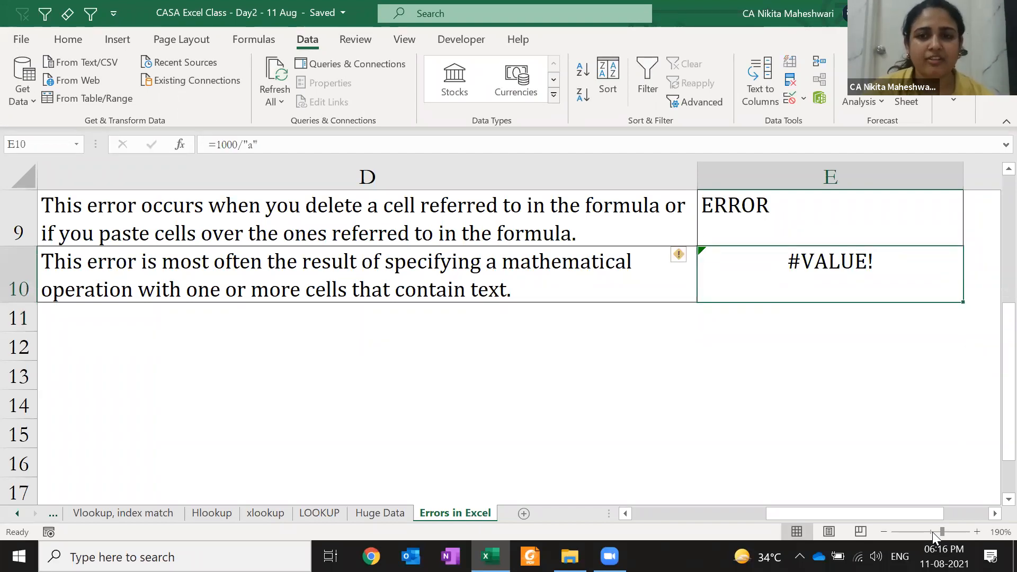
- Enter 256738 in E12 and give it comma number formatting
{"action": "key", "text": "Down"}
{"action": "key", "text": "Down"}
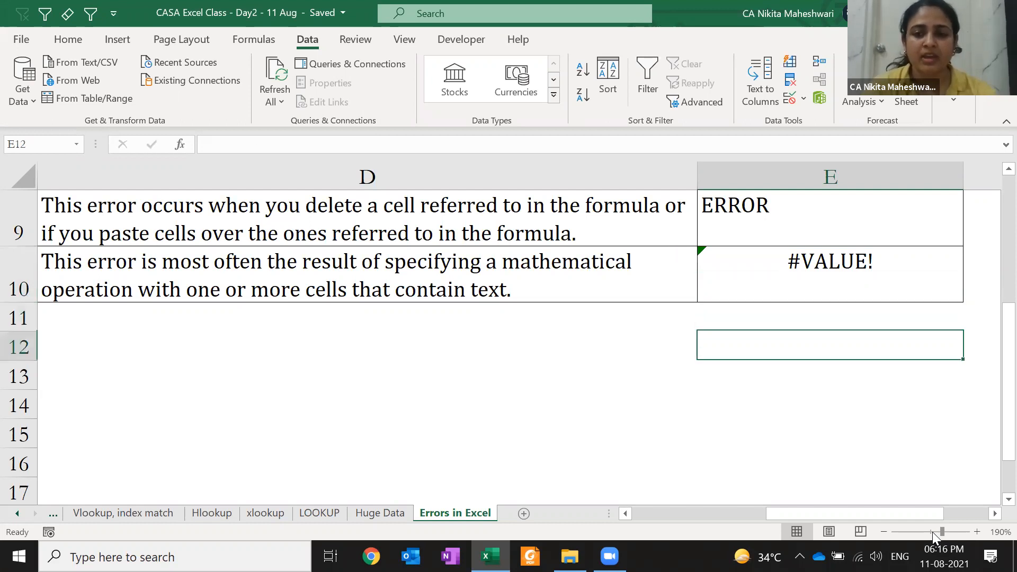
{"action": "type", "text": "256738"}
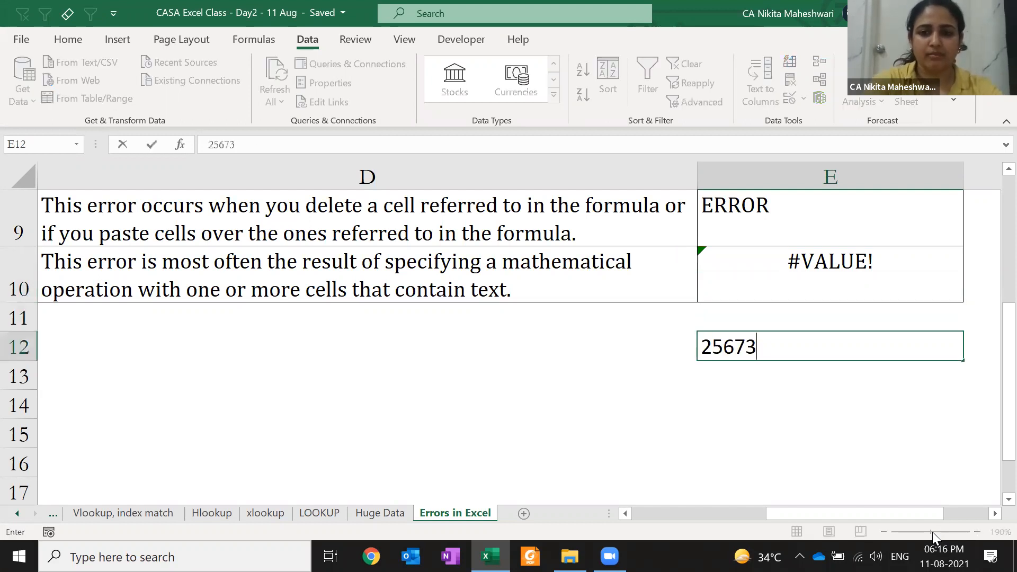
{"action": "key", "text": "Return"}
{"action": "key", "text": "Up"}
{"action": "key", "text": "ctrl+shift+1"}
- Prefix E12 with an apostrophe to store it as text, and inspect its error flag without converting
{"action": "key", "text": "F2"}
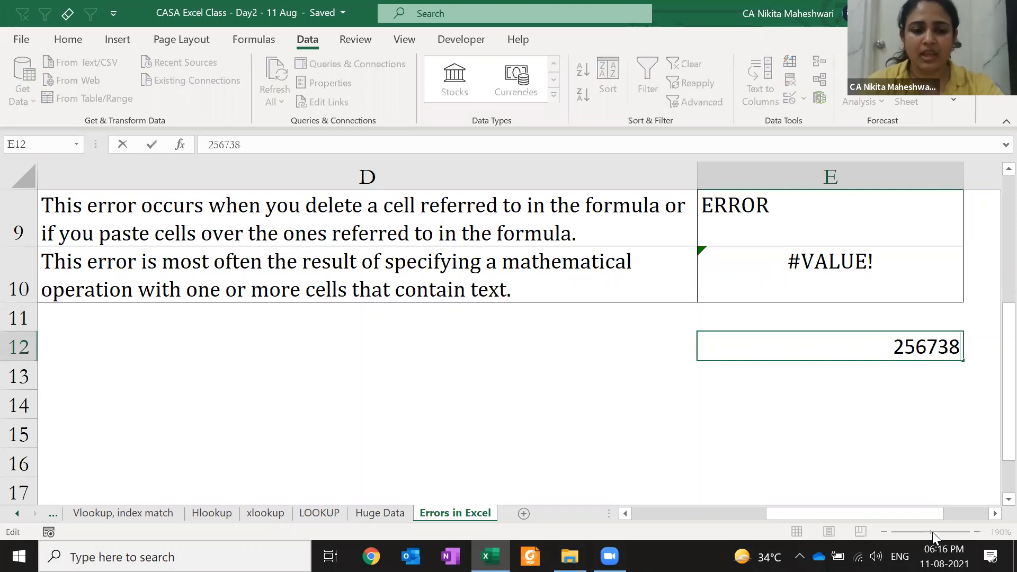
{"action": "key", "text": "Home"}
{"action": "type", "text": "'"}
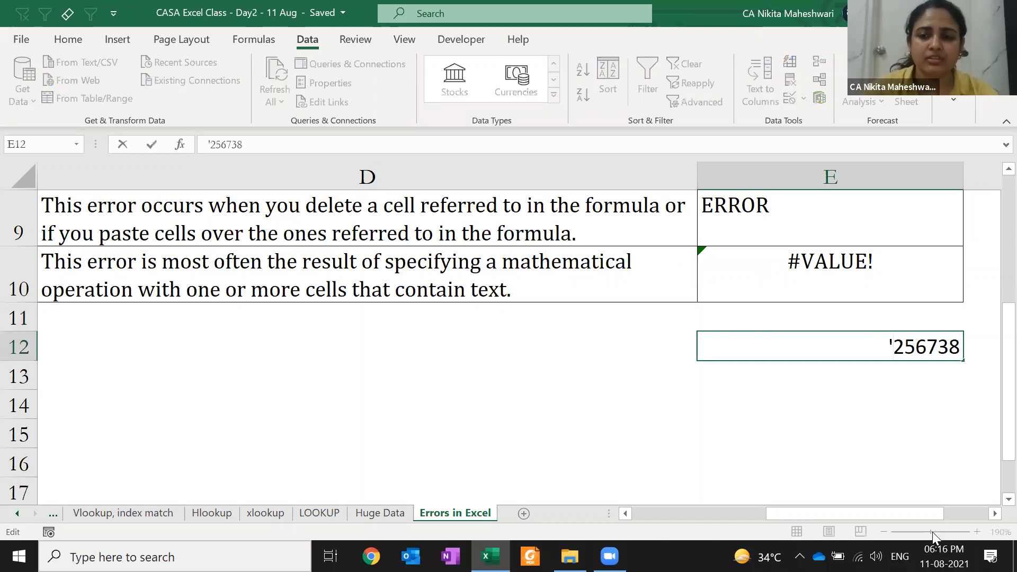
{"action": "key", "text": "Return"}
{"action": "key", "text": "Up"}
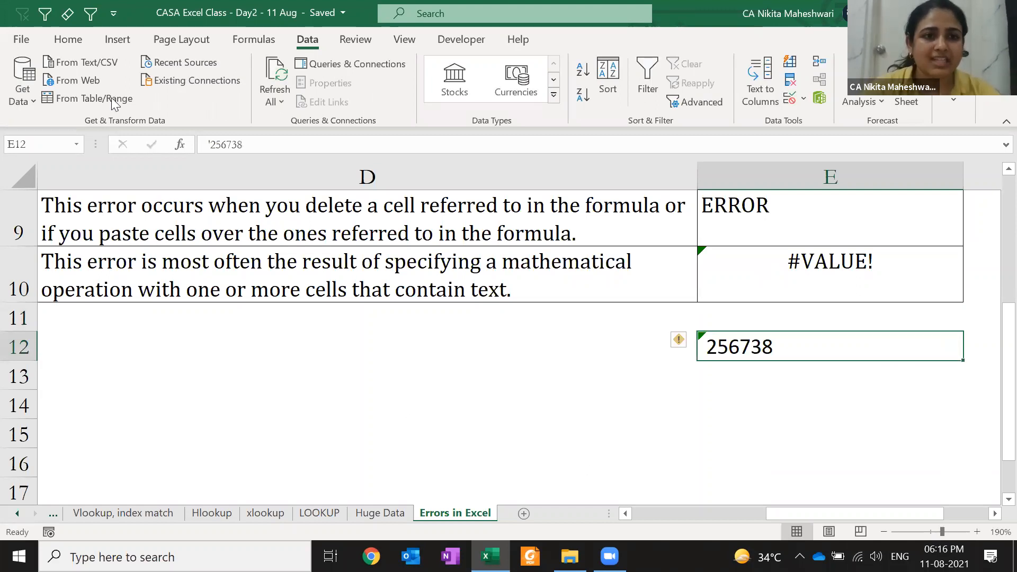
{"action": "left_click", "coordinate": [67, 39]}
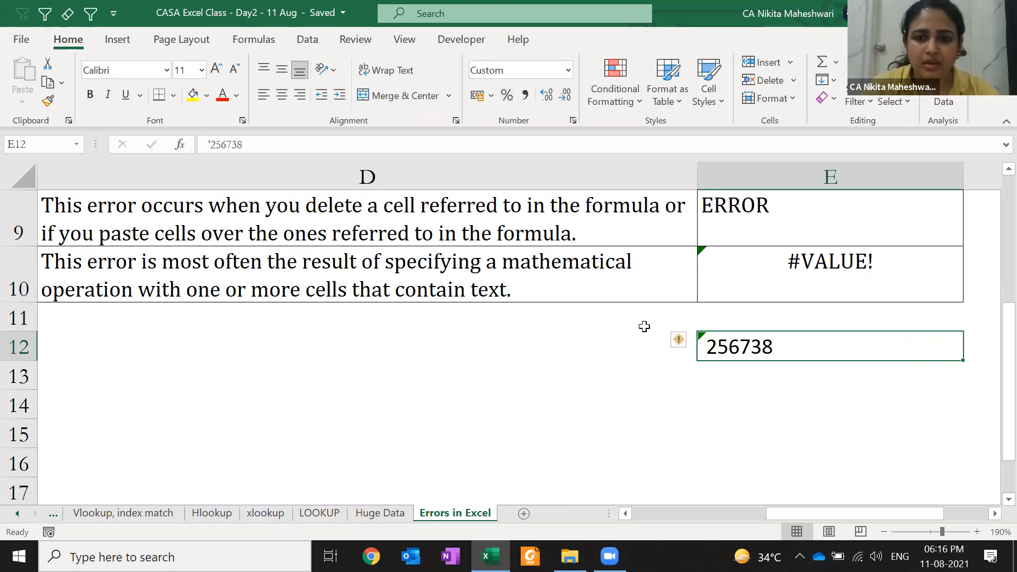
{"action": "left_click", "coordinate": [680, 341]}
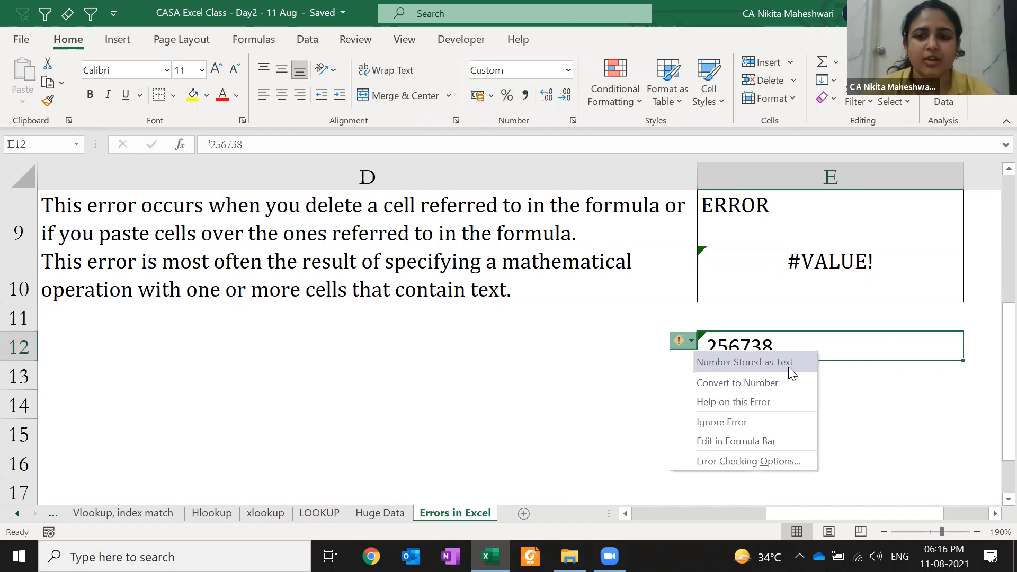
{"action": "left_click", "coordinate": [840, 346]}
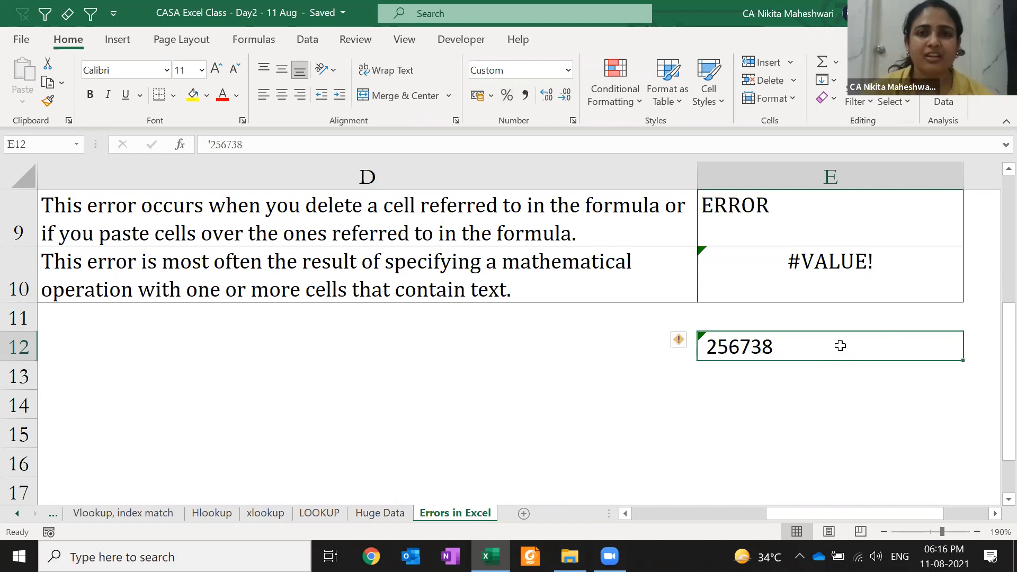
- Delete the leading apostrophe so E12 holds 256738 as a real number
{"action": "double_click", "coordinate": [840, 346]}
{"action": "key", "text": "Home"}
{"action": "key", "text": "Delete"}
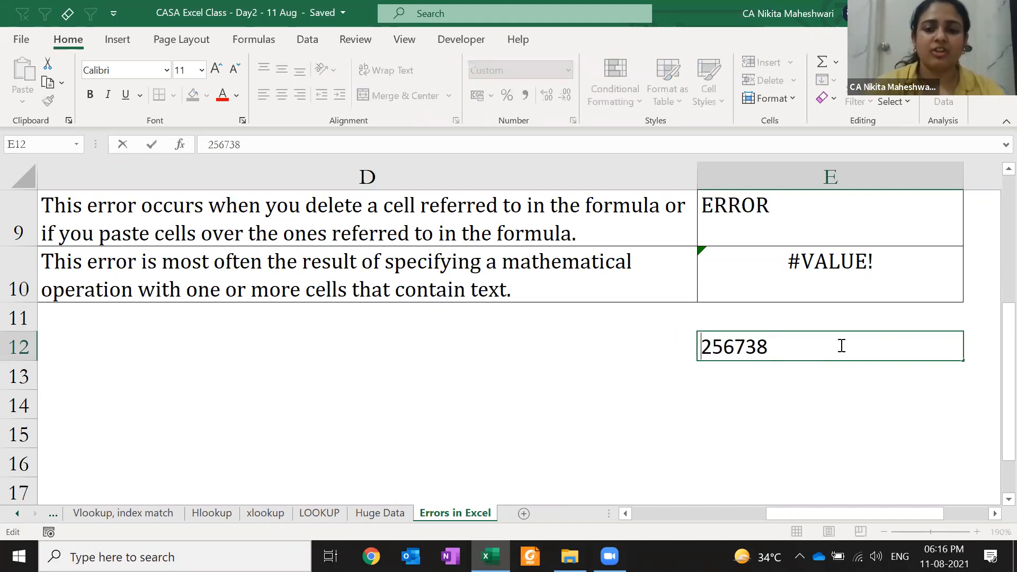
{"action": "key", "text": "Return"}
{"action": "left_click", "coordinate": [840, 346]}
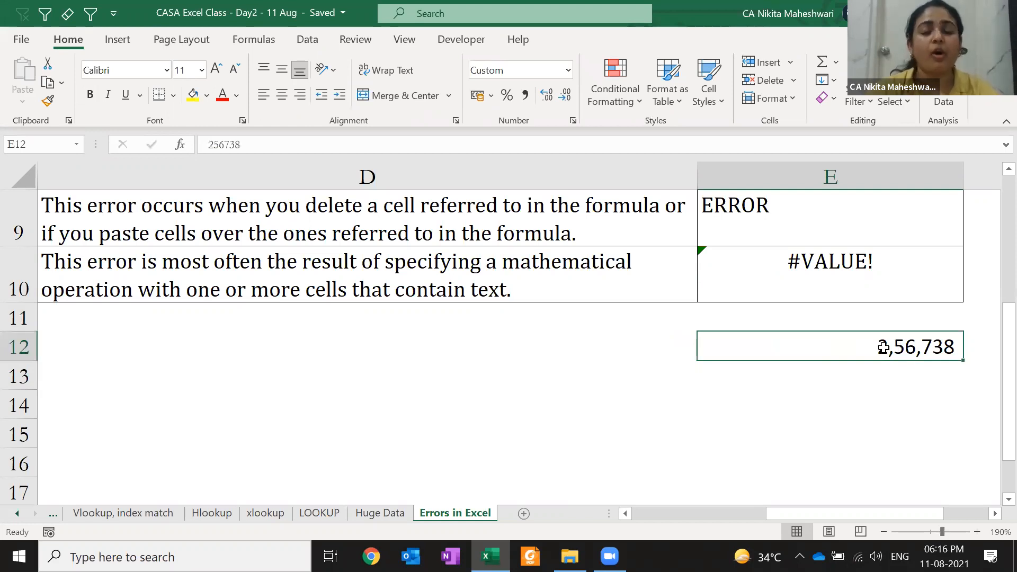
- Zoom out to view the whole errors table and return to the top of the sheet
{"action": "left_click", "coordinate": [884, 537]}
{"action": "left_click", "coordinate": [885, 537]}
{"action": "left_click", "coordinate": [884, 537]}
{"action": "left_click", "coordinate": [884, 540]}
{"action": "left_click", "coordinate": [885, 539]}
{"action": "left_click", "coordinate": [885, 539]}
{"action": "left_click", "coordinate": [884, 540]}
{"action": "left_click", "coordinate": [884, 539]}
{"action": "left_click", "coordinate": [884, 539]}
{"action": "key", "text": "ctrl+Home"}
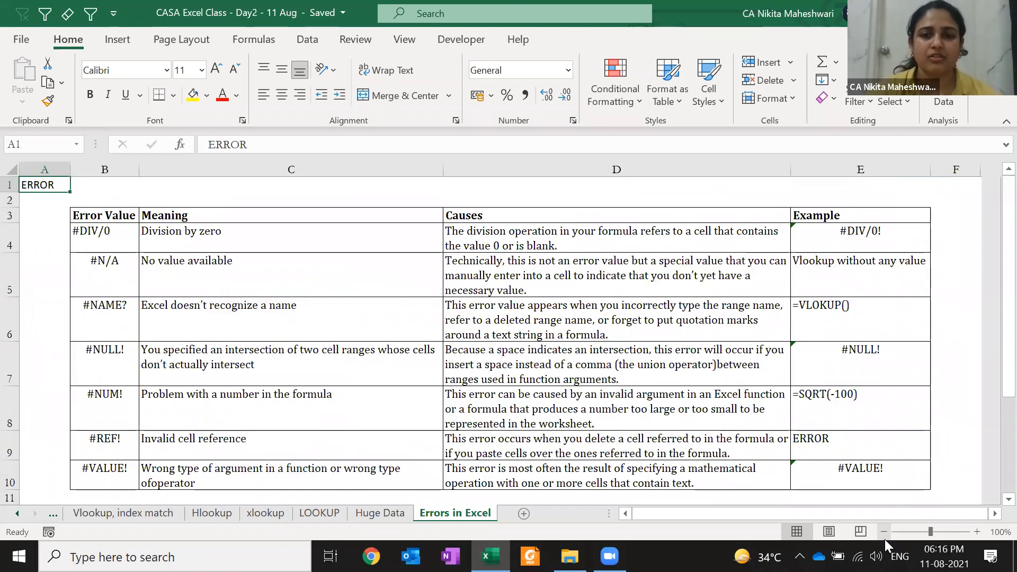
{"action": "left_click", "coordinate": [598, 47]}
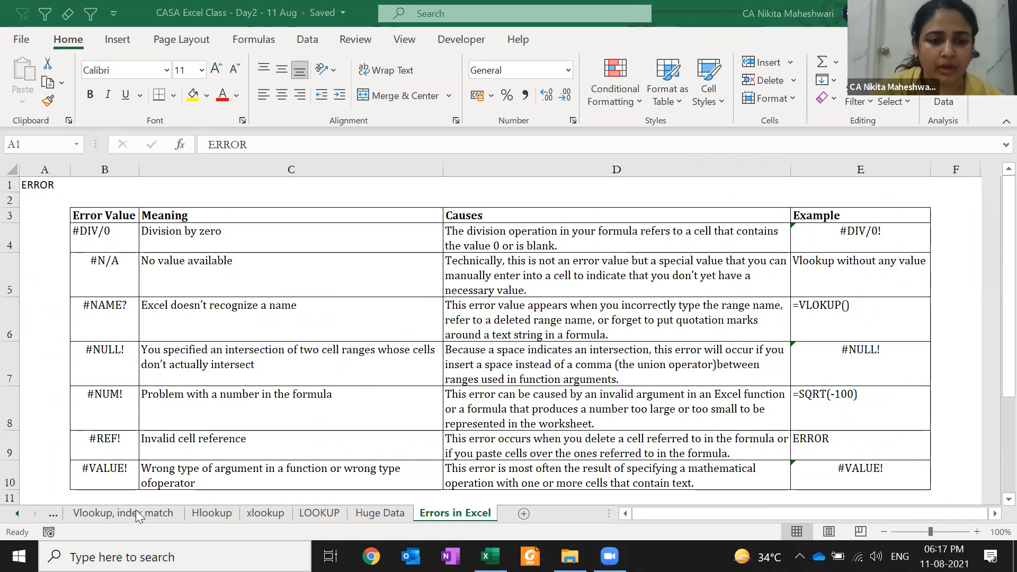
- On the Vlookup, index match sheet, enter 'Ref' in L2 and 'Lookup - value - corresponding to that ref' in M2
{"action": "left_click", "coordinate": [111, 518]}
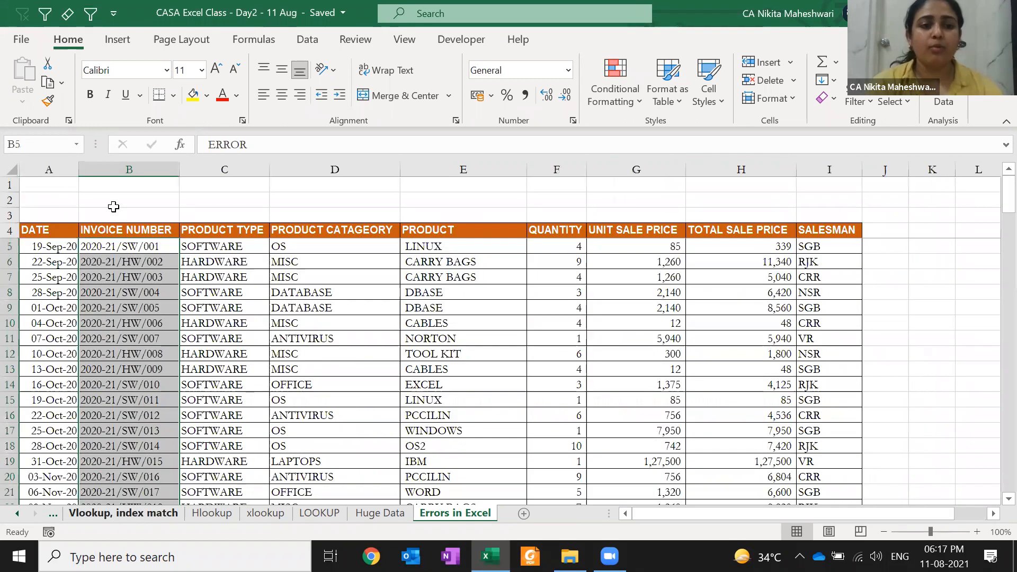
{"action": "left_click", "coordinate": [114, 206]}
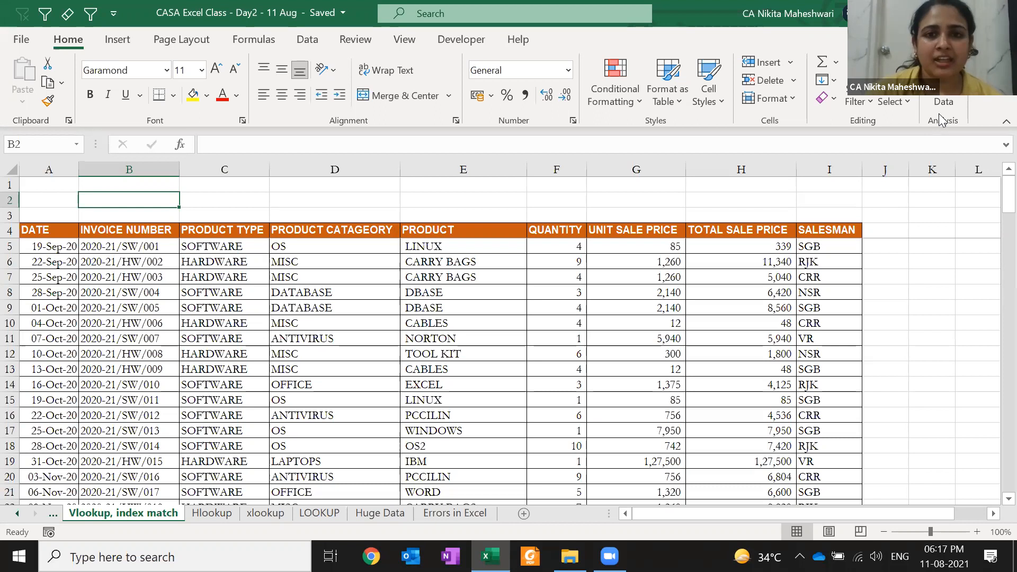
{"action": "key", "text": "Right"}
{"action": "key", "text": "Right"}
{"action": "key", "text": "Right"}
{"action": "key", "text": "Right"}
{"action": "key", "text": "Right"}
{"action": "key", "text": "Right"}
{"action": "key", "text": "Right"}
{"action": "key", "text": "Right"}
{"action": "key", "text": "Right"}
{"action": "key", "text": "Right"}
{"action": "key", "text": "Right"}
{"action": "key", "text": "Right"}
{"action": "key", "text": "Right"}
{"action": "key", "text": "Right"}
{"action": "key", "text": "Right"}
{"action": "key", "text": "Right"}
{"action": "key", "text": "Right"}
{"action": "key", "text": "Right"}
{"action": "key", "text": "Right"}
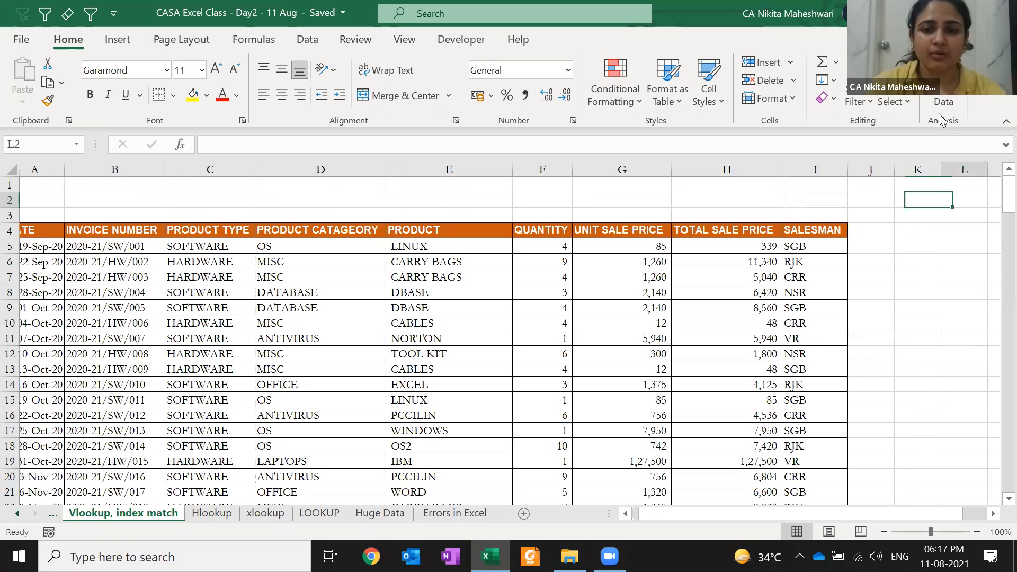
{"action": "key", "text": "Left"}
{"action": "key", "text": "Left"}
{"action": "key", "text": "Left"}
{"action": "key", "text": "Left"}
{"action": "key", "text": "Left"}
{"action": "key", "text": "Left"}
{"action": "key", "text": "Left"}
{"action": "key", "text": "Left"}
{"action": "key", "text": "Left"}
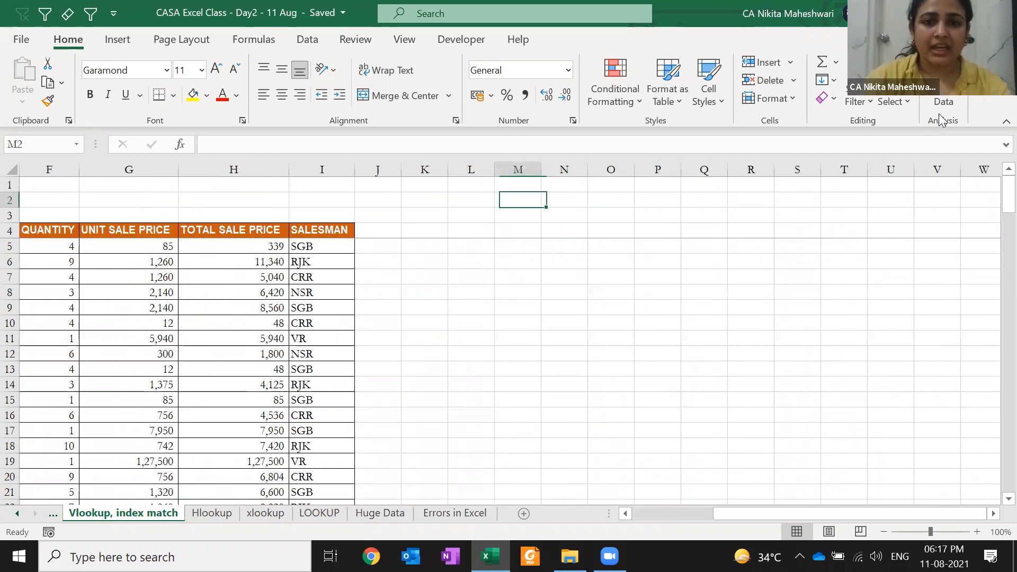
{"action": "type", "text": "Ref"}
{"action": "key", "text": "Tab"}
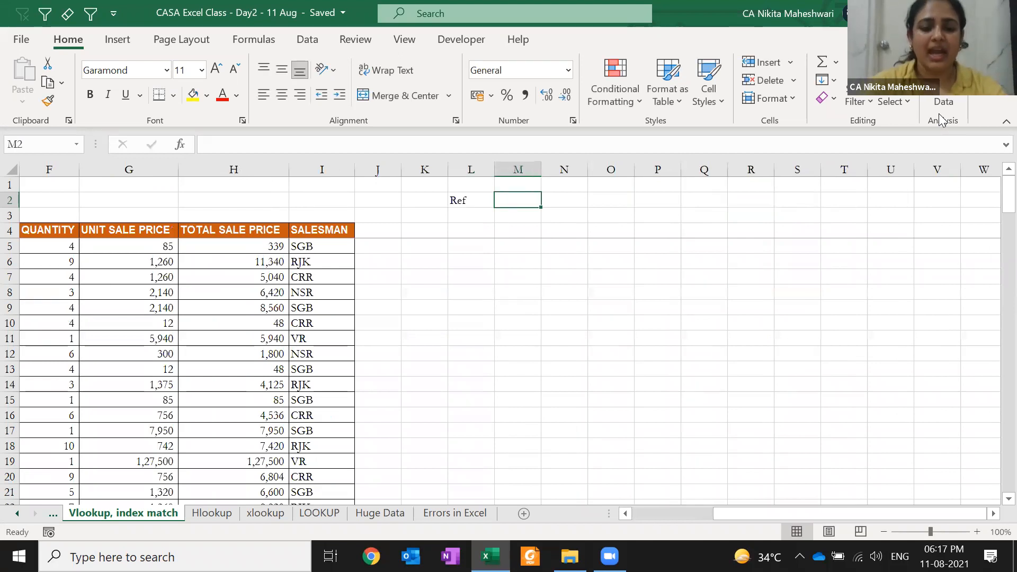
{"action": "type", "text": "Lookup -"}
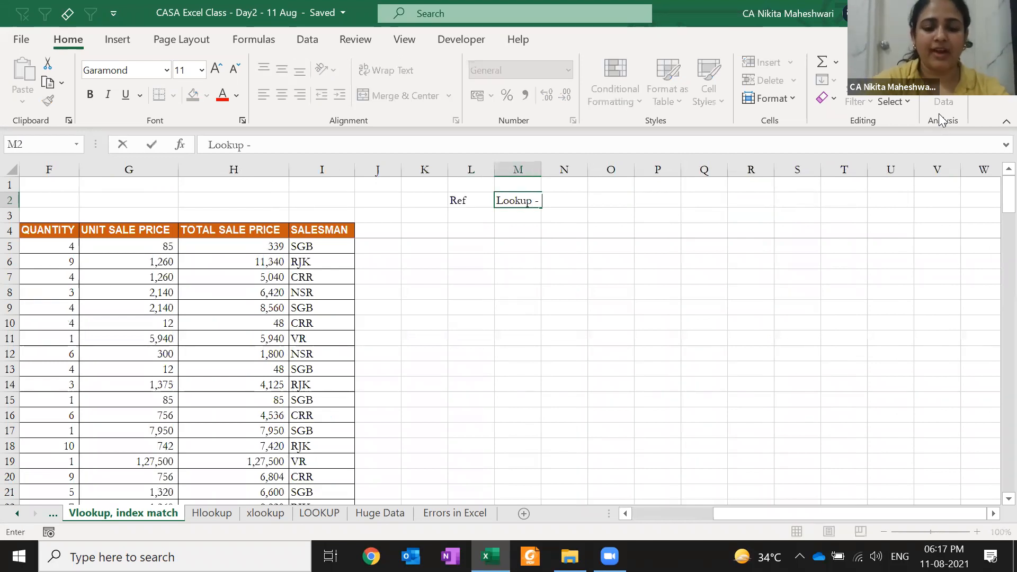
{"action": "type", "text": " value - co"}
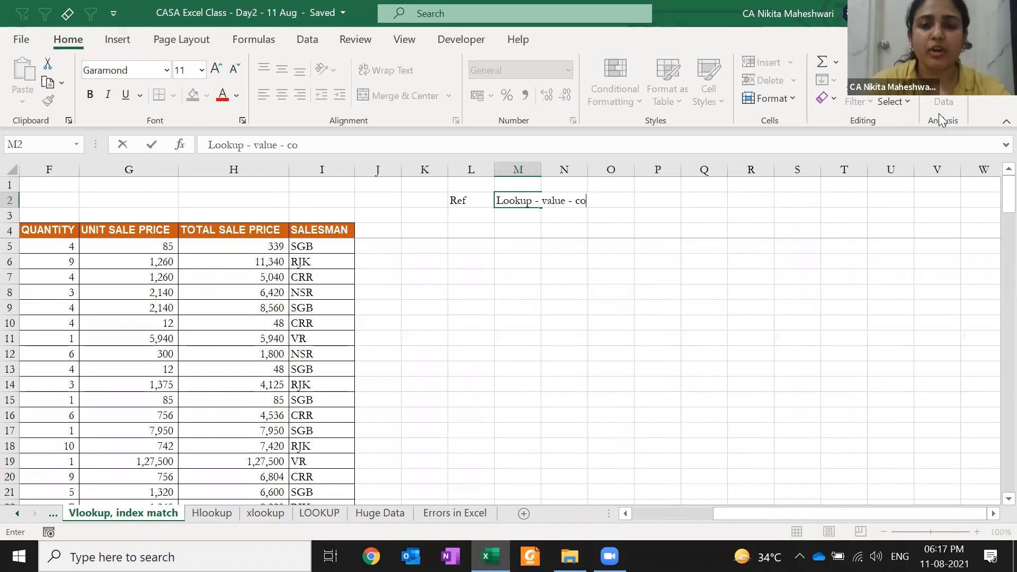
{"action": "type", "text": "rrespon"}
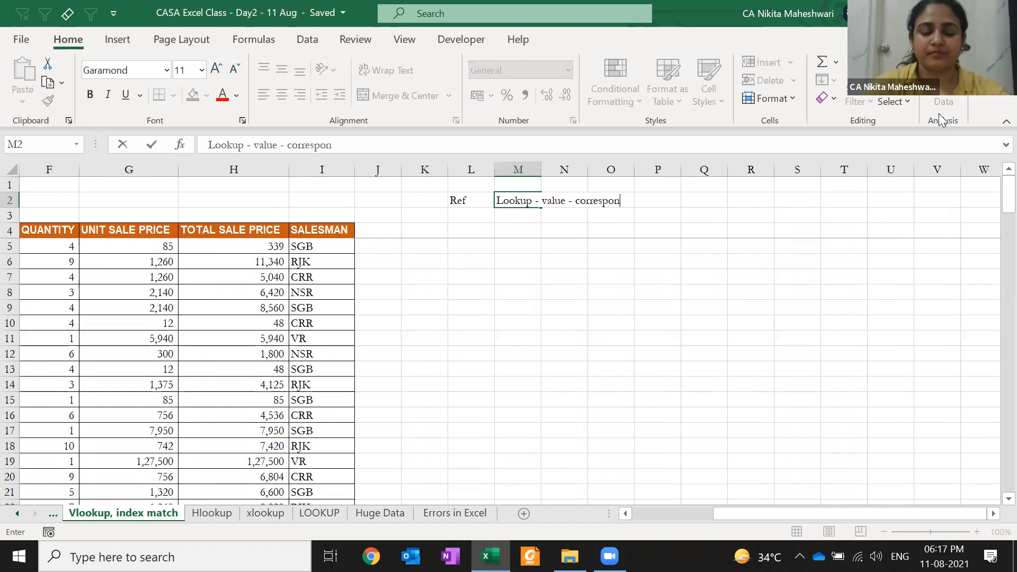
{"action": "type", "text": "ding to that ref"}
{"action": "key", "text": "Return"}
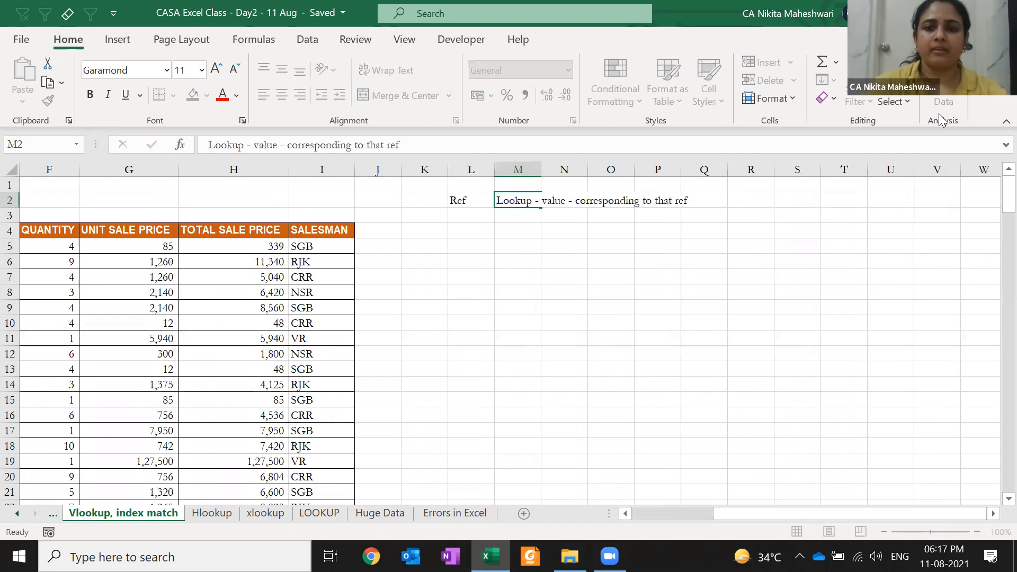
{"action": "key", "text": "Left"}
{"action": "key", "text": "Down"}
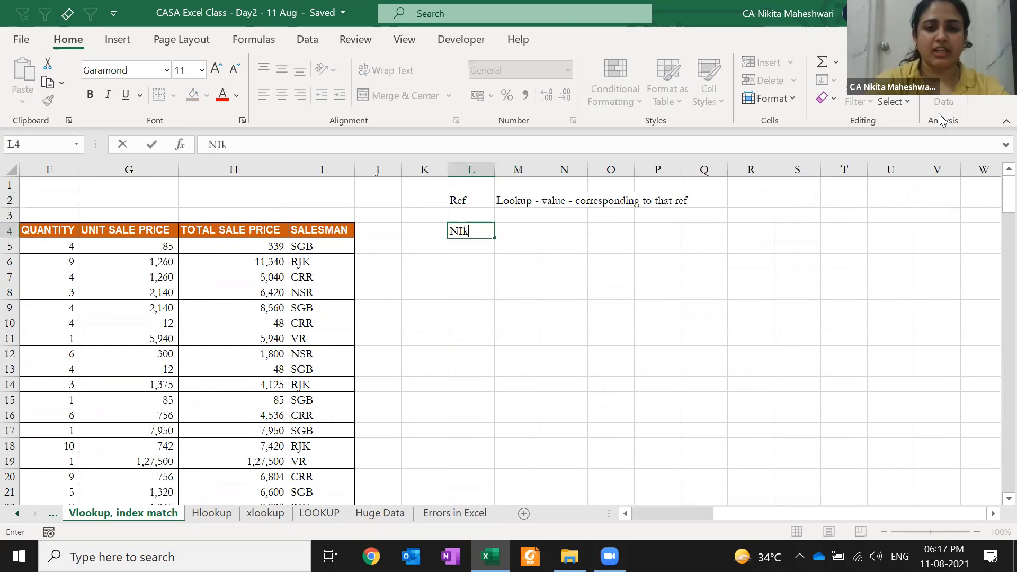
{"action": "key", "text": "Tab"}
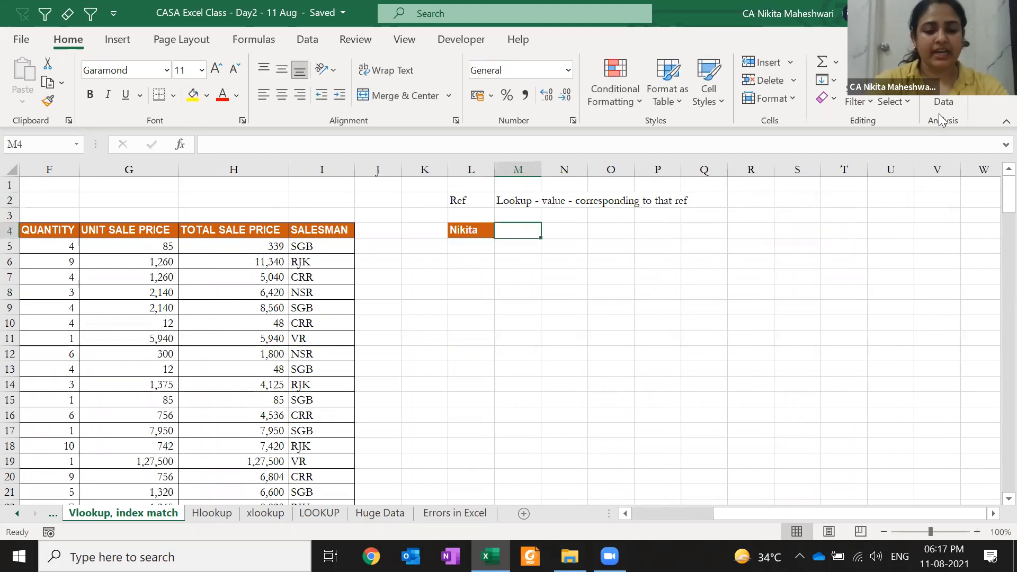
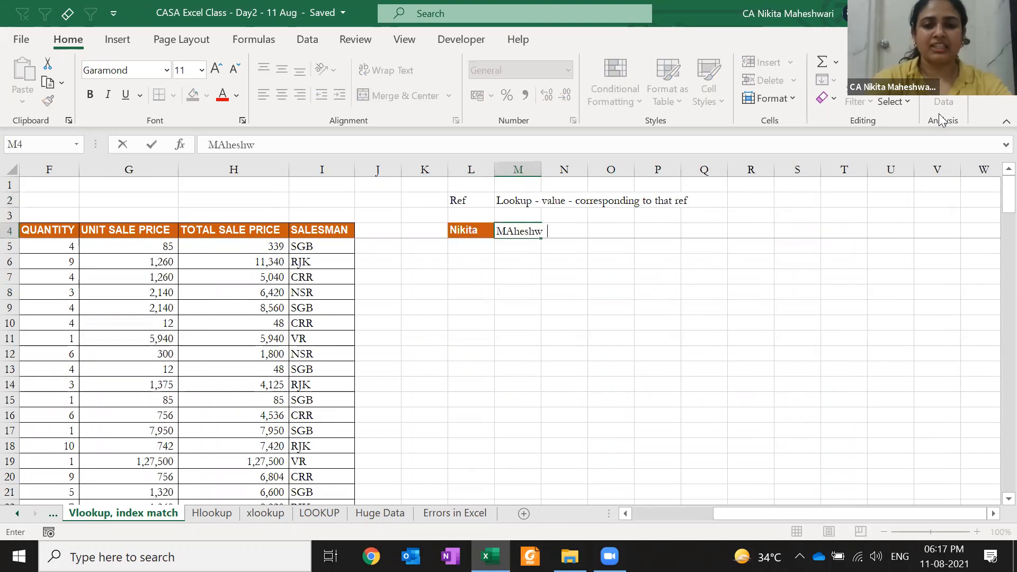
{"action": "key", "text": "ctrl+Return"}
{"action": "key", "text": "Right"}
{"action": "type", "text": "CA"}
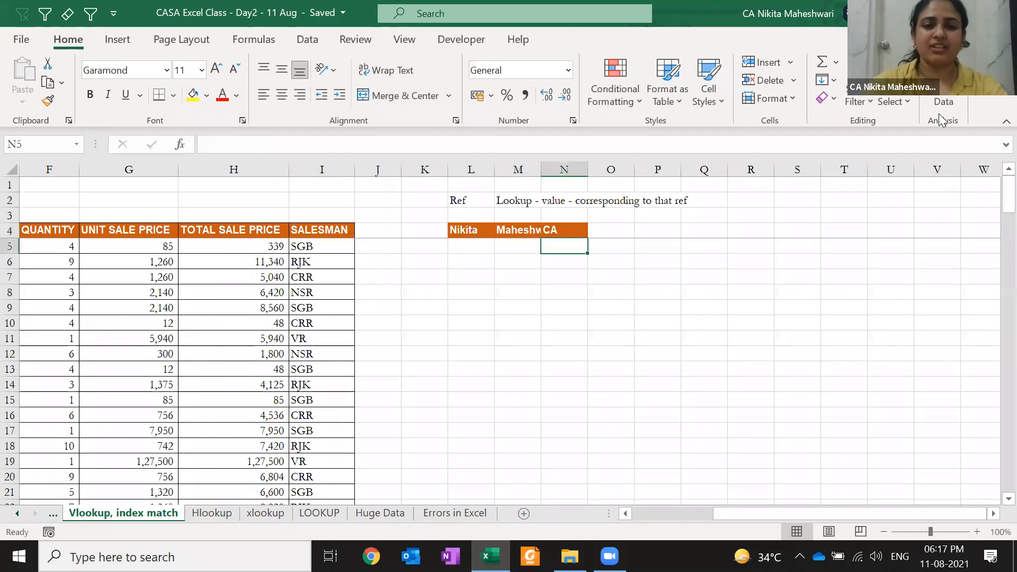
{"action": "key", "text": "Left"}
- AutoFit column M to fit the surname
{"action": "key", "text": "alt"}
{"action": "key", "text": "h"}
{"action": "key", "text": "o"}
{"action": "key", "text": "i"}
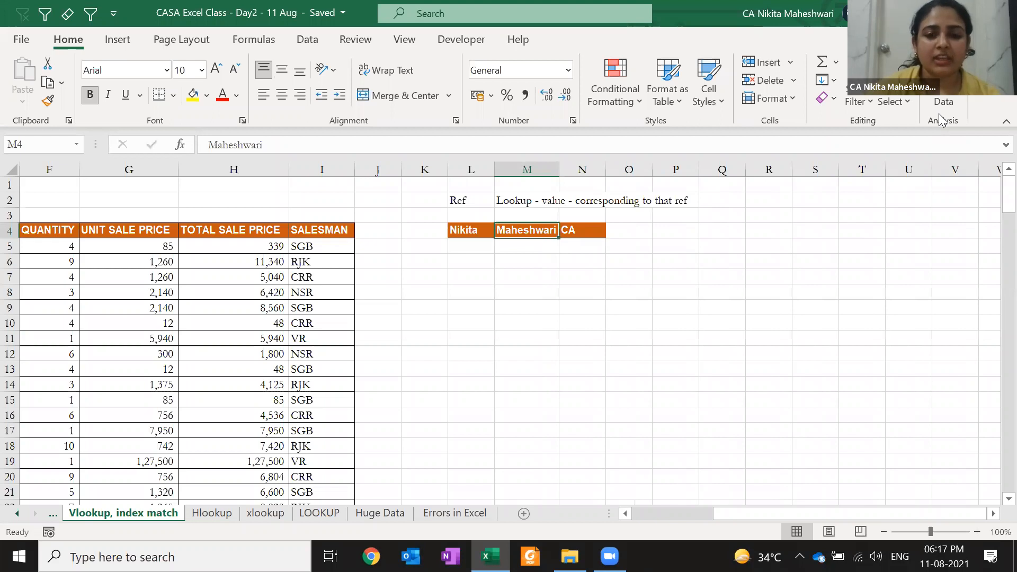
- Apply cell I5's plain formatting to L4:N4 with Paste Special Formats
{"action": "key", "text": "Left"}
{"action": "key", "text": "Down"}
{"action": "key", "text": "Up"}
{"action": "key", "text": "shift+Right"}
{"action": "key", "text": "shift+Right"}
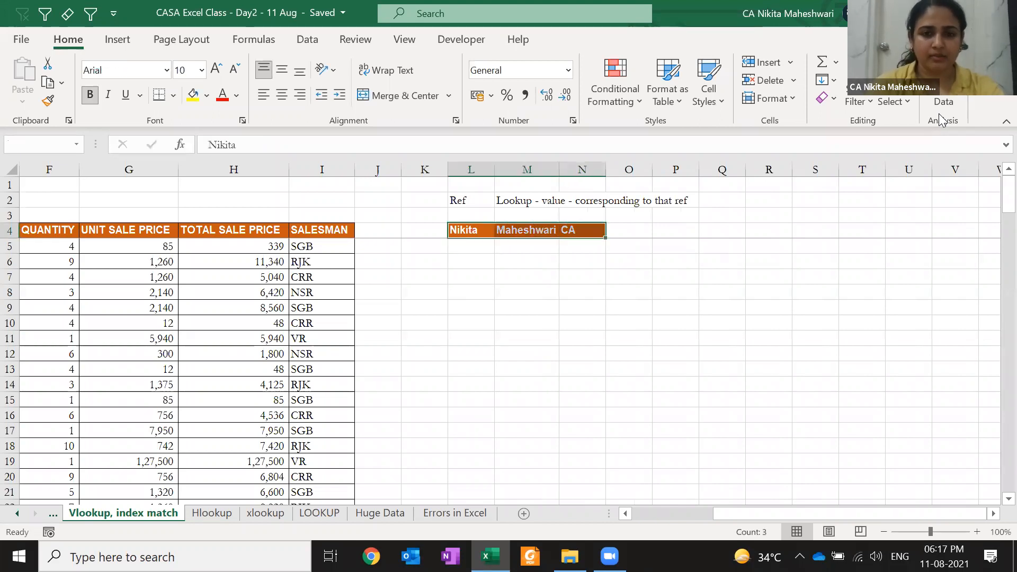
{"action": "left_click", "coordinate": [338, 249]}
{"action": "key", "text": "ctrl+c"}
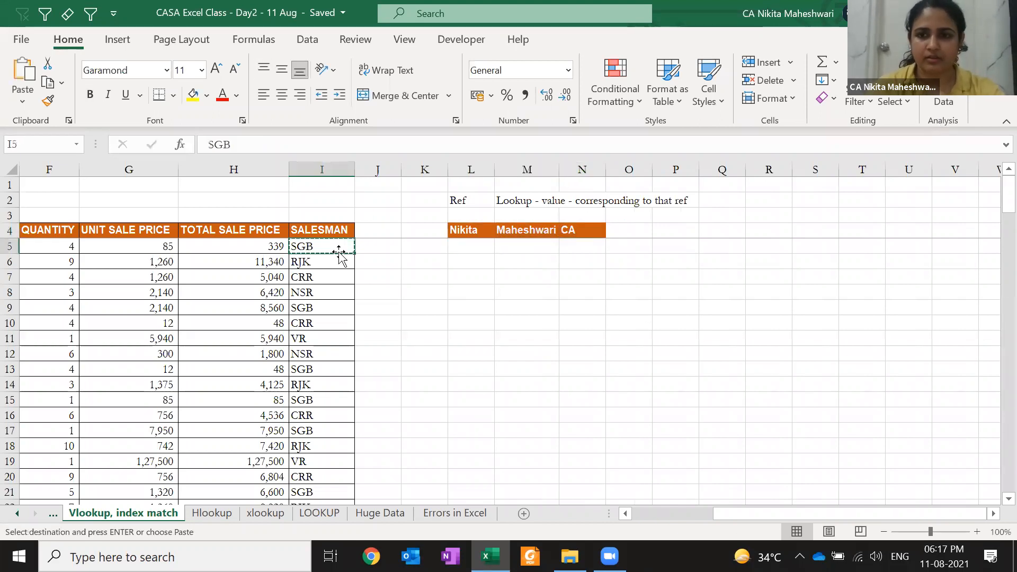
{"action": "left_click", "coordinate": [477, 232]}
{"action": "key", "text": "shift+Right"}
{"action": "key", "text": "shift+Right"}
{"action": "key", "text": "ctrl+alt+v"}
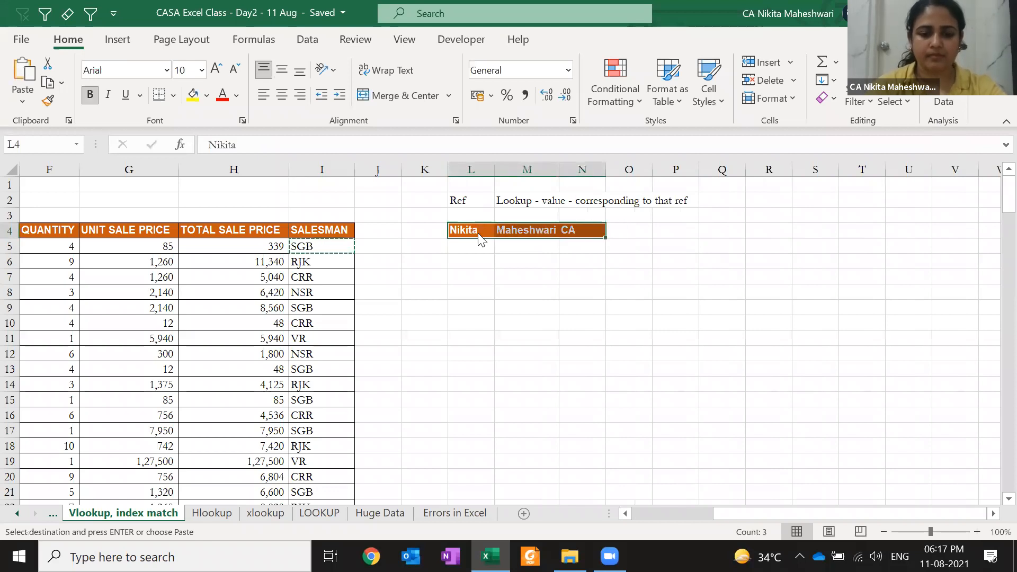
{"action": "key", "text": "t"}
{"action": "key", "text": "Return"}
{"action": "key", "text": "Escape"}
{"action": "key", "text": "Down"}
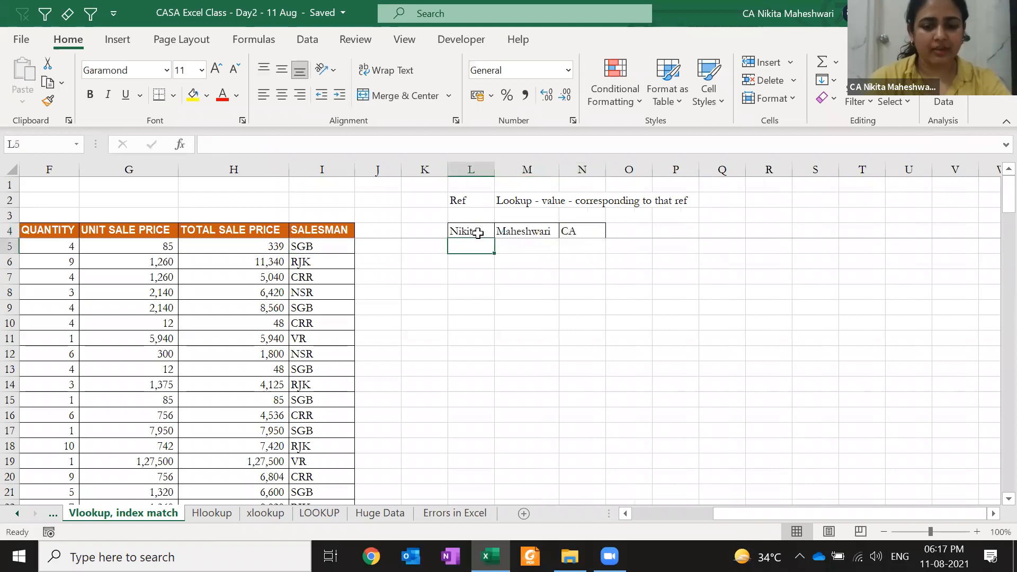
{"action": "key", "text": "Tab"}
{"action": "key", "text": "Tab"}
{"action": "key", "text": "Left"}
{"action": "key", "text": "F2"}
{"action": "key", "text": "Tab"}
{"action": "type", "text": "MBA"}
{"action": "key", "text": "Return"}
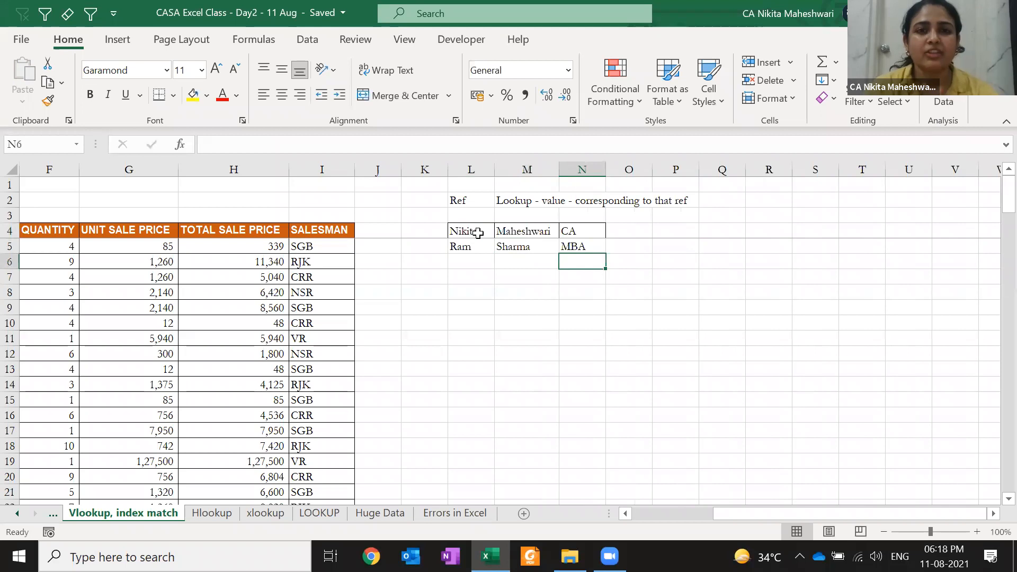
- After reviewing the L4:N4 row, go to M8 and begin =VLOOKUP(
{"action": "key", "text": "Down"}
{"action": "key", "text": "Down"}
{"action": "key", "text": "Down"}
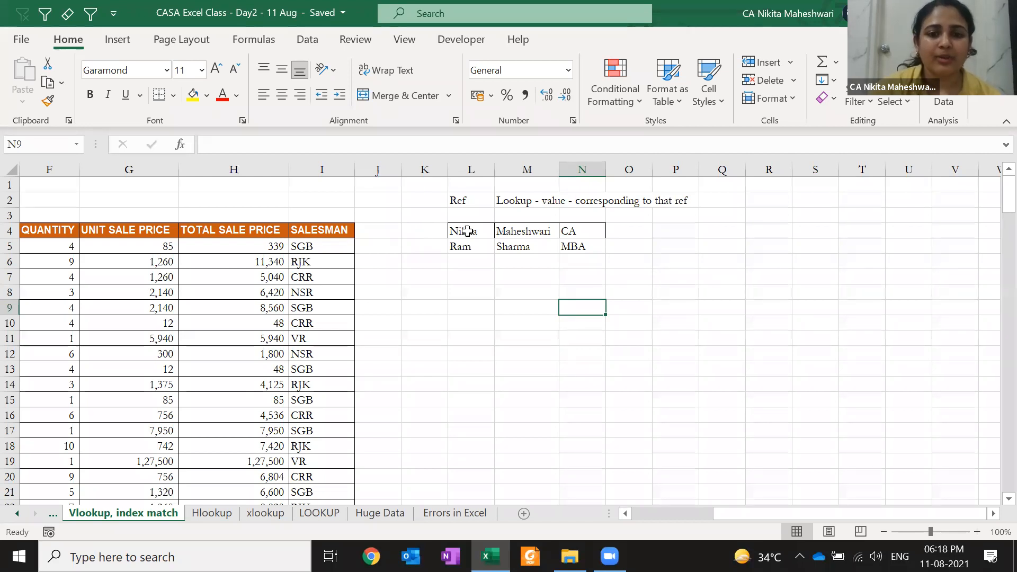
{"action": "left_click_drag", "start_coordinate": [454, 228], "coordinate": [466, 381]}
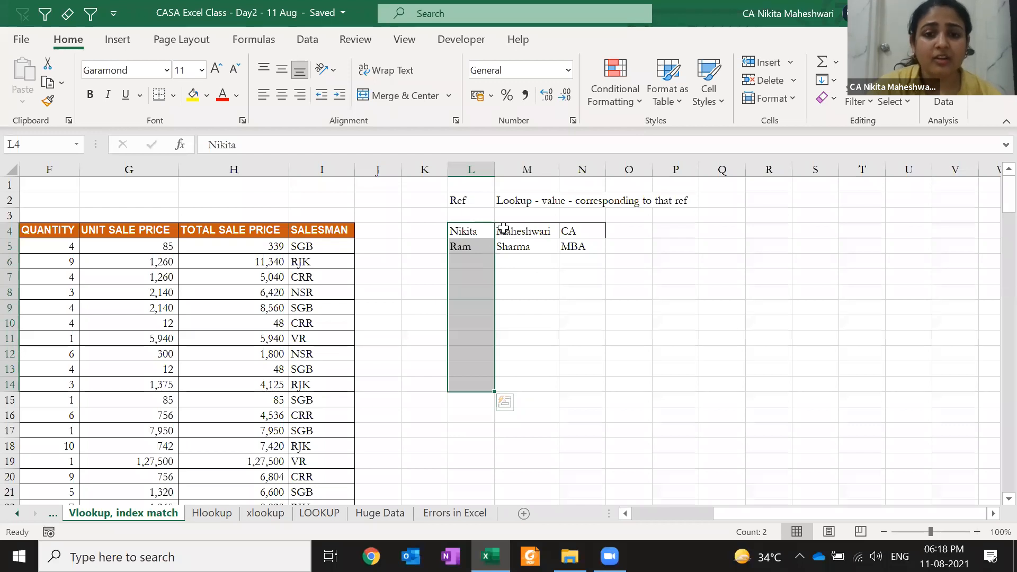
{"action": "key", "text": "shift+BackSpace"}
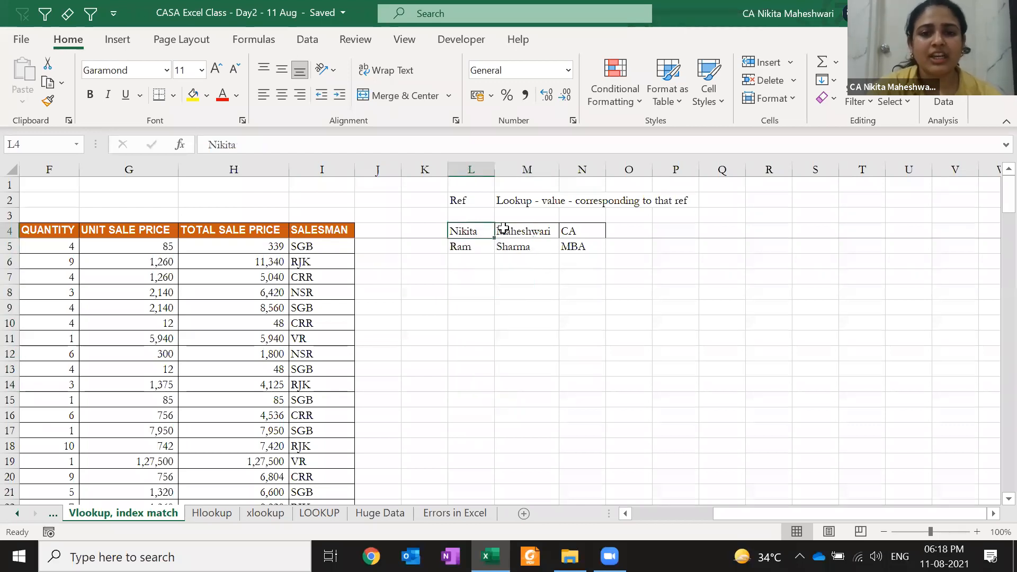
{"action": "key", "text": "Right"}
{"action": "key", "text": "Right"}
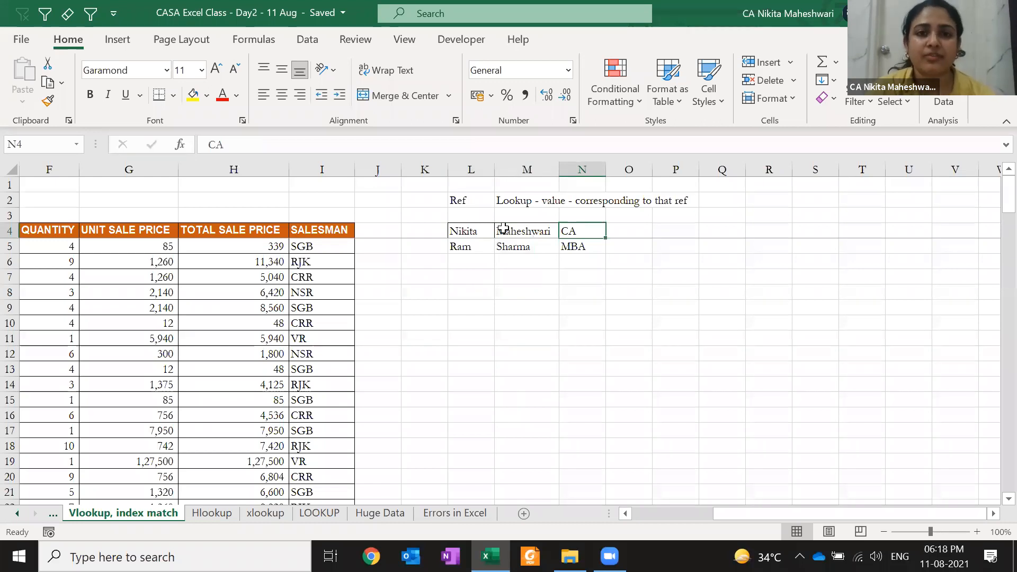
{"action": "left_click", "coordinate": [476, 228]}
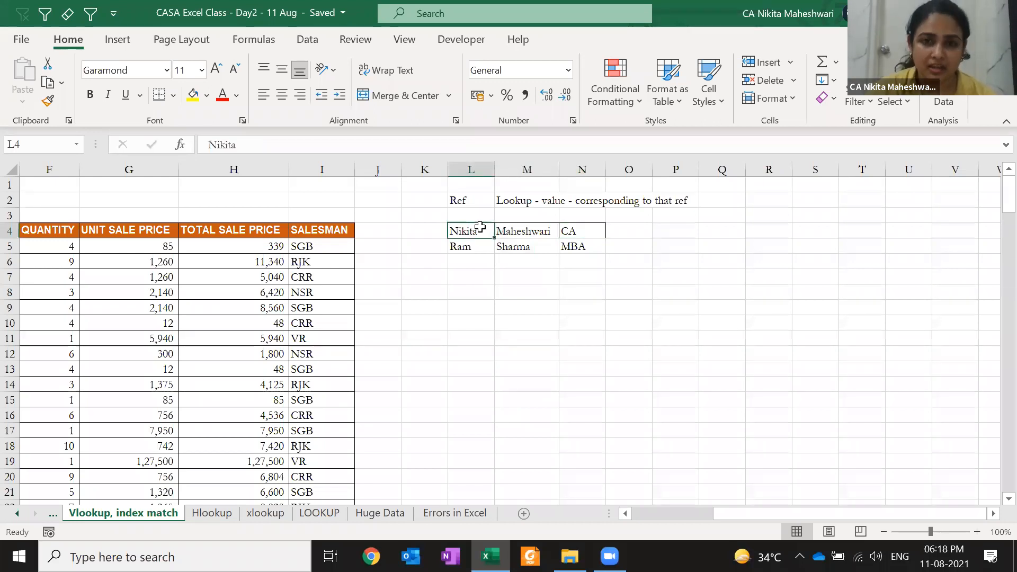
{"action": "key", "text": "Right"}
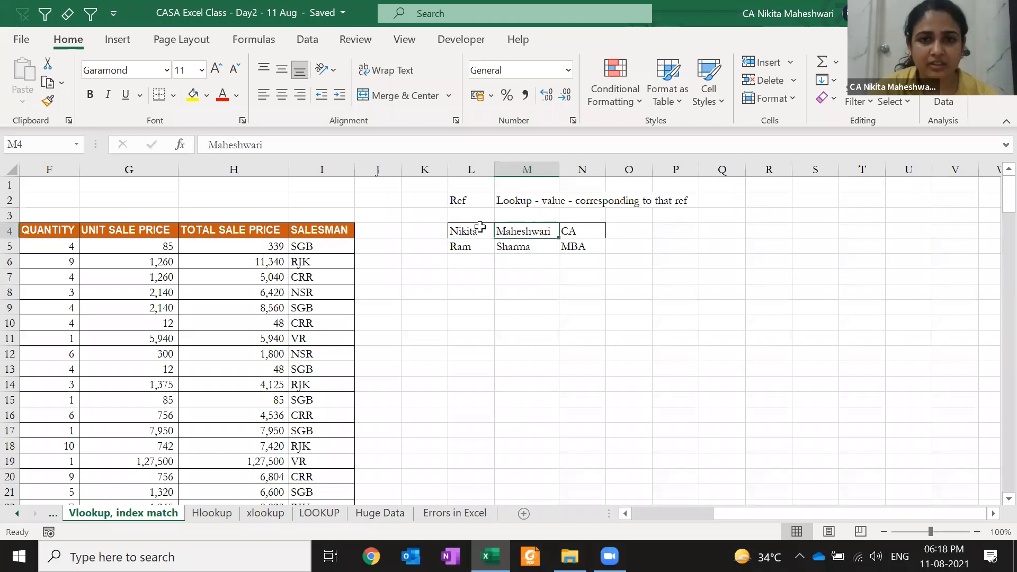
{"action": "key", "text": "Right"}
{"action": "key", "text": "Down"}
{"action": "key", "text": "Down"}
{"action": "key", "text": "Down"}
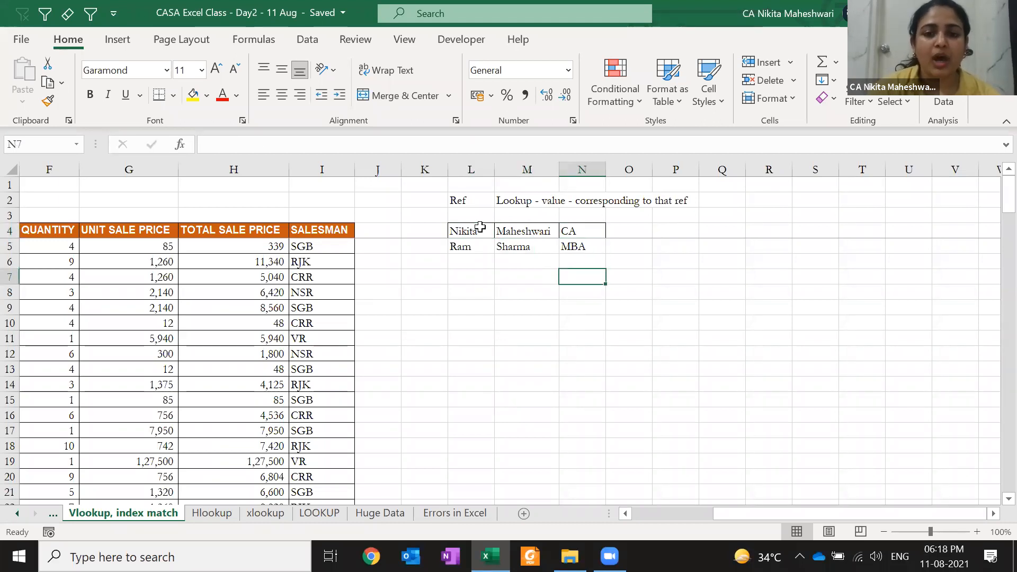
{"action": "key", "text": "Down"}
{"action": "key", "text": "Left"}
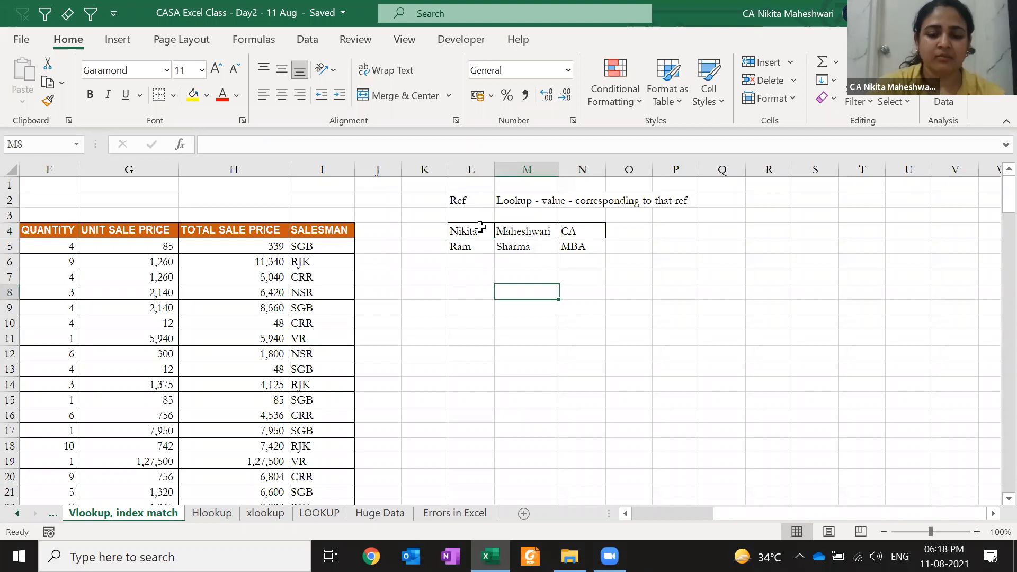
{"action": "type", "text": "=VLOOKUP("}
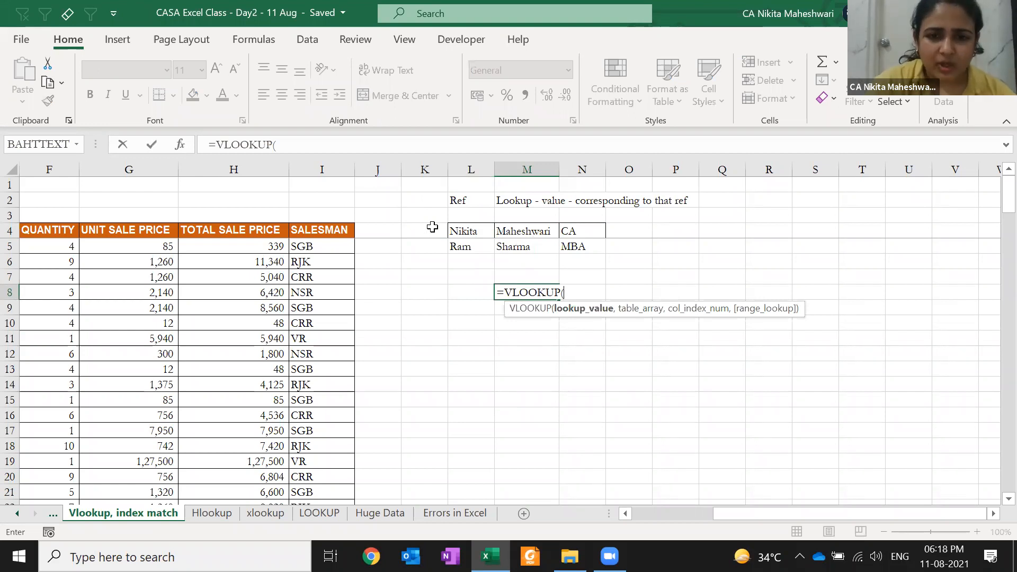
- Fill in the VLOOKUP arguments "nikita", L4:N5, column 3 and exact match 0
{"action": "type", "text": "\"nik"}
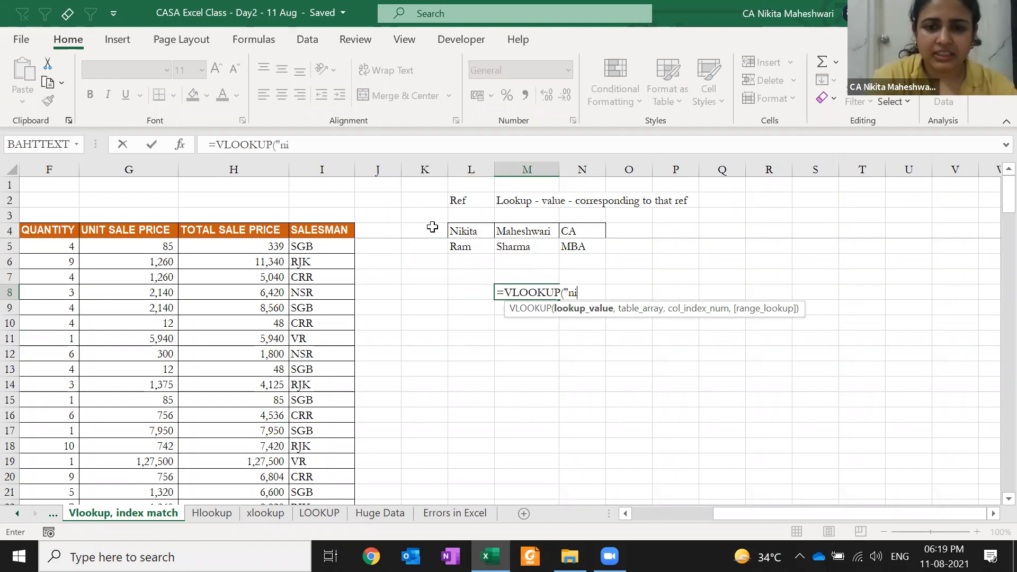
{"action": "key", "text": "BackSpace"}
{"action": "key", "text": "BackSpace"}
{"action": "key", "text": "BackSpace"}
{"action": "type", "text": "N"}
{"action": "key", "text": "BackSpace"}
{"action": "type", "text": "n"}
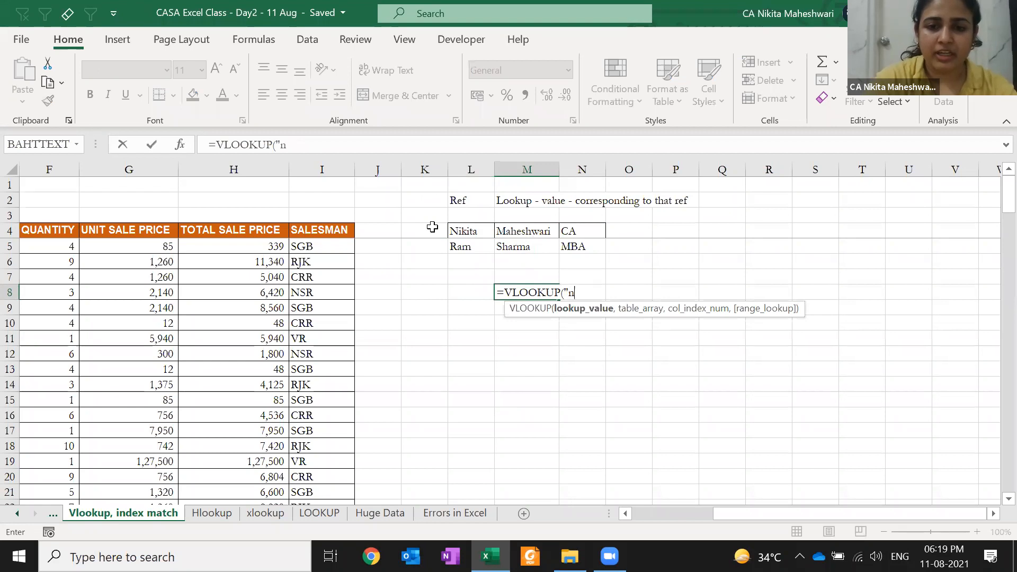
{"action": "type", "text": "ikita\","}
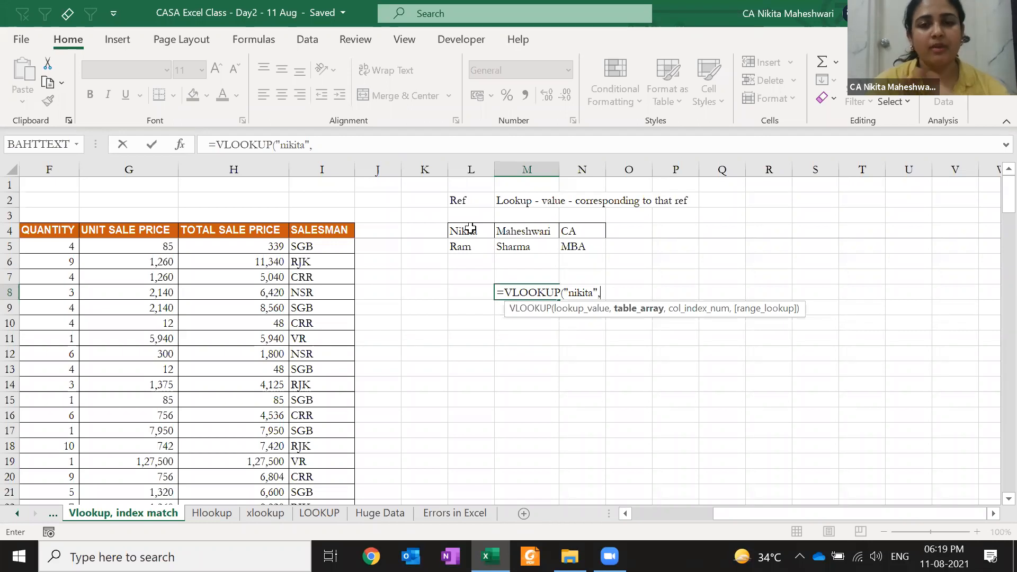
{"action": "left_click_drag", "start_coordinate": [474, 231], "coordinate": [576, 252]}
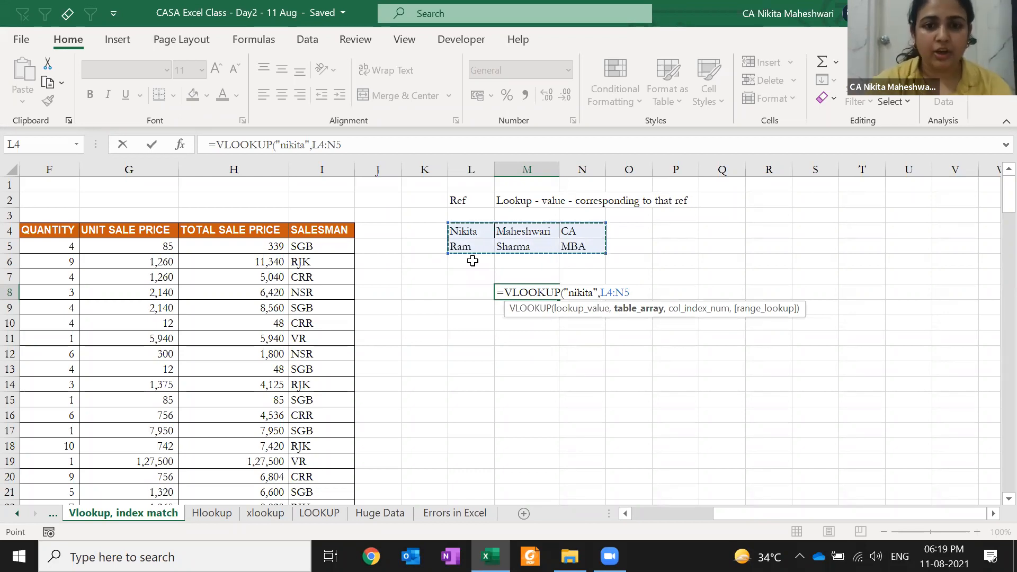
{"action": "type", "text": ","}
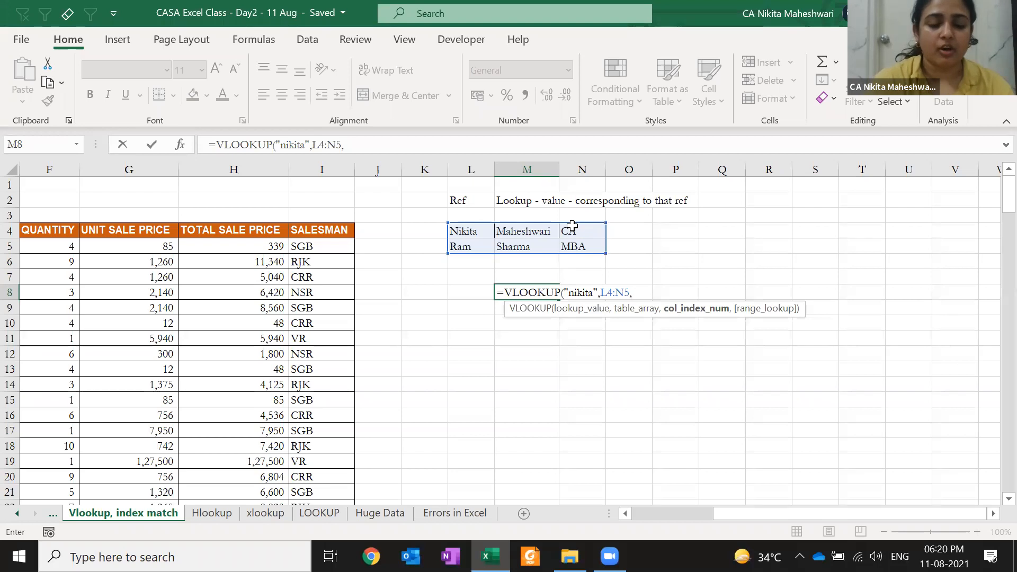
{"action": "type", "text": "3"}
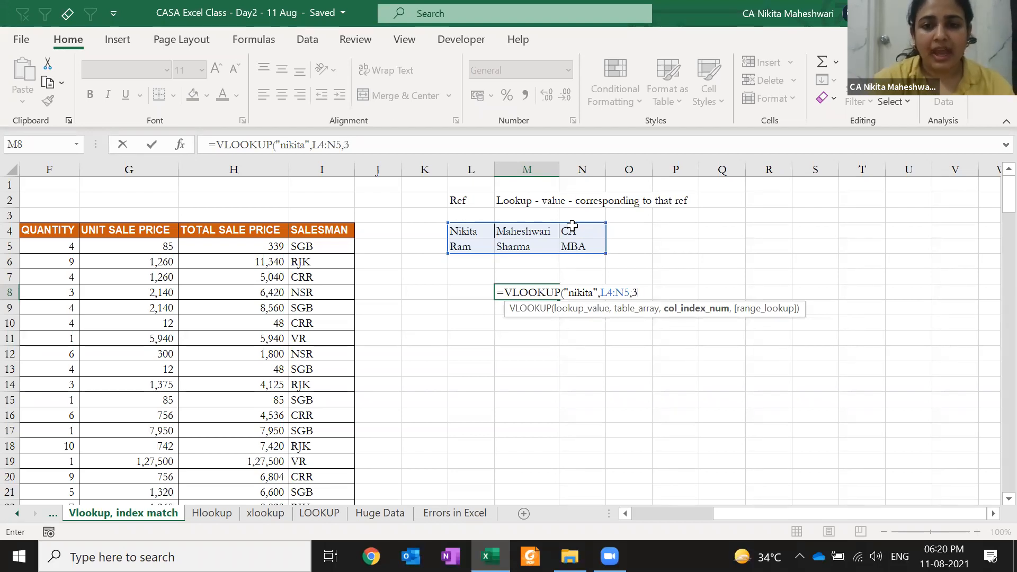
{"action": "type", "text": ","}
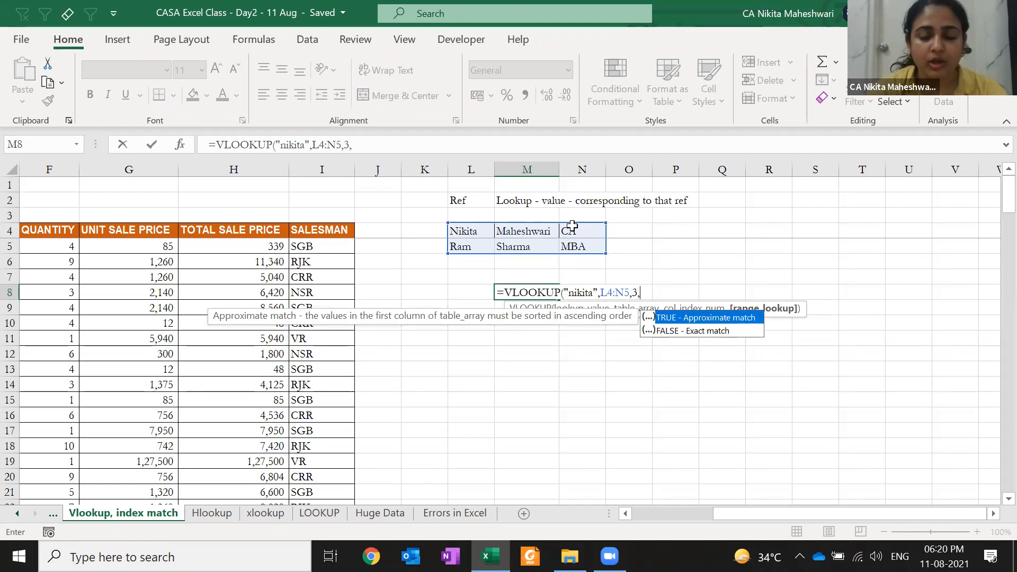
{"action": "key", "text": "Down"}
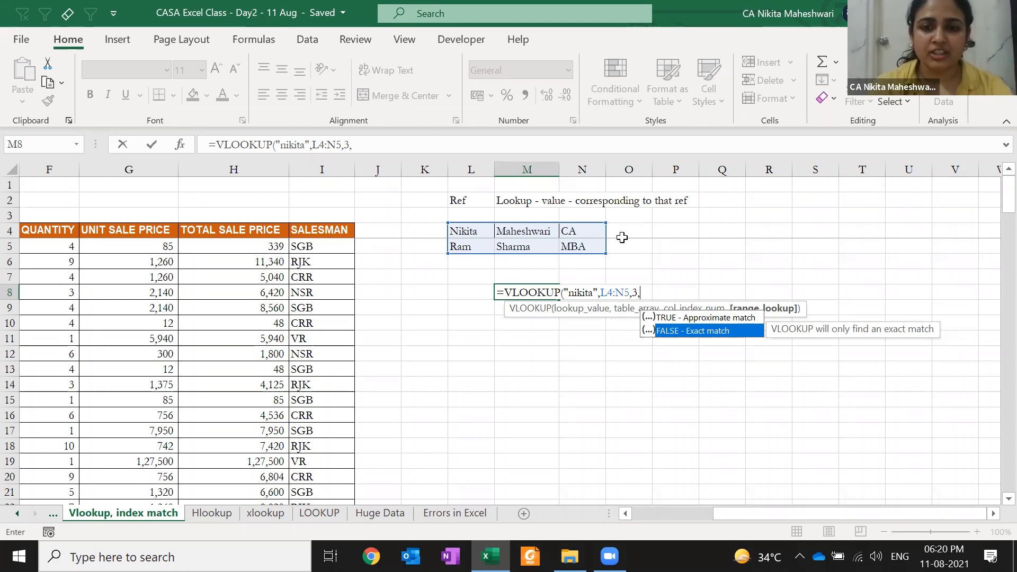
{"action": "type", "text": "0"}
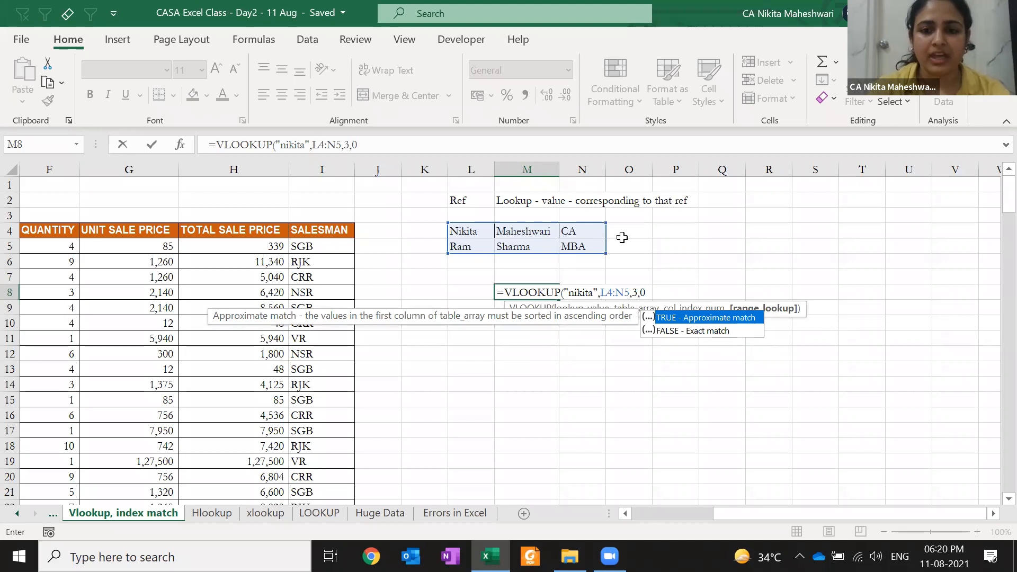
{"action": "type", "text": ")"}
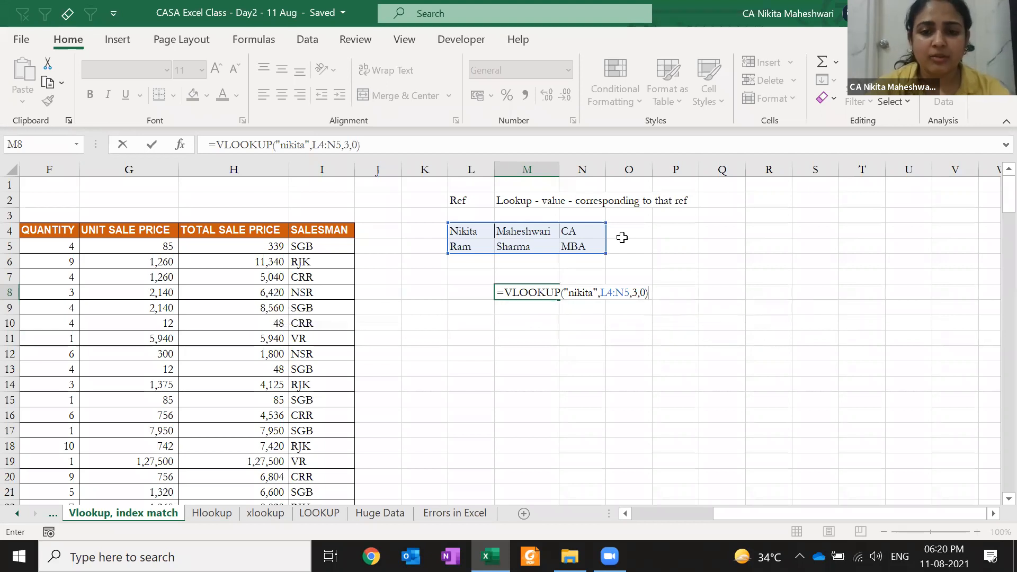
- Review M8's arguments and commit =VLOOKUP("nikita",L4:N5,3,0), returning CA
{"action": "left_click", "coordinate": [567, 292]}
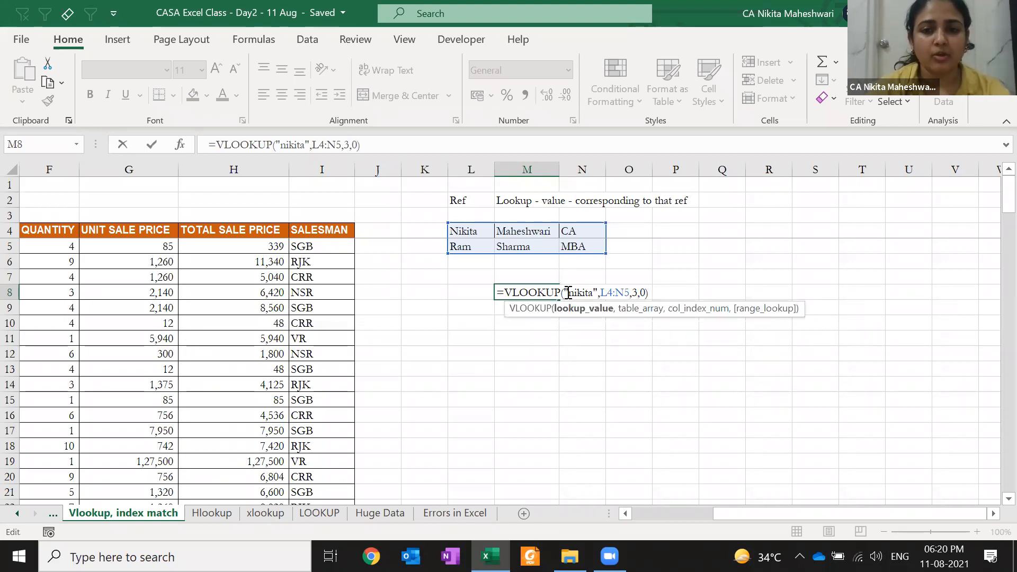
{"action": "key", "text": "Right"}
{"action": "key", "text": "Right"}
{"action": "key", "text": "Right"}
{"action": "key", "text": "Right"}
{"action": "key", "text": "Right"}
{"action": "key", "text": "Right"}
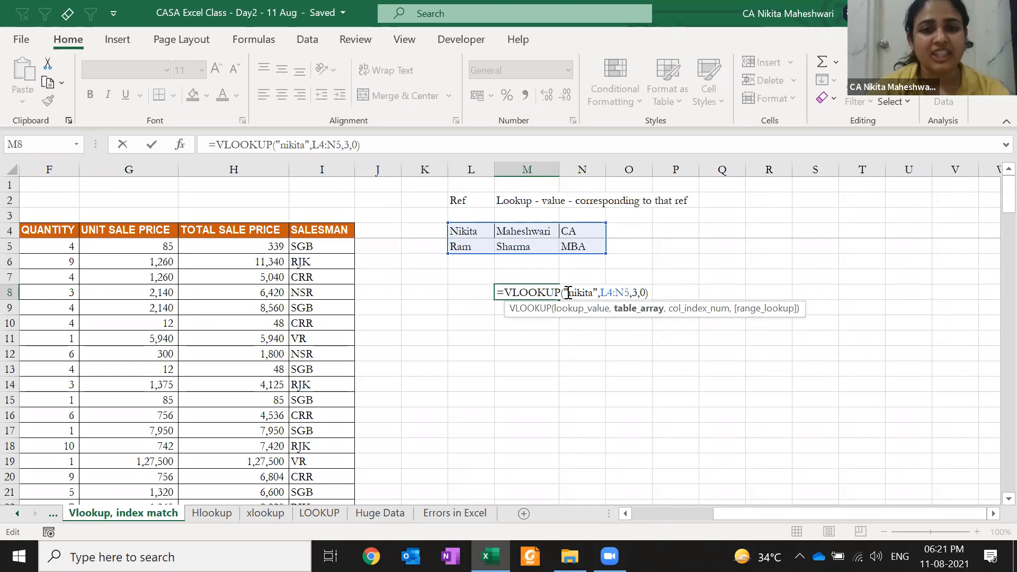
{"action": "key", "text": "Right"}
{"action": "key", "text": "Right"}
{"action": "key", "text": "Right"}
{"action": "key", "text": "Right"}
{"action": "key", "text": "Right"}
{"action": "key", "text": "Right"}
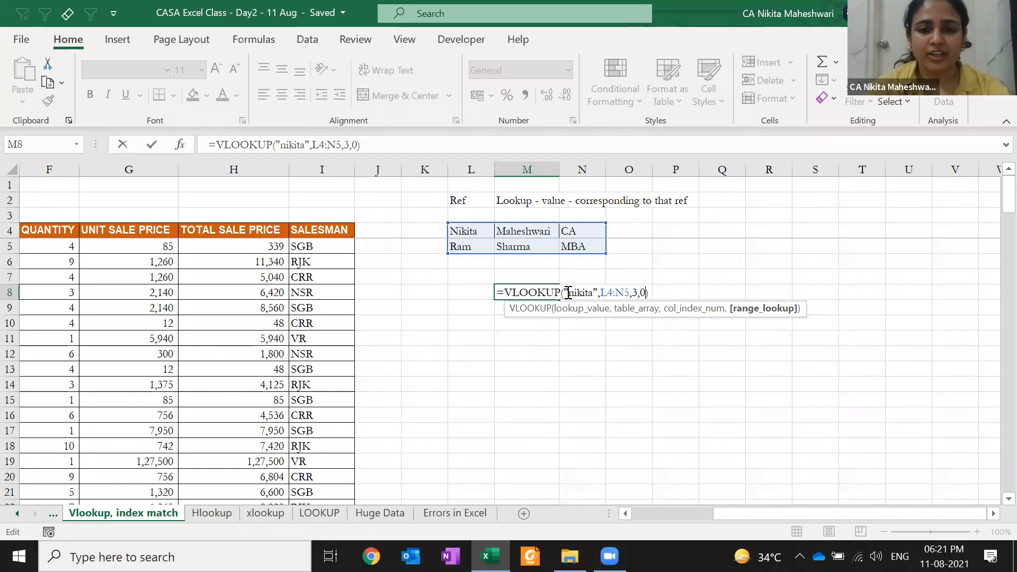
{"action": "left_click", "coordinate": [568, 292]}
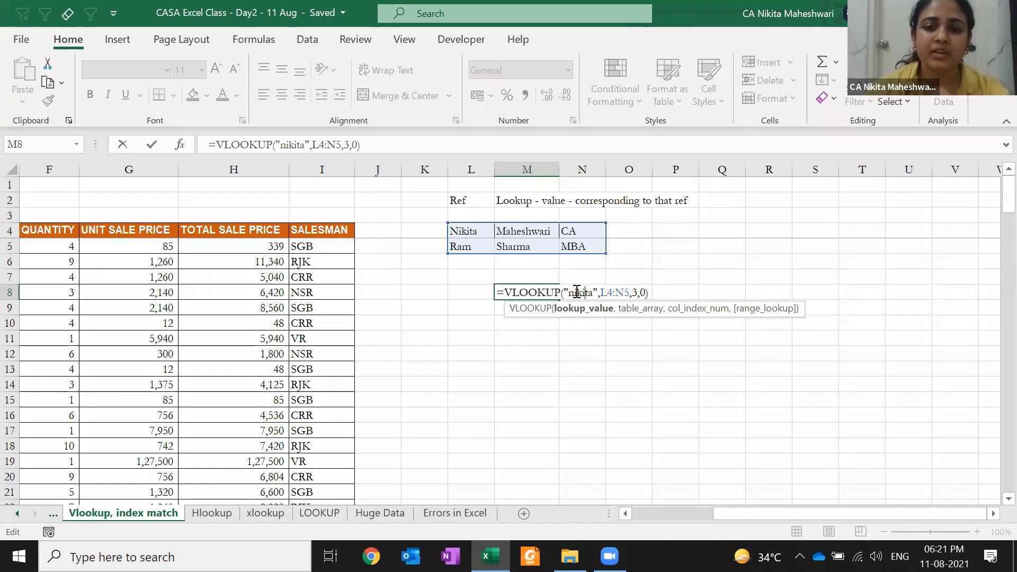
{"action": "key", "text": "Right"}
{"action": "key", "text": "Right"}
{"action": "key", "text": "Right"}
{"action": "key", "text": "Right"}
{"action": "key", "text": "Right"}
{"action": "key", "text": "Right"}
{"action": "key", "text": "Right"}
{"action": "key", "text": "Right"}
{"action": "key", "text": "Right"}
{"action": "key", "text": "Left"}
{"action": "key", "text": "Right"}
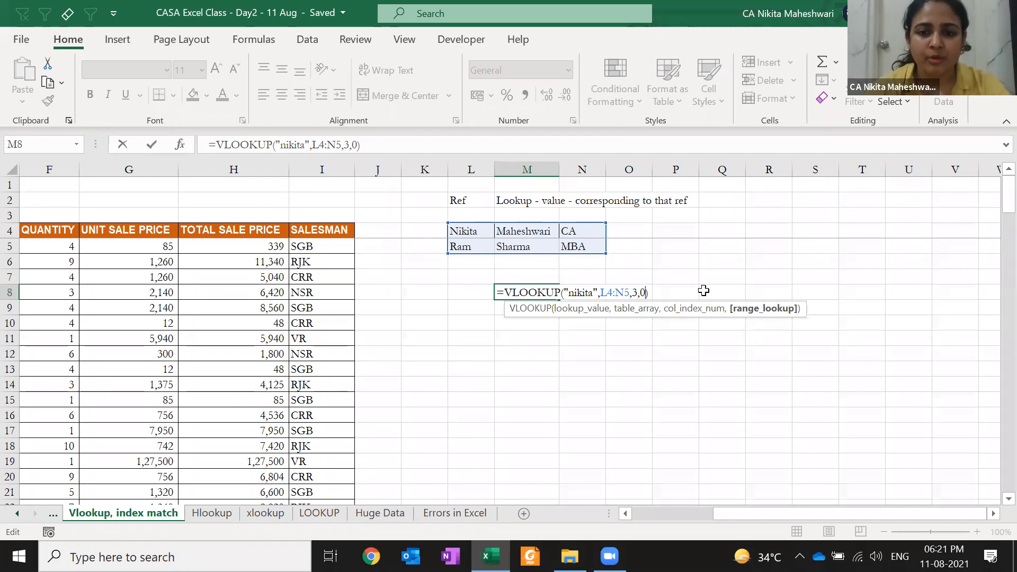
{"action": "key", "text": "ctrl+Return"}
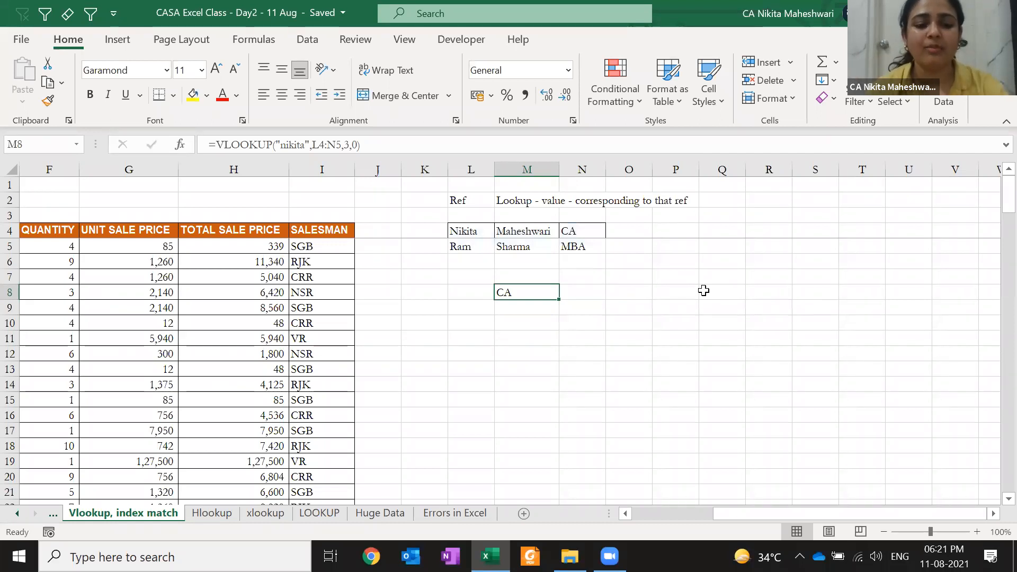
- Replace the lookup value nikita with RAM in M8's formula
{"action": "key", "text": "F2"}
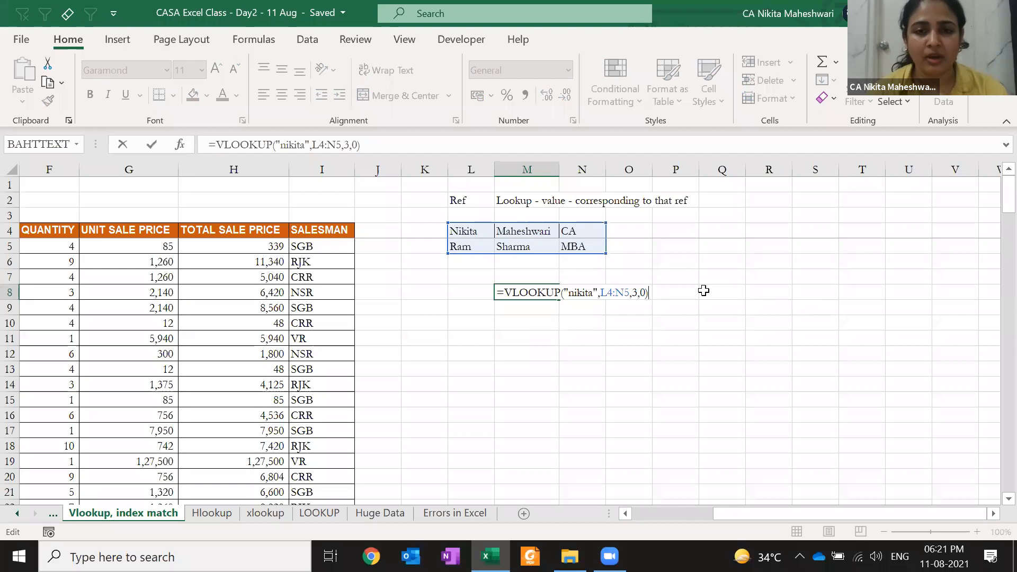
{"action": "left_click", "coordinate": [577, 288]}
{"action": "double_click", "coordinate": [578, 289]}
{"action": "left_click", "coordinate": [578, 289]}
{"action": "double_click", "coordinate": [578, 289]}
{"action": "type", "text": "RAM"}
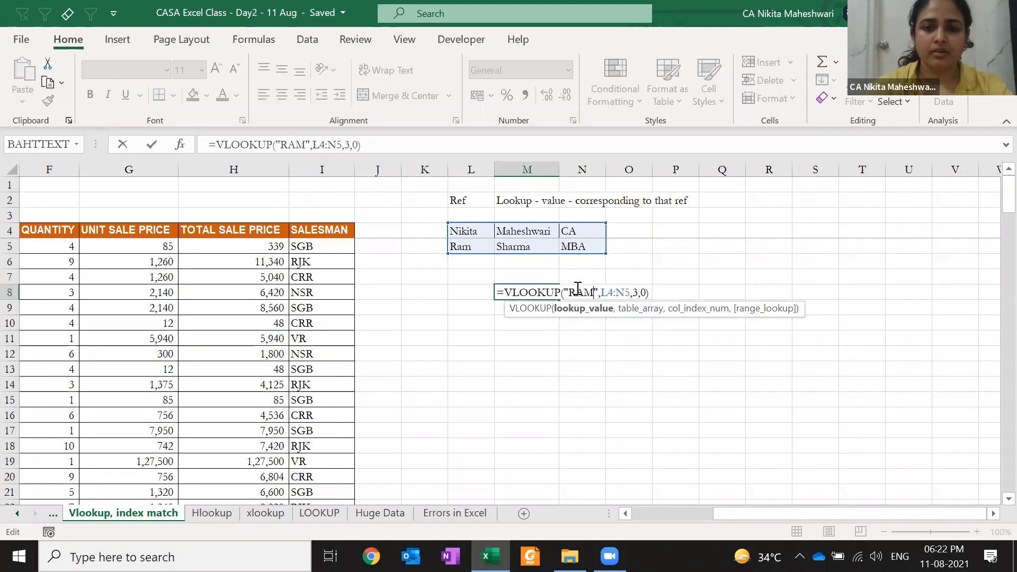
{"action": "key", "text": "Return"}
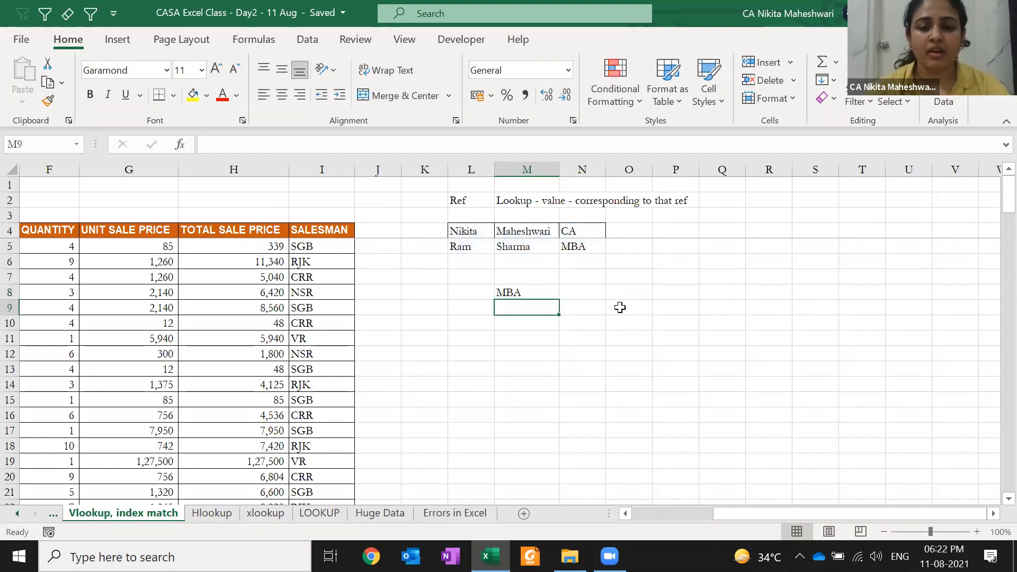
{"action": "key", "text": "Up"}
{"action": "key", "text": "F2"}
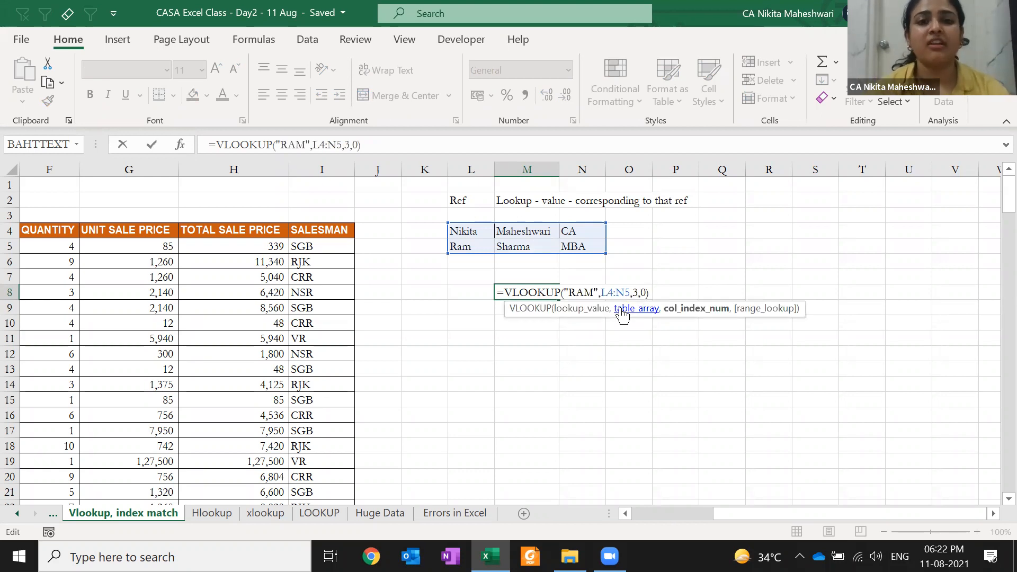
{"action": "key", "text": "Left"}
{"action": "key", "text": "Left"}
{"action": "key", "text": "Left"}
{"action": "key", "text": "BackSpace"}
{"action": "type", "text": "2"}
{"action": "key", "text": "Return"}
{"action": "key", "text": "Up"}
{"action": "key", "text": "F2"}
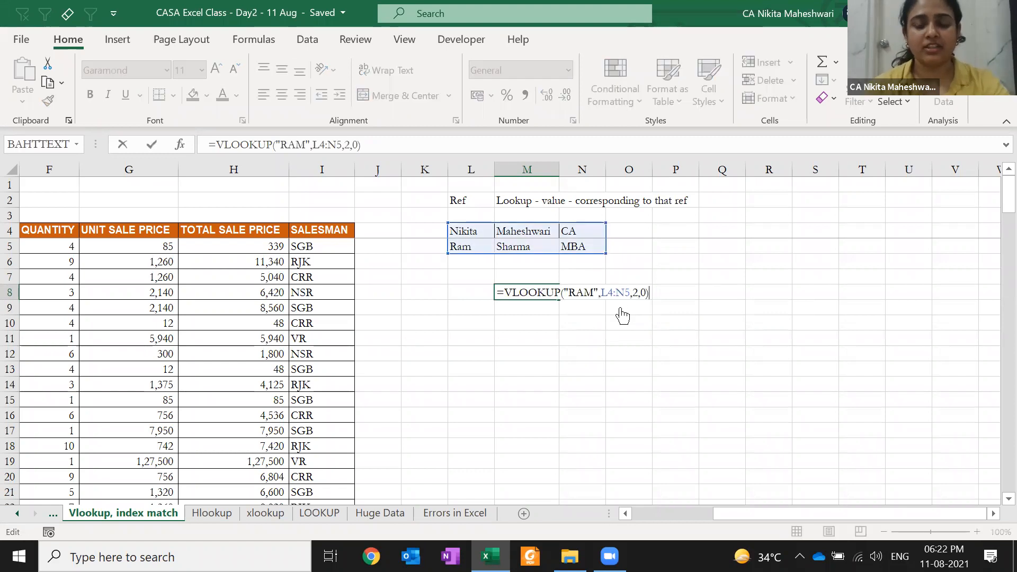
{"action": "key", "text": "Left"}
{"action": "key", "text": "Left"}
{"action": "key", "text": "Left"}
{"action": "key", "text": "Left"}
{"action": "key", "text": "Left"}
{"action": "key", "text": "Left"}
{"action": "key", "text": "Left"}
{"action": "key", "text": "Left"}
{"action": "key", "text": "Left"}
{"action": "key", "text": "Left"}
{"action": "key", "text": "Left"}
{"action": "key", "text": "Left"}
{"action": "key", "text": "shift+Left"}
{"action": "key", "text": "shift+Left"}
{"action": "key", "text": "shift+Left"}
{"action": "type", "text": "Nikita"}
{"action": "key", "text": "Return"}
{"action": "key", "text": "Up"}
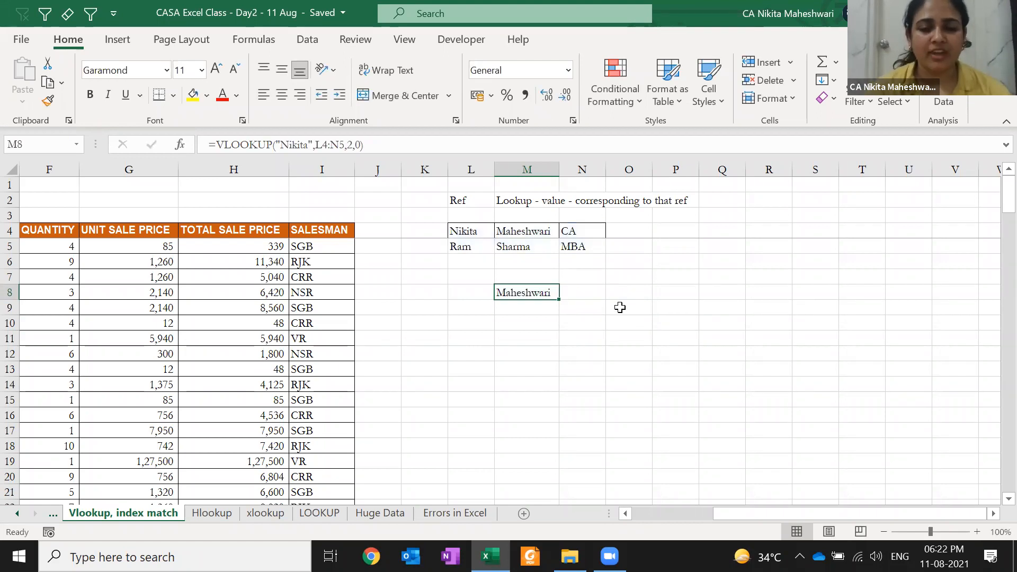
{"action": "key", "text": "F2"}
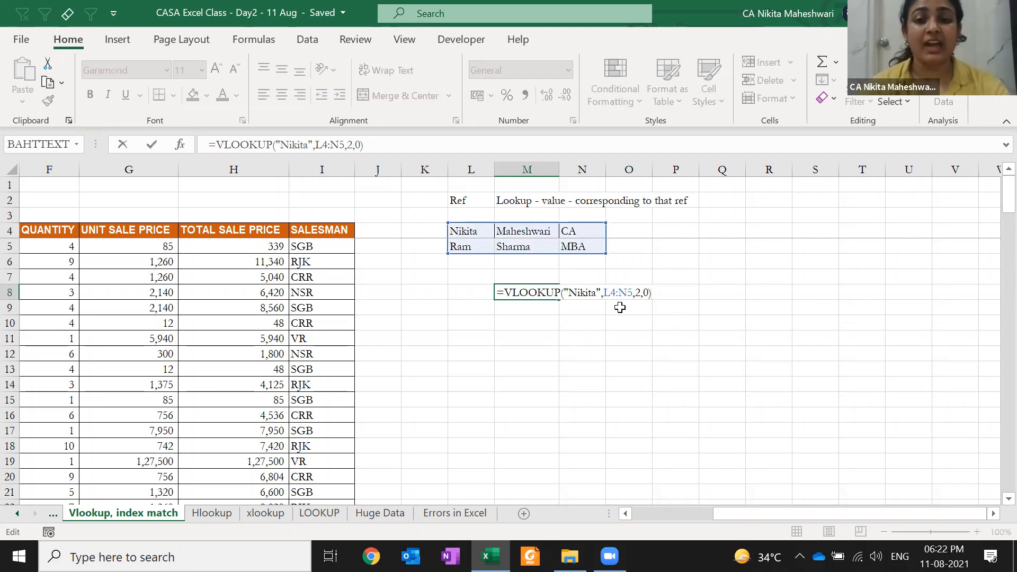
{"action": "key", "text": "Escape"}
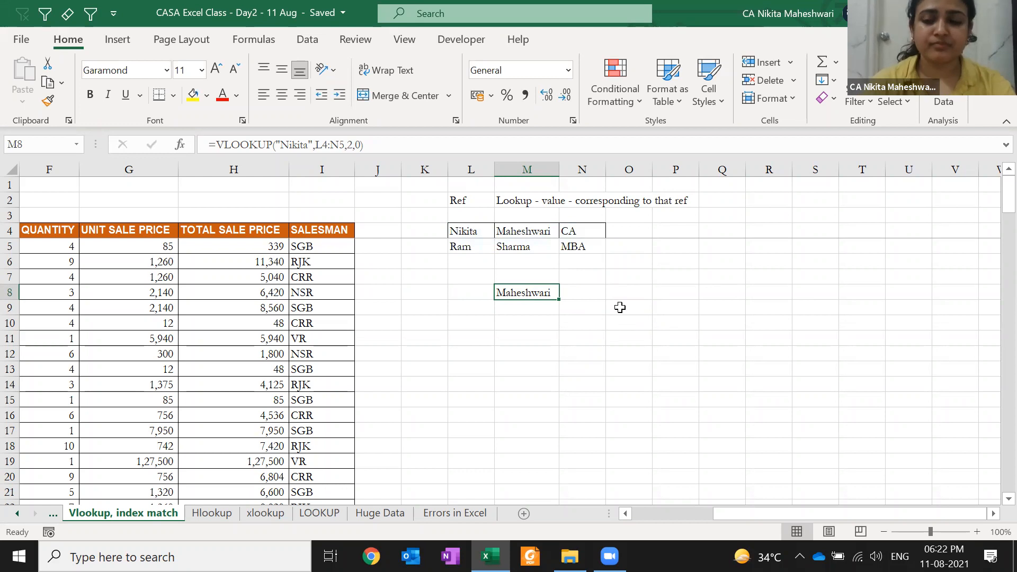
{"action": "key", "text": "Delete"}
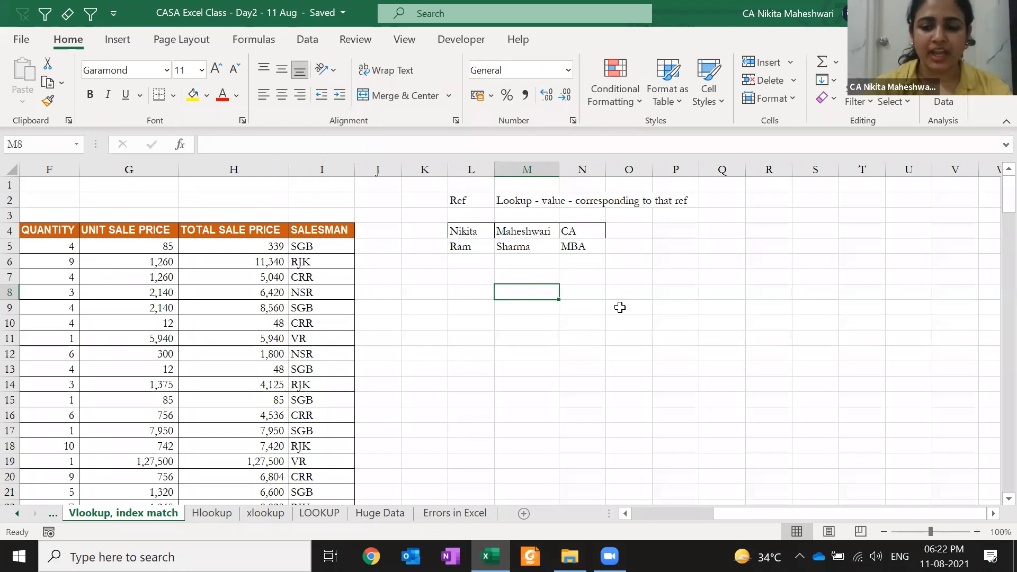
{"action": "type", "text": "=vl"}
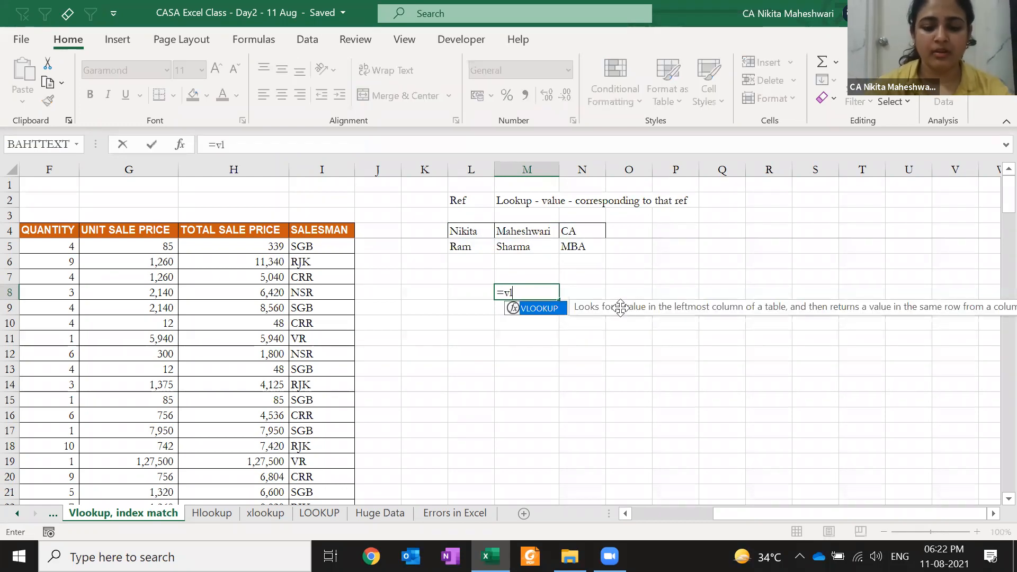
{"action": "key", "text": "Tab"}
{"action": "type", "text": "\"Megha\","}
{"action": "left_click_drag", "start_coordinate": [477, 231], "coordinate": [580, 252]}
{"action": "type", "text": ",1"}
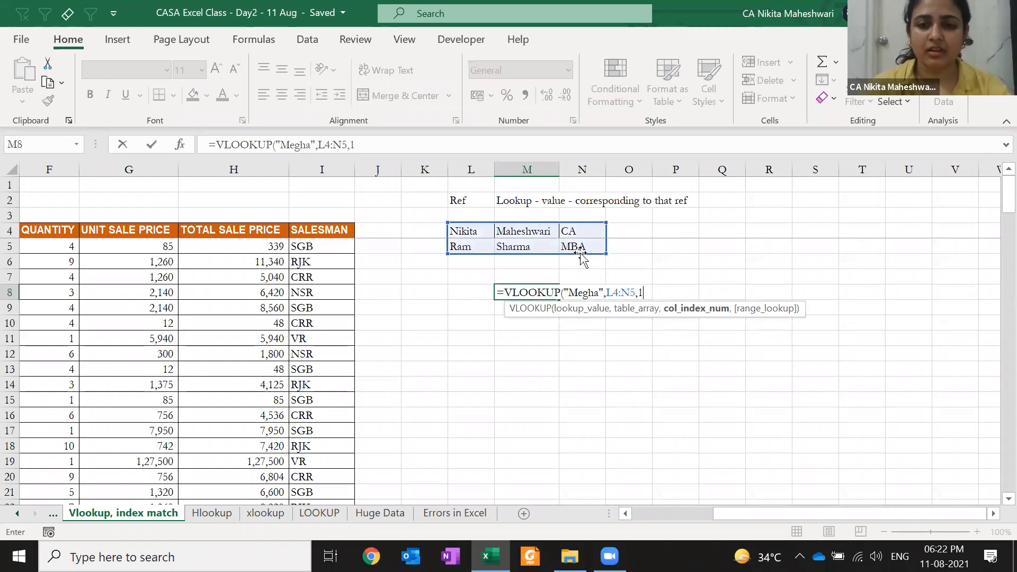
{"action": "type", "text": ","}
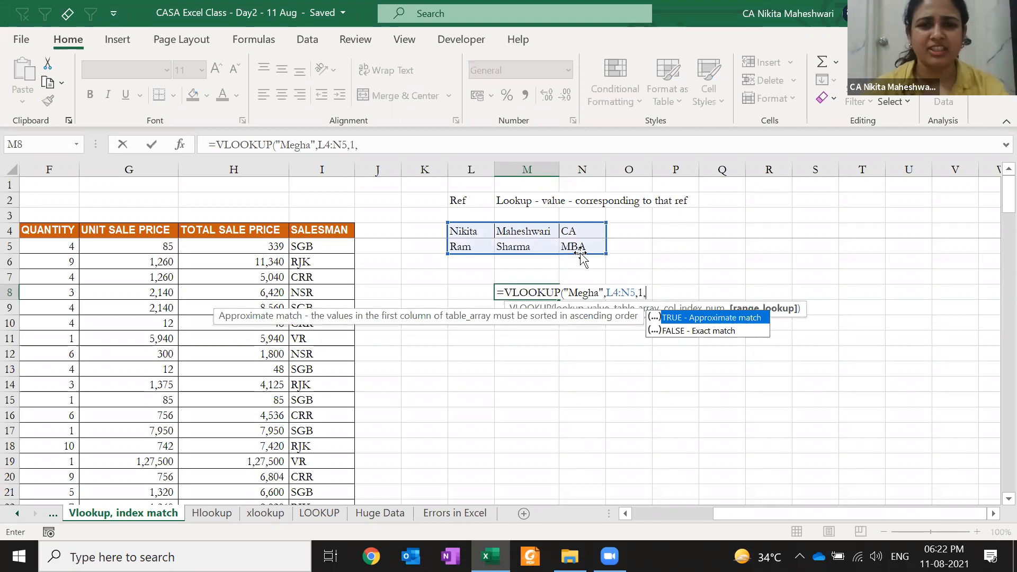
{"action": "type", "text": "0)"}
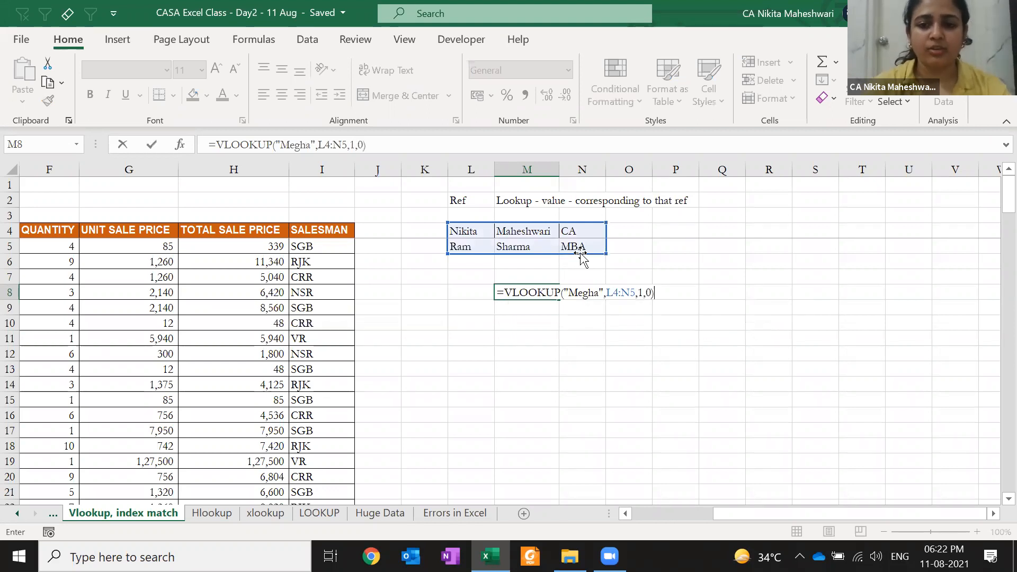
{"action": "key", "text": "ctrl+Return"}
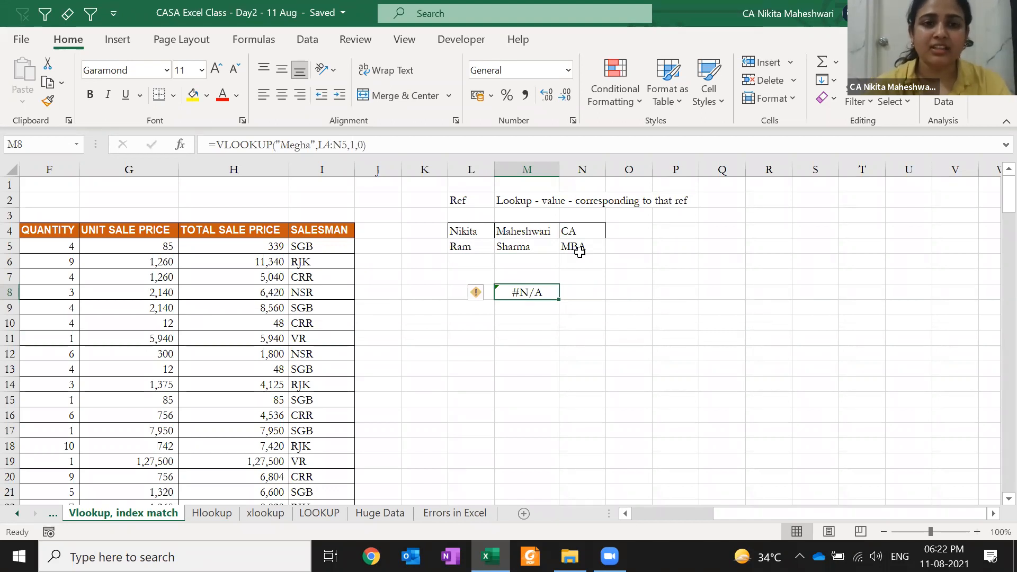
{"action": "left_click_drag", "start_coordinate": [473, 228], "coordinate": [583, 249]}
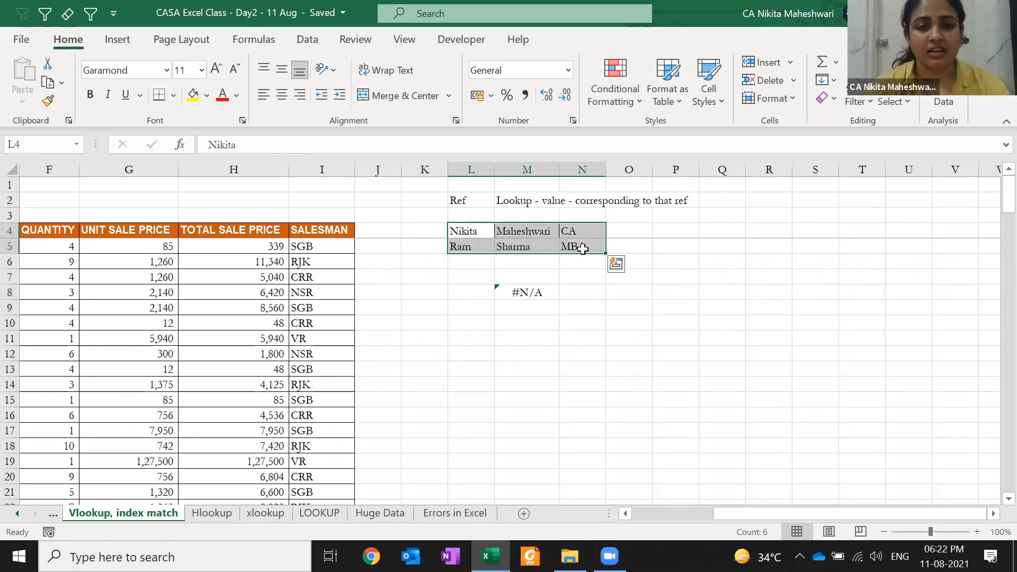
{"action": "key", "text": "Down"}
{"action": "key", "text": "Down"}
{"action": "key", "text": "Right"}
{"action": "key", "text": "Down"}
{"action": "key", "text": "Down"}
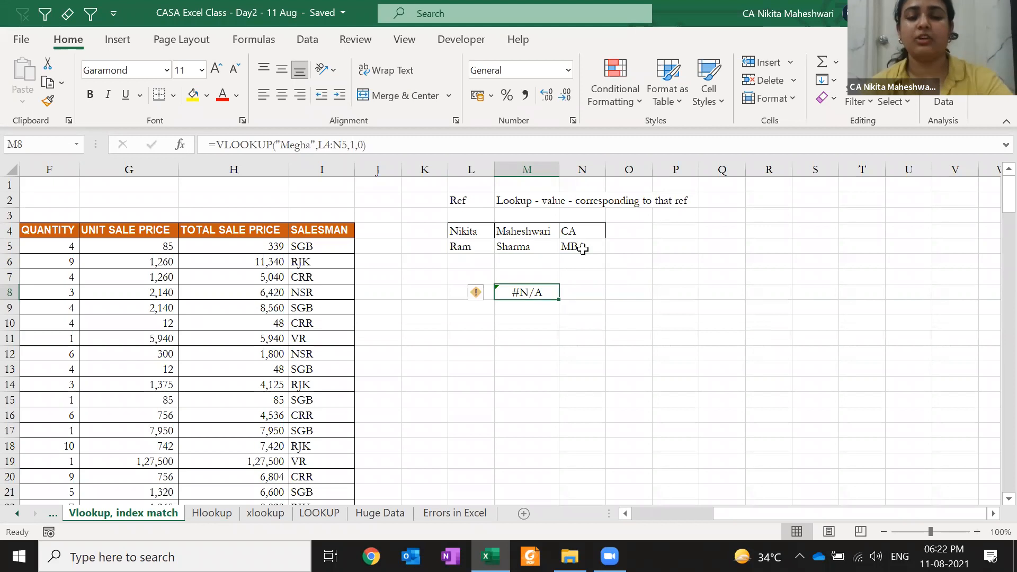
{"action": "key", "text": "F2"}
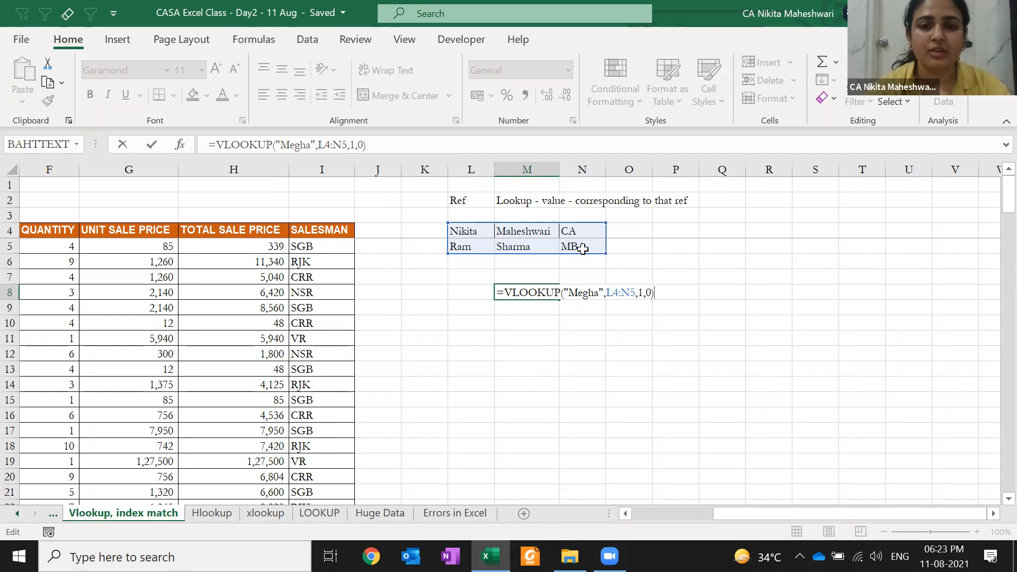
{"action": "key", "text": "Escape"}
{"action": "key", "text": "F2"}
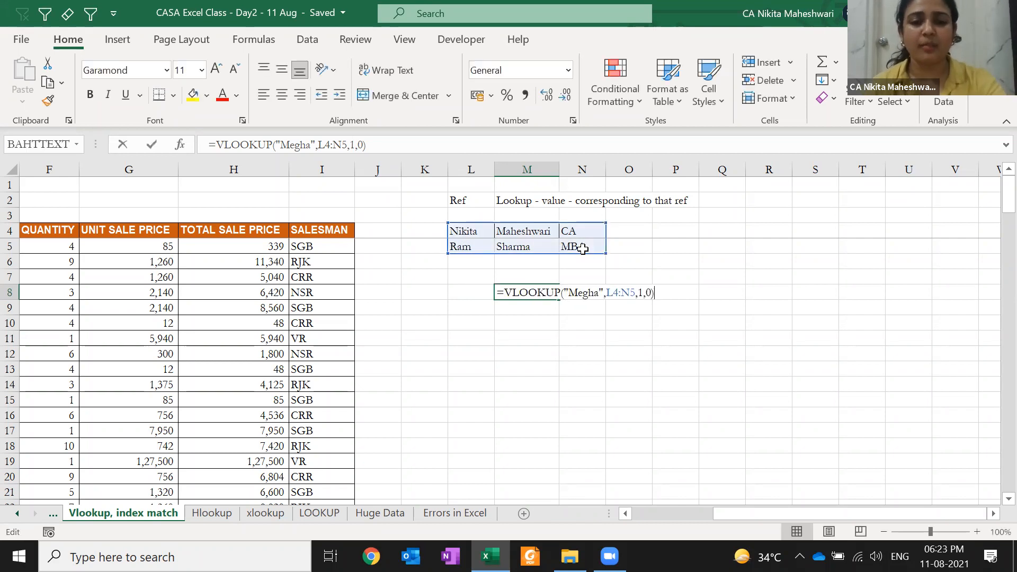
{"action": "key", "text": "Home"}
{"action": "key", "text": "Escape"}
{"action": "key", "text": "ctrl+z"}
{"action": "key", "text": "ctrl+z"}
{"action": "key", "text": "ctrl+z"}
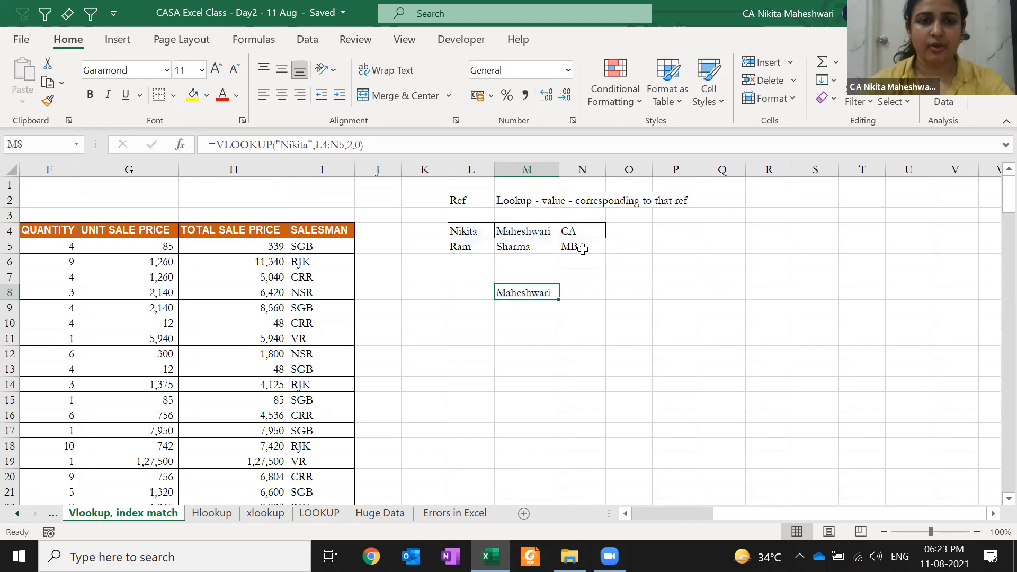
- Change M8's lookup value from Nikita to "Maheshwari"
{"action": "key", "text": "F2"}
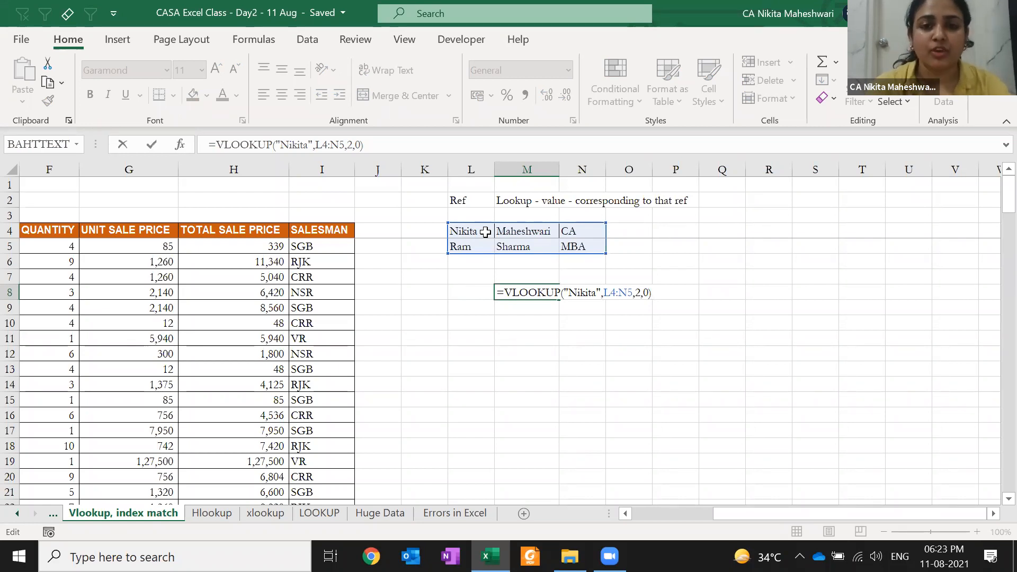
{"action": "double_click", "coordinate": [582, 292]}
{"action": "double_click", "coordinate": [582, 292]}
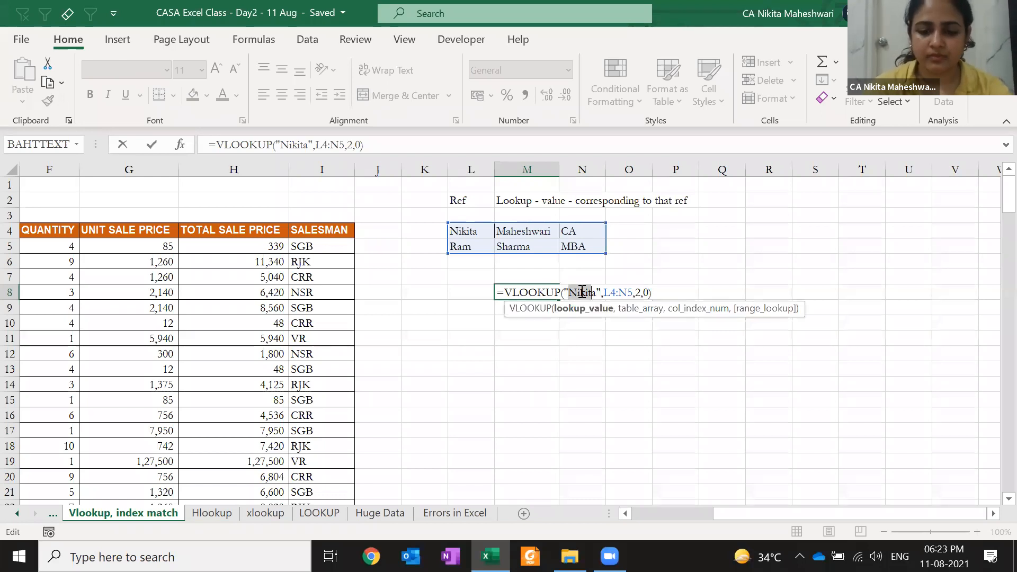
{"action": "type", "text": "Maheshwari"}
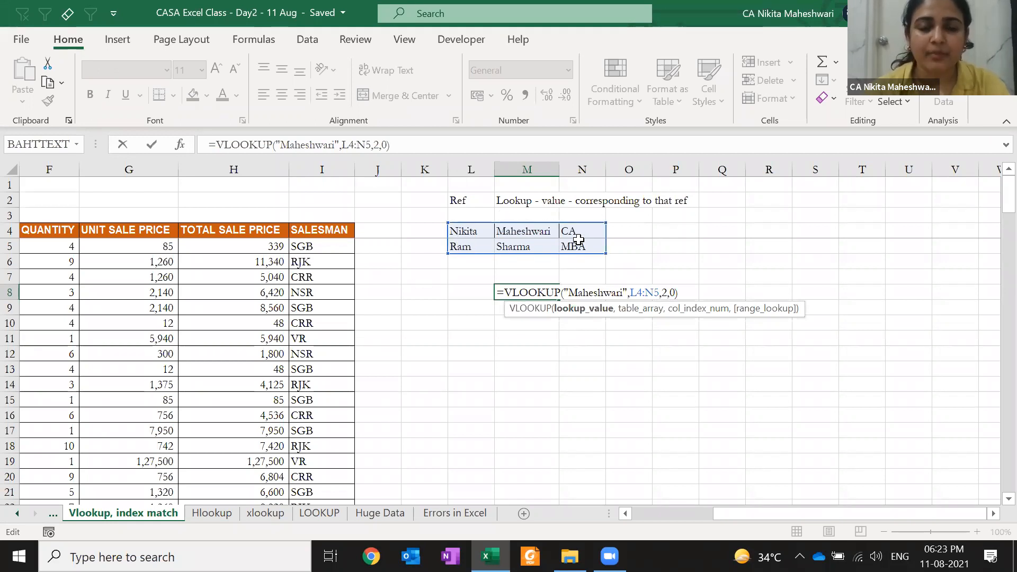
{"action": "key", "text": "ctrl+Return"}
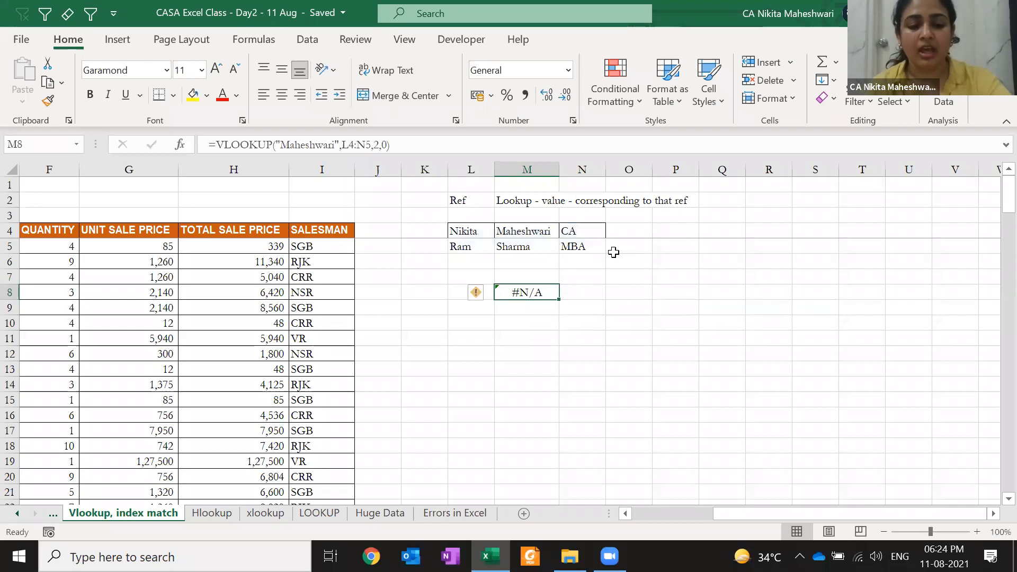
- Replace the table range with M4:N5 so M8 returns CA
{"action": "key", "text": "F2"}
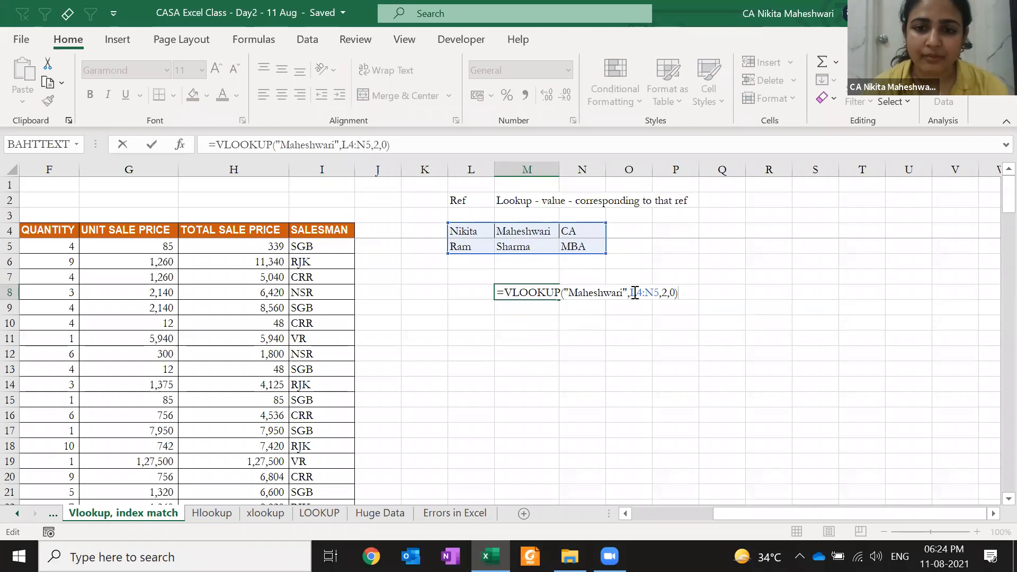
{"action": "left_click_drag", "start_coordinate": [630, 293], "coordinate": [660, 292]}
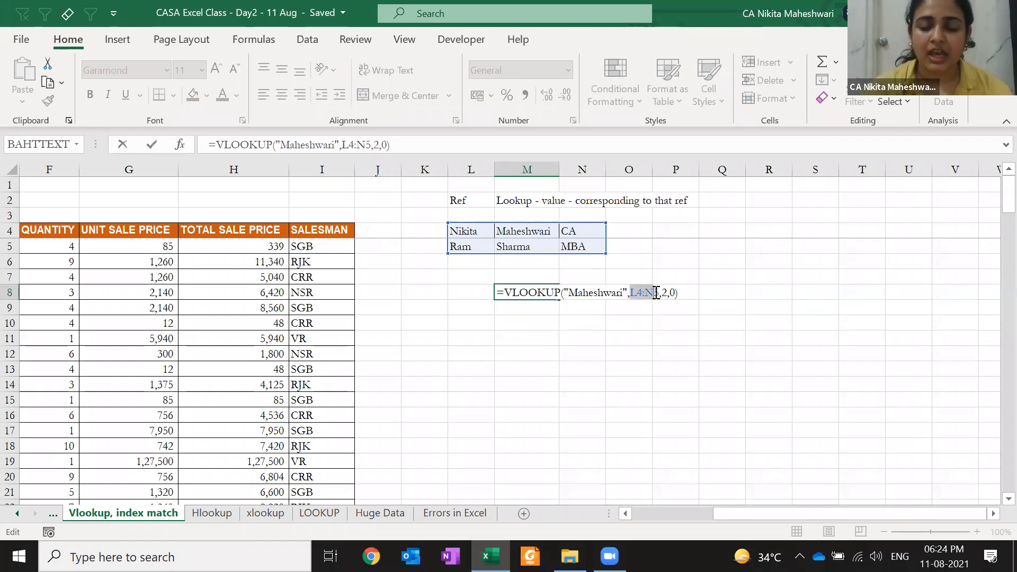
{"action": "key", "text": "BackSpace"}
{"action": "left_click_drag", "start_coordinate": [539, 231], "coordinate": [575, 244]}
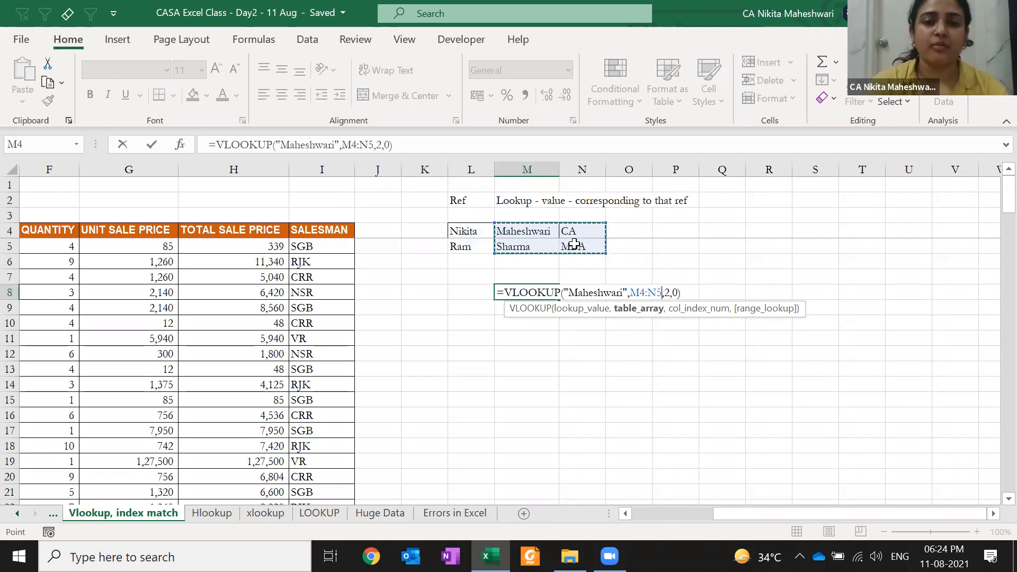
{"action": "key", "text": "ctrl+Return"}
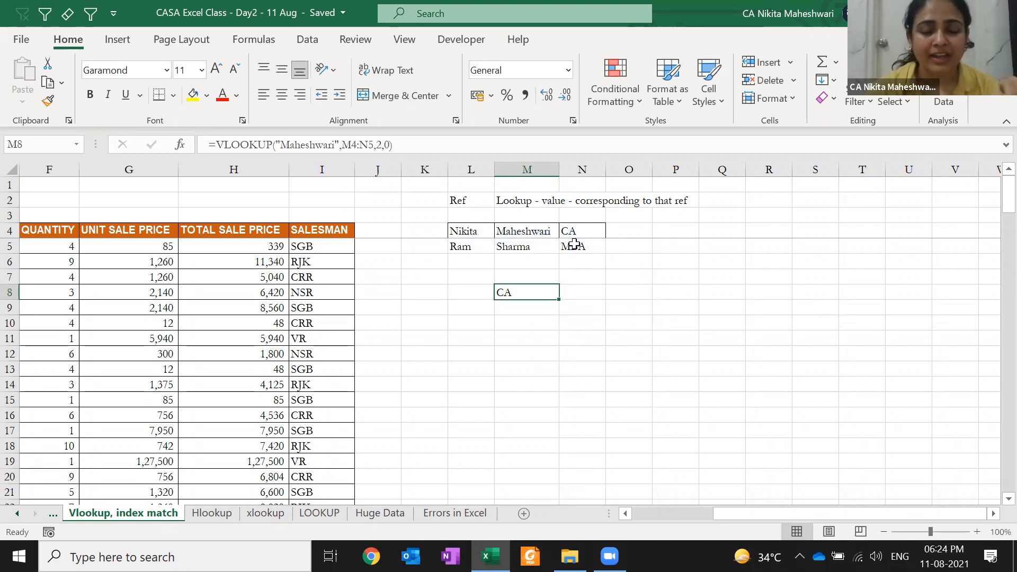
{"action": "left_click", "coordinate": [468, 169]}
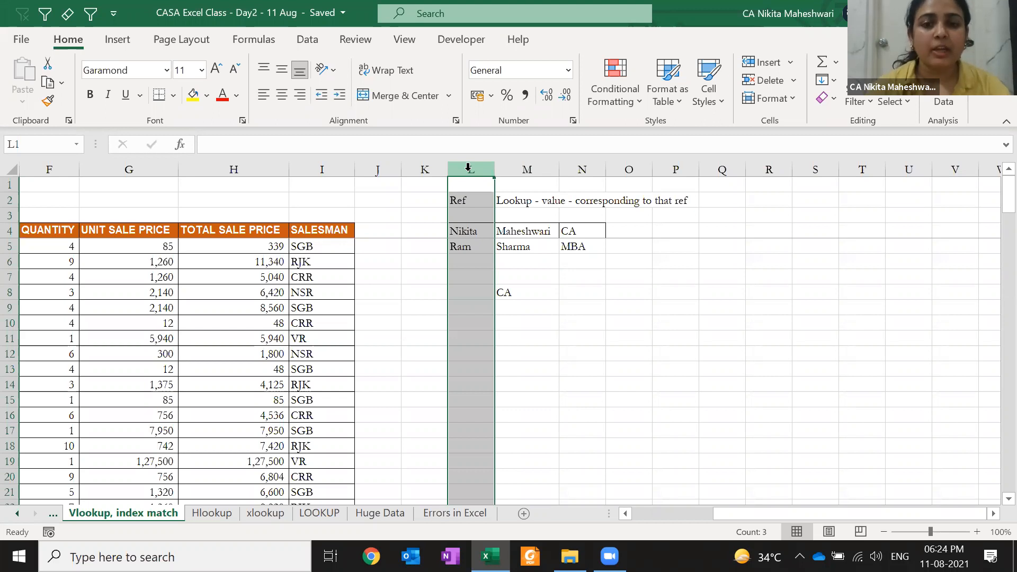
{"action": "key", "text": "ctrl+z"}
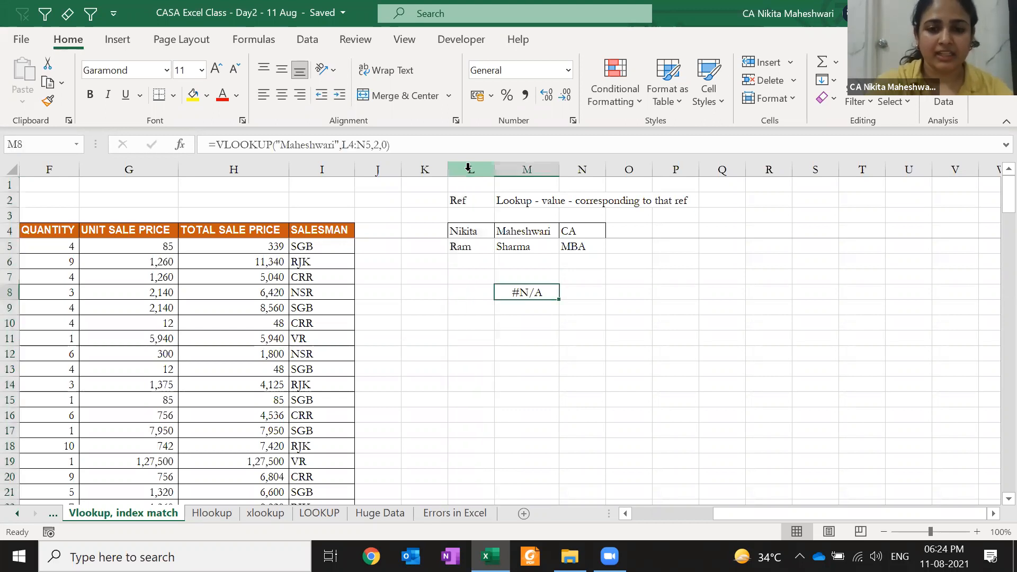
{"action": "key", "text": "F2"}
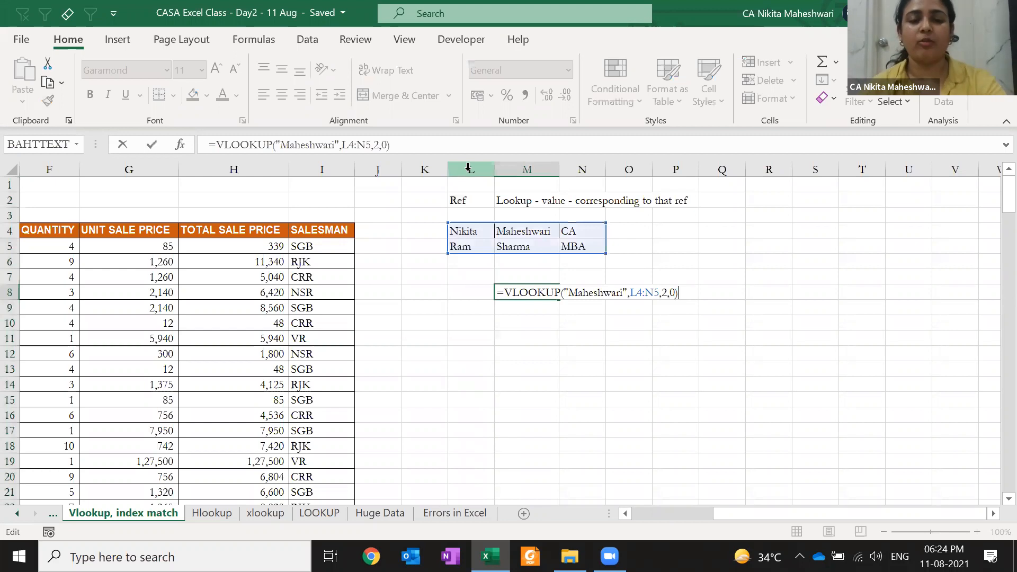
{"action": "key", "text": "Escape"}
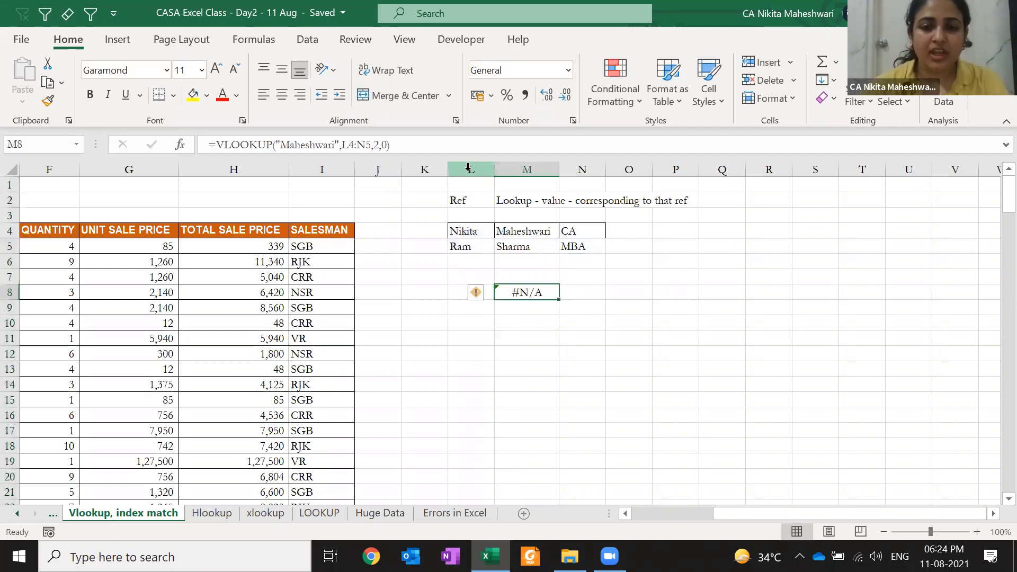
{"action": "key", "text": "ctrl+z"}
{"action": "key", "text": "F2"}
{"action": "key", "text": "Escape"}
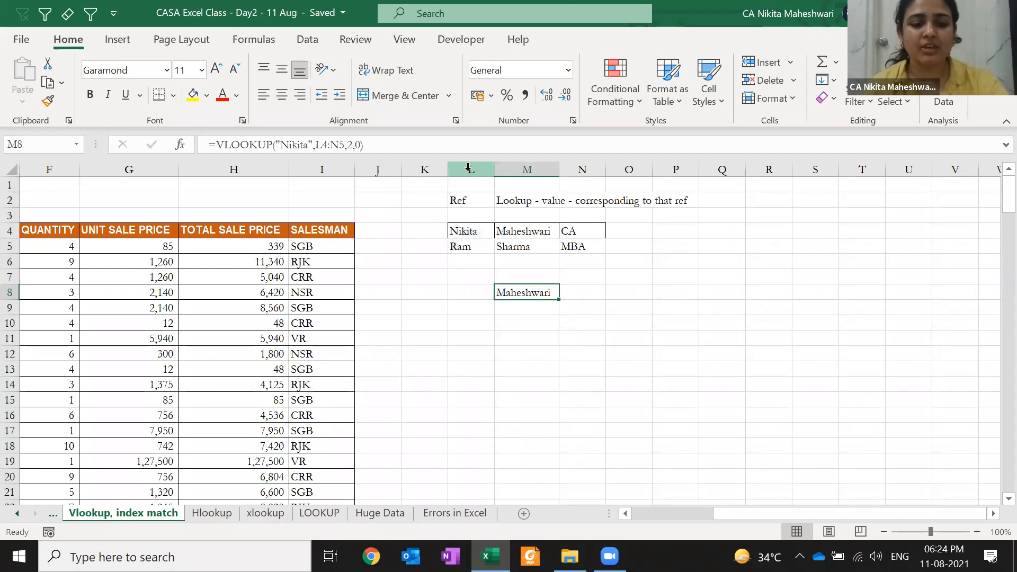
{"action": "key", "text": "F2"}
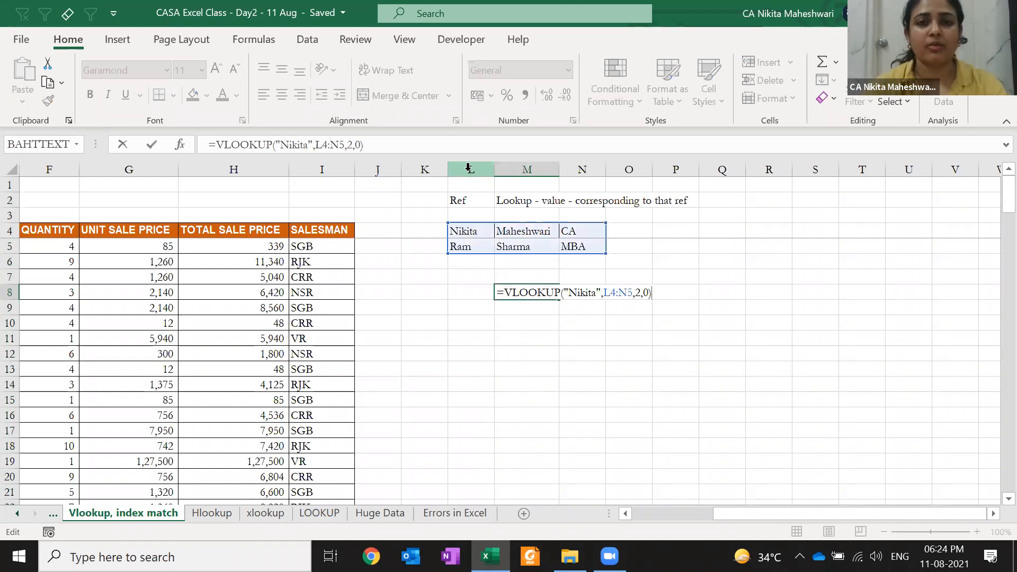
{"action": "key", "text": "ctrl+Return"}
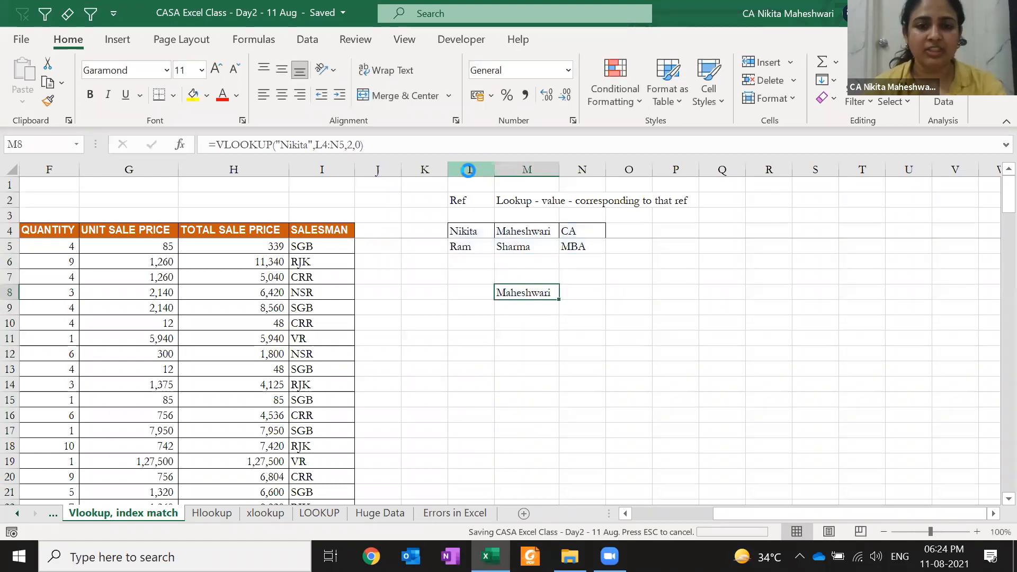
{"action": "left_click", "coordinate": [524, 169]}
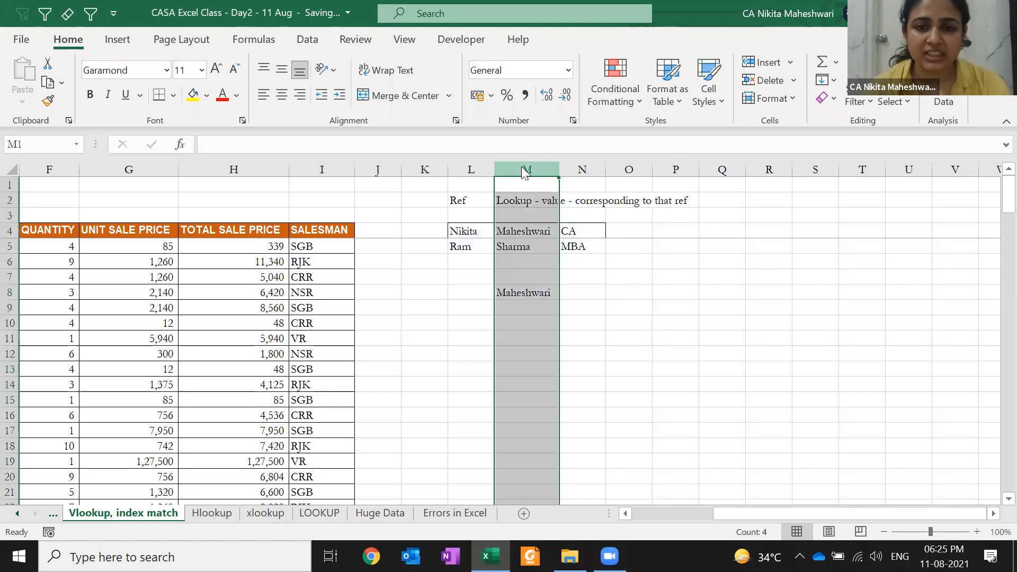
- Insert a blank column at M, shifting the Lookup data into columns N and O
{"action": "right_click", "coordinate": [524, 172]}
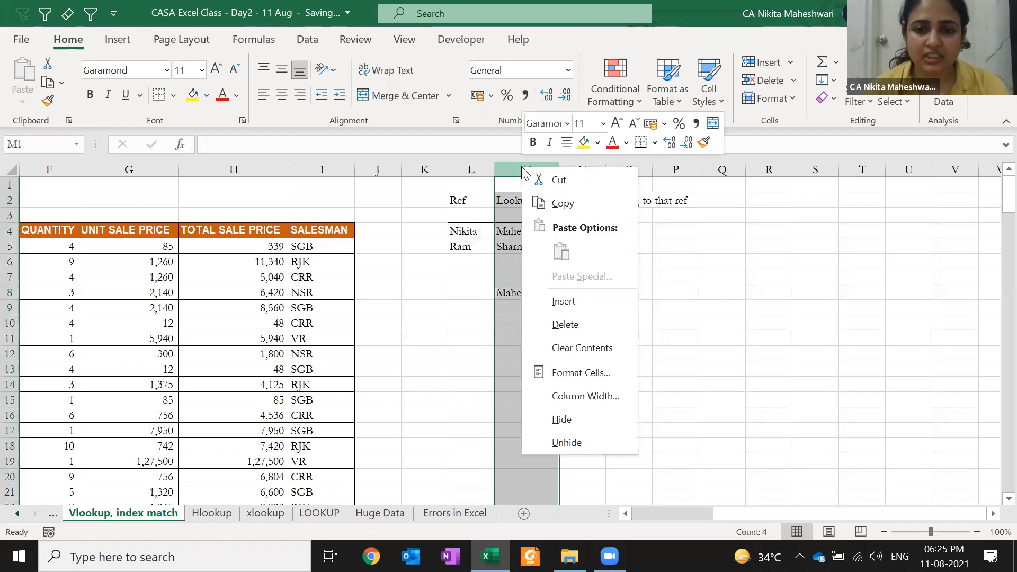
{"action": "left_click", "coordinate": [538, 300]}
- Edit N8's shifted =VLOOKUP("Nikita",L4:O5,2,0) and select its column-number argument 2
{"action": "left_click", "coordinate": [573, 292]}
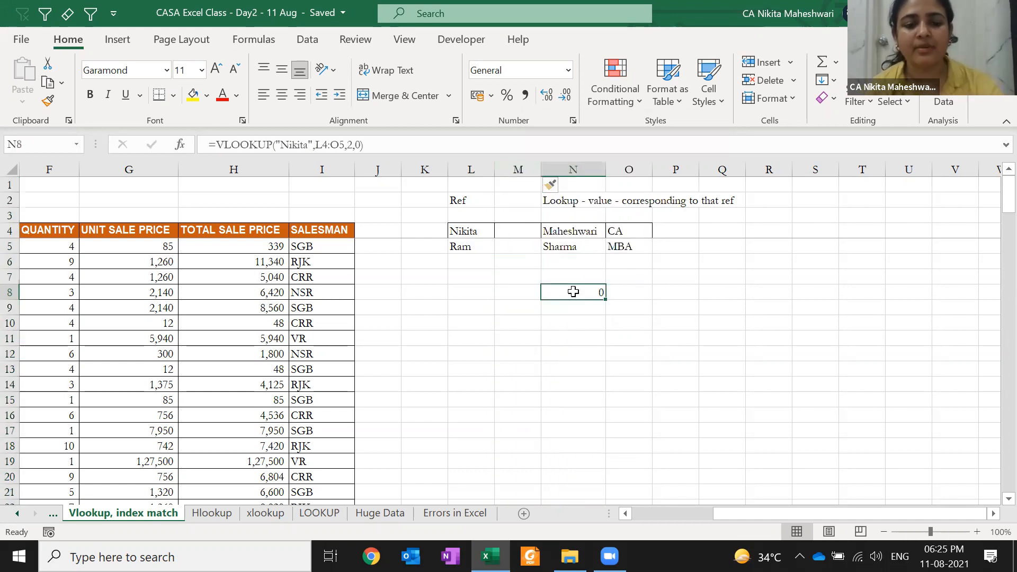
{"action": "double_click", "coordinate": [574, 293]}
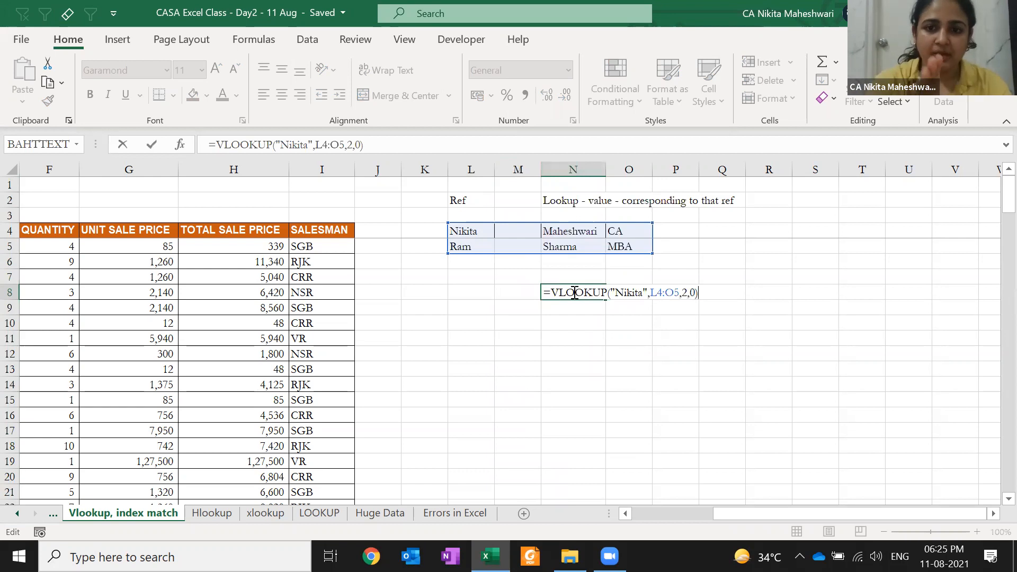
{"action": "double_click", "coordinate": [685, 295]}
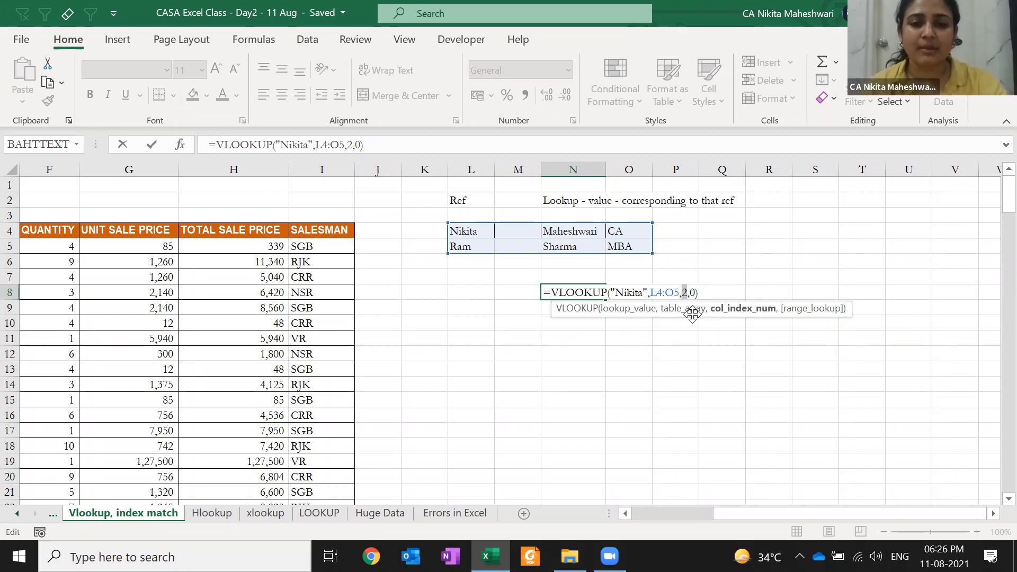
{"action": "key", "text": "ctrl+Return"}
{"action": "key", "text": "F2"}
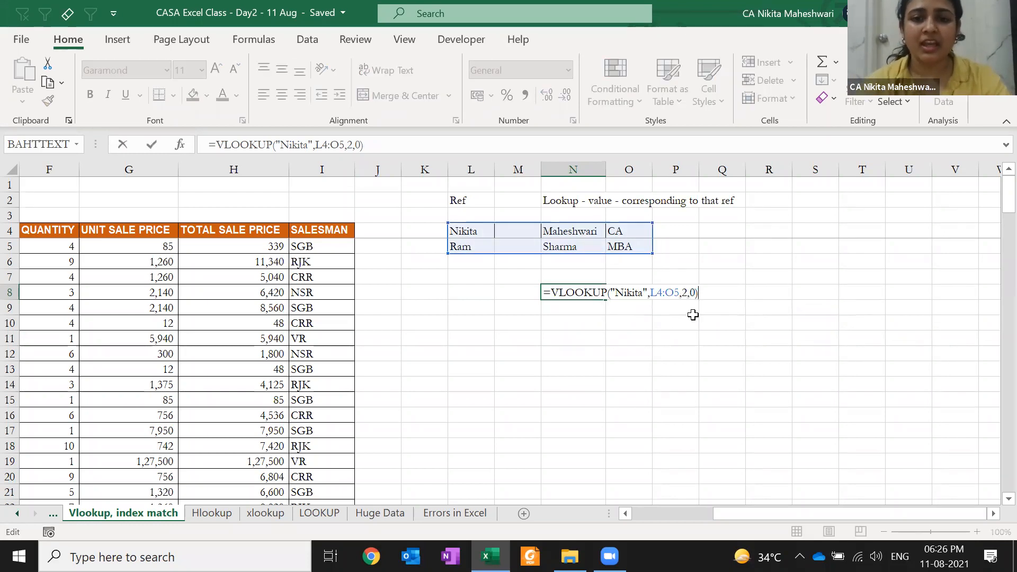
{"action": "key", "text": "Left"}
{"action": "key", "text": "Left"}
{"action": "key", "text": "Left"}
{"action": "key", "text": "shift+Left"}
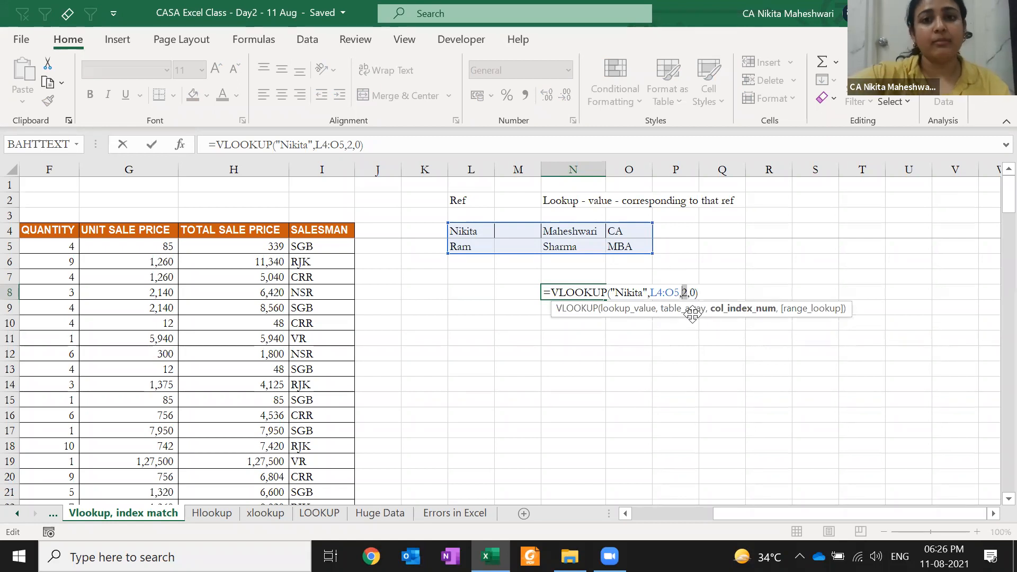
- Try "=" as N8's column argument, dismiss the formula error, and remove it
{"action": "type", "text": "="}
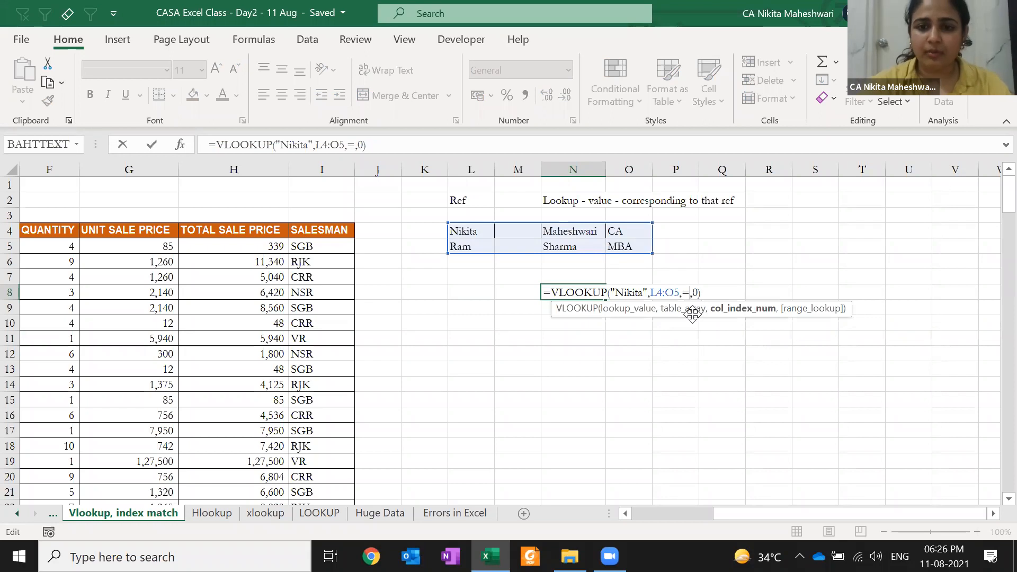
{"action": "key", "text": "Return"}
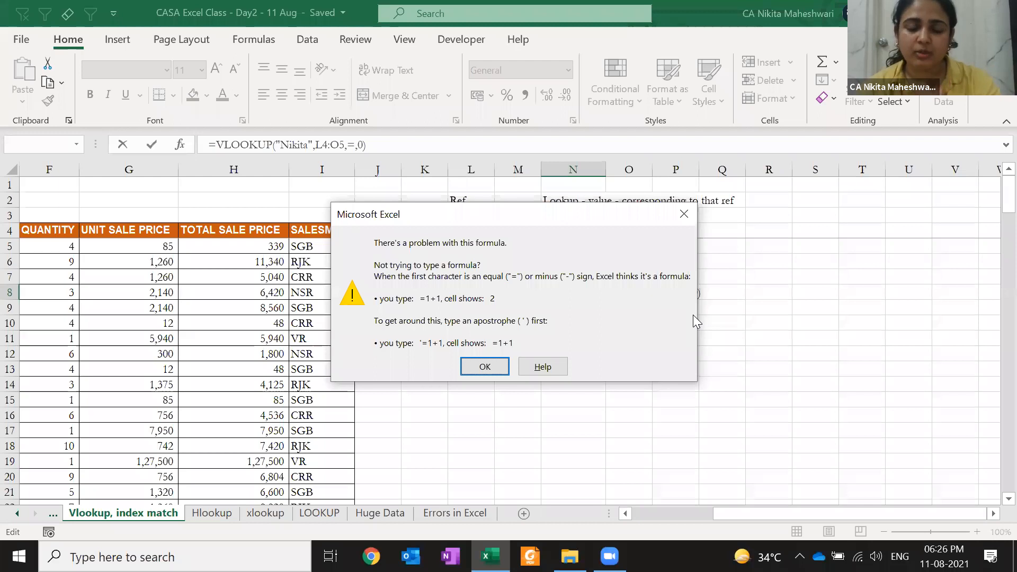
{"action": "key", "text": "Return"}
{"action": "type", "text": "\""}
{"action": "key", "text": "Right"}
{"action": "type", "text": "\""}
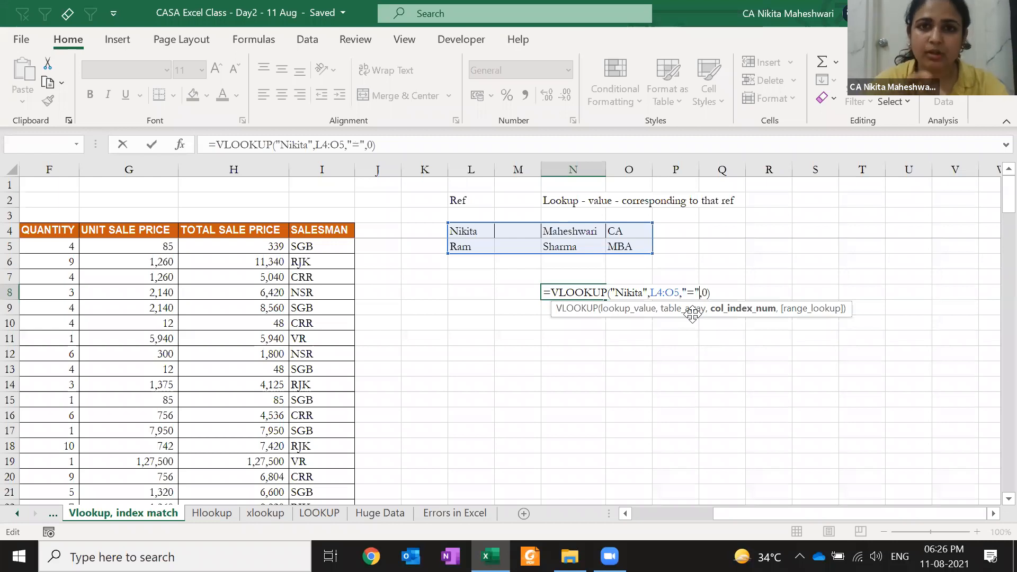
{"action": "key", "text": "BackSpace"}
{"action": "key", "text": "BackSpace"}
{"action": "key", "text": "BackSpace"}
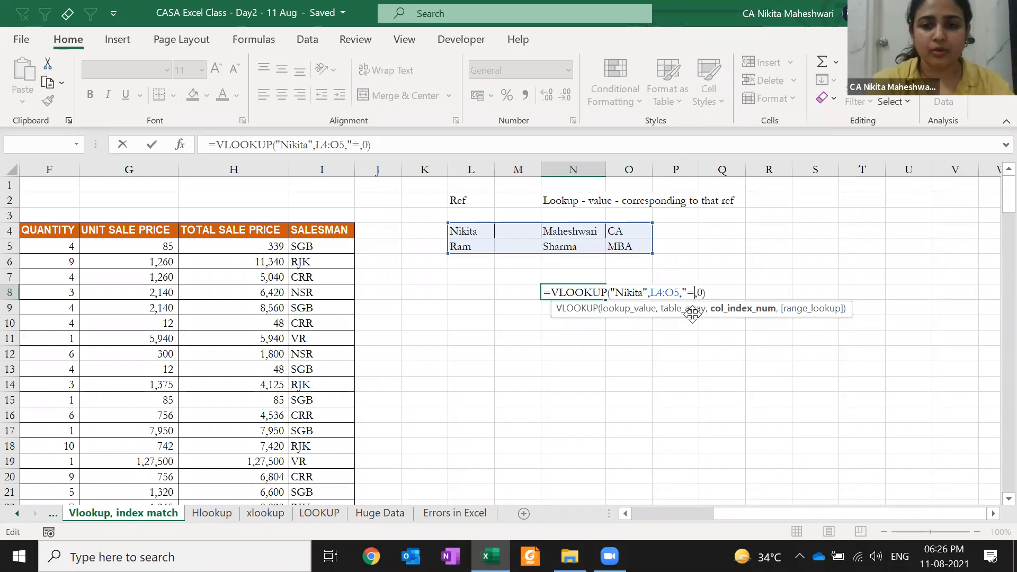
- Restore column number 2 in N8's Nikita lookup, which still returns 0
{"action": "type", "text": "2"}
{"action": "key", "text": "ctrl+Return"}
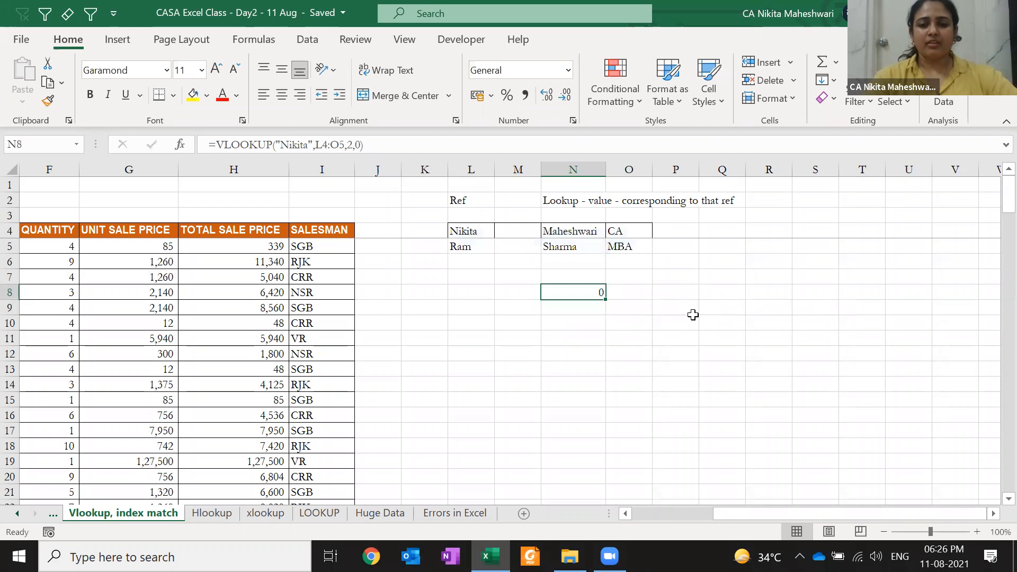
{"action": "key", "text": "F2"}
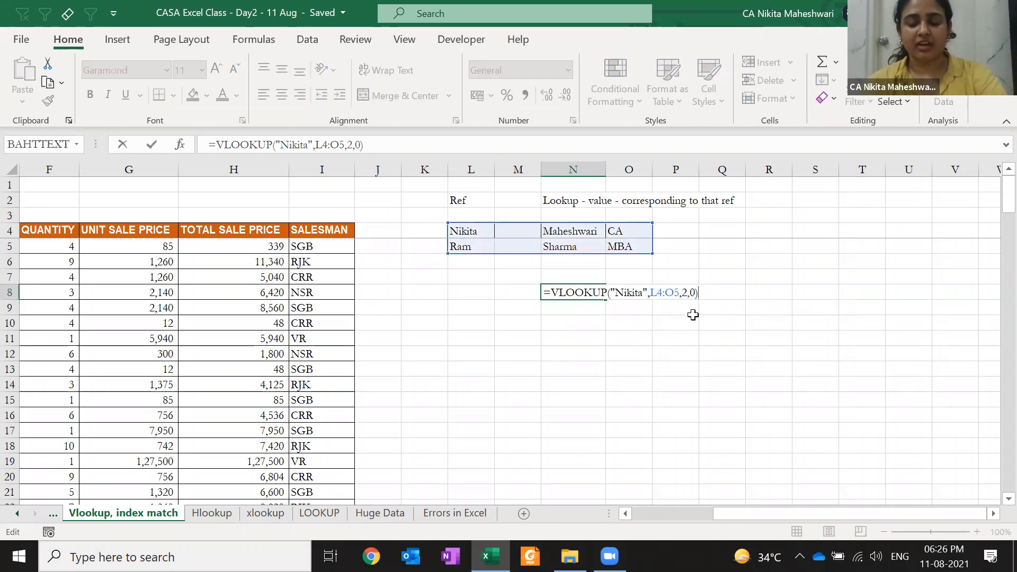
{"action": "key", "text": "Escape"}
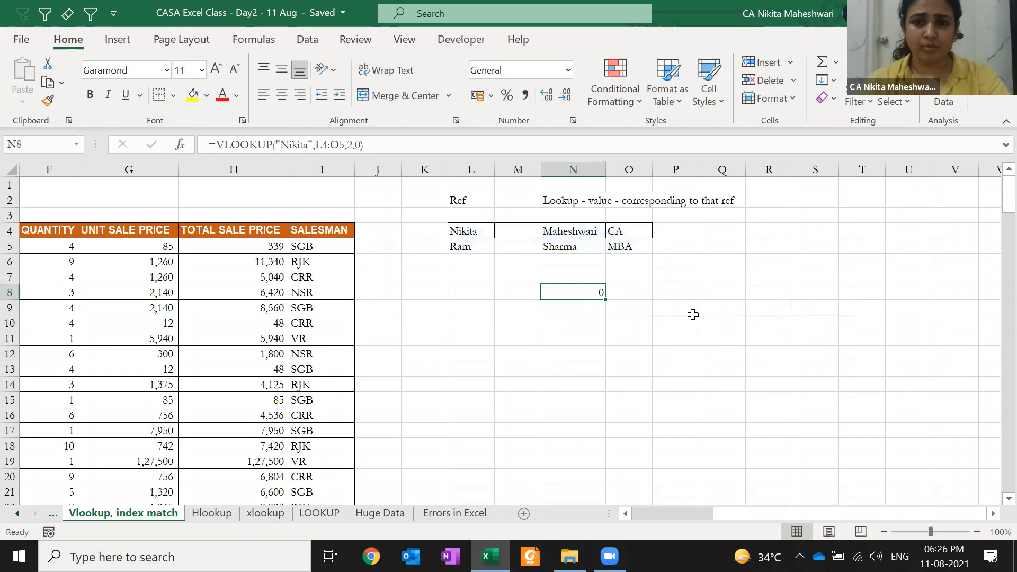
- Enter abc in cell M4 beside Nikita
{"action": "key", "text": "Up"}
{"action": "key", "text": "Up"}
{"action": "key", "text": "Up"}
{"action": "key", "text": "Up"}
{"action": "key", "text": "Left"}
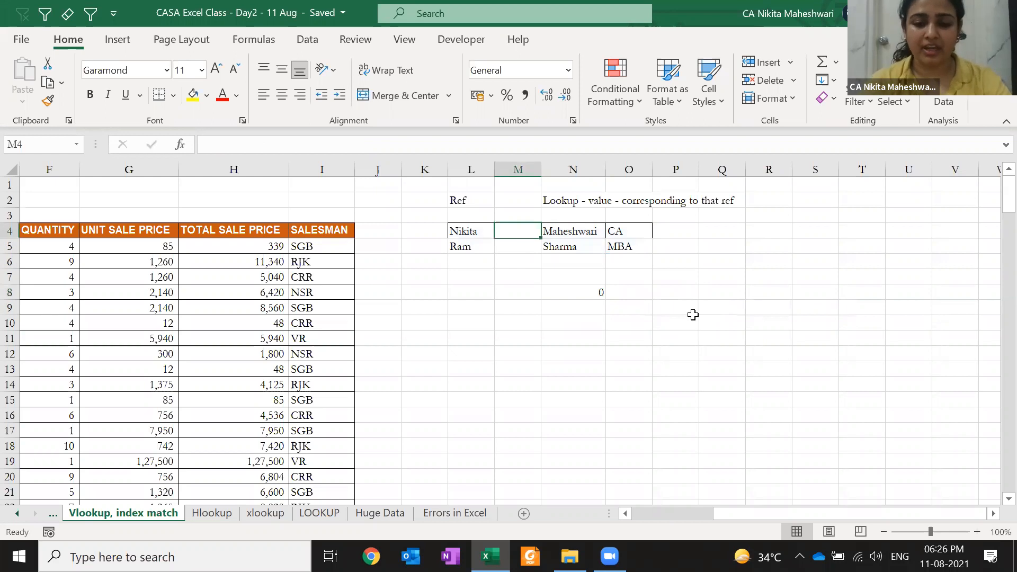
{"action": "type", "text": "abc"}
{"action": "key", "text": "Return"}
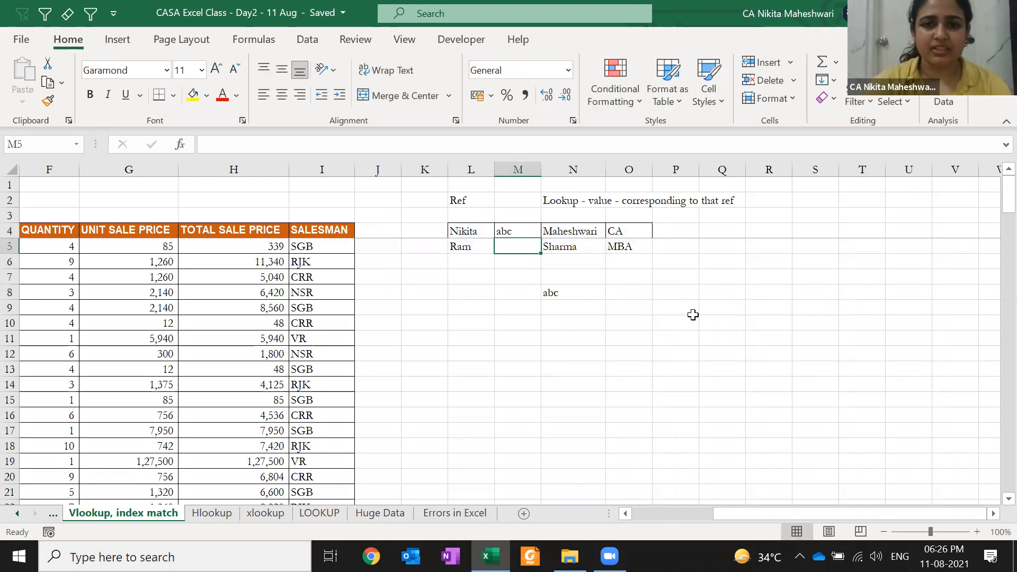
- Reconfirm N8's lookup so it returns abc, then reopen its formula for review
{"action": "key", "text": "Down"}
{"action": "key", "text": "Down"}
{"action": "key", "text": "Right"}
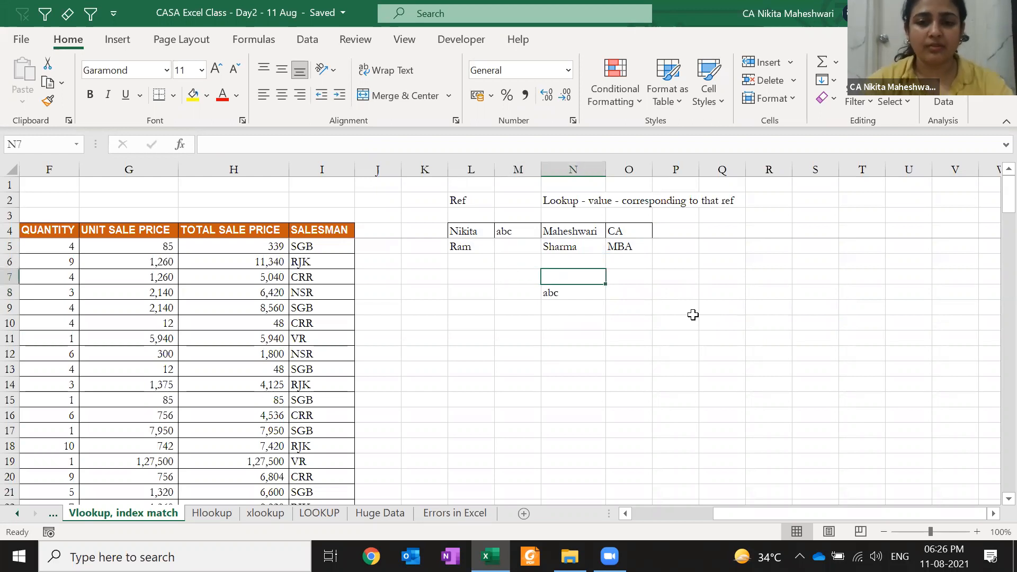
{"action": "key", "text": "Down"}
{"action": "key", "text": "F2"}
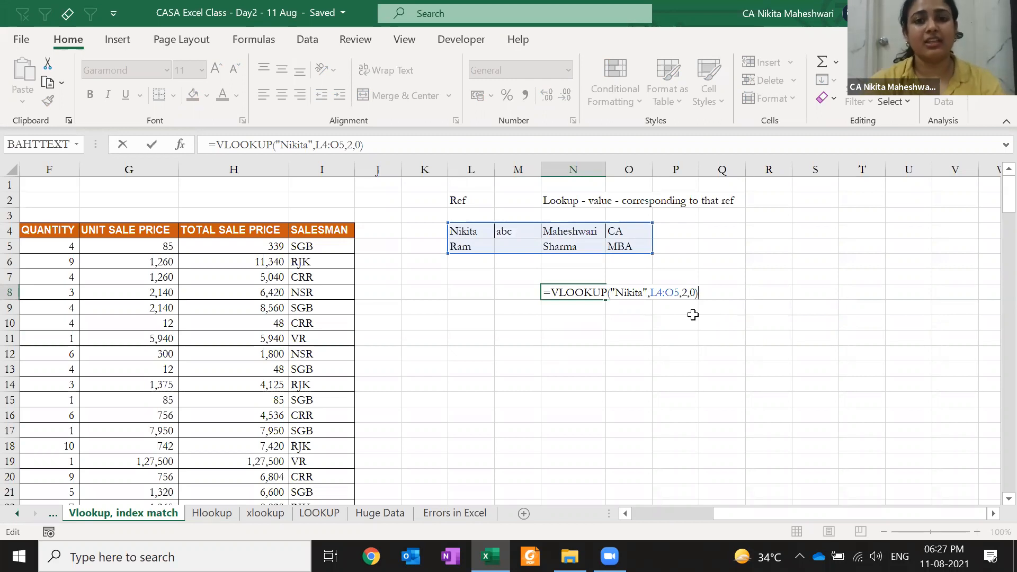
{"action": "key", "text": "ctrl+Return"}
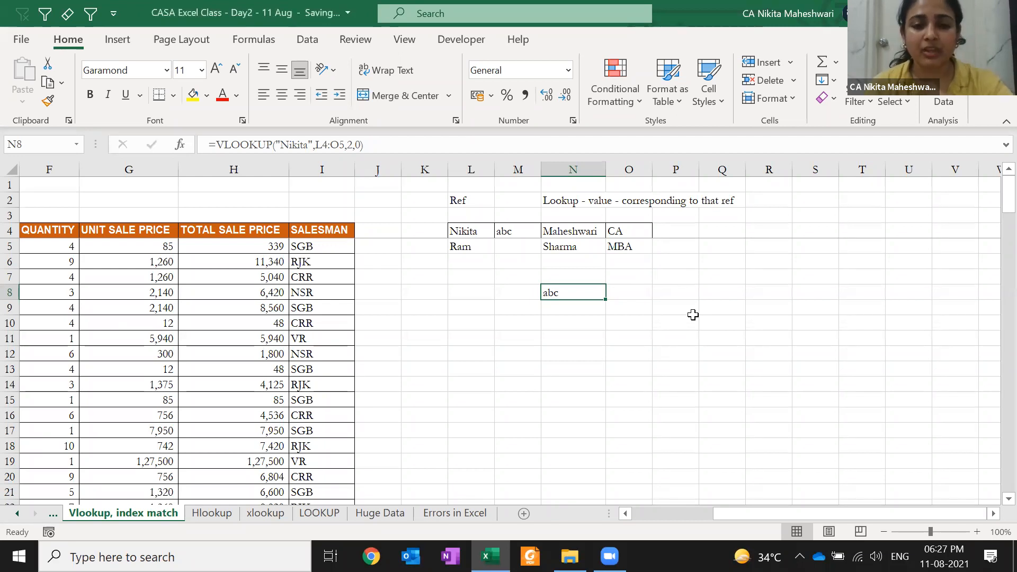
{"action": "key", "text": "F2"}
{"action": "key", "text": "Left"}
{"action": "key", "text": "Left"}
{"action": "key", "text": "Left"}
{"action": "key", "text": "Left"}
{"action": "key", "text": "Left"}
{"action": "key", "text": "Left"}
{"action": "key", "text": "Left"}
{"action": "key", "text": "Left"}
{"action": "key", "text": "Left"}
{"action": "key", "text": "Left"}
{"action": "key", "text": "Left"}
{"action": "key", "text": "Left"}
{"action": "key", "text": "Left"}
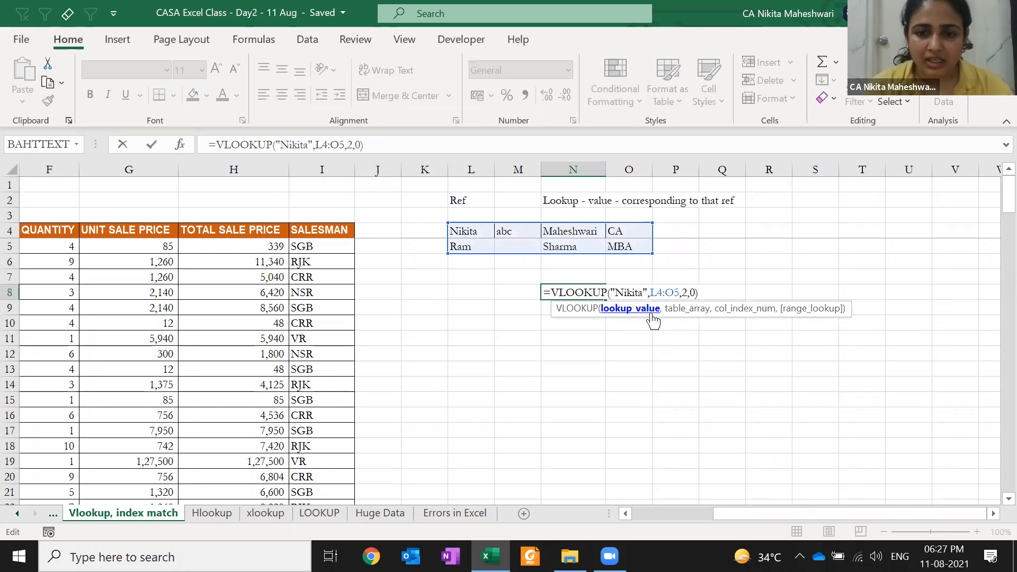
- Close the VLOOKUP help pane and reconfirm N8's =VLOOKUP("Nikita",L4:O5,2,0), returning abc
{"action": "left_click", "coordinate": [569, 309]}
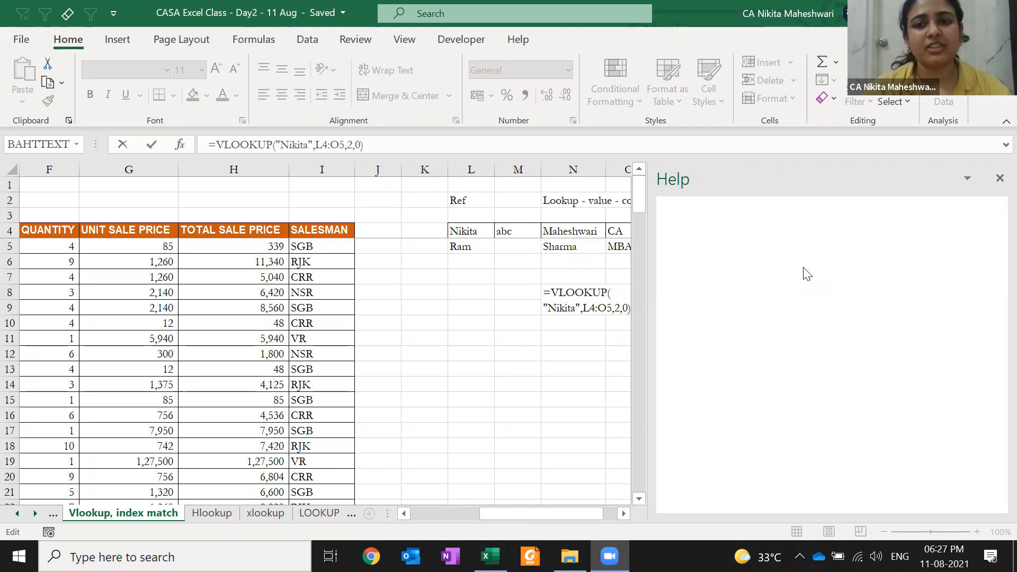
{"action": "left_click", "coordinate": [998, 178]}
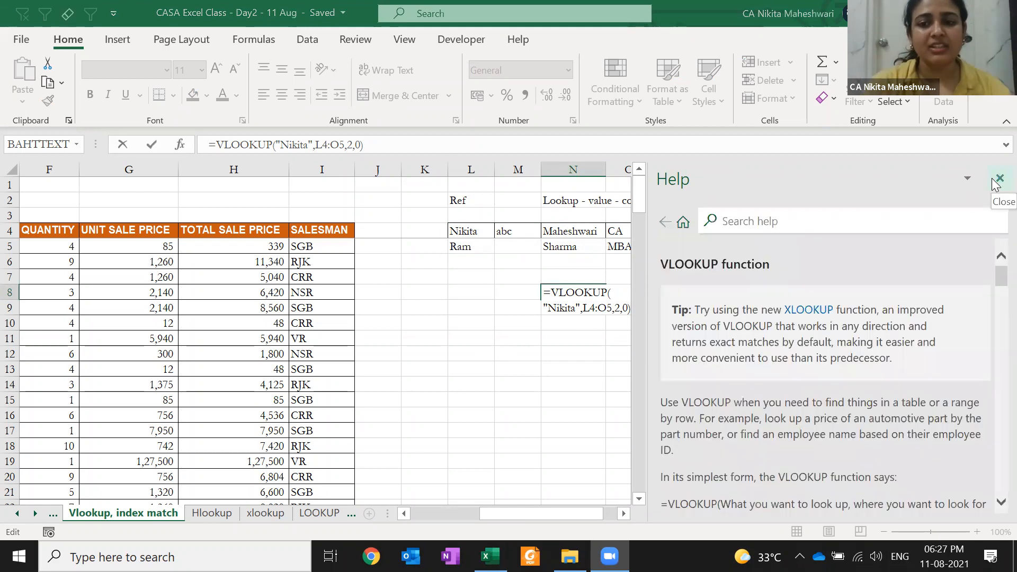
{"action": "left_click", "coordinate": [998, 179]}
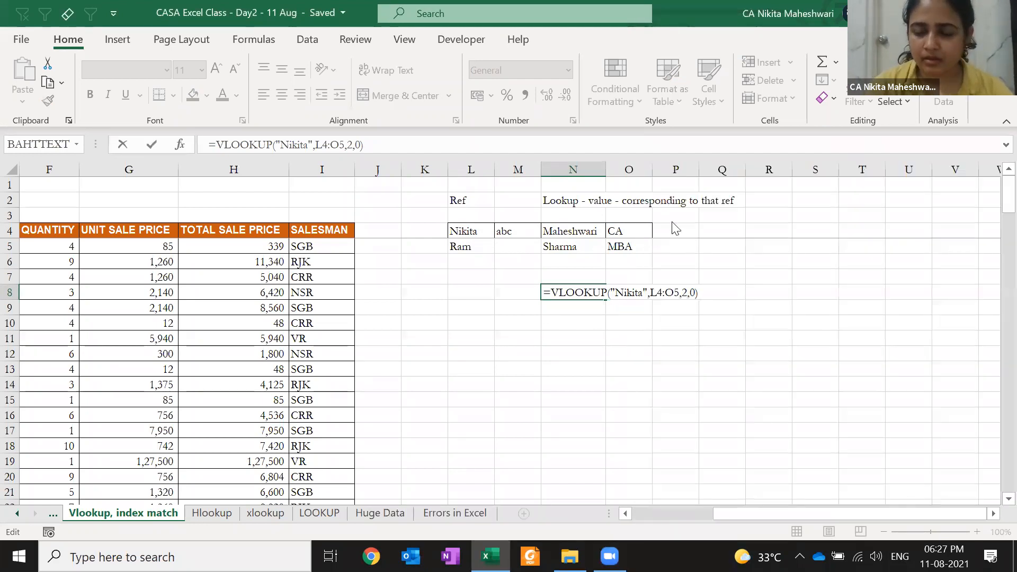
{"action": "left_click", "coordinate": [675, 228]}
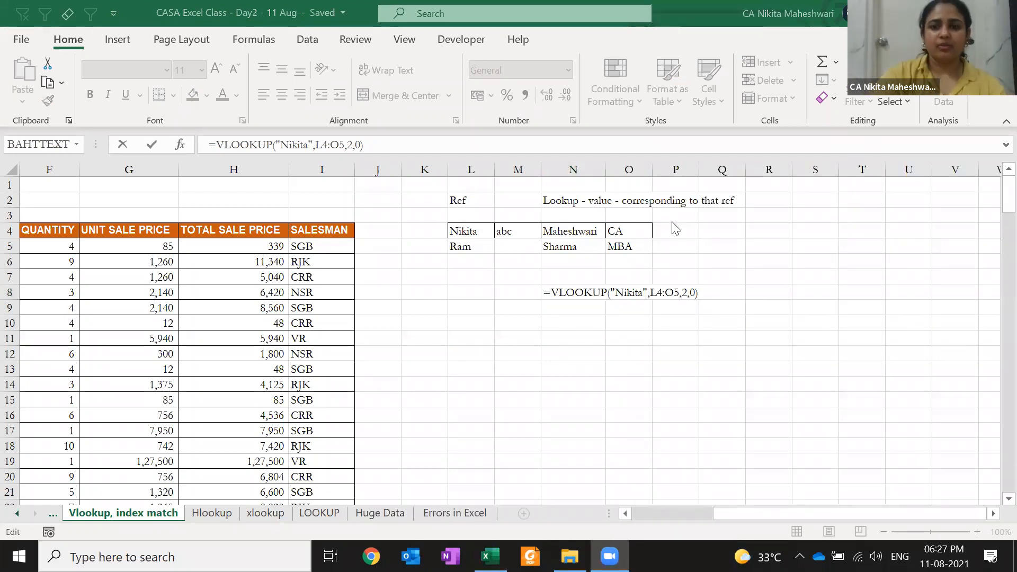
{"action": "left_click", "coordinate": [571, 317]}
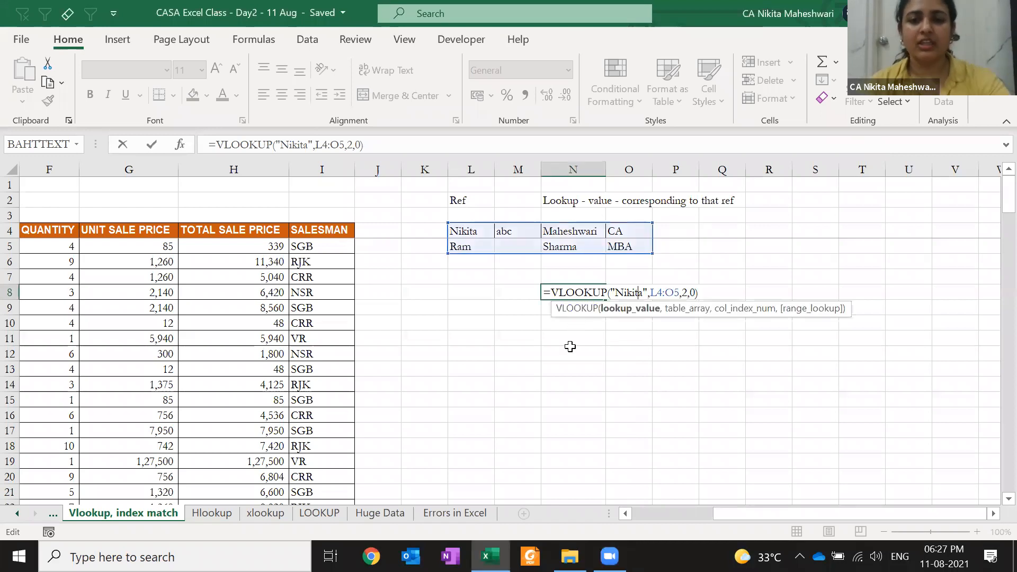
{"action": "key", "text": "ctrl+Return"}
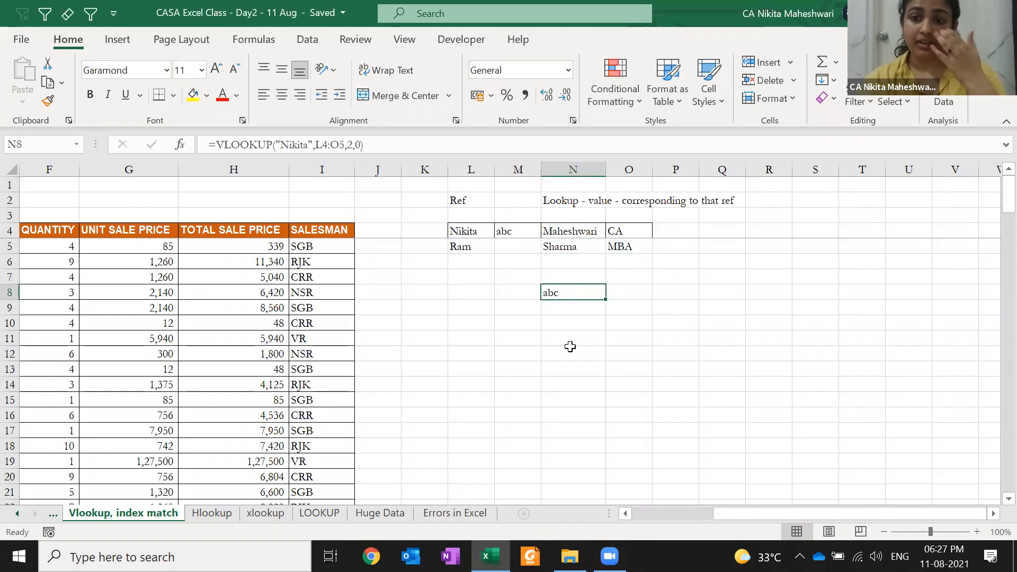
- Enter Nikita in L8 and make N8's lookup use $L$8 instead of the typed name
{"action": "key", "text": "Left"}
{"action": "key", "text": "Left"}
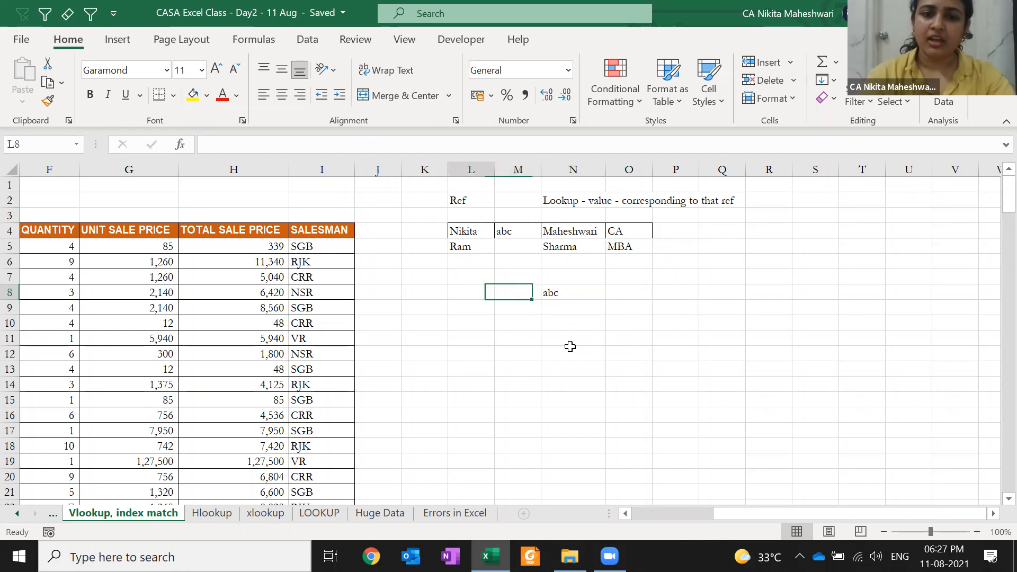
{"action": "type", "text": "Nikita"}
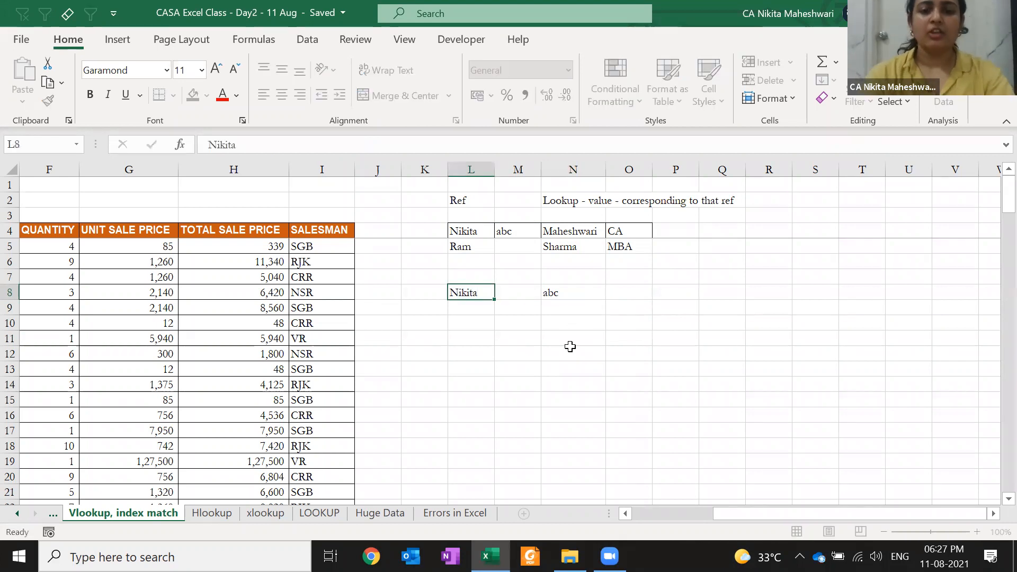
{"action": "key", "text": "ctrl+Return"}
{"action": "key", "text": "Right"}
{"action": "key", "text": "Right"}
{"action": "key", "text": "F2"}
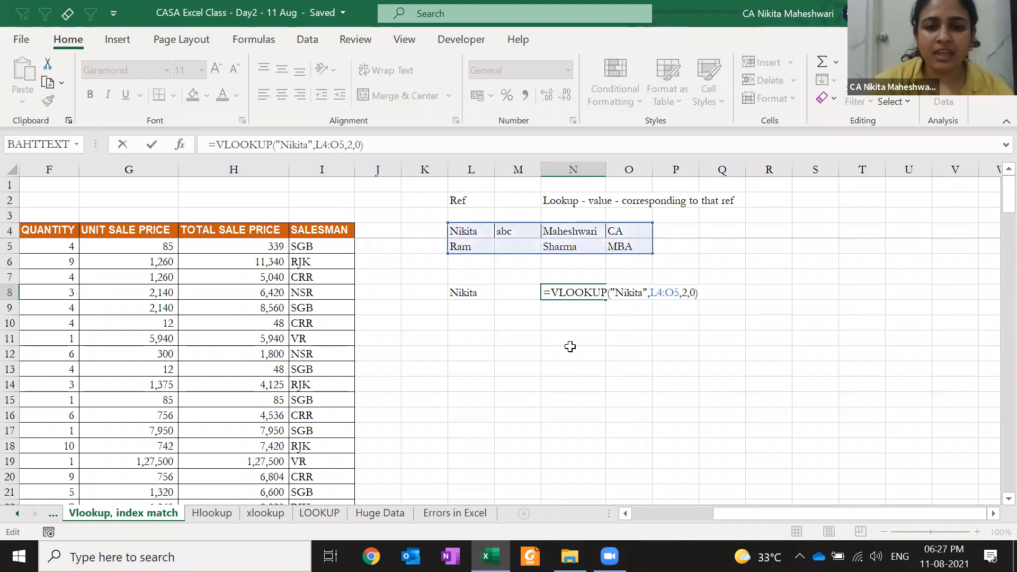
{"action": "left_click", "coordinate": [618, 292]}
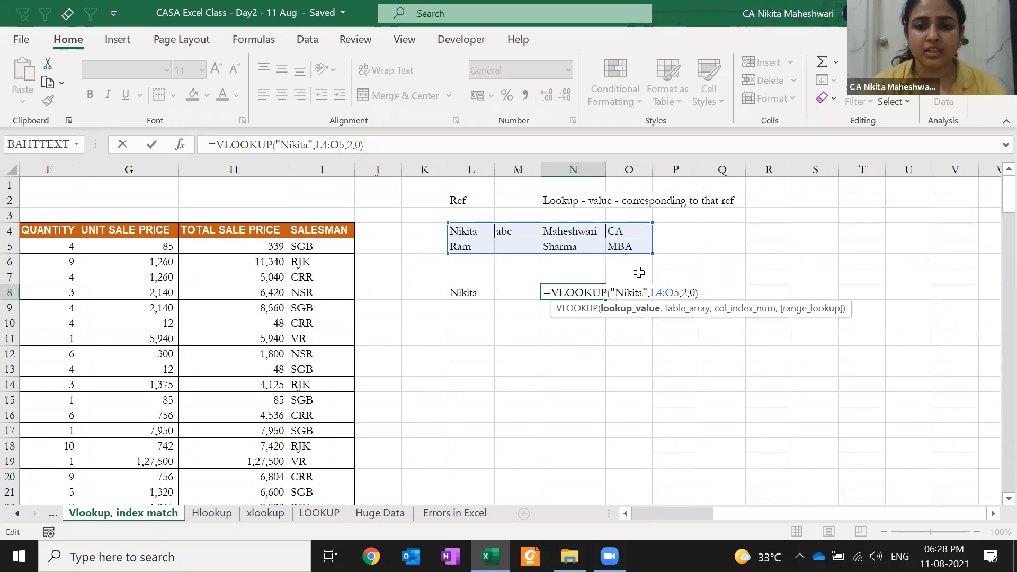
{"action": "key", "text": "Delete"}
{"action": "key", "text": "Delete"}
{"action": "key", "text": "Delete"}
{"action": "key", "text": "Delete"}
{"action": "key", "text": "Delete"}
{"action": "key", "text": "Delete"}
{"action": "key", "text": "Delete"}
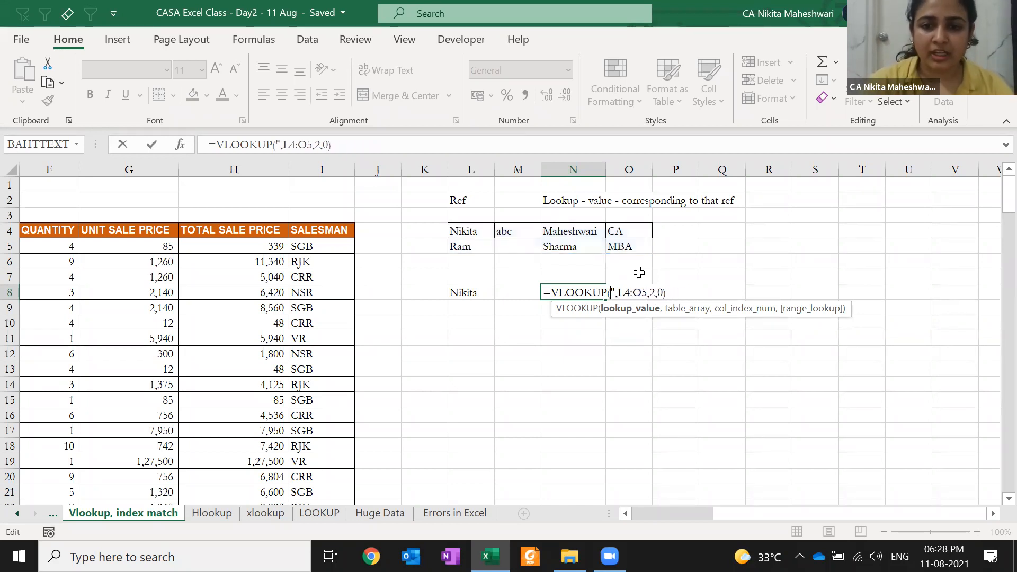
{"action": "key", "text": "BackSpace"}
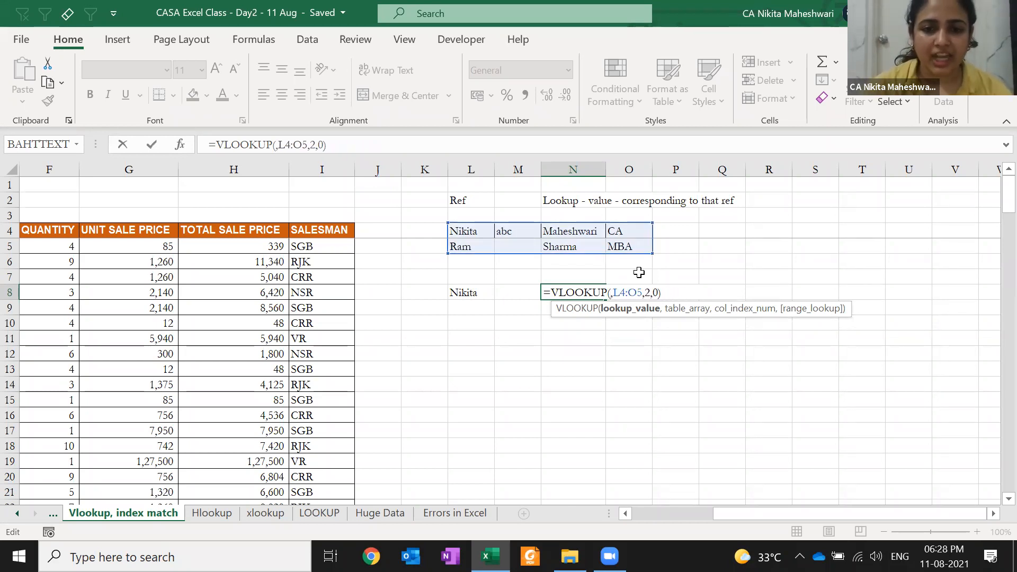
{"action": "left_click", "coordinate": [464, 292]}
{"action": "key", "text": "F4"}
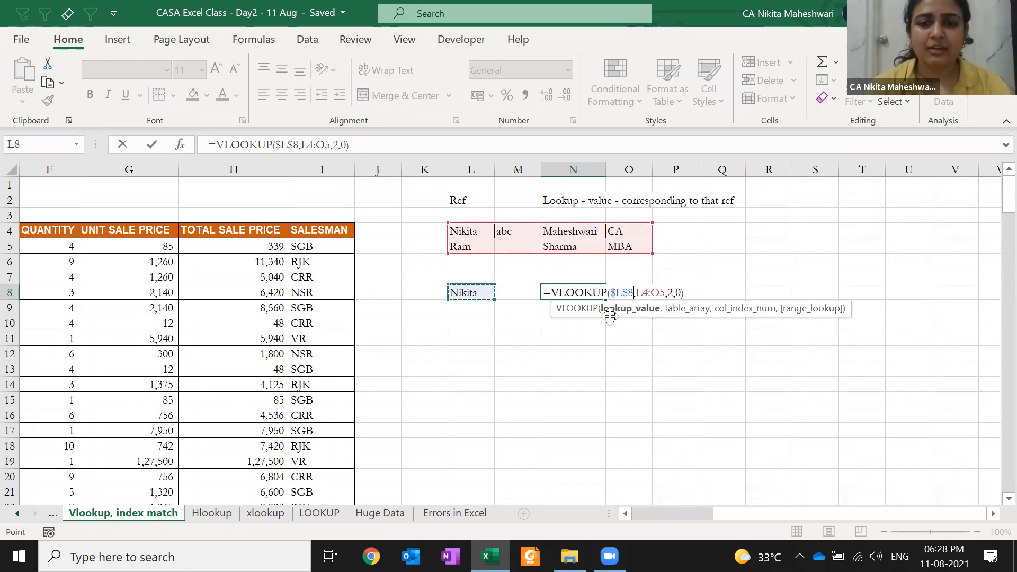
{"action": "key", "text": "Return"}
- Review N8's formula, then start typing Ram into L8 and cancel it
{"action": "key", "text": "Up"}
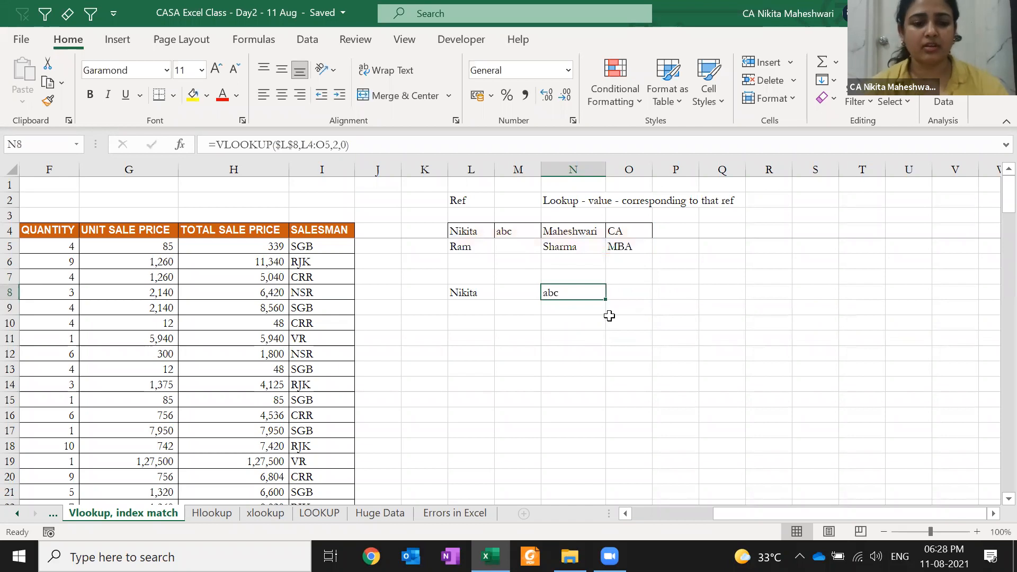
{"action": "key", "text": "F2"}
{"action": "key", "text": "Escape"}
{"action": "key", "text": "Left"}
{"action": "key", "text": "Left"}
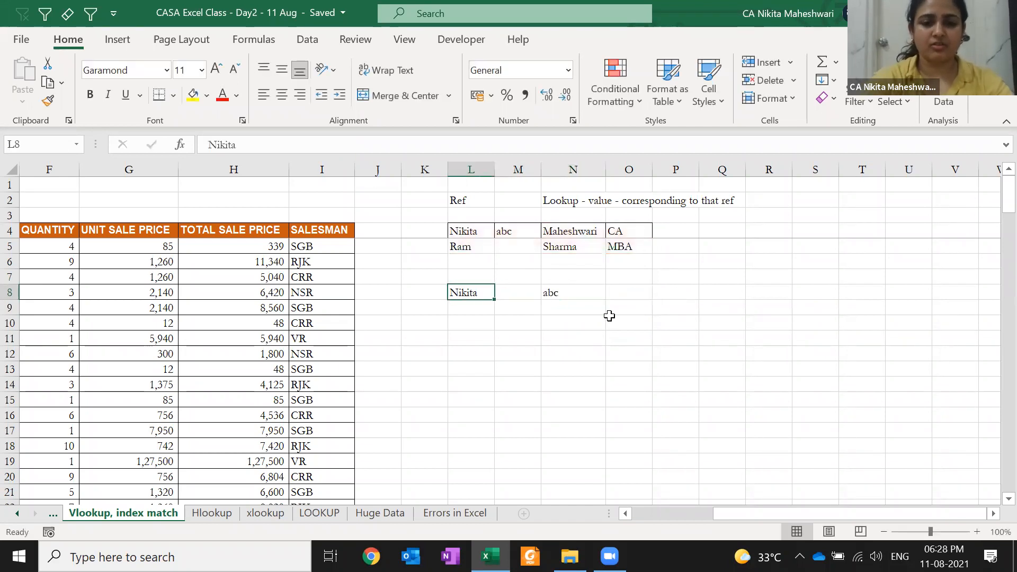
{"action": "type", "text": "Ram"}
{"action": "key", "text": "Escape"}
- Enter DEF in cell M5 beside Ram
{"action": "key", "text": "Down"}
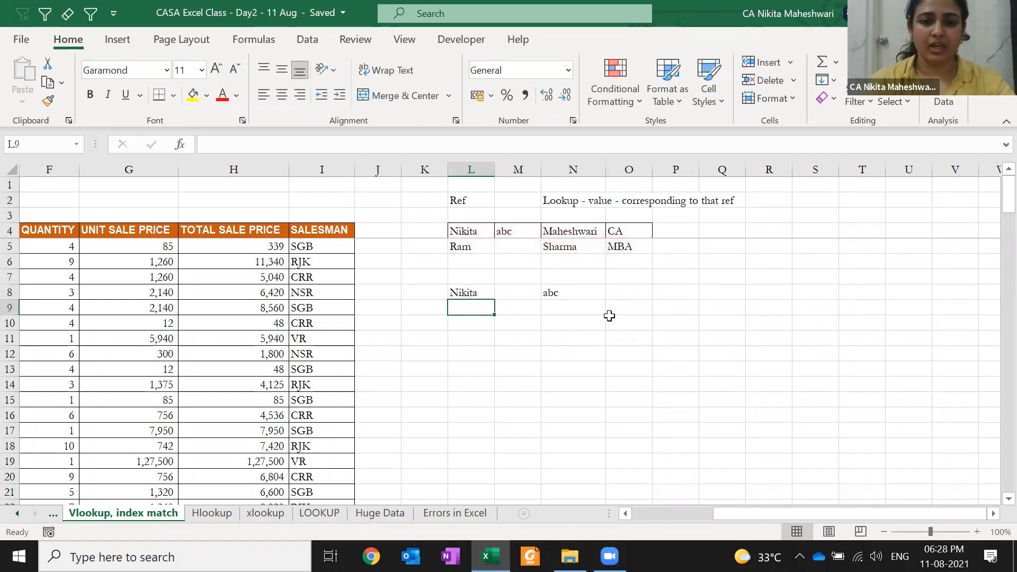
{"action": "key", "text": "Up"}
{"action": "key", "text": "Up"}
{"action": "key", "text": "Up"}
{"action": "key", "text": "Up"}
{"action": "key", "text": "Right"}
{"action": "key", "text": "F2"}
{"action": "type", "text": "DEF"}
{"action": "key", "text": "Return"}
- Change the lookup value in L8 to RAM
{"action": "key", "text": "Left"}
{"action": "key", "text": "Down"}
{"action": "key", "text": "Down"}
{"action": "type", "text": "RC"}
{"action": "key", "text": "BackSpace"}
{"action": "type", "text": "AM"}
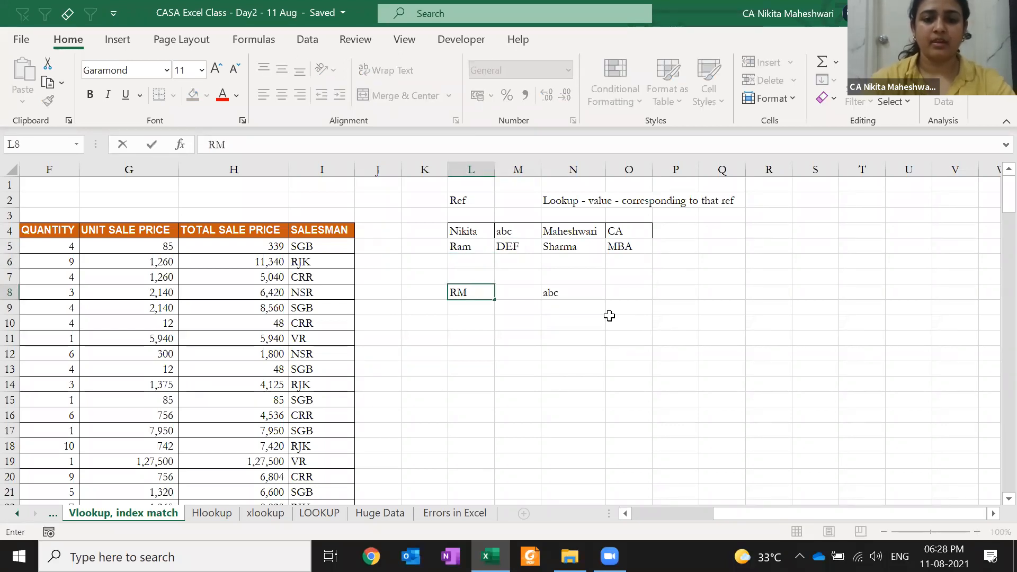
{"action": "key", "text": "Return"}
- Review N8's formula and reconfirm it unchanged, now returning DEF
{"action": "key", "text": "Up"}
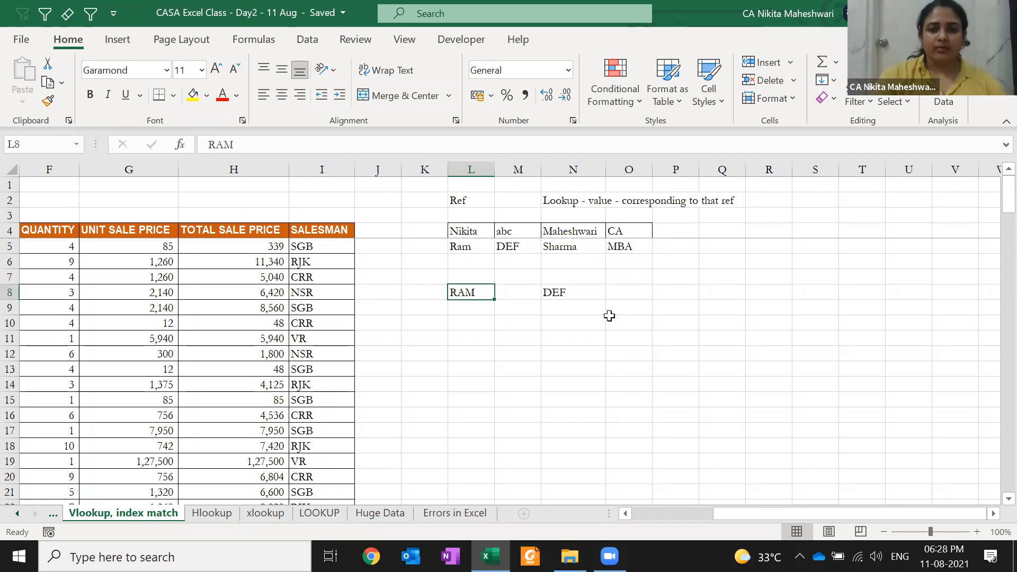
{"action": "key", "text": "Right"}
{"action": "key", "text": "Right"}
{"action": "key", "text": "F2"}
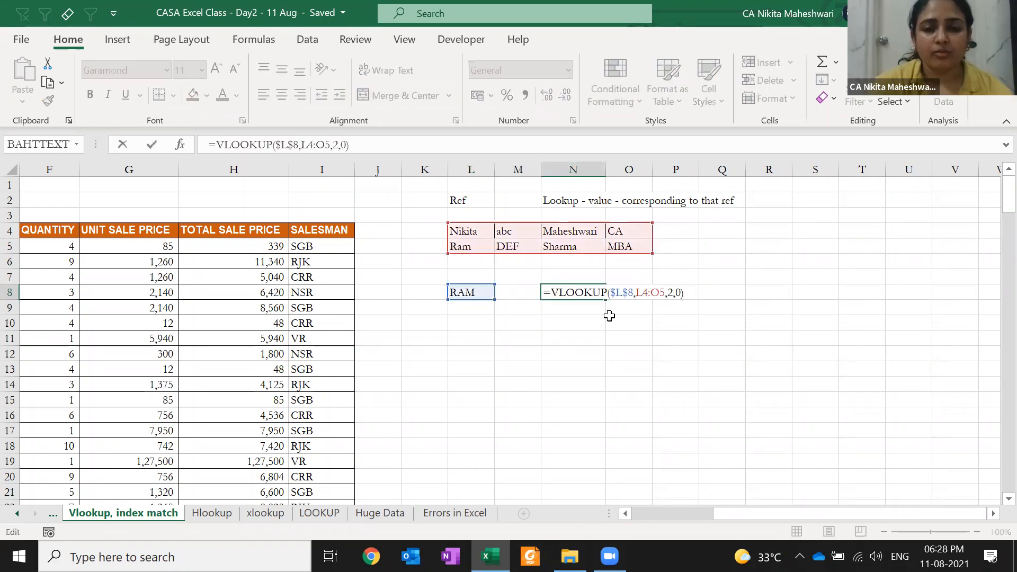
{"action": "key", "text": "Left"}
{"action": "key", "text": "Left"}
{"action": "key", "text": "Left"}
{"action": "key", "text": "Left"}
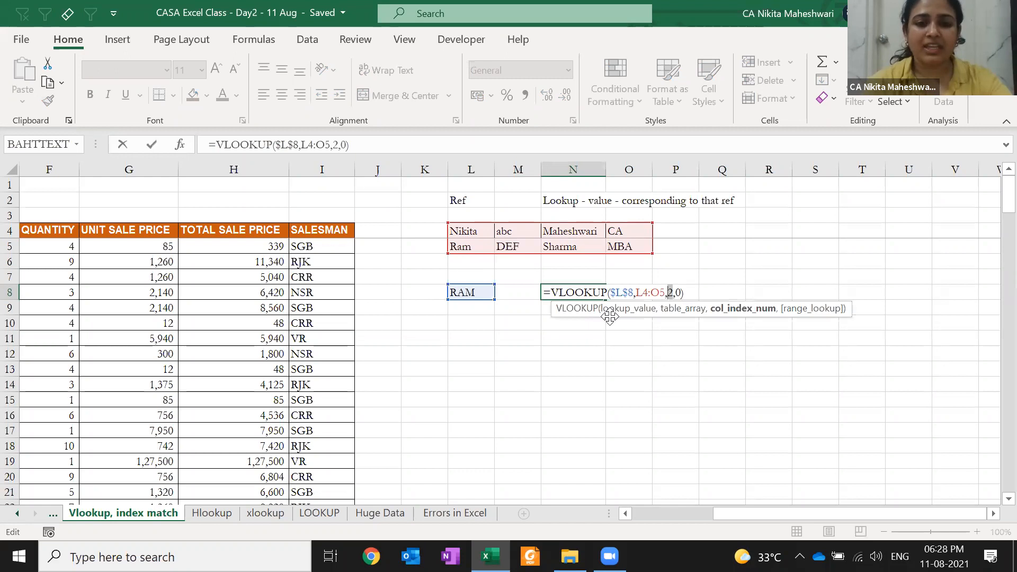
{"action": "key", "text": "ctrl+Return"}
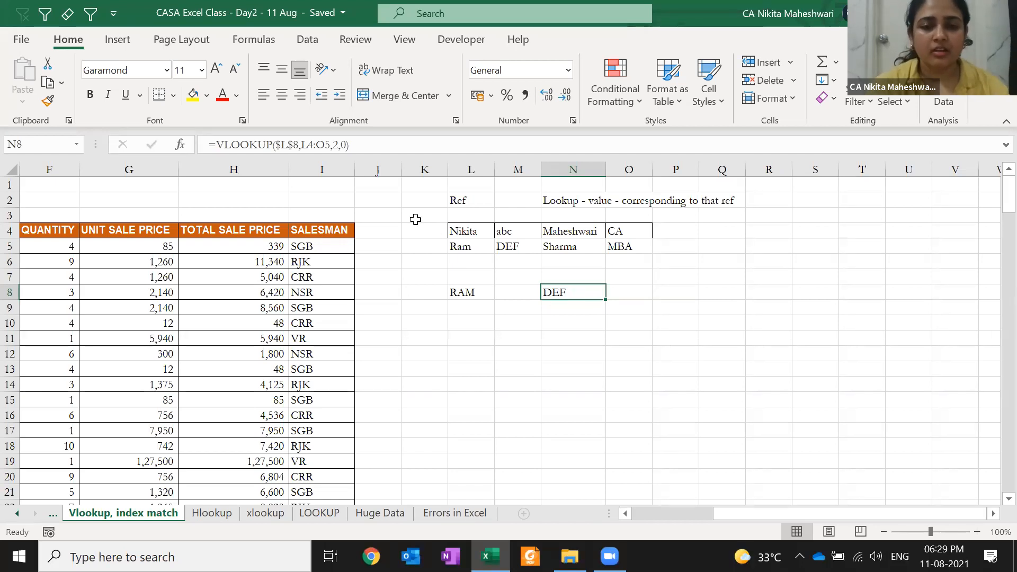
- Number the table rows 1 and 2 in cells K4 and K5
{"action": "left_click", "coordinate": [383, 203]}
{"action": "key", "text": "Right"}
{"action": "key", "text": "Down"}
{"action": "key", "text": "Down"}
{"action": "type", "text": "1"}
{"action": "key", "text": "Down"}
{"action": "type", "text": "2"}
{"action": "key", "text": "Down"}
{"action": "key", "text": "Down"}
{"action": "key", "text": "Down"}
- Enter 1 as the lookup value in cell L10
{"action": "key", "text": "Right"}
{"action": "key", "text": "Right"}
{"action": "key", "text": "Right"}
{"action": "key", "text": "Left"}
{"action": "key", "text": "Left"}
{"action": "key", "text": "Right"}
{"action": "key", "text": "Right"}
{"action": "key", "text": "Down"}
{"action": "key", "text": "Up"}
{"action": "key", "text": "Down"}
{"action": "key", "text": "Down"}
{"action": "key", "text": "Left"}
{"action": "key", "text": "Left"}
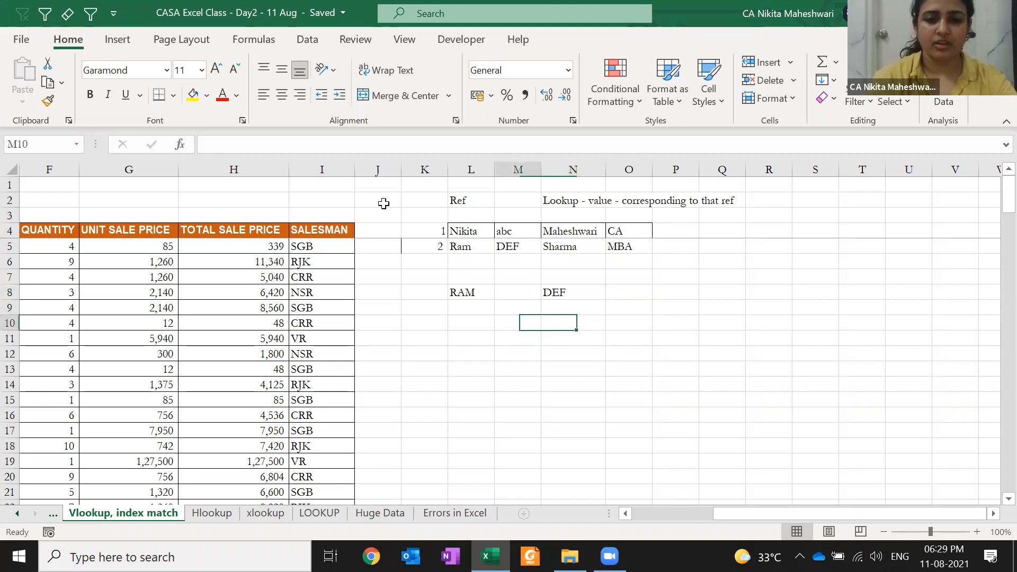
{"action": "type", "text": "1"}
{"action": "key", "text": "Right"}
{"action": "key", "text": "Right"}
- Build =VLOOKUP($L$10,$K$4:$O$5,2,0) in N10, returning Nikita
{"action": "type", "text": "=VLOOKUP("}
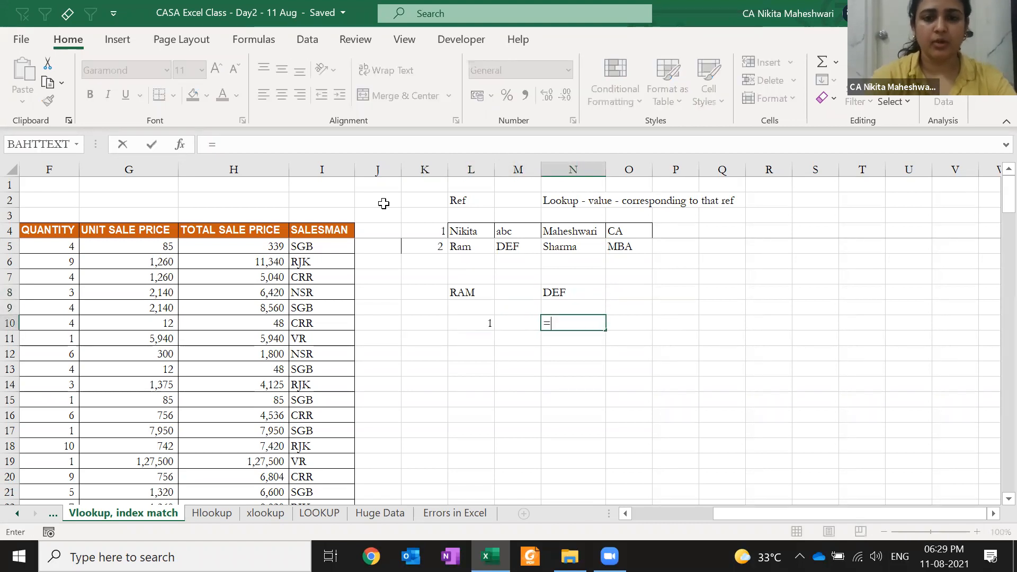
{"action": "key", "text": "Left"}
{"action": "key", "text": "Left"}
{"action": "key", "text": "F4"}
{"action": "type", "text": ","}
{"action": "left_click_drag", "start_coordinate": [434, 229], "coordinate": [632, 250]}
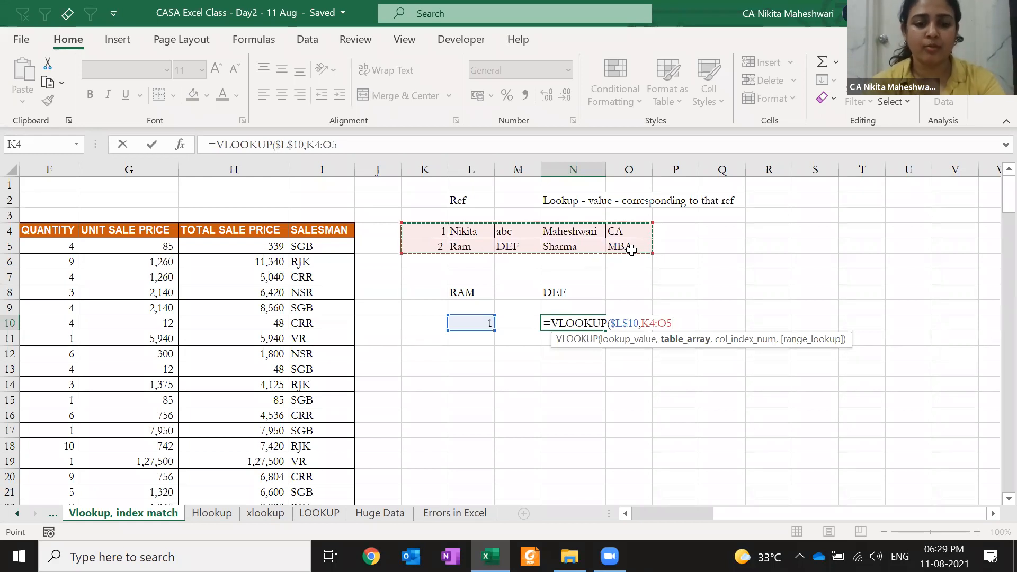
{"action": "key", "text": "F4"}
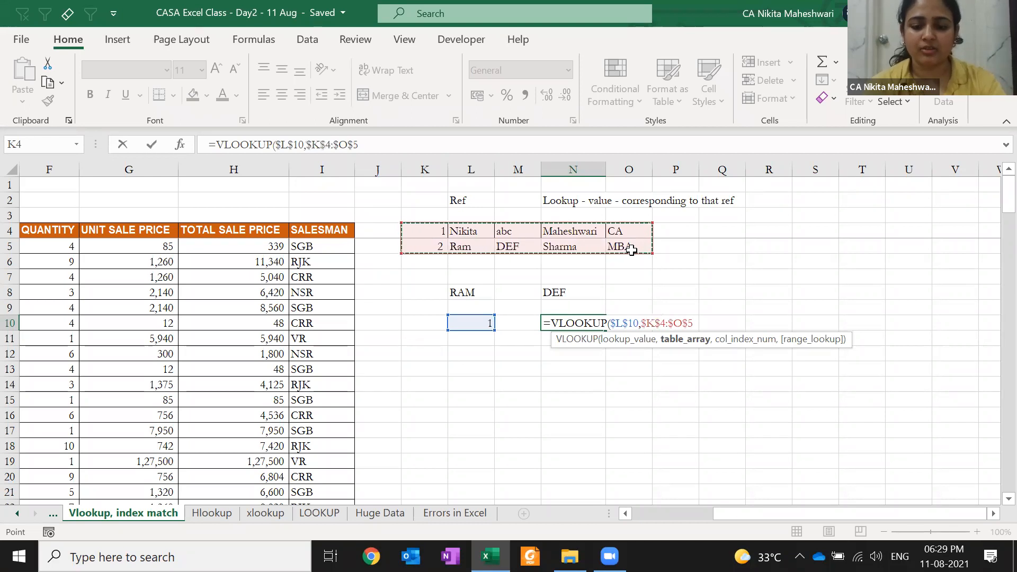
{"action": "type", "text": ","}
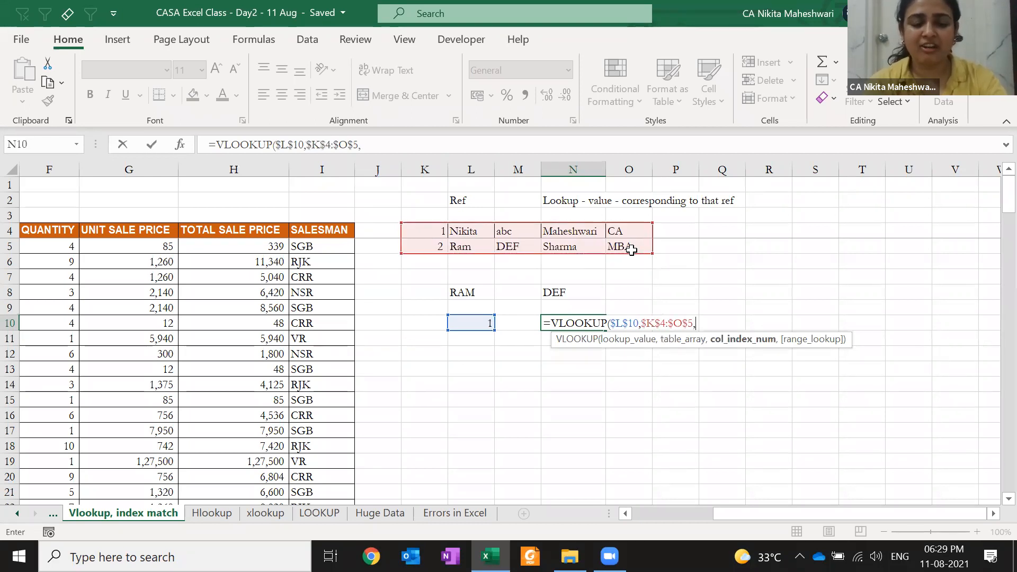
{"action": "type", "text": "2,0)"}
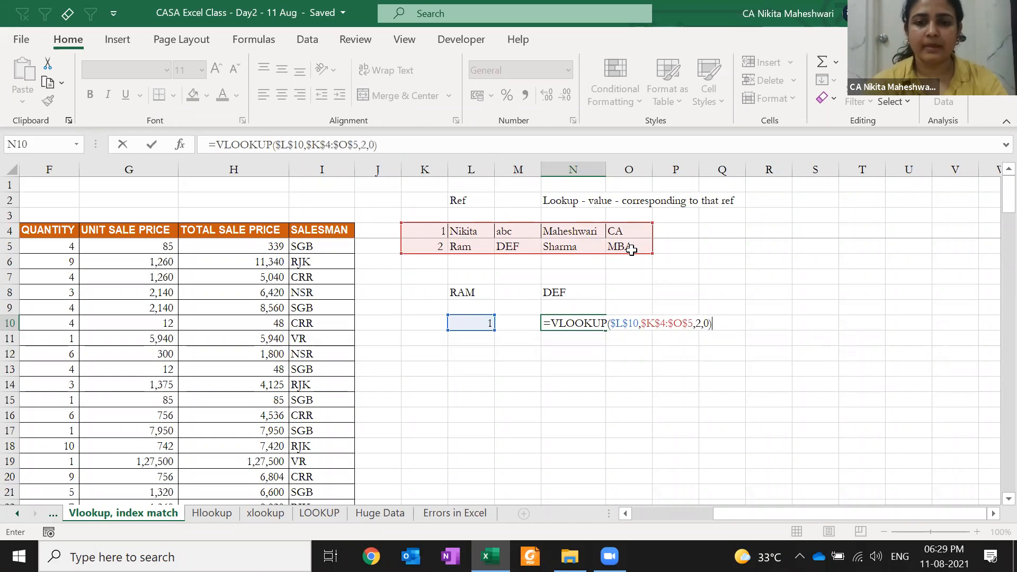
{"action": "key", "text": "Return"}
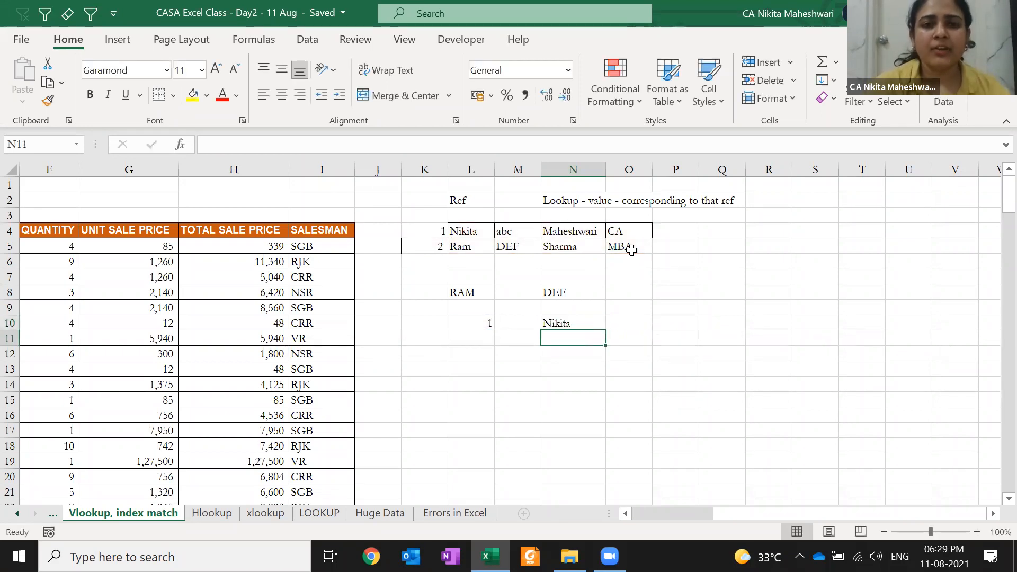
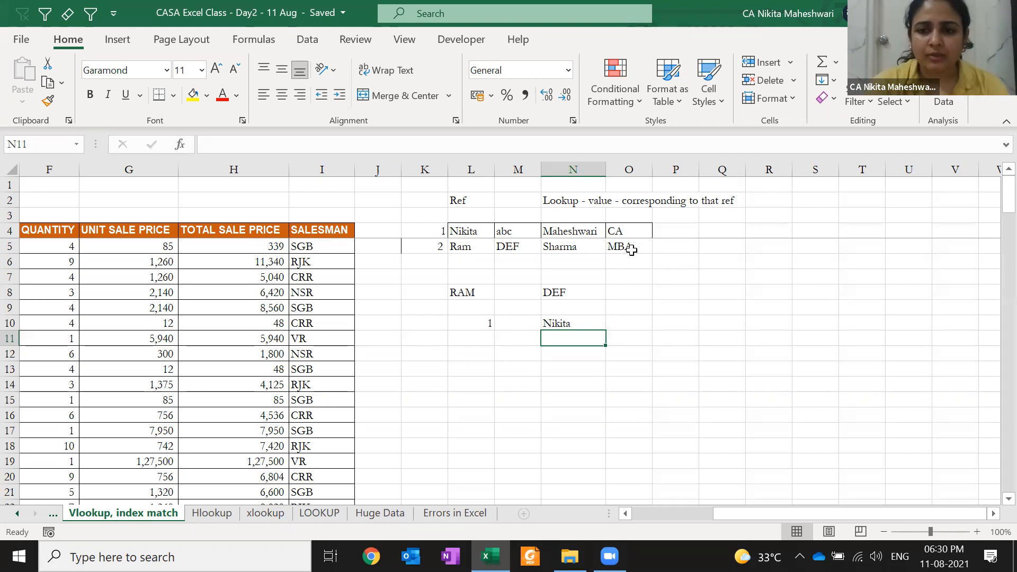
- Insert blank columns before the K2:P12 lookup table, shifting it to column S
{"action": "left_click_drag", "start_coordinate": [413, 197], "coordinate": [658, 348]}
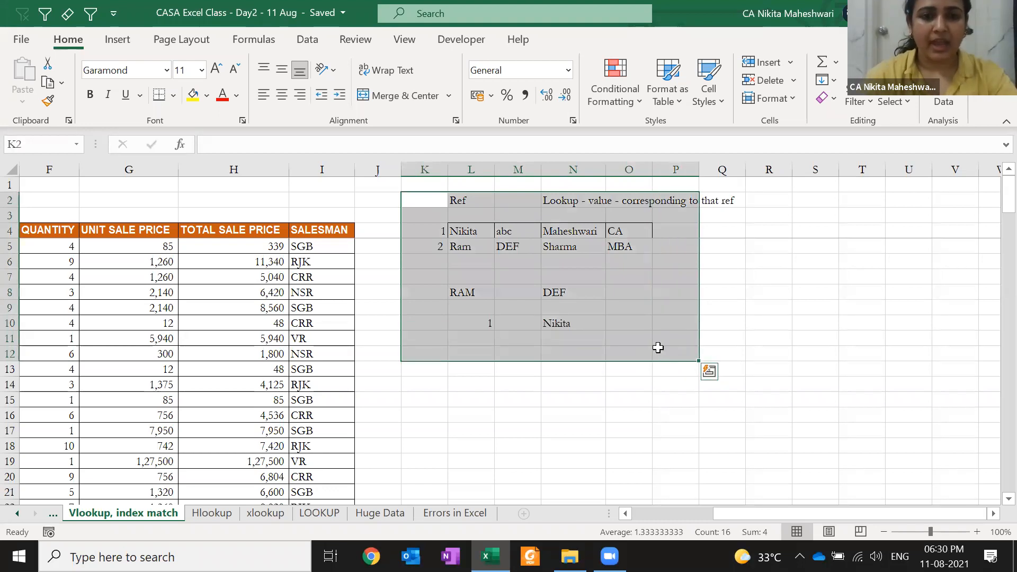
{"action": "key", "text": "shift+BackSpace"}
{"action": "key", "text": "ctrl+space"}
{"action": "key", "text": "ctrl+shift+plus"}
{"action": "key", "text": "ctrl+shift+plus"}
{"action": "key", "text": "ctrl+shift+plus"}
{"action": "key", "text": "ctrl+shift+plus"}
{"action": "key", "text": "ctrl+shift+plus"}
{"action": "key", "text": "ctrl+shift+plus"}
{"action": "key", "text": "ctrl+shift+plus"}
{"action": "key", "text": "Right"}
{"action": "key", "text": "Right"}
{"action": "key", "text": "Right"}
{"action": "key", "text": "Right"}
{"action": "key", "text": "Right"}
{"action": "key", "text": "Right"}
{"action": "key", "text": "Right"}
{"action": "key", "text": "Right"}
{"action": "key", "text": "Right"}
{"action": "key", "text": "Right"}
{"action": "key", "text": "Right"}
{"action": "key", "text": "Right"}
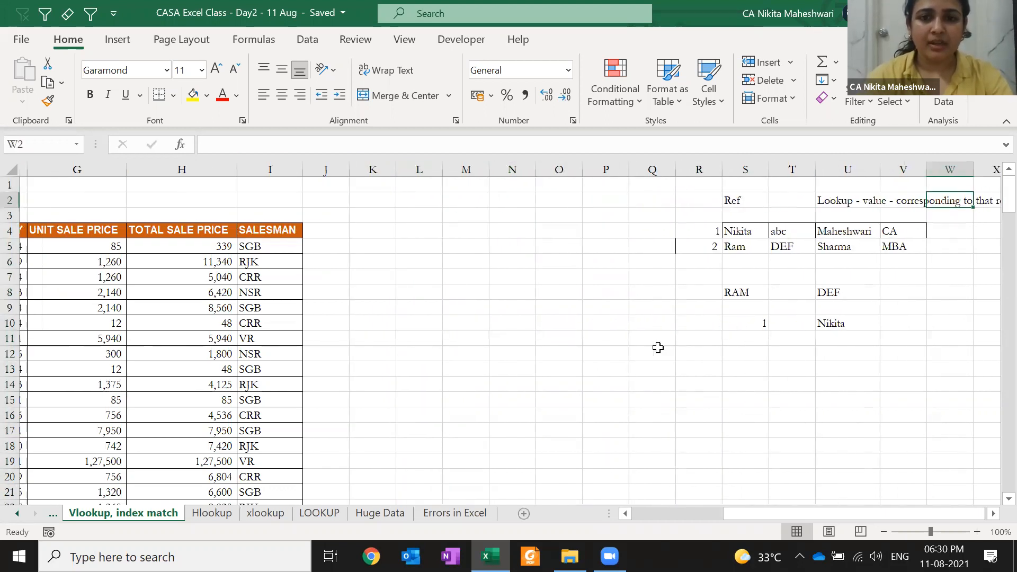
{"action": "key", "text": "Right"}
{"action": "key", "text": "Right"}
{"action": "key", "text": "Right"}
{"action": "key", "text": "Right"}
{"action": "key", "text": "Right"}
- Check that the U8 VLOOKUP still returns DEF, then insert and undo a column at T
{"action": "left_click", "coordinate": [614, 291]}
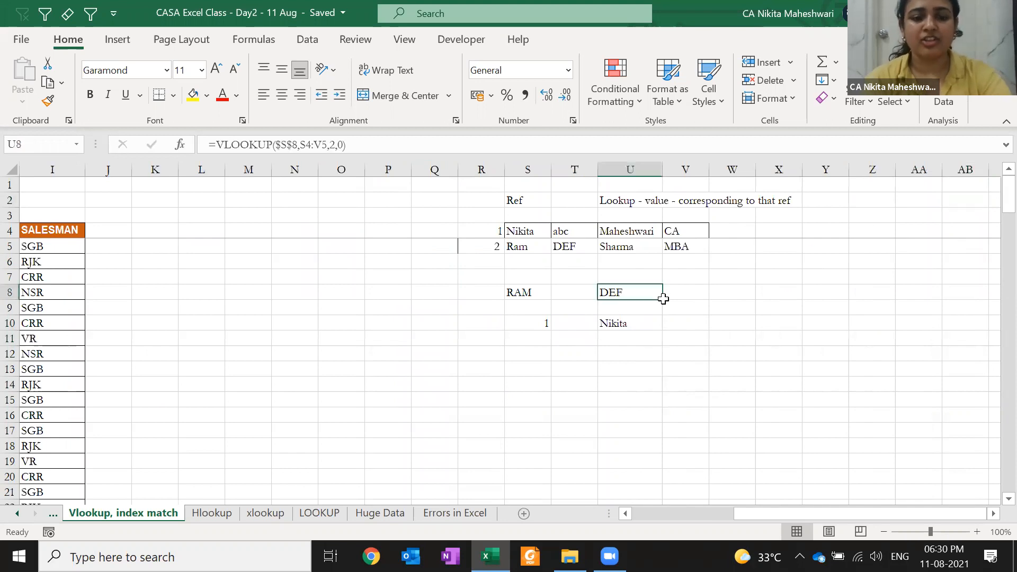
{"action": "key", "text": "F2"}
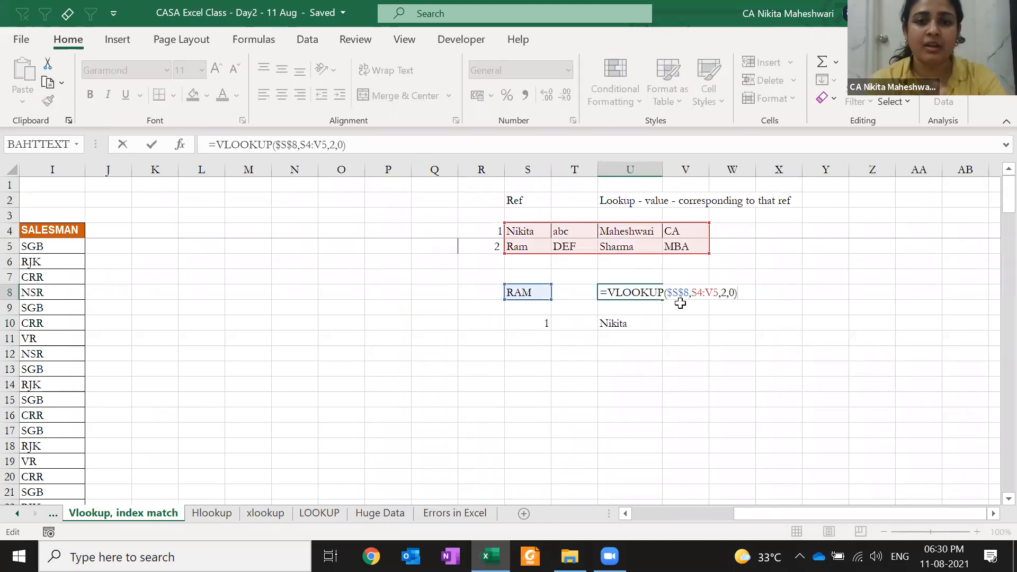
{"action": "key", "text": "Escape"}
{"action": "key", "text": "Left"}
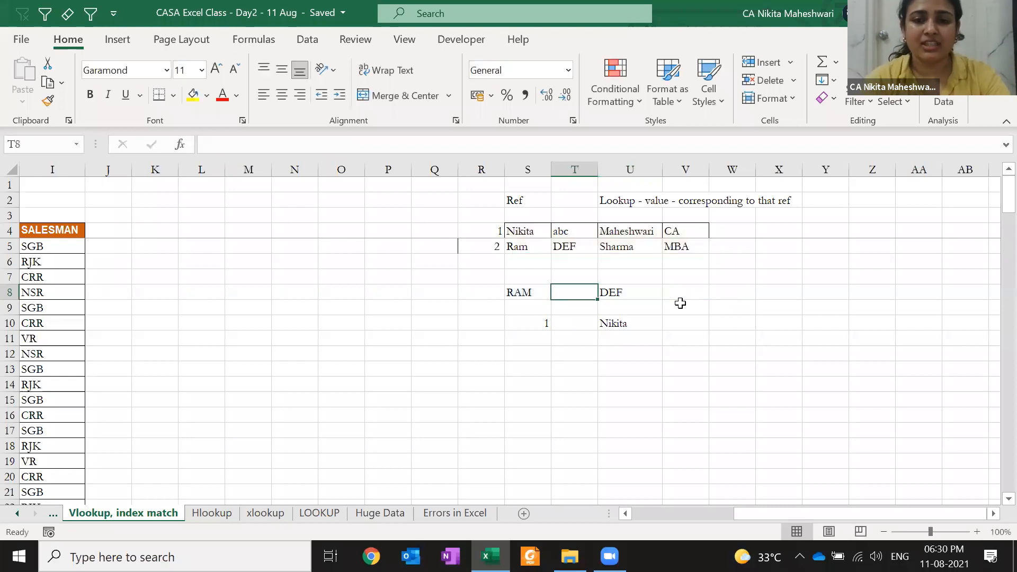
{"action": "key", "text": "ctrl+space"}
{"action": "key", "text": "ctrl+shift+plus"}
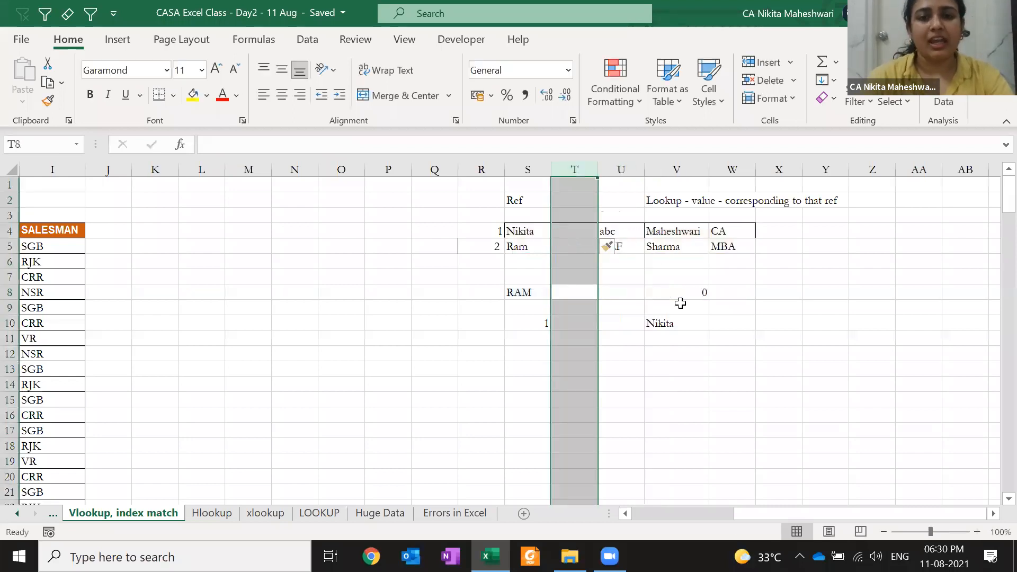
{"action": "key", "text": "ctrl+z"}
{"action": "key", "text": "Left"}
{"action": "key", "text": "Left"}
{"action": "key", "text": "Left"}
{"action": "key", "text": "Left"}
{"action": "key", "text": "Left"}
{"action": "key", "text": "Left"}
{"action": "key", "text": "Left"}
{"action": "key", "text": "Left"}
{"action": "key", "text": "Left"}
{"action": "key", "text": "Left"}
{"action": "key", "text": "Left"}
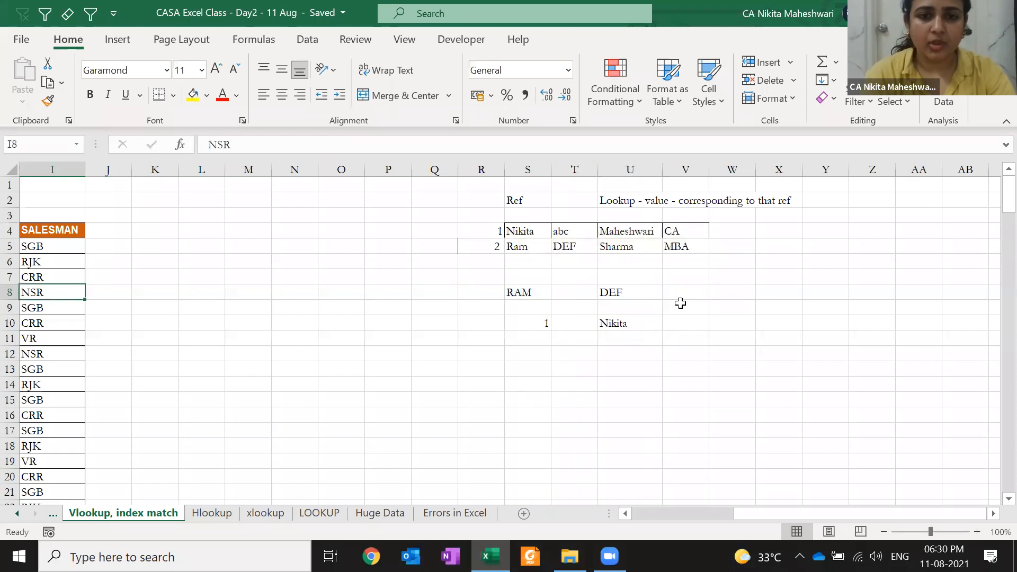
{"action": "key", "text": "Right"}
{"action": "key", "text": "Right"}
{"action": "key", "text": "Right"}
{"action": "key", "text": "Right"}
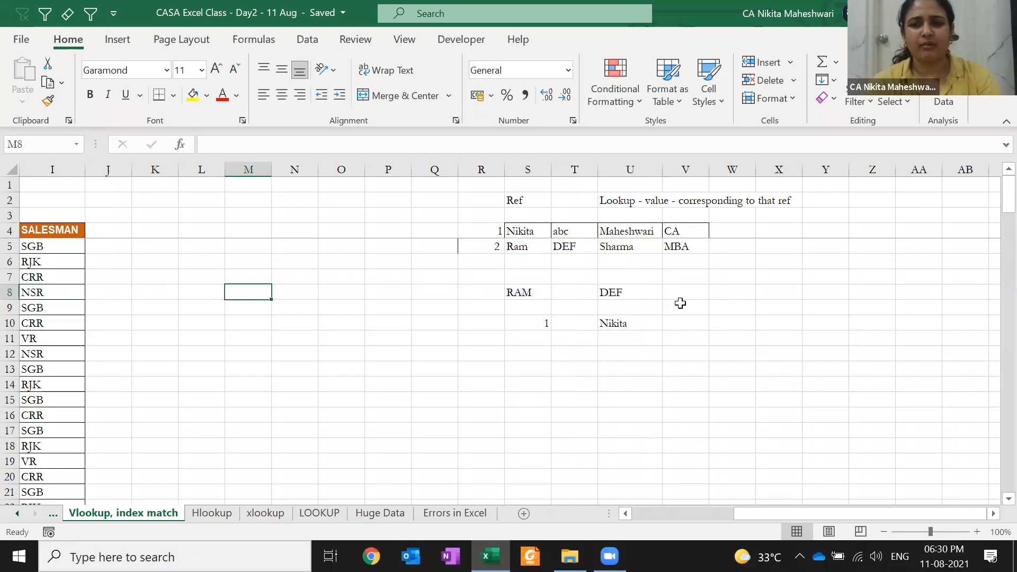
{"action": "key", "text": "ctrl+Left"}
{"action": "key", "text": "ctrl+Left"}
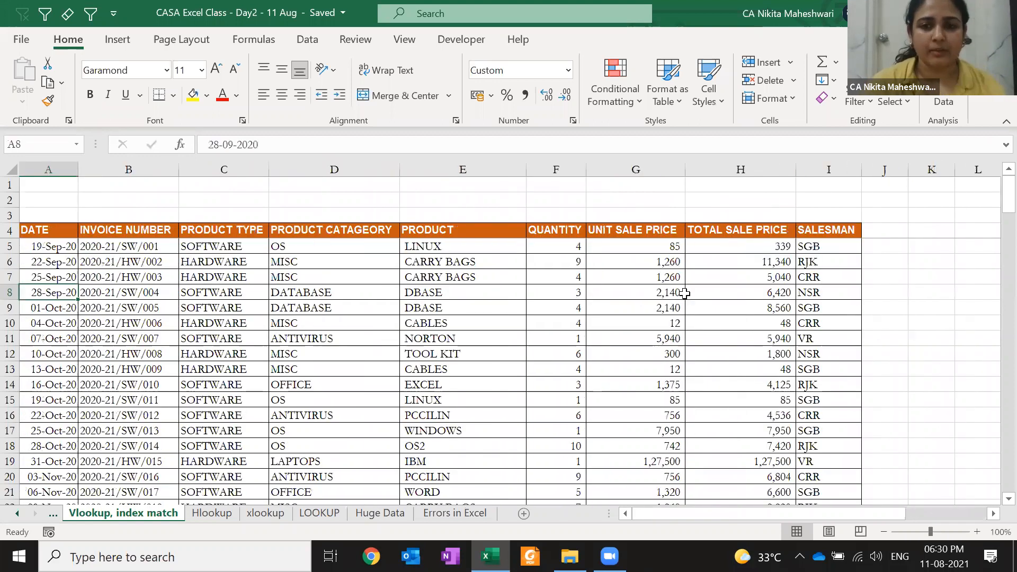
- Select and copy the INVOICE NUMBER column B4:B146
{"action": "left_click", "coordinate": [460, 249]}
{"action": "key", "text": "Left"}
{"action": "key", "text": "Left"}
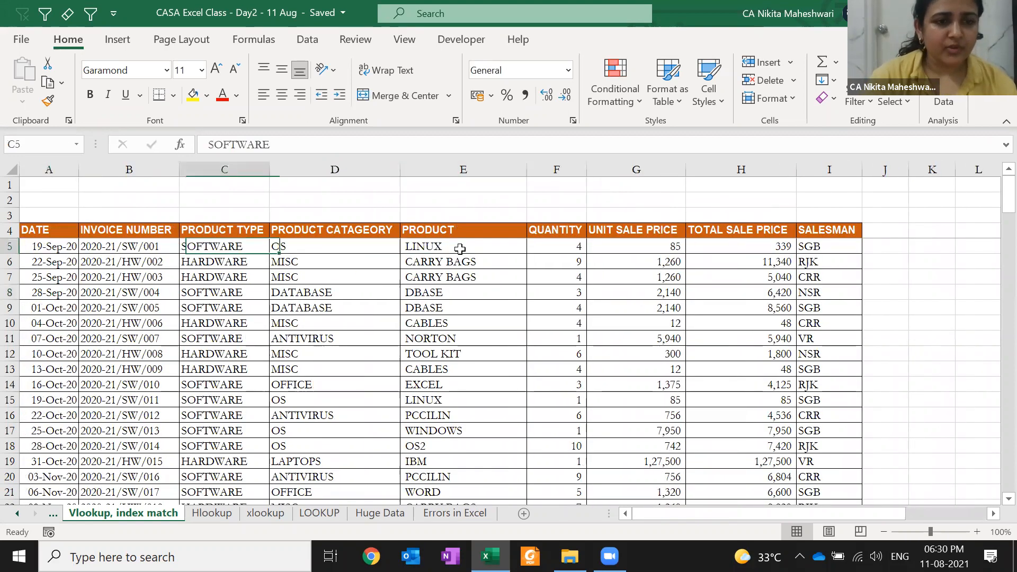
{"action": "key", "text": "Left"}
{"action": "key", "text": "Up"}
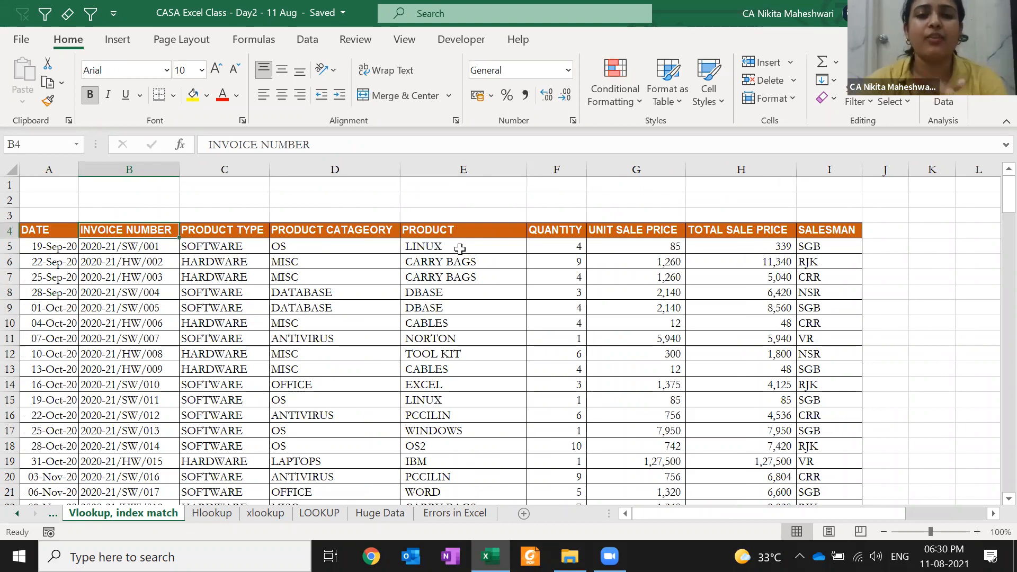
{"action": "key", "text": "ctrl+shift+Down"}
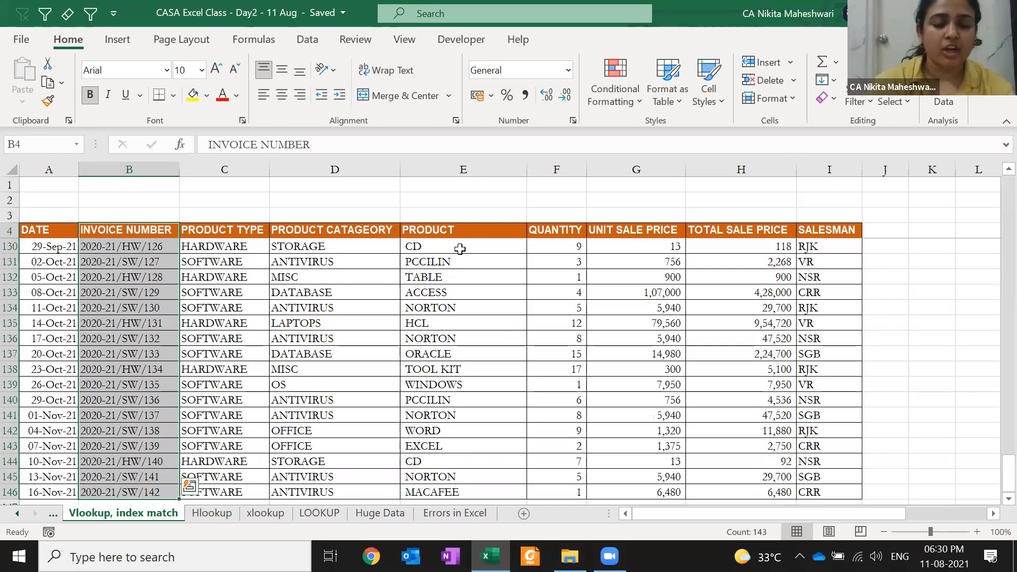
{"action": "key", "text": "ctrl+c"}
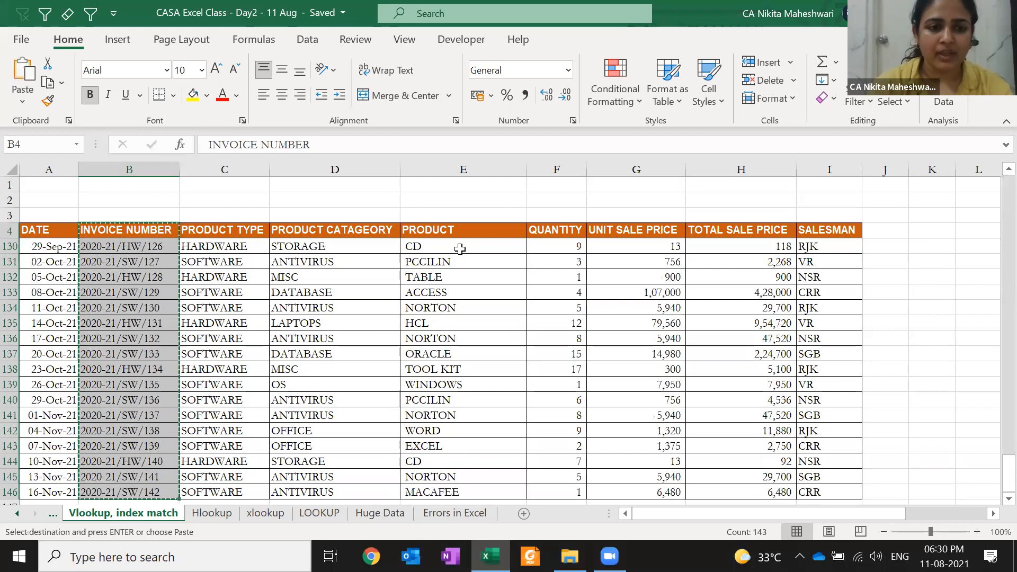
- Paste the invoice numbers into A1 of a new Book1 workbook and return to CASA
{"action": "key", "text": "ctrl+n"}
{"action": "key", "text": "ctrl+v"}
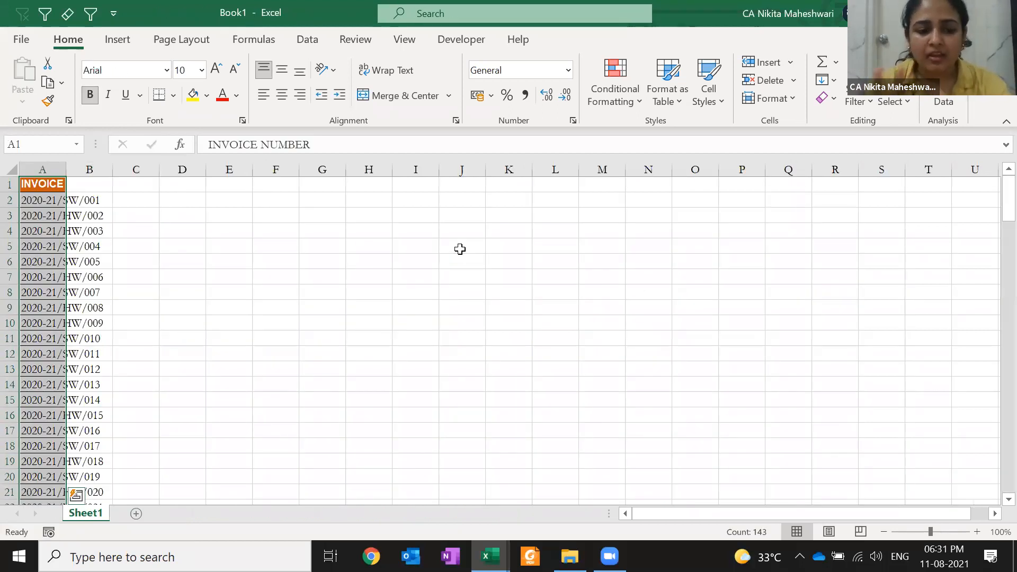
{"action": "key", "text": "alt+Tab"}
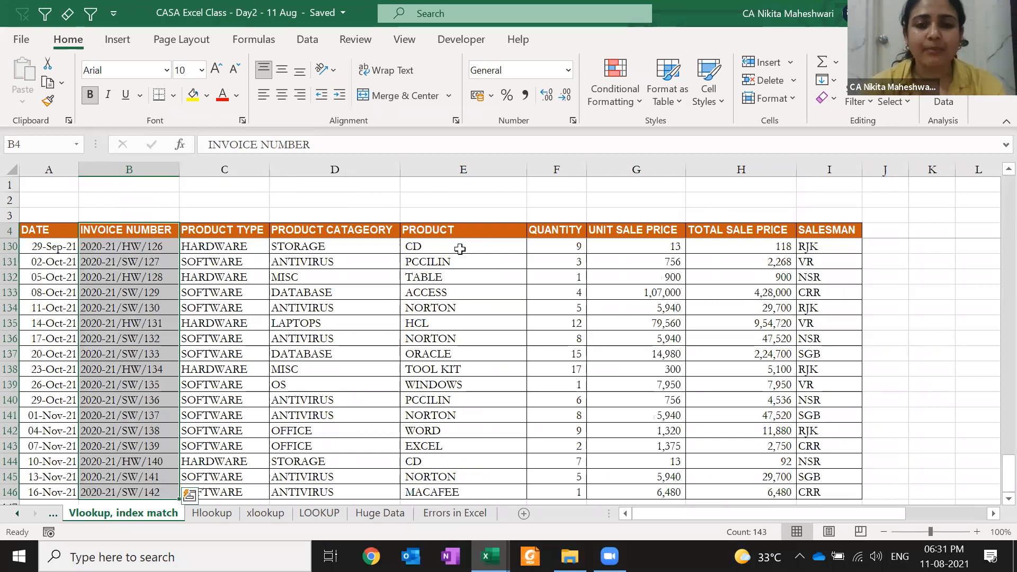
- Open the Duplicate Values highlight rule and cancel it without applying any formatting
{"action": "left_click", "coordinate": [614, 92]}
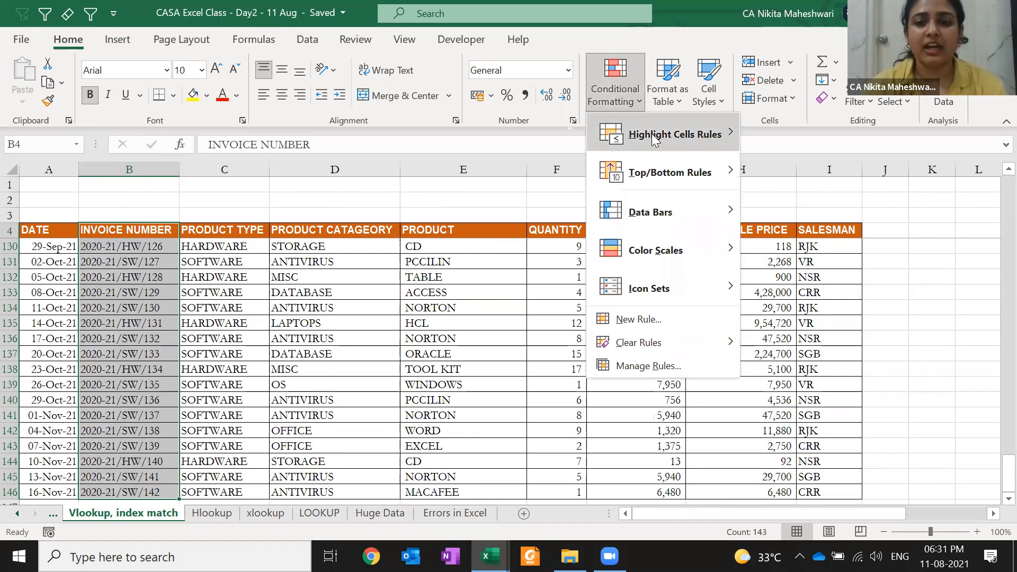
{"action": "mouse_move", "coordinate": [655, 138]}
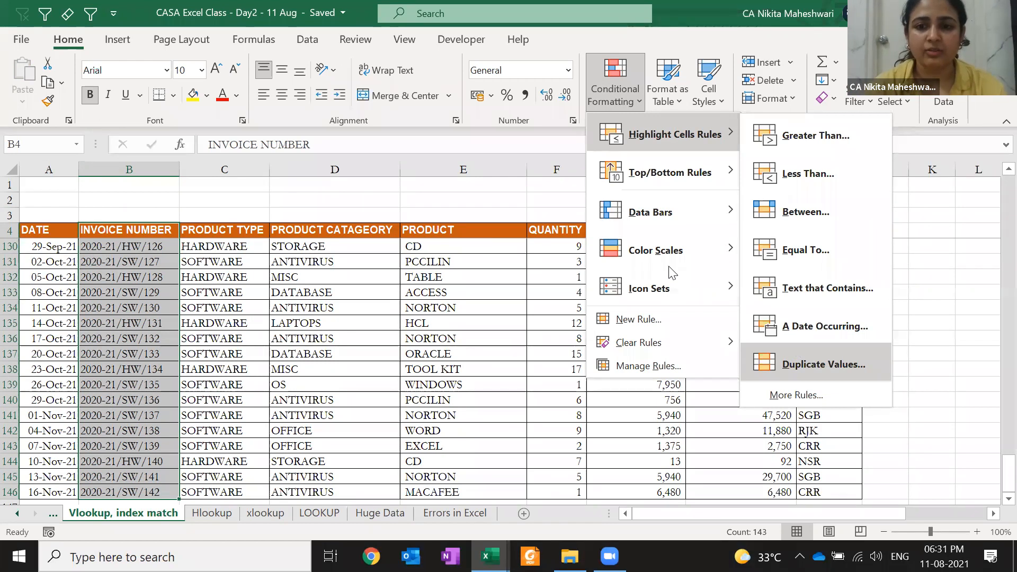
{"action": "left_click", "coordinate": [775, 374]}
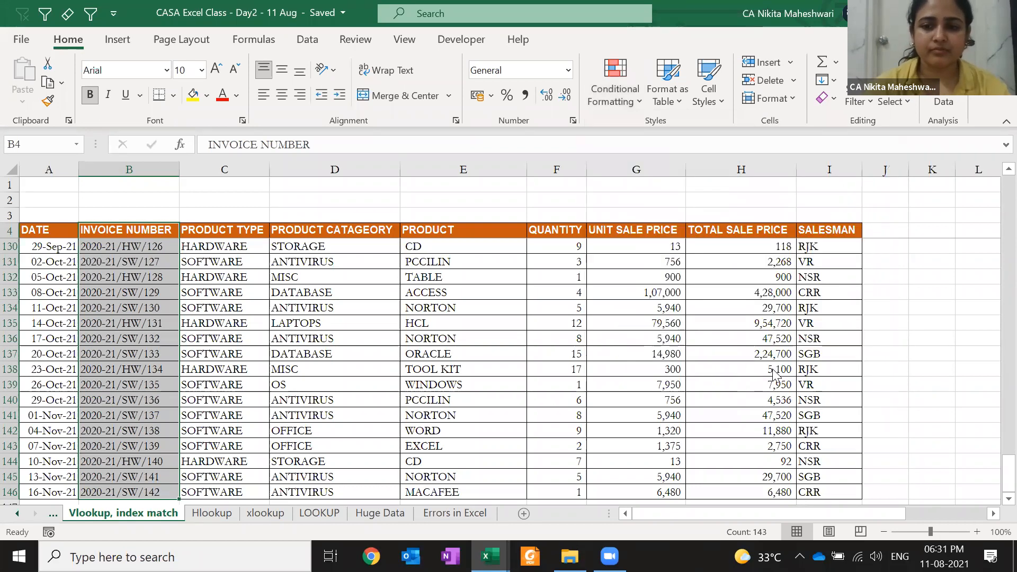
{"action": "left_click", "coordinate": [582, 316]}
- Reselect the invoice numbers B4:B146 and switch to the Book1 workbook
{"action": "key", "text": "Left"}
{"action": "key", "text": "Left"}
{"action": "key", "text": "Left"}
{"action": "key", "text": "Left"}
{"action": "key", "text": "Left"}
{"action": "key", "text": "ctrl+Up"}
{"action": "key", "text": "Right"}
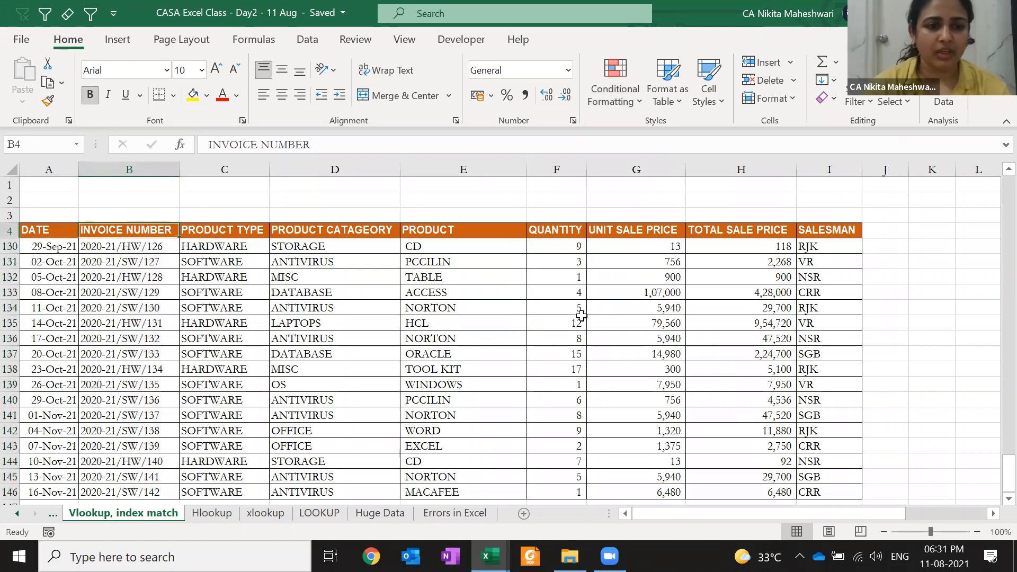
{"action": "key", "text": "ctrl+shift+Down"}
{"action": "key", "text": "alt+Tab"}
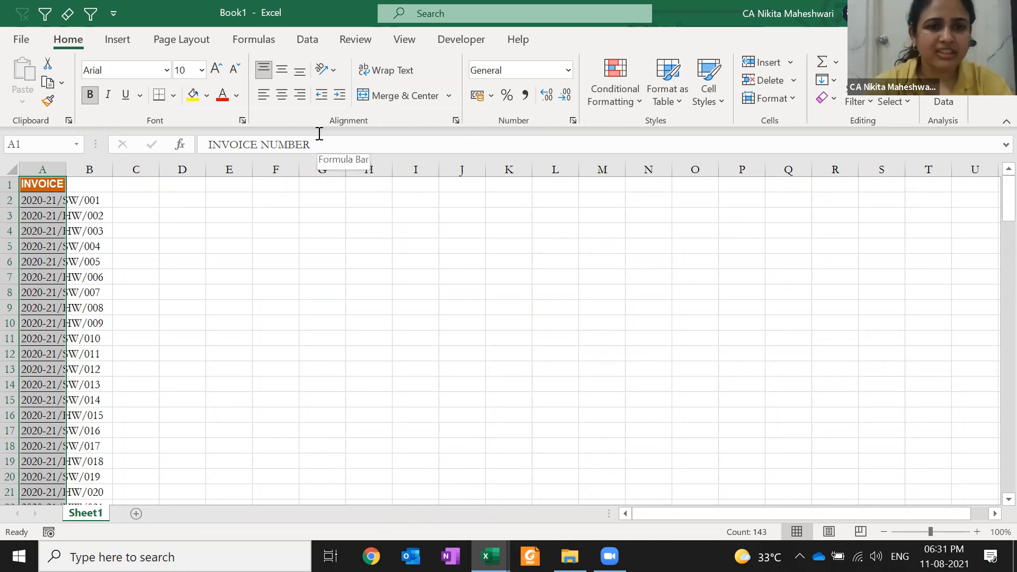
- Select the invoice list A1:A143 in Book1 and show the Data tab tools
{"action": "left_click", "coordinate": [320, 215]}
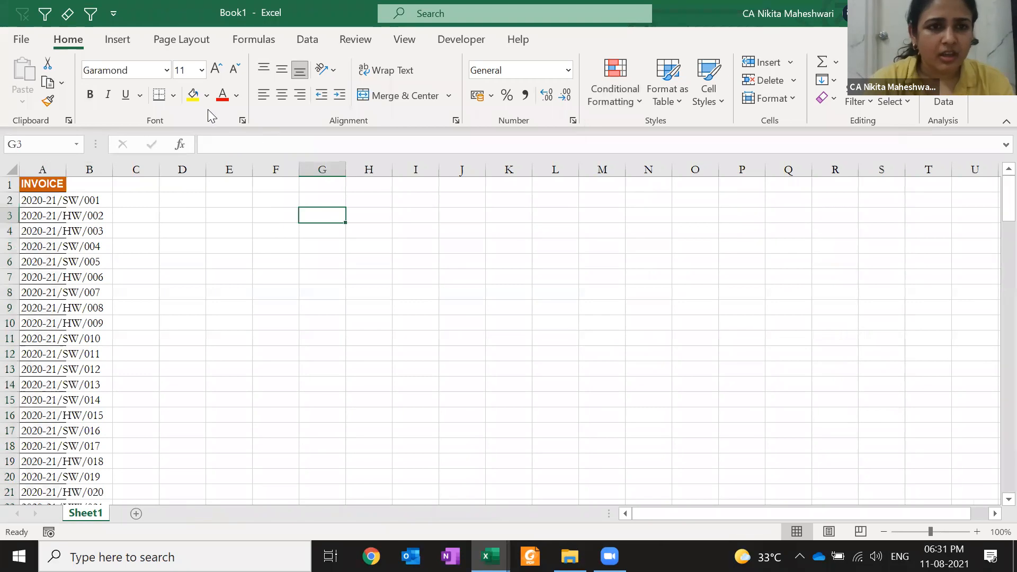
{"action": "left_click", "coordinate": [433, 77]}
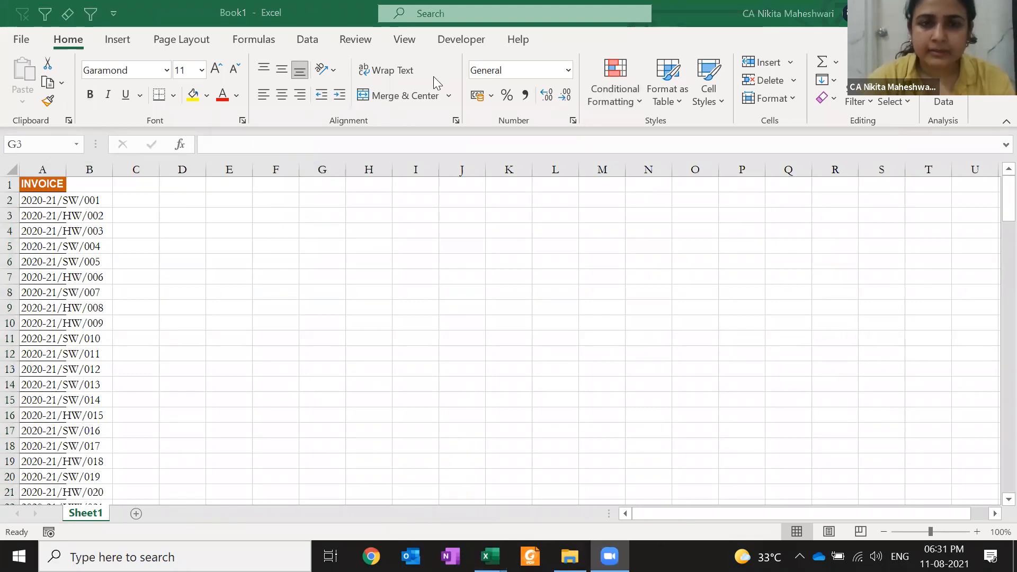
{"action": "left_click", "coordinate": [284, 41]}
{"action": "key", "text": "ctrl+Home"}
{"action": "key", "text": "ctrl+shift+Down"}
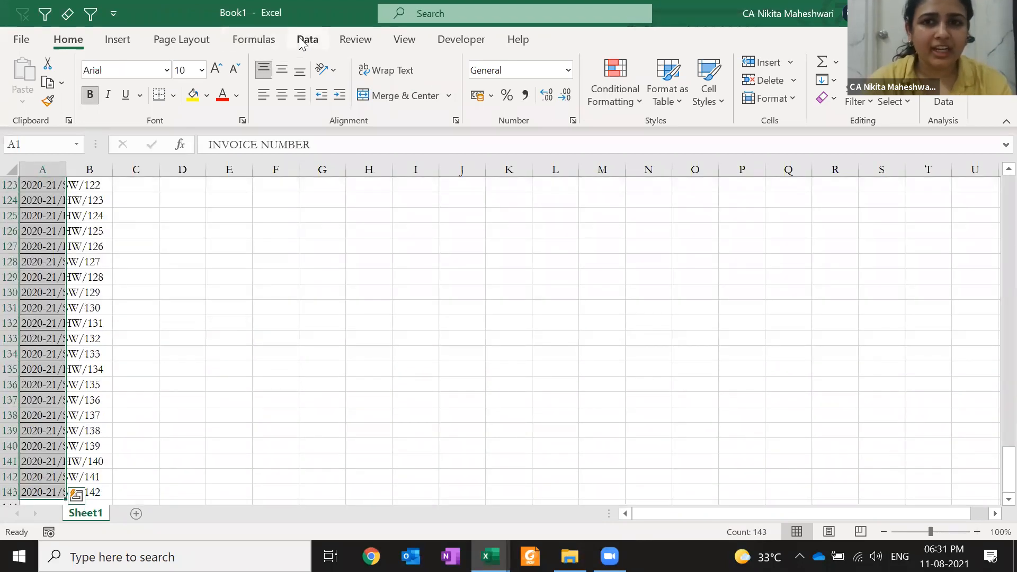
{"action": "left_click", "coordinate": [307, 40]}
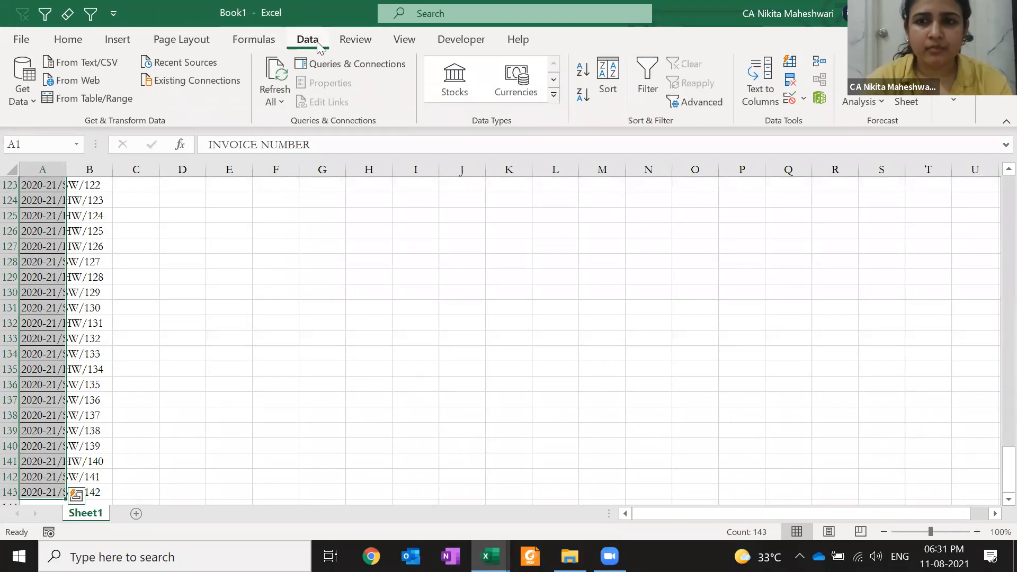
{"action": "left_click", "coordinate": [275, 39]}
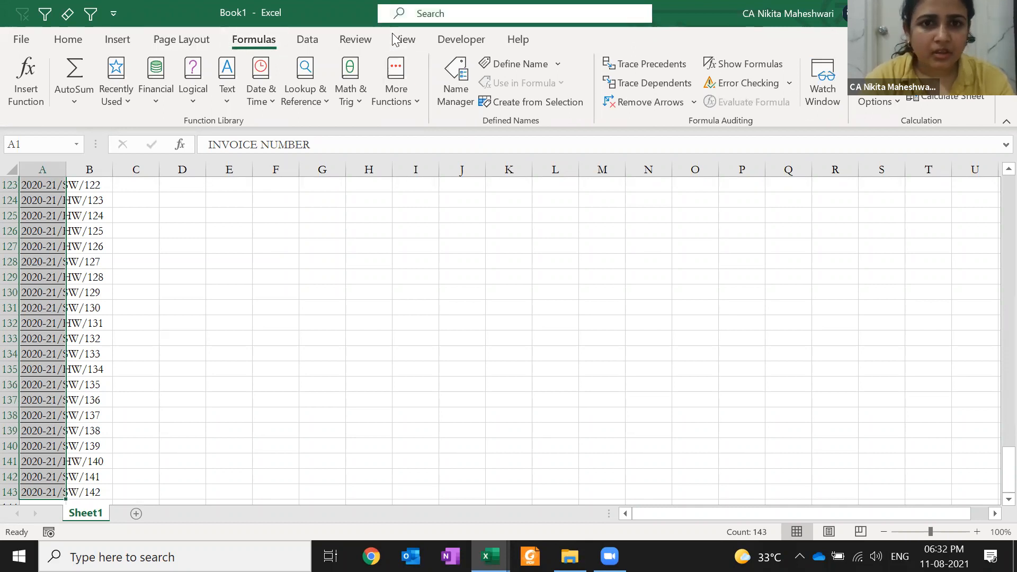
{"action": "left_click", "coordinate": [307, 39]}
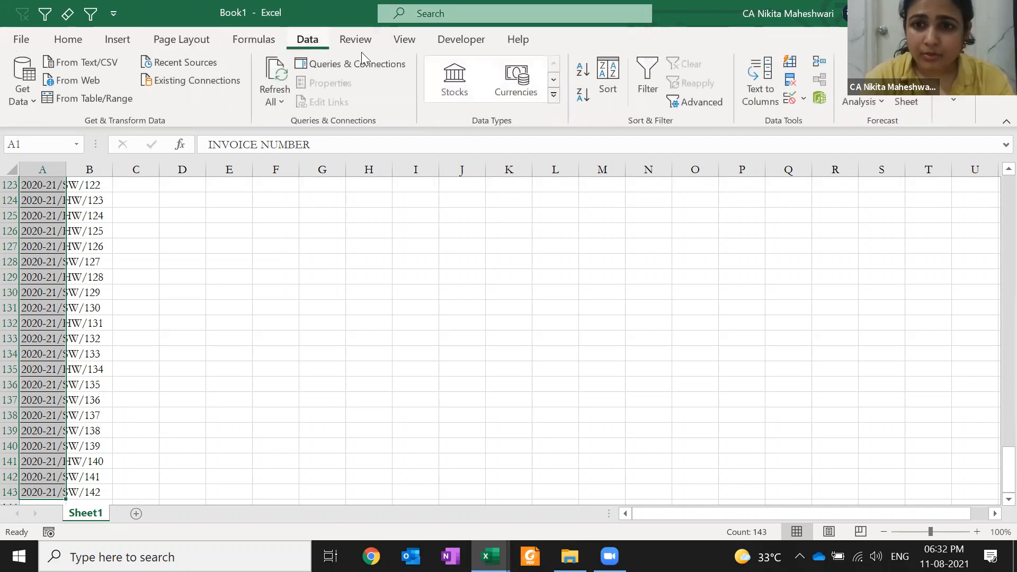
- Run Remove Duplicates on INVOICE NUMBER and acknowledge 'No duplicate values found'
{"action": "left_click", "coordinate": [791, 80]}
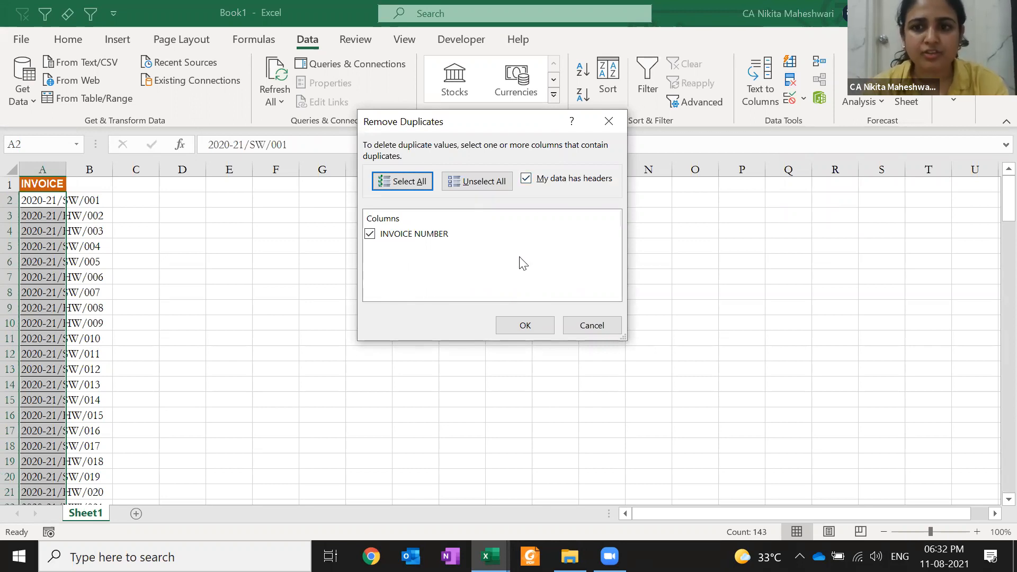
{"action": "left_click", "coordinate": [524, 327]}
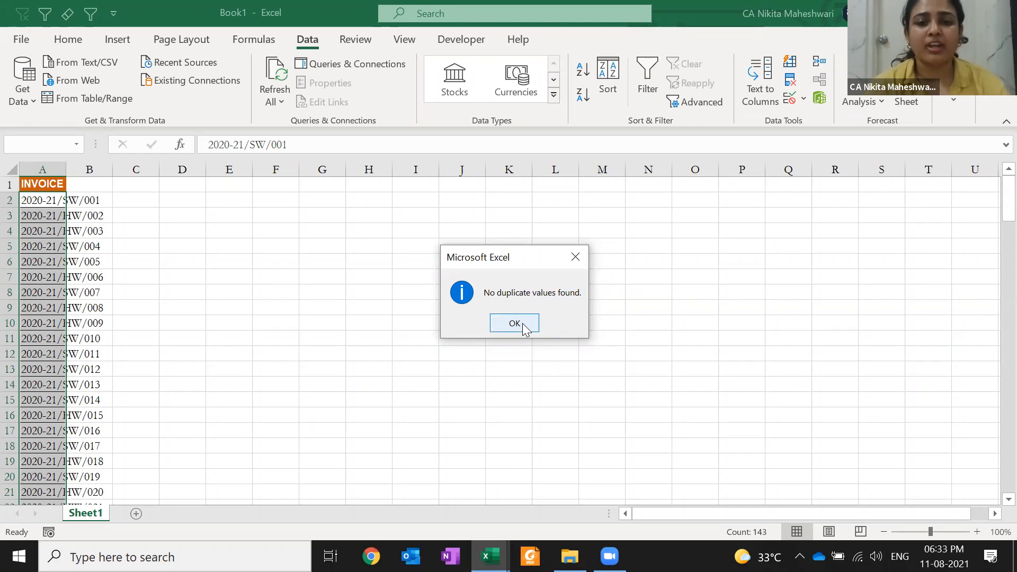
{"action": "left_click", "coordinate": [522, 325]}
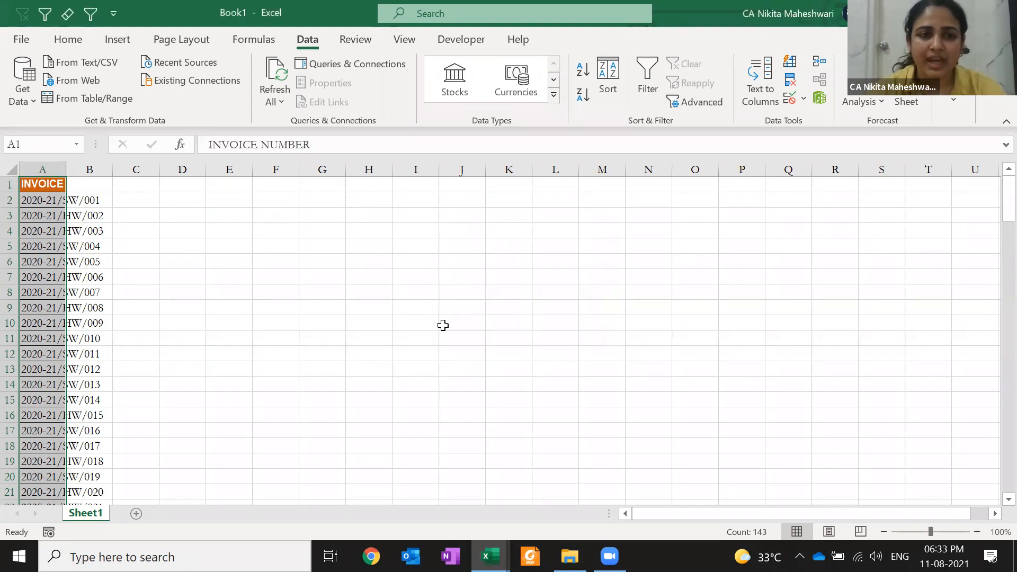
{"action": "left_click", "coordinate": [443, 325]}
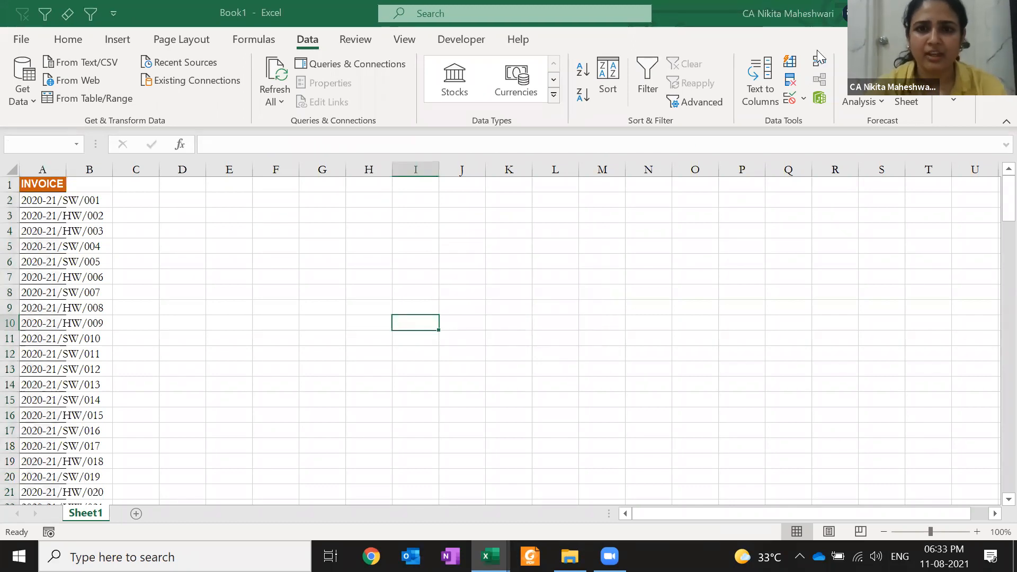
- Close Book1 with Don't Save and pick a cell in the CASA Excel Class sales table
{"action": "key", "text": "ctrl+w"}
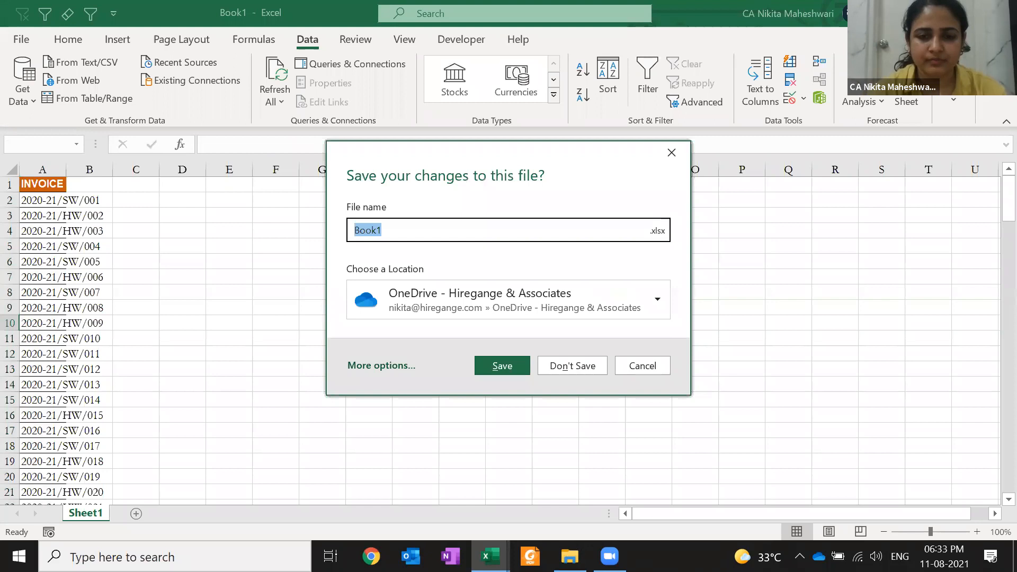
{"action": "type", "text": "n"}
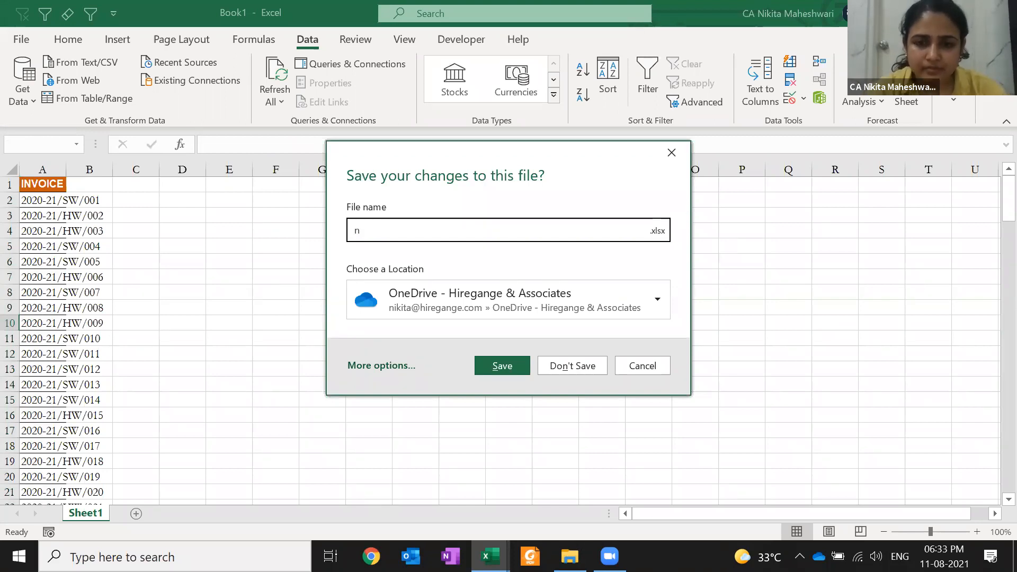
{"action": "left_click", "coordinate": [568, 366]}
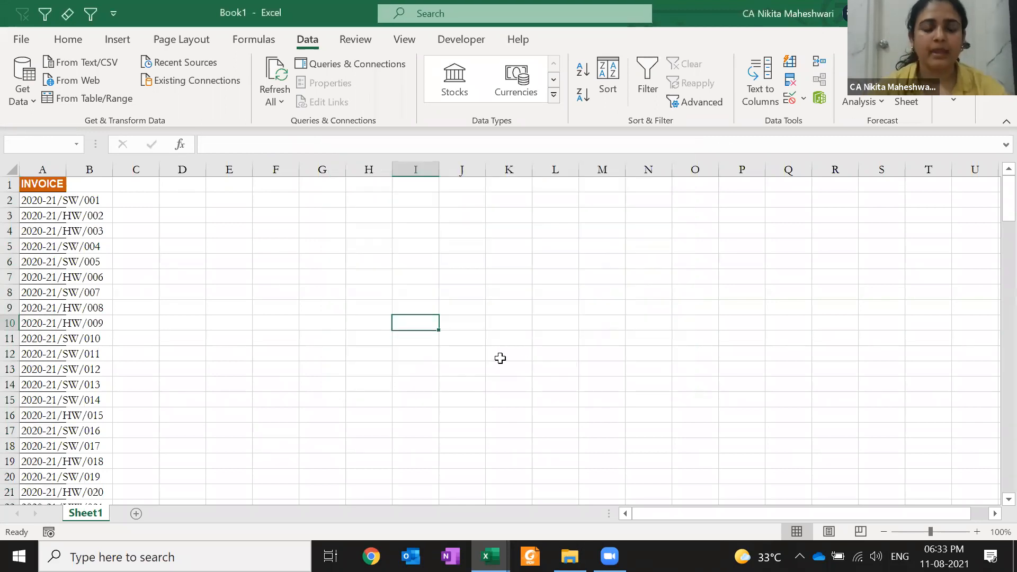
{"action": "left_click", "coordinate": [500, 360]}
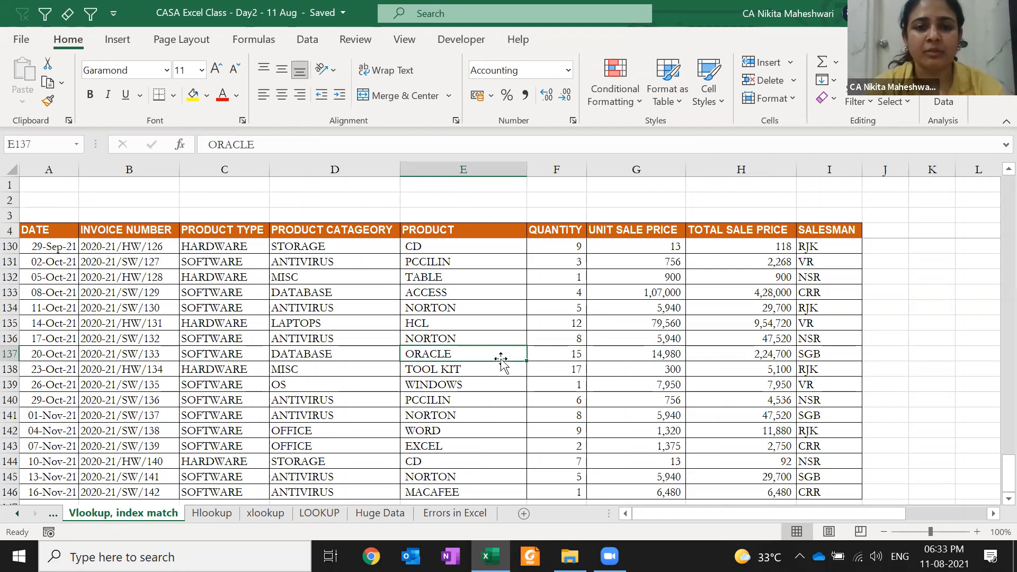
- Select the sales table A4:I146, turn on filtering and open the INVOICE NUMBER filter
{"action": "key", "text": "ctrl+Up"}
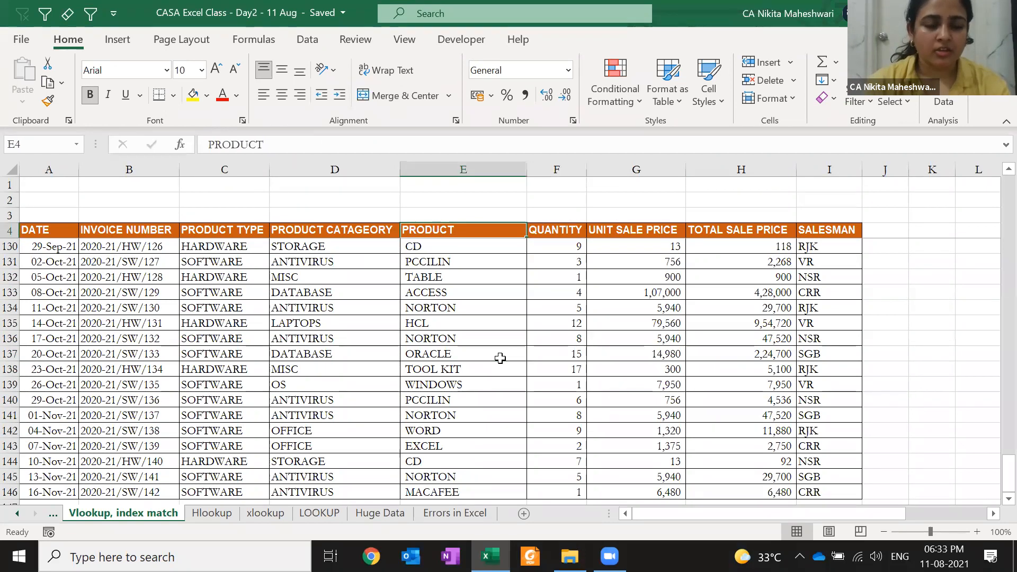
{"action": "key", "text": "Left"}
{"action": "key", "text": "Left"}
{"action": "key", "text": "Left"}
{"action": "key", "text": "Right"}
{"action": "key", "text": "Left"}
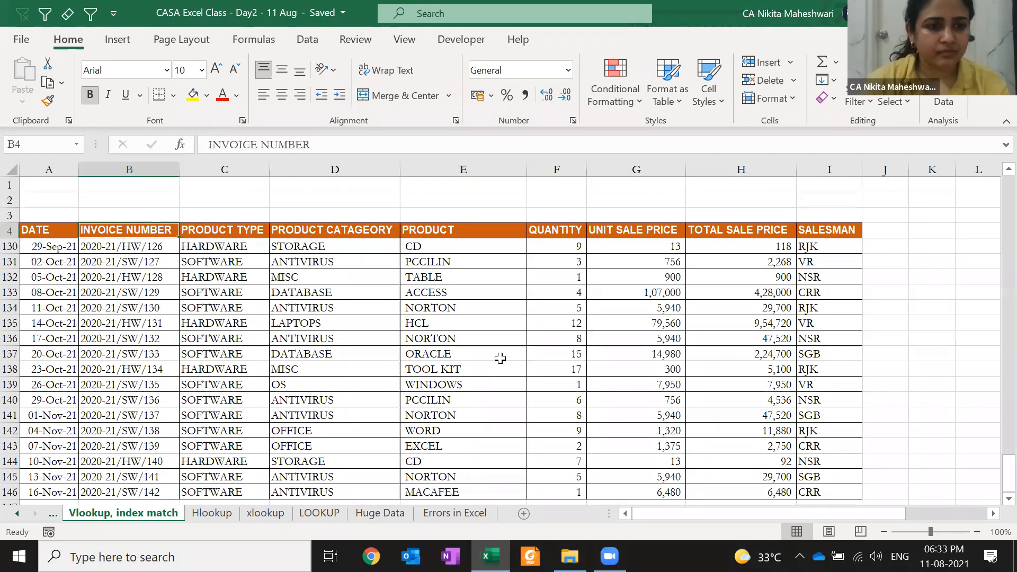
{"action": "key", "text": "Down"}
{"action": "key", "text": "Down"}
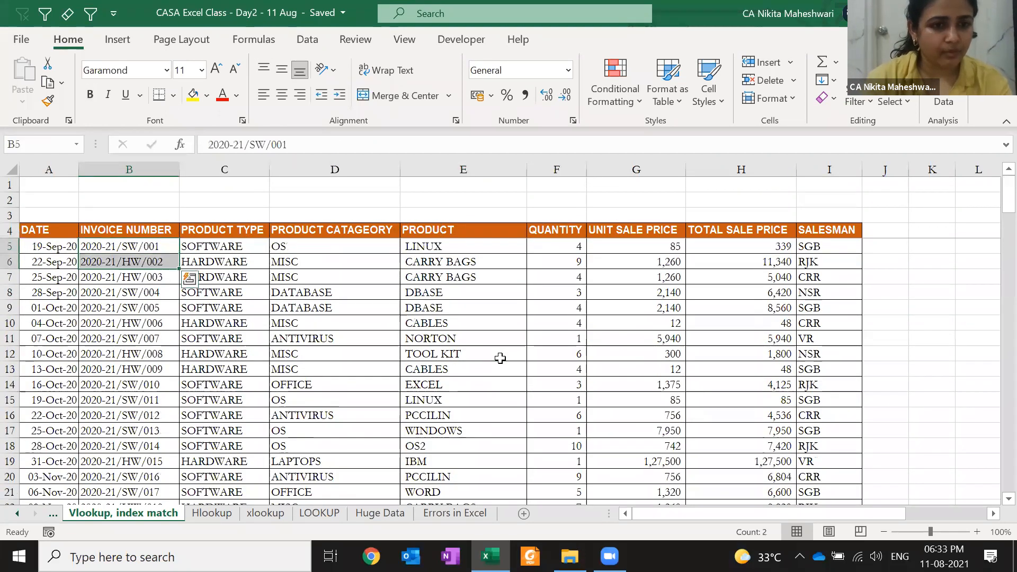
{"action": "key", "text": "Up"}
{"action": "key", "text": "Up"}
{"action": "key", "text": "Left"}
{"action": "key", "text": "ctrl+shift+Down"}
{"action": "key", "text": "ctrl+shift+Right"}
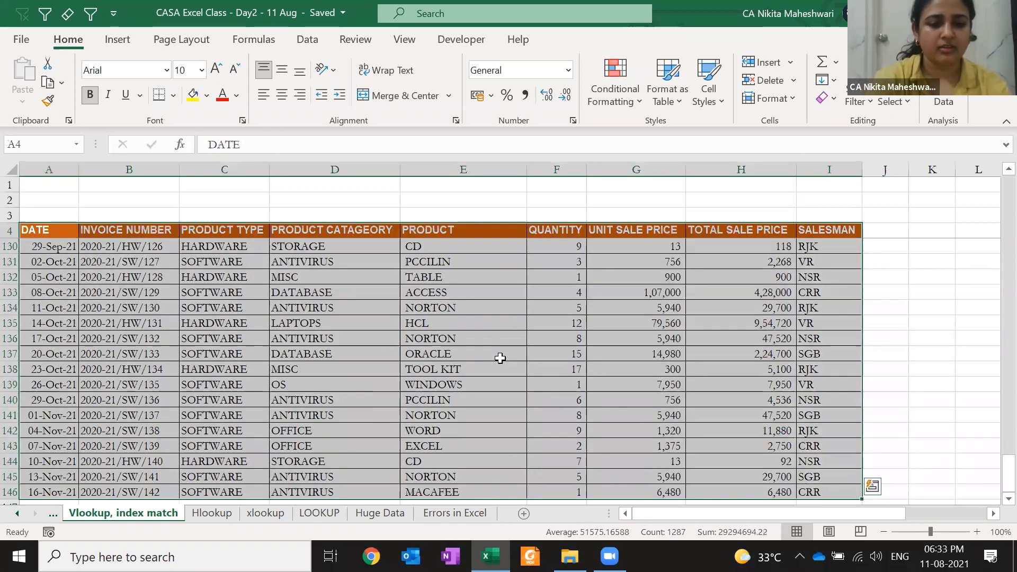
{"action": "key", "text": "alt+a"}
{"action": "key", "text": "t"}
{"action": "key", "text": "Right"}
{"action": "key", "text": "alt+Down"}
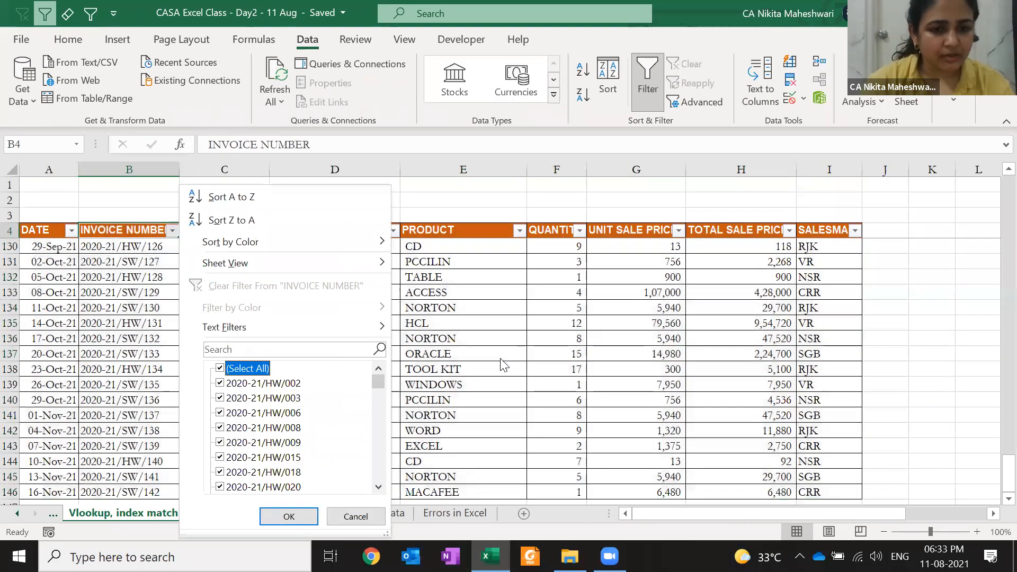
- Untick all invoice numbers and search the filter list for 'sw'
{"action": "key", "text": "Down"}
{"action": "key", "text": "space"}
{"action": "key", "text": "Page_Down"}
{"action": "key", "text": "Page_Down"}
{"action": "key", "text": "Page_Down"}
{"action": "key", "text": "Page_Down"}
{"action": "key", "text": "Page_Down"}
{"action": "key", "text": "Page_Down"}
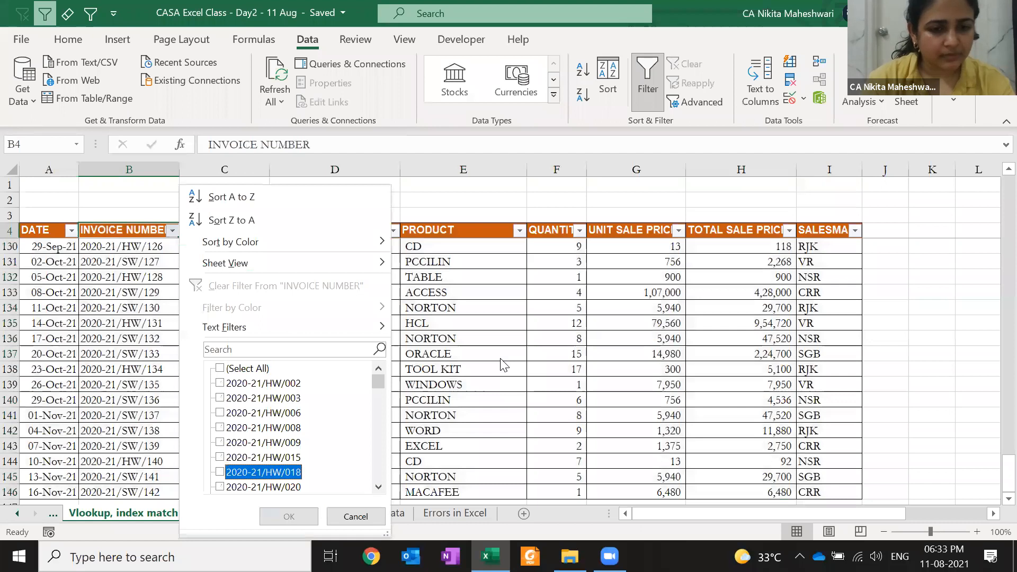
{"action": "key", "text": "Page_Down"}
{"action": "key", "text": "Page_Down"}
{"action": "key", "text": "Page_Down"}
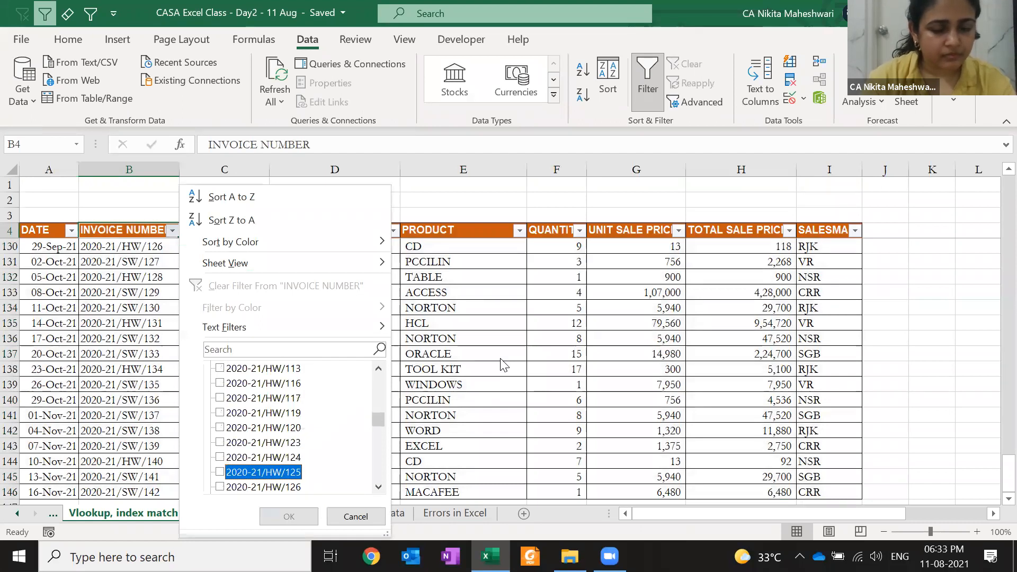
{"action": "key", "text": "Page_Up"}
{"action": "key", "text": "Page_Up"}
{"action": "key", "text": "Page_Up"}
{"action": "key", "text": "Page_Up"}
{"action": "key", "text": "Page_Up"}
{"action": "key", "text": "Page_Up"}
{"action": "key", "text": "Page_Up"}
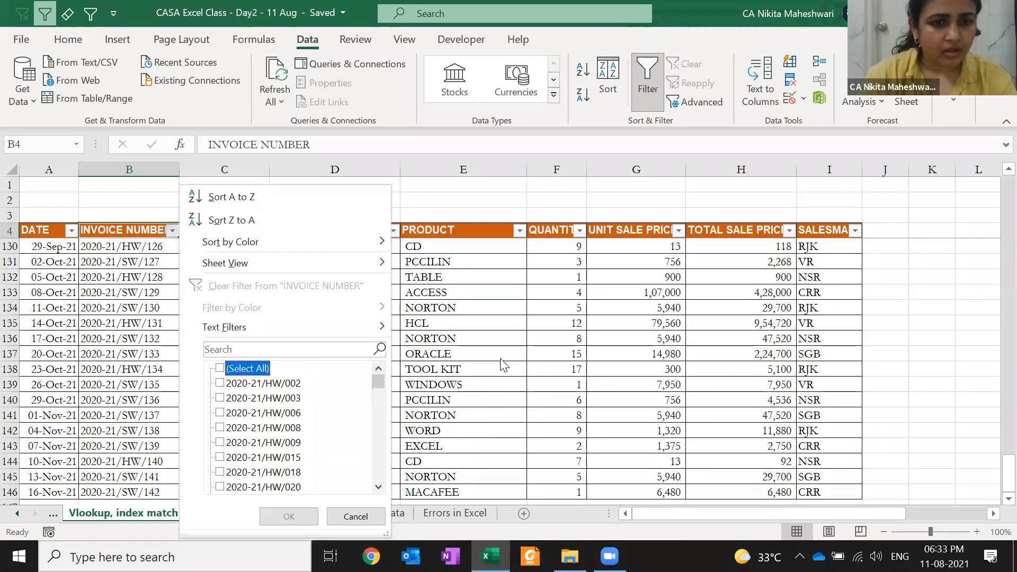
{"action": "key", "text": "Up"}
{"action": "type", "text": "sw"}
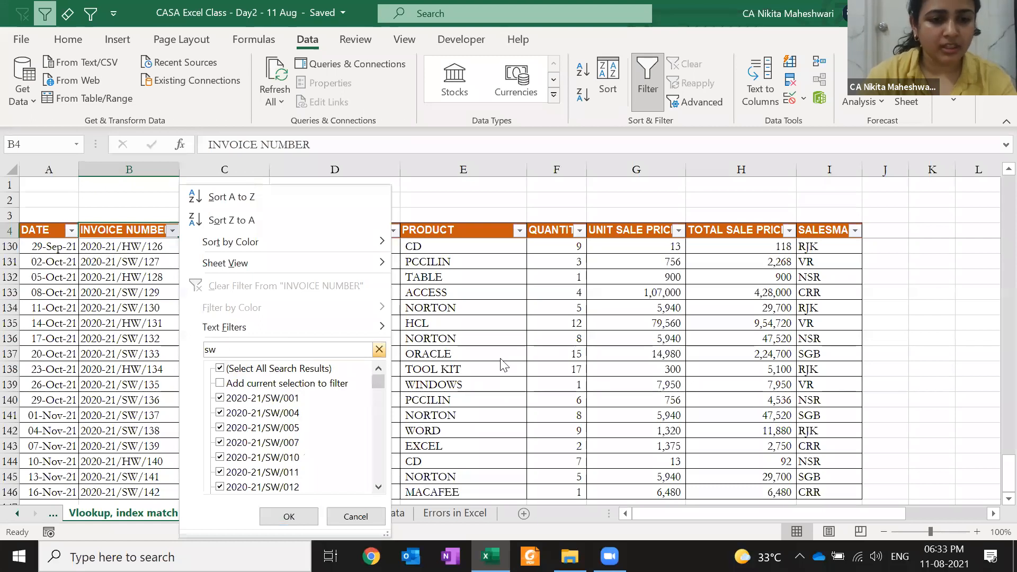
{"action": "key", "text": "Down"}
{"action": "key", "text": "Up"}
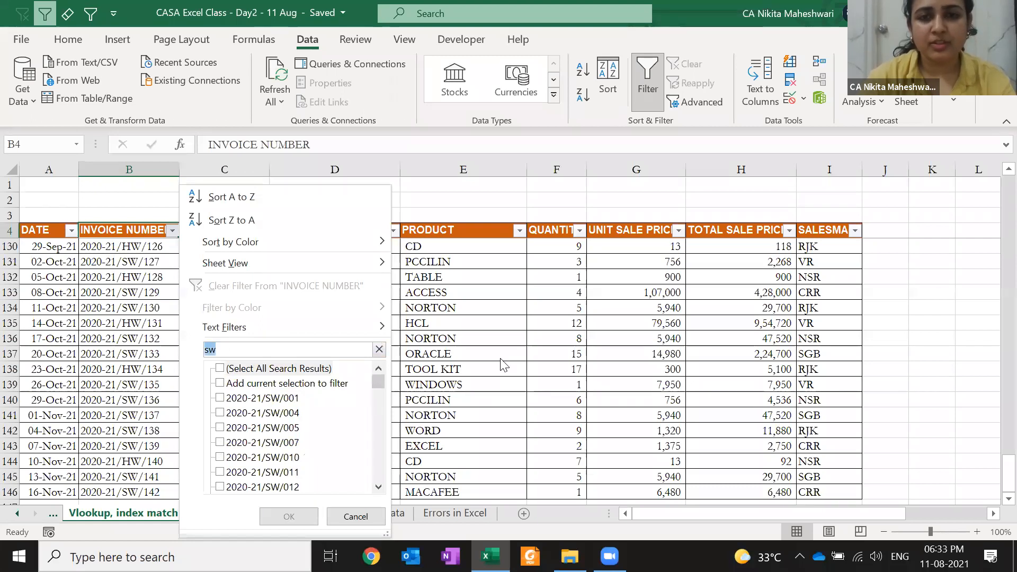
{"action": "key", "text": "Down"}
{"action": "key", "text": "Down"}
{"action": "key", "text": "Down"}
{"action": "key", "text": "Up"}
{"action": "key", "text": "Up"}
{"action": "key", "text": "space"}
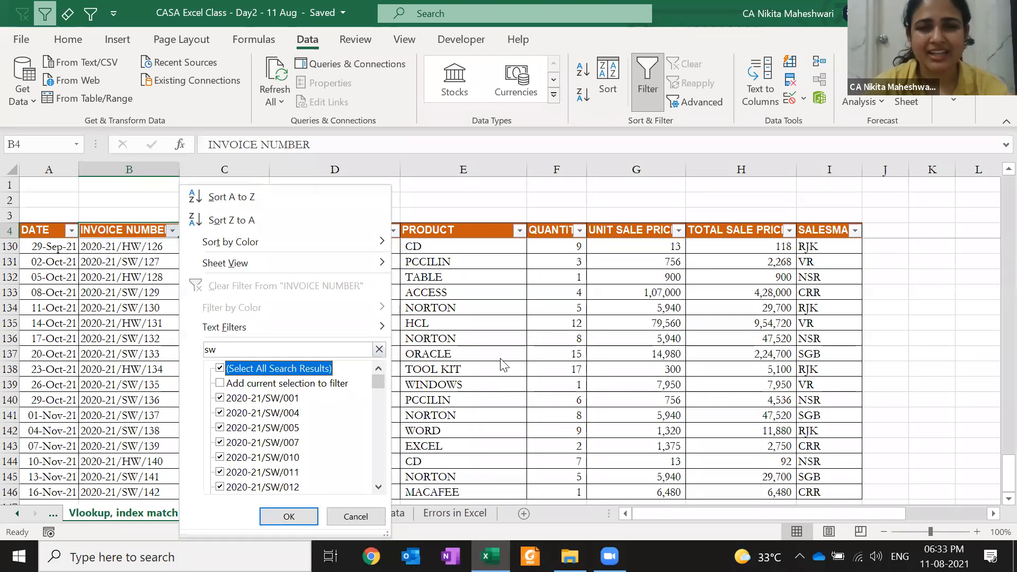
- Tick only invoices 2020-21/SW/001, 2020-21/SW/007 and 2020-21/SW/010
{"action": "key", "text": "space"}
{"action": "key", "text": "Down"}
{"action": "key", "text": "Down"}
{"action": "key", "text": "space"}
{"action": "key", "text": "Up"}
{"action": "key", "text": "Up"}
{"action": "key", "text": "Down"}
{"action": "key", "text": "Down"}
{"action": "key", "text": "Down"}
{"action": "key", "text": "Down"}
{"action": "key", "text": "Down"}
{"action": "key", "text": "space"}
{"action": "key", "text": "Down"}
{"action": "key", "text": "space"}
{"action": "key", "text": "Down"}
{"action": "key", "text": "space"}
{"action": "key", "text": "Down"}
{"action": "key", "text": "space"}
- Apply the filter including SW/011 and SW/012 and paste the five invoices into K4
{"action": "key", "text": "Return"}
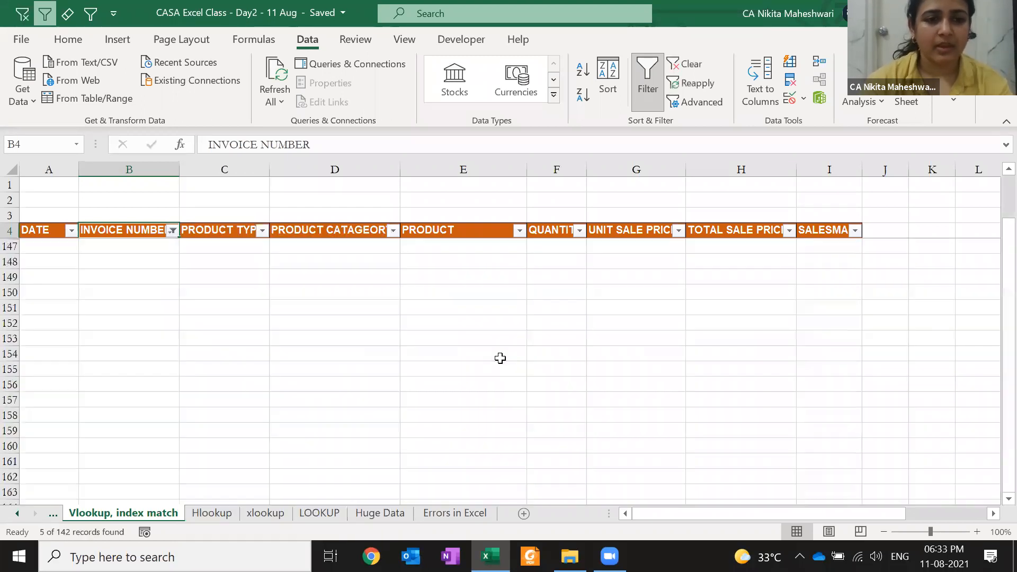
{"action": "key", "text": "ctrl+c"}
{"action": "key", "text": "Up"}
{"action": "key", "text": "ctrl+Right"}
{"action": "key", "text": "Right"}
{"action": "key", "text": "Right"}
{"action": "key", "text": "Right"}
{"action": "key", "text": "Right"}
{"action": "key", "text": "Right"}
{"action": "key", "text": "Right"}
{"action": "key", "text": "Right"}
{"action": "key", "text": "Left"}
{"action": "key", "text": "Left"}
{"action": "key", "text": "Left"}
{"action": "key", "text": "Left"}
{"action": "key", "text": "Left"}
{"action": "key", "text": "Return"}
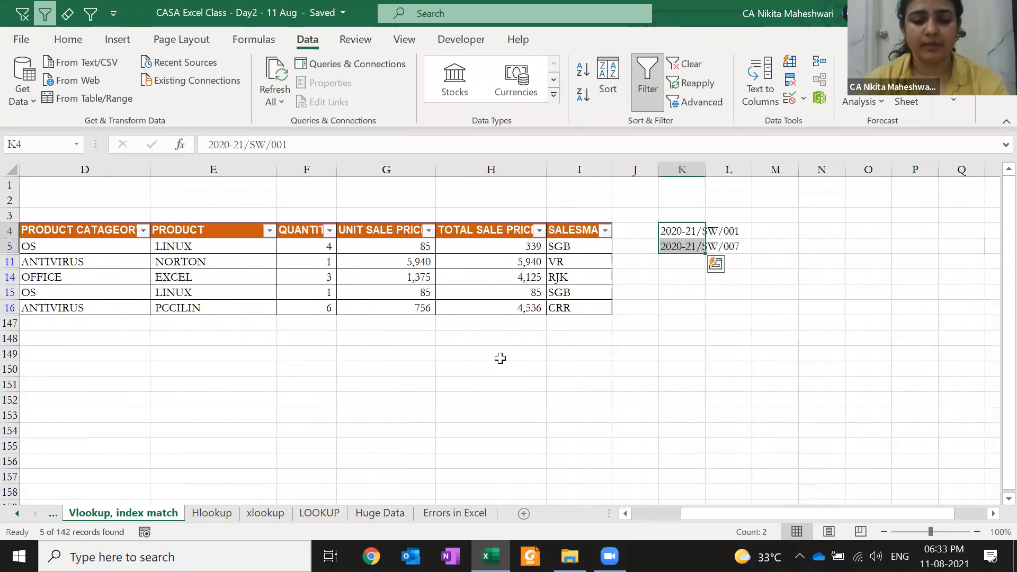
- Clear the filter and add the heading 'Invoice numbers' in K3
{"action": "key", "text": "alt+a"}
{"action": "key", "text": "c"}
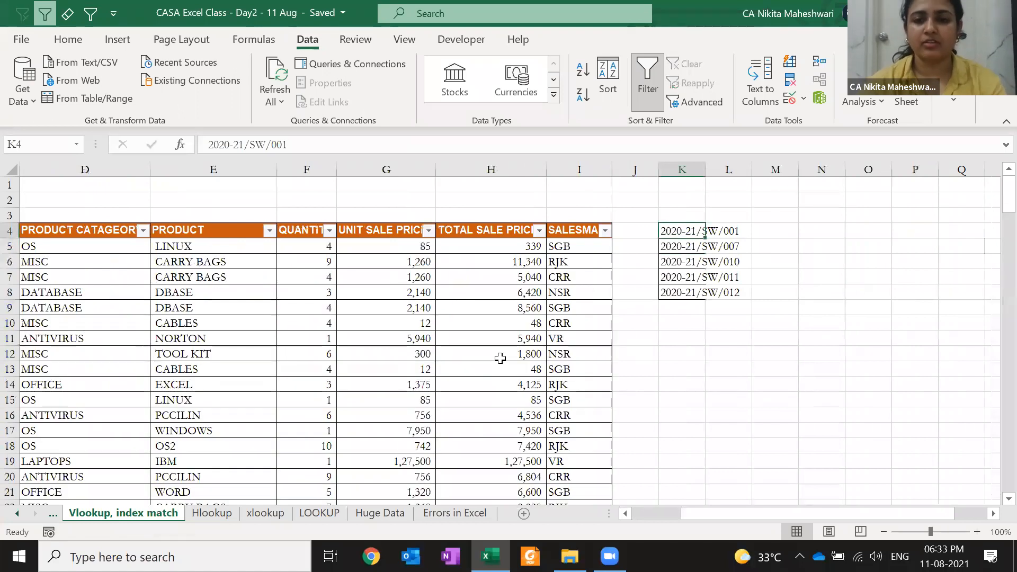
{"action": "left_click", "coordinate": [688, 215]}
{"action": "type", "text": "IN"}
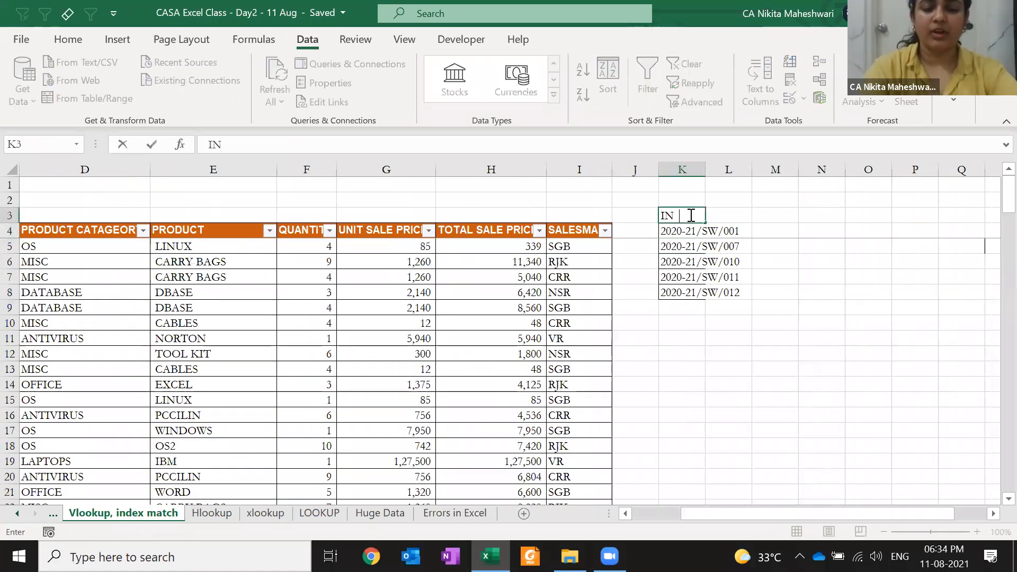
{"action": "type", "text": "voice numbers"}
{"action": "key", "text": "Return"}
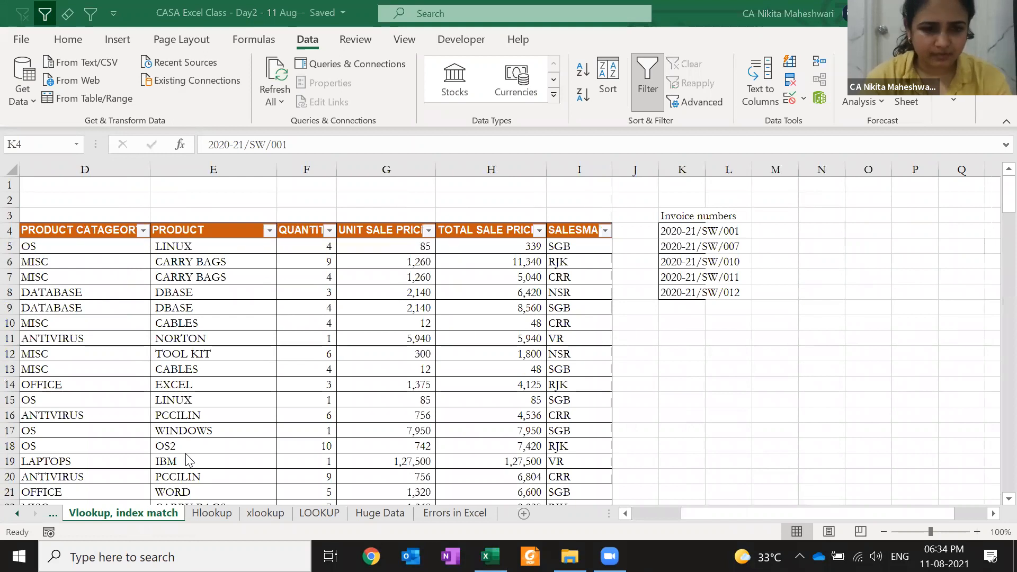
- AutoFit column K to the listed invoice numbers
{"action": "left_click", "coordinate": [209, 379]}
{"action": "key", "text": "ctrl+Up"}
{"action": "key", "text": "ctrl+Right"}
{"action": "key", "text": "ctrl+Right"}
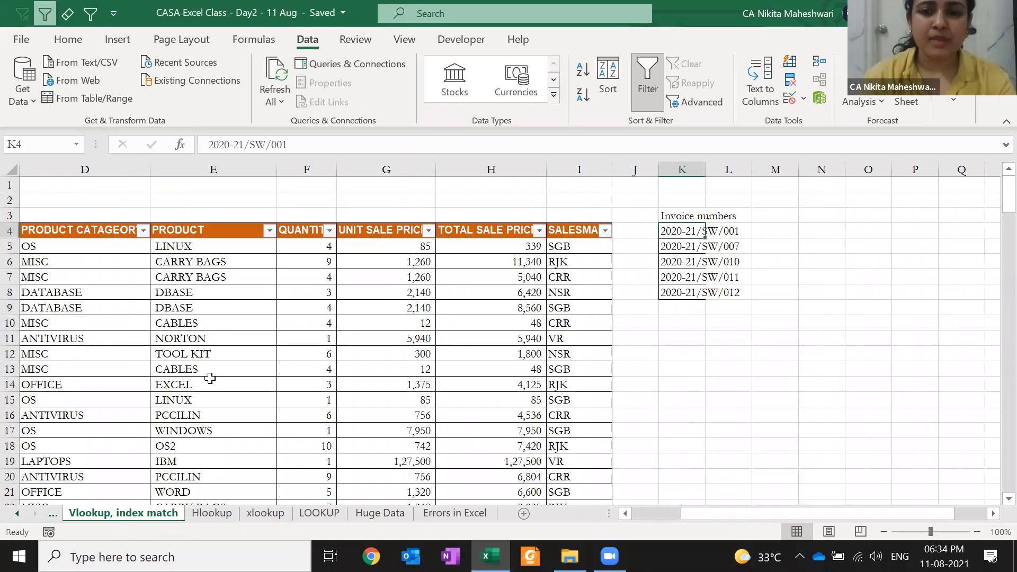
{"action": "key", "text": "ctrl+shift+Down"}
{"action": "key", "text": "alt"}
{"action": "key", "text": "h"}
{"action": "key", "text": "o"}
{"action": "key", "text": "i"}
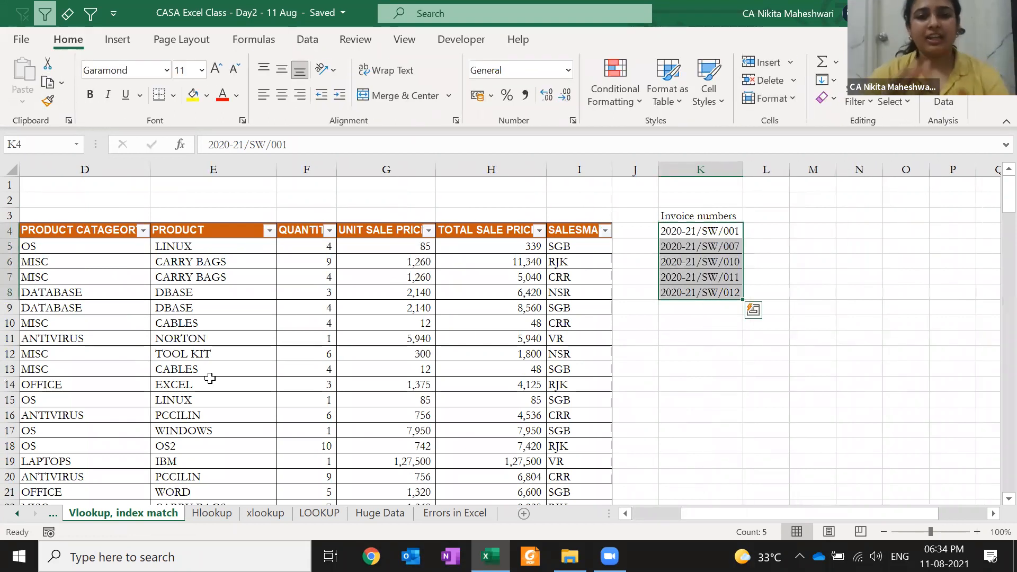
- Select columns B and E, then the first listed invoice number in column K
{"action": "key", "text": "Up"}
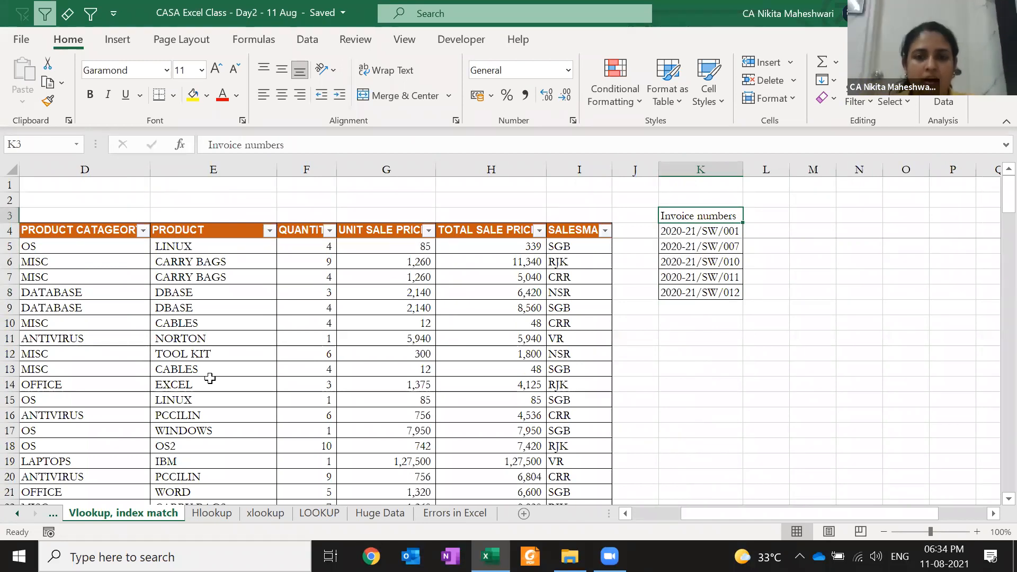
{"action": "key", "text": "Down"}
{"action": "key", "text": "Left"}
{"action": "key", "text": "Left"}
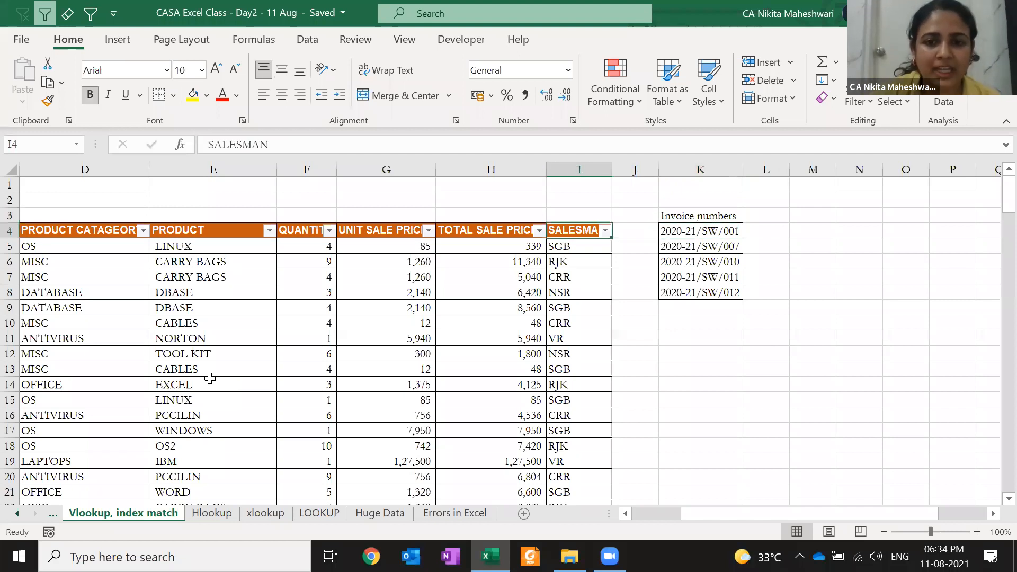
{"action": "key", "text": "Left"}
{"action": "key", "text": "Left"}
{"action": "key", "text": "Left"}
{"action": "key", "text": "Left"}
{"action": "key", "text": "Left"}
{"action": "key", "text": "Left"}
{"action": "key", "text": "Left"}
{"action": "key", "text": "Right"}
{"action": "key", "text": "Right"}
{"action": "key", "text": "Right"}
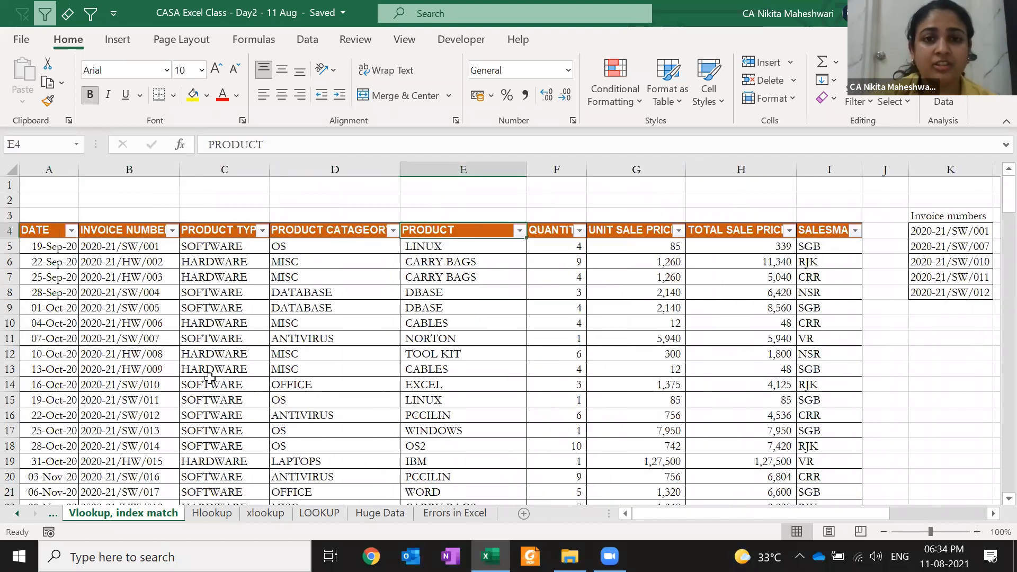
{"action": "key", "text": "Left"}
{"action": "key", "text": "Left"}
{"action": "key", "text": "Left"}
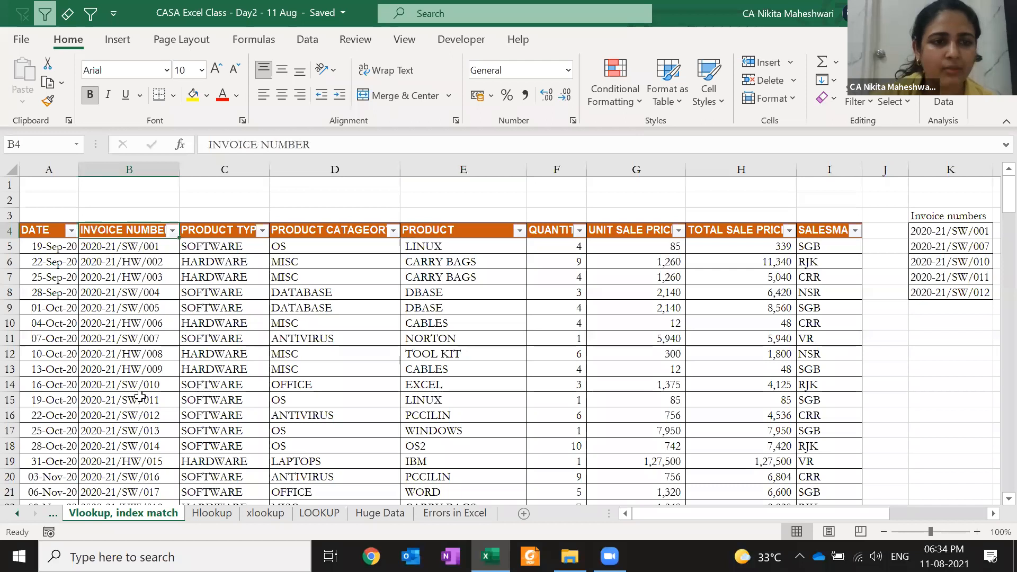
{"action": "left_click", "coordinate": [131, 165]}
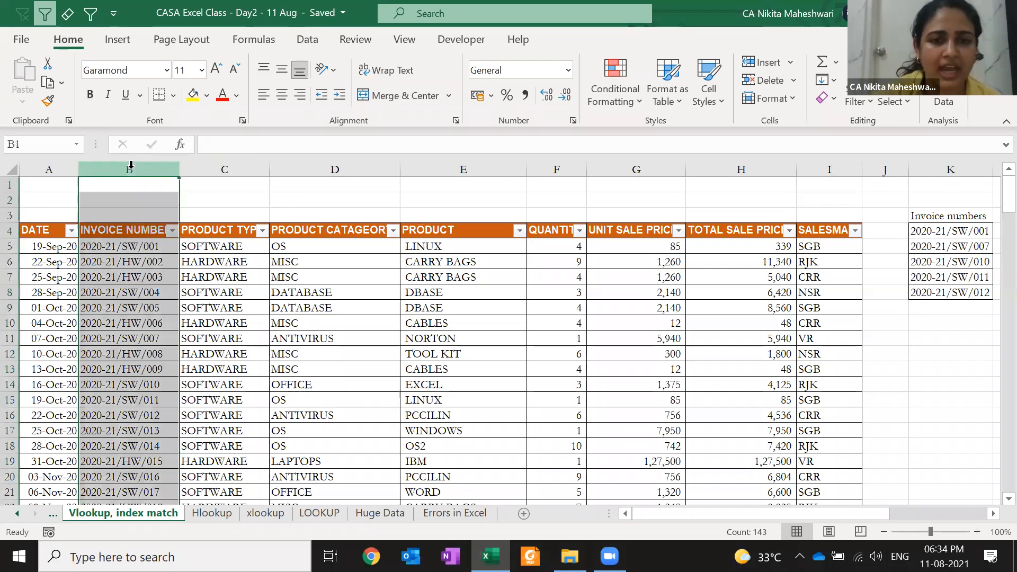
{"action": "left_click", "coordinate": [423, 160]}
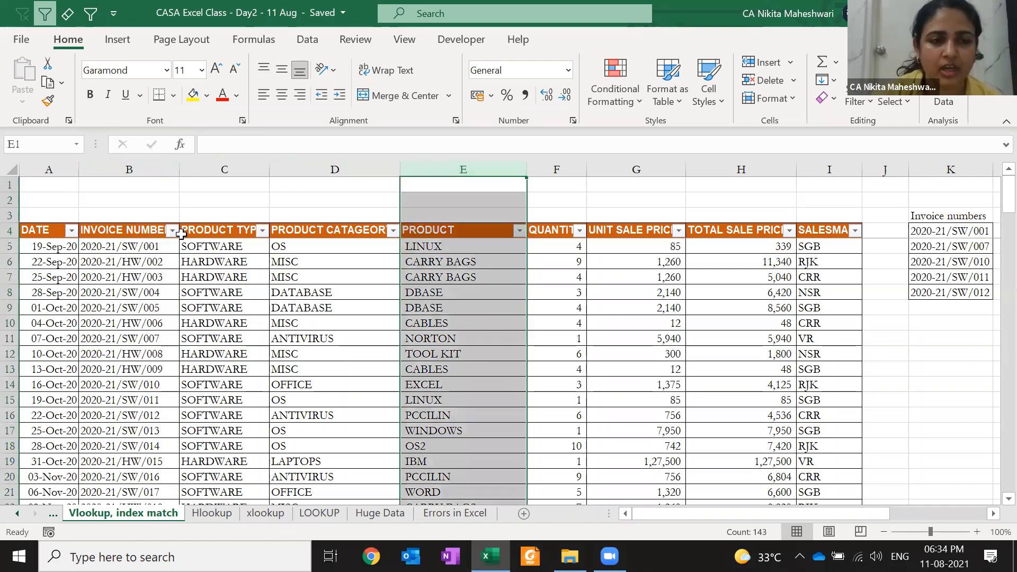
{"action": "left_click", "coordinate": [922, 231]}
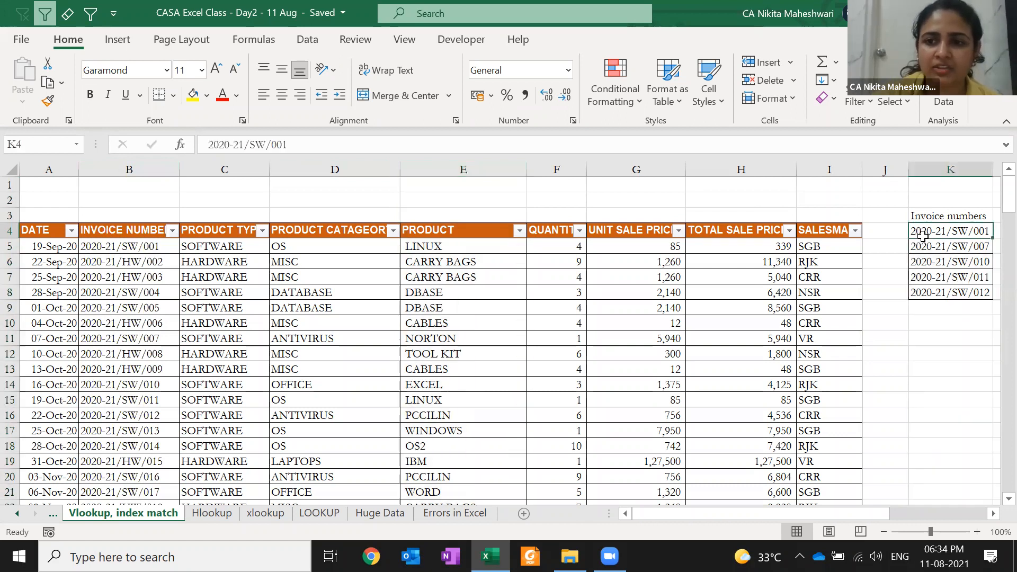
{"action": "key", "text": "Right"}
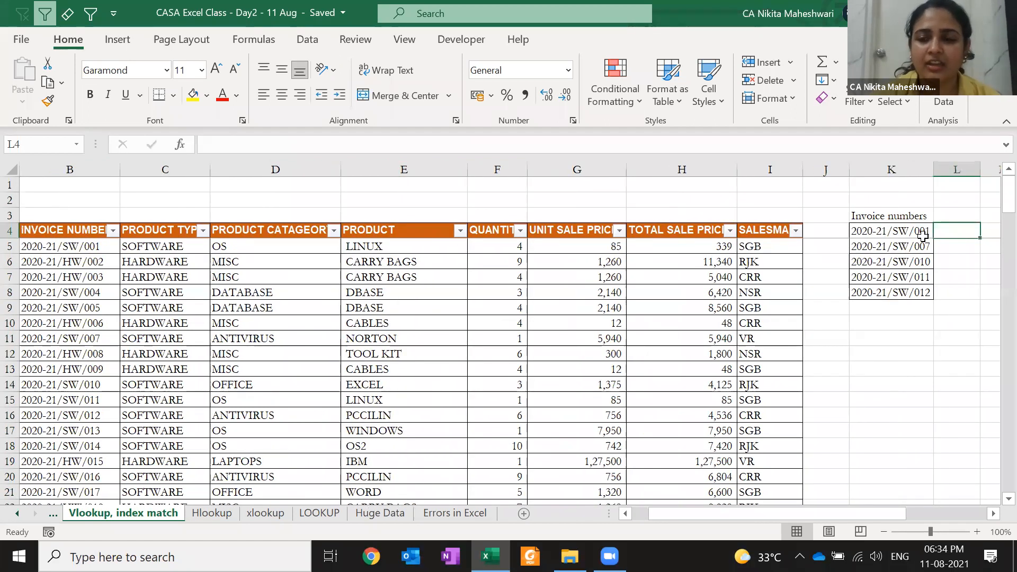
- Cut invoice 2020-21/SW/007 and insert it above 2020-21/SW/001 in the list
{"action": "key", "text": "Left"}
{"action": "key", "text": "Down"}
{"action": "key", "text": "ctrl+x"}
{"action": "key", "text": "Up"}
{"action": "key", "text": "ctrl+plus"}
{"action": "key", "text": "Down"}
{"action": "key", "text": "Up"}
{"action": "key", "text": "Right"}
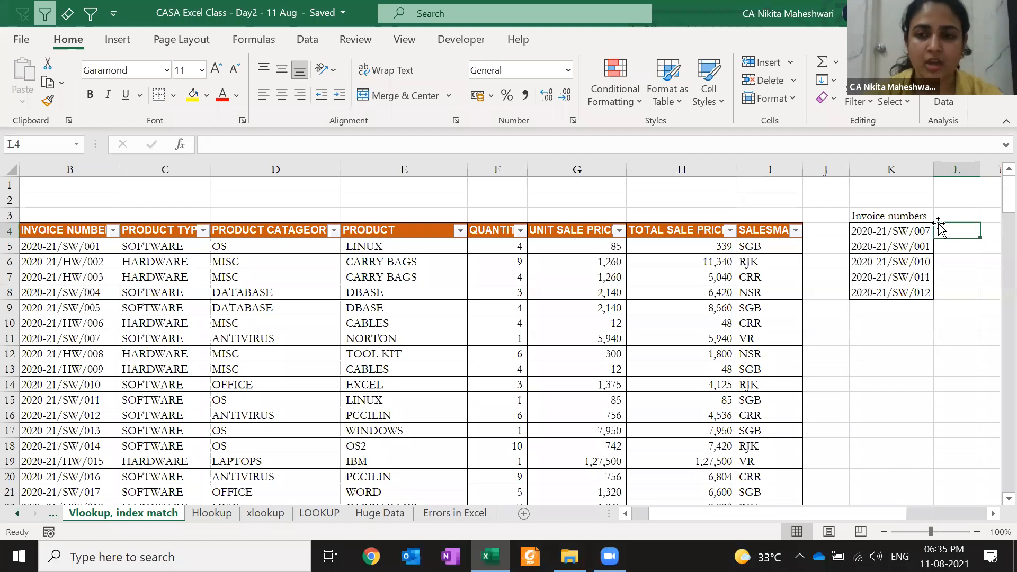
- Abandon the started VLOOKUP in L4 and hide columns F through I
{"action": "type", "text": "=vl"}
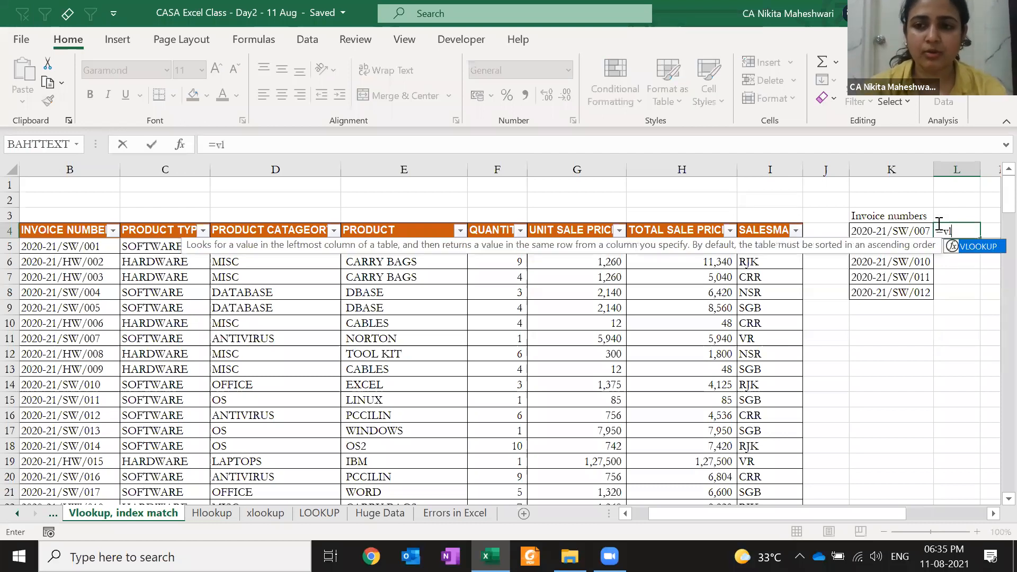
{"action": "key", "text": "Tab"}
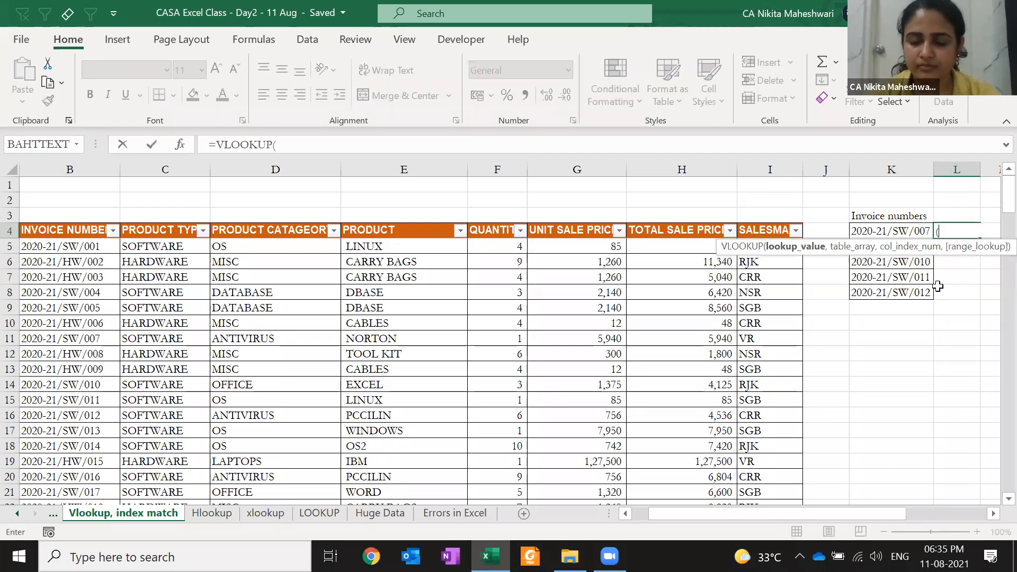
{"action": "key", "text": "Escape"}
{"action": "key", "text": "Right"}
{"action": "key", "text": "Right"}
{"action": "key", "text": "Right"}
{"action": "key", "text": "Right"}
{"action": "key", "text": "Right"}
{"action": "key", "text": "ctrl+Left"}
{"action": "key", "text": "ctrl+Left"}
{"action": "key", "text": "ctrl+Left"}
{"action": "key", "text": "Right"}
{"action": "key", "text": "Right"}
{"action": "key", "text": "Right"}
{"action": "key", "text": "Right"}
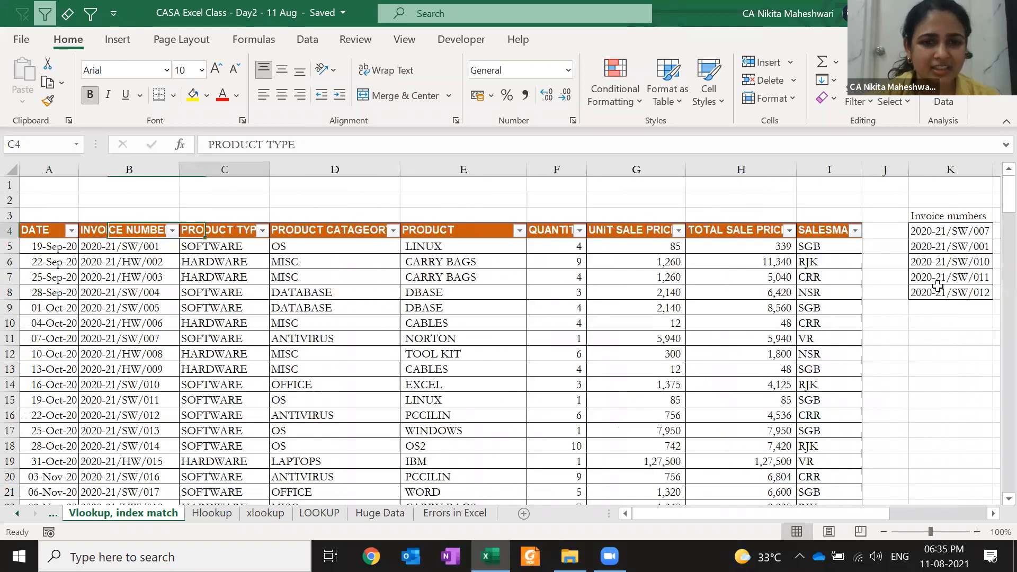
{"action": "key", "text": "Right"}
{"action": "key", "text": "ctrl+shift+Right"}
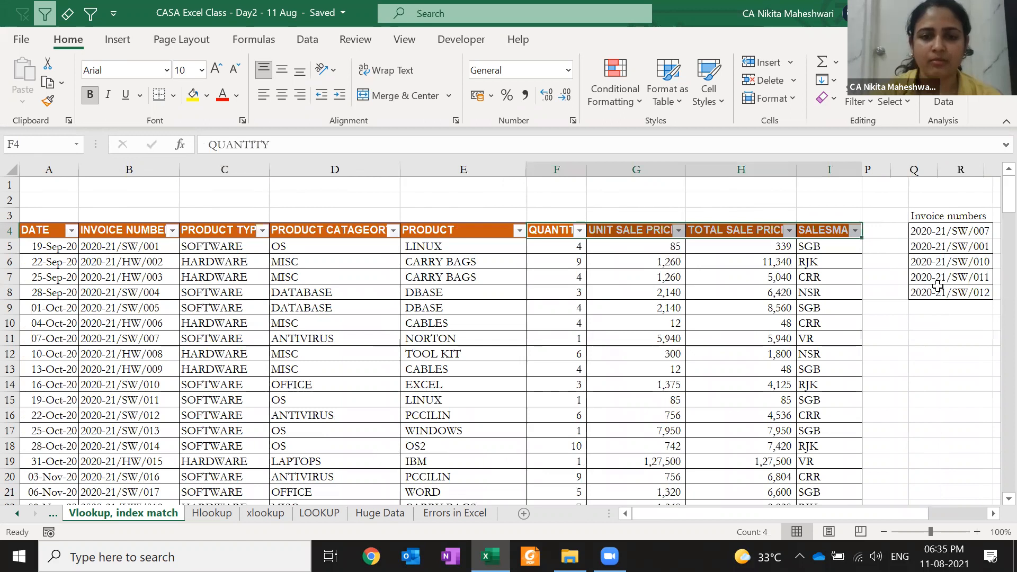
{"action": "key", "text": "ctrl+0"}
{"action": "key", "text": "ctrl+Right"}
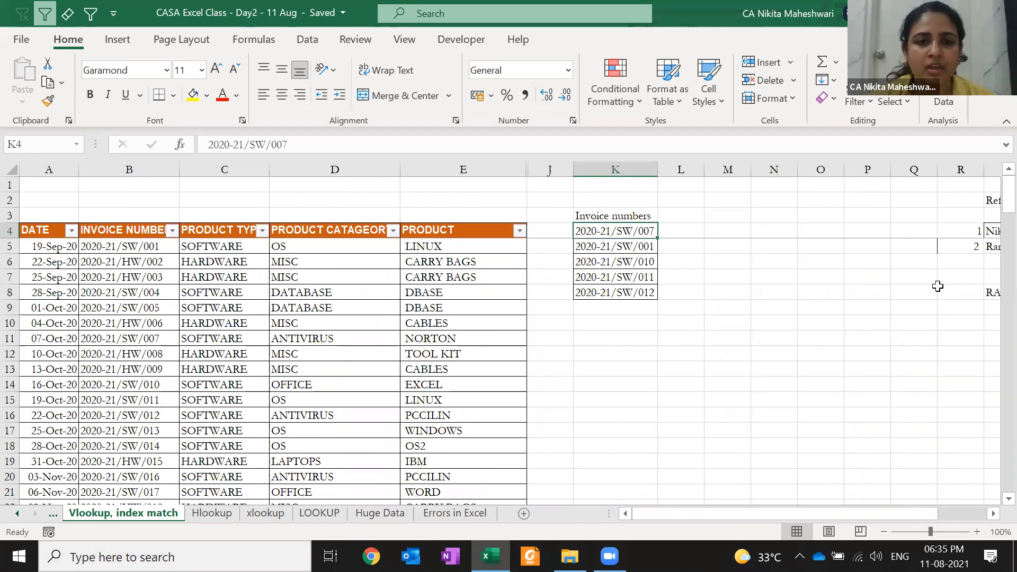
- Type YES in B2 and E2 above the INVOICE NUMBER and PRODUCT columns
{"action": "left_click", "coordinate": [153, 203]}
{"action": "type", "text": "YES"}
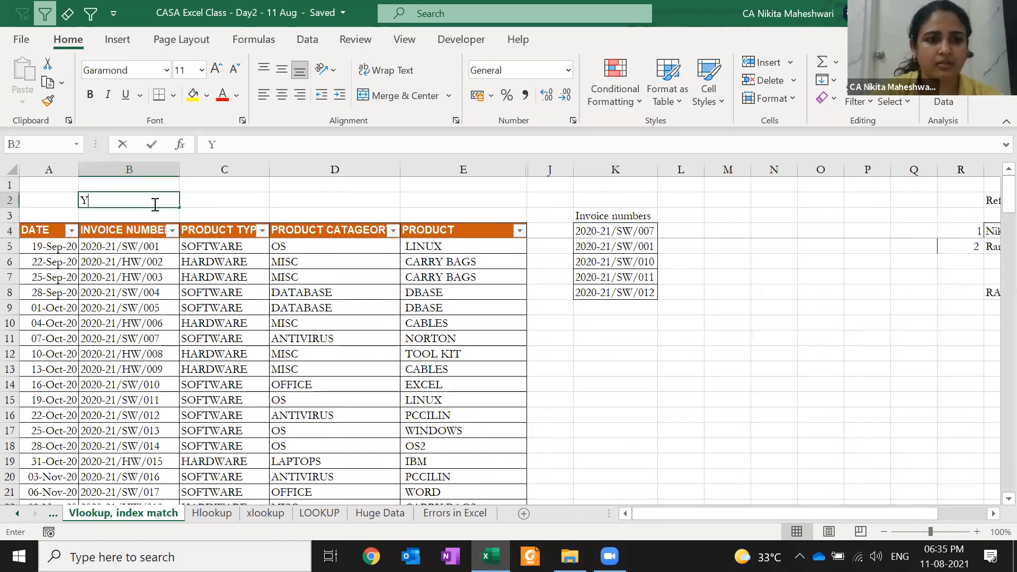
{"action": "key", "text": "Right"}
{"action": "key", "text": "Right"}
{"action": "key", "text": "Right"}
{"action": "key", "text": "Right"}
{"action": "key", "text": "Left"}
{"action": "type", "text": "YES"}
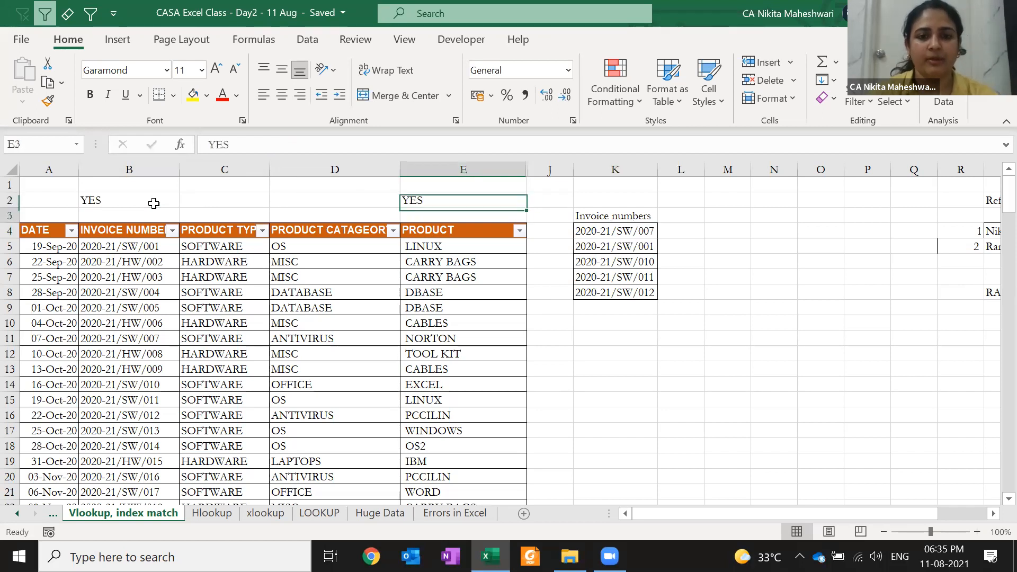
{"action": "key", "text": "Return"}
{"action": "key", "text": "Right"}
{"action": "key", "text": "Right"}
{"action": "key", "text": "Down"}
{"action": "key", "text": "Right"}
- Enter =VLOOKUP(K4,B4:J146,4,0) in L4 so invoice 2020-21/SW/007 returns NORTON
{"action": "type", "text": "=vl"}
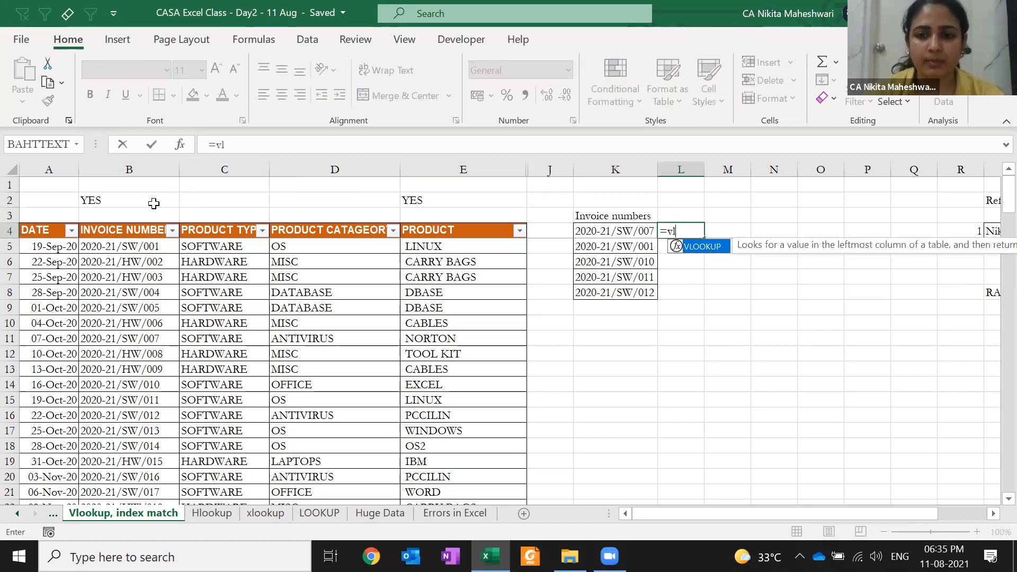
{"action": "key", "text": "Tab"}
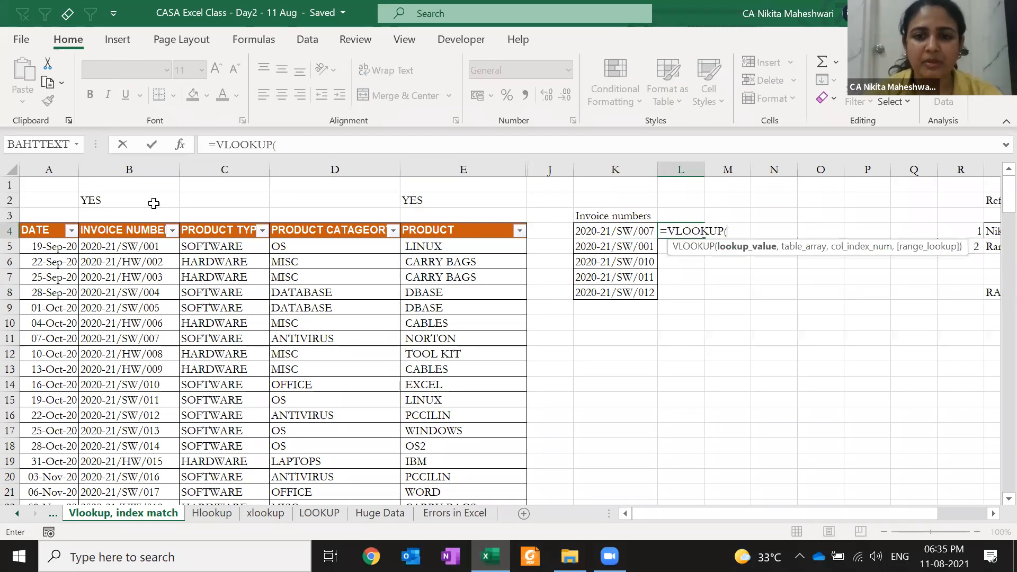
{"action": "key", "text": "Left"}
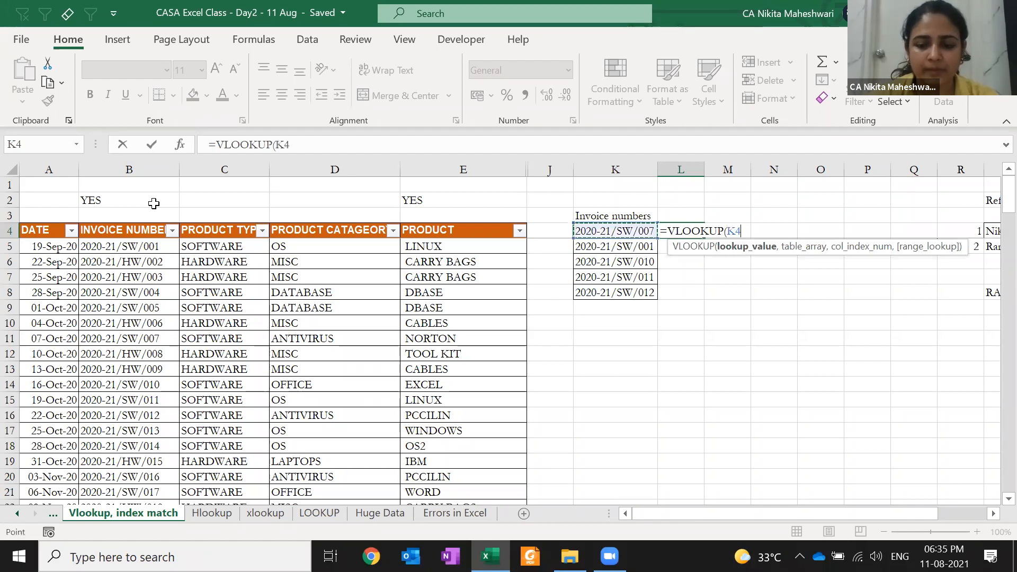
{"action": "type", "text": ","}
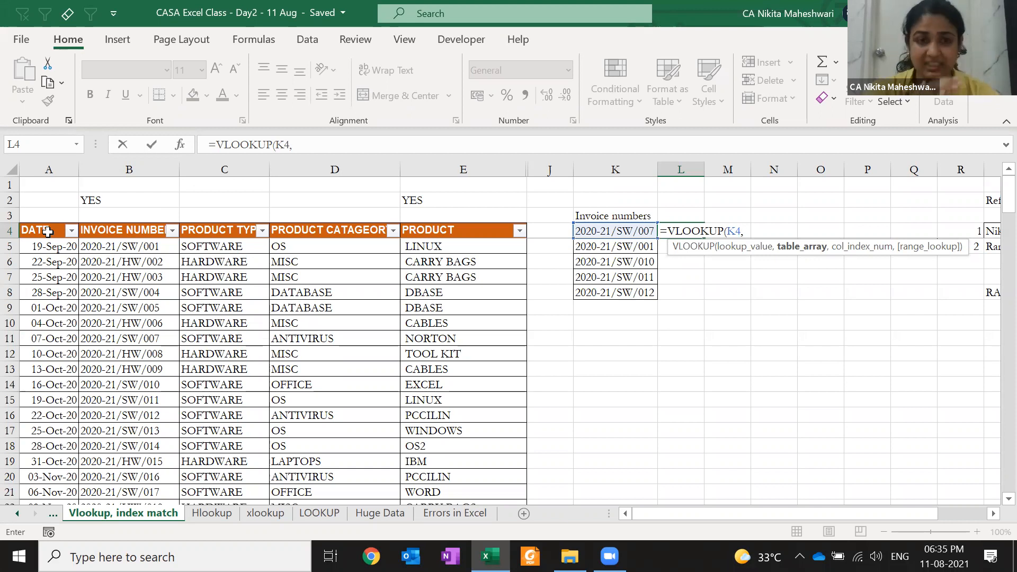
{"action": "left_click", "coordinate": [98, 229]}
{"action": "key", "text": "shift+Right"}
{"action": "key", "text": "shift+Right"}
{"action": "key", "text": "shift+Right"}
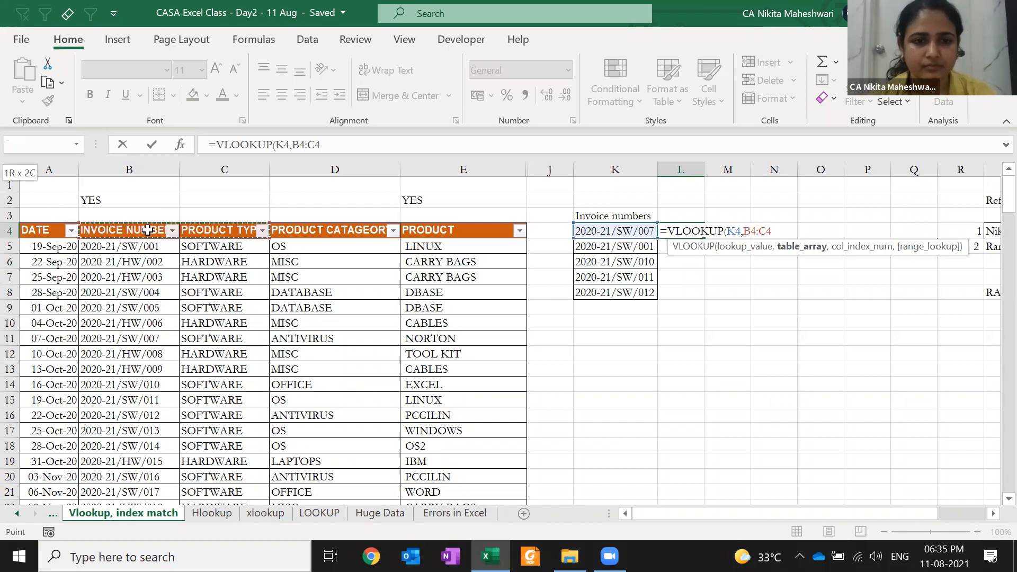
{"action": "key", "text": "shift+Right"}
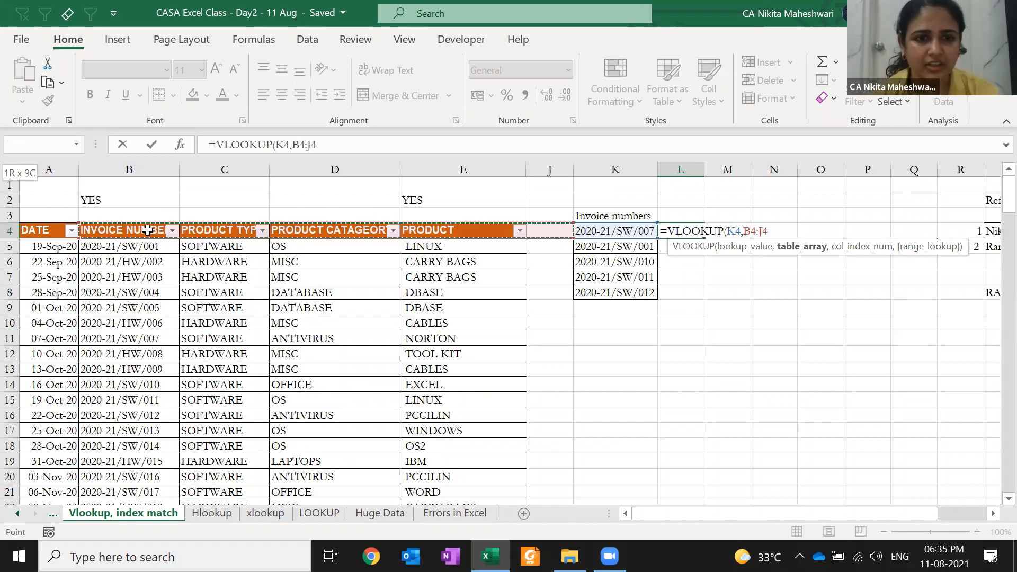
{"action": "key", "text": "ctrl+shift+Down"}
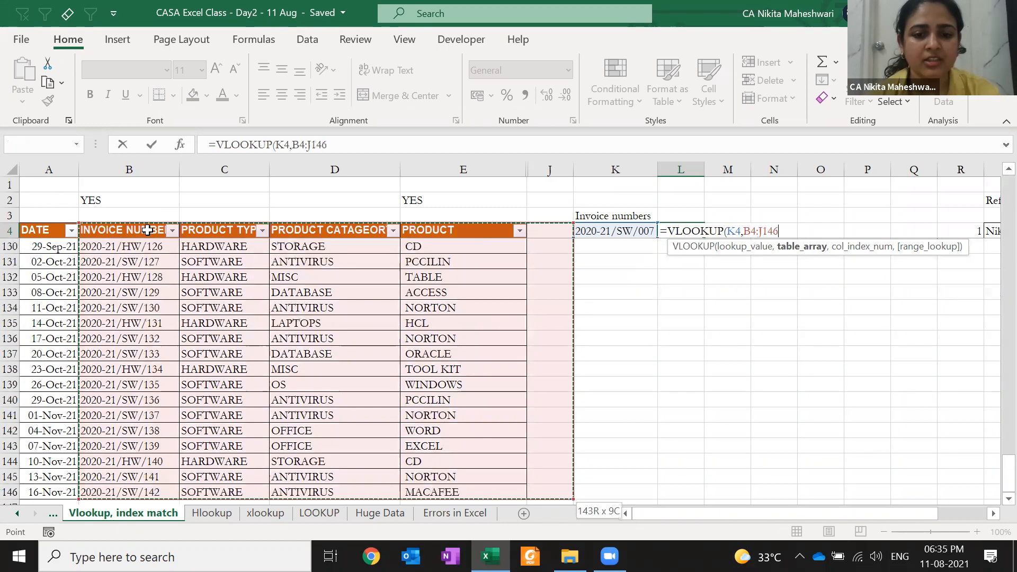
{"action": "key", "text": "shift+Up"}
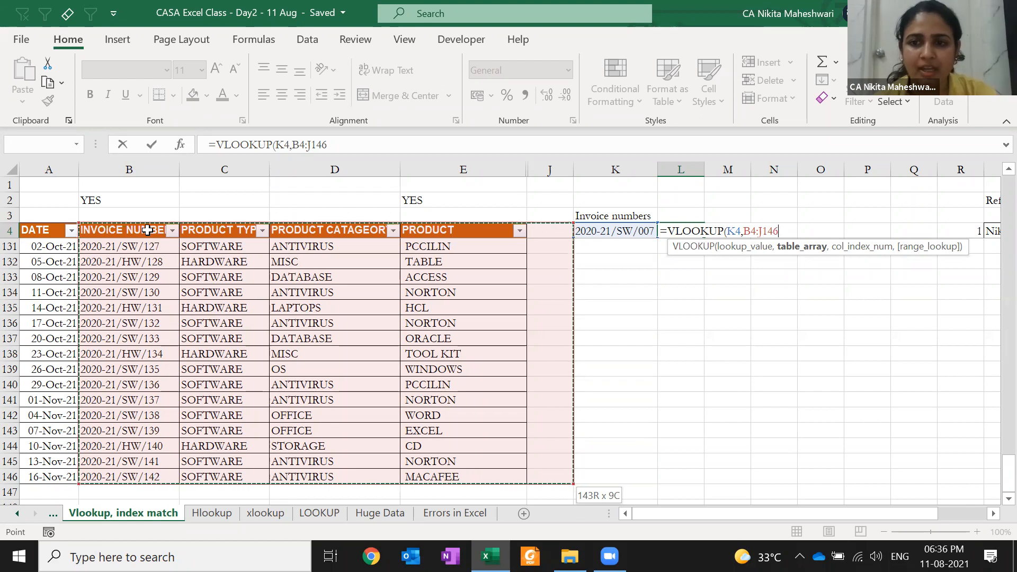
{"action": "type", "text": ","}
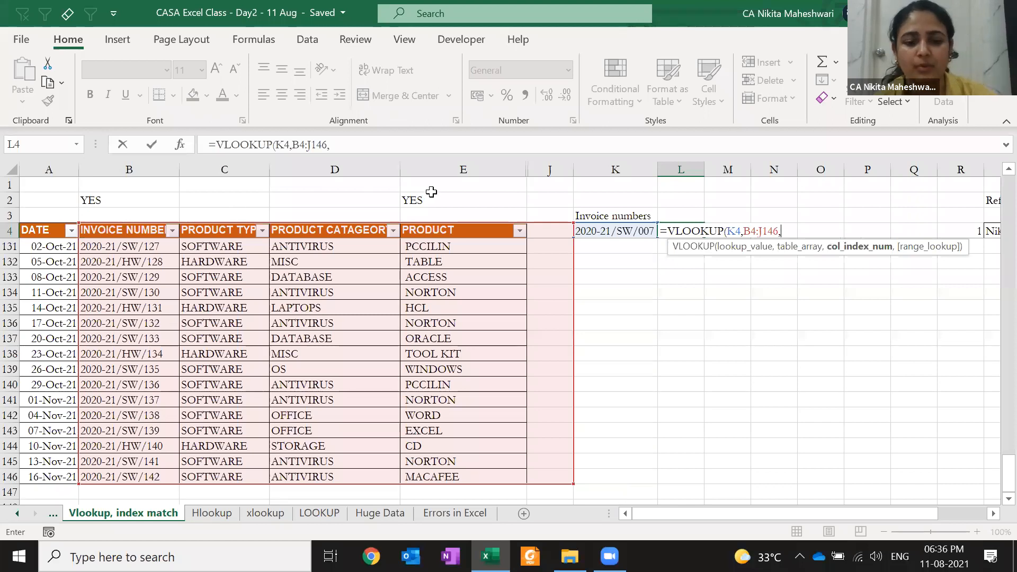
{"action": "type", "text": "4,0)"}
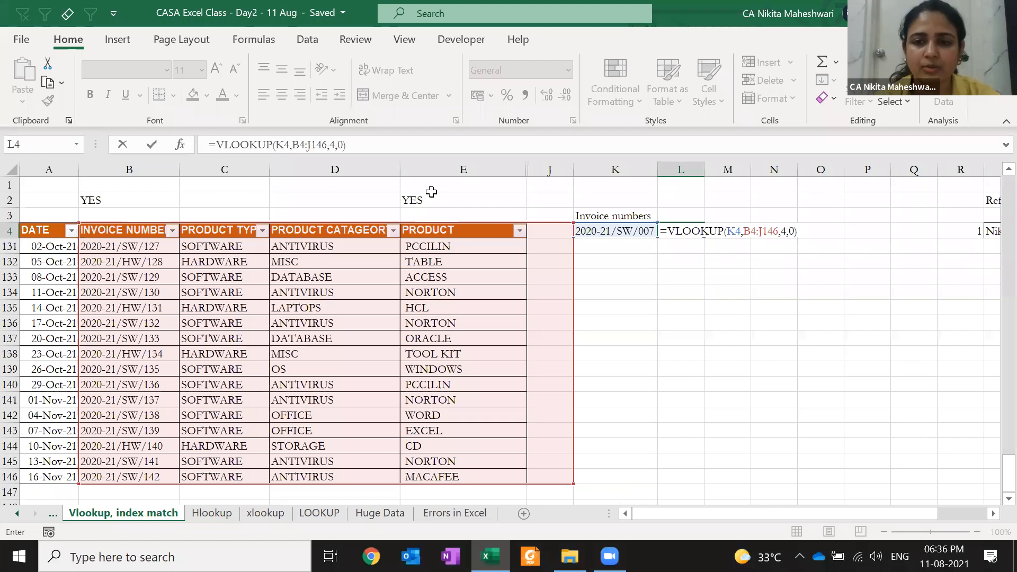
{"action": "key", "text": "ctrl+Return"}
- Autofit column L so NORTON fits
{"action": "key", "text": "alt+h"}
{"action": "key", "text": "o"}
{"action": "key", "text": "i"}
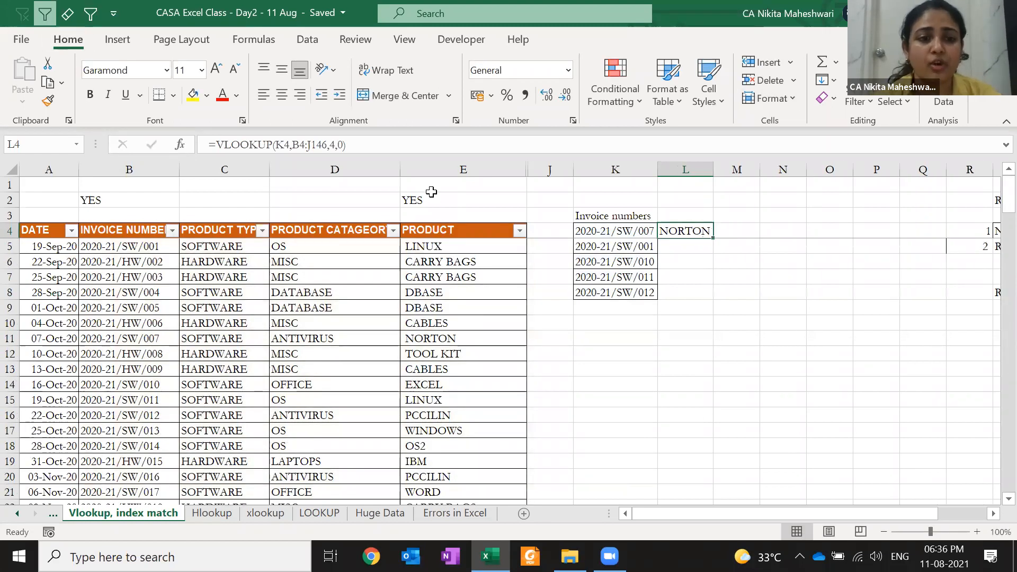
{"action": "key", "text": "Left"}
{"action": "key", "text": "ctrl+c"}
{"action": "key", "text": "Left"}
{"action": "key", "text": "Left"}
{"action": "key", "text": "Left"}
{"action": "key", "text": "Left"}
{"action": "key", "text": "Left"}
{"action": "key", "text": "alt+Down"}
{"action": "key", "text": "e"}
{"action": "key", "text": "ctrl+v"}
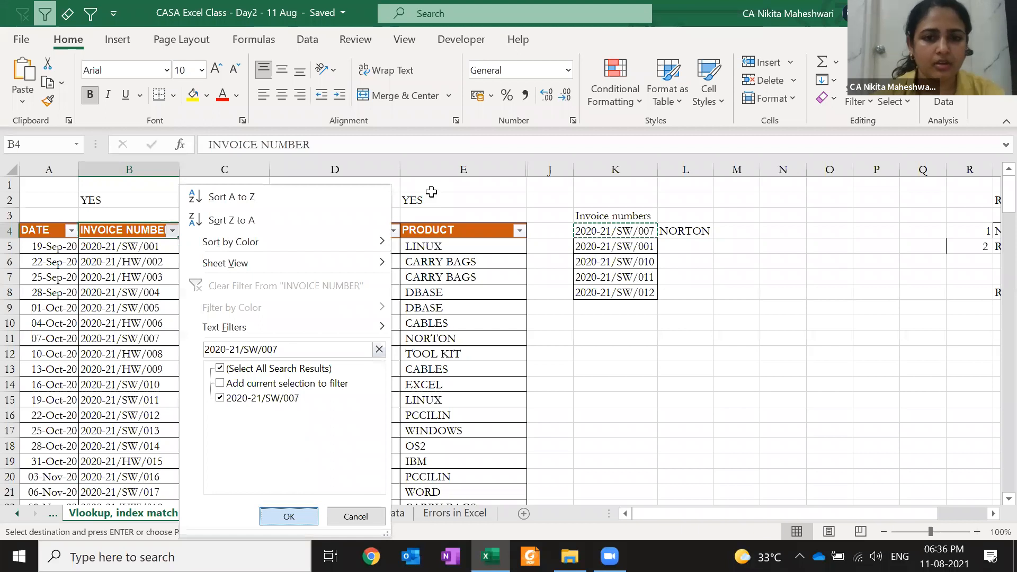
{"action": "key", "text": "Return"}
{"action": "key", "text": "Down"}
{"action": "key", "text": "Right"}
{"action": "key", "text": "Right"}
{"action": "key", "text": "Right"}
{"action": "key", "text": "Left"}
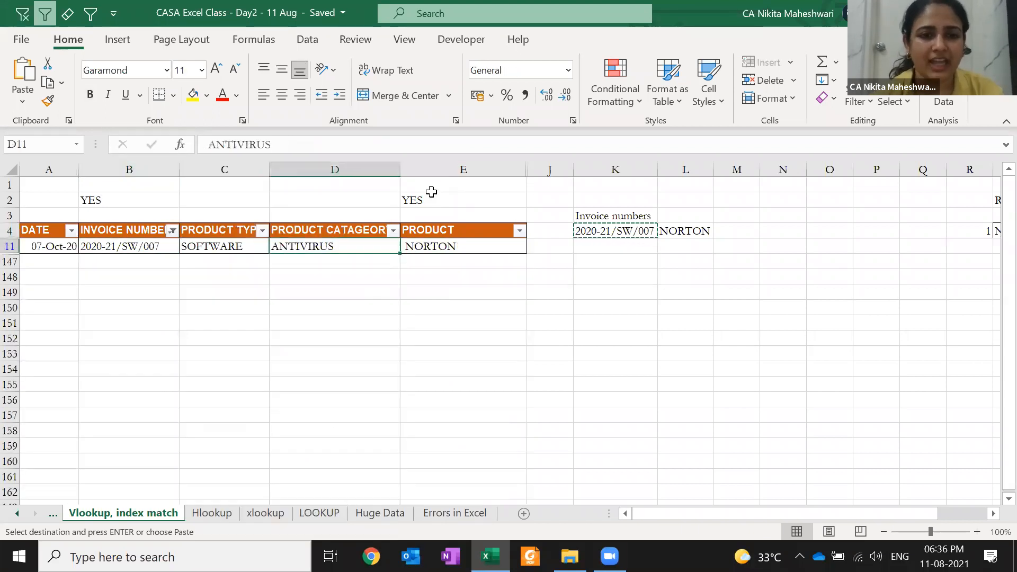
{"action": "key", "text": "Right"}
{"action": "key", "text": "Up"}
{"action": "key", "text": "Right"}
{"action": "key", "text": "Right"}
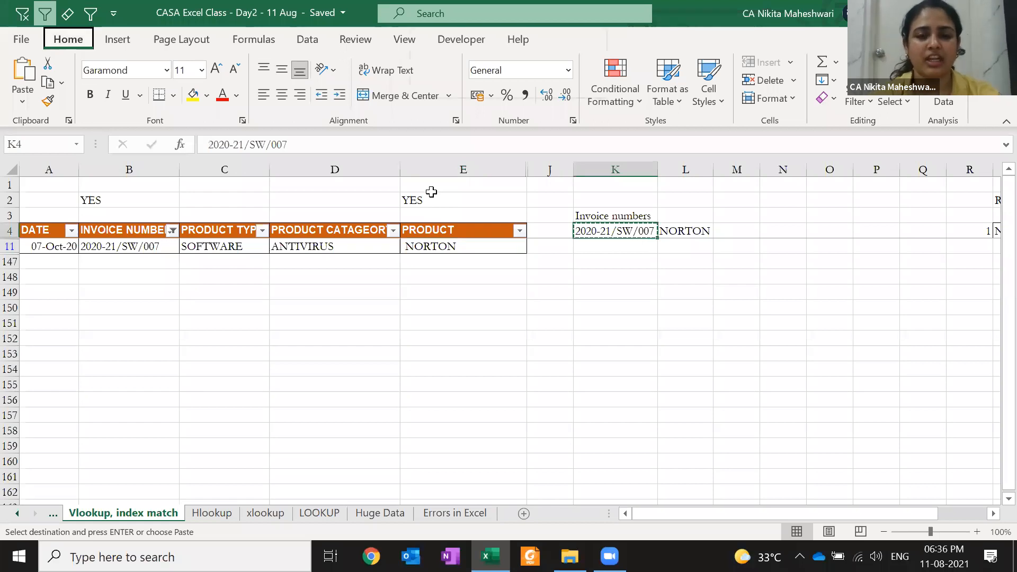
{"action": "key", "text": "alt+1"}
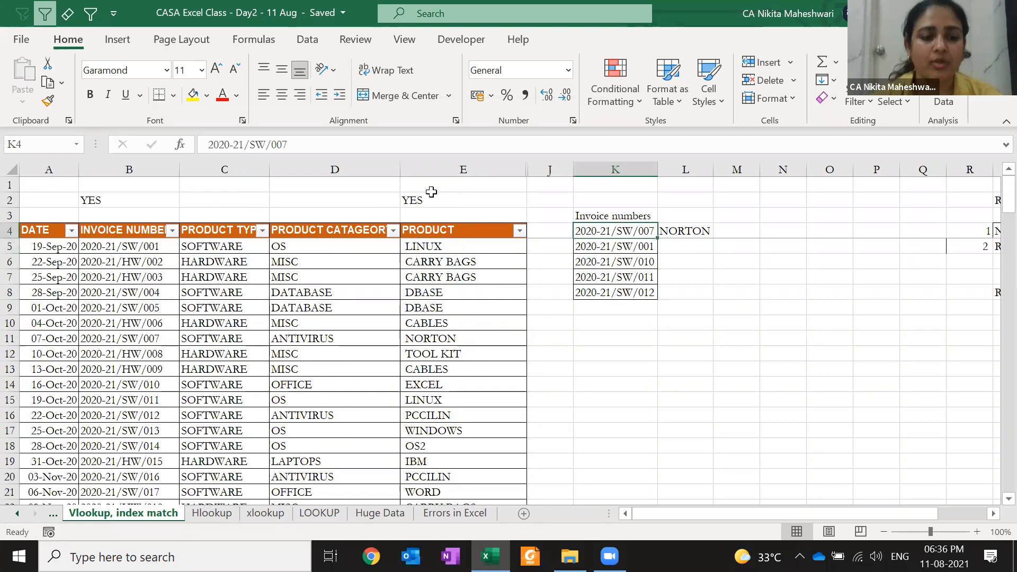
{"action": "left_click", "coordinate": [120, 222]}
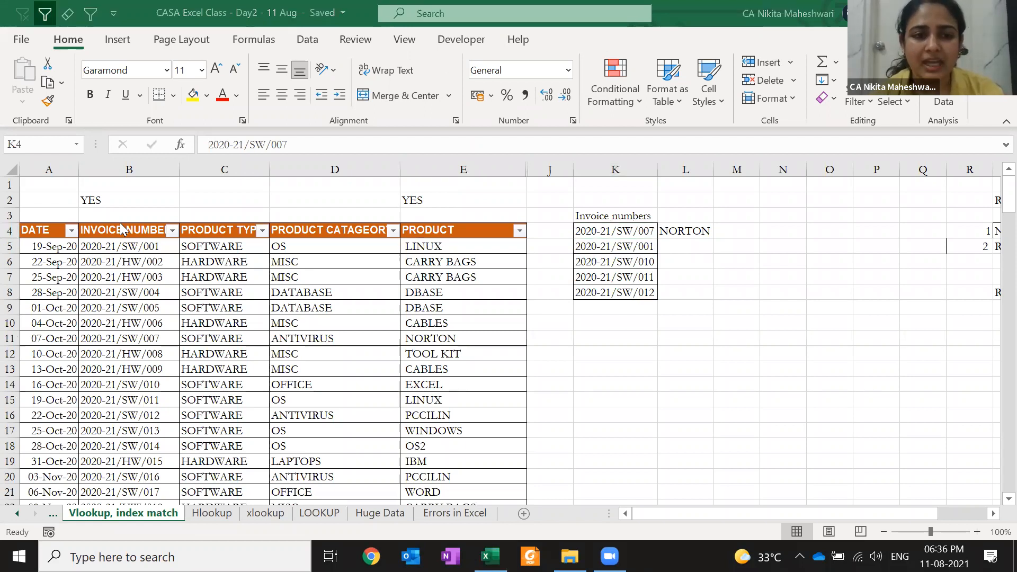
{"action": "left_click", "coordinate": [311, 390]}
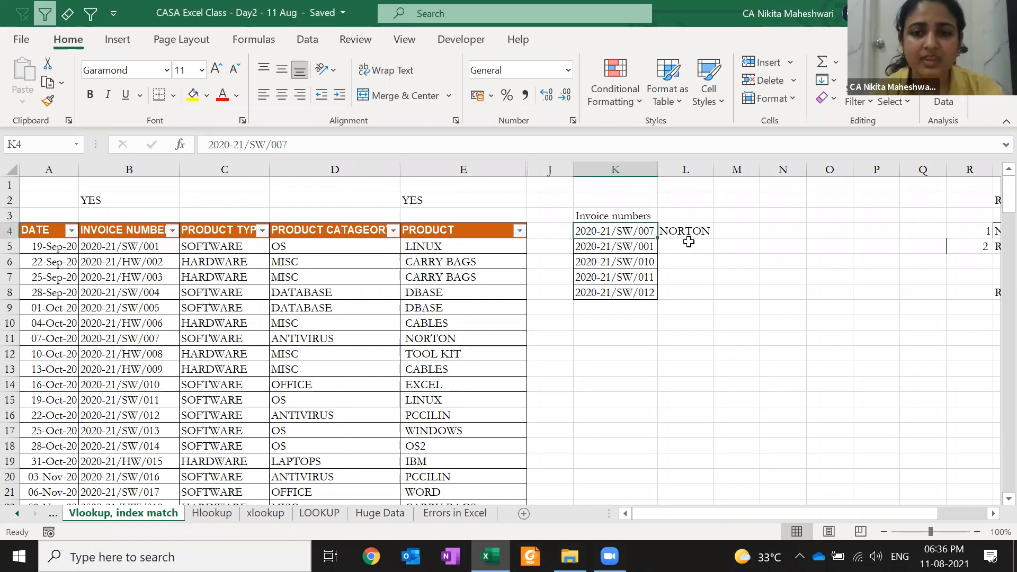
{"action": "left_click", "coordinate": [688, 242]}
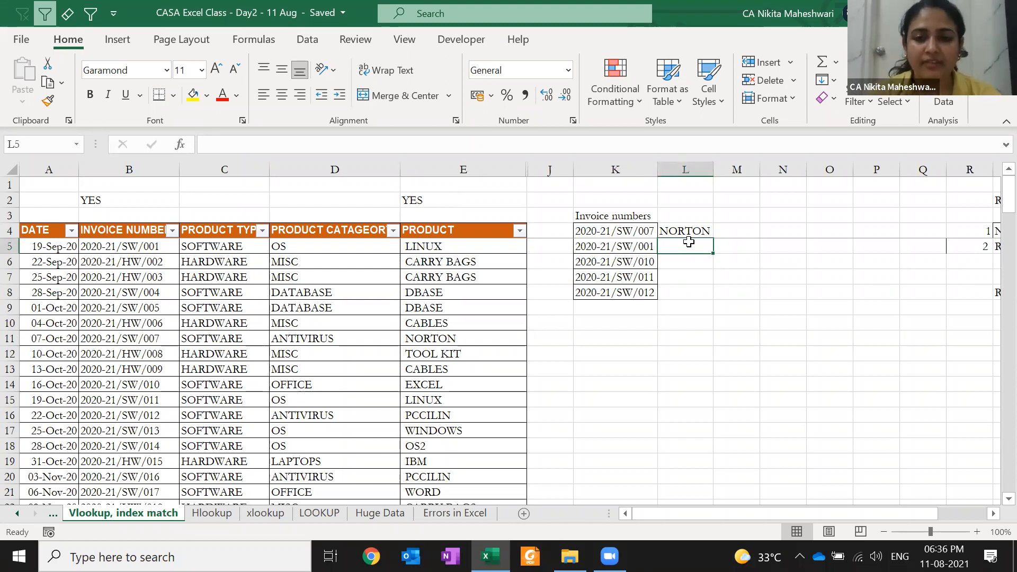
- Fill the L4 lookup formula down into L5:L8
{"action": "key", "text": "Up"}
{"action": "key", "text": "ctrl+c"}
{"action": "key", "text": "Down"}
{"action": "key", "text": "shift+Down"}
{"action": "key", "text": "shift+Down"}
{"action": "key", "text": "shift+Down"}
{"action": "key", "text": "ctrl+v"}
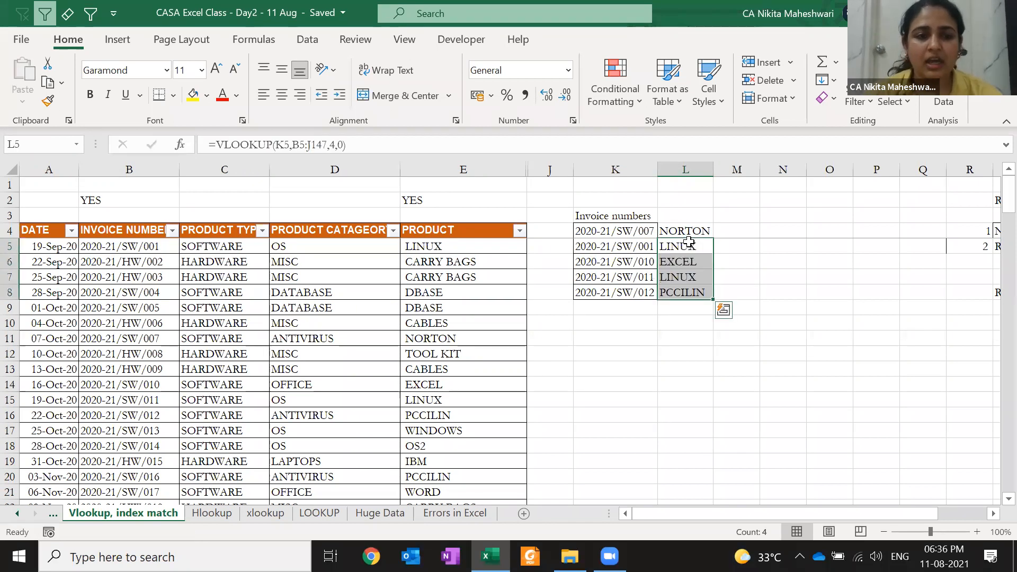
{"action": "key", "text": "Escape"}
{"action": "key", "text": "Left"}
{"action": "key", "text": "Left"}
{"action": "key", "text": "Left"}
{"action": "key", "text": "Left"}
{"action": "key", "text": "Left"}
{"action": "key", "text": "Left"}
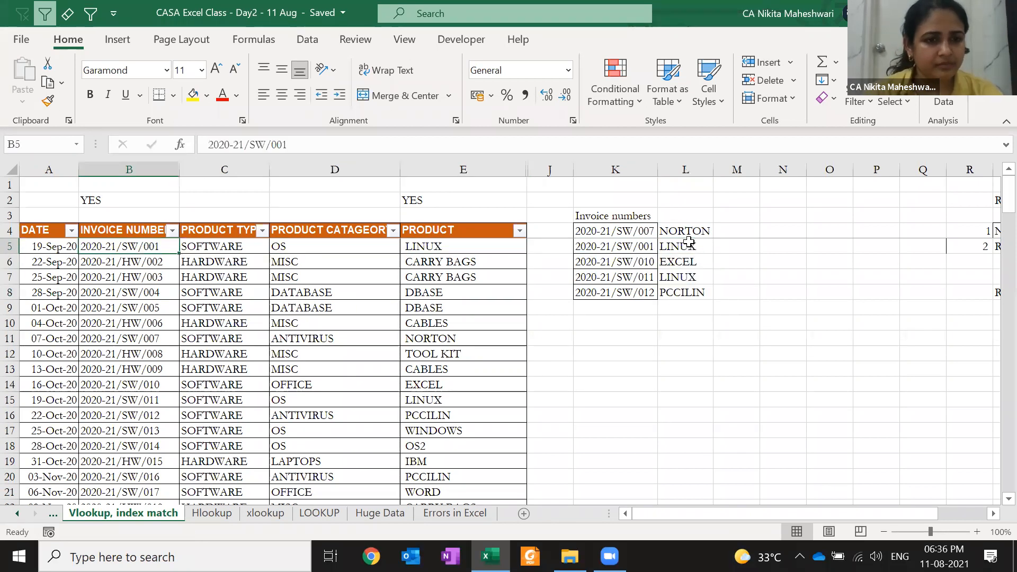
- Edit L4's lookup range to start at B5 instead of B4
{"action": "key", "text": "Right"}
{"action": "key", "text": "Right"}
{"action": "key", "text": "Right"}
{"action": "key", "text": "Right"}
{"action": "key", "text": "Right"}
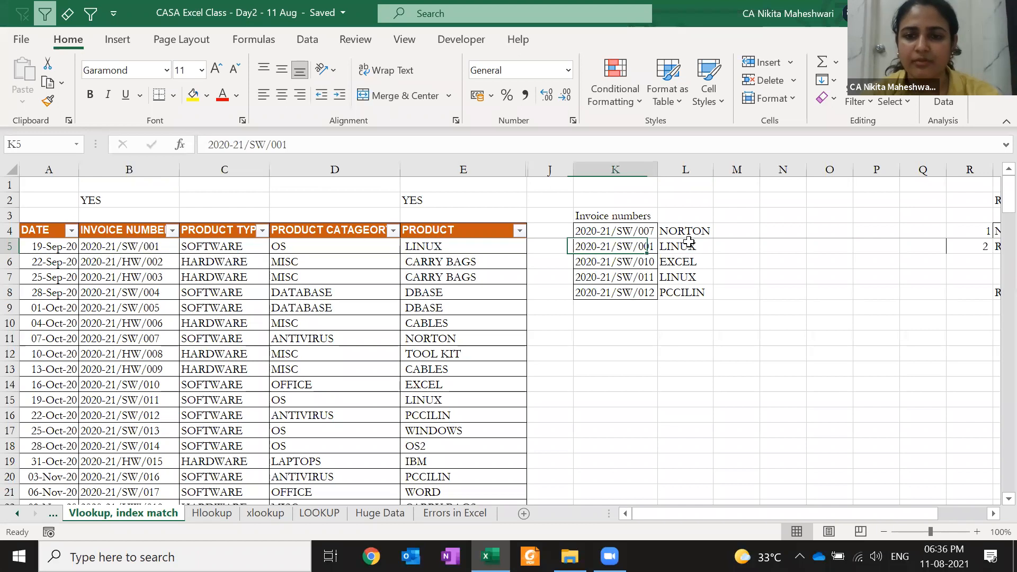
{"action": "key", "text": "Right"}
{"action": "key", "text": "Up"}
{"action": "key", "text": "F2"}
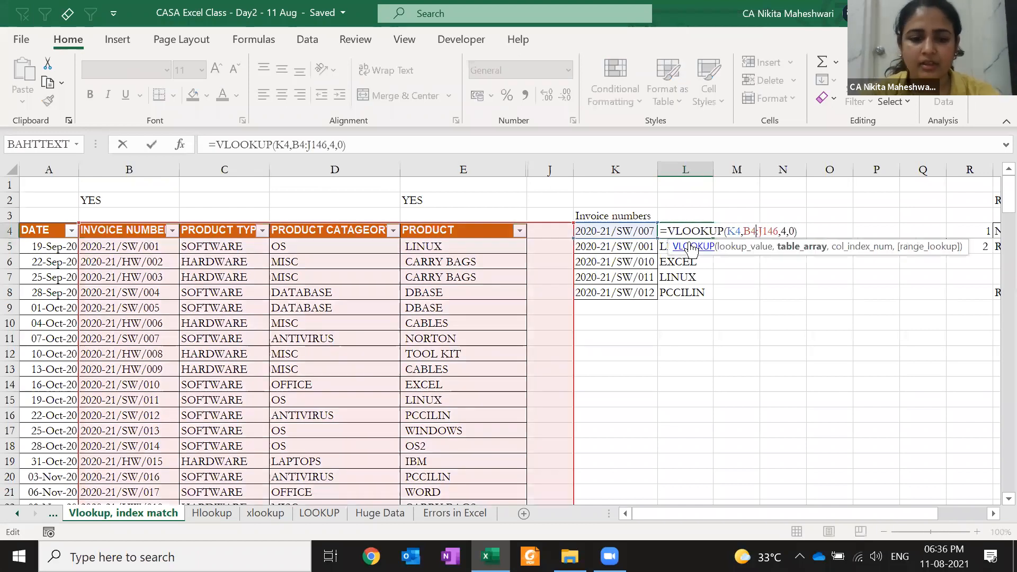
{"action": "key", "text": "BackSpace"}
{"action": "type", "text": "5"}
{"action": "key", "text": "ctrl+Return"}
- Copy the edited formula over L4:L8 and confirm 2020-21/SW/001 now shows #N/A
{"action": "key", "text": "ctrl+c"}
{"action": "key", "text": "shift+Down"}
{"action": "key", "text": "shift+Down"}
{"action": "key", "text": "shift+Down"}
{"action": "key", "text": "shift+Down"}
{"action": "key", "text": "ctrl+v"}
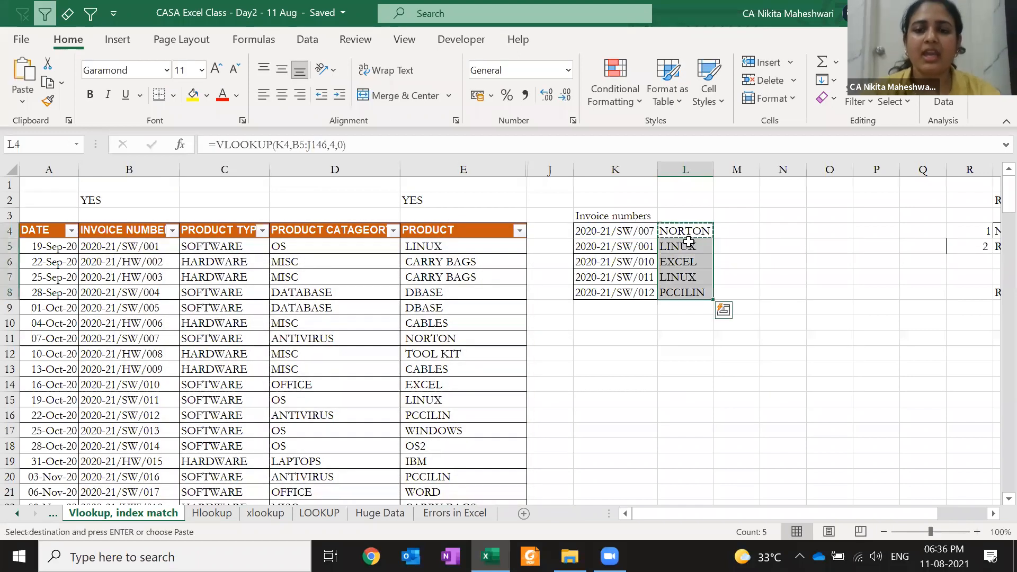
{"action": "key", "text": "Escape"}
{"action": "left_click", "coordinate": [703, 245]}
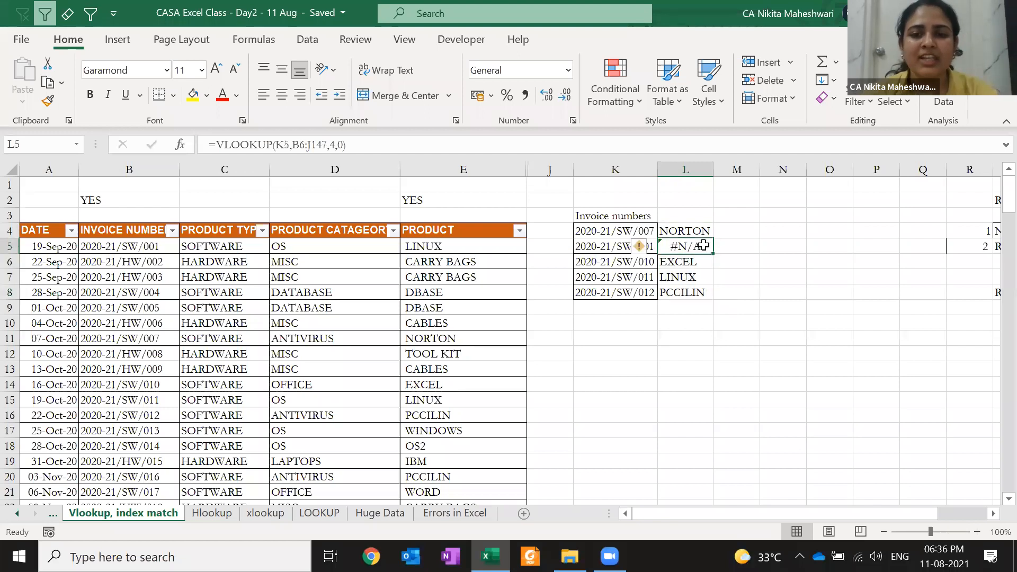
{"action": "key", "text": "Up"}
{"action": "key", "text": "F2"}
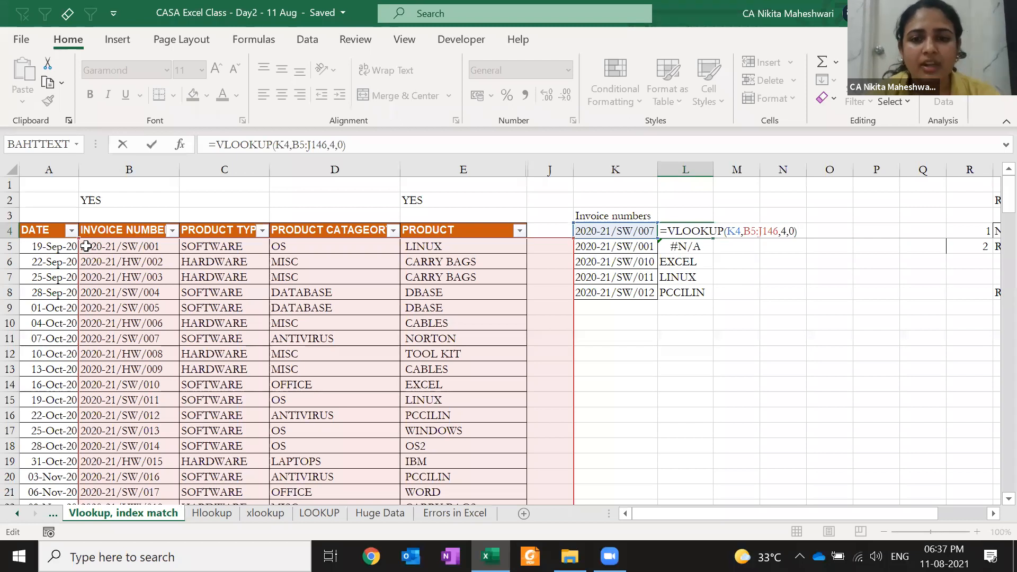
- Confirm L4's lookup and inspect the shifted table range in L5's formula
{"action": "key", "text": "ctrl+Return"}
{"action": "key", "text": "Down"}
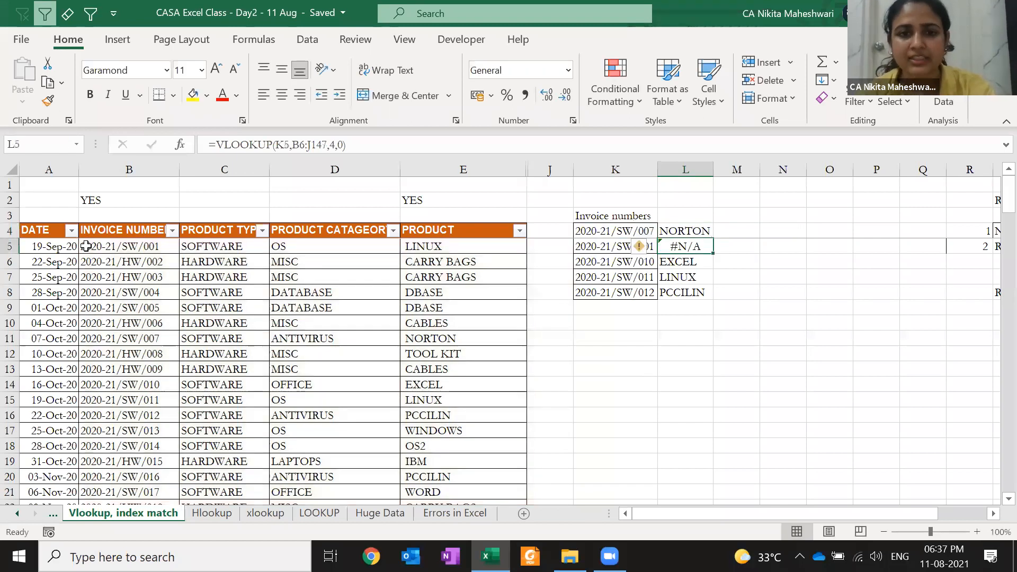
{"action": "key", "text": "F2"}
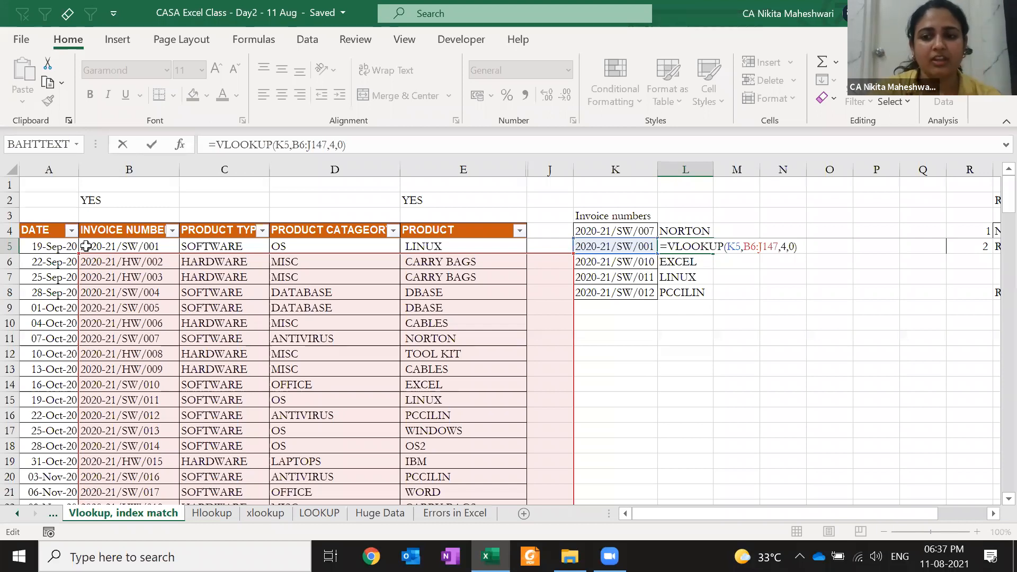
{"action": "key", "text": "Escape"}
- Lock the rows of L4's table range as B$5:J$146
{"action": "key", "text": "Up"}
{"action": "key", "text": "F2"}
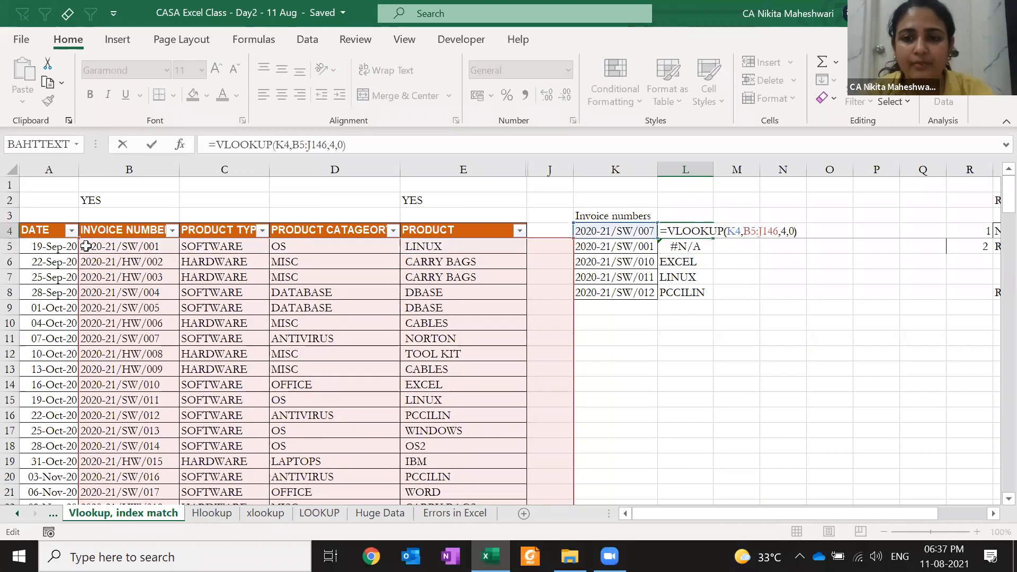
{"action": "key", "text": "Left"}
{"action": "key", "text": "Left"}
{"action": "key", "text": "Left"}
{"action": "key", "text": "Left"}
{"action": "key", "text": "Left"}
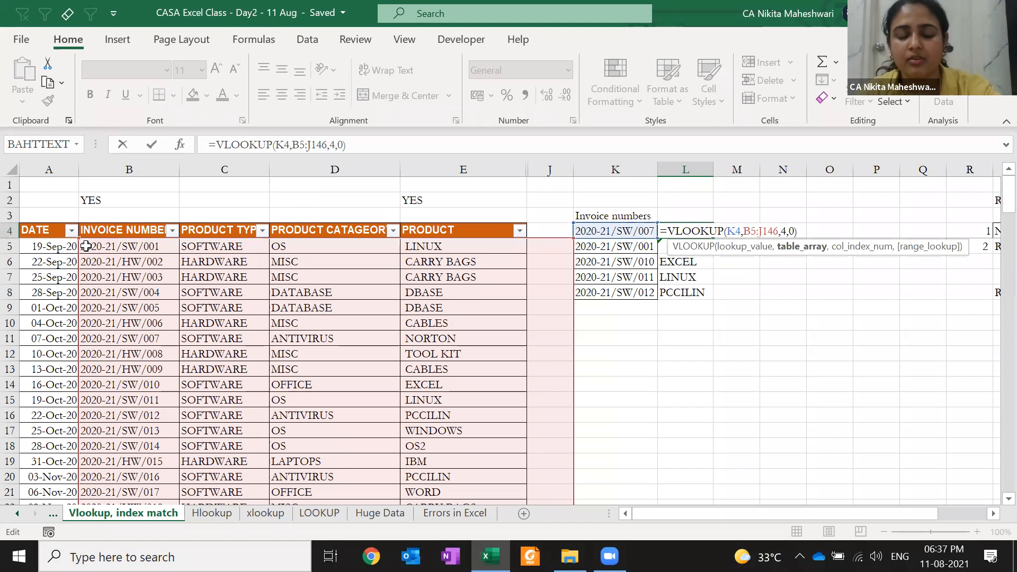
{"action": "key", "text": "Right"}
{"action": "type", "text": "$5:J$"}
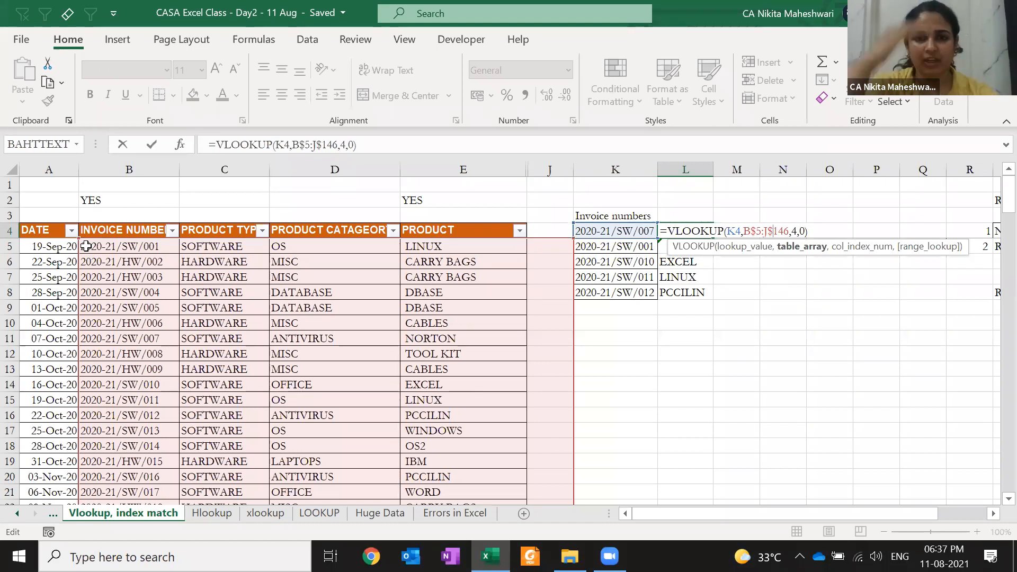
{"action": "key", "text": "Return"}
- Copy the row-locked lookup into L4:L8 and verify the references in L5 and L6
{"action": "key", "text": "Up"}
{"action": "key", "text": "ctrl+c"}
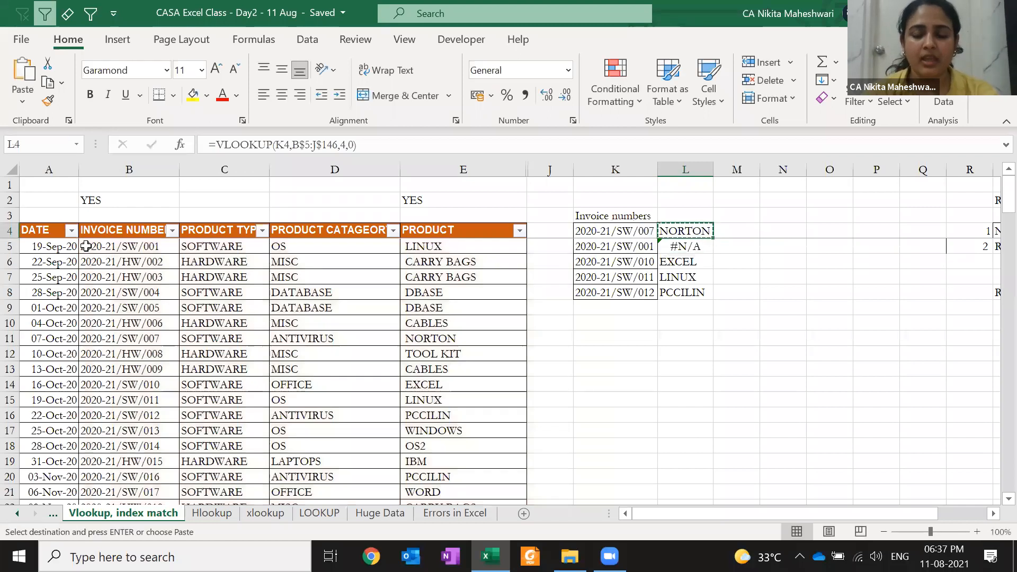
{"action": "key", "text": "ctrl+shift+Down"}
{"action": "key", "text": "Return"}
{"action": "key", "text": "F2"}
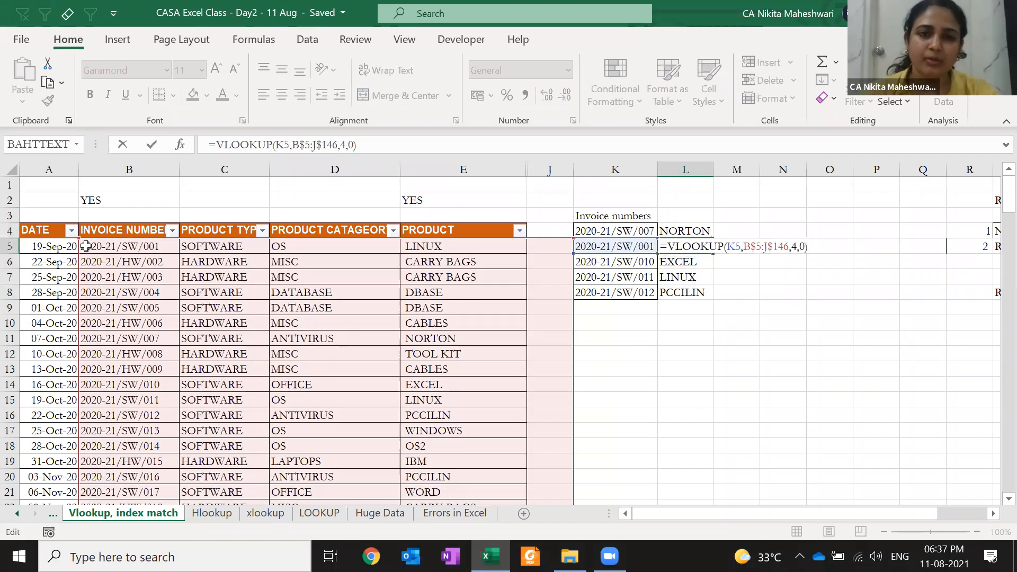
{"action": "key", "text": "Return"}
{"action": "key", "text": "F2"}
{"action": "key", "text": "Escape"}
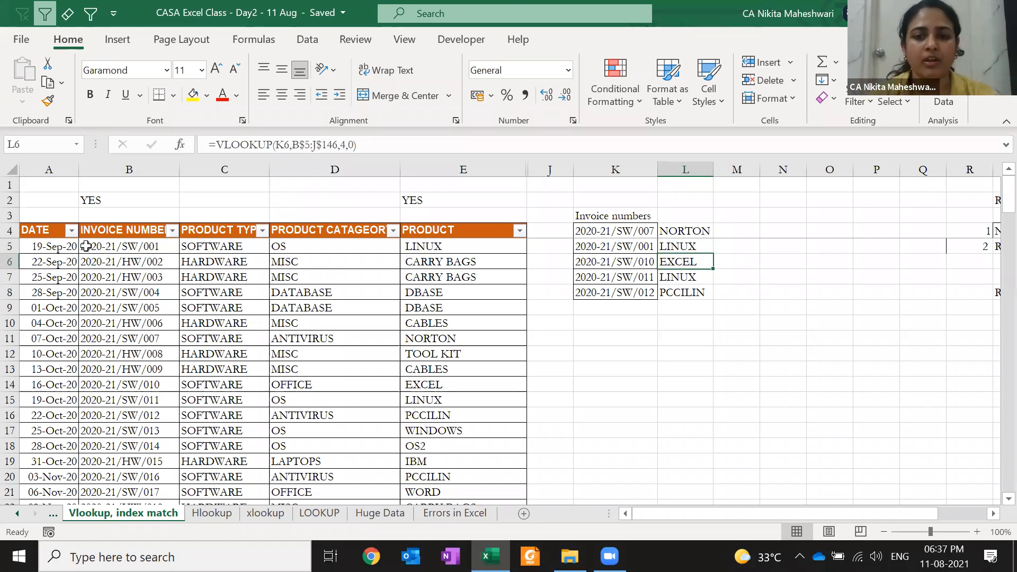
- Review L5 and L6's formulas, which return LINUX and EXCEL
{"action": "key", "text": "Up"}
{"action": "key", "text": "F2"}
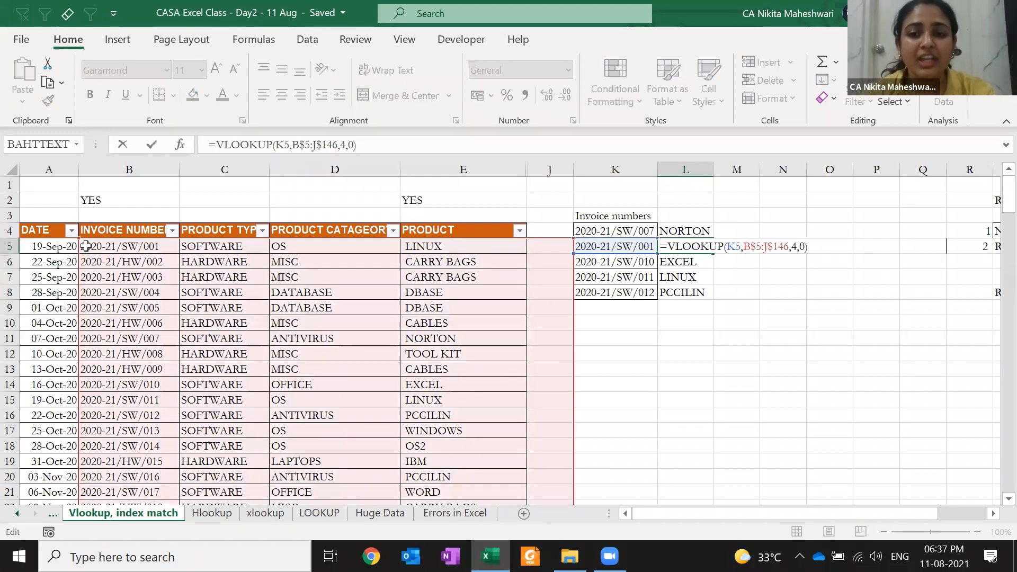
{"action": "key", "text": "Return"}
{"action": "key", "text": "F2"}
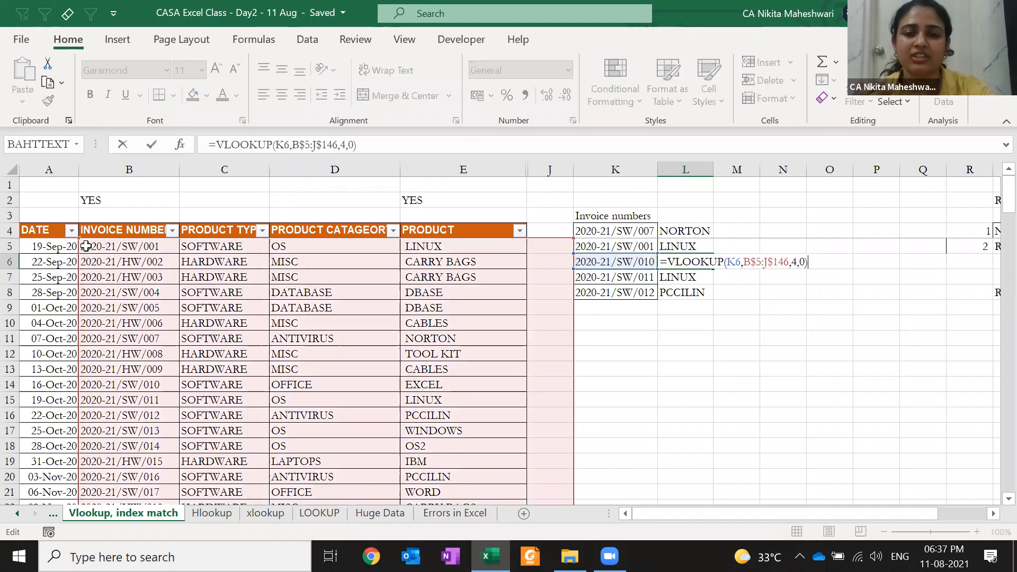
{"action": "key", "text": "Return"}
- Copy the L4 lookup into M4 and inspect how its references shifted
{"action": "key", "text": "Up"}
{"action": "key", "text": "Up"}
{"action": "key", "text": "Up"}
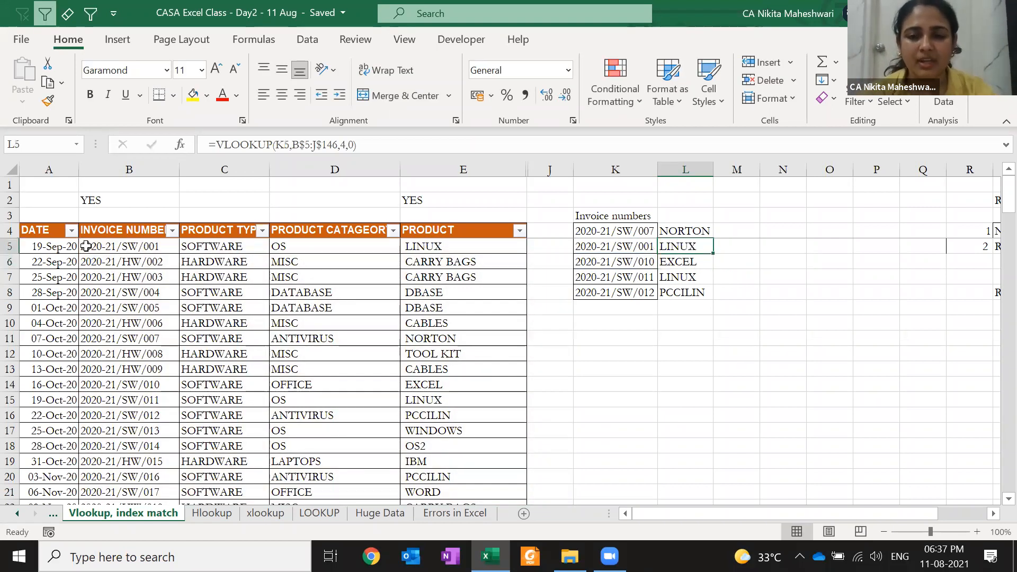
{"action": "key", "text": "ctrl+c"}
{"action": "key", "text": "Right"}
{"action": "key", "text": "Return"}
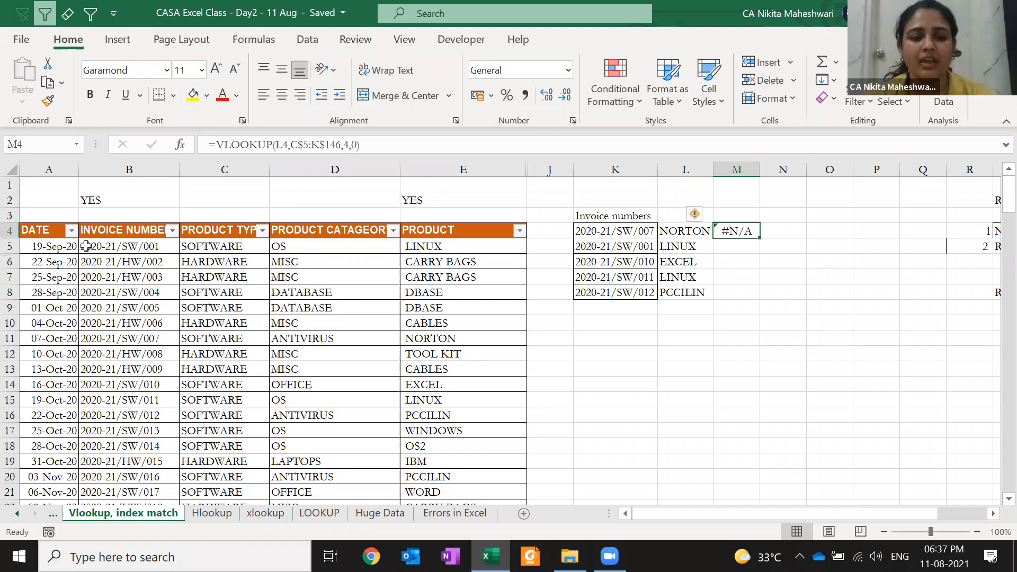
{"action": "key", "text": "F2"}
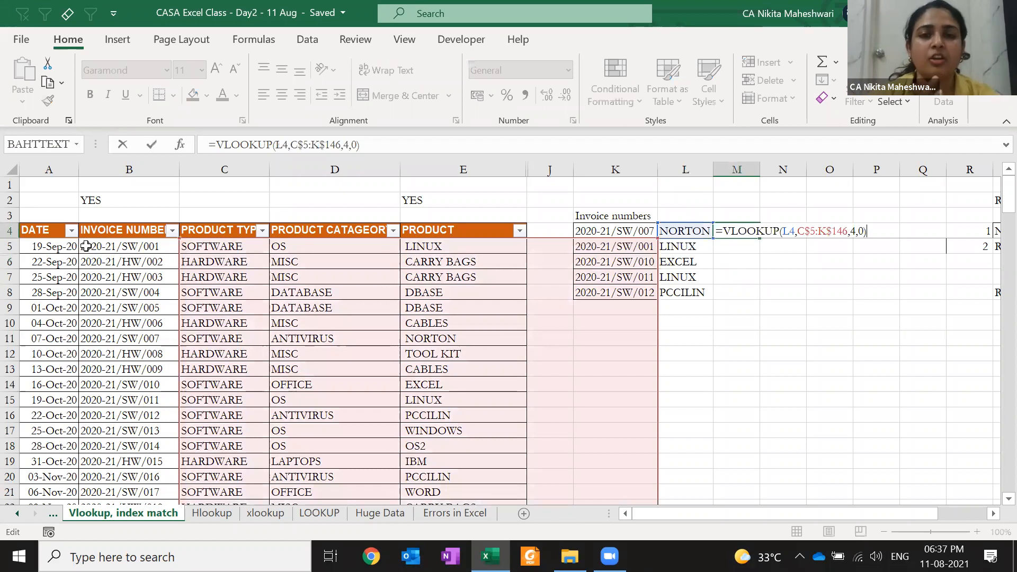
{"action": "key", "text": "Escape"}
- Fully lock L4's lookup range as $B$5:$J$146
{"action": "key", "text": "Left"}
{"action": "key", "text": "F2"}
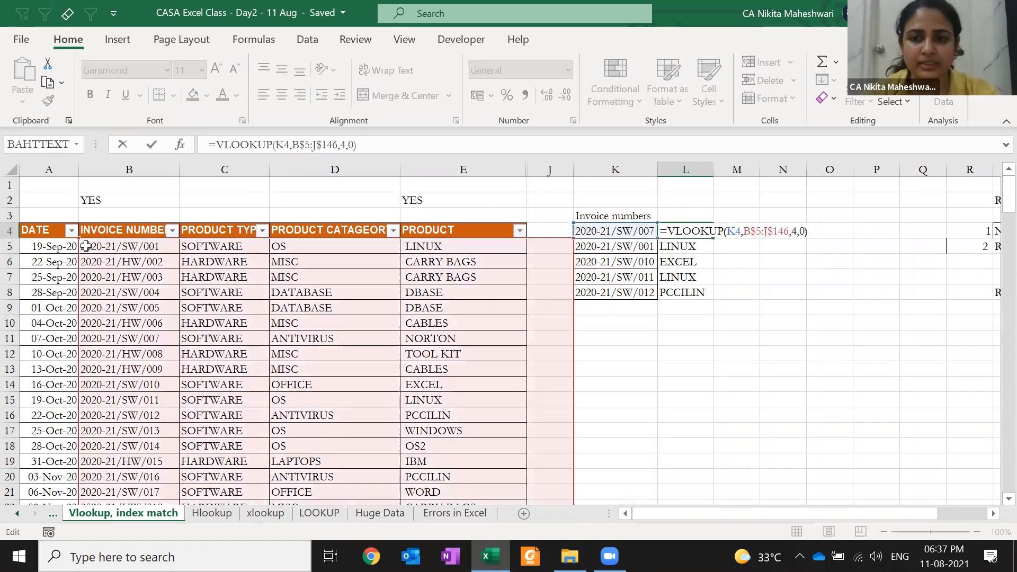
{"action": "key", "text": "Left"}
{"action": "key", "text": "Left"}
{"action": "key", "text": "Left"}
{"action": "key", "text": "Left"}
{"action": "key", "text": "Left"}
{"action": "key", "text": "Left"}
{"action": "key", "text": "Left"}
{"action": "key", "text": "Left"}
{"action": "key", "text": "Left"}
{"action": "key", "text": "Left"}
{"action": "key", "text": "Left"}
{"action": "key", "text": "Left"}
{"action": "type", "text": "$"}
{"action": "key", "text": "Right"}
{"action": "key", "text": "Right"}
{"action": "key", "text": "Right"}
{"action": "type", "text": "$"}
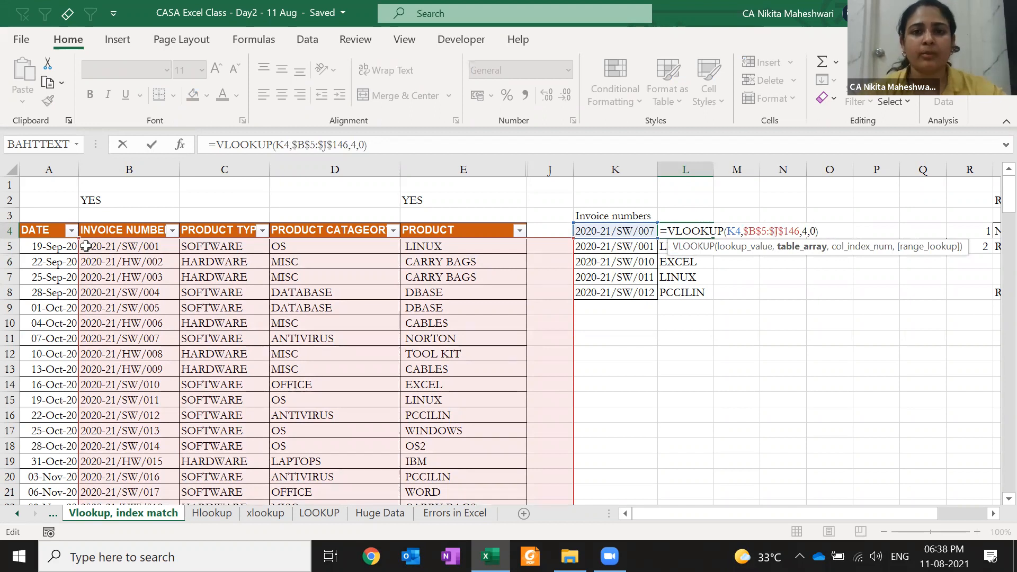
{"action": "key", "text": "Return"}
- Copy the fully locked L4 formula into M4, where it returns #N/A
{"action": "key", "text": "Up"}
{"action": "key", "text": "ctrl+c"}
{"action": "key", "text": "ctrl+shift+Down"}
{"action": "key", "text": "Escape"}
{"action": "key", "text": "ctrl+shift+Up"}
{"action": "key", "text": "ctrl+c"}
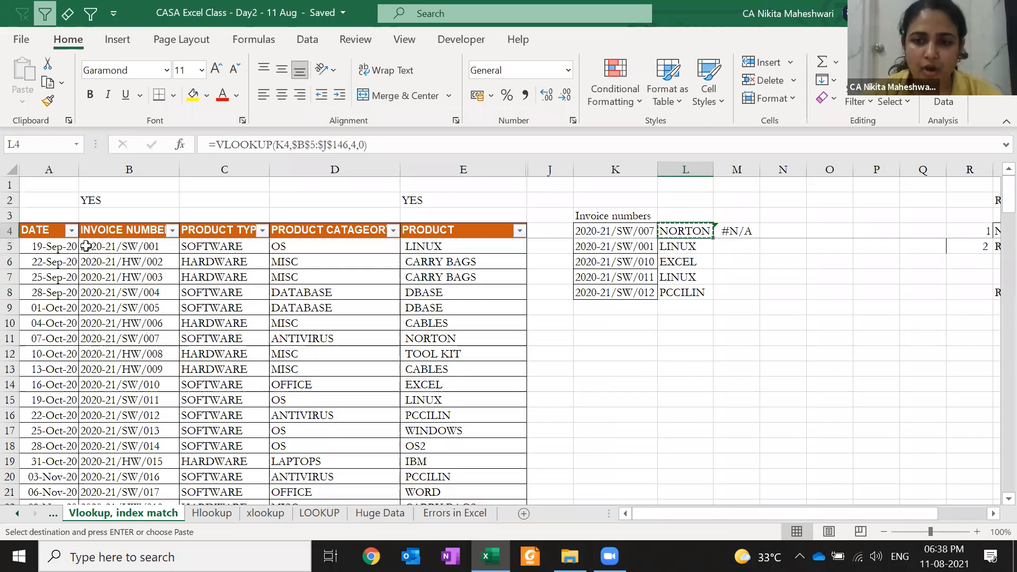
{"action": "key", "text": "Right"}
{"action": "key", "text": "Return"}
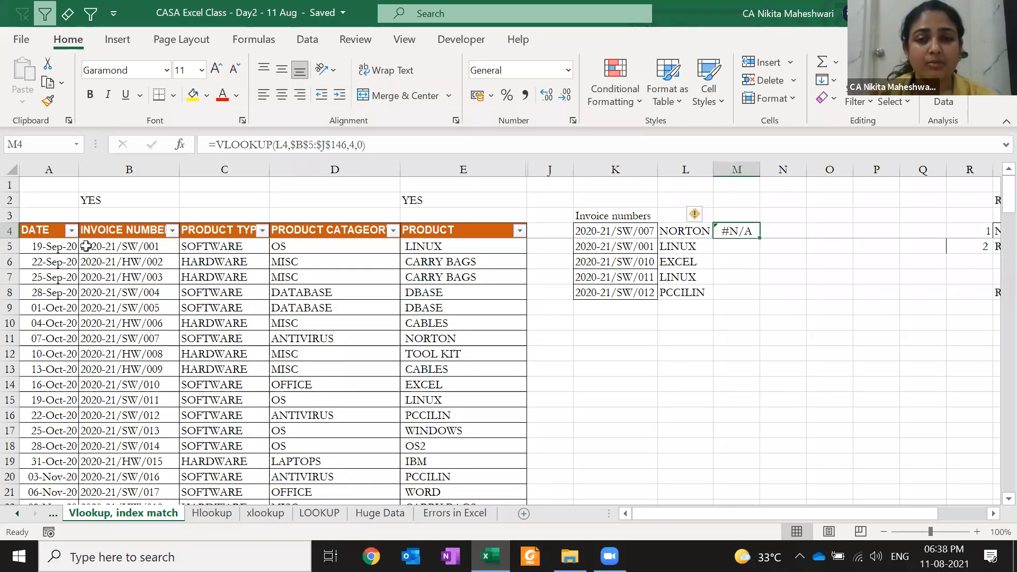
- Change L4's lookup value to $K4 so its column stays fixed
{"action": "key", "text": "F2"}
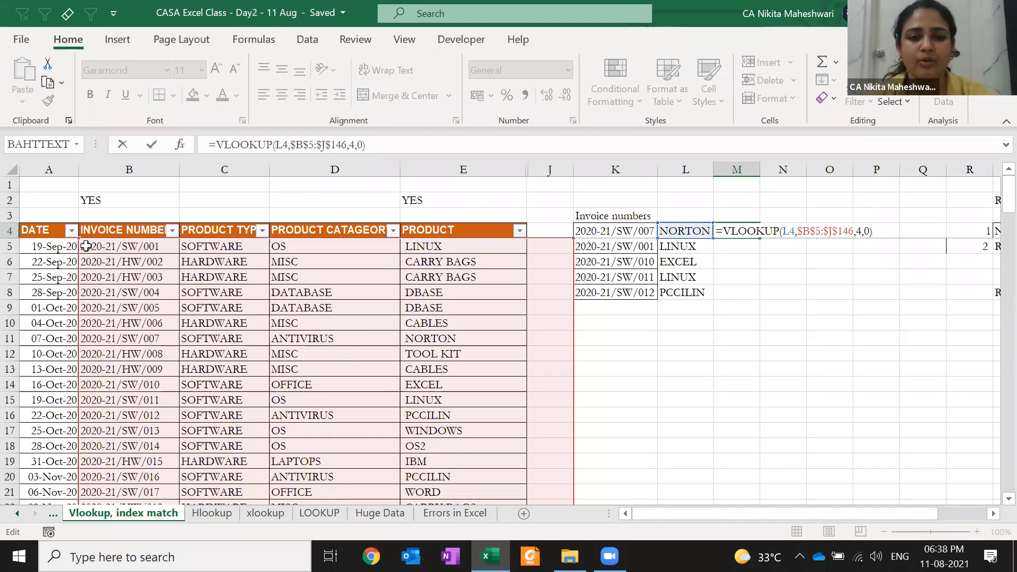
{"action": "key", "text": "Escape"}
{"action": "key", "text": "Left"}
{"action": "key", "text": "F2"}
{"action": "key", "text": "Left"}
{"action": "key", "text": "Left"}
{"action": "key", "text": "Left"}
{"action": "key", "text": "Left"}
{"action": "key", "text": "Left"}
{"action": "key", "text": "Left"}
{"action": "key", "text": "Left"}
{"action": "key", "text": "Left"}
{"action": "key", "text": "Left"}
{"action": "key", "text": "Left"}
{"action": "key", "text": "Left"}
{"action": "key", "text": "Left"}
{"action": "key", "text": "Left"}
{"action": "key", "text": "Left"}
{"action": "key", "text": "Left"}
{"action": "key", "text": "Left"}
{"action": "key", "text": "Left"}
{"action": "key", "text": "Left"}
{"action": "key", "text": "Left"}
{"action": "type", "text": "$"}
{"action": "key", "text": "ctrl+Return"}
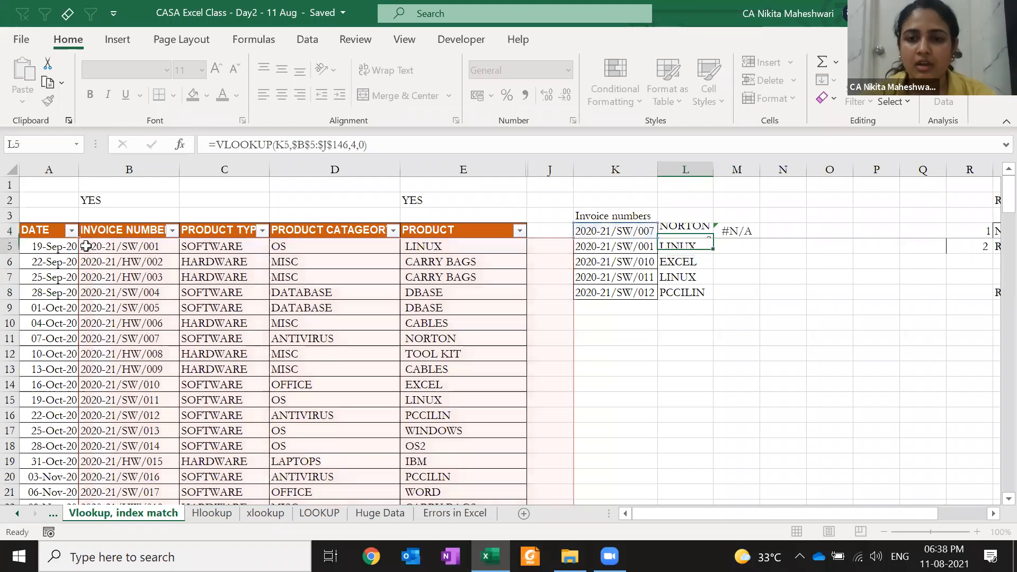
- Paste the $K4 lookup formula over L4:L8 and check it
{"action": "key", "text": "ctrl+c"}
{"action": "key", "text": "ctrl+shift+Down"}
{"action": "key", "text": "ctrl+v"}
{"action": "key", "text": "ctrl+shift+Up"}
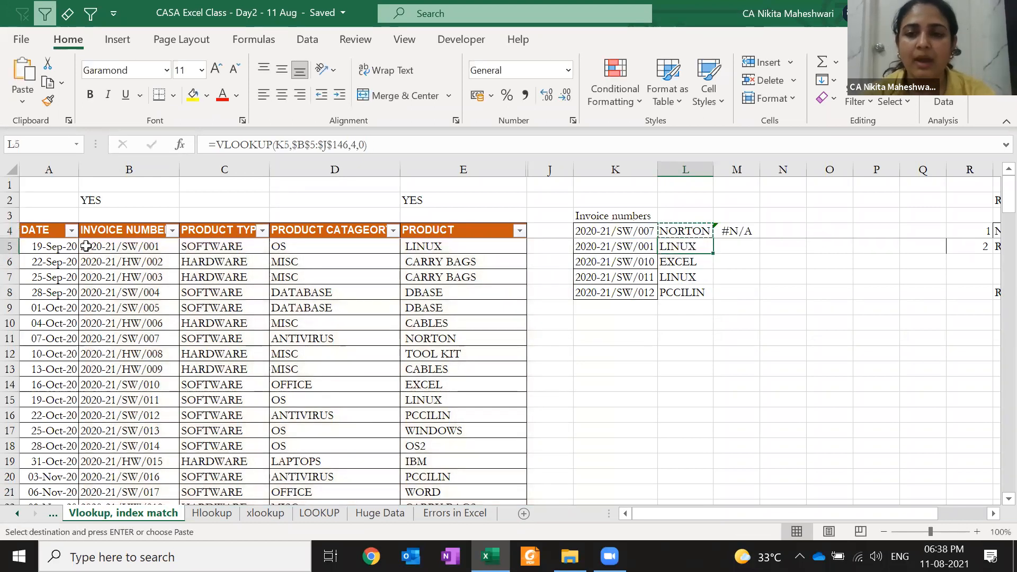
{"action": "key", "text": "F2"}
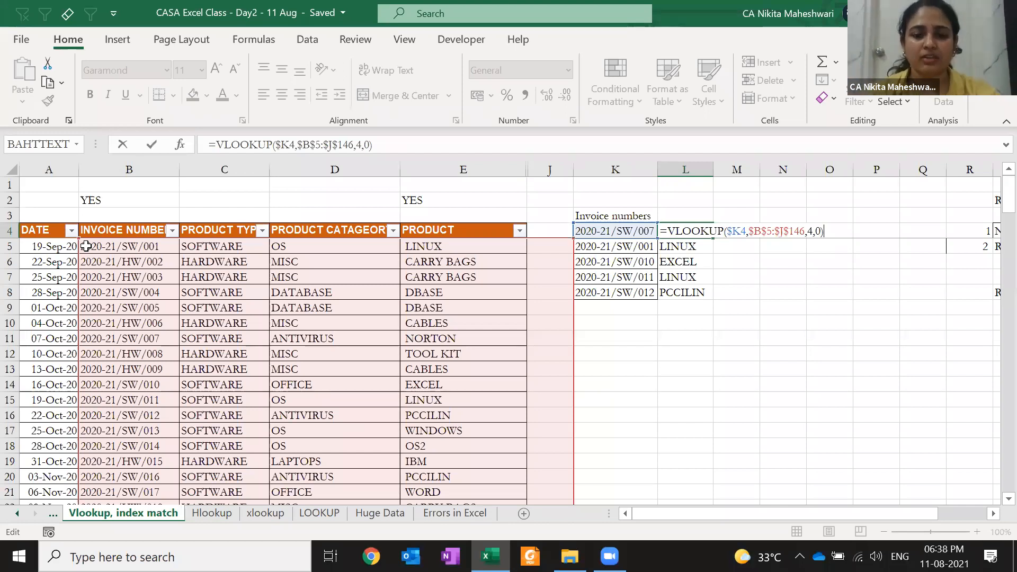
{"action": "key", "text": "Escape"}
{"action": "key", "text": "ctrl+shift+Down"}
{"action": "key", "text": "Return"}
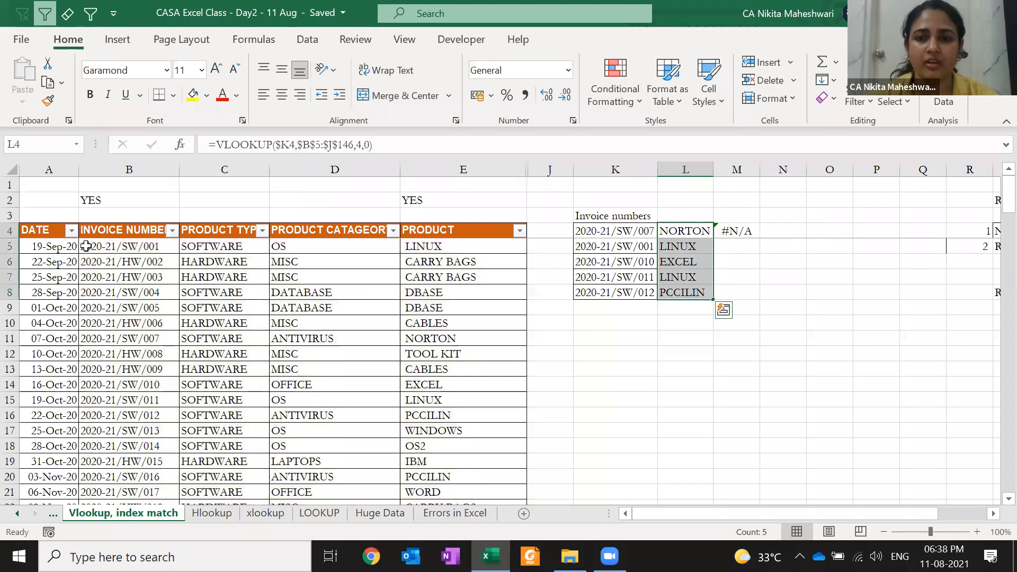
- Delete the test formula from M4
{"action": "key", "text": "Right"}
{"action": "key", "text": "Delete"}
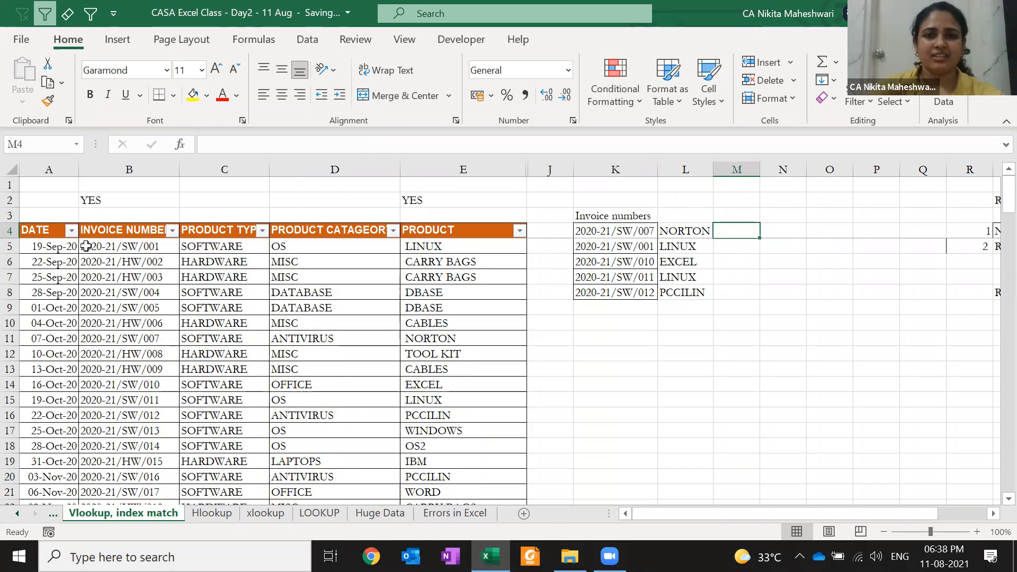
{"action": "key", "text": "Left"}
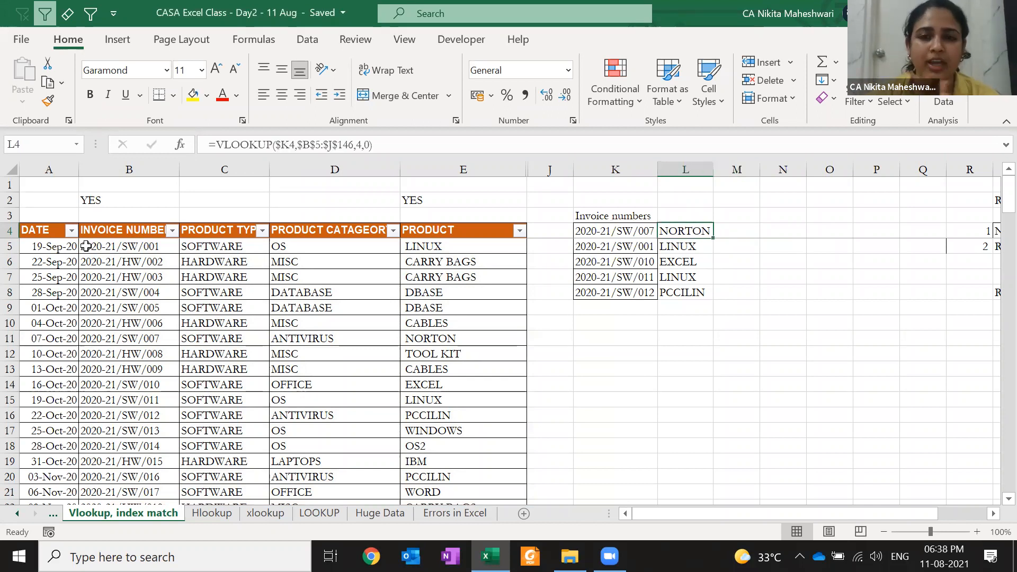
- Enter the heading 'Product' in L3
{"action": "key", "text": "F2"}
{"action": "key", "text": "Escape"}
{"action": "key", "text": "Up"}
{"action": "type", "text": "PCCILIN"}
{"action": "key", "text": "Escape"}
{"action": "type", "text": "Prod"}
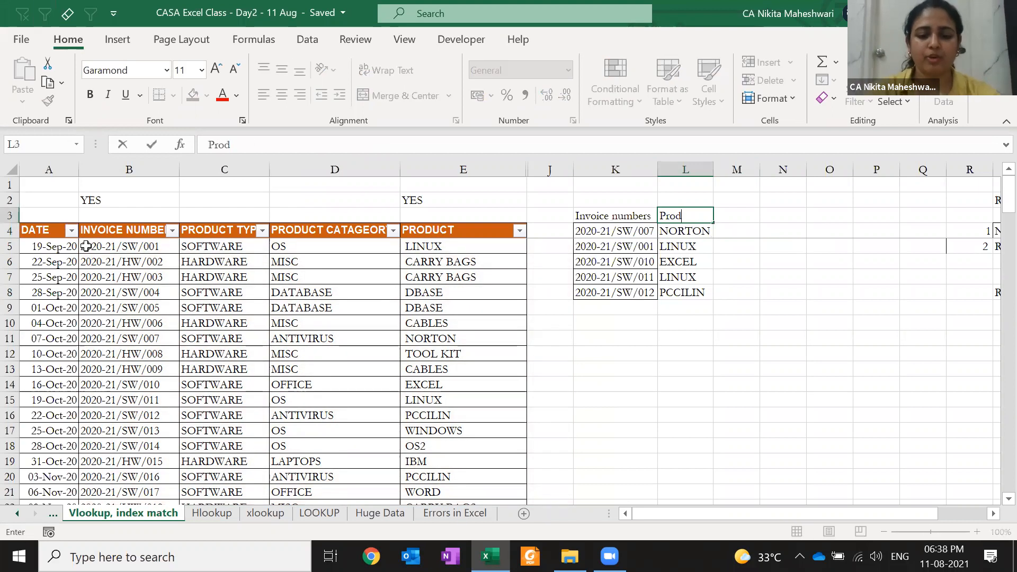
{"action": "type", "text": "uct"}
{"action": "key", "text": "Return"}
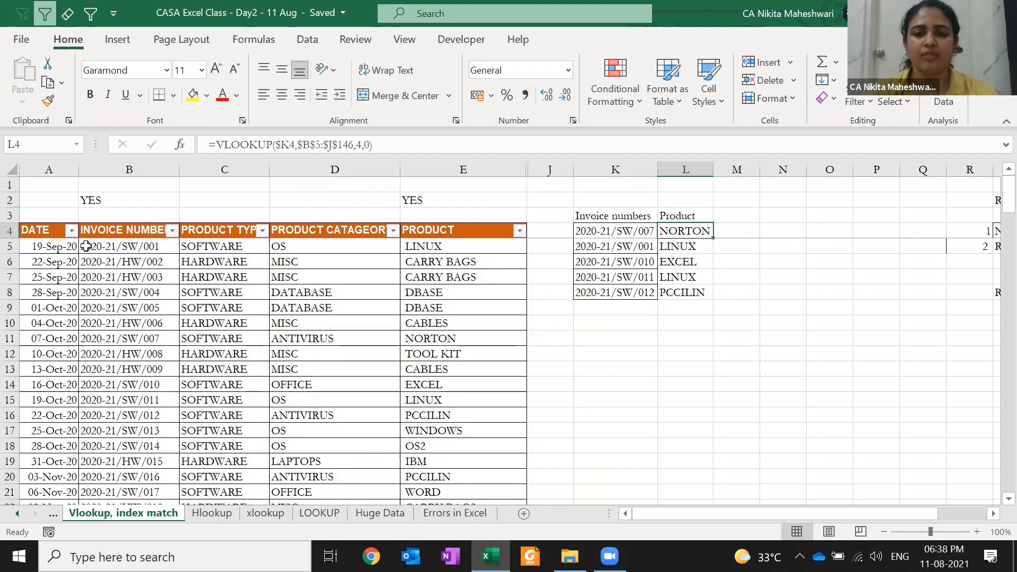
- Apply E4's orange header format to K3:L3 with Paste Special Formats
{"action": "key", "text": "Left"}
{"action": "key", "text": "Left"}
{"action": "key", "text": "Left"}
{"action": "key", "text": "ctrl+c"}
{"action": "key", "text": "Right"}
{"action": "key", "text": "Up"}
{"action": "key", "text": "Right"}
{"action": "key", "text": "shift+Right"}
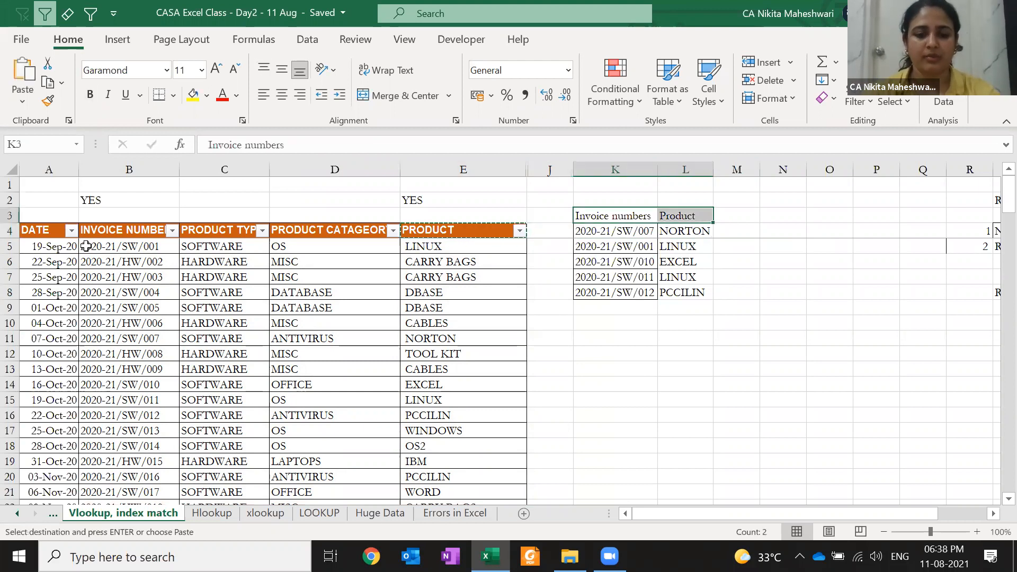
{"action": "key", "text": "ctrl+alt+v"}
{"action": "key", "text": "t"}
{"action": "key", "text": "Return"}
{"action": "key", "text": "Escape"}
- Review the five invoice numbers and their product results in K4:L8
{"action": "key", "text": "Down"}
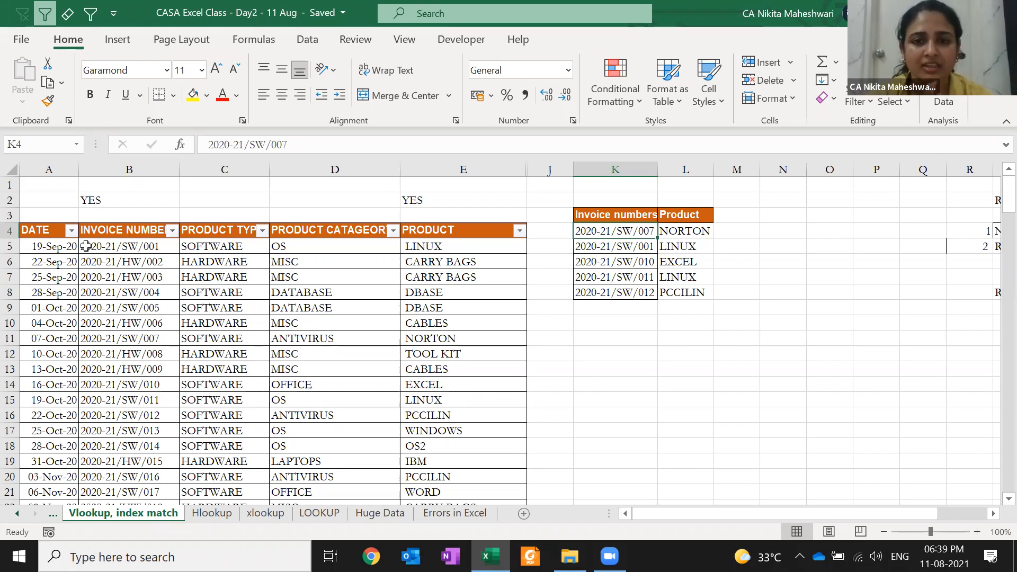
{"action": "key", "text": "Down"}
{"action": "key", "text": "Down"}
{"action": "key", "text": "Down"}
{"action": "key", "text": "Down"}
{"action": "key", "text": "Up"}
{"action": "key", "text": "Up"}
{"action": "key", "text": "Up"}
{"action": "key", "text": "Right"}
{"action": "key", "text": "Up"}
{"action": "key", "text": "Right"}
{"action": "key", "text": "Right"}
{"action": "key", "text": "Up"}
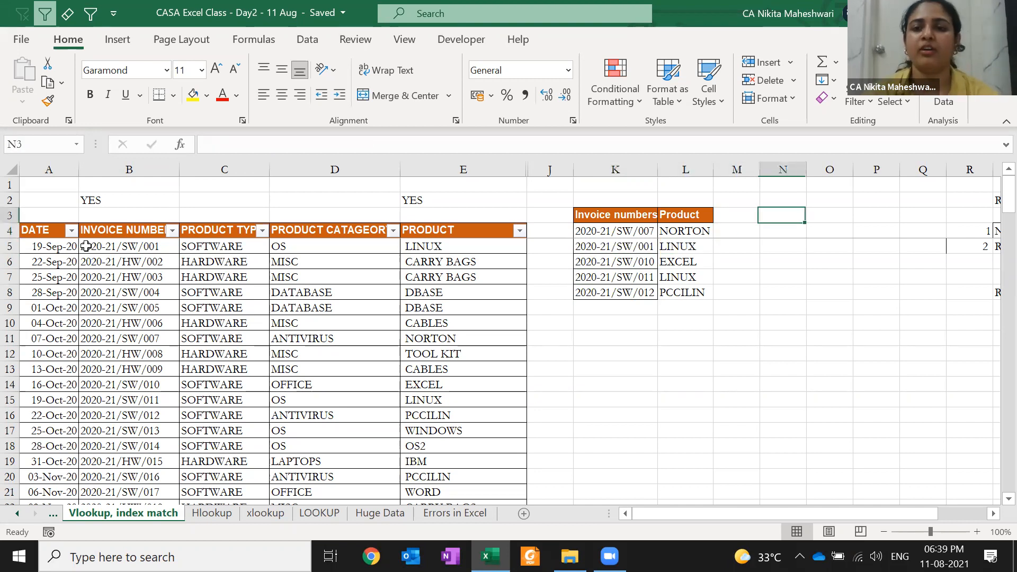
{"action": "key", "text": "Up"}
{"action": "key", "text": "Right"}
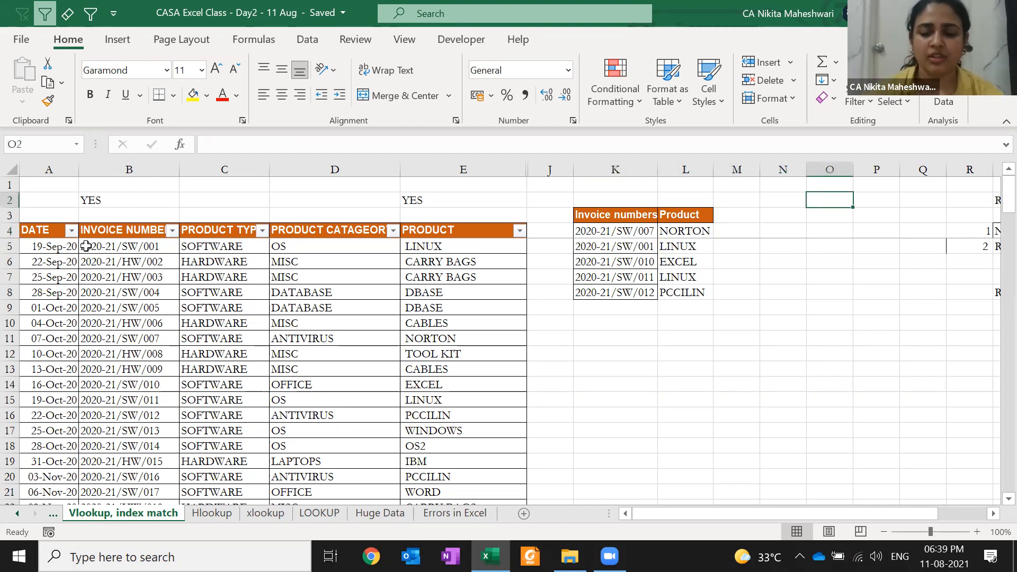
- Fill O8:O11 with the numbers 1, 2, 3 and 4
{"action": "key", "text": "Down"}
{"action": "key", "text": "Up"}
{"action": "key", "text": "Down"}
{"action": "key", "text": "Down"}
{"action": "key", "text": "Down"}
{"action": "key", "text": "Down"}
{"action": "key", "text": "Down"}
{"action": "key", "text": "Down"}
{"action": "type", "text": "1"}
{"action": "key", "text": "Return"}
{"action": "type", "text": "2"}
{"action": "key", "text": "Return"}
{"action": "type", "text": "3"}
{"action": "key", "text": "Return"}
{"action": "type", "text": "4"}
- Overwrite O8:O11 with the letters a, b, c and d
{"action": "key", "text": "Return"}
{"action": "key", "text": "Up"}
{"action": "key", "text": "Up"}
{"action": "key", "text": "Up"}
{"action": "key", "text": "Up"}
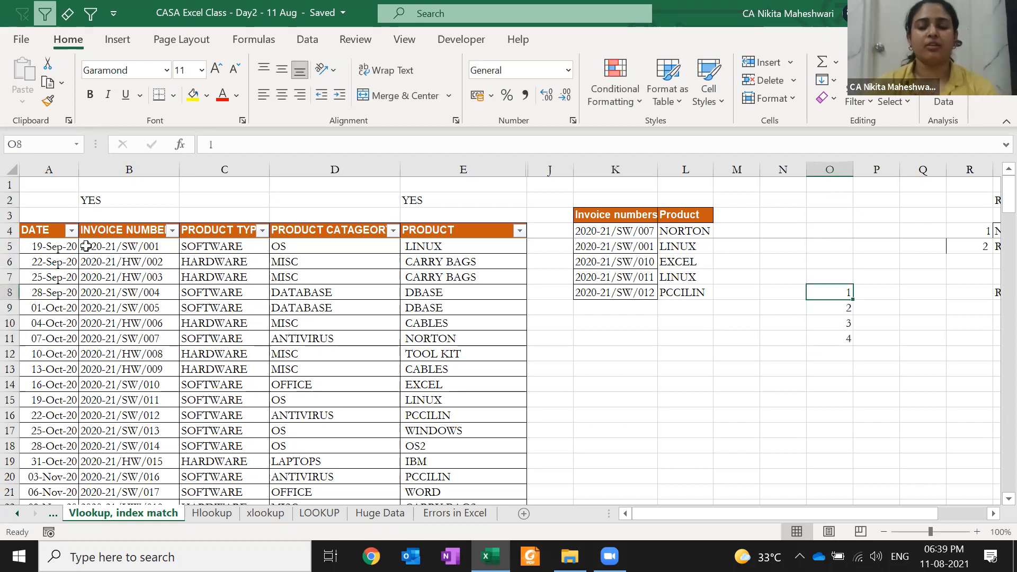
{"action": "type", "text": "a"}
{"action": "key", "text": "Return"}
{"action": "type", "text": "b"}
{"action": "key", "text": "Return"}
{"action": "type", "text": "c"}
{"action": "key", "text": "Return"}
{"action": "type", "text": "d"}
- Enter a in P5 as the value to look up
{"action": "key", "text": "Return"}
{"action": "key", "text": "Up"}
{"action": "key", "text": "Up"}
{"action": "key", "text": "Up"}
{"action": "key", "text": "Up"}
{"action": "key", "text": "Up"}
{"action": "key", "text": "Right"}
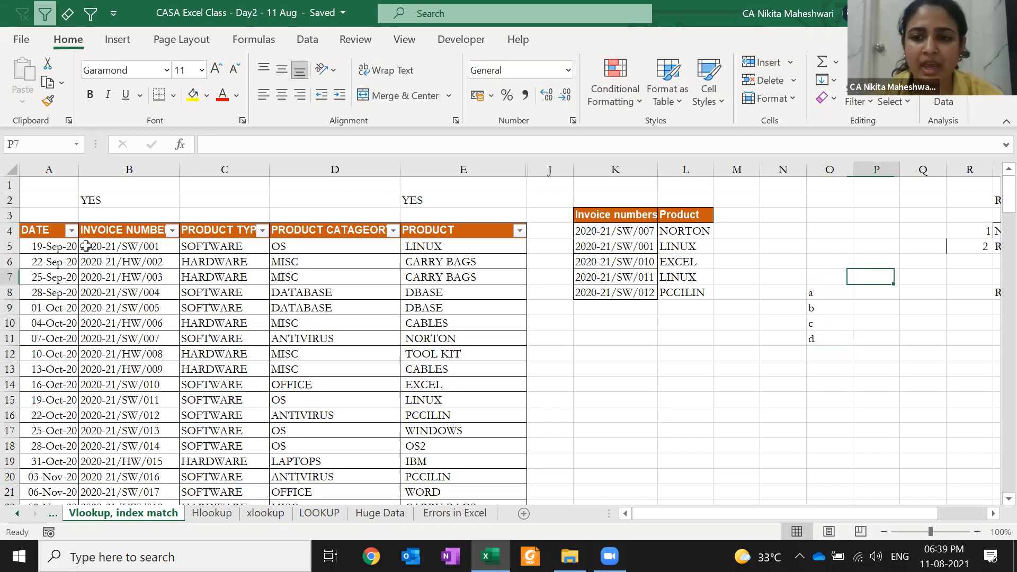
{"action": "key", "text": "Up"}
{"action": "key", "text": "Up"}
{"action": "type", "text": "a"}
{"action": "key", "text": "Return"}
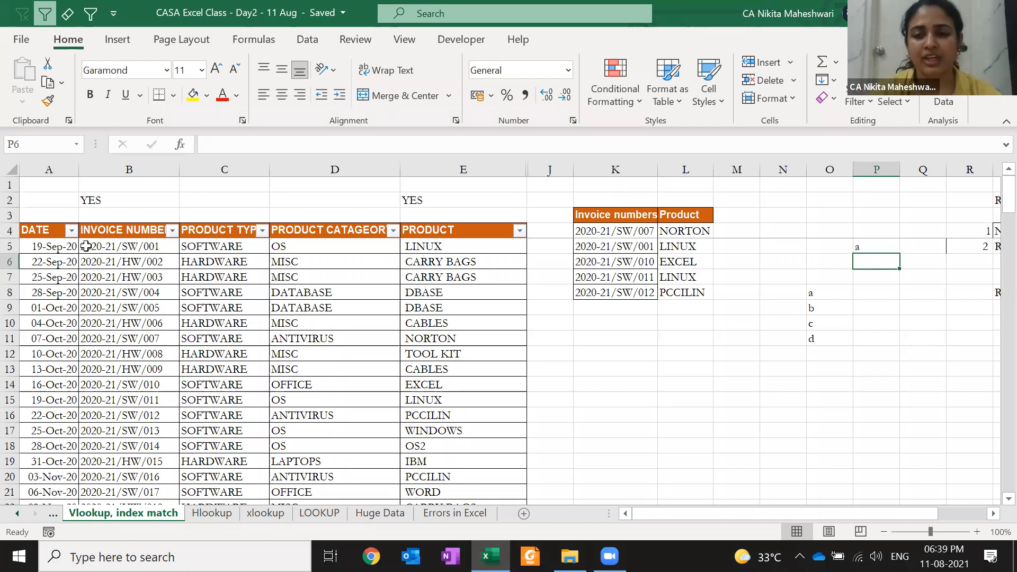
- Enter =MATCH(P5,$O$8:$O$11,0) in P6 so it returns position 1
{"action": "type", "text": "=match"}
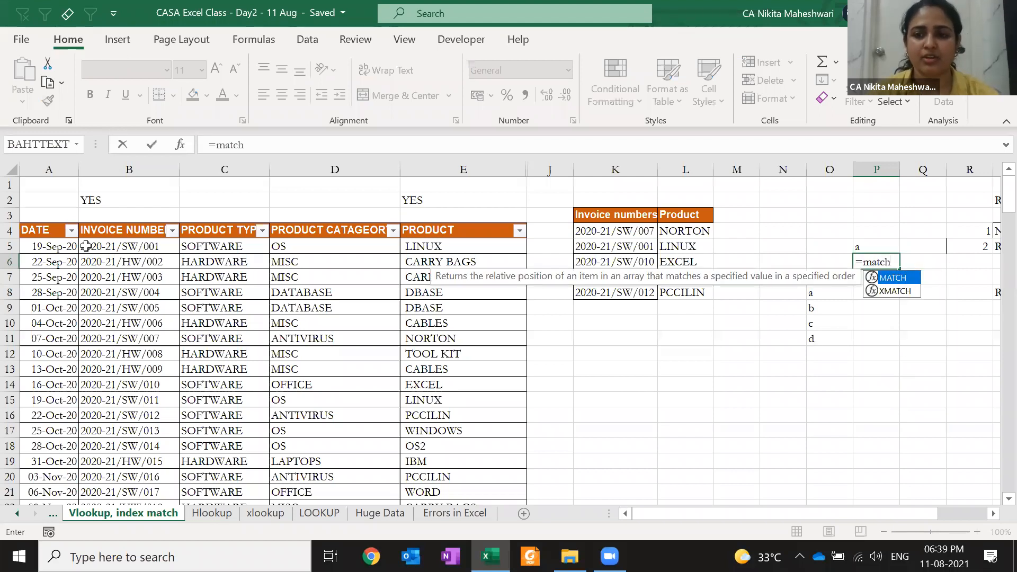
{"action": "key", "text": "Tab"}
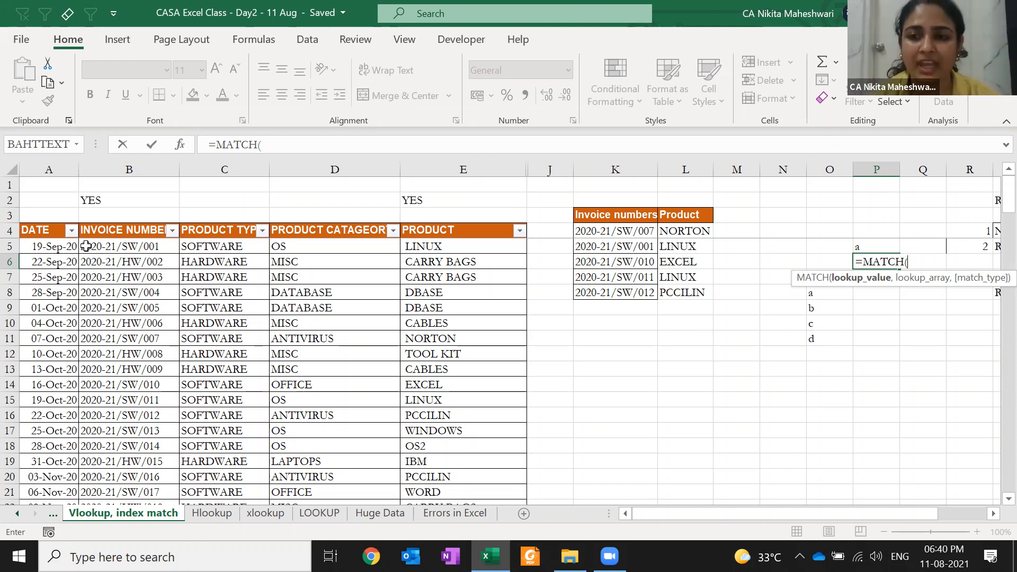
{"action": "key", "text": "Up"}
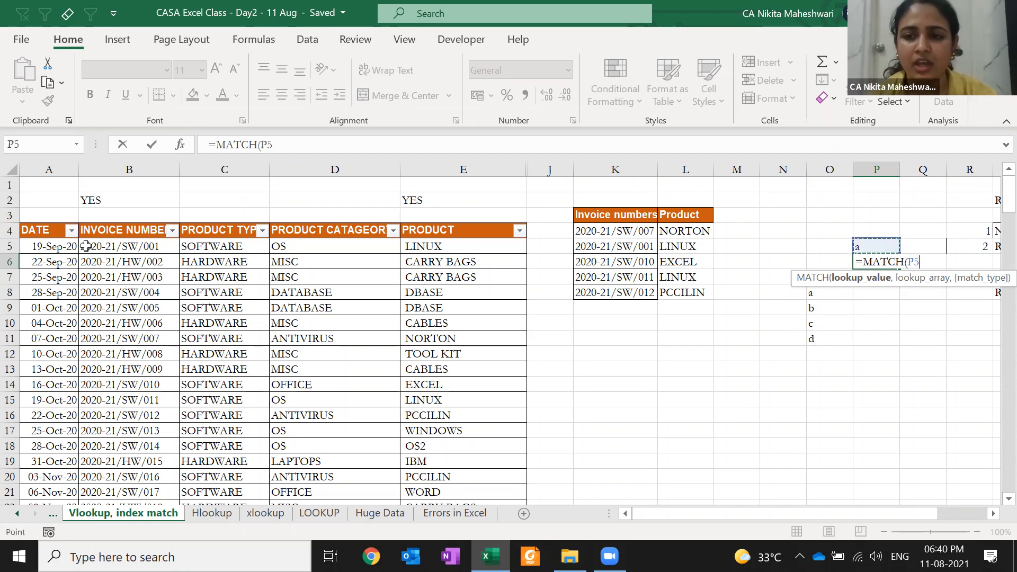
{"action": "type", "text": ","}
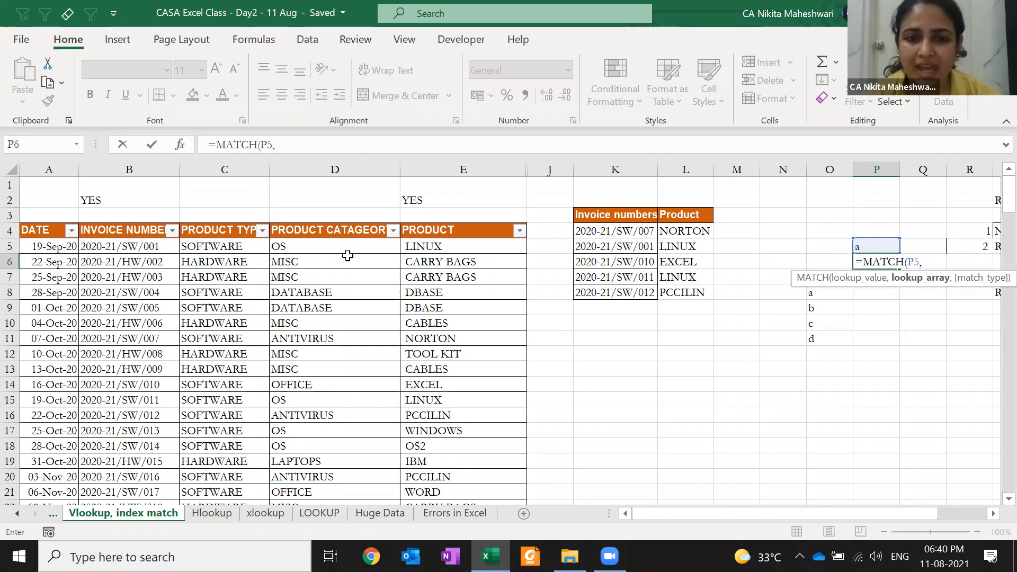
{"action": "left_click", "coordinate": [829, 307]}
{"action": "key", "text": "Up"}
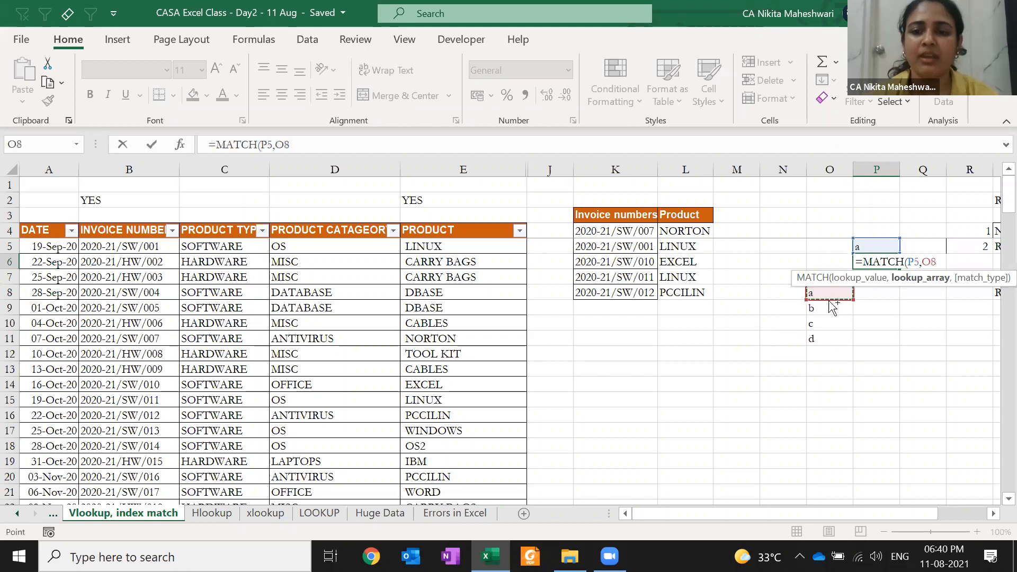
{"action": "key", "text": "ctrl+shift+Down"}
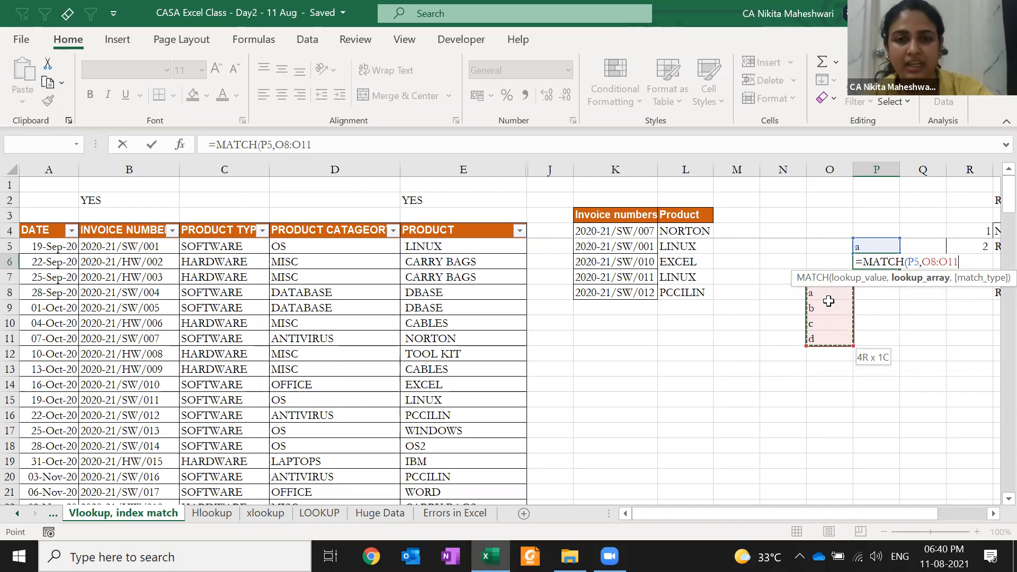
{"action": "key", "text": "F4"}
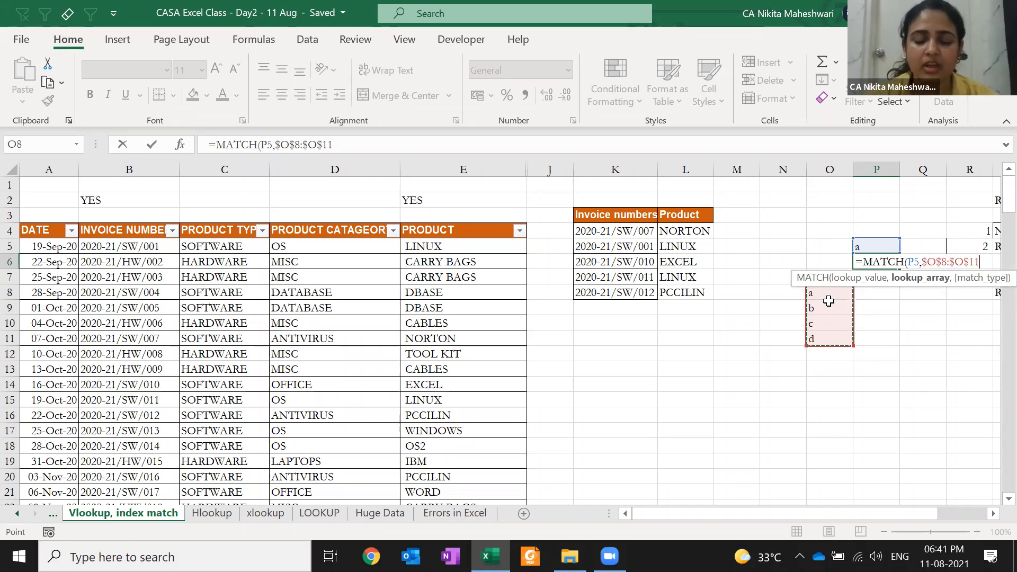
{"action": "type", "text": ","}
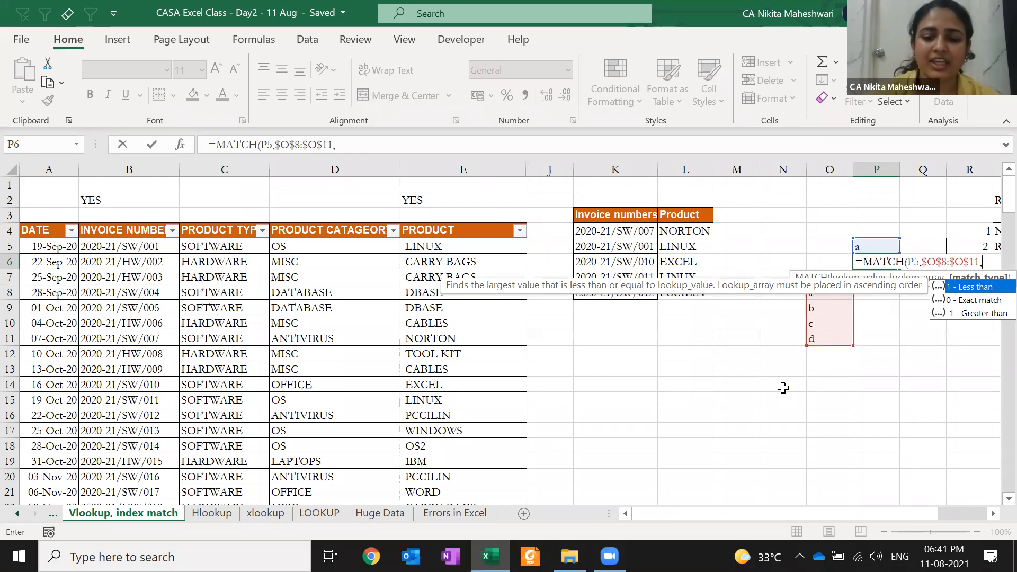
{"action": "type", "text": "0)"}
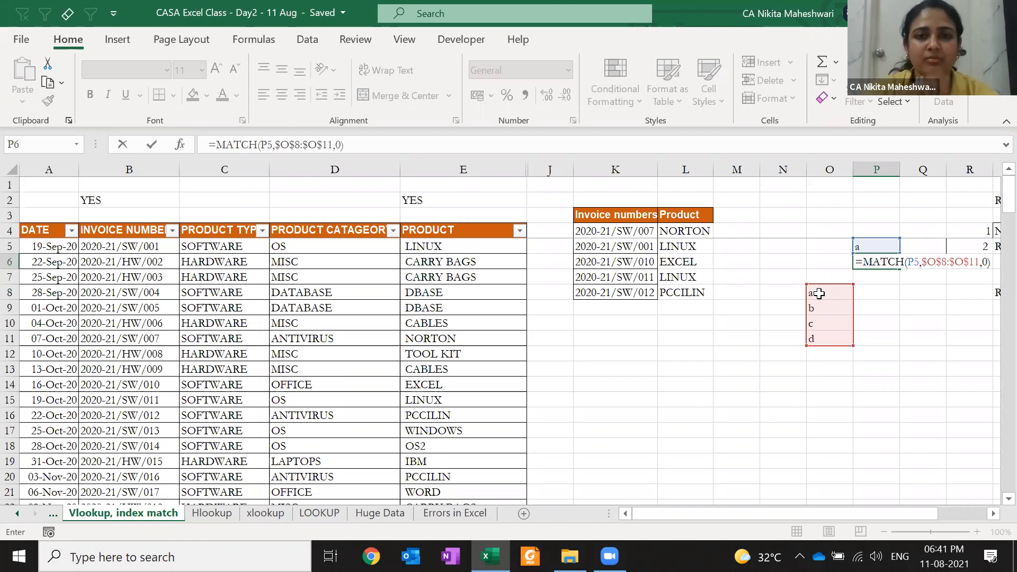
{"action": "key", "text": "ctrl+Return"}
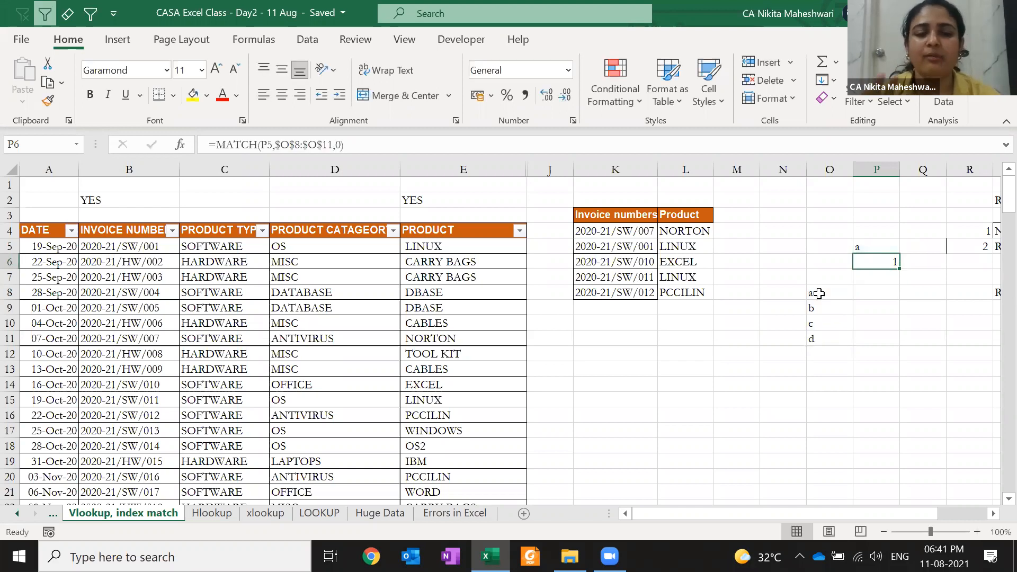
- Set P5 to c and replace b in O9 with c, so P6's MATCH returns 2
{"action": "key", "text": "Up"}
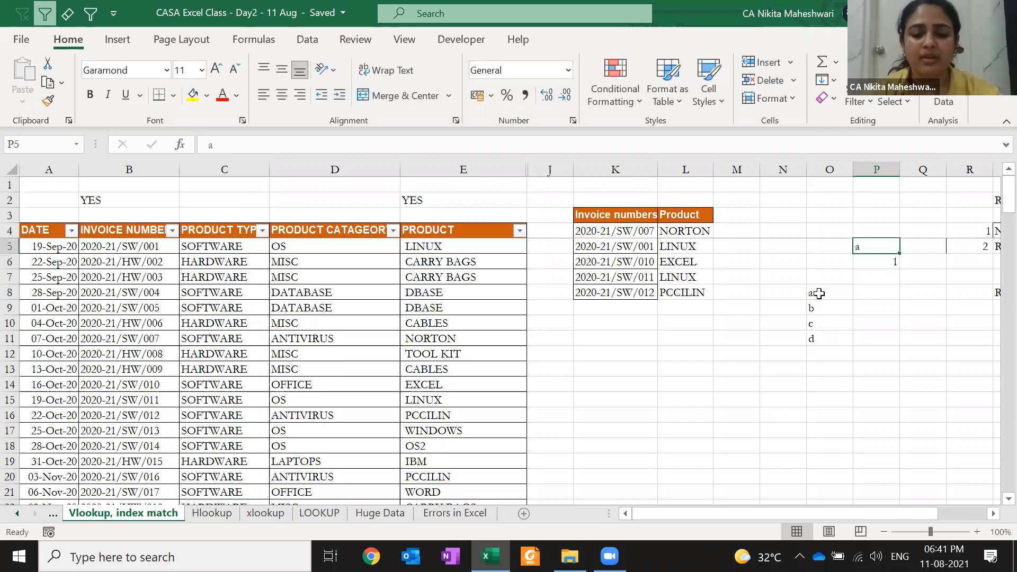
{"action": "type", "text": "c"}
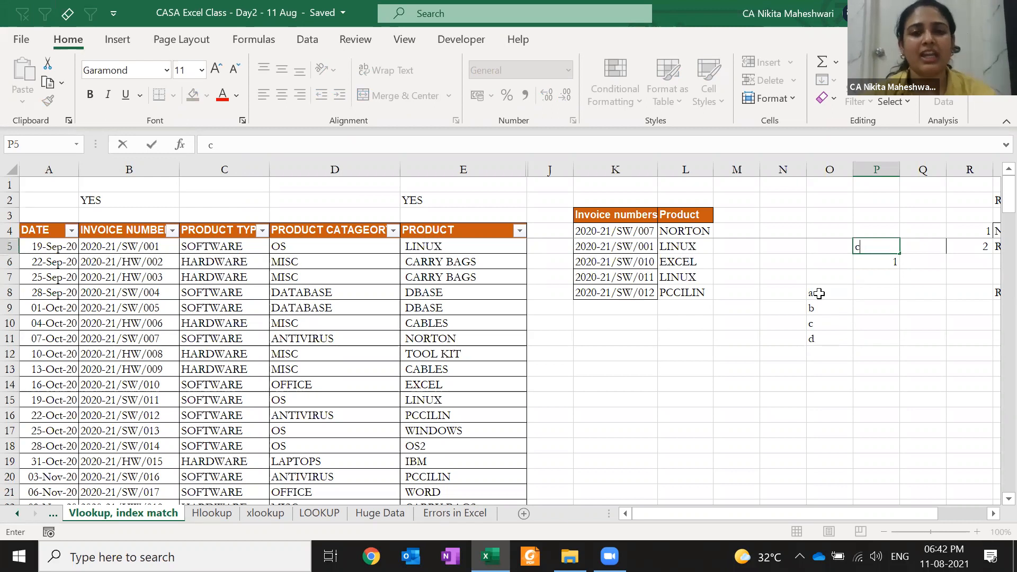
{"action": "key", "text": "Return"}
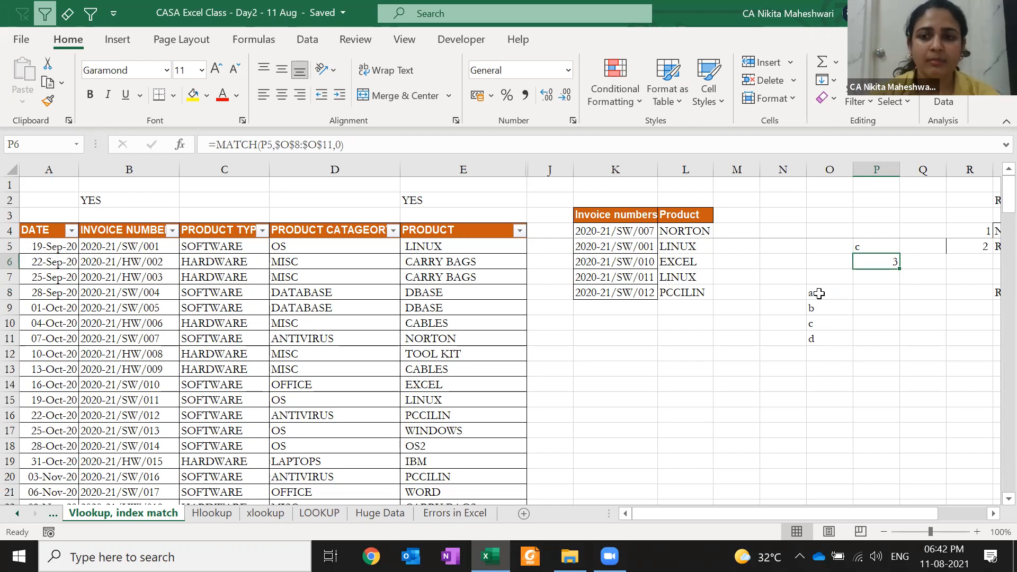
{"action": "left_click", "coordinate": [818, 339]}
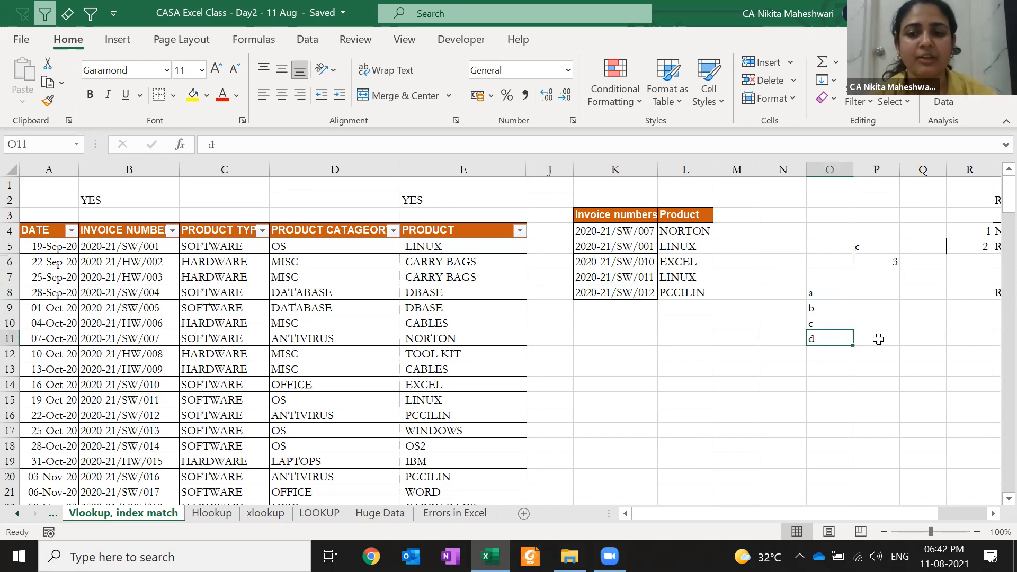
{"action": "key", "text": "Up"}
{"action": "key", "text": "Up"}
{"action": "type", "text": "c"}
{"action": "key", "text": "Return"}
{"action": "key", "text": "Up"}
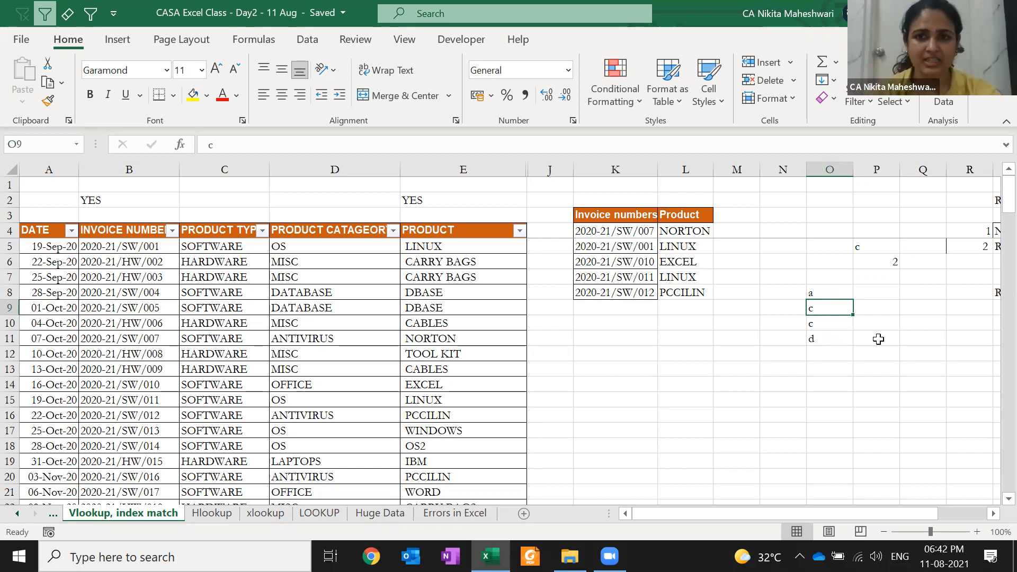
{"action": "left_click", "coordinate": [878, 338]}
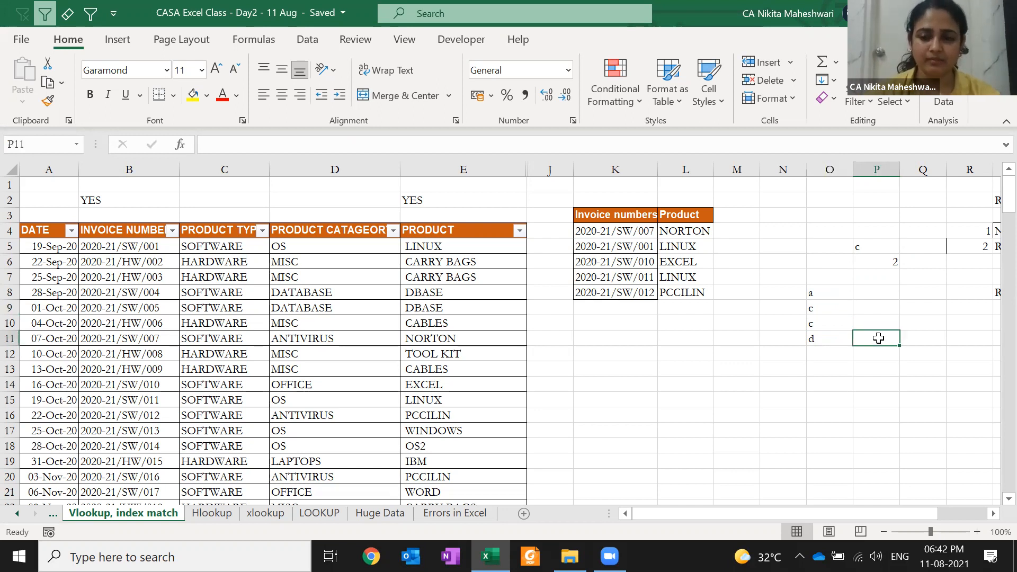
{"action": "key", "text": "Up"}
{"action": "key", "text": "Up"}
{"action": "key", "text": "Up"}
{"action": "key", "text": "Up"}
{"action": "key", "text": "Up"}
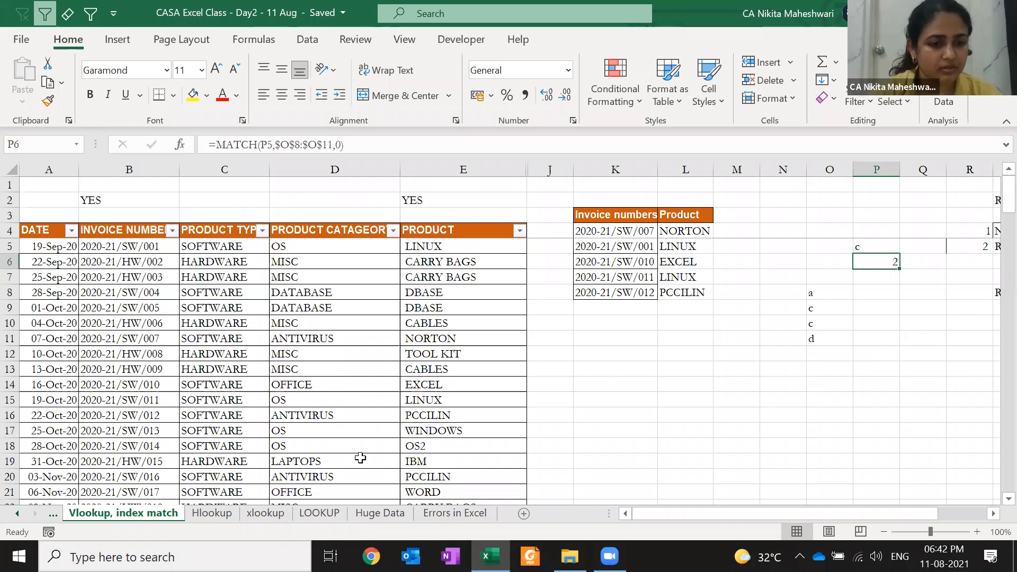
{"action": "left_click", "coordinate": [135, 400]}
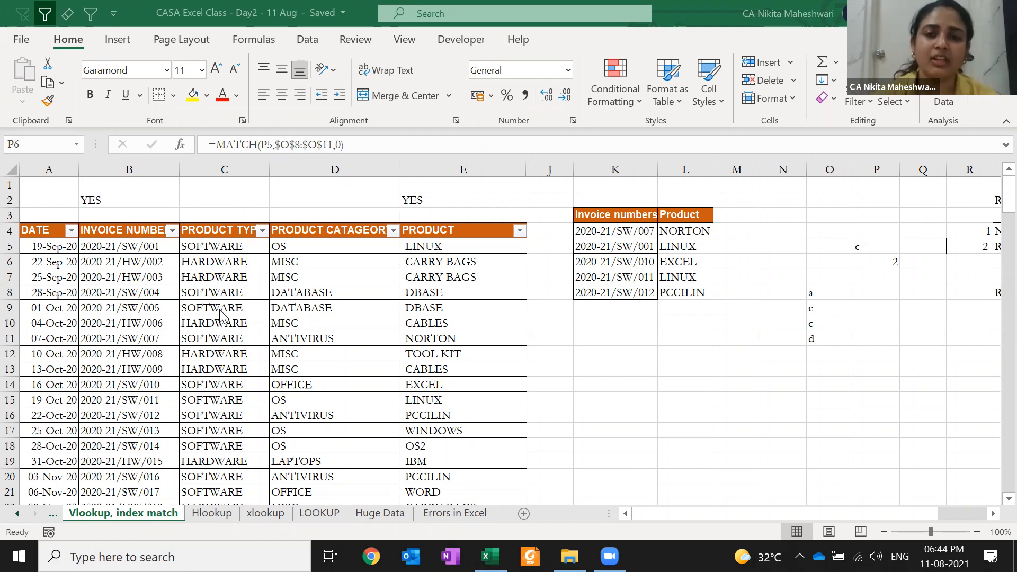
{"action": "left_click", "coordinate": [297, 282]}
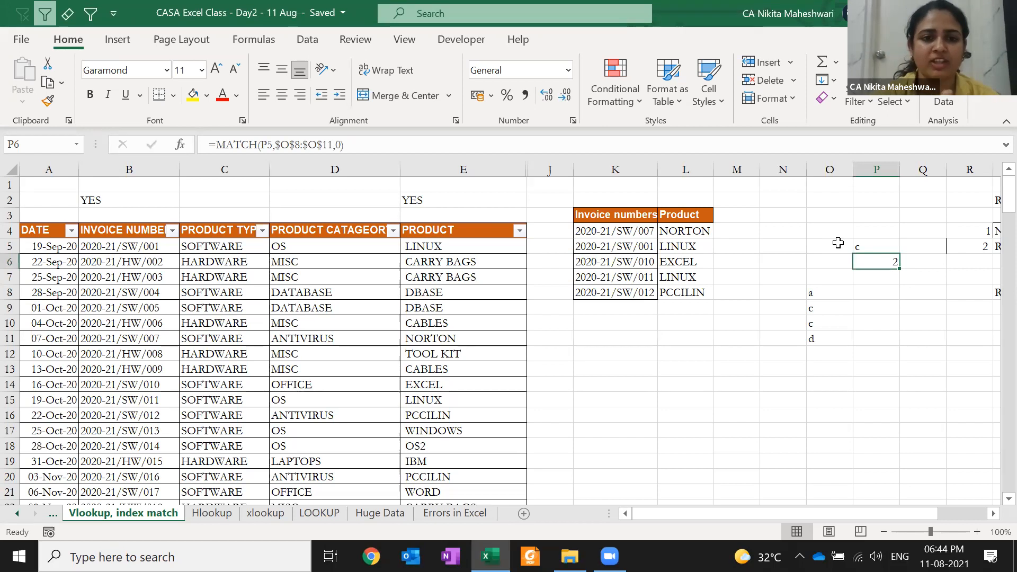
{"action": "left_click", "coordinate": [683, 232]}
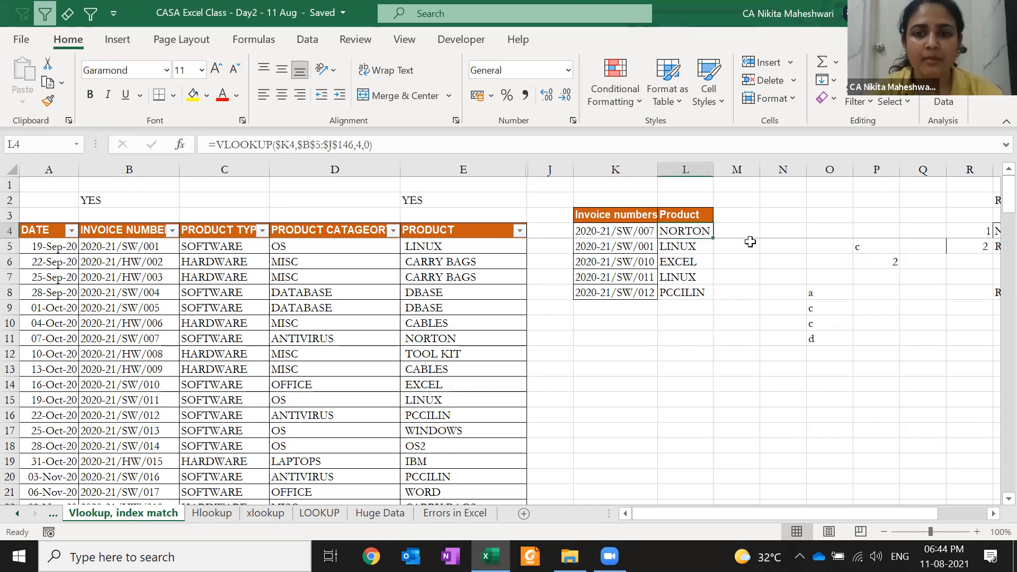
{"action": "key", "text": "F2"}
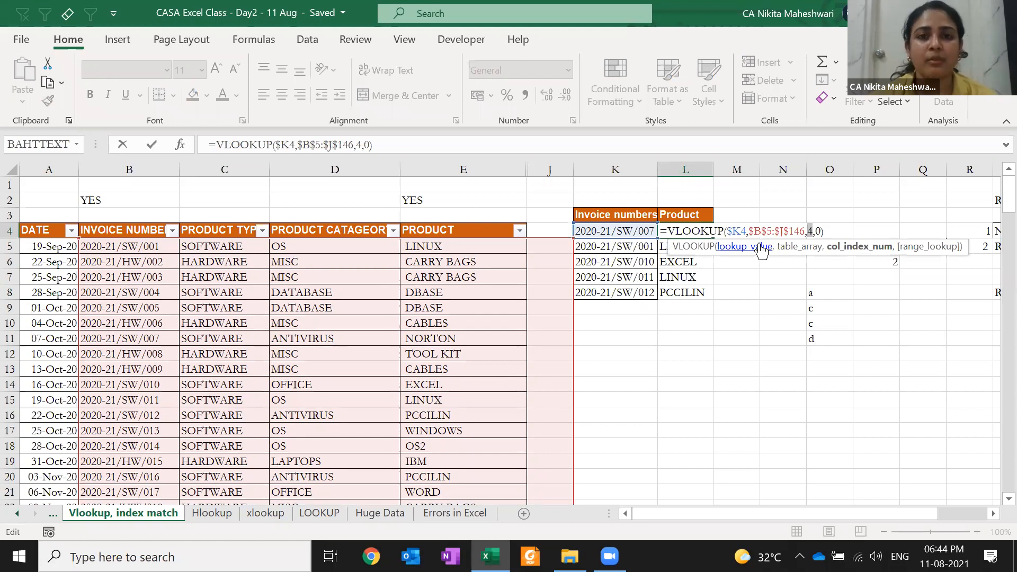
{"action": "left_click", "coordinate": [760, 234]}
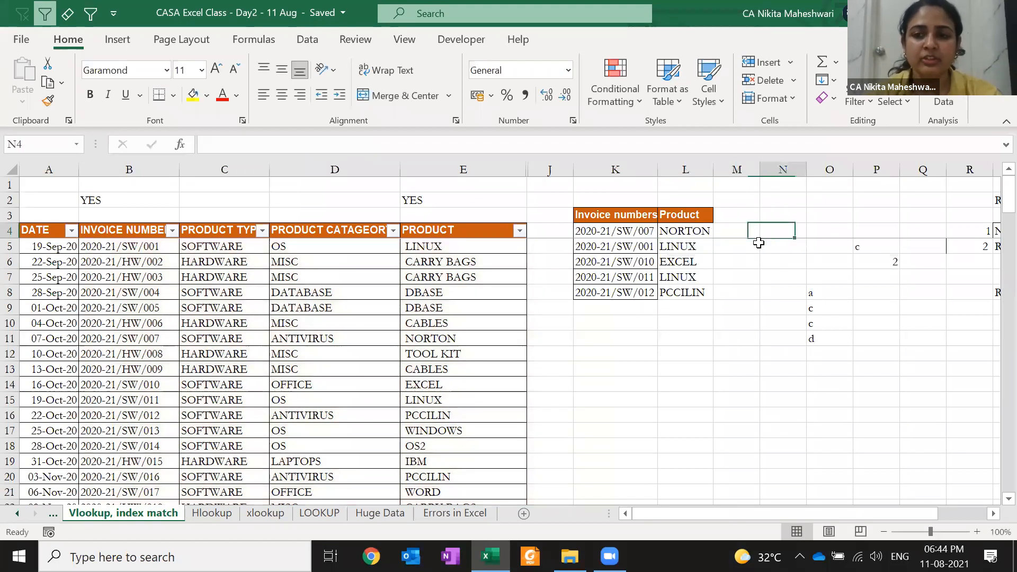
{"action": "key", "text": "Right"}
{"action": "key", "text": "Right"}
{"action": "key", "text": "Right"}
{"action": "key", "text": "Right"}
{"action": "key", "text": "Right"}
{"action": "key", "text": "Right"}
{"action": "key", "text": "Right"}
{"action": "key", "text": "Right"}
{"action": "key", "text": "Right"}
{"action": "key", "text": "Right"}
- Review the VLOOKUP formula in U8 without changing it
{"action": "key", "text": "Left"}
{"action": "key", "text": "Left"}
{"action": "key", "text": "Down"}
{"action": "key", "text": "Down"}
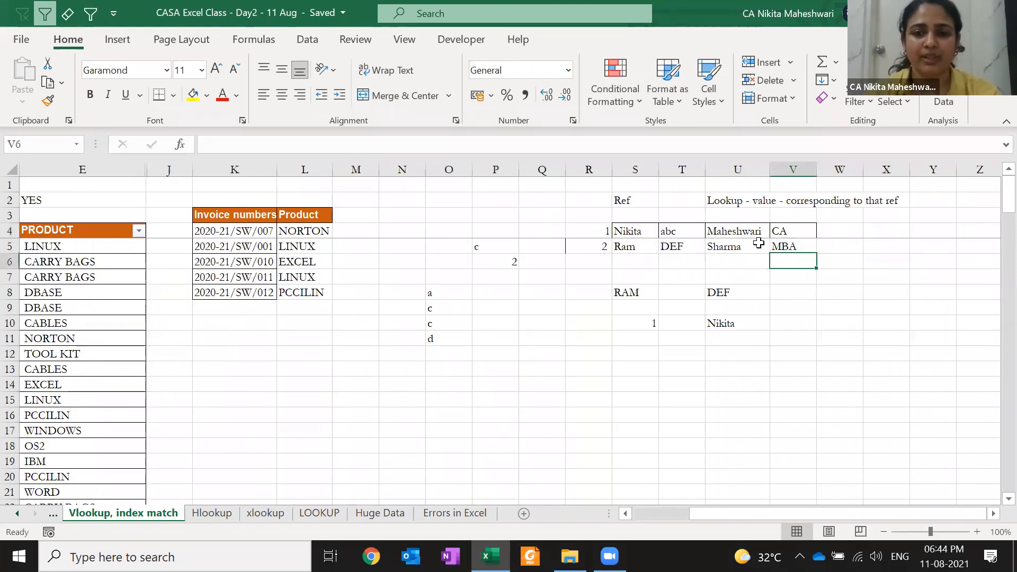
{"action": "key", "text": "Left"}
{"action": "key", "text": "Down"}
{"action": "key", "text": "Down"}
{"action": "key", "text": "F2"}
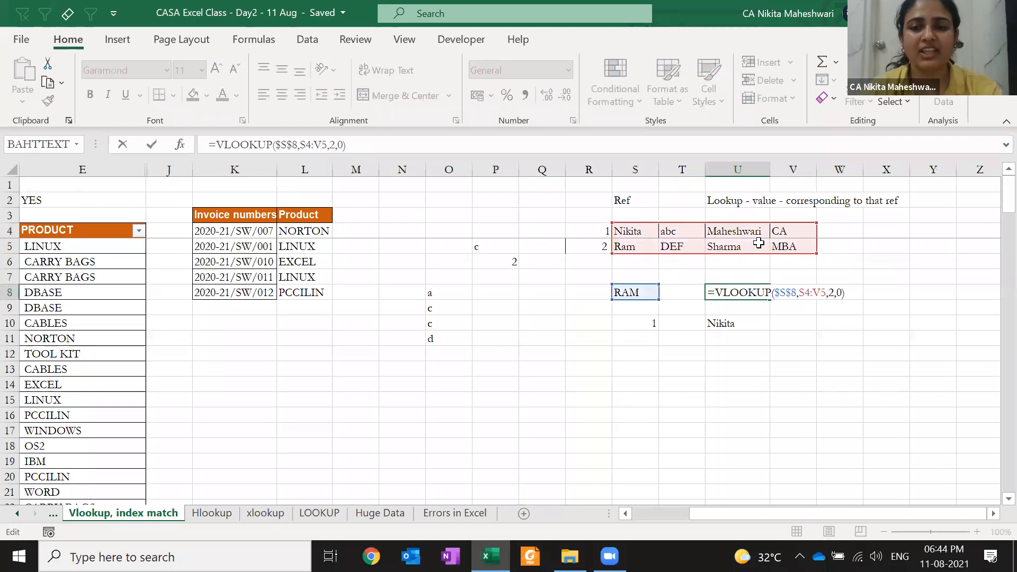
{"action": "key", "text": "Return"}
- Insert a column before column T, see the shifted VLOOKUP in V8 return 0, then undo
{"action": "key", "text": "Up"}
{"action": "key", "text": "Up"}
{"action": "key", "text": "Up"}
{"action": "key", "text": "Up"}
{"action": "key", "text": "Left"}
{"action": "key", "text": "ctrl+space"}
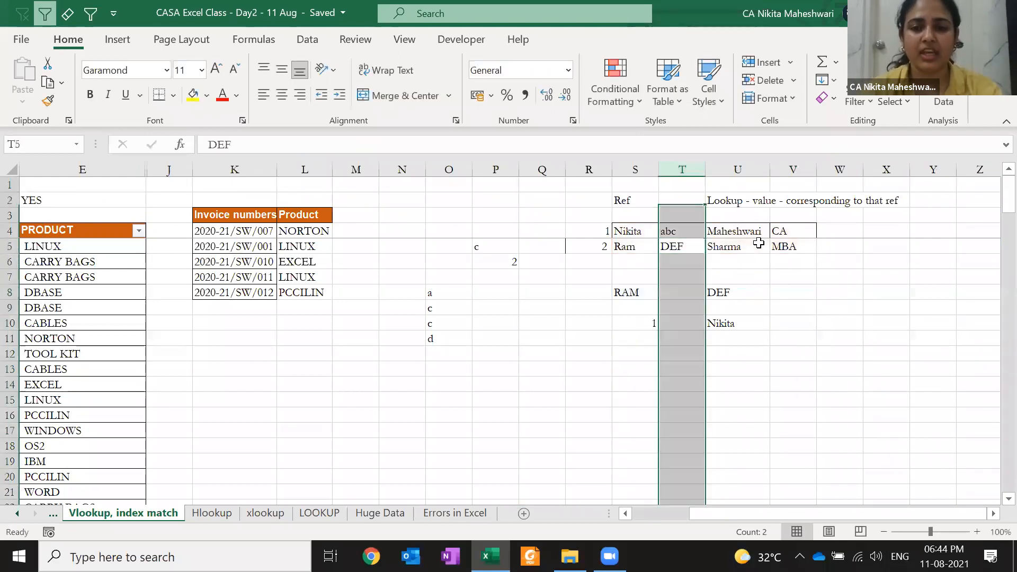
{"action": "key", "text": "ctrl+shift+equal"}
{"action": "key", "text": "Down"}
{"action": "key", "text": "Down"}
{"action": "key", "text": "Right"}
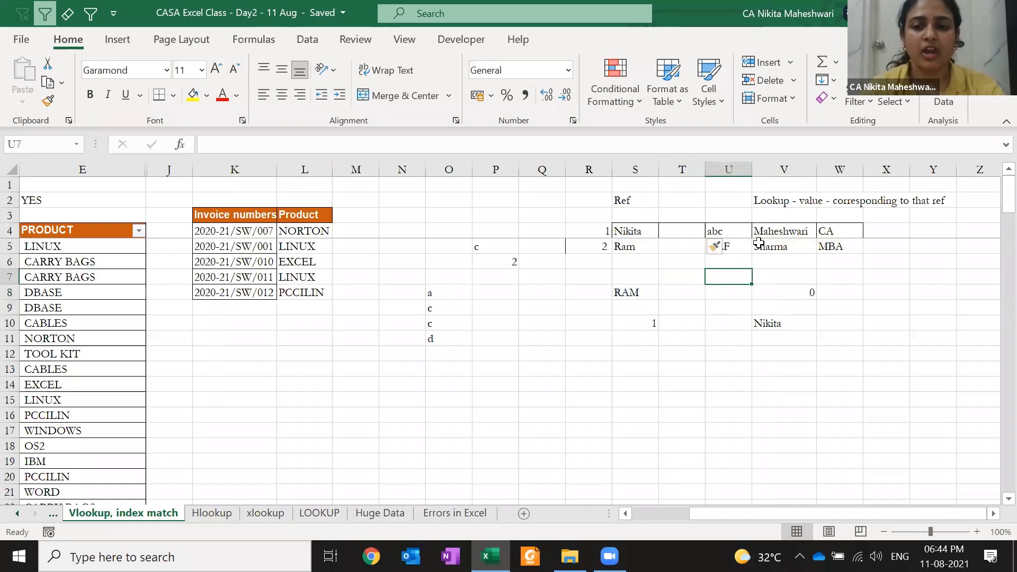
{"action": "key", "text": "Down"}
{"action": "key", "text": "Right"}
{"action": "key", "text": "F2"}
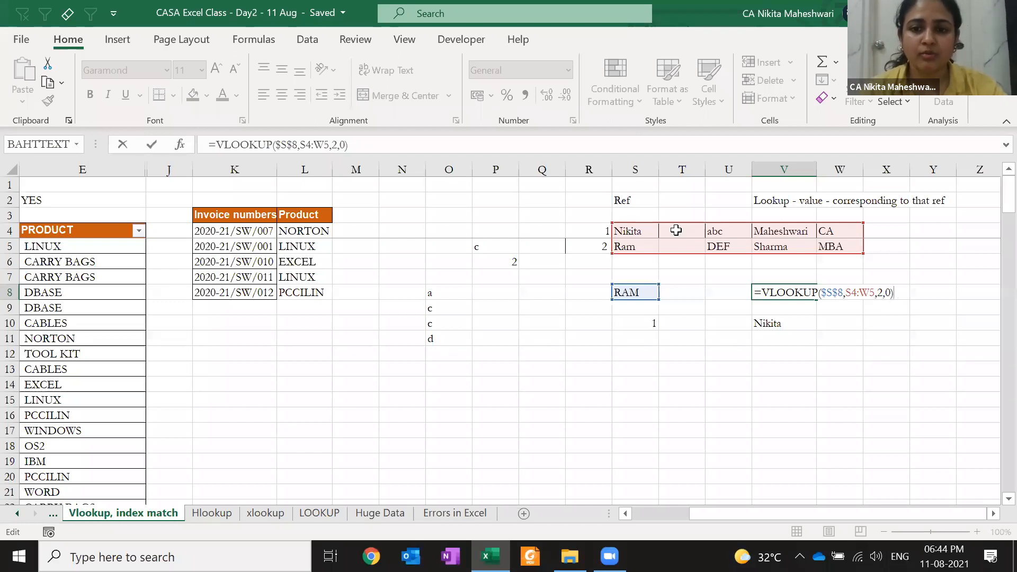
{"action": "key", "text": "Escape"}
{"action": "key", "text": "ctrl+z"}
- Reopen U8's VLOOKUP, highlight its fixed column number 2, and cancel the edit
{"action": "left_click", "coordinate": [735, 258]}
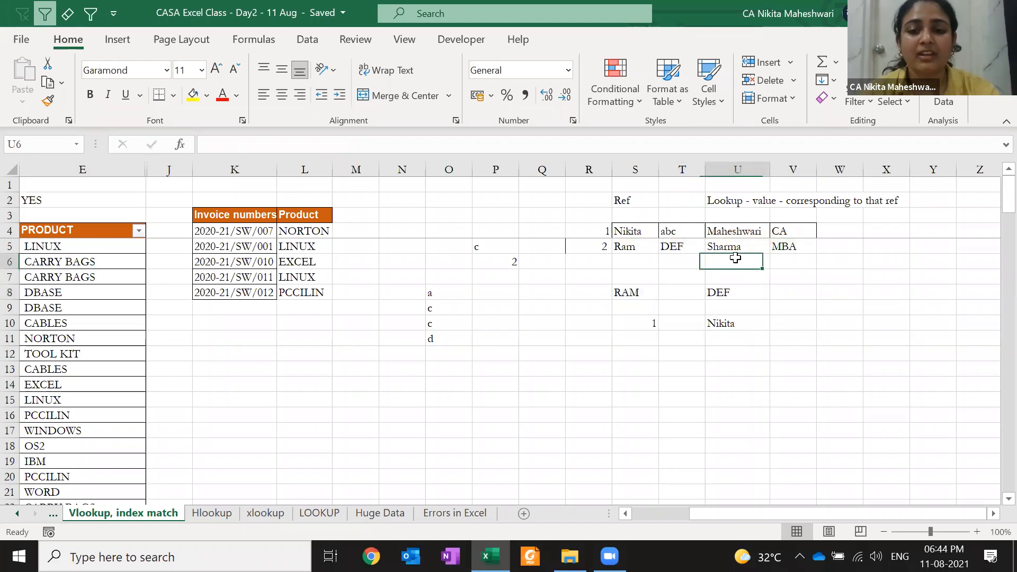
{"action": "key", "text": "Down"}
{"action": "key", "text": "Down"}
{"action": "key", "text": "F2"}
{"action": "key", "text": "Left"}
{"action": "key", "text": "Left"}
{"action": "key", "text": "Left"}
{"action": "key", "text": "shift+Left"}
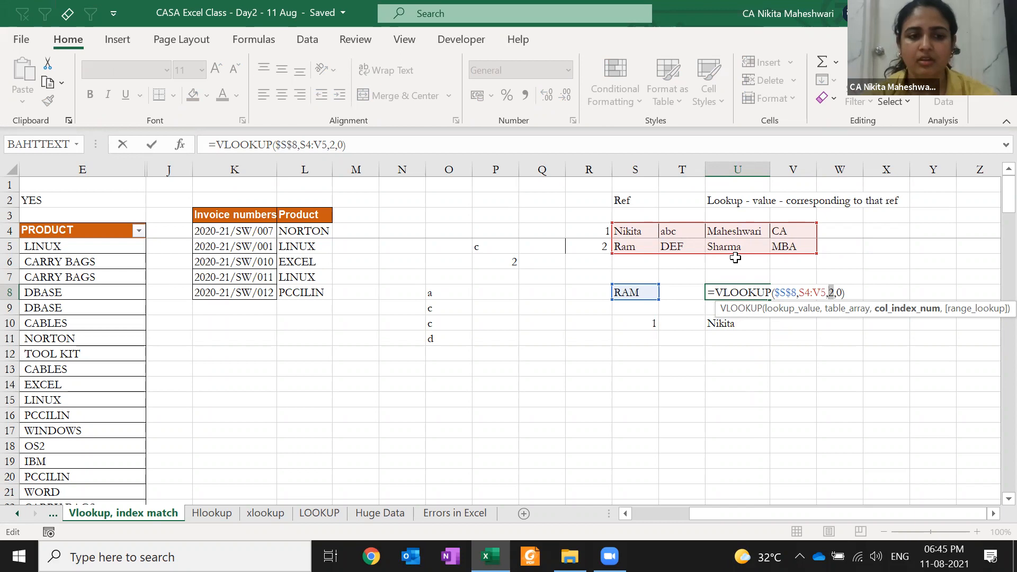
{"action": "key", "text": "Escape"}
- Select the headers from PRODUCT to column J and unhide columns F to I
{"action": "key", "text": "ctrl+Left"}
{"action": "key", "text": "ctrl+Left"}
{"action": "key", "text": "ctrl+Up"}
{"action": "key", "text": "ctrl+Left"}
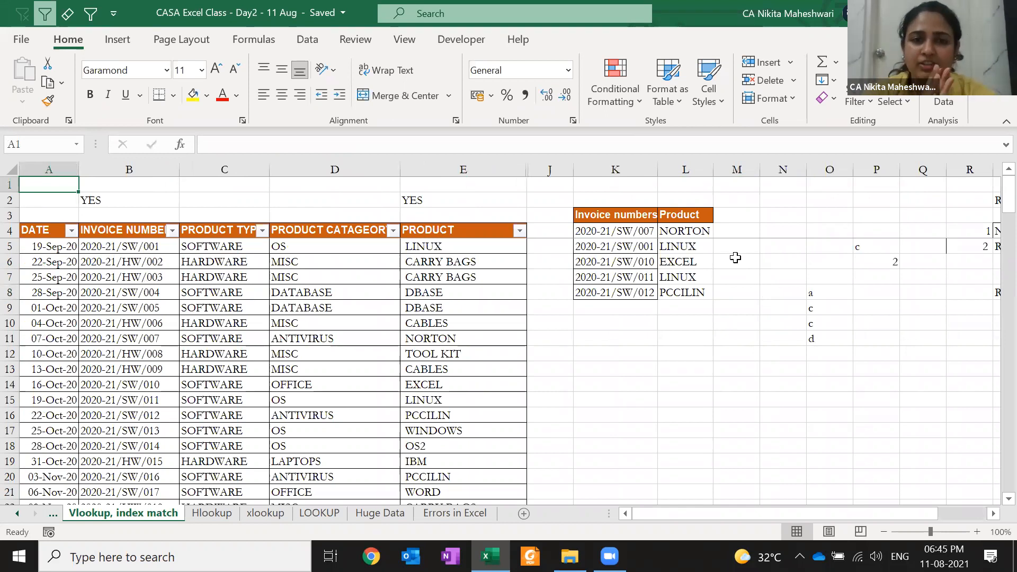
{"action": "key", "text": "Right"}
{"action": "key", "text": "Right"}
{"action": "key", "text": "Right"}
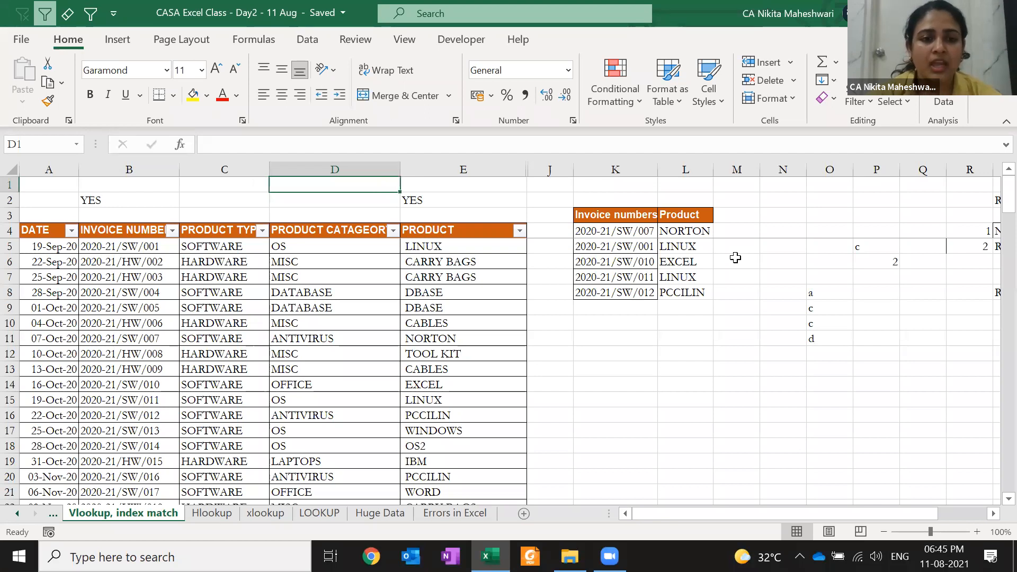
{"action": "left_click", "coordinate": [149, 232]}
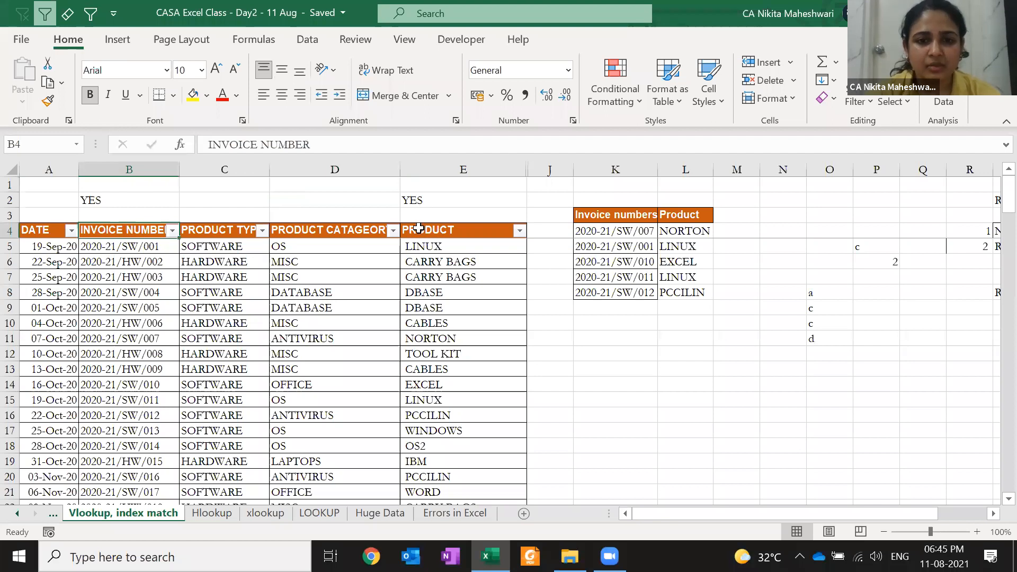
{"action": "left_click_drag", "start_coordinate": [419, 229], "coordinate": [554, 230]}
{"action": "key", "text": "alt+h"}
{"action": "key", "text": "o"}
{"action": "key", "text": "u"}
{"action": "key", "text": "l"}
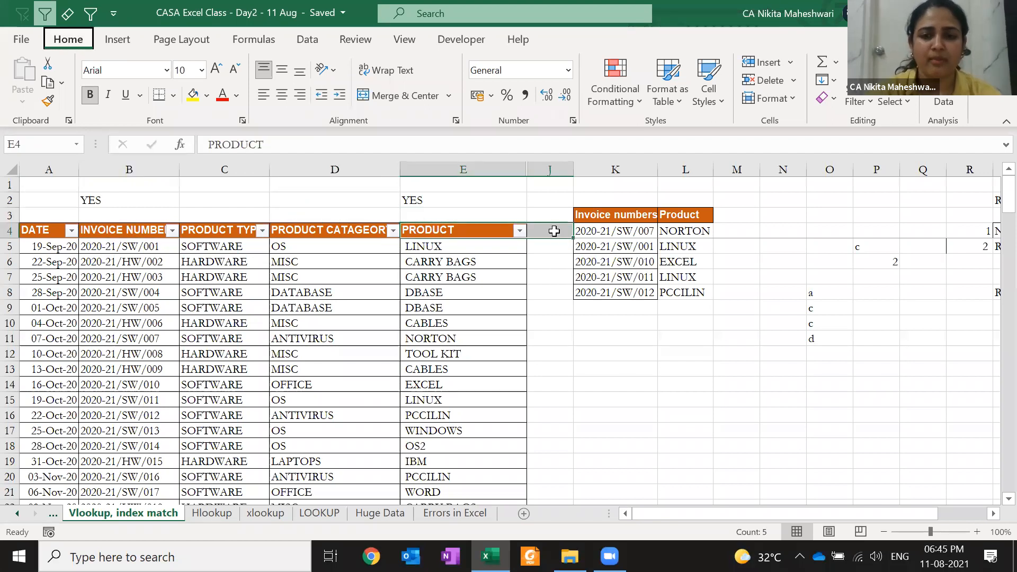
{"action": "key", "text": "Left"}
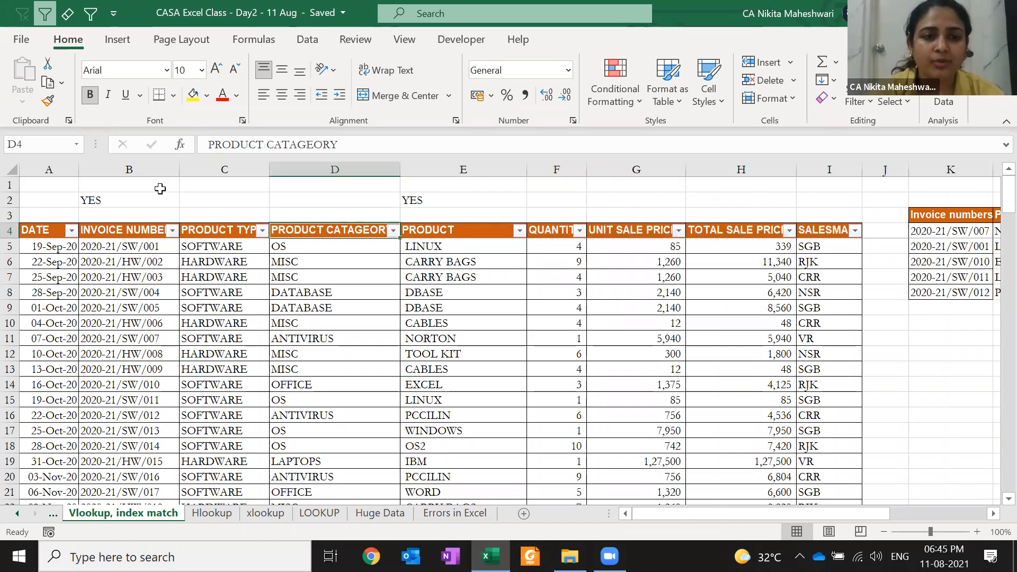
- Select the header row, then delete the YES markers in E2 and B2 and undo it
{"action": "left_click", "coordinate": [133, 234]}
{"action": "key", "text": "ctrl+shift+Right"}
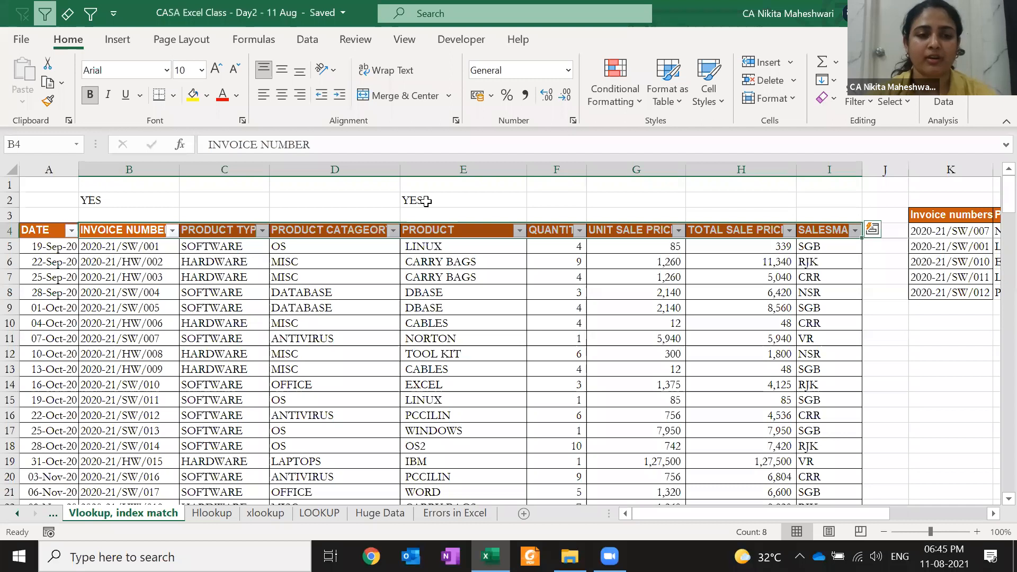
{"action": "left_click", "coordinate": [419, 185]}
{"action": "key", "text": "Down"}
{"action": "key", "text": "Delete"}
{"action": "key", "text": "Left"}
{"action": "key", "text": "Left"}
{"action": "key", "text": "Left"}
{"action": "key", "text": "Delete"}
{"action": "key", "text": "Right"}
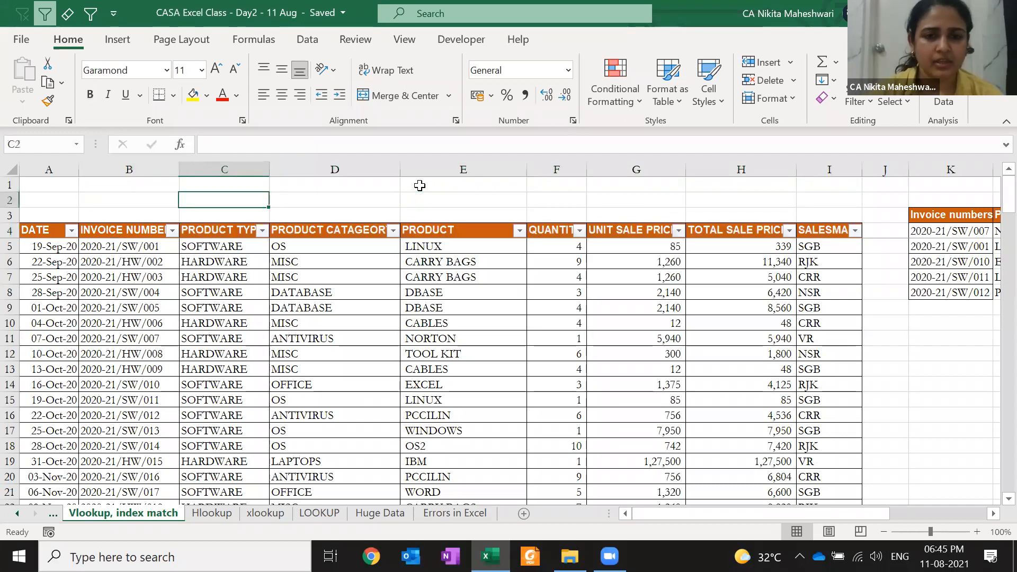
{"action": "key", "text": "Right"}
{"action": "key", "text": "ctrl+z"}
{"action": "key", "text": "ctrl+z"}
{"action": "key", "text": "ctrl+z"}
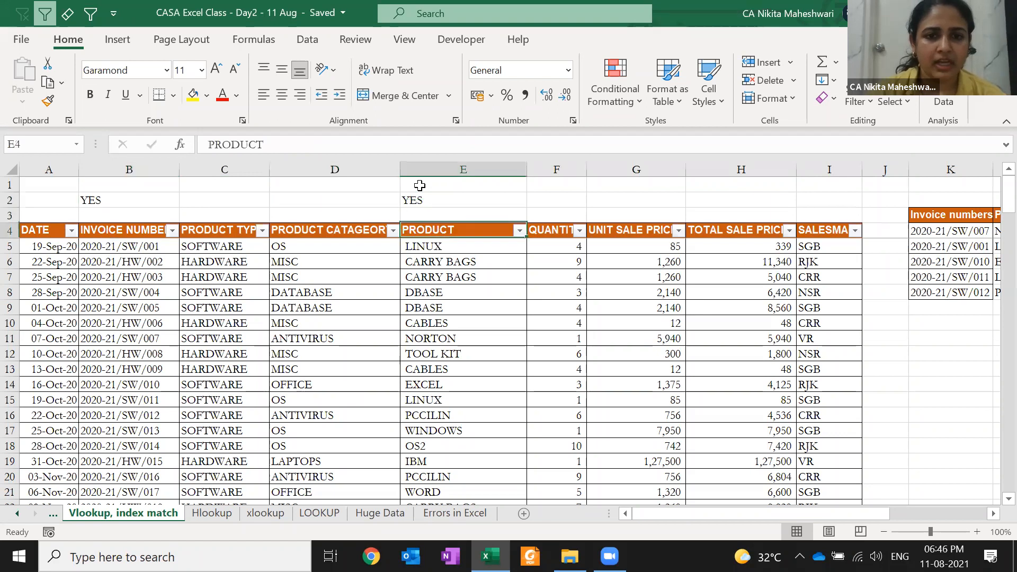
- Fill the PRODUCT header cell E4 with blue
{"action": "left_click", "coordinate": [206, 96]}
{"action": "left_click", "coordinate": [248, 134]}
{"action": "key", "text": "Left"}
{"action": "key", "text": "Left"}
{"action": "key", "text": "Left"}
- Fill the INVOICE NUMBER header blue and label B3 LOOKUP and E3 RESULT
{"action": "left_click", "coordinate": [193, 95]}
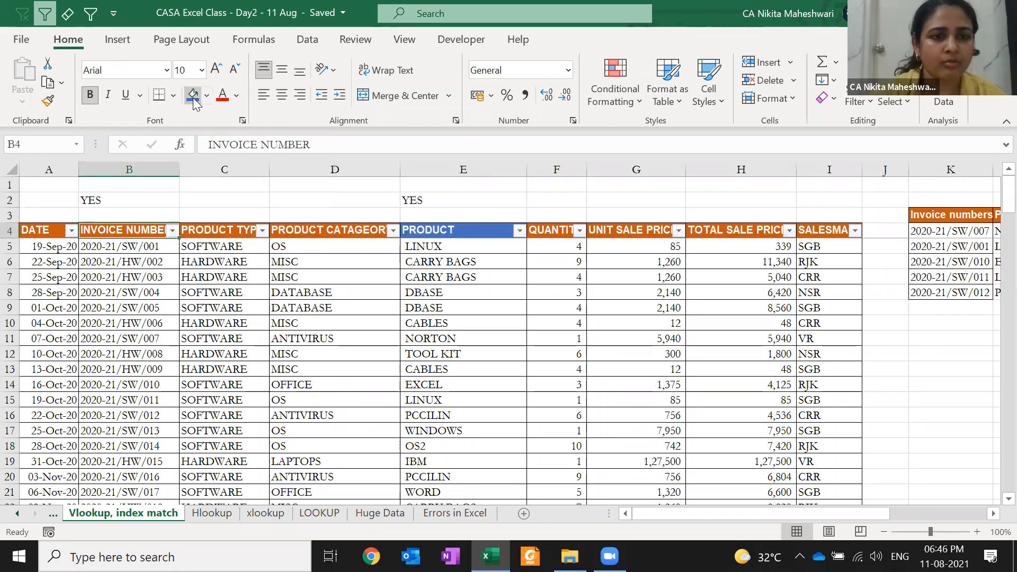
{"action": "key", "text": "Up"}
{"action": "key", "text": "Up"}
{"action": "key", "text": "Up"}
{"action": "key", "text": "Down"}
{"action": "key", "text": "Down"}
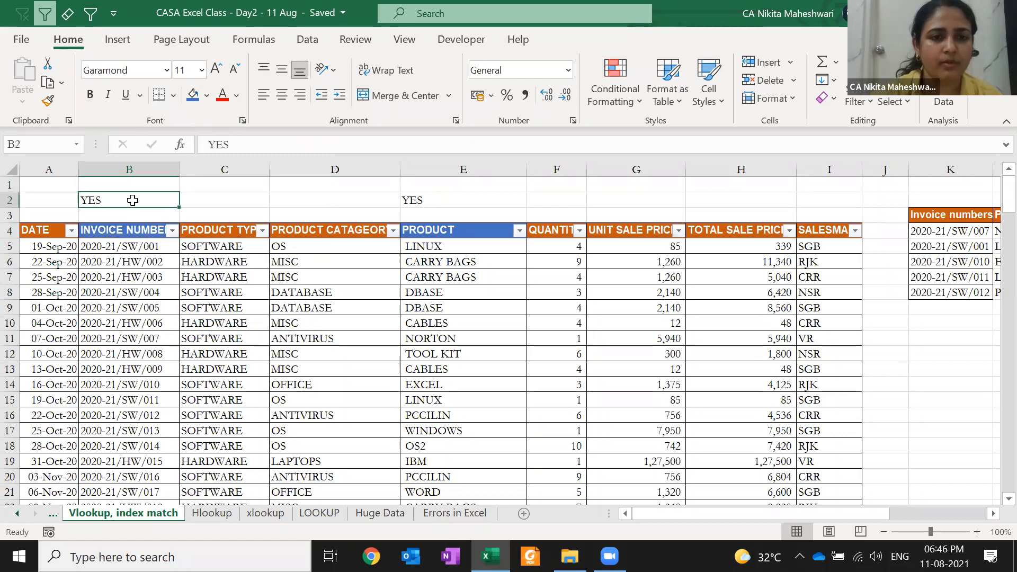
{"action": "type", "text": "LOOKUP"}
{"action": "key", "text": "Right"}
{"action": "key", "text": "Right"}
{"action": "key", "text": "Right"}
{"action": "key", "text": "Right"}
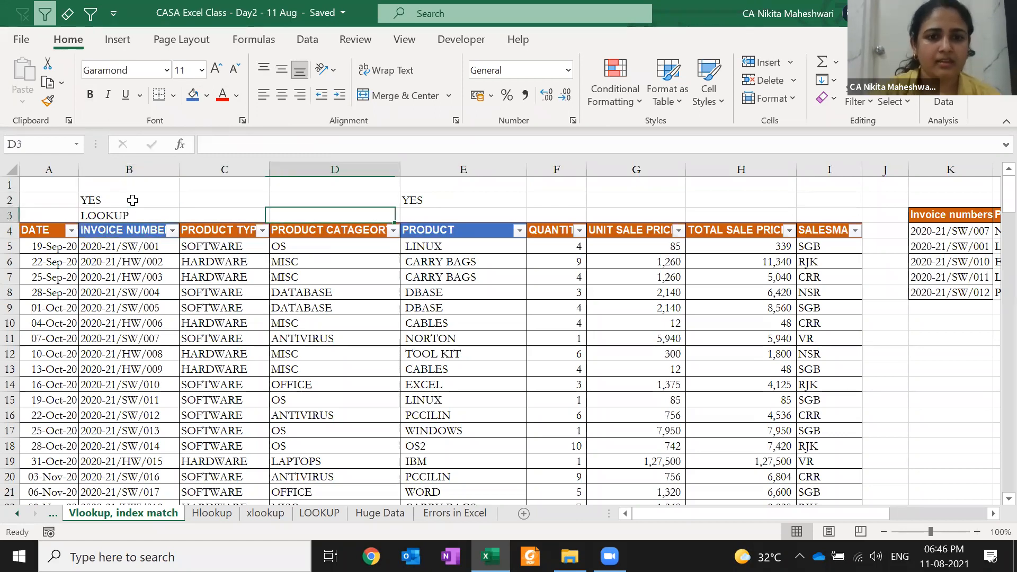
{"action": "key", "text": "Left"}
{"action": "type", "text": "RESULT"}
{"action": "key", "text": "Up"}
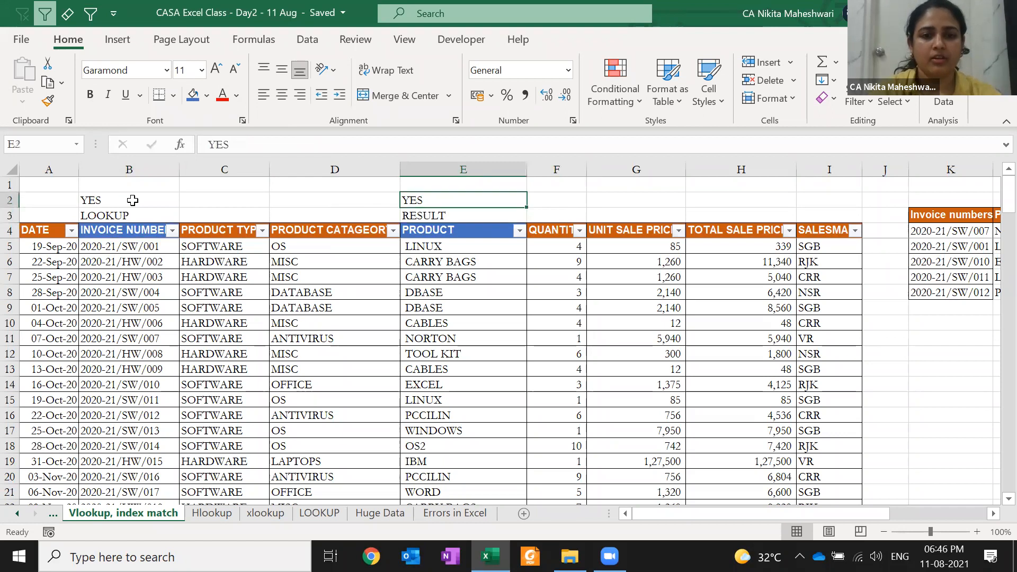
- Clear the YES entries from E2 and B2
{"action": "key", "text": "Delete"}
{"action": "left_click", "coordinate": [132, 200]}
{"action": "key", "text": "Delete"}
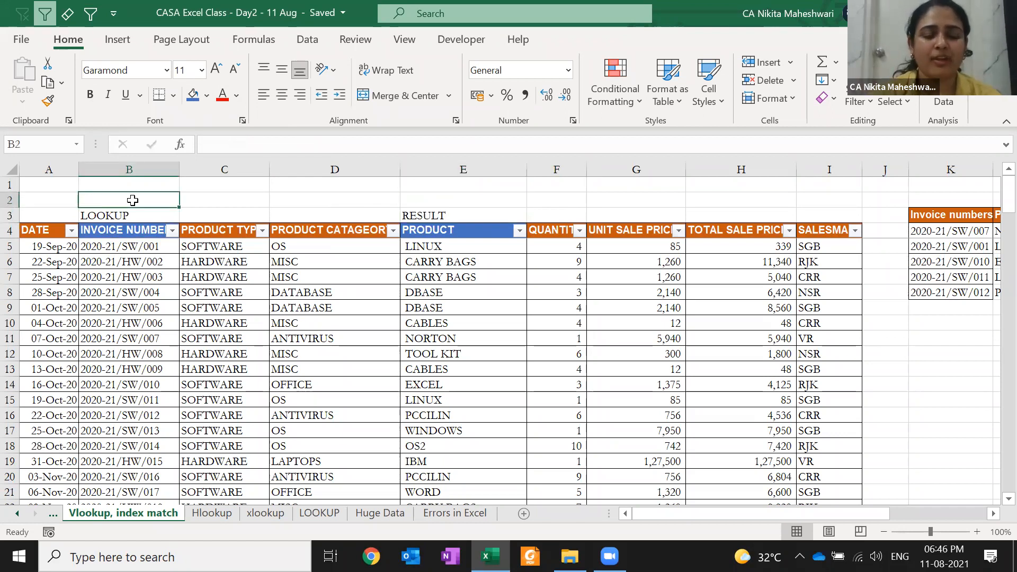
{"action": "key", "text": "Up"}
{"action": "key", "text": "Right"}
{"action": "key", "text": "Right"}
{"action": "key", "text": "Right"}
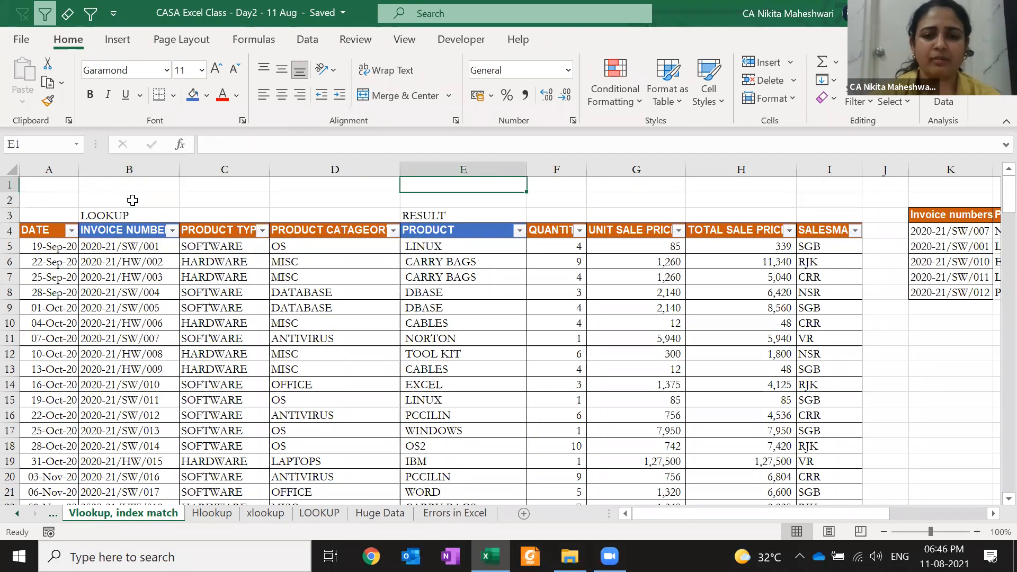
- Type =MATCH("PRODUCT",B4:I4,0) into E1 to find the PRODUCT header's position
{"action": "type", "text": "=mat"}
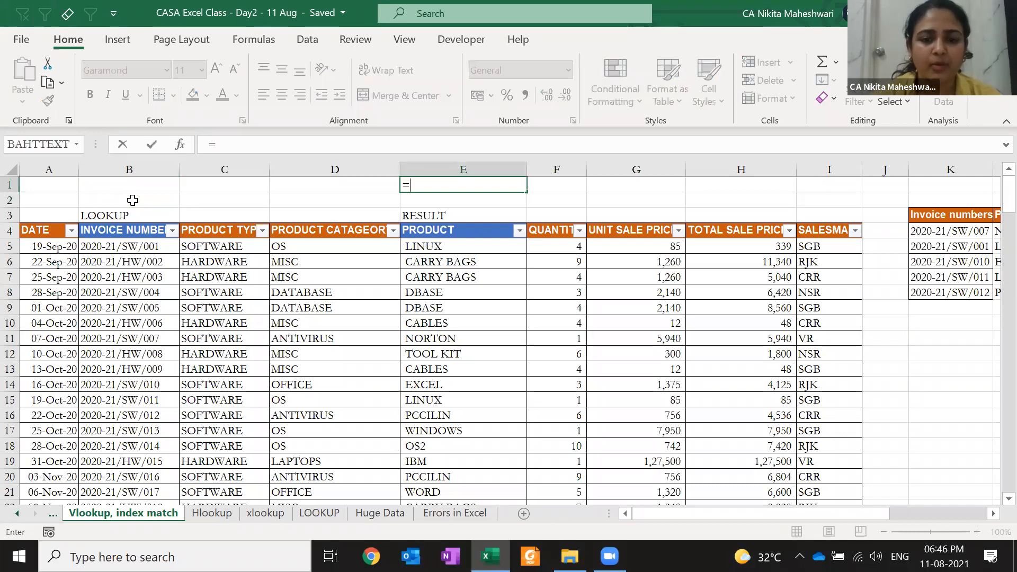
{"action": "key", "text": "Tab"}
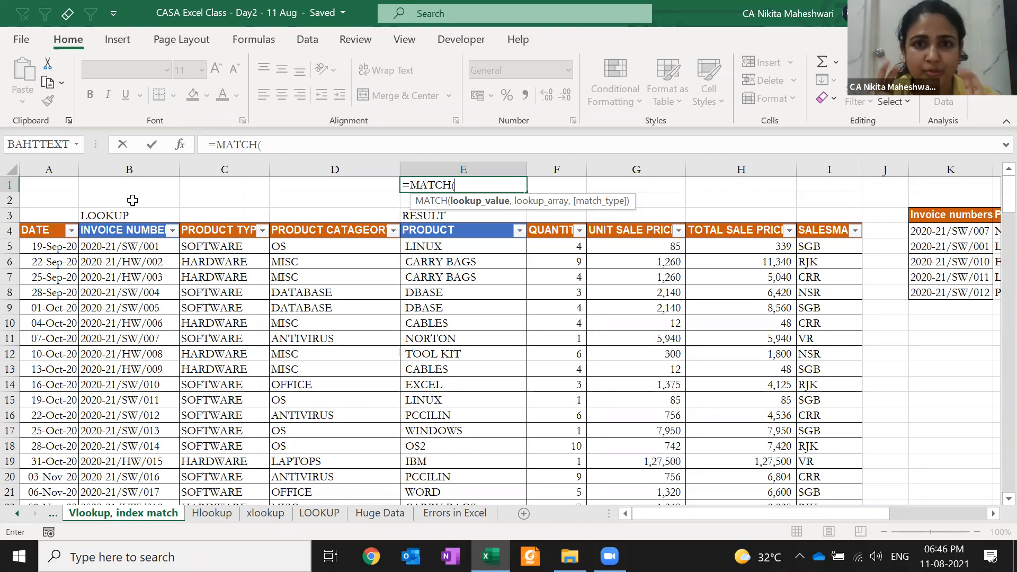
{"action": "type", "text": "\"P"}
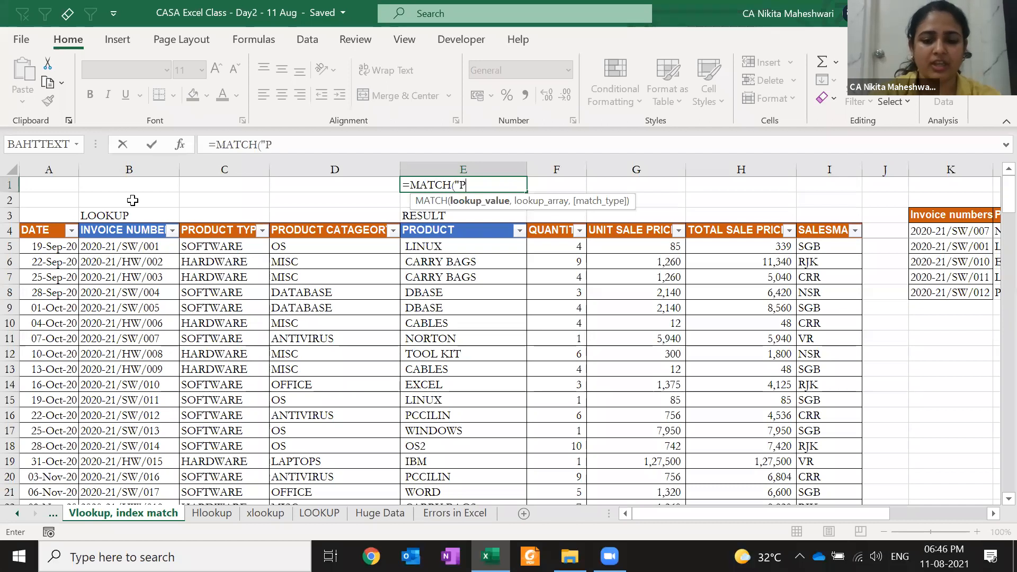
{"action": "type", "text": "RODUCT\""}
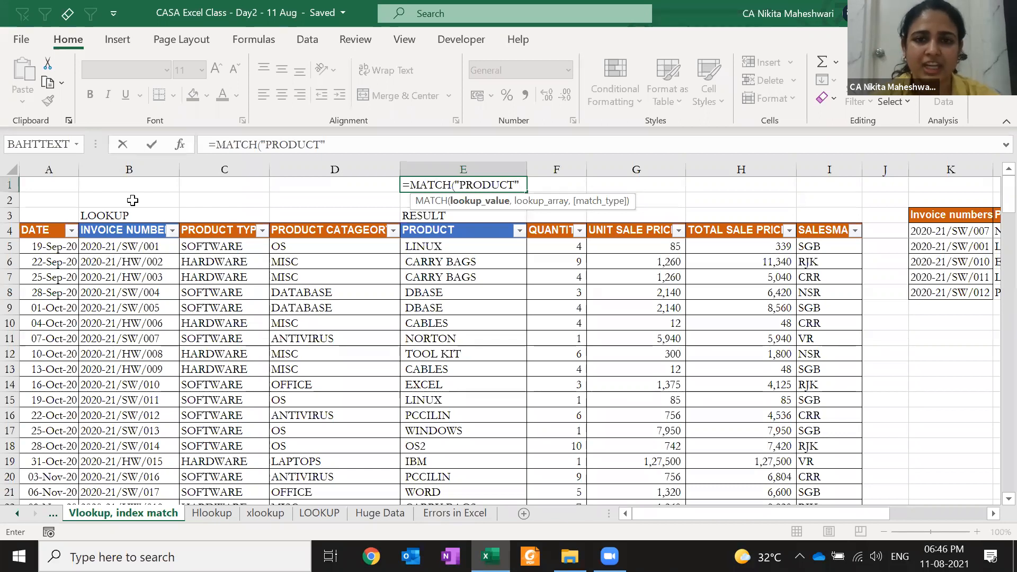
{"action": "type", "text": ","}
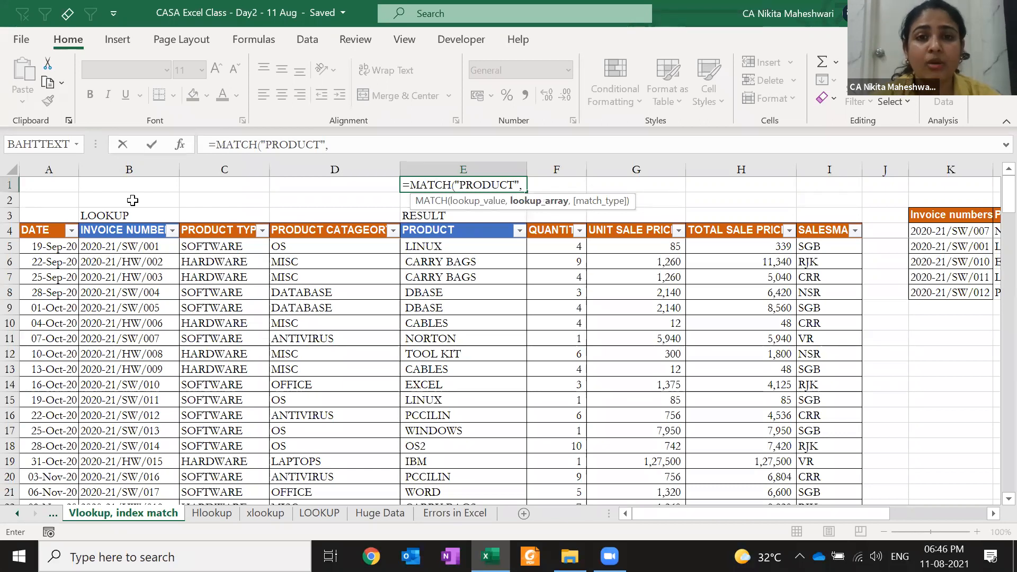
{"action": "left_click", "coordinate": [117, 232]}
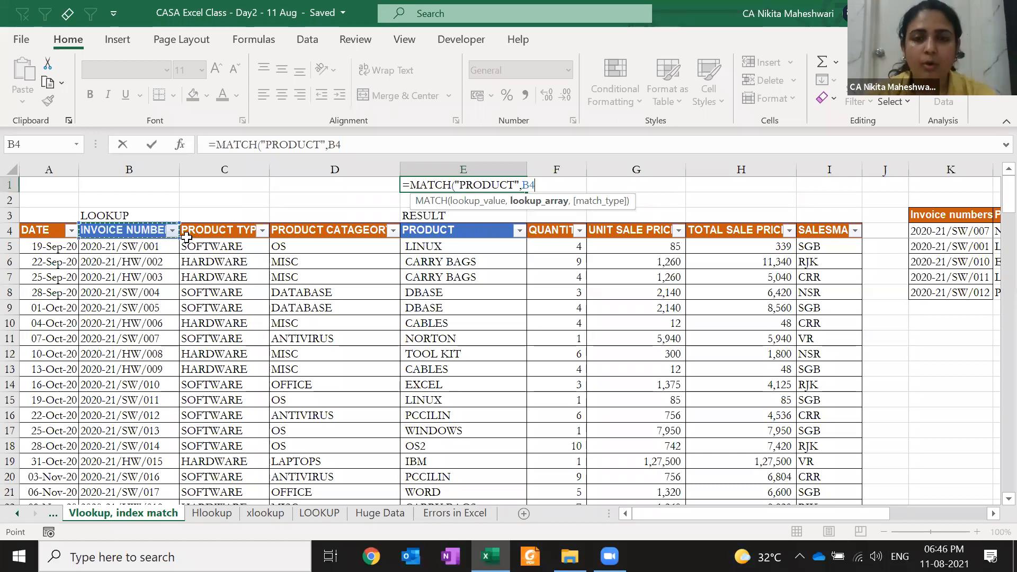
{"action": "key", "text": "Left"}
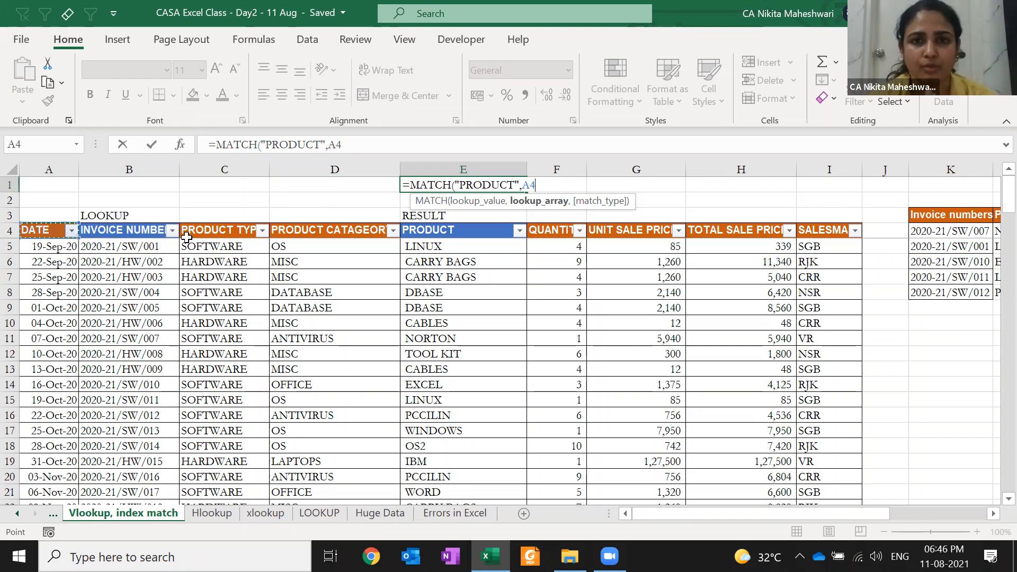
{"action": "key", "text": "Right"}
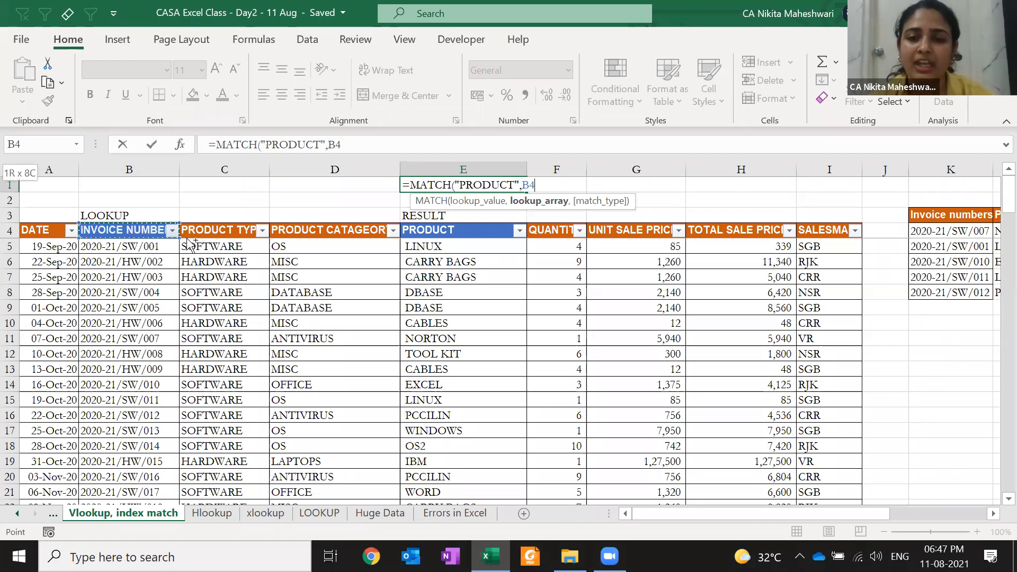
{"action": "key", "text": "ctrl+shift+Right"}
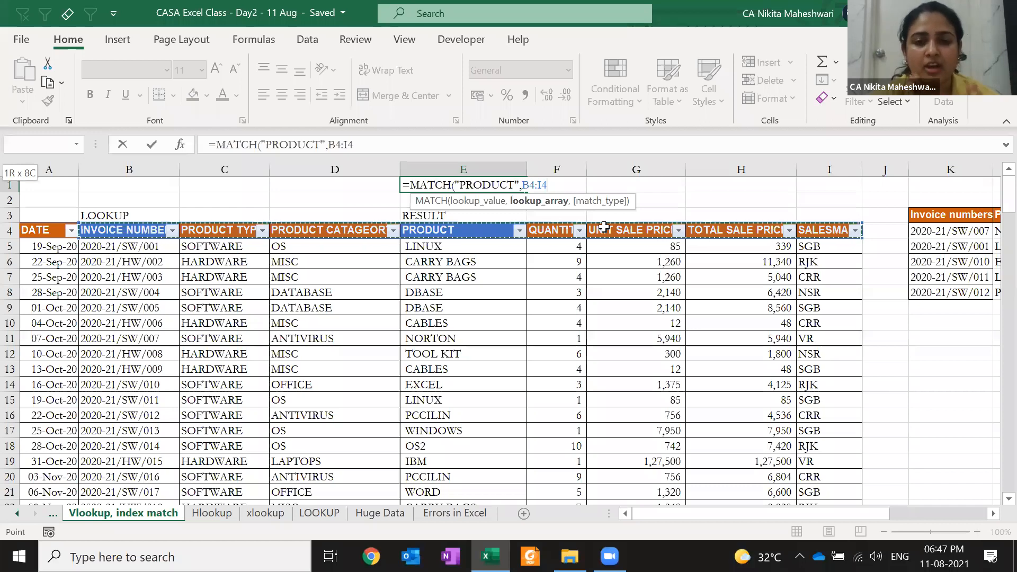
{"action": "type", "text": ",0"}
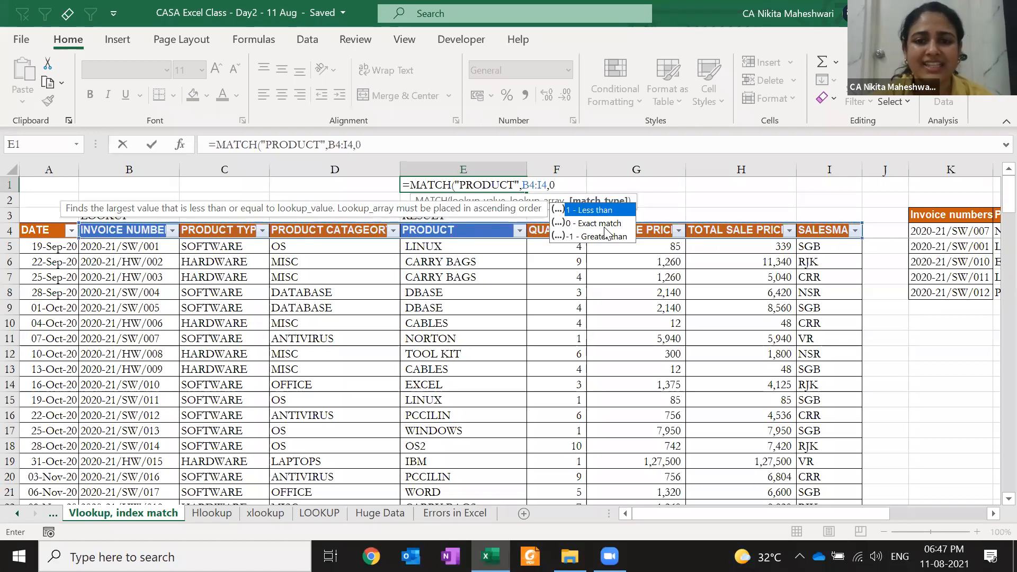
{"action": "type", "text": ")"}
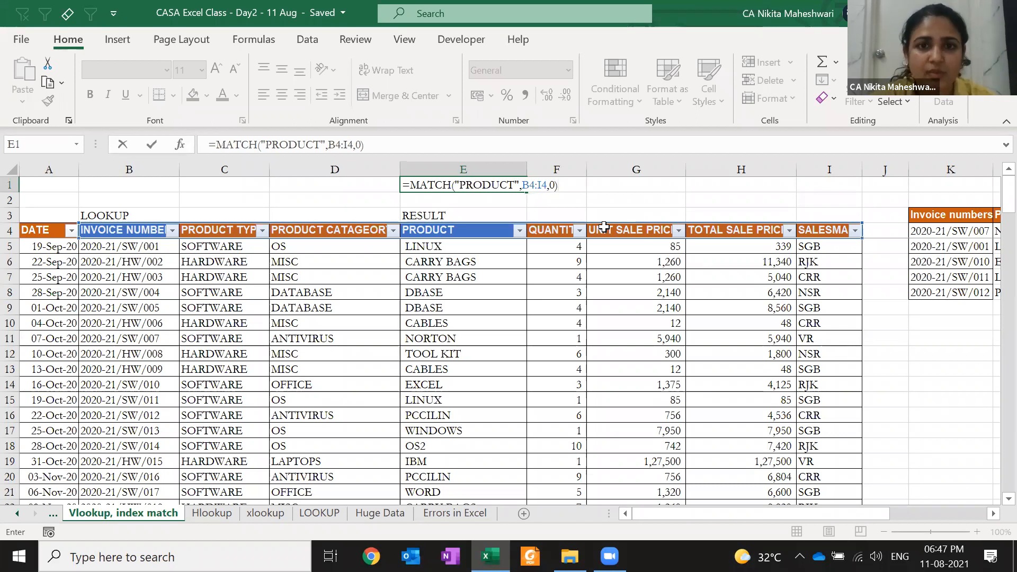
{"action": "key", "text": "Return"}
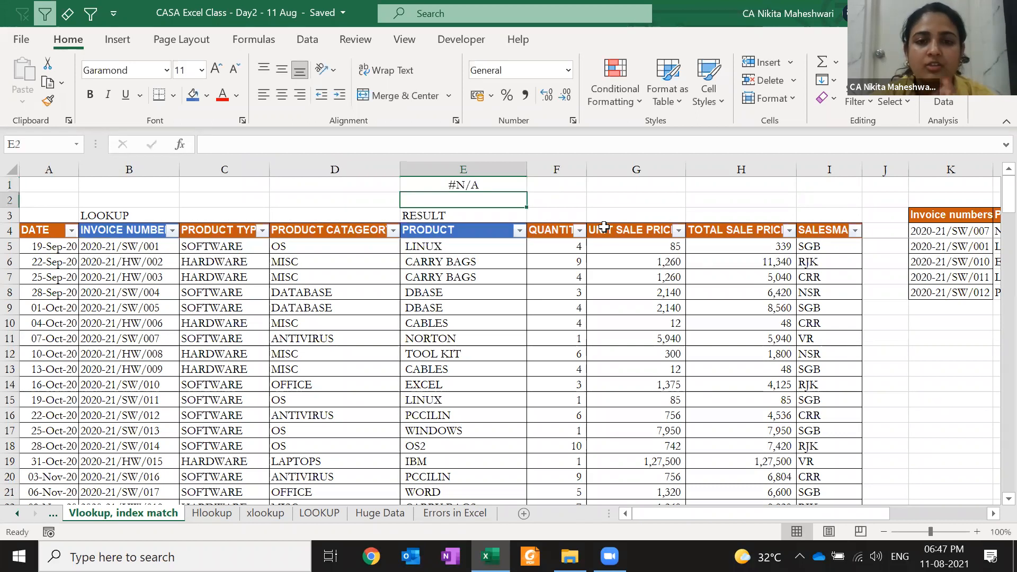
{"action": "key", "text": "Up"}
{"action": "key", "text": "Down"}
{"action": "key", "text": "Down"}
{"action": "key", "text": "Down"}
{"action": "key", "text": "F2"}
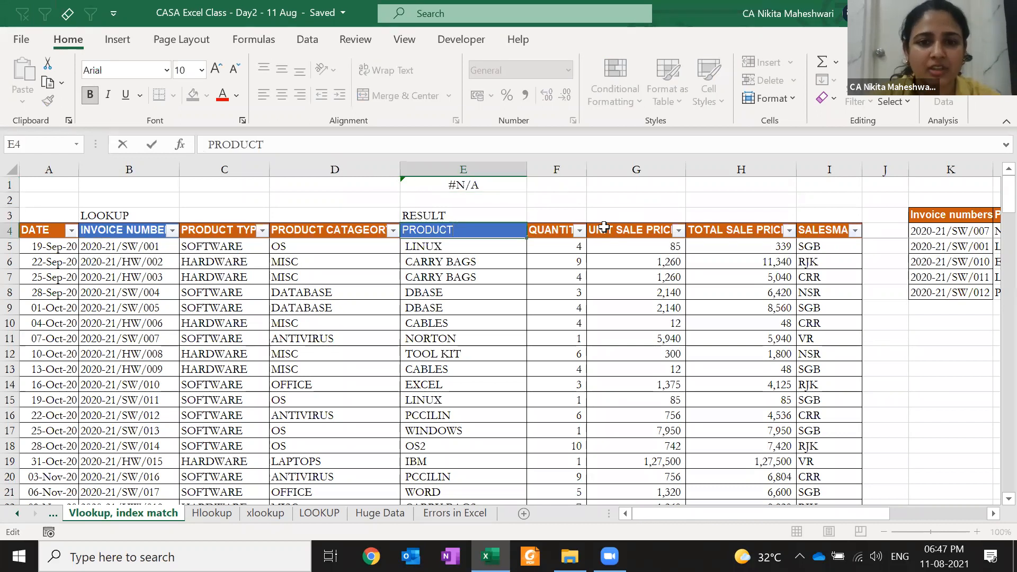
{"action": "key", "text": "BackSpace"}
{"action": "key", "text": "Return"}
{"action": "key", "text": "Up"}
{"action": "key", "text": "Up"}
{"action": "key", "text": "Up"}
{"action": "key", "text": "Up"}
{"action": "key", "text": "F2"}
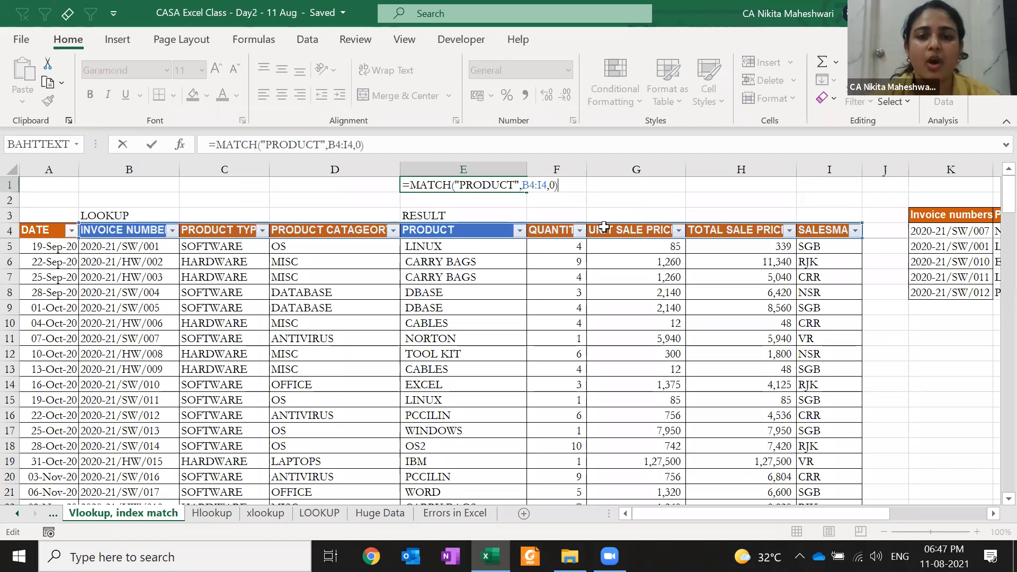
{"action": "key", "text": "ctrl+Return"}
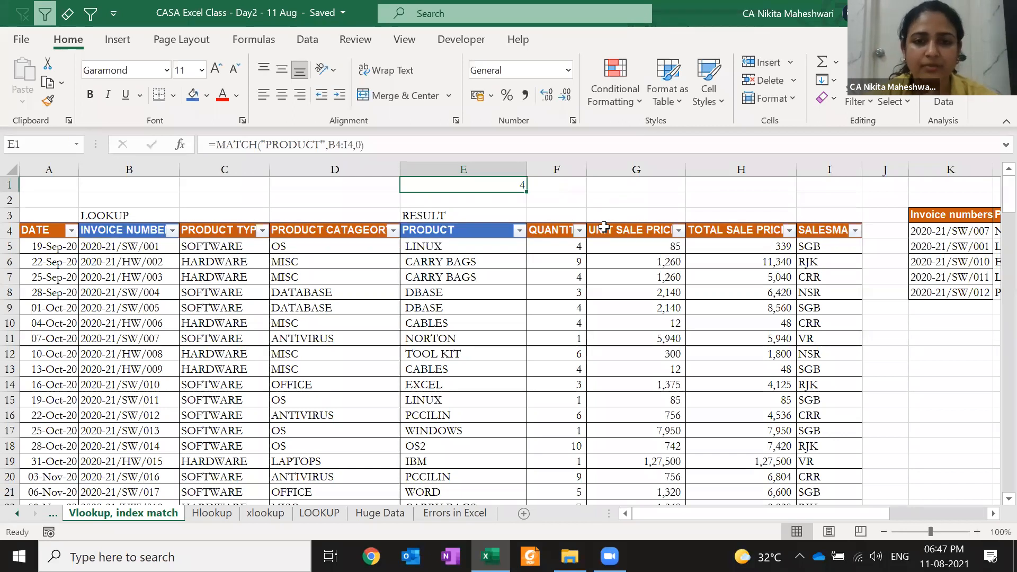
{"action": "key", "text": "Down"}
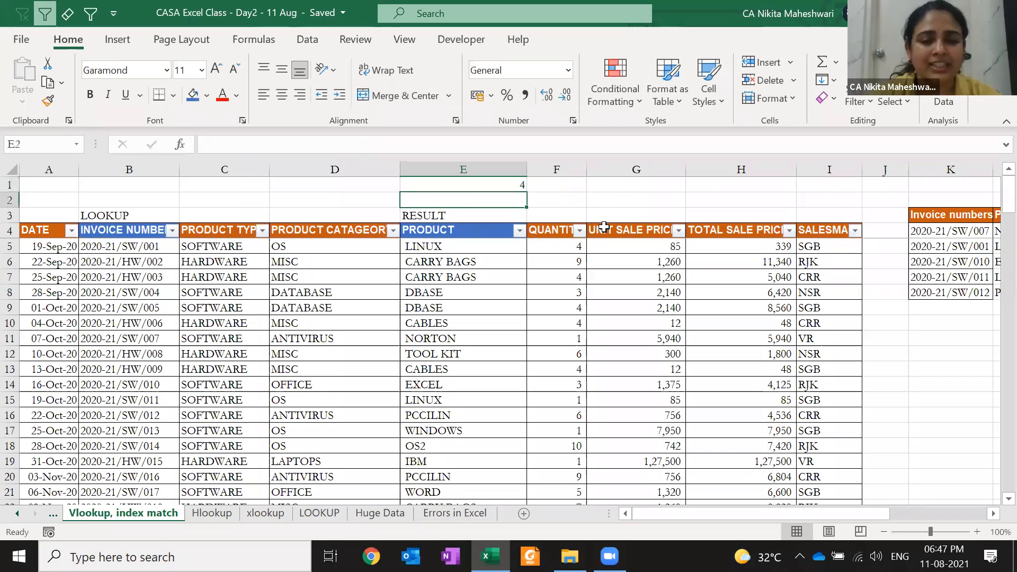
{"action": "key", "text": "Left"}
{"action": "key", "text": "ctrl+space"}
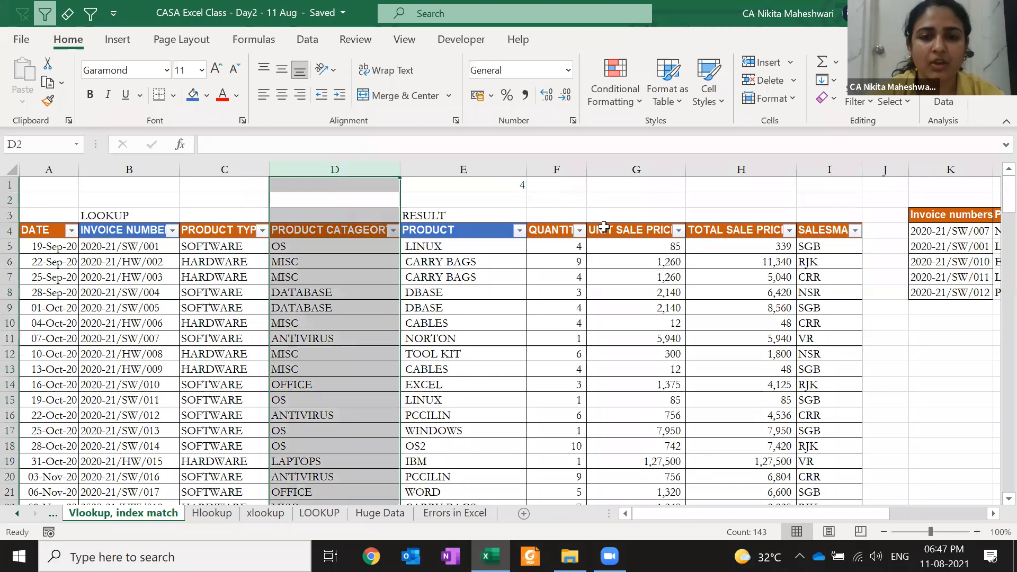
{"action": "key", "text": "ctrl+shift+plus"}
{"action": "left_click", "coordinate": [593, 186]}
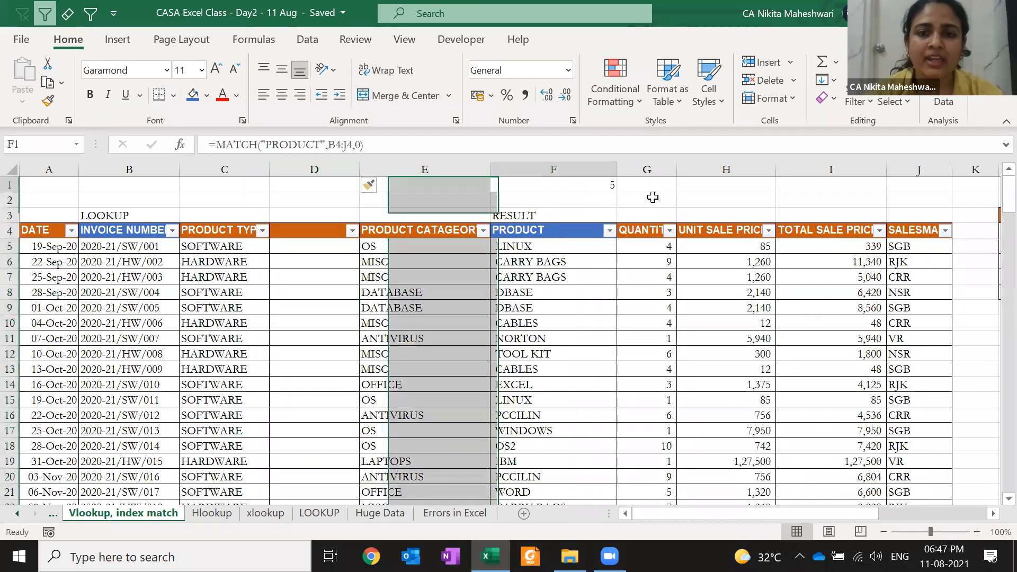
{"action": "key", "text": "F2"}
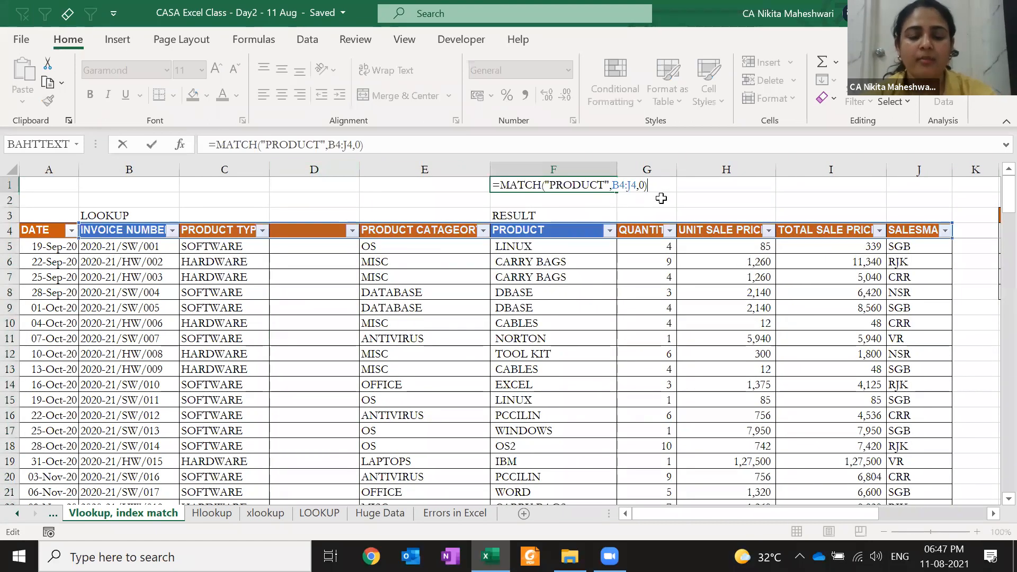
{"action": "key", "text": "Escape"}
{"action": "left_click", "coordinate": [318, 231]}
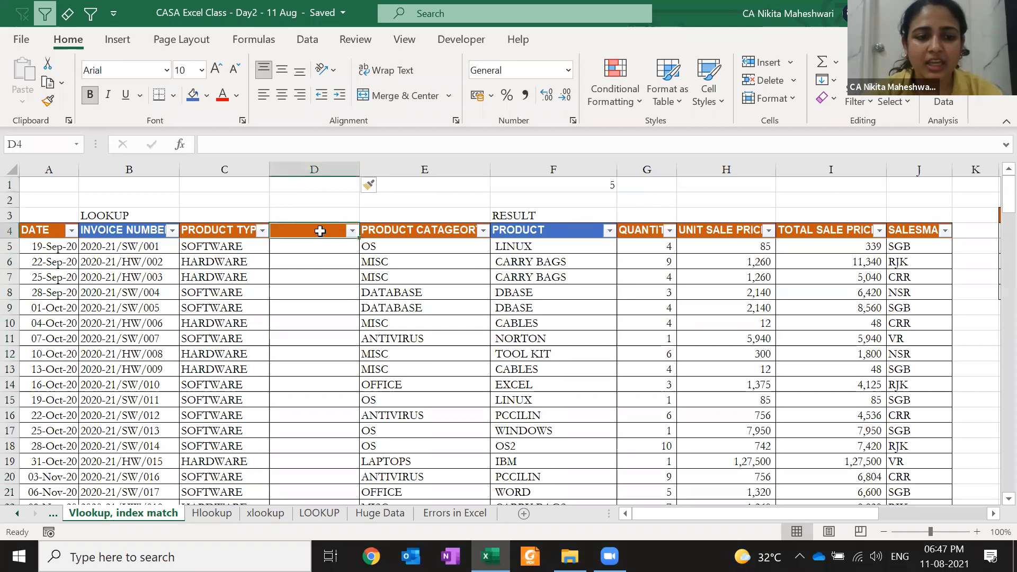
{"action": "left_click", "coordinate": [551, 182]}
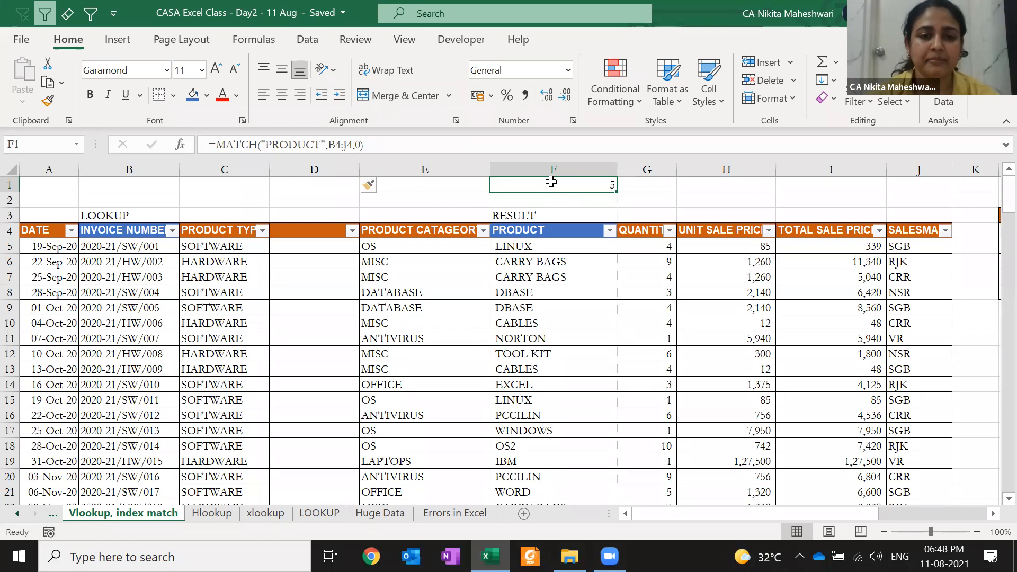
{"action": "key", "text": "Left"}
{"action": "key", "text": "Left"}
{"action": "key", "text": "ctrl+space"}
{"action": "key", "text": "ctrl+minus"}
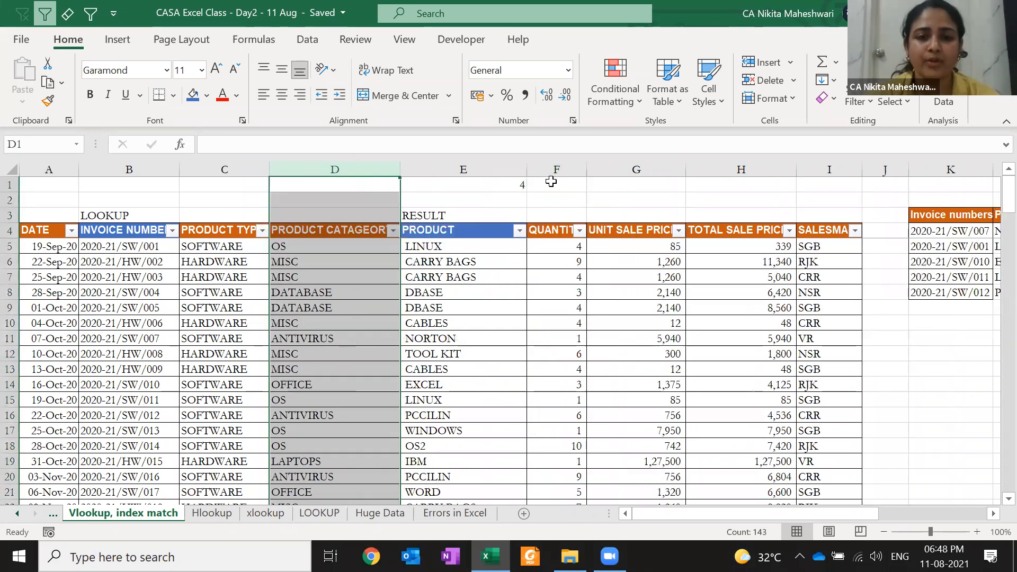
{"action": "key", "text": "Left"}
{"action": "key", "text": "ctrl+space"}
{"action": "key", "text": "ctrl+minus"}
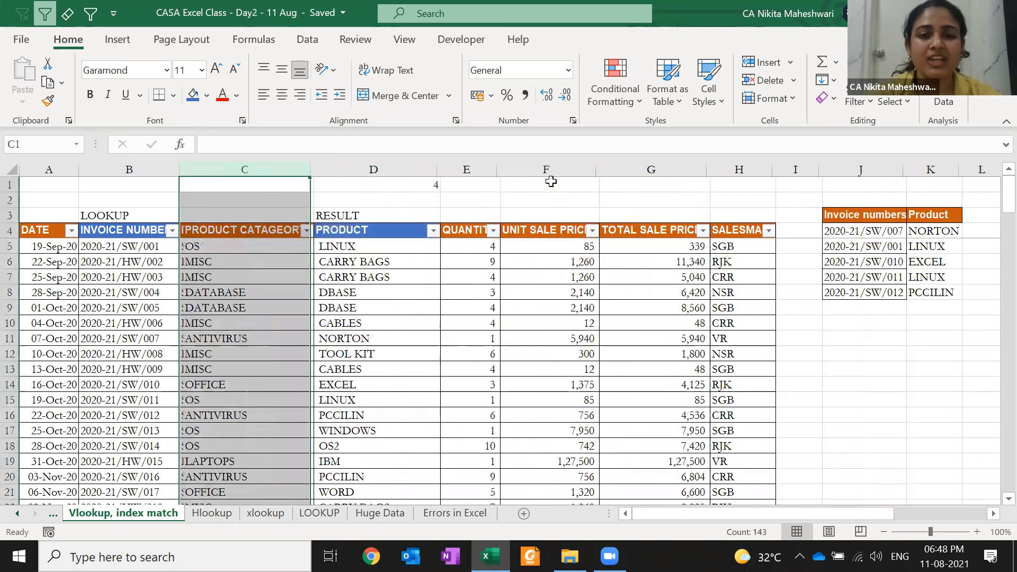
{"action": "key", "text": "ctrl+z"}
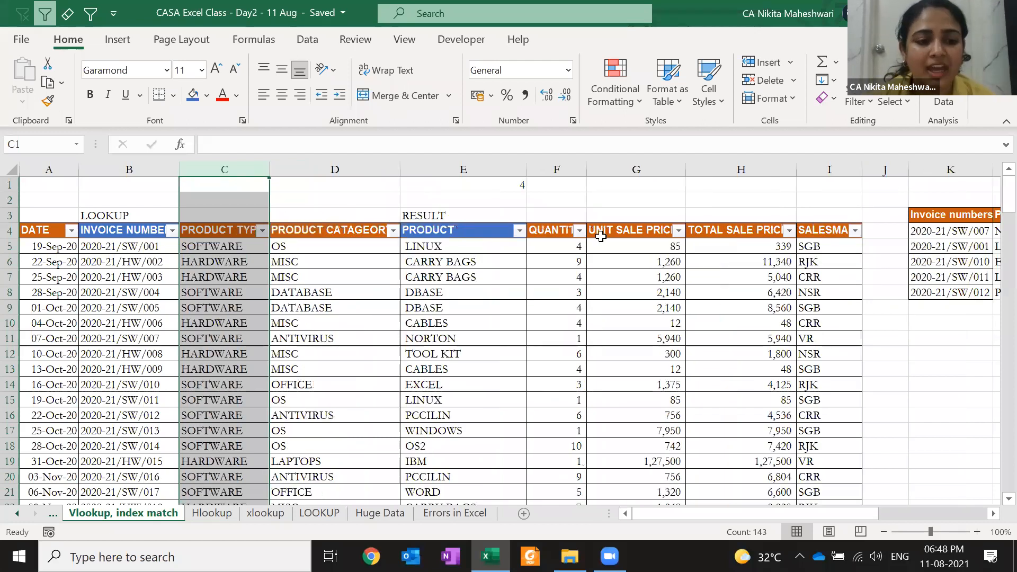
{"action": "left_click", "coordinate": [678, 231]}
{"action": "left_click", "coordinate": [679, 232]}
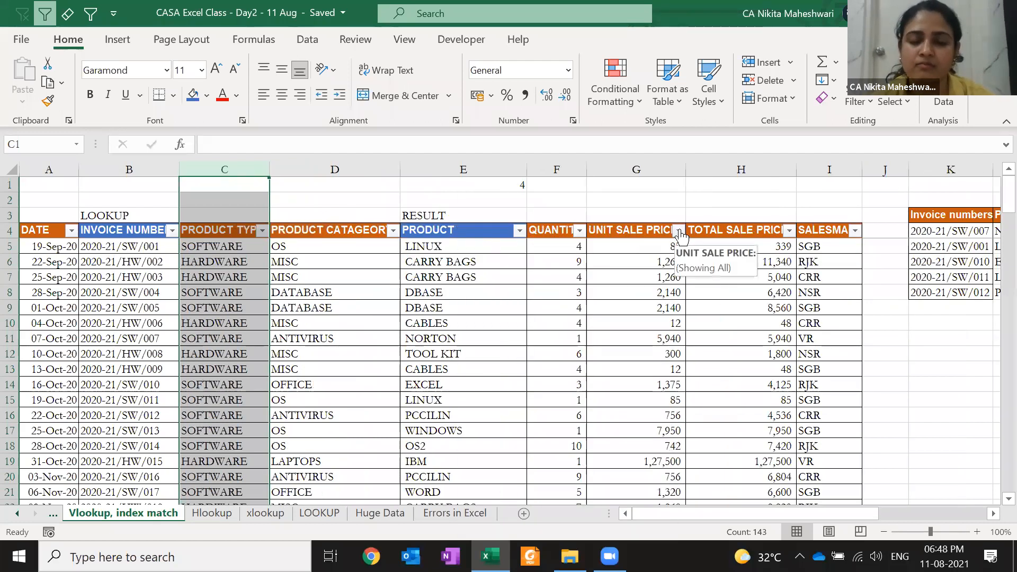
{"action": "left_click", "coordinate": [900, 219]}
{"action": "key", "text": "Right"}
{"action": "key", "text": "Right"}
{"action": "key", "text": "Down"}
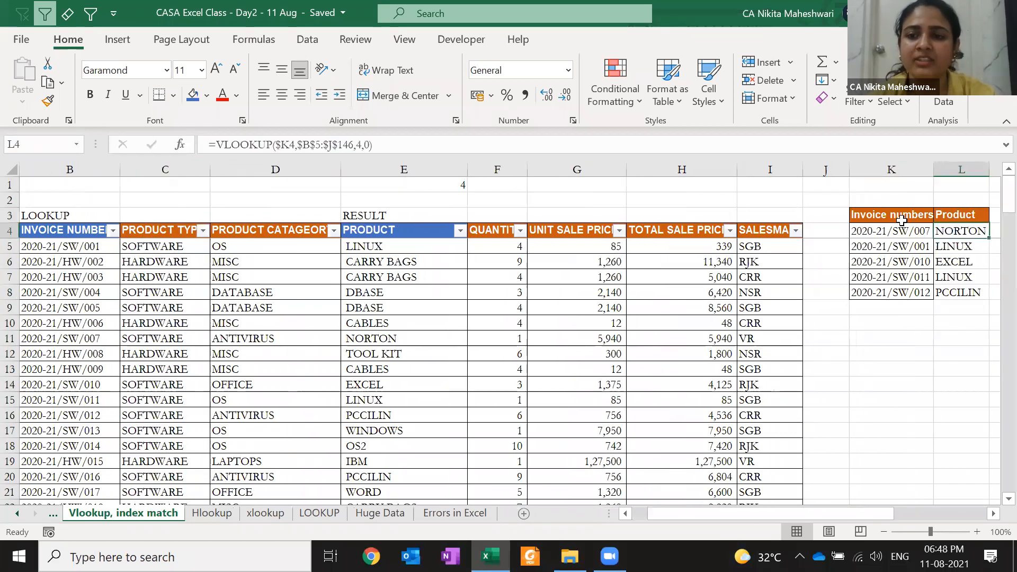
{"action": "key", "text": "F2"}
{"action": "key", "text": "Left"}
{"action": "key", "text": "Left"}
{"action": "key", "text": "Left"}
{"action": "key", "text": "shift+Left"}
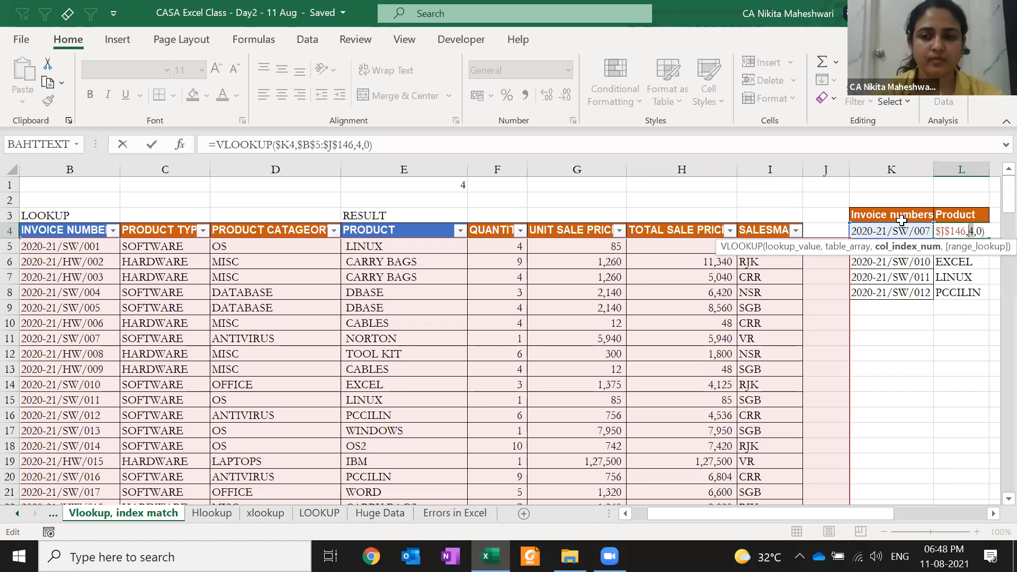
{"action": "key", "text": "Escape"}
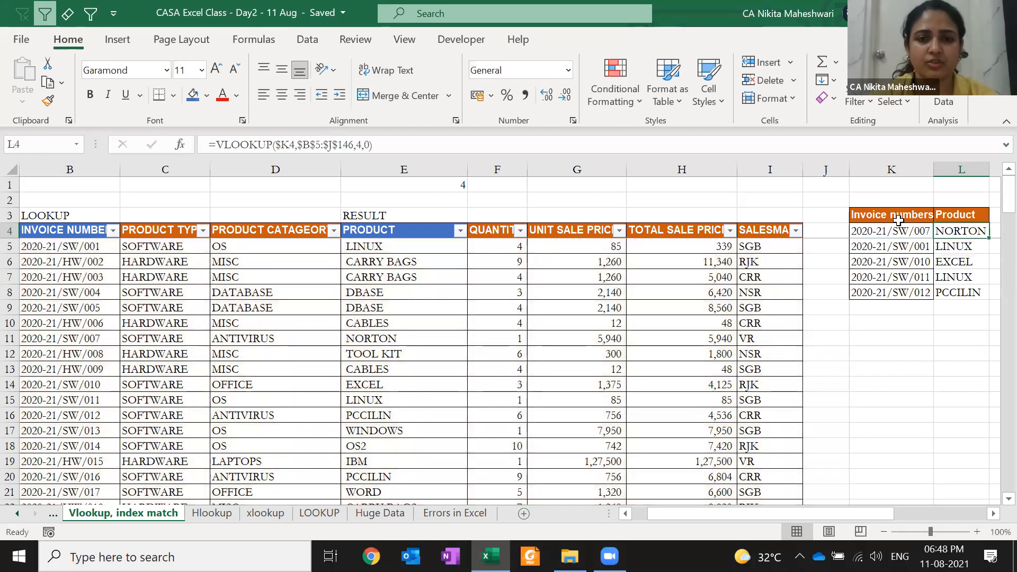
{"action": "left_click", "coordinate": [446, 186]}
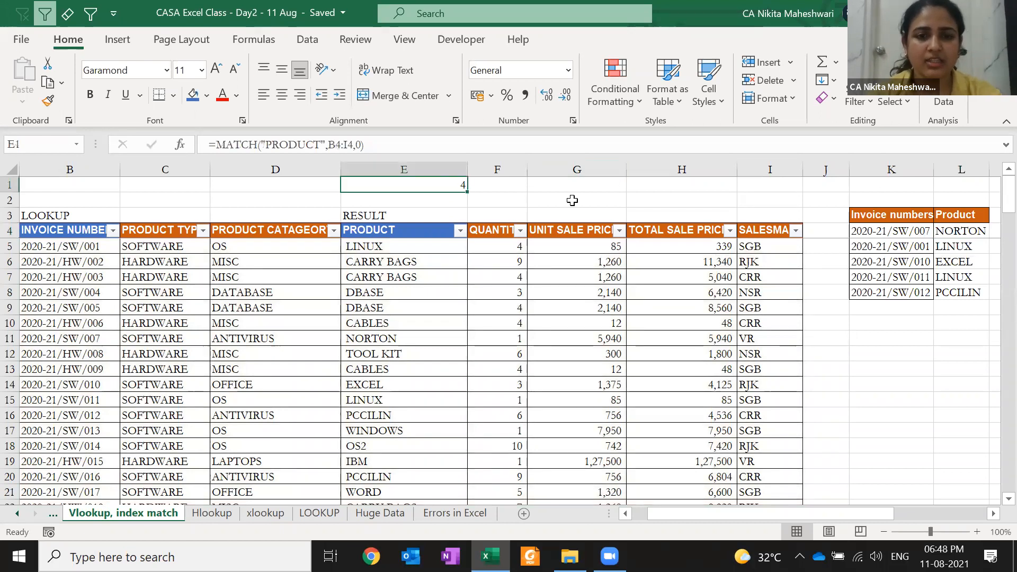
- Copy the MATCH("PRODUCT",B4:I4,0) expression from E1's formula
{"action": "key", "text": "F2"}
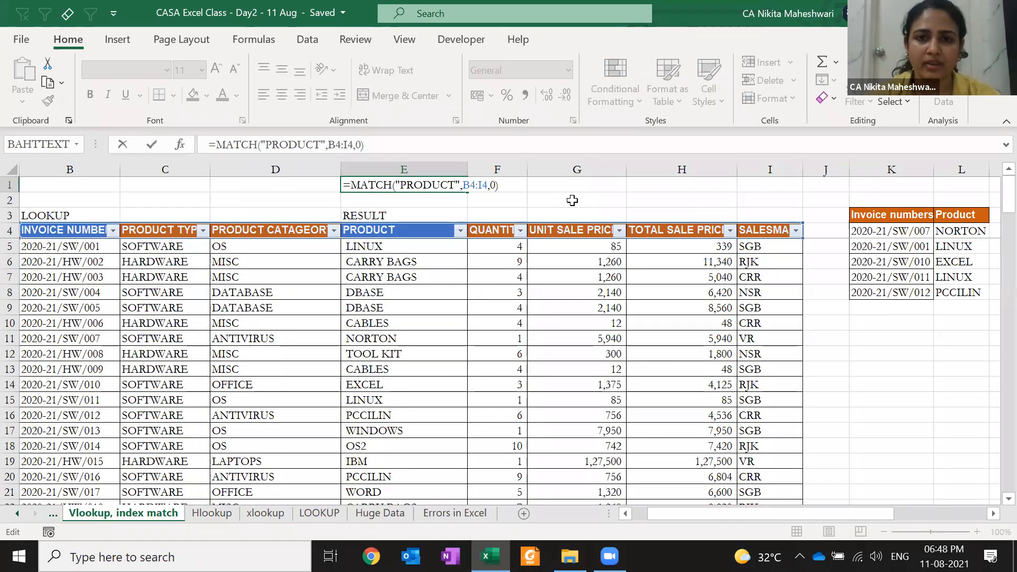
{"action": "key", "text": "shift+Right"}
{"action": "key", "text": "shift+Right"}
{"action": "key", "text": "shift+Right"}
{"action": "key", "text": "shift+Right"}
{"action": "key", "text": "shift+Right"}
{"action": "key", "text": "shift+Right"}
{"action": "key", "text": "shift+Right"}
{"action": "key", "text": "shift+Right"}
{"action": "key", "text": "shift+Right"}
{"action": "key", "text": "shift+Right"}
{"action": "key", "text": "shift+Right"}
{"action": "key", "text": "shift+Right"}
{"action": "key", "text": "shift+Right"}
{"action": "key", "text": "shift+Right"}
{"action": "key", "text": "shift+Right"}
{"action": "key", "text": "shift+Right"}
{"action": "key", "text": "shift+Right"}
{"action": "key", "text": "shift+Right"}
{"action": "key", "text": "shift+Right"}
{"action": "key", "text": "shift+Right"}
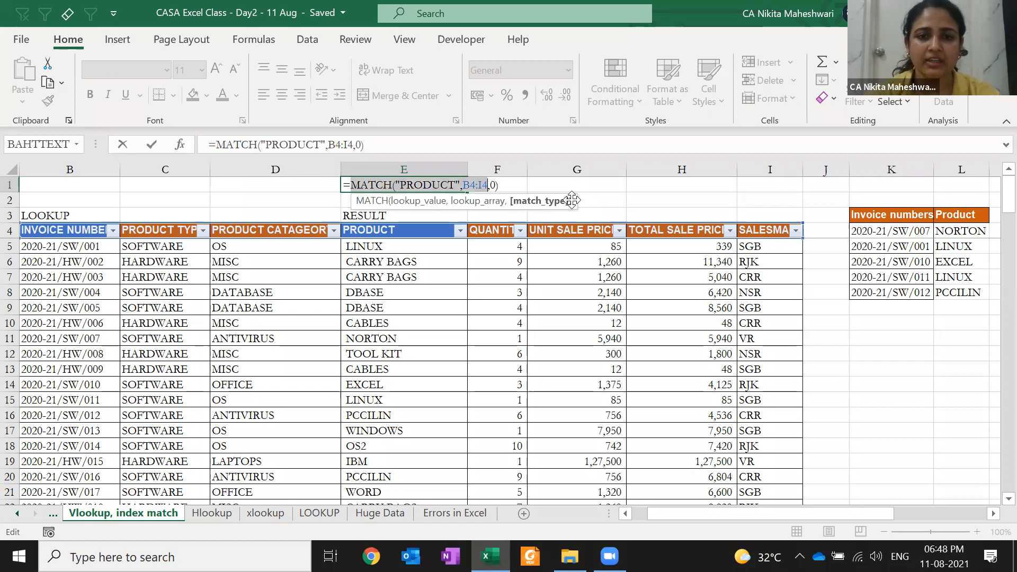
{"action": "key", "text": "ctrl+c"}
{"action": "key", "text": "Escape"}
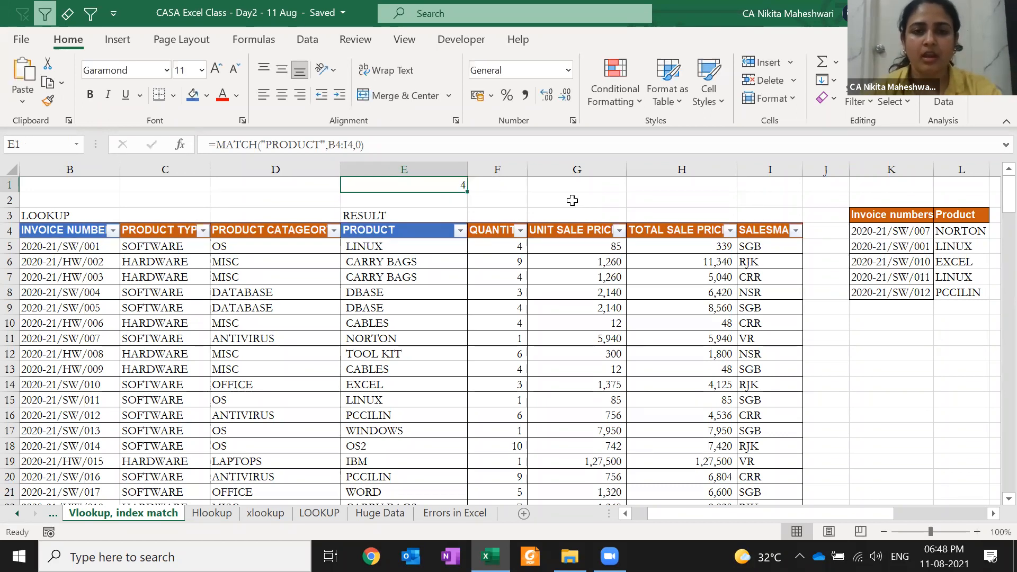
- Replace the fixed column number 4 in L4's VLOOKUP with the copied MATCH expression
{"action": "key", "text": "Right"}
{"action": "key", "text": "ctrl+Down"}
{"action": "key", "text": "Right"}
{"action": "key", "text": "Right"}
{"action": "key", "text": "Right"}
{"action": "key", "text": "Right"}
{"action": "key", "text": "Right"}
{"action": "key", "text": "Right"}
{"action": "key", "text": "Right"}
{"action": "key", "text": "Right"}
{"action": "key", "text": "Right"}
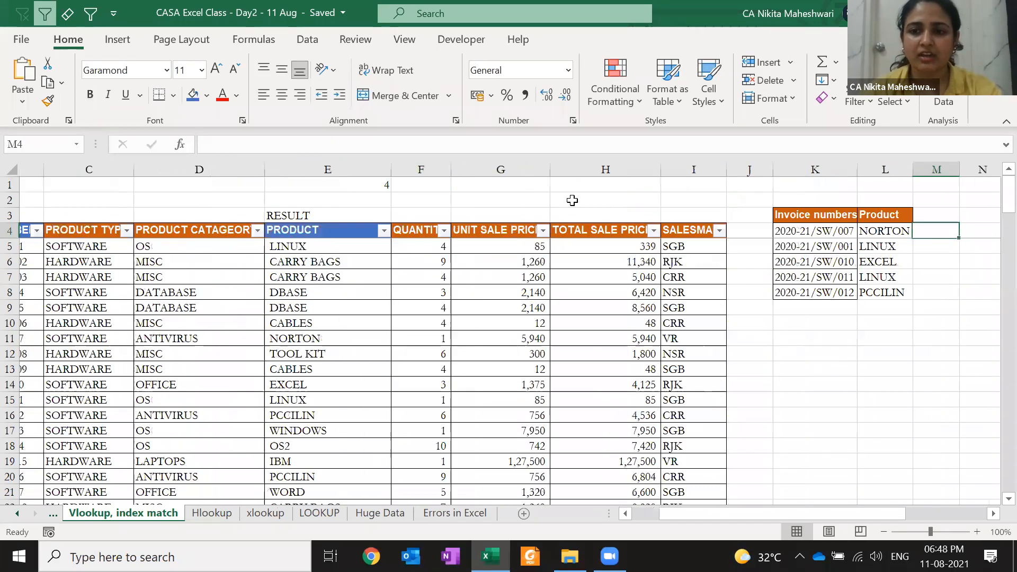
{"action": "key", "text": "Left"}
{"action": "key", "text": "Left"}
{"action": "key", "text": "Left"}
{"action": "key", "text": "F2"}
{"action": "key", "text": "Left"}
{"action": "key", "text": "Left"}
{"action": "key", "text": "Left"}
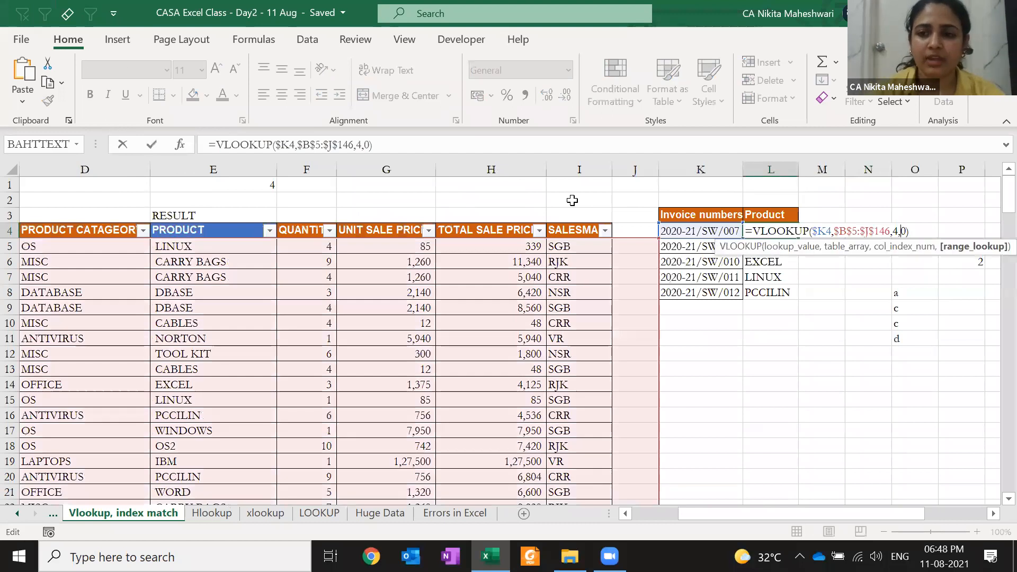
{"action": "key", "text": "shift+Left"}
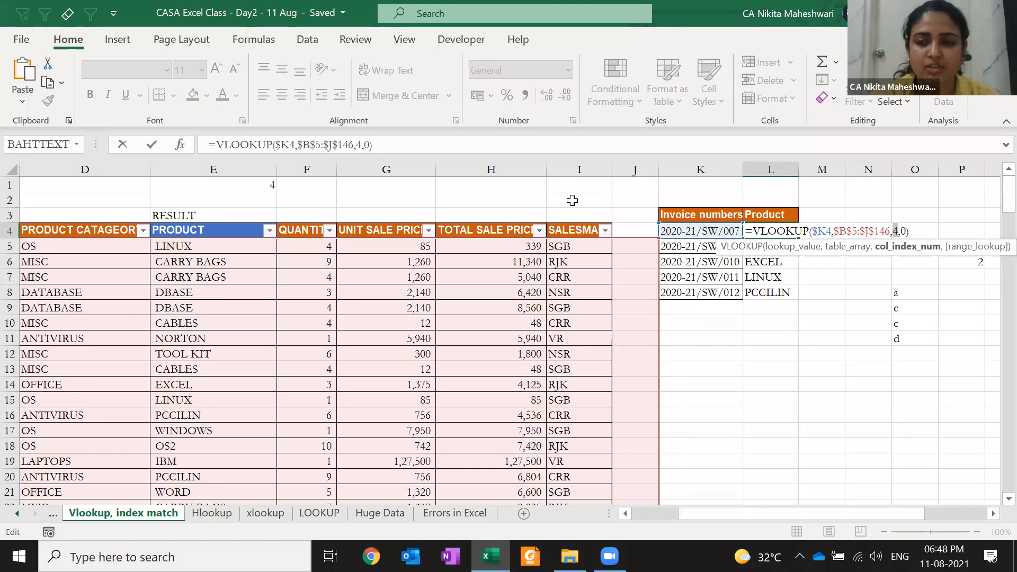
{"action": "key", "text": "ctrl+v"}
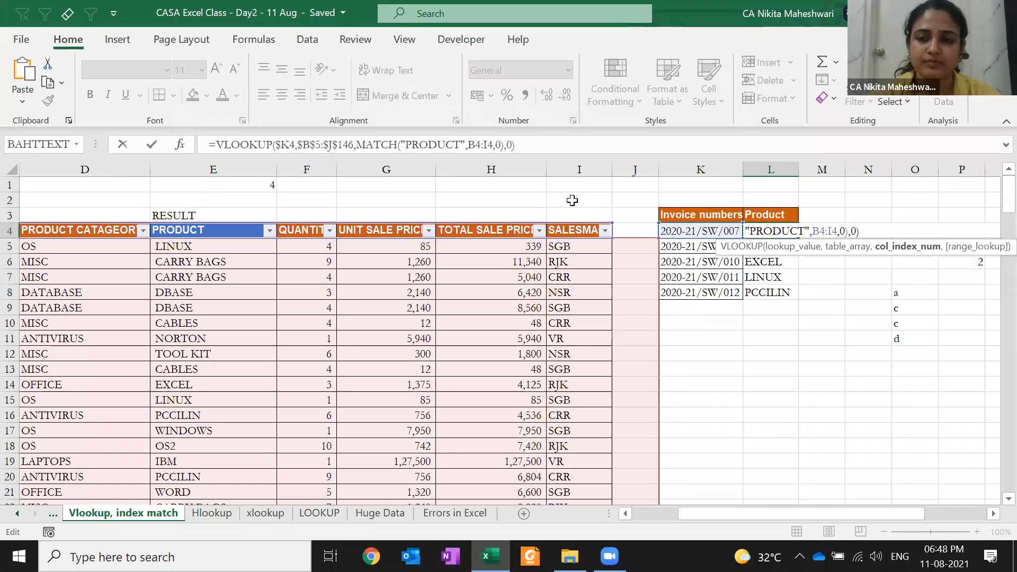
{"action": "key", "text": "ctrl+Return"}
- Review L4's updated formula and its MATCH part; it still returns NORTON
{"action": "key", "text": "F2"}
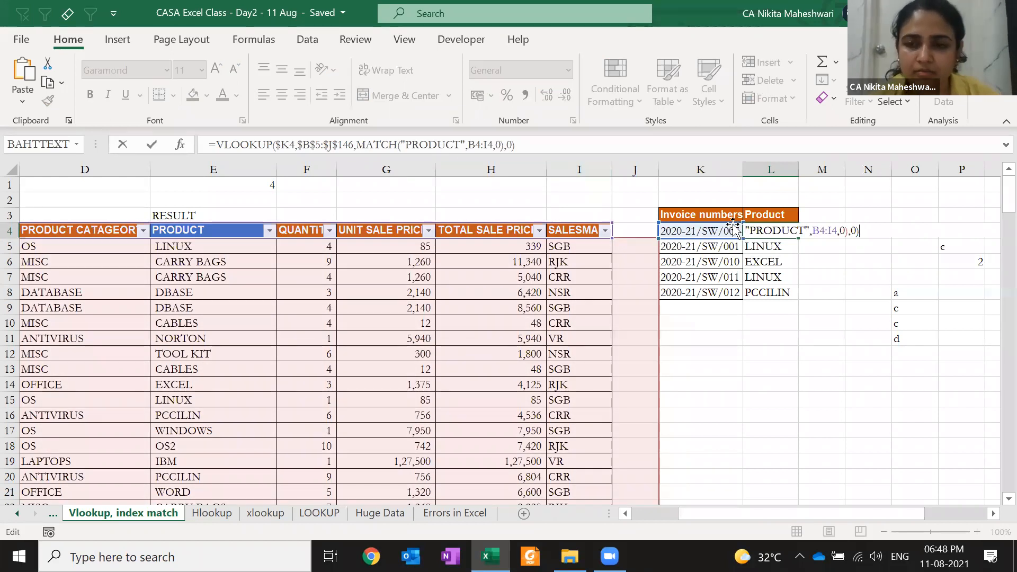
{"action": "key", "text": "ctrl+Return"}
{"action": "key", "text": "Right"}
{"action": "key", "text": "Right"}
{"action": "key", "text": "Right"}
{"action": "key", "text": "Right"}
{"action": "key", "text": "Right"}
{"action": "key", "text": "Right"}
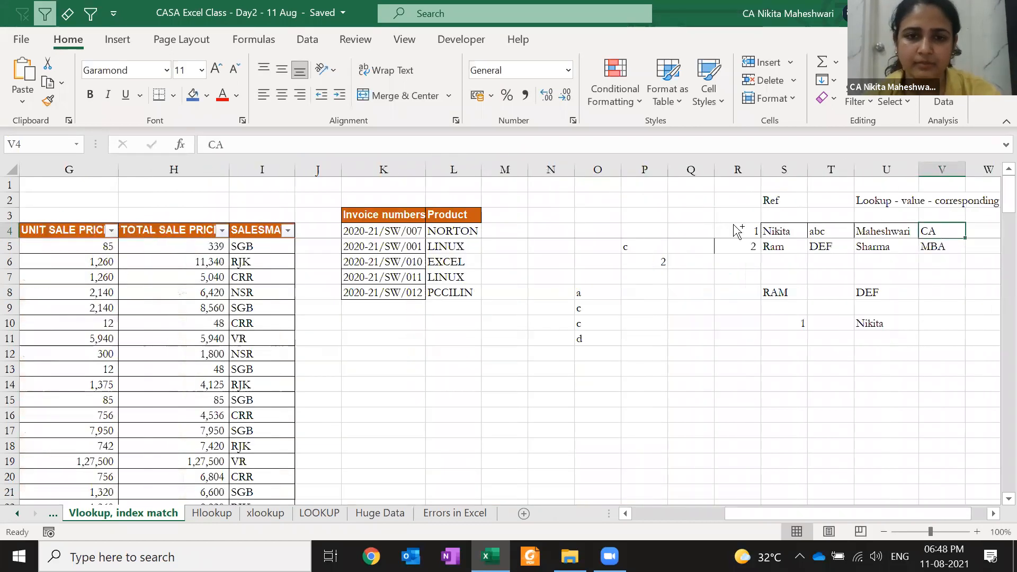
{"action": "key", "text": "Left"}
{"action": "key", "text": "Left"}
{"action": "key", "text": "Left"}
{"action": "key", "text": "Left"}
{"action": "key", "text": "Left"}
{"action": "key", "text": "Left"}
{"action": "key", "text": "F2"}
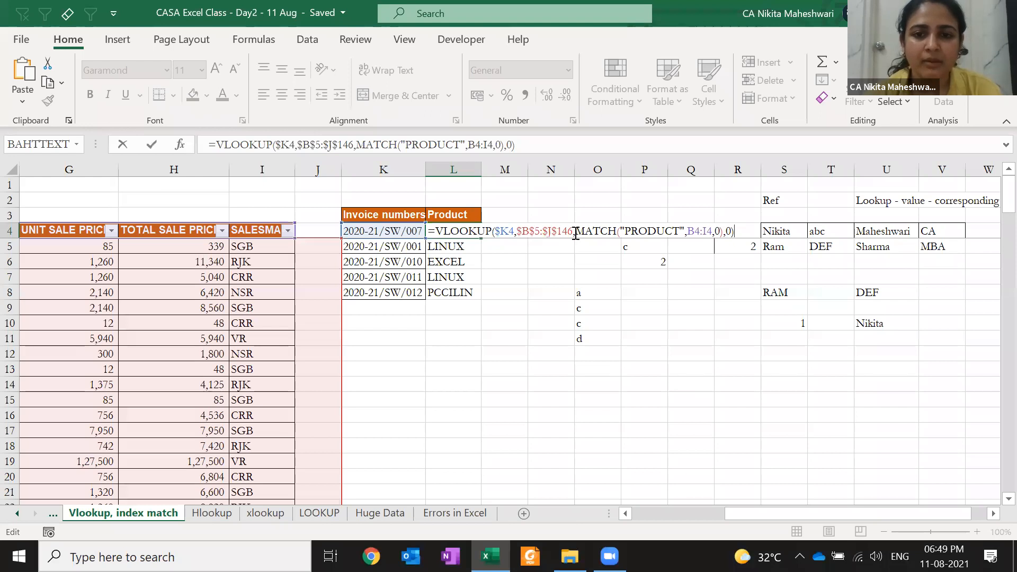
{"action": "left_click_drag", "start_coordinate": [576, 234], "coordinate": [725, 234]}
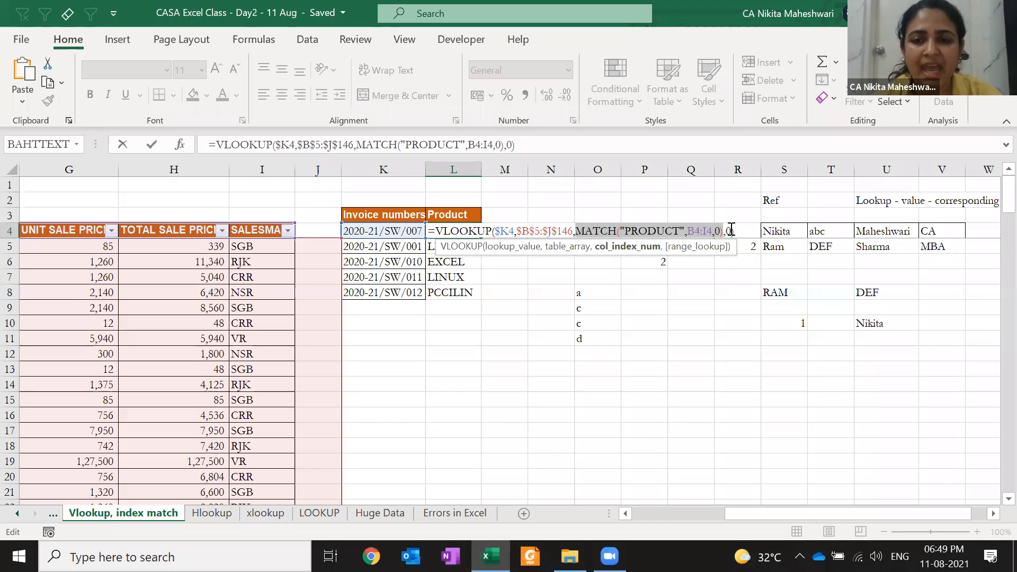
{"action": "left_click", "coordinate": [731, 230]}
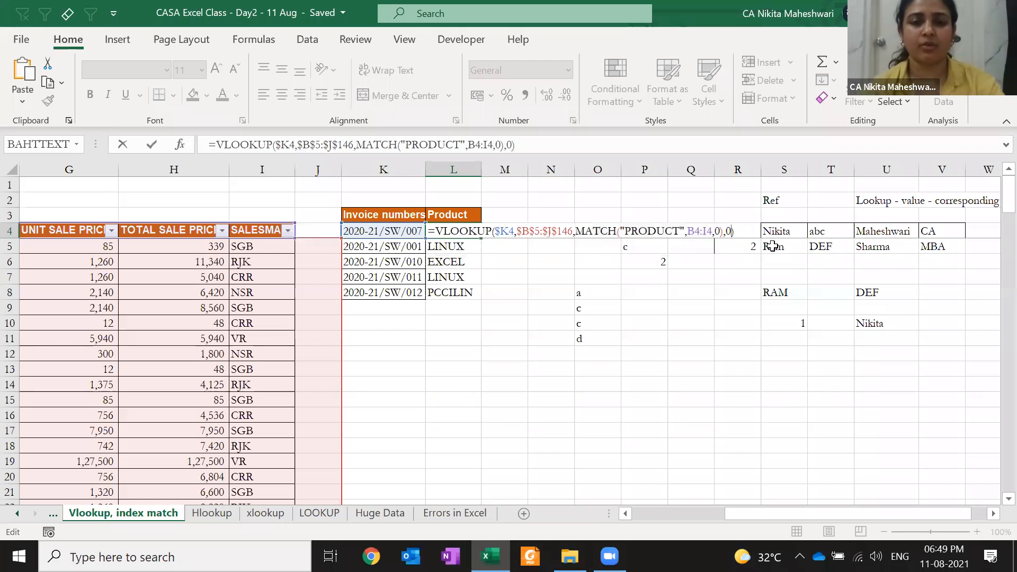
{"action": "key", "text": "Return"}
{"action": "key", "text": "Left"}
{"action": "key", "text": "Left"}
{"action": "key", "text": "Left"}
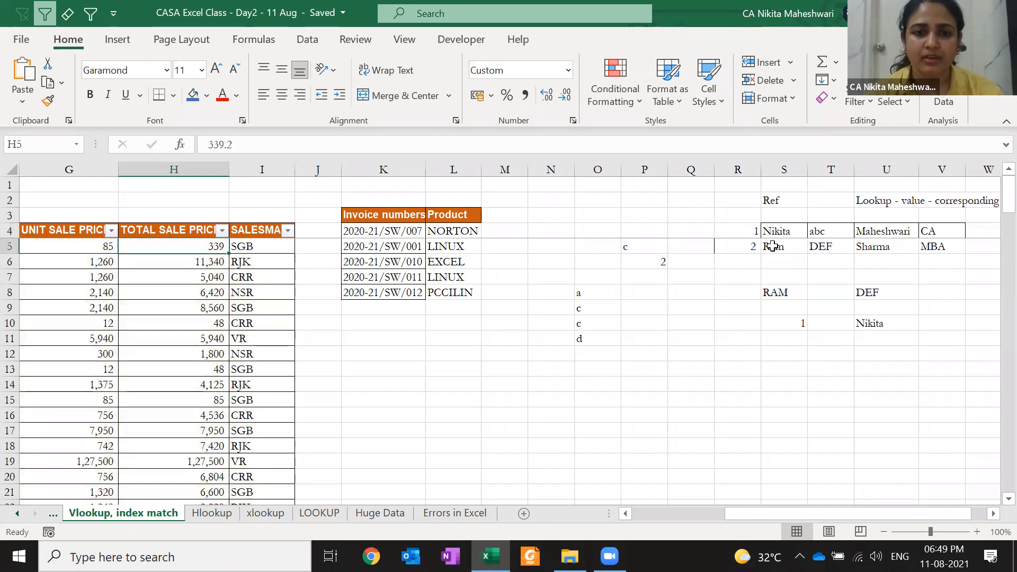
{"action": "key", "text": "Left"}
- Hide the price, salesman and QUANTITY columns with Ctrl+0
{"action": "key", "text": "Right"}
{"action": "key", "text": "Right"}
{"action": "key", "text": "shift+Left"}
{"action": "key", "text": "shift+Left"}
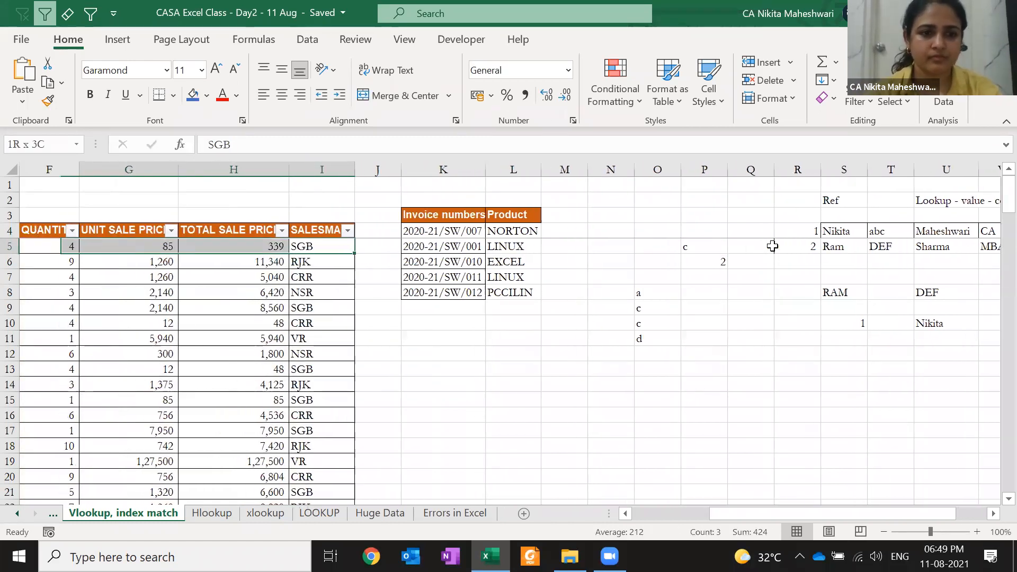
{"action": "key", "text": "ctrl+0"}
{"action": "key", "text": "Left"}
{"action": "key", "text": "ctrl+0"}
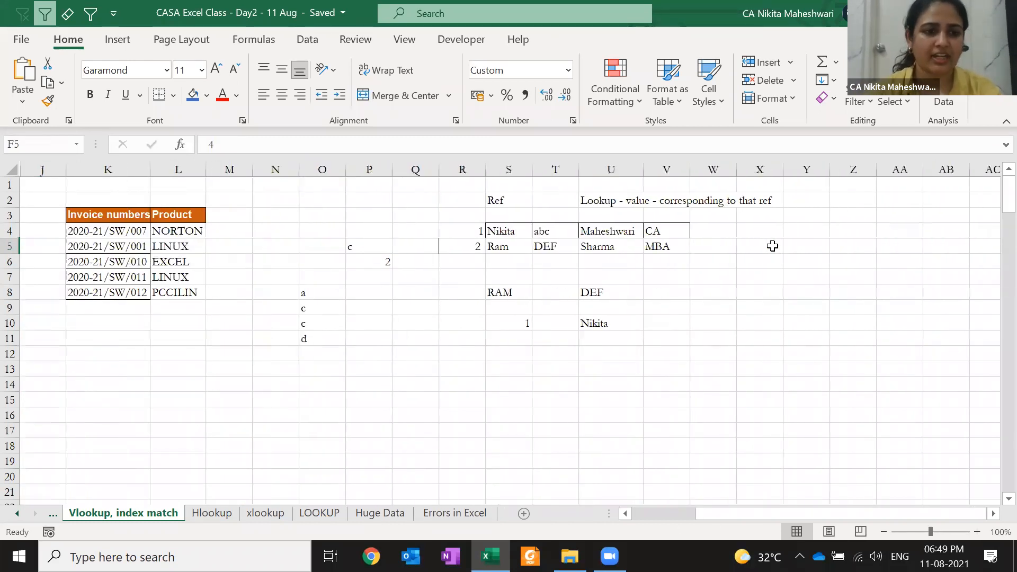
{"action": "key", "text": "ctrl+Left"}
{"action": "key", "text": "Up"}
{"action": "key", "text": "Right"}
{"action": "key", "text": "Up"}
{"action": "key", "text": "Up"}
{"action": "key", "text": "Right"}
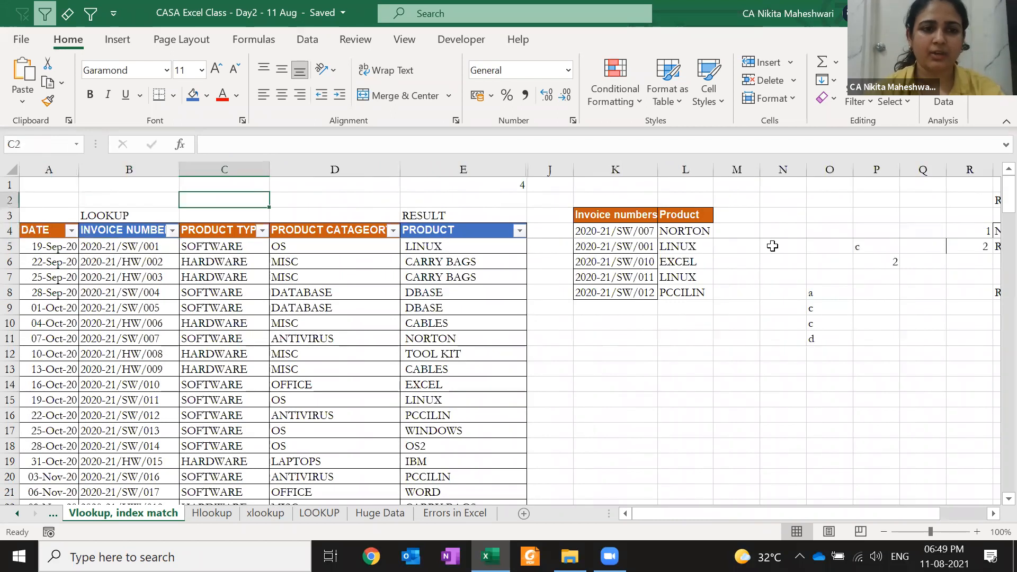
- Copy the five Product lookup results in L4:L8 into M4:M8
{"action": "left_click", "coordinate": [684, 232]}
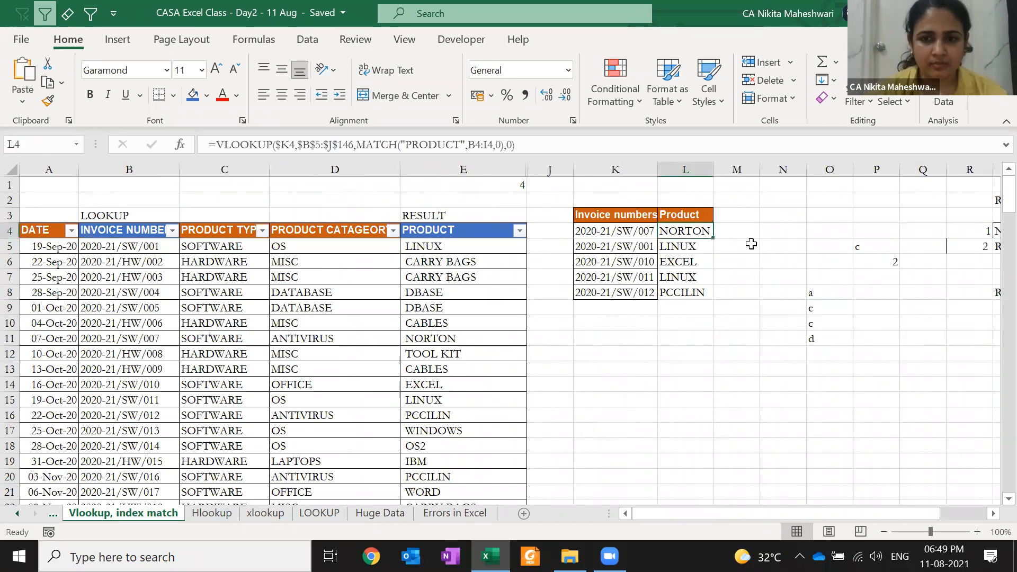
{"action": "key", "text": "ctrl+shift+Down"}
{"action": "key", "text": "ctrl+c"}
{"action": "key", "text": "Right"}
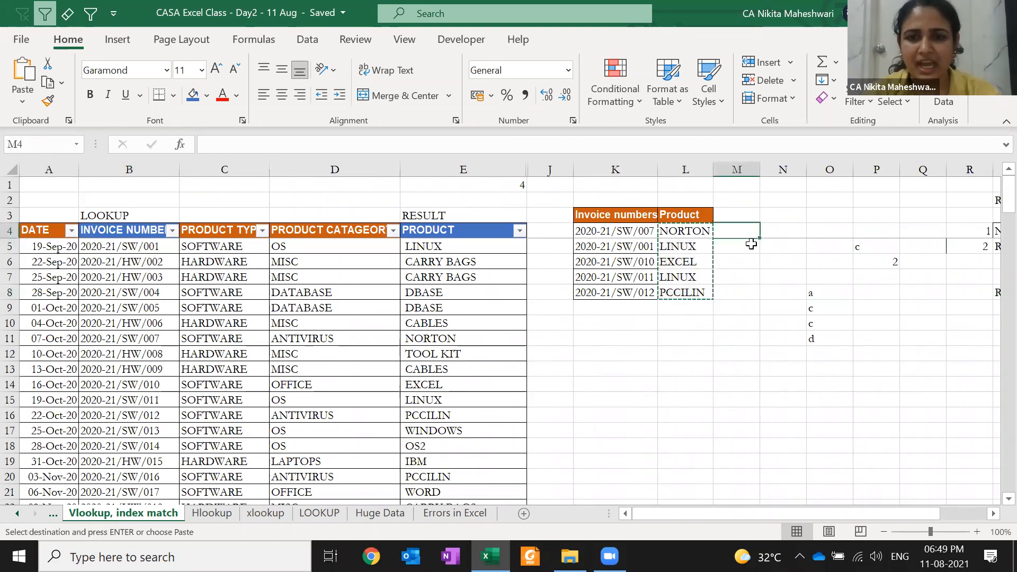
{"action": "key", "text": "Return"}
{"action": "key", "text": "Left"}
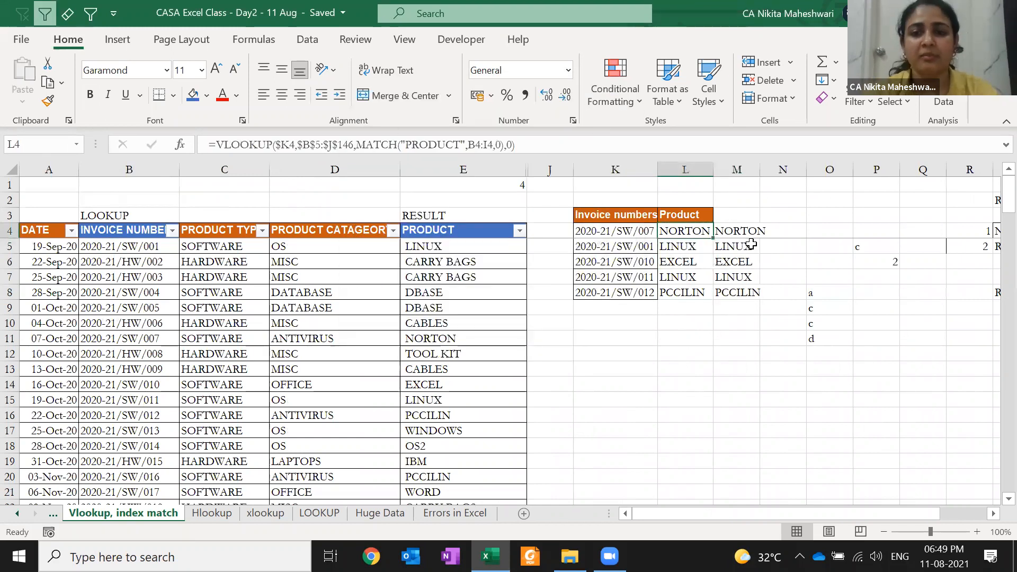
- Delete the stray scratch values in O5:Q12
{"action": "key", "text": "Right"}
{"action": "key", "text": "Right"}
{"action": "key", "text": "Right"}
{"action": "key", "text": "Down"}
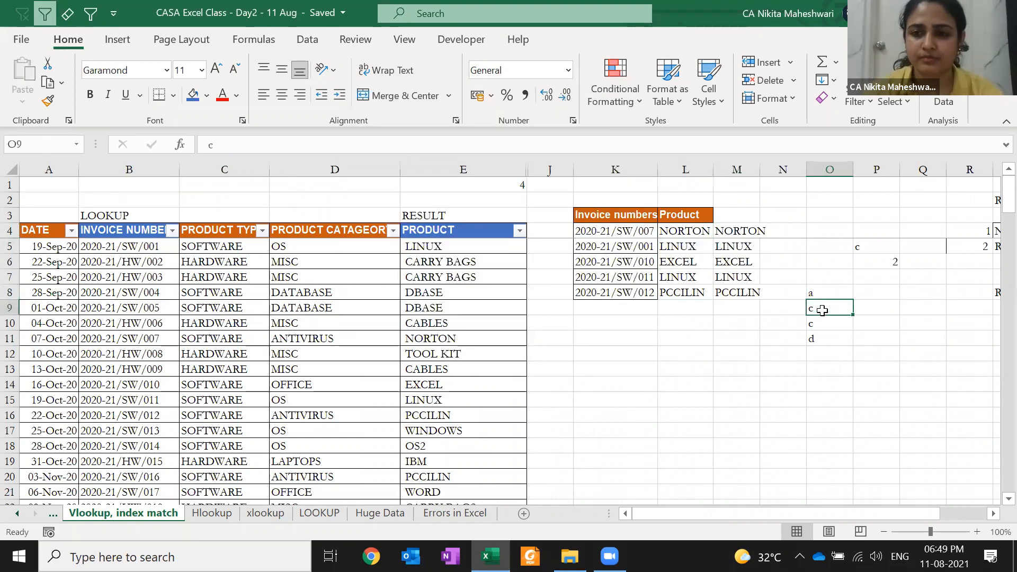
{"action": "key", "text": "shift+Down"}
{"action": "key", "text": "shift+Down"}
{"action": "key", "text": "shift+Down"}
{"action": "key", "text": "shift+Down"}
{"action": "key", "text": "shift+Down"}
{"action": "key", "text": "shift+Down"}
{"action": "key", "text": "shift+Down"}
{"action": "key", "text": "shift+Right"}
{"action": "key", "text": "shift+Right"}
{"action": "key", "text": "Delete"}
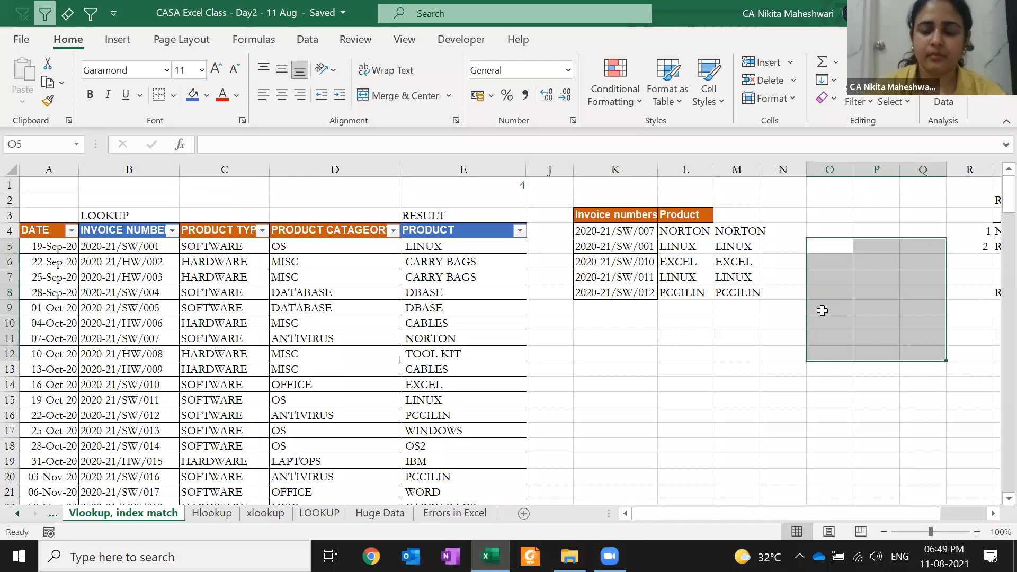
{"action": "key", "text": "Left"}
{"action": "key", "text": "Left"}
{"action": "key", "text": "Left"}
{"action": "key", "text": "Up"}
{"action": "key", "text": "Right"}
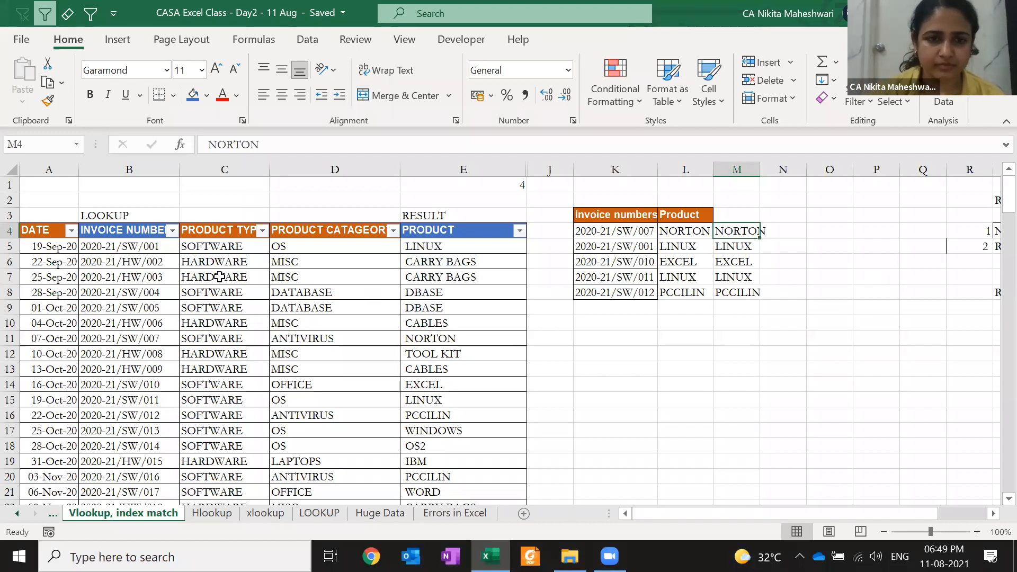
{"action": "left_click", "coordinate": [250, 255]}
- Insert a blank column D before PRODUCT CATAGEORY
{"action": "key", "text": "Right"}
{"action": "key", "text": "ctrl+space"}
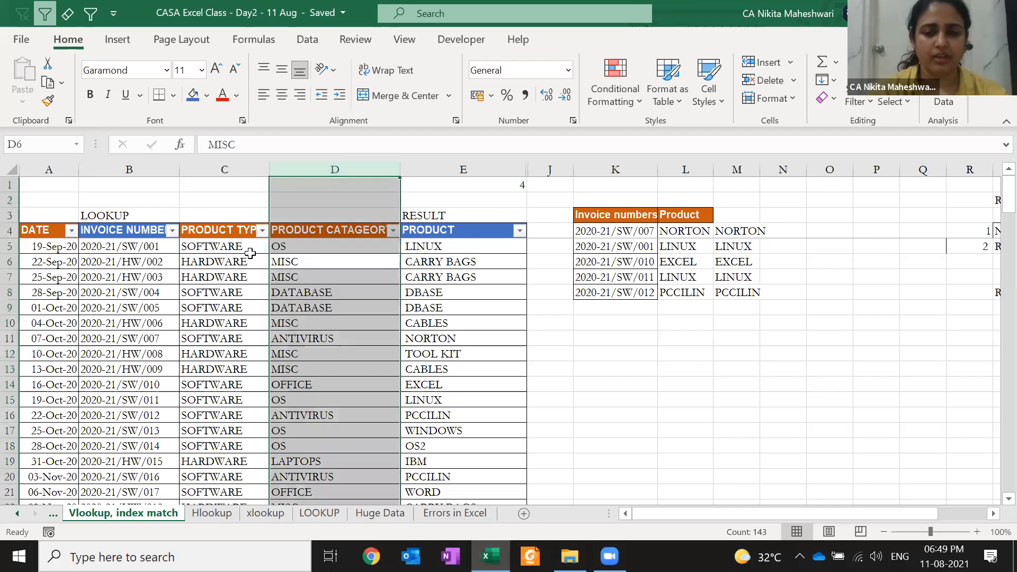
{"action": "key", "text": "ctrl+shift+equal"}
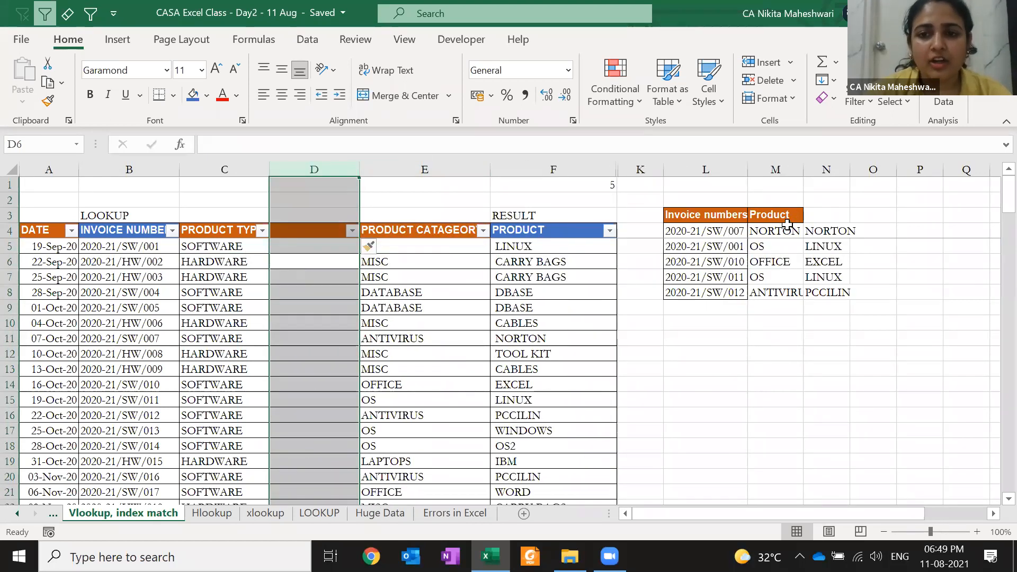
- Compare the M4:M8 lookup formulas, now showing categories, with the products in column N
{"action": "left_click", "coordinate": [789, 229]}
{"action": "key", "text": "Down"}
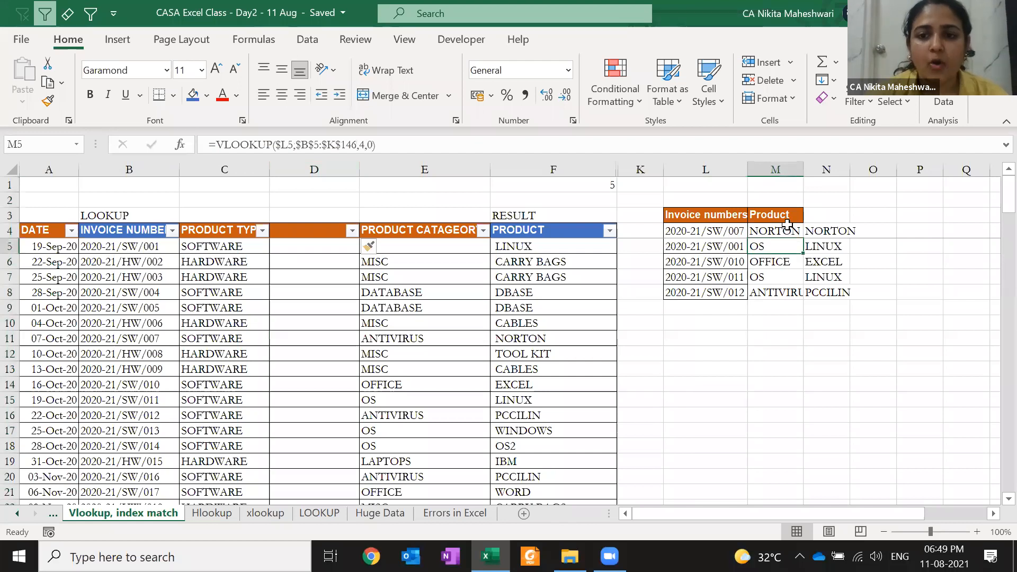
{"action": "key", "text": "Right"}
{"action": "key", "text": "Left"}
{"action": "key", "text": "Right"}
{"action": "key", "text": "Down"}
{"action": "key", "text": "Left"}
{"action": "key", "text": "Right"}
{"action": "key", "text": "Down"}
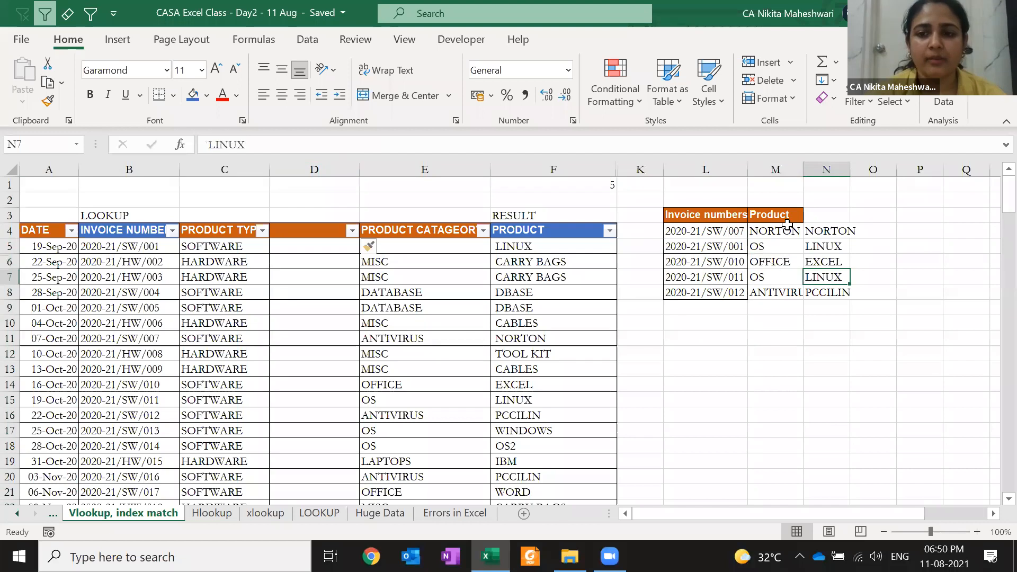
{"action": "key", "text": "Down"}
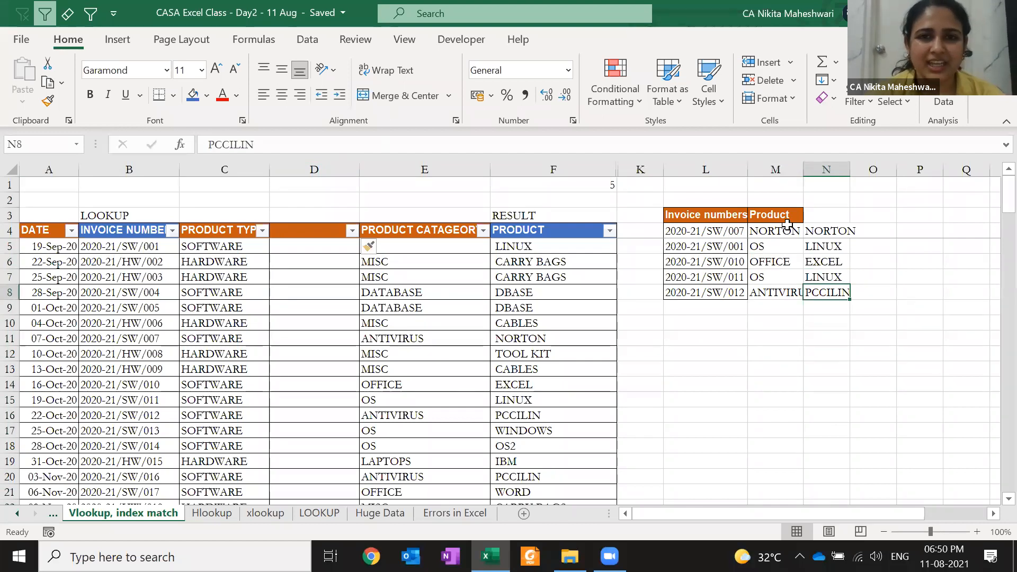
{"action": "key", "text": "Left"}
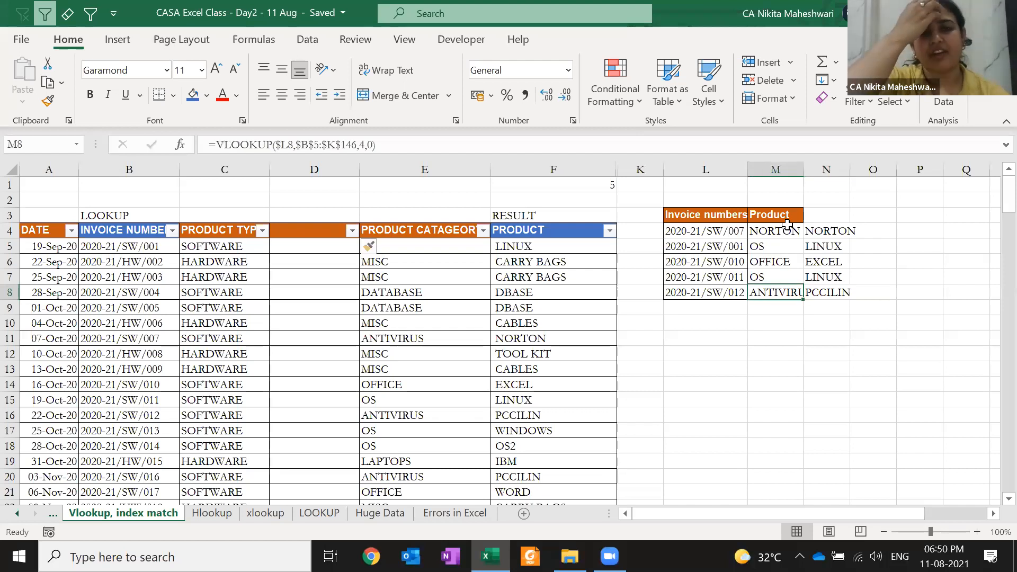
- AutoFit column M to fit ANTIVIRUS and edit M4's MATCH formula
{"action": "key", "text": "alt+h"}
{"action": "key", "text": "o"}
{"action": "key", "text": "i"}
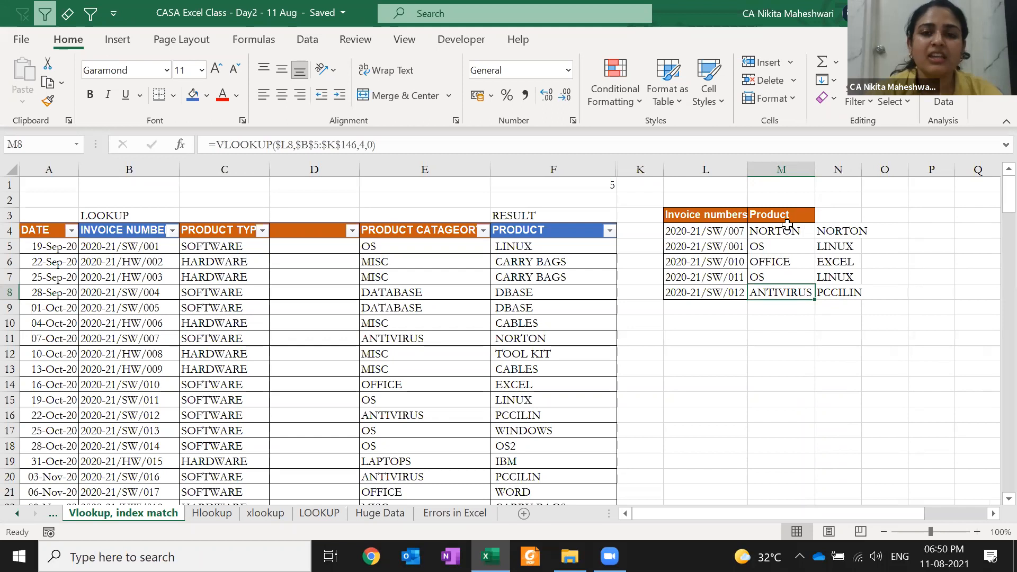
{"action": "key", "text": "Up"}
{"action": "key", "text": "Up"}
{"action": "key", "text": "Up"}
{"action": "key", "text": "Up"}
{"action": "key", "text": "F2"}
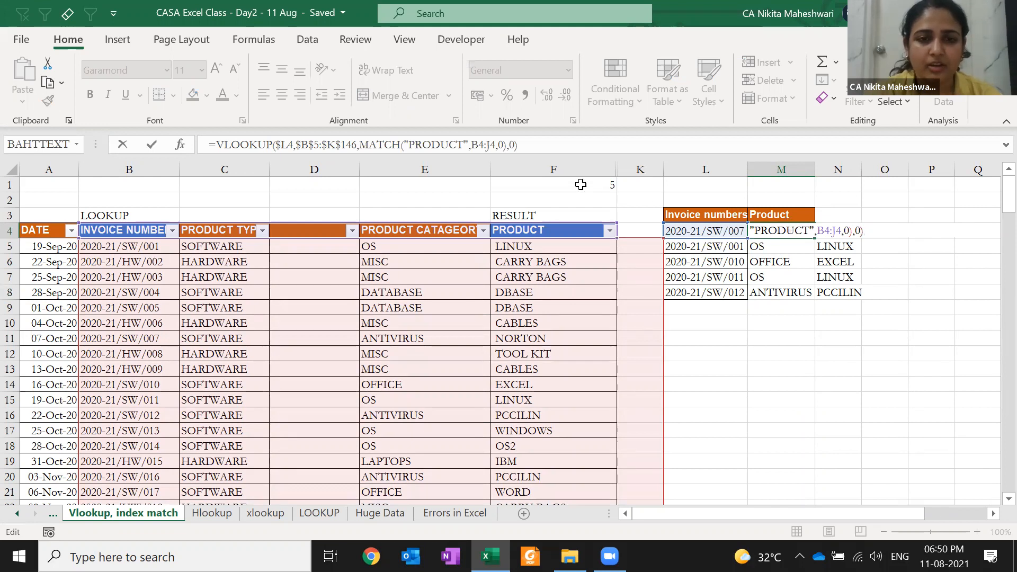
{"action": "key", "text": "ctrl+Return"}
{"action": "key", "text": "ctrl+Right"}
{"action": "key", "text": "ctrl+Right"}
{"action": "key", "text": "ctrl+Right"}
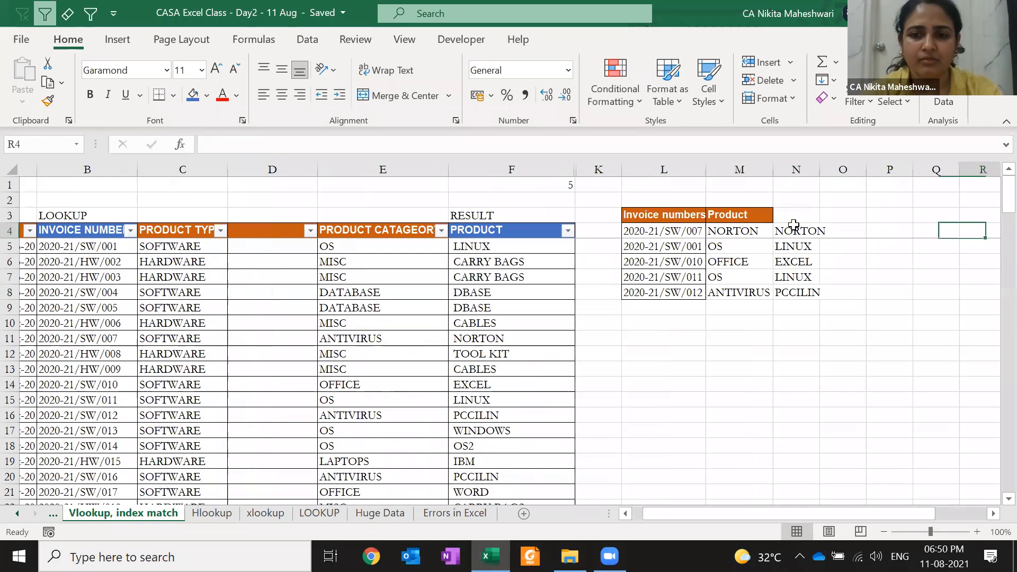
{"action": "key", "text": "ctrl+Left"}
{"action": "key", "text": "ctrl+Left"}
{"action": "key", "text": "ctrl+Left"}
{"action": "key", "text": "Right"}
{"action": "key", "text": "F2"}
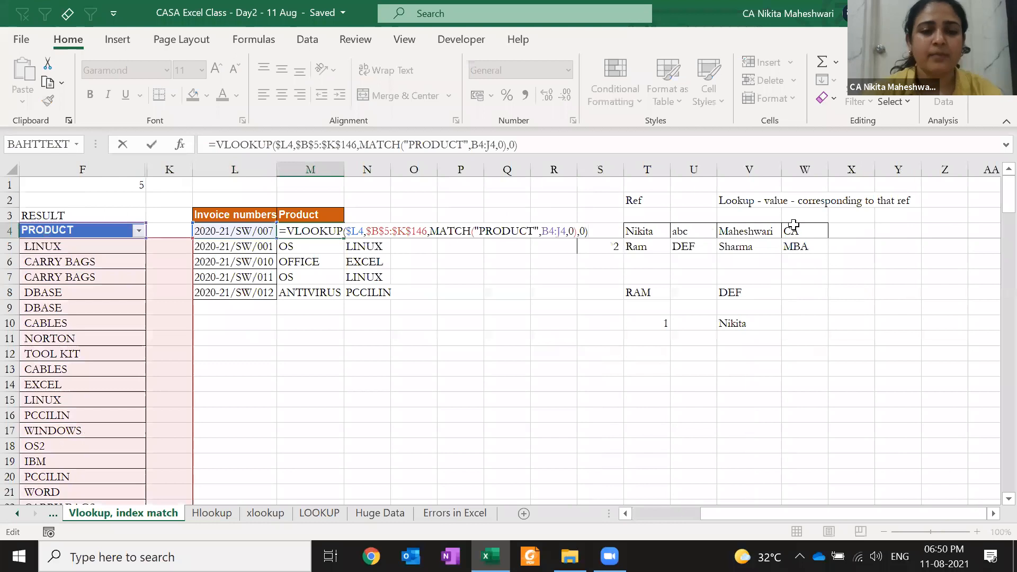
{"action": "left_click", "coordinate": [357, 230]}
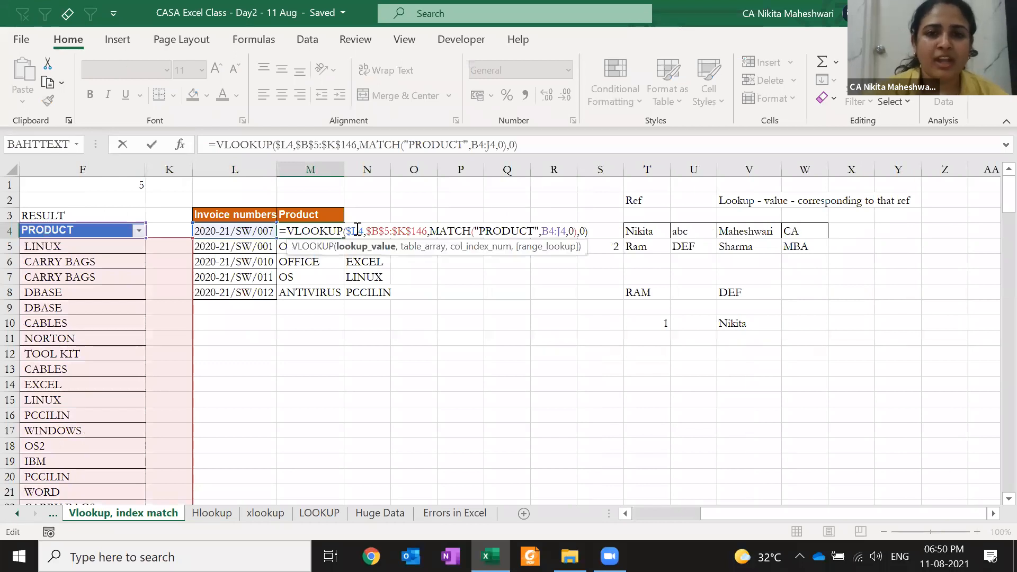
{"action": "left_click", "coordinate": [388, 230]}
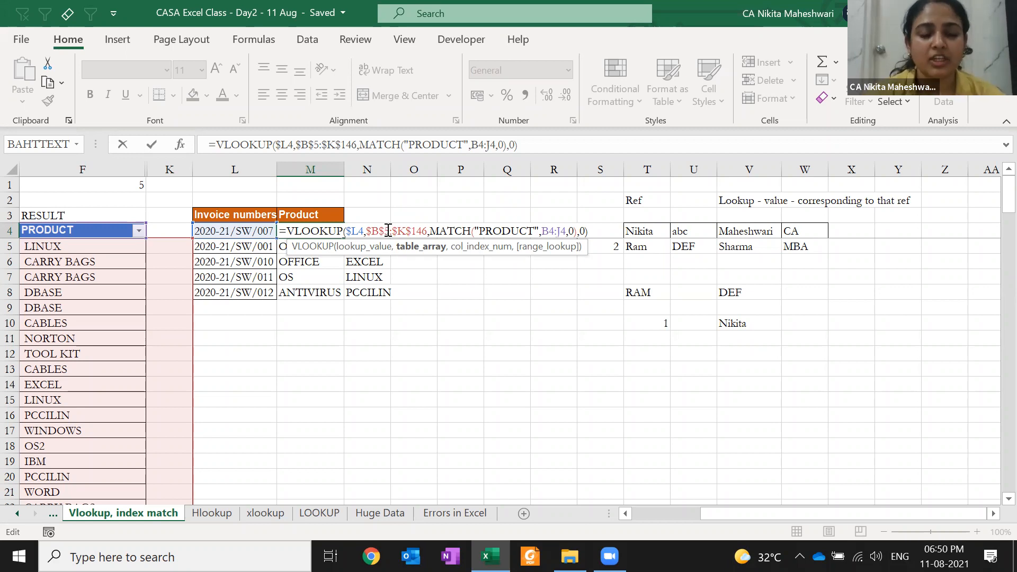
{"action": "left_click", "coordinate": [435, 232]}
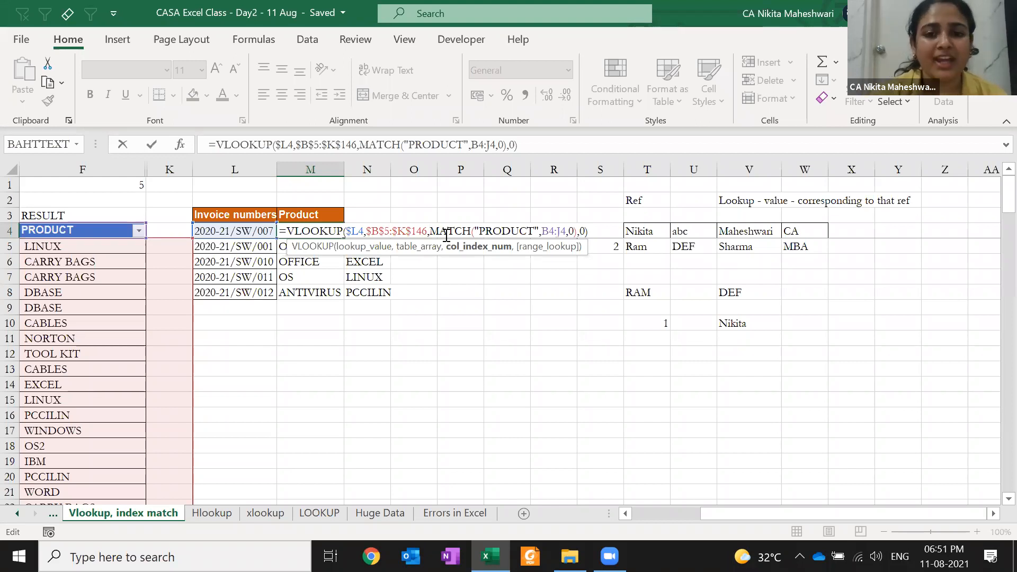
{"action": "left_click_drag", "start_coordinate": [429, 231], "coordinate": [577, 233]}
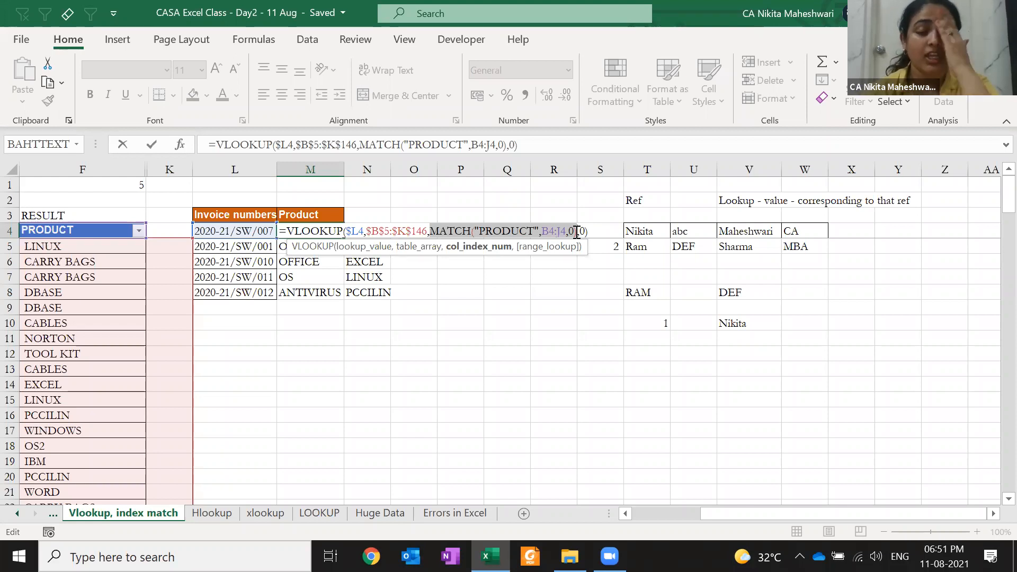
{"action": "key", "text": "Return"}
{"action": "key", "text": "Up"}
{"action": "key", "text": "F2"}
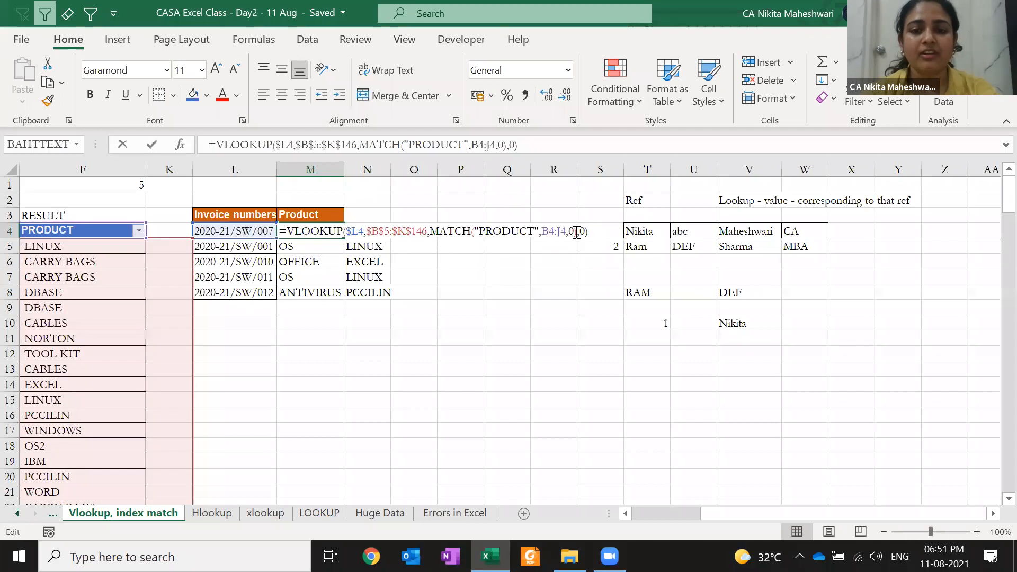
{"action": "left_click", "coordinate": [577, 231]}
{"action": "key", "text": "Delete"}
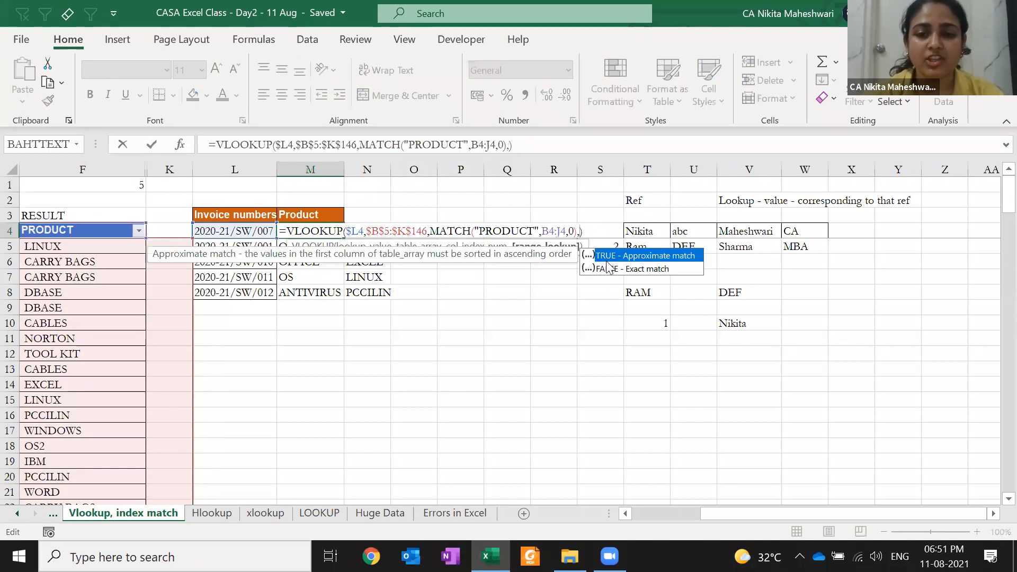
{"action": "type", "text": "0"}
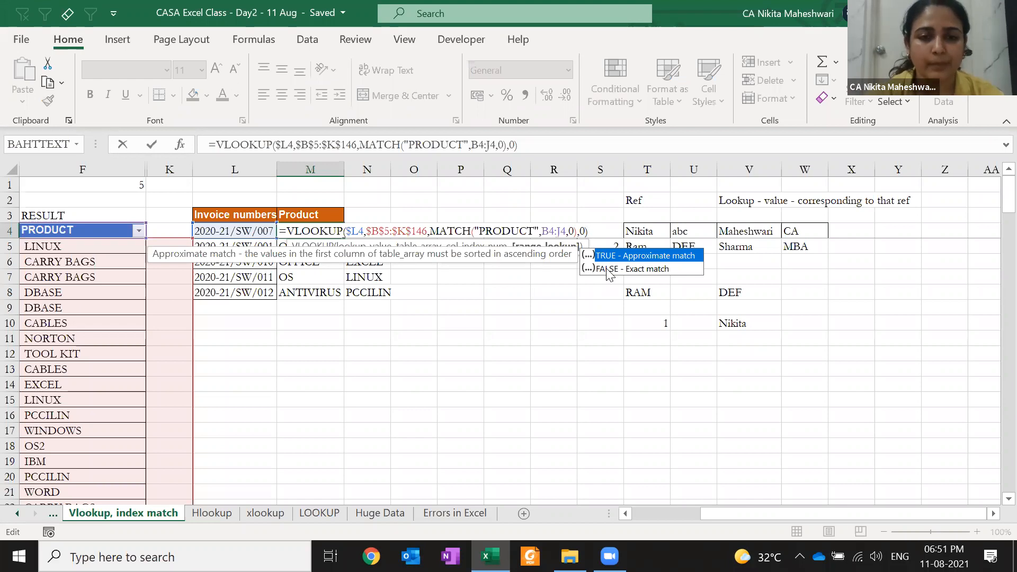
{"action": "key", "text": "Return"}
{"action": "key", "text": "Up"}
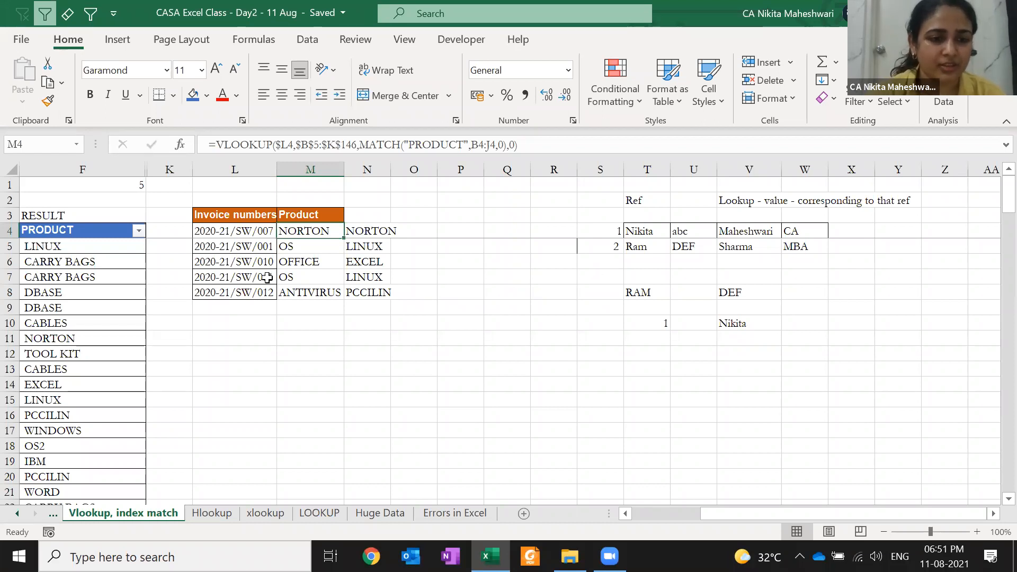
{"action": "key", "text": "alt+Tab"}
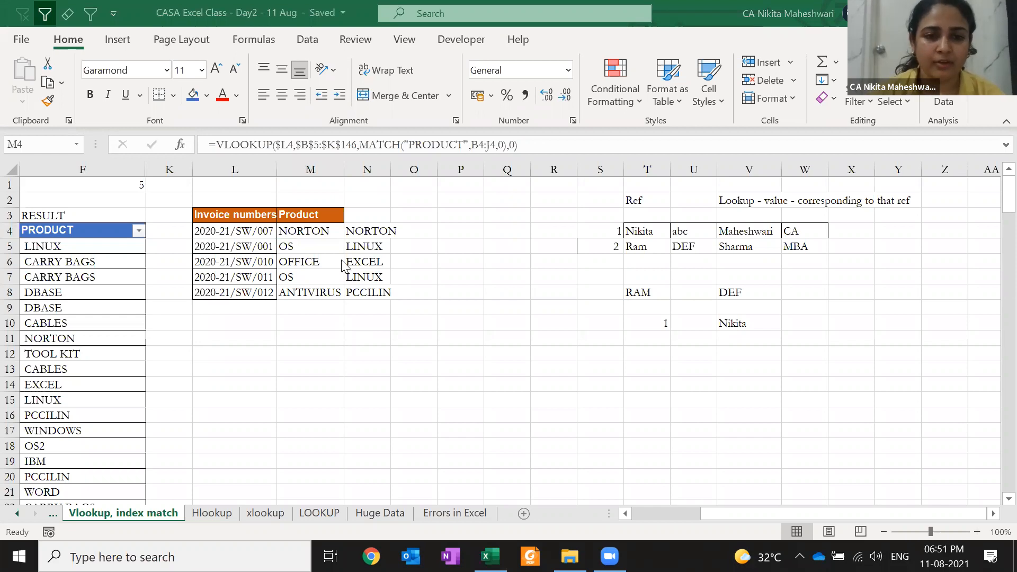
{"action": "key", "text": "alt+Tab"}
{"action": "key", "text": "Left"}
{"action": "key", "text": "ctrl+Left"}
{"action": "key", "text": "ctrl+Left"}
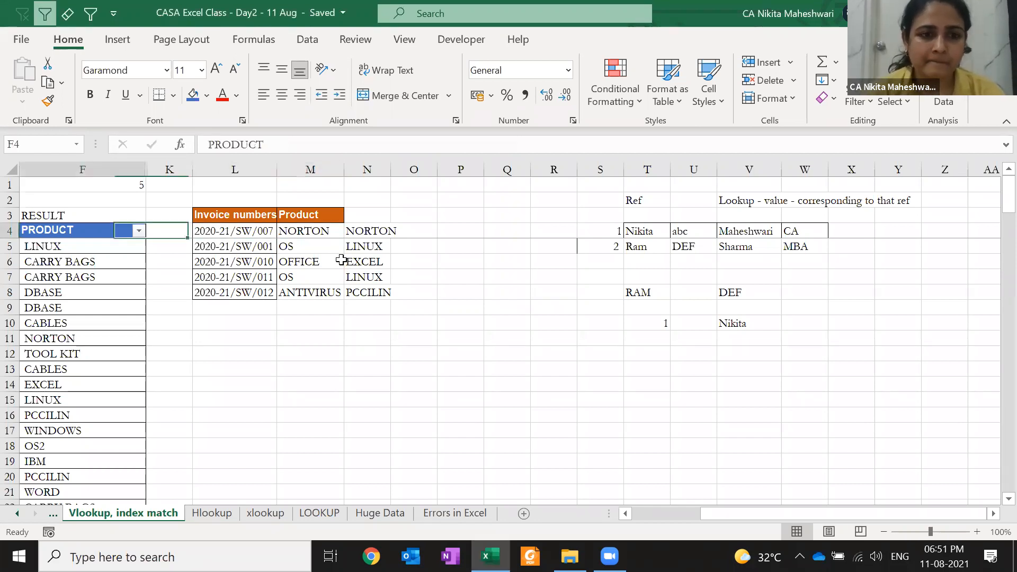
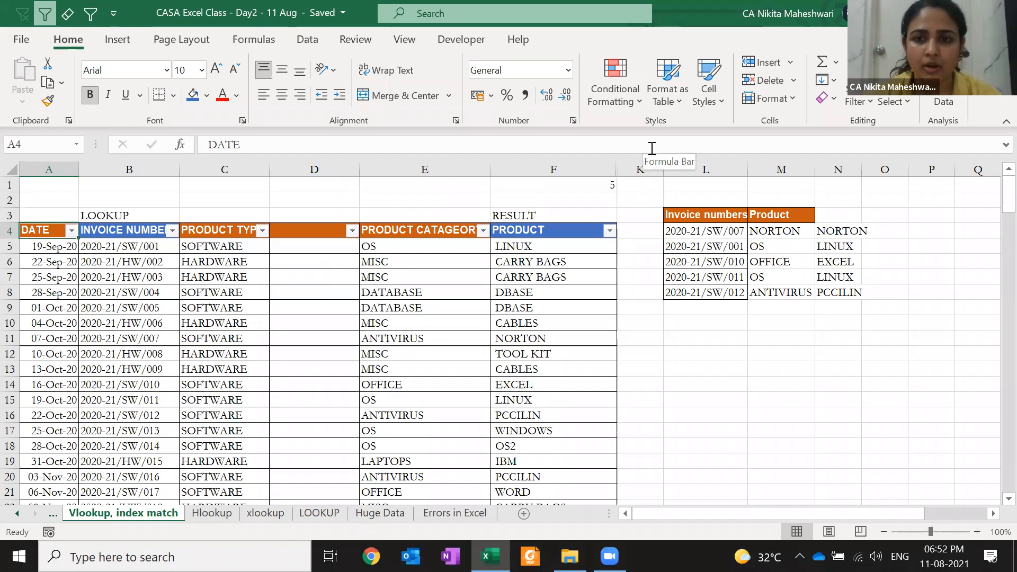
- Inspect the existing VLOOKUP formula in M5 without changing it
{"action": "left_click", "coordinate": [769, 250]}
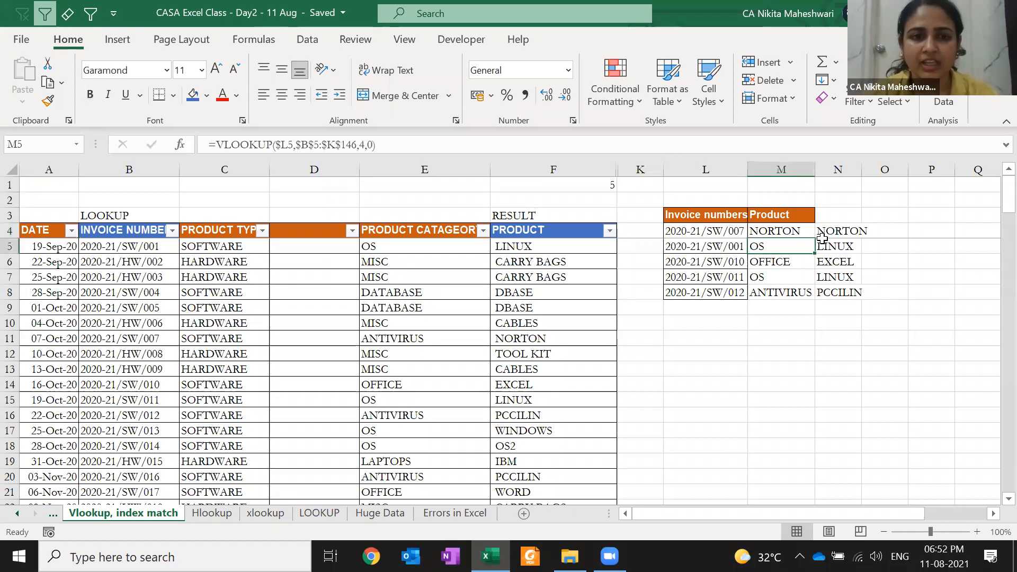
{"action": "key", "text": "Up"}
{"action": "key", "text": "Down"}
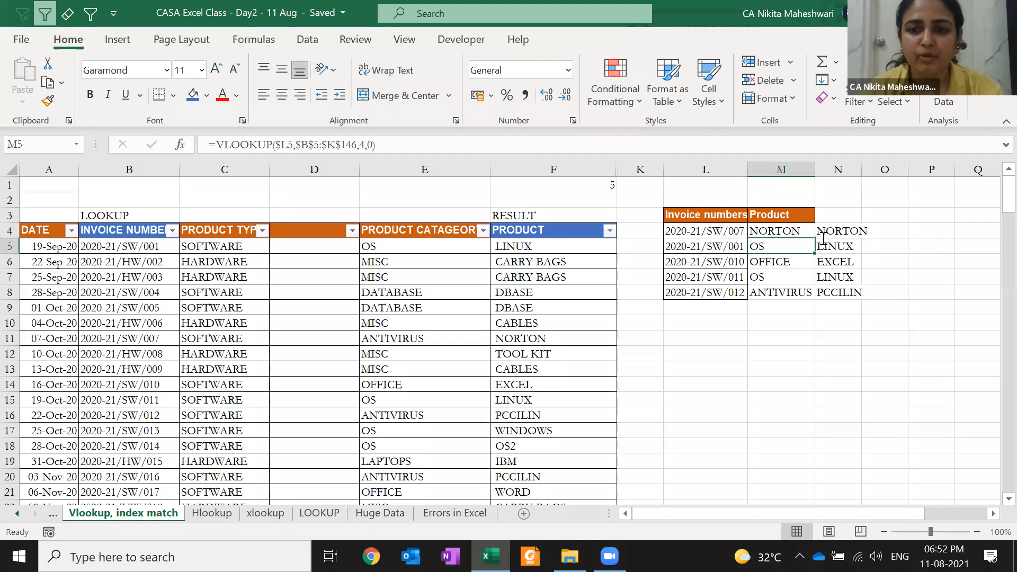
{"action": "key", "text": "F2"}
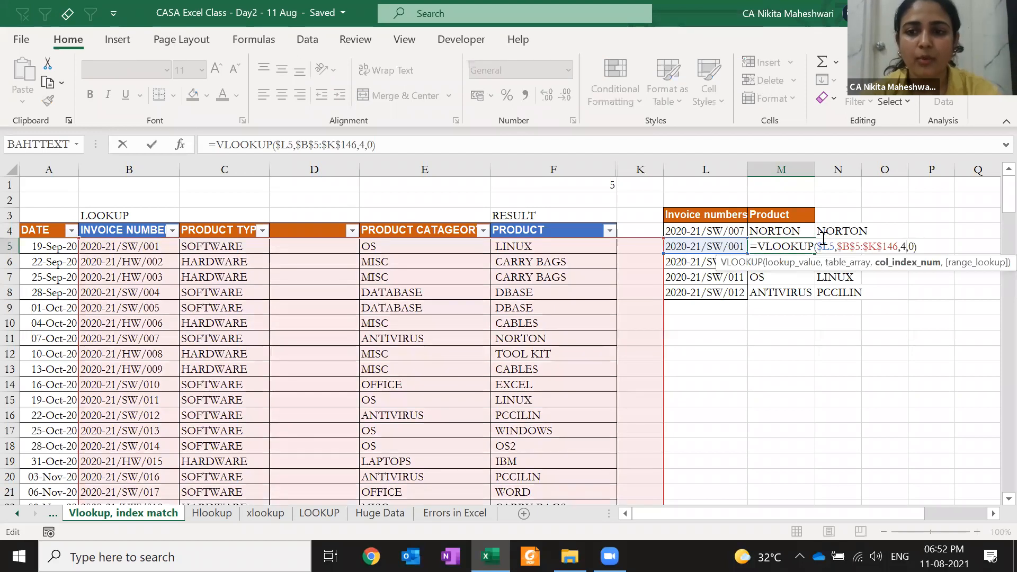
{"action": "key", "text": "Escape"}
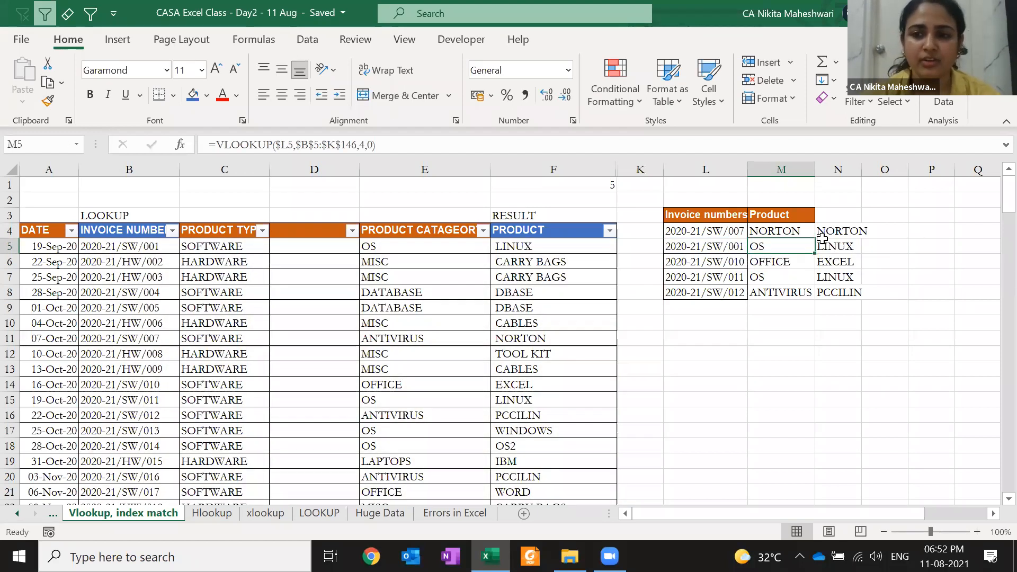
- Start a MATCH formula with "Product" in P5, then discard it and return to P5
{"action": "key", "text": "Right"}
{"action": "key", "text": "Right"}
{"action": "key", "text": "Right"}
{"action": "type", "text": "=mat"}
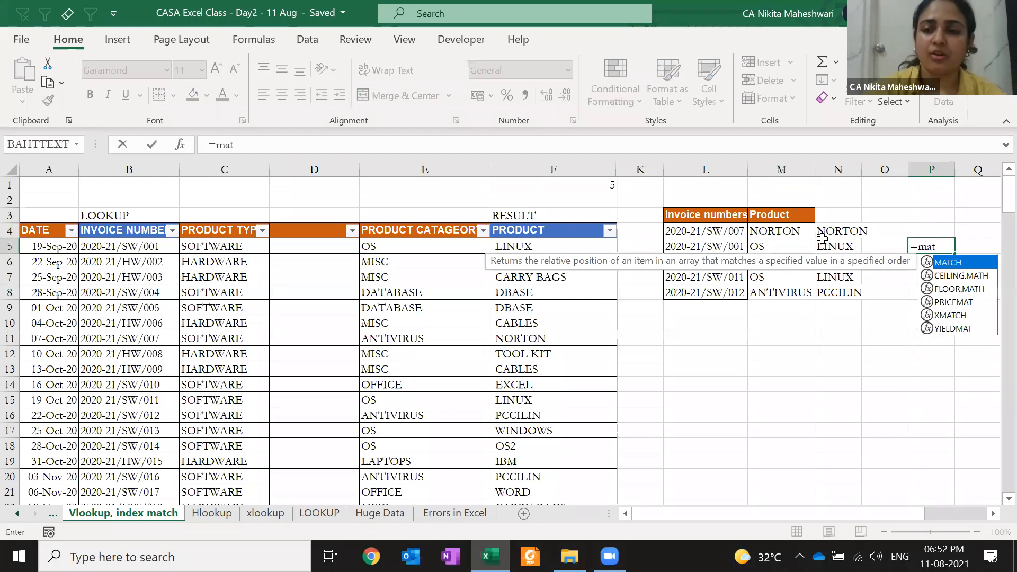
{"action": "key", "text": "Tab"}
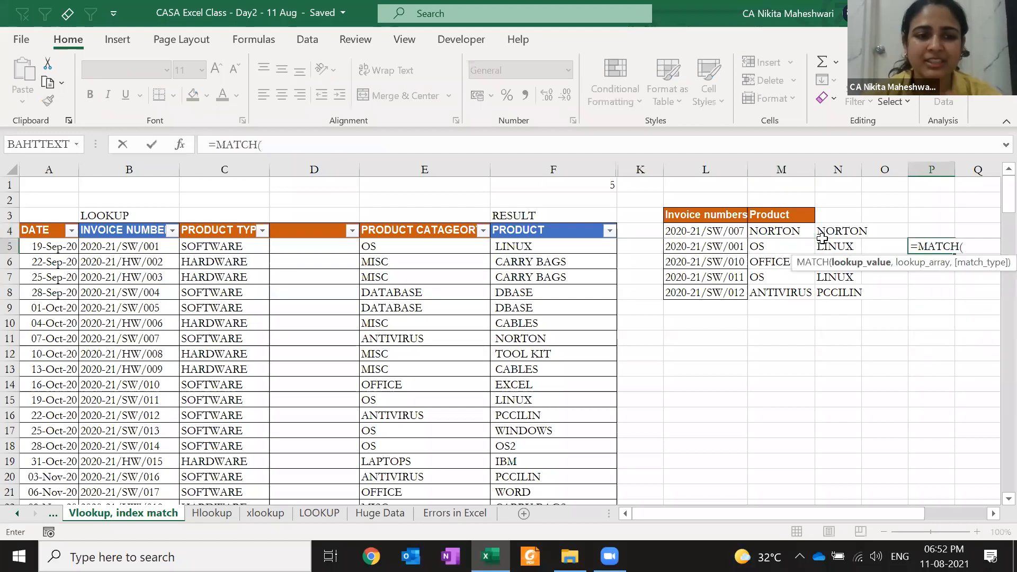
{"action": "type", "text": "\"P"}
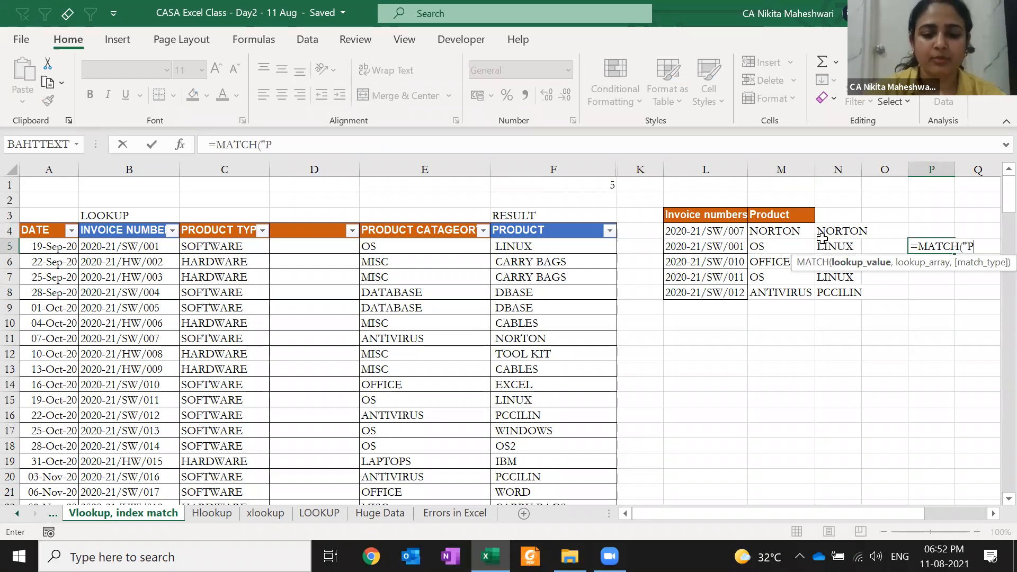
{"action": "type", "text": "roduct\""}
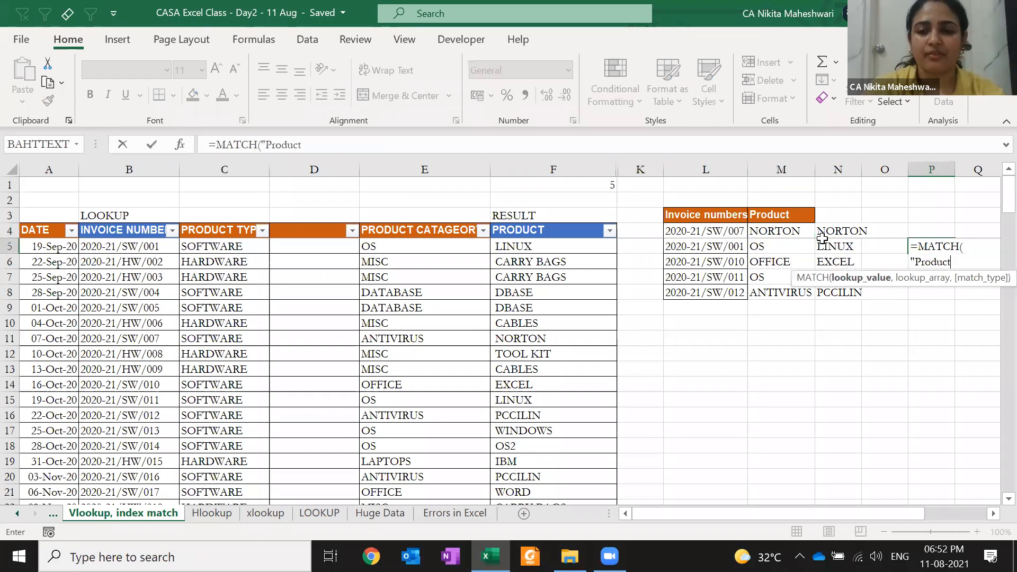
{"action": "key", "text": "Escape"}
{"action": "key", "text": "F2"}
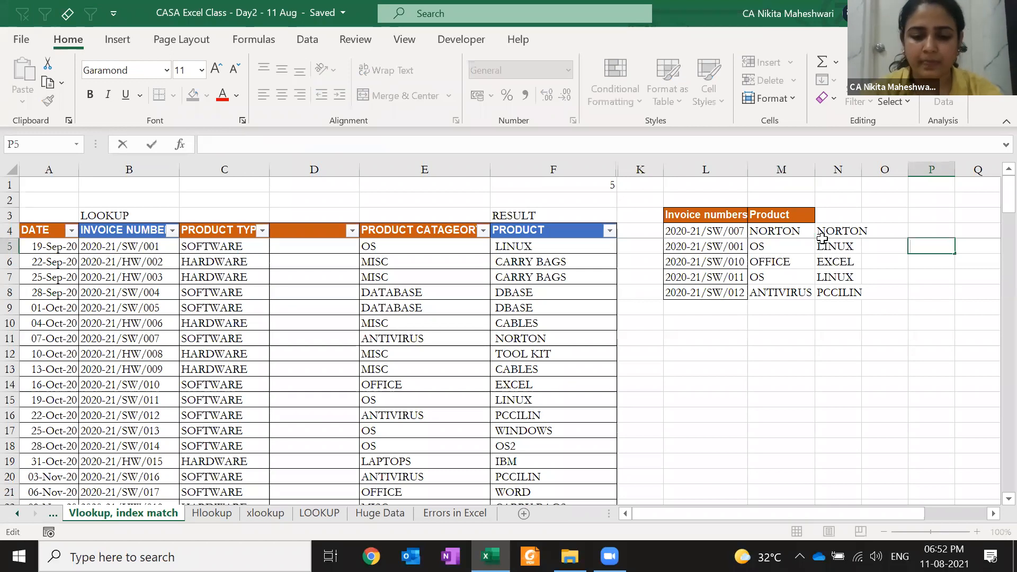
{"action": "key", "text": "Escape"}
{"action": "key", "text": "Right"}
{"action": "key", "text": "Right"}
{"action": "key", "text": "Right"}
{"action": "key", "text": "Right"}
{"action": "key", "text": "Right"}
{"action": "key", "text": "Right"}
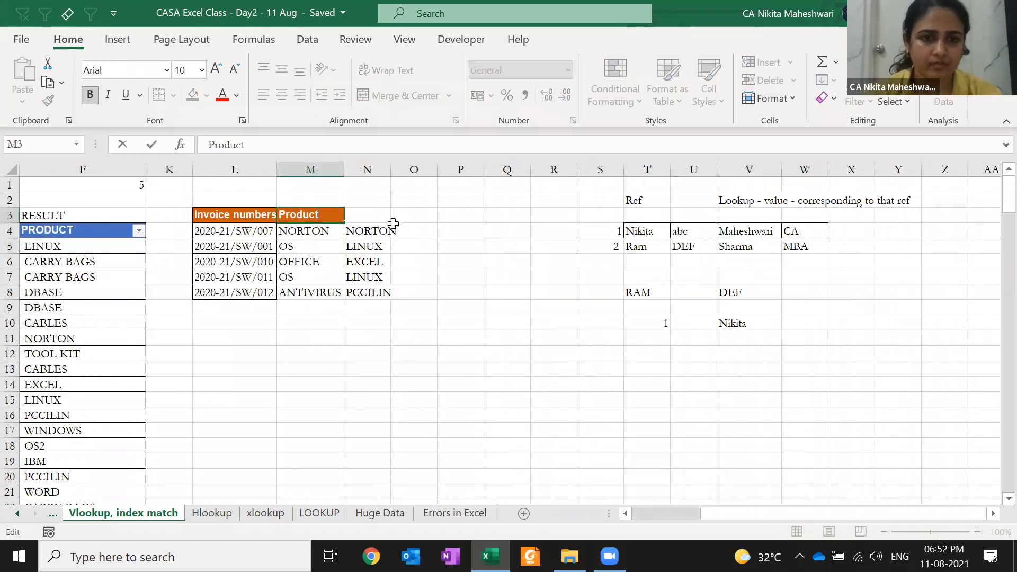
{"action": "key", "text": "Right"}
{"action": "key", "text": "Right"}
{"action": "key", "text": "Right"}
{"action": "key", "text": "Down"}
{"action": "key", "text": "Down"}
- Build =MATCH($M$3,$B$4:$F$4,0) in P5 using the locked M3 heading and header range
{"action": "type", "text": "=ma"}
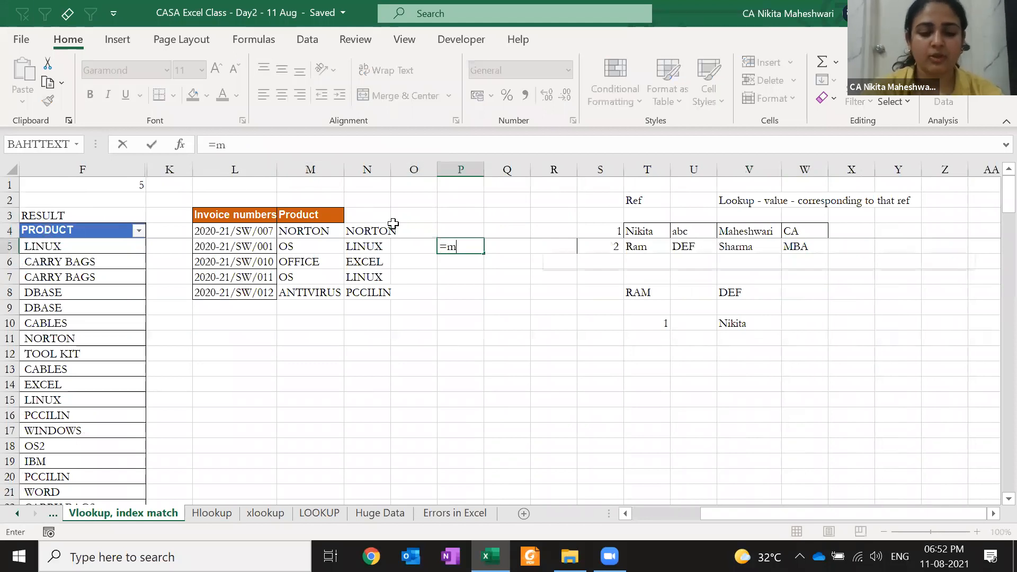
{"action": "key", "text": "Tab"}
{"action": "key", "text": "Up"}
{"action": "key", "text": "Up"}
{"action": "key", "text": "Left"}
{"action": "key", "text": "Left"}
{"action": "key", "text": "Left"}
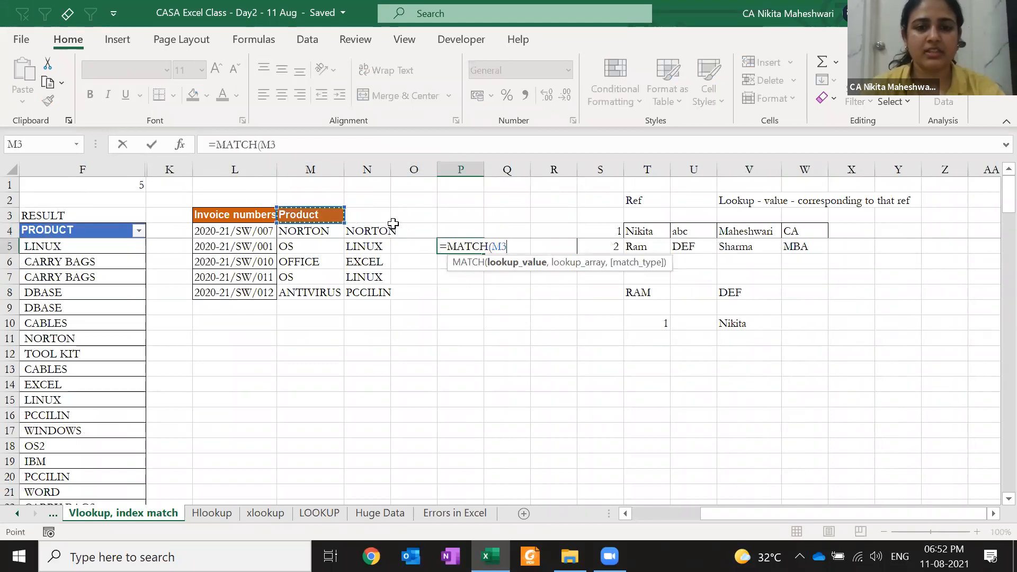
{"action": "key", "text": "F4"}
{"action": "type", "text": ","}
{"action": "left_click_drag", "start_coordinate": [95, 229], "coordinate": [94, 228]}
{"action": "key", "text": "F4"}
{"action": "type", "text": ","}
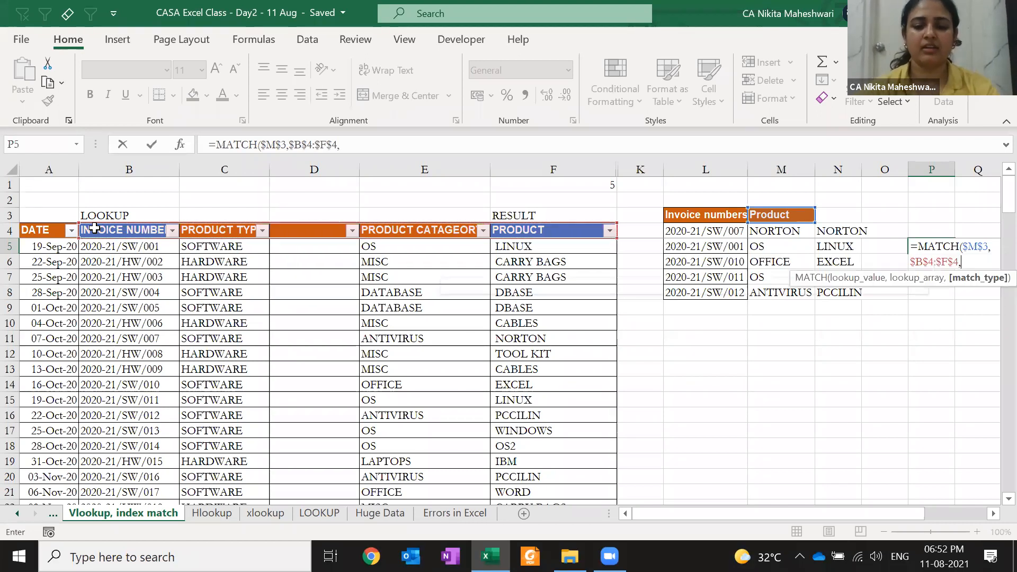
{"action": "type", "text": "0)"}
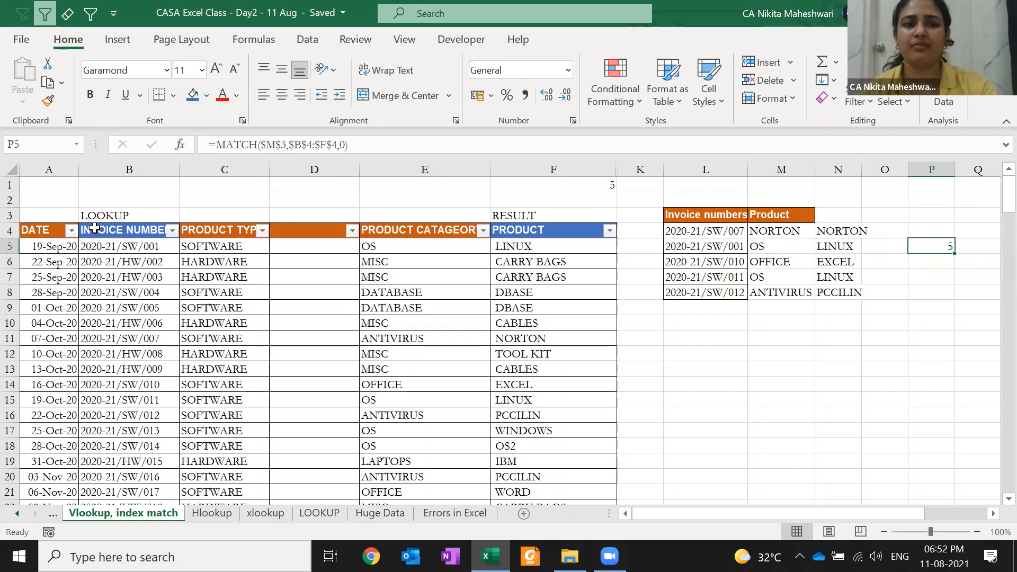
- Confirm P5's MATCH result of 5 and examine the column index argument in M5's VLOOKUP
{"action": "key", "text": "ctrl+Return"}
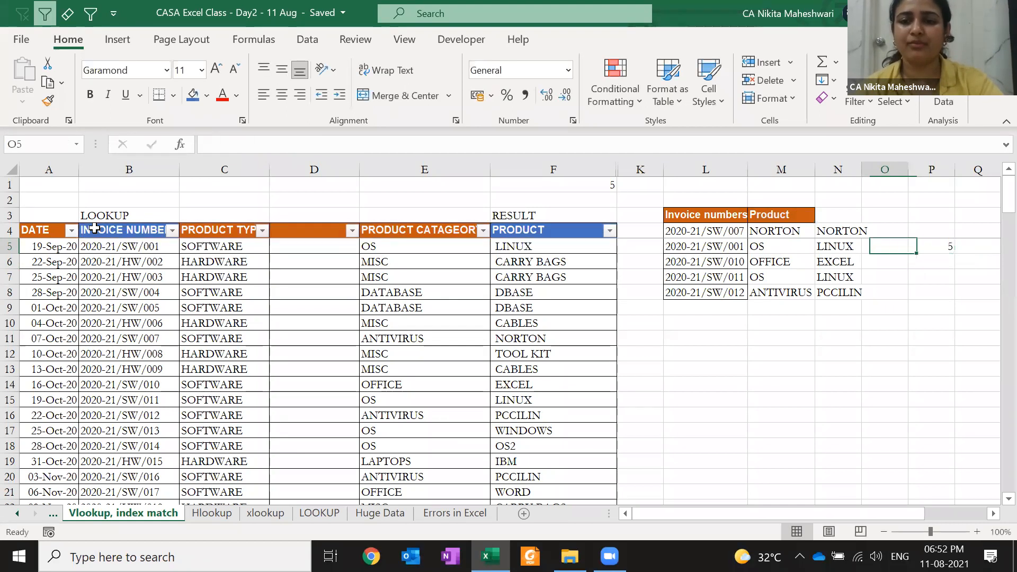
{"action": "key", "text": "Left"}
{"action": "key", "text": "Left"}
{"action": "key", "text": "Left"}
{"action": "key", "text": "F2"}
{"action": "key", "text": "Left"}
{"action": "key", "text": "Left"}
{"action": "key", "text": "Left"}
{"action": "key", "text": "shift+Left"}
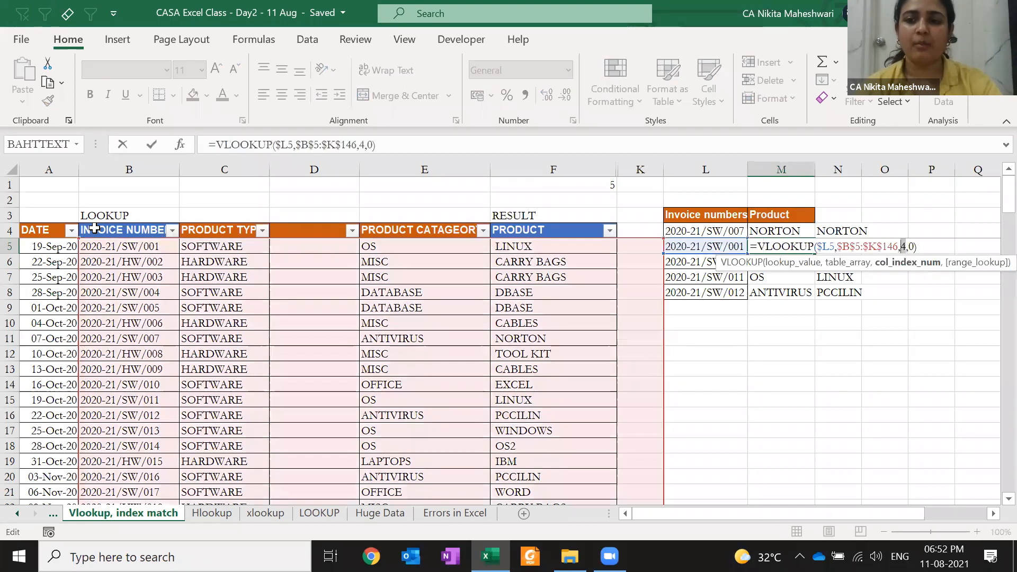
- Replace the fixed column number 4 in M5's VLOOKUP with P5's MATCH formula, returning LINUX
{"action": "key", "text": "Escape"}
{"action": "key", "text": "Right"}
{"action": "key", "text": "Right"}
{"action": "key", "text": "Right"}
{"action": "key", "text": "F2"}
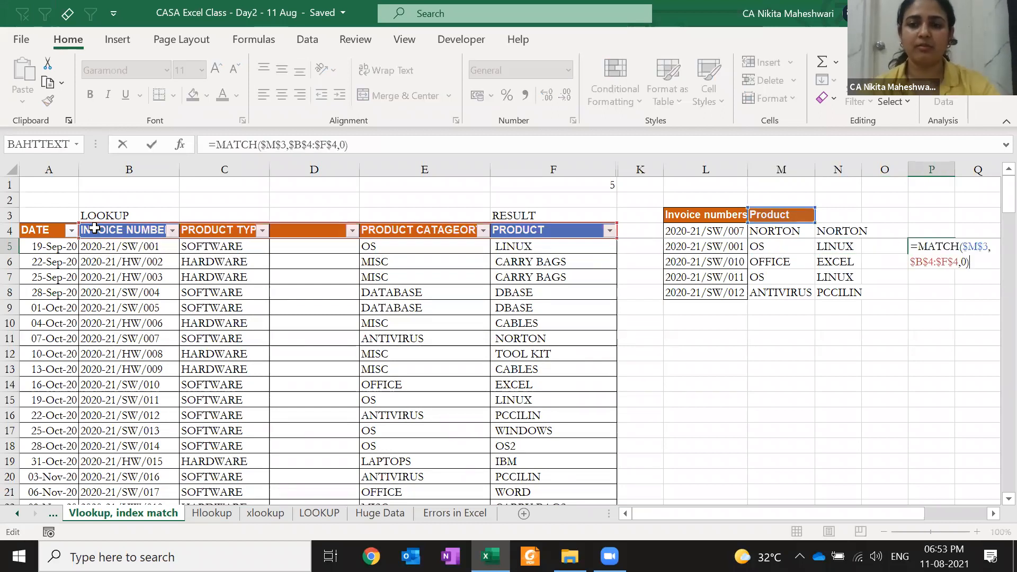
{"action": "key", "text": "Up"}
{"action": "key", "text": "Right"}
{"action": "key", "text": "shift+Down"}
{"action": "key", "text": "shift+Down"}
{"action": "key", "text": "ctrl+c"}
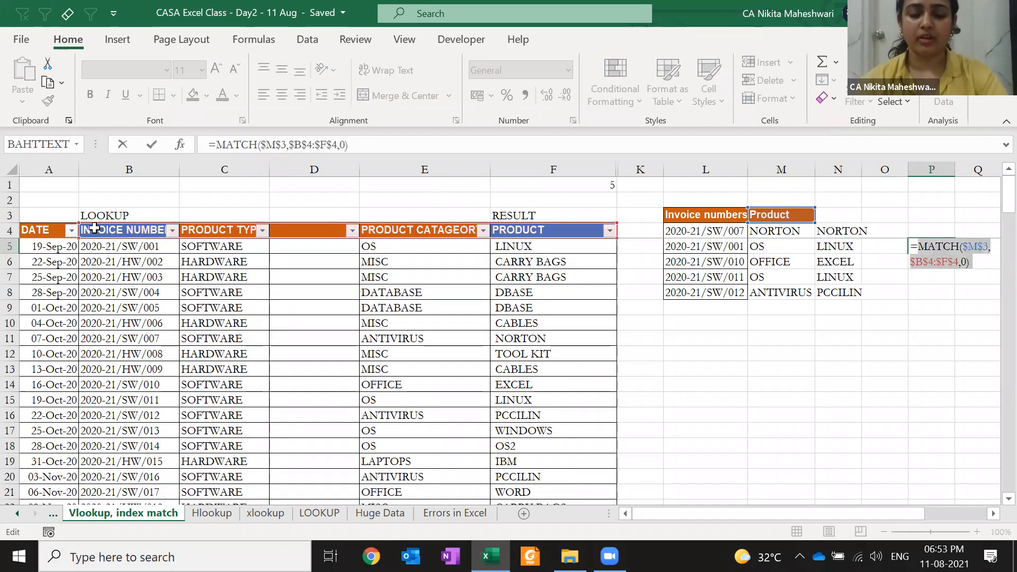
{"action": "key", "text": "Escape"}
{"action": "key", "text": "Left"}
{"action": "key", "text": "Left"}
{"action": "key", "text": "Left"}
{"action": "key", "text": "F2"}
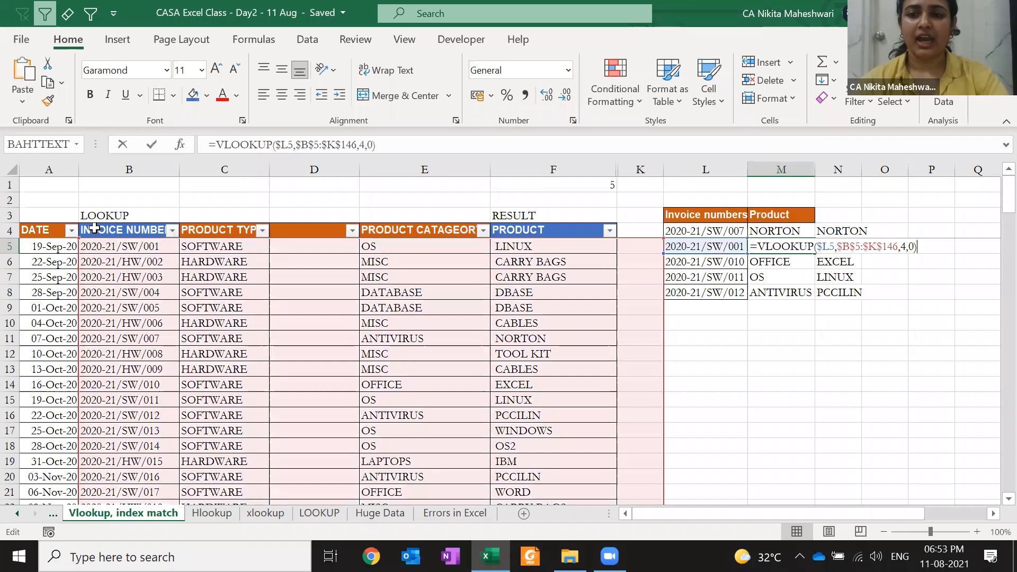
{"action": "key", "text": "Left"}
{"action": "key", "text": "Left"}
{"action": "key", "text": "Left"}
{"action": "key", "text": "BackSpace"}
{"action": "key", "text": "ctrl+v"}
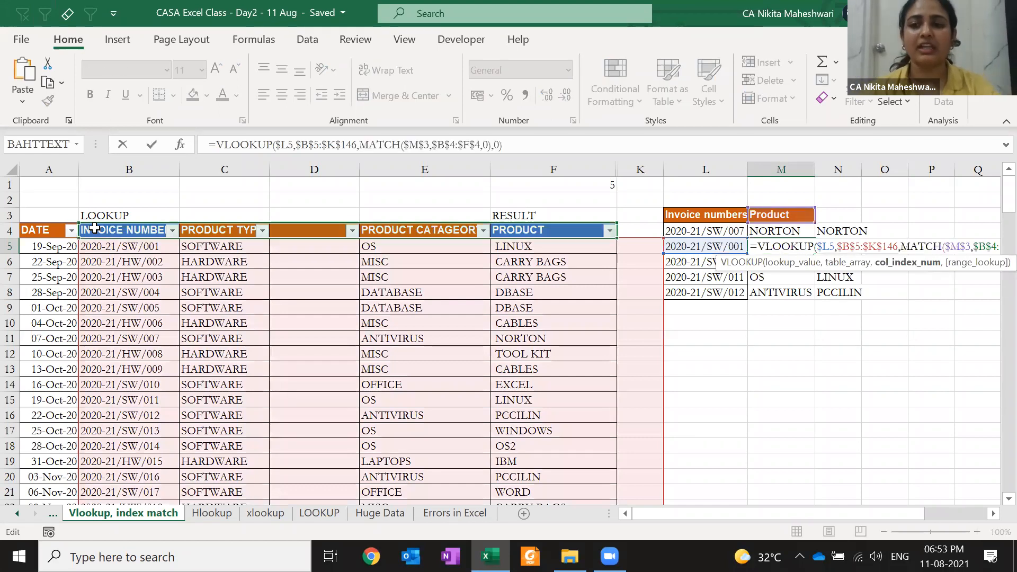
{"action": "key", "text": "Return"}
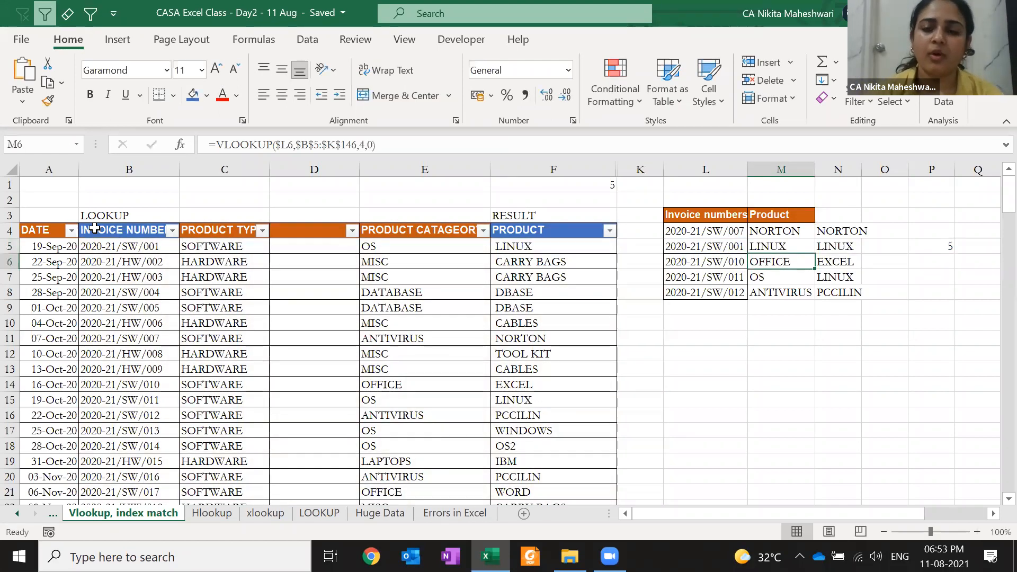
- Copy M5's updated lookup formula down into M6:M8
{"action": "key", "text": "Up"}
{"action": "key", "text": "ctrl+c"}
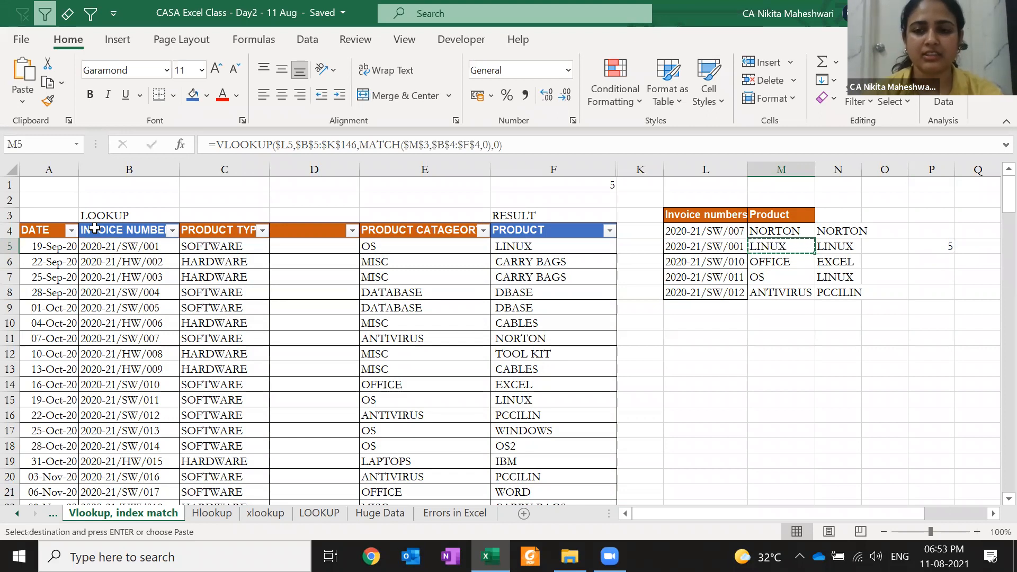
{"action": "key", "text": "Down"}
{"action": "key", "text": "ctrl+v"}
{"action": "key", "text": "ctrl+c"}
{"action": "key", "text": "Down"}
{"action": "key", "text": "ctrl+v"}
{"action": "key", "text": "ctrl+c"}
{"action": "key", "text": "Down"}
{"action": "key", "text": "Up"}
{"action": "key", "text": "Down"}
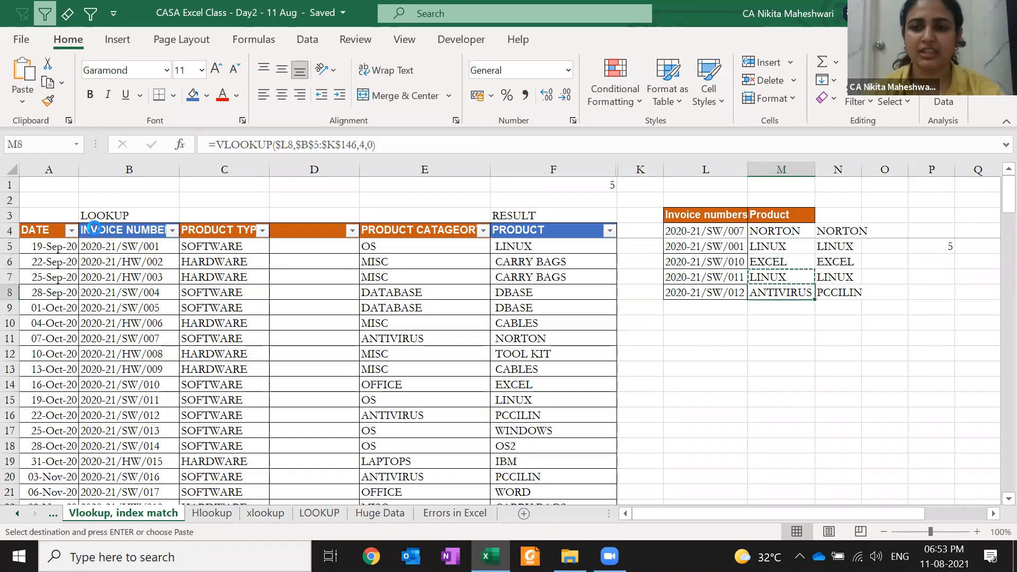
{"action": "key", "text": "Return"}
- Delete the empty column D
{"action": "key", "text": "Left"}
{"action": "key", "text": "Left"}
{"action": "key", "text": "Left"}
{"action": "key", "text": "Left"}
{"action": "key", "text": "Left"}
{"action": "key", "text": "Left"}
{"action": "key", "text": "Right"}
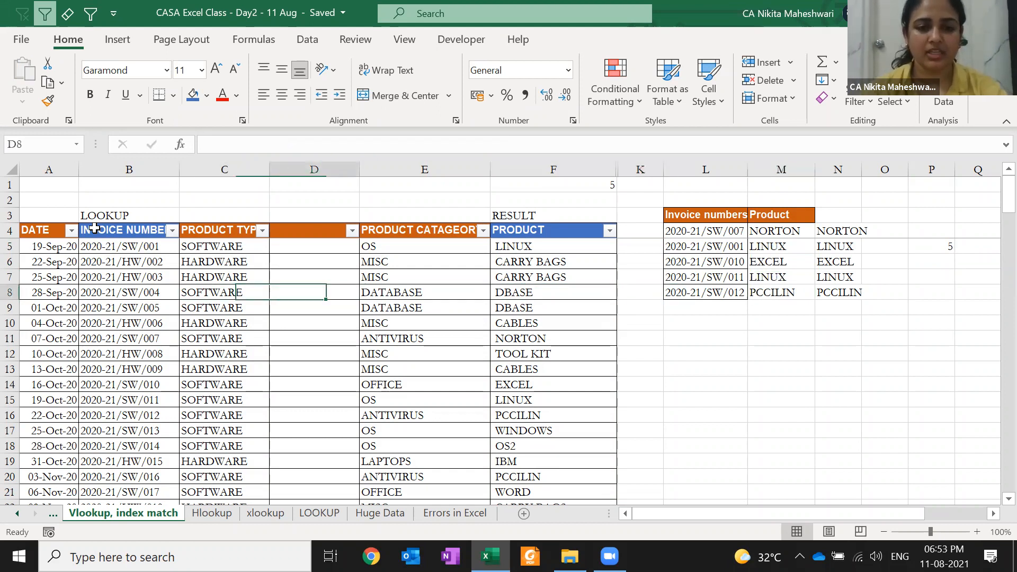
{"action": "key", "text": "ctrl+space"}
{"action": "key", "text": "ctrl+minus"}
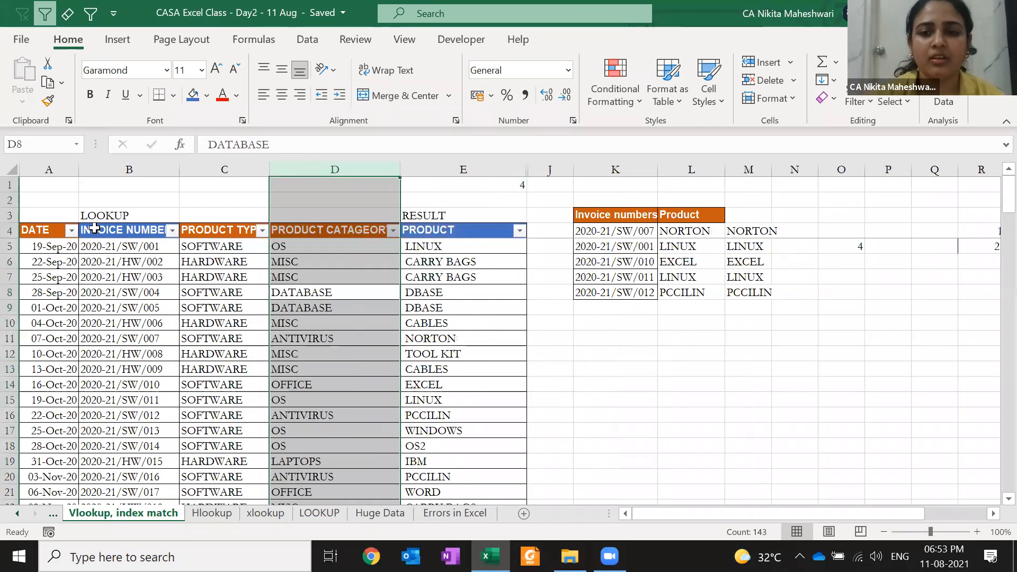
- Select across row 9 from D9 and unhide the hidden columns with Alt+H, O, U, L
{"action": "left_click", "coordinate": [698, 273]}
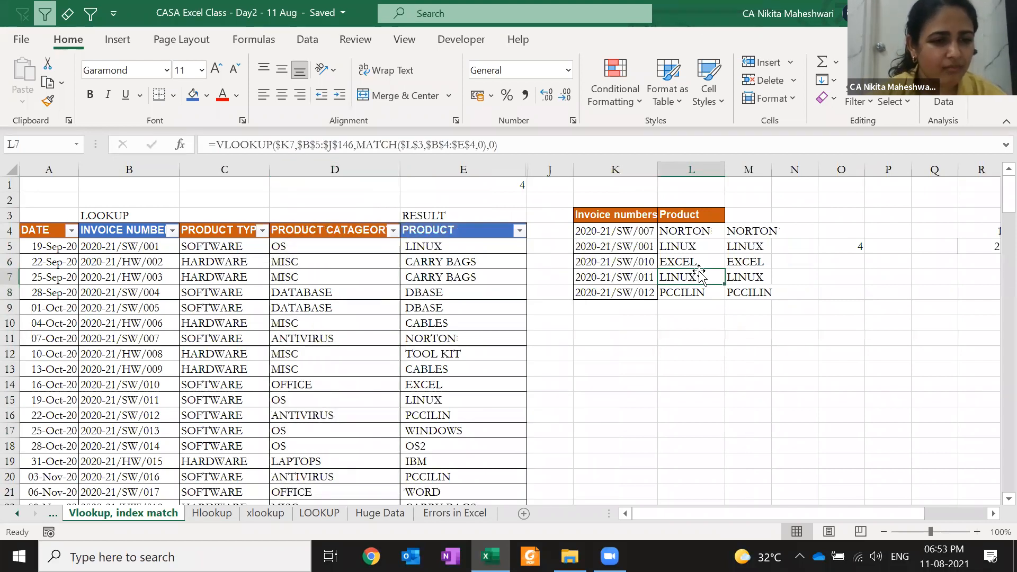
{"action": "left_click", "coordinate": [353, 307]}
{"action": "key", "text": "Left"}
{"action": "key", "text": "Left"}
{"action": "key", "text": "Left"}
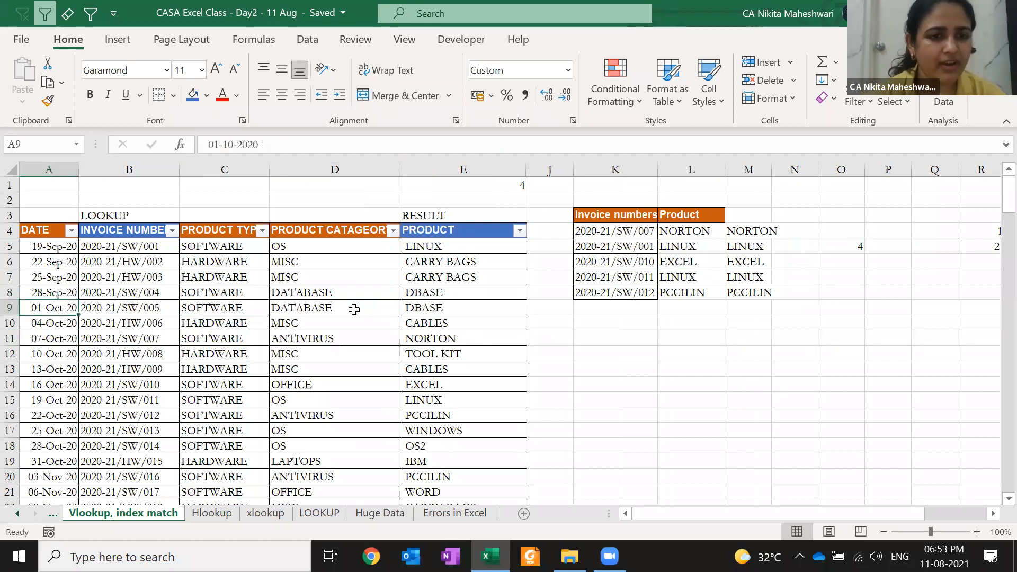
{"action": "key", "text": "Right"}
{"action": "key", "text": "Right"}
{"action": "key", "text": "Right"}
{"action": "key", "text": "shift+Right"}
{"action": "key", "text": "shift+Right"}
{"action": "key", "text": "shift+Right"}
{"action": "key", "text": "alt"}
{"action": "key", "text": "h"}
{"action": "key", "text": "o"}
{"action": "key", "text": "u"}
{"action": "key", "text": "l"}
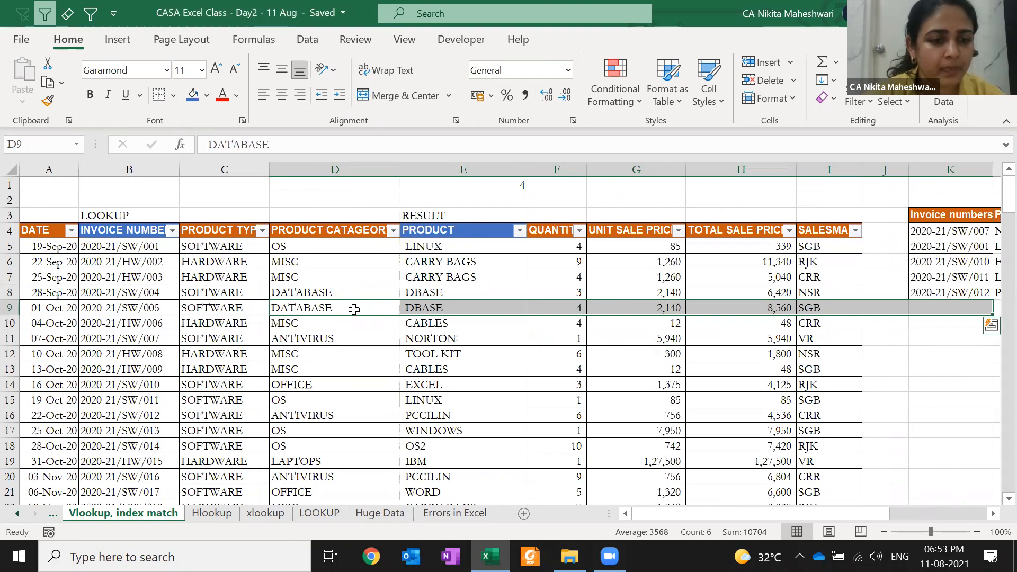
- Copy the PRODUCT TYPE and PRODUCT CATAGEORY headings into K11:L11
{"action": "left_click", "coordinate": [264, 258]}
{"action": "left_click", "coordinate": [920, 349]}
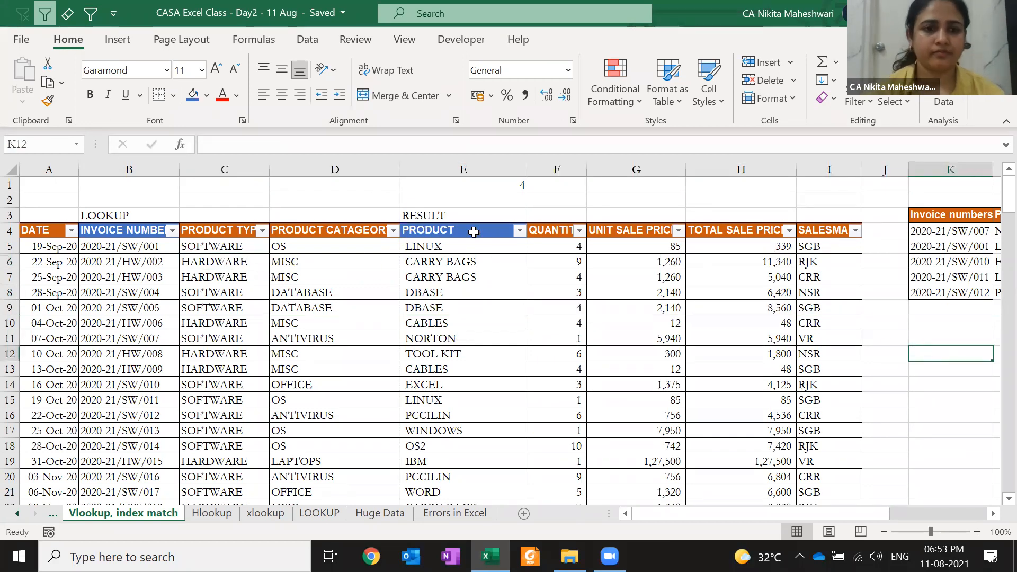
{"action": "left_click", "coordinate": [232, 228]}
{"action": "key", "text": "shift+Right"}
{"action": "key", "text": "ctrl+c"}
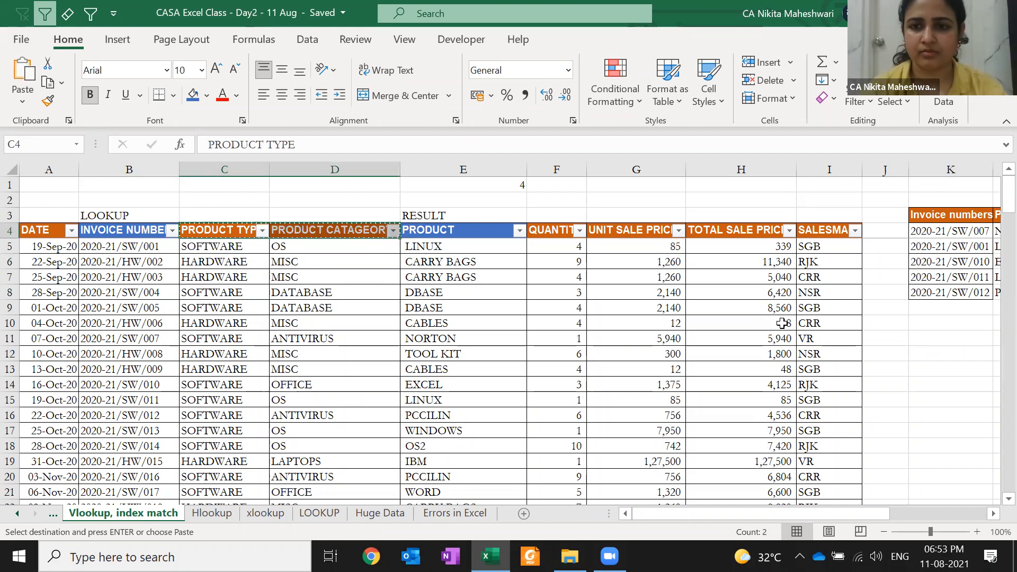
{"action": "left_click", "coordinate": [928, 338]}
{"action": "key", "text": "Return"}
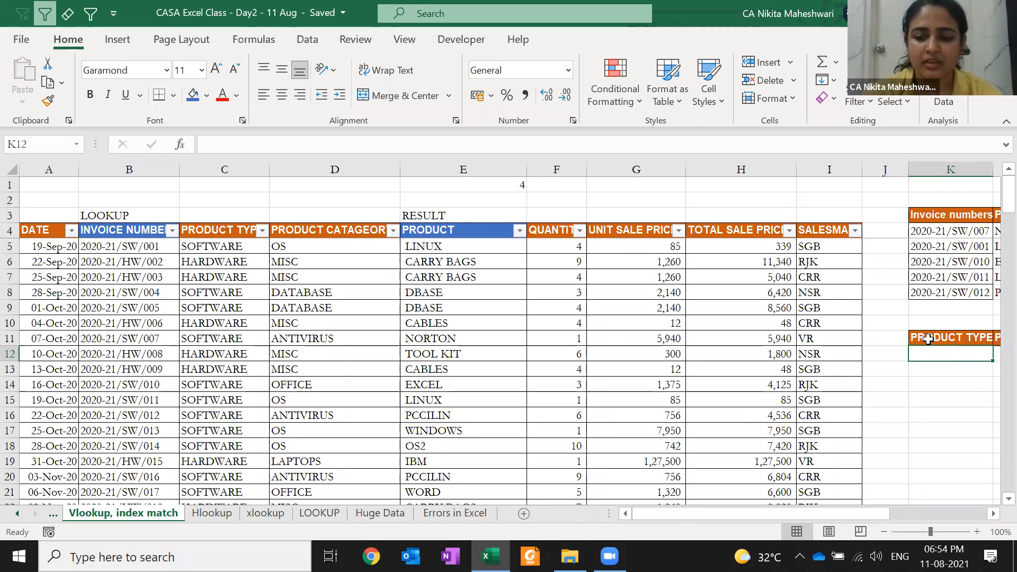
- Enter SOFTWARE in K12 and autofit column L to show PRODUCT CATAGEORY fully
{"action": "scroll", "coordinate": [928, 339], "scroll_direction": "right", "scroll_amount": 2}
{"action": "type", "text": "SOFTWARE"}
{"action": "key", "text": "Return"}
{"action": "key", "text": "Up"}
{"action": "key", "text": "Right"}
{"action": "key", "text": "Up"}
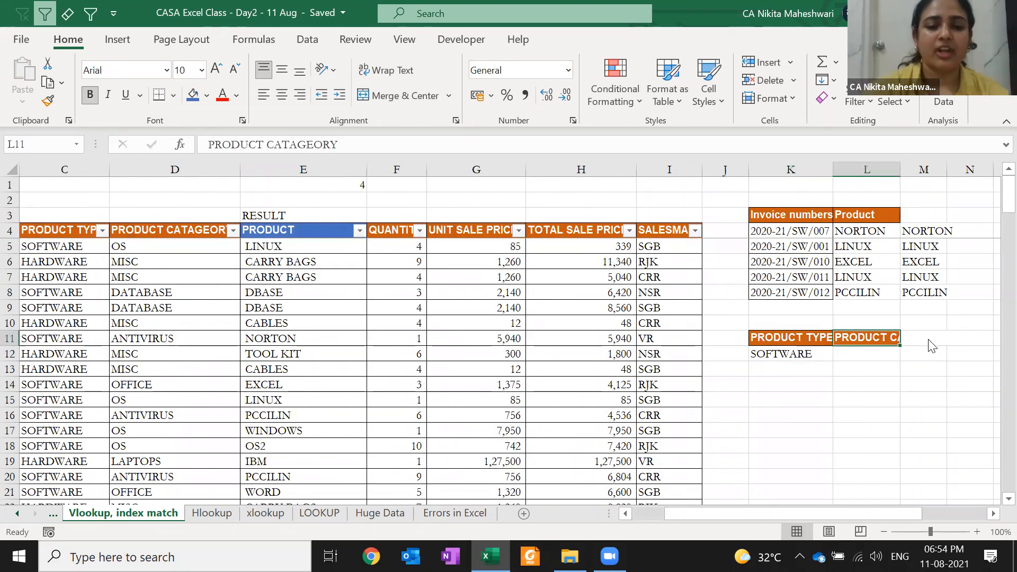
{"action": "key", "text": "alt+h"}
{"action": "key", "text": "o"}
{"action": "key", "text": "i"}
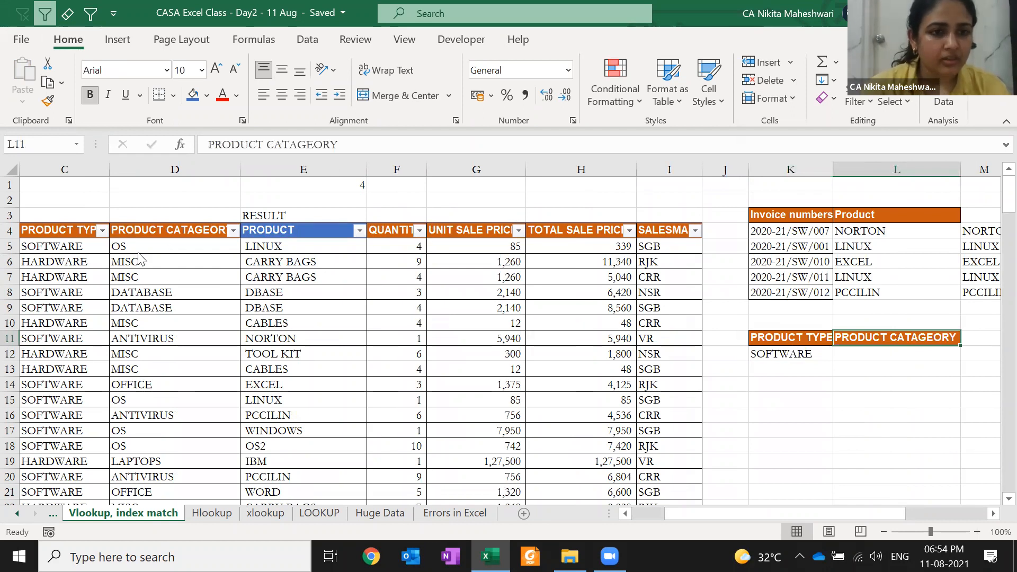
{"action": "left_click", "coordinate": [102, 230]}
{"action": "left_click", "coordinate": [162, 369]}
{"action": "left_click", "coordinate": [174, 398]}
{"action": "key", "text": "Return"}
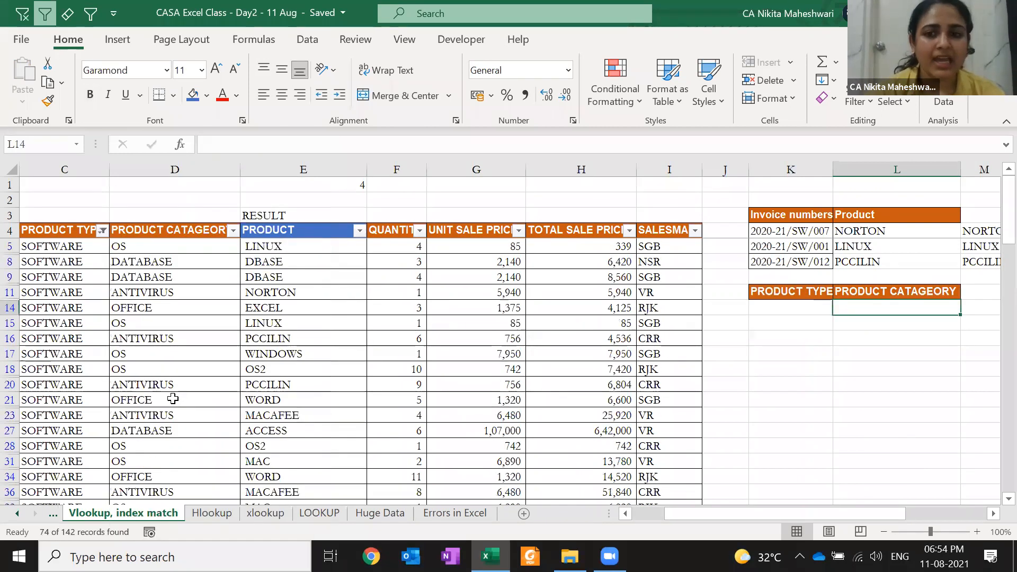
{"action": "left_click", "coordinate": [55, 246]}
{"action": "key", "text": "ctrl+shift+Down"}
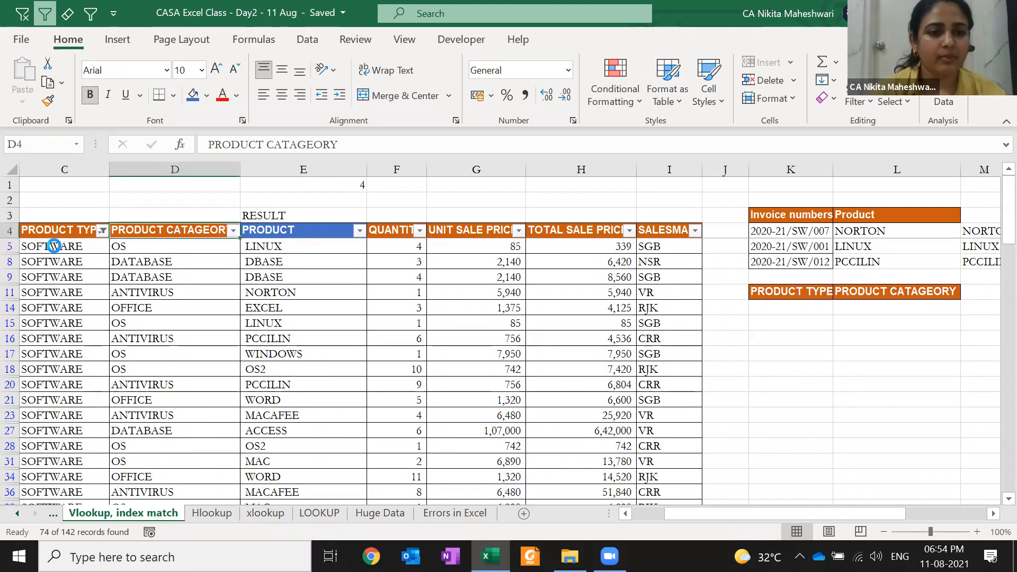
{"action": "left_click", "coordinate": [233, 230]}
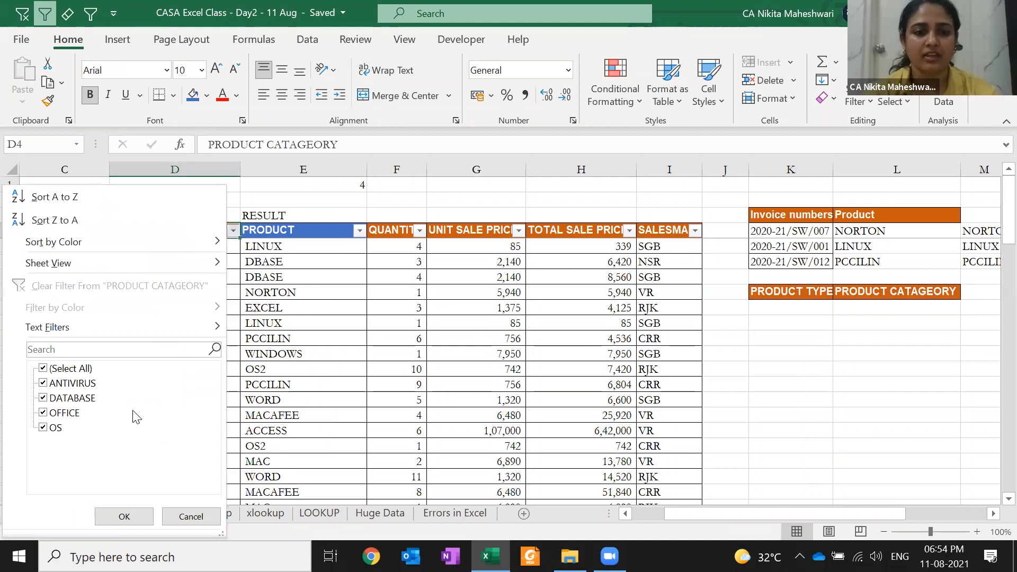
{"action": "key", "text": "Escape"}
{"action": "key", "text": "Left"}
{"action": "key", "text": "Right"}
{"action": "key", "text": "Right"}
{"action": "key", "text": "alt+Down"}
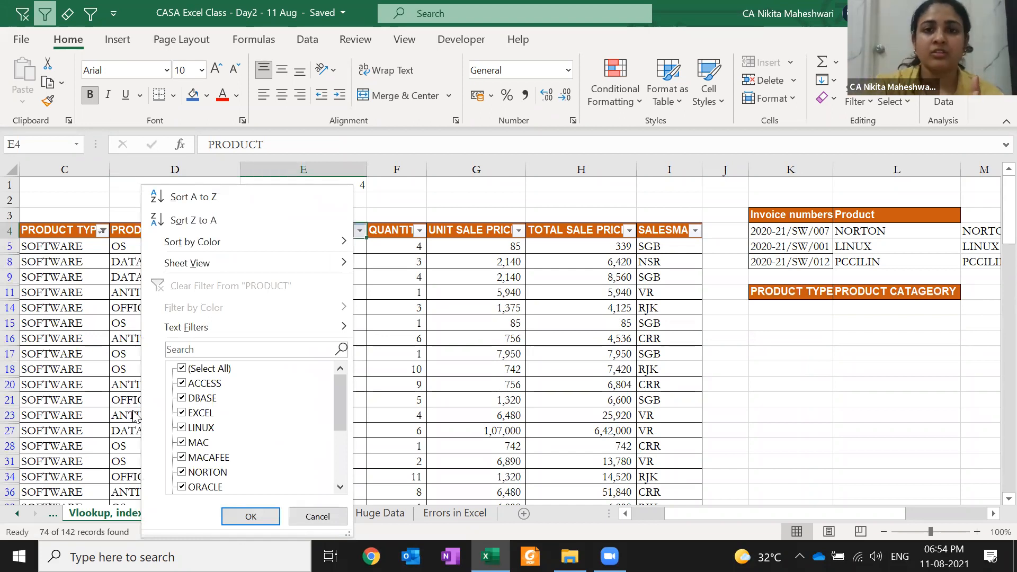
{"action": "key", "text": "Escape"}
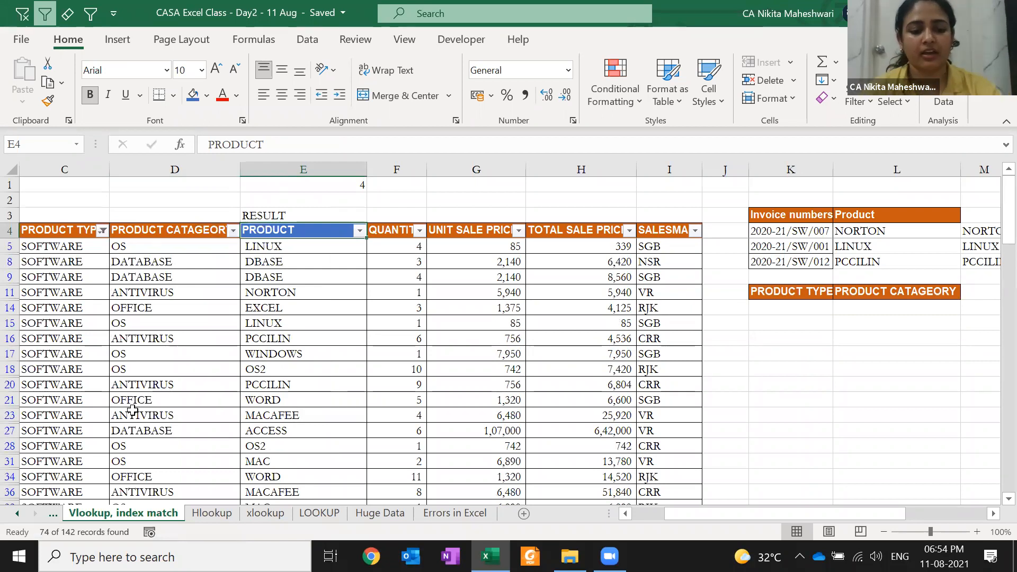
{"action": "key", "text": "alt"}
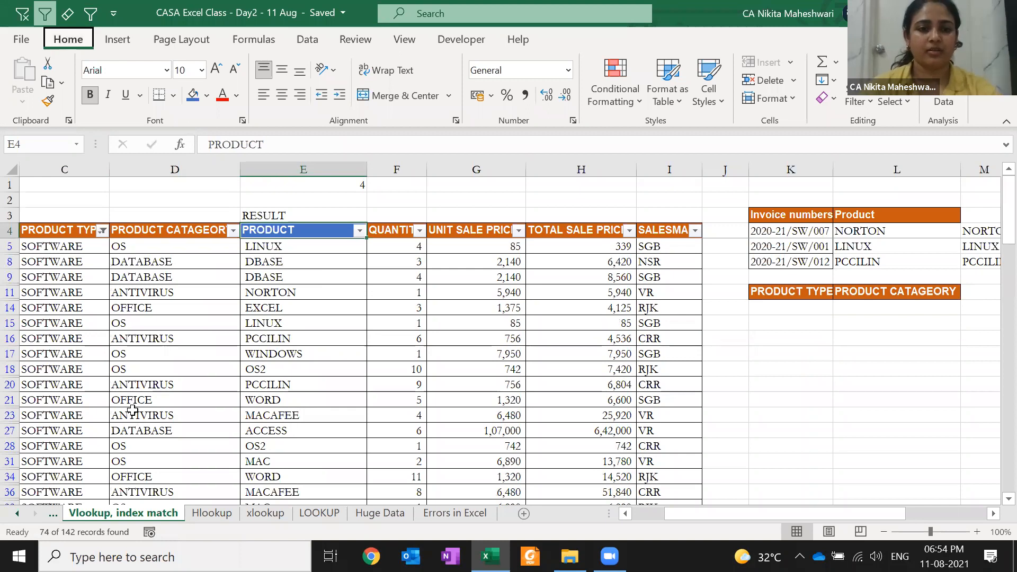
{"action": "key", "text": "d"}
{"action": "key", "text": "f"}
{"action": "key", "text": "a"}
{"action": "key", "text": "Escape"}
{"action": "key", "text": "alt"}
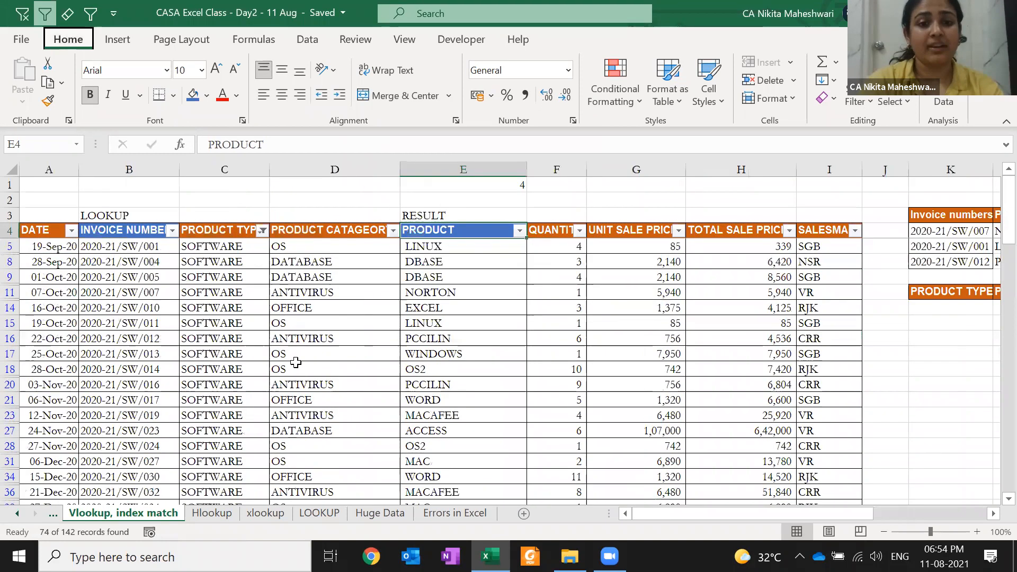
{"action": "key", "text": "d"}
{"action": "key", "text": "f"}
{"action": "key", "text": "s"}
- Enter =VLOOKUP(K12,$C$4:$I$146,2,0) in L12, returning OS
{"action": "left_click", "coordinate": [944, 347]}
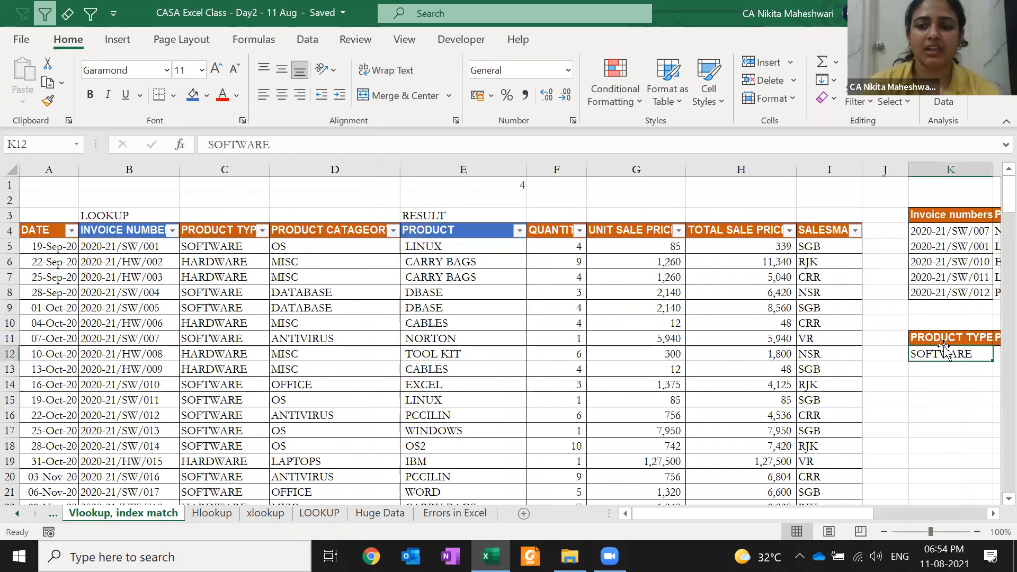
{"action": "key", "text": "Right"}
{"action": "type", "text": "="}
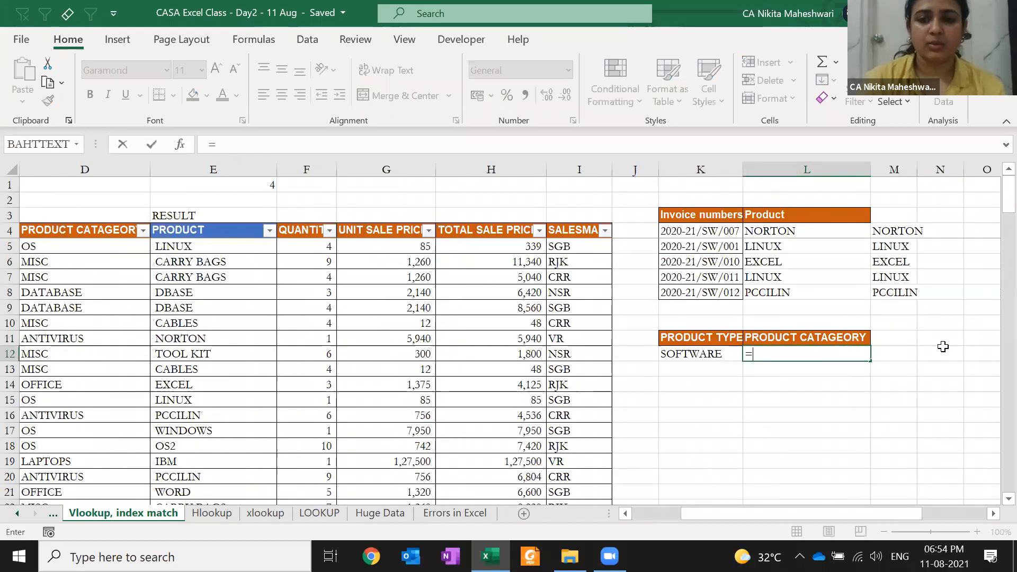
{"action": "type", "text": "VLOOKUP("}
{"action": "key", "text": "Left"}
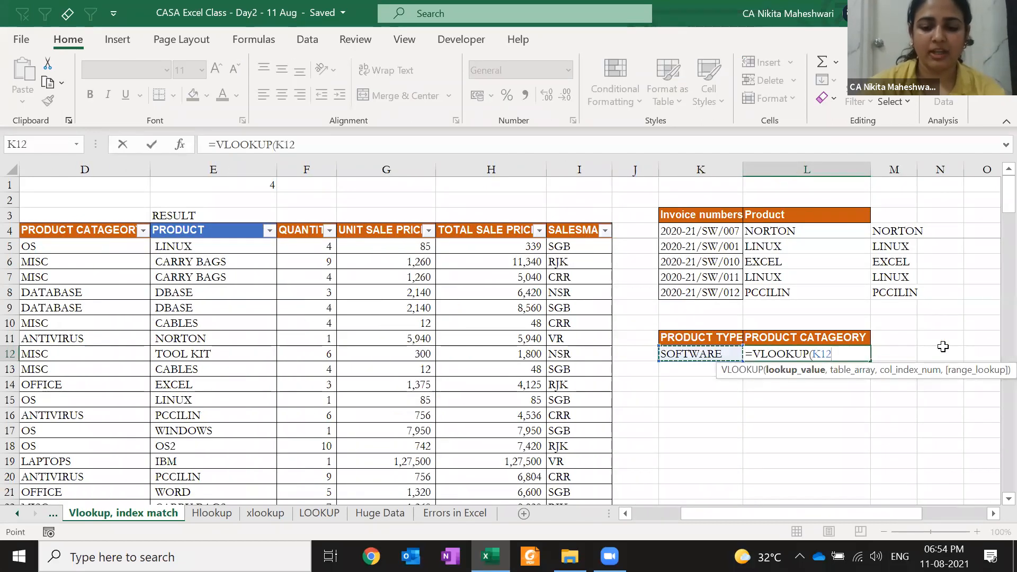
{"action": "type", "text": ","}
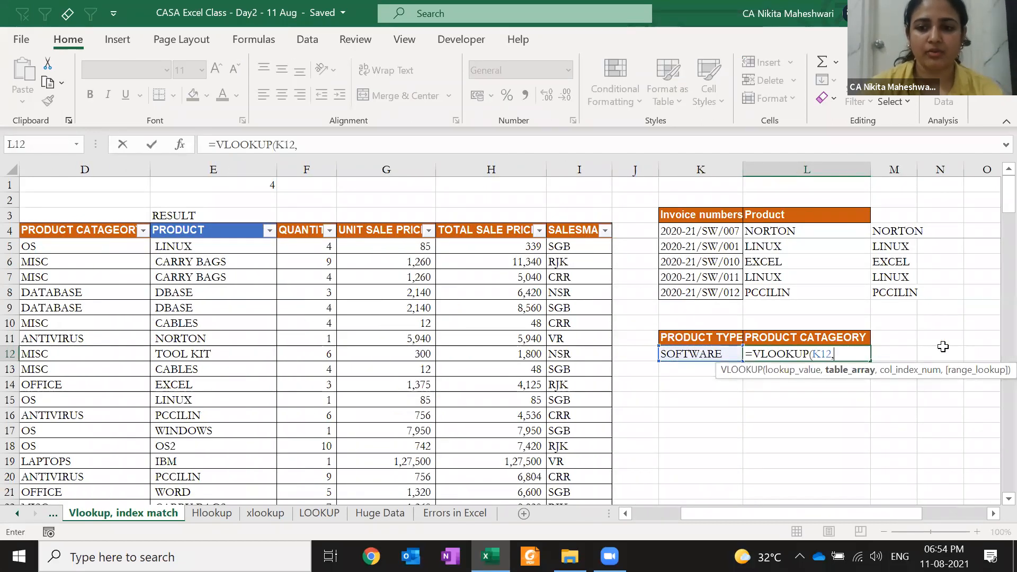
{"action": "left_click", "coordinate": [62, 230]}
{"action": "key", "text": "Left"}
{"action": "key", "text": "Left"}
{"action": "key", "text": "Right"}
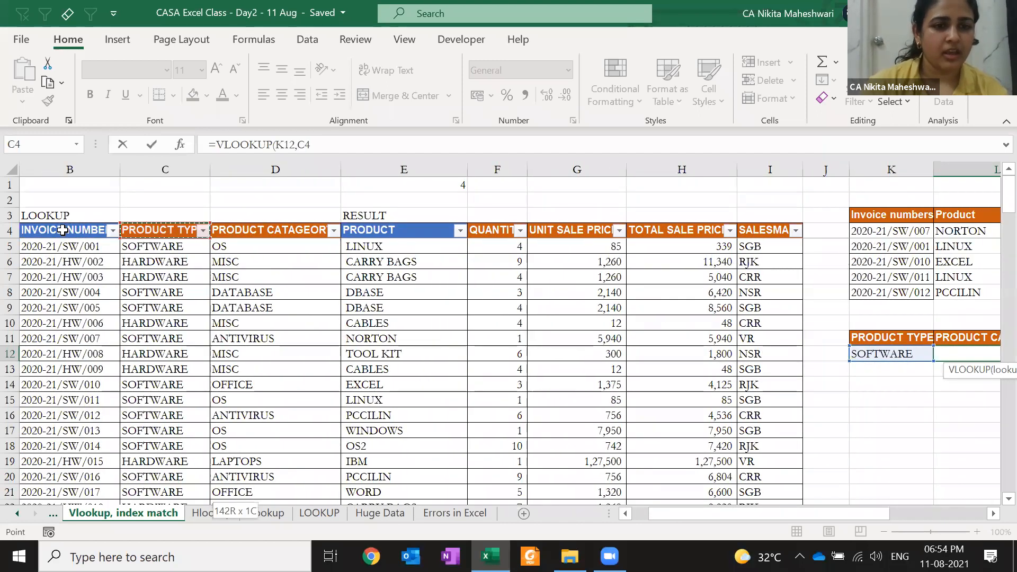
{"action": "key", "text": "ctrl+shift+Down"}
{"action": "key", "text": "ctrl+shift+Right"}
{"action": "key", "text": "F4"}
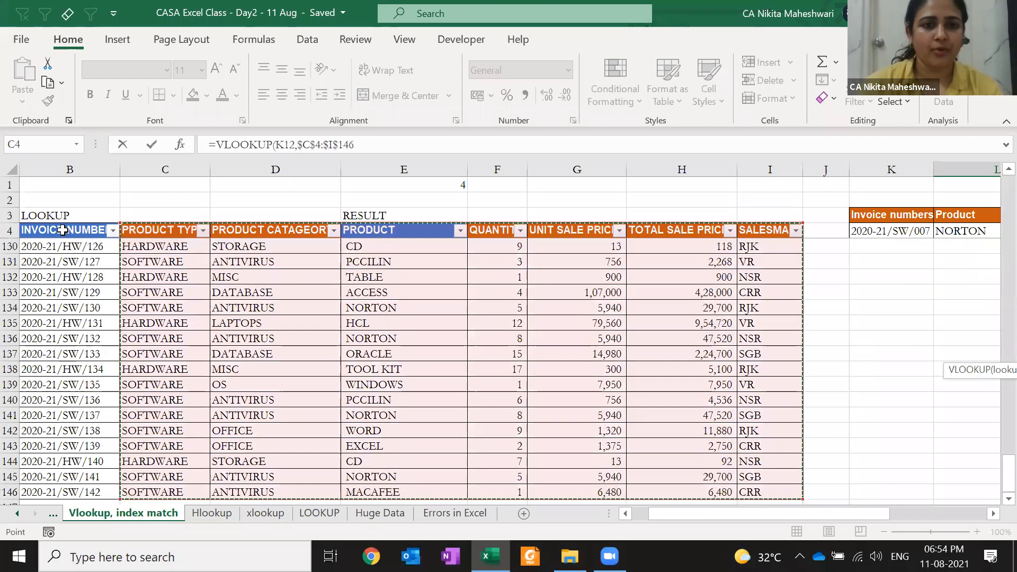
{"action": "type", "text": ","}
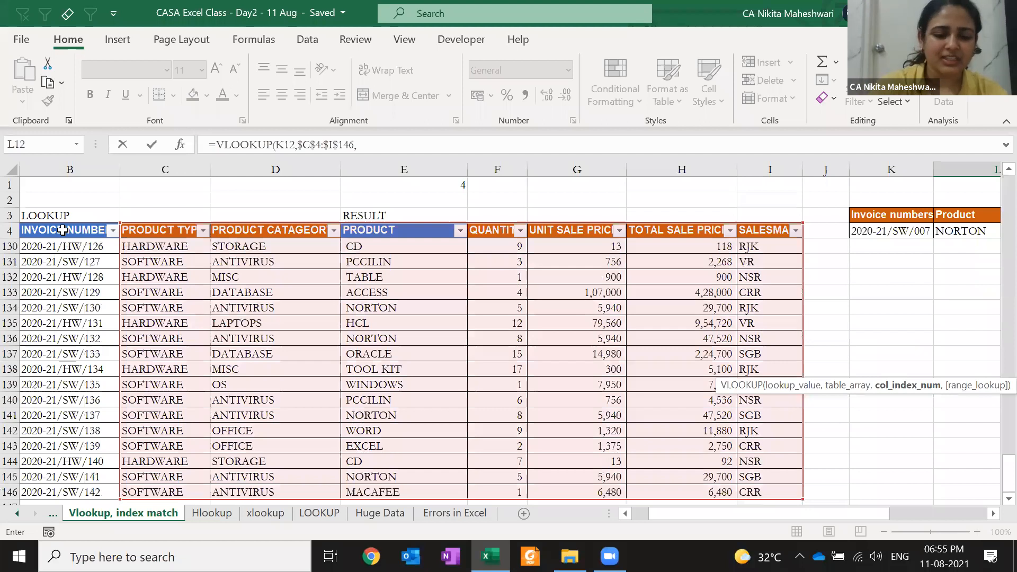
{"action": "type", "text": "2,0)"}
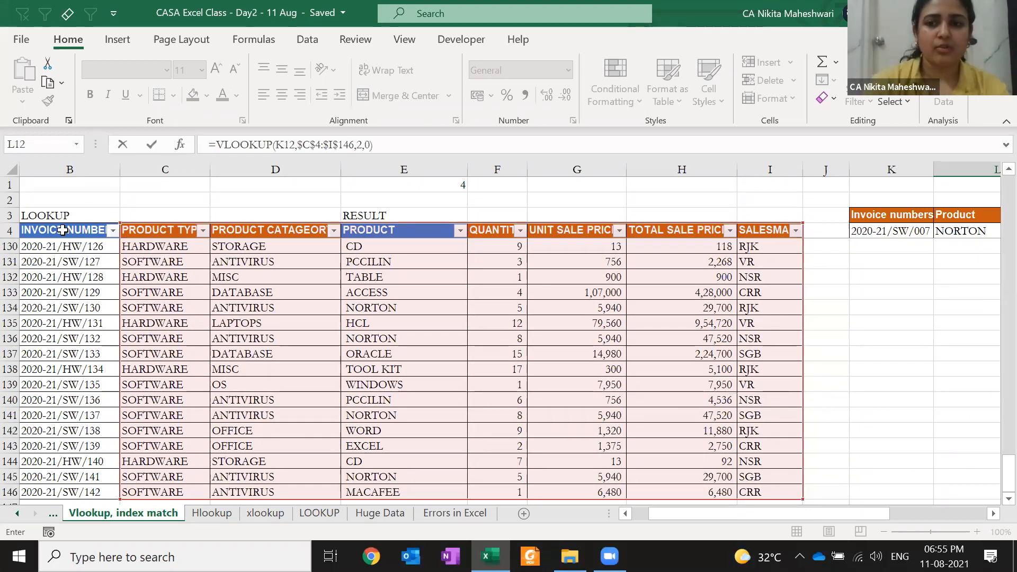
{"action": "key", "text": "Return"}
{"action": "key", "text": "Up"}
{"action": "key", "text": "Up"}
{"action": "key", "text": "Up"}
{"action": "key", "text": "Down"}
{"action": "key", "text": "Down"}
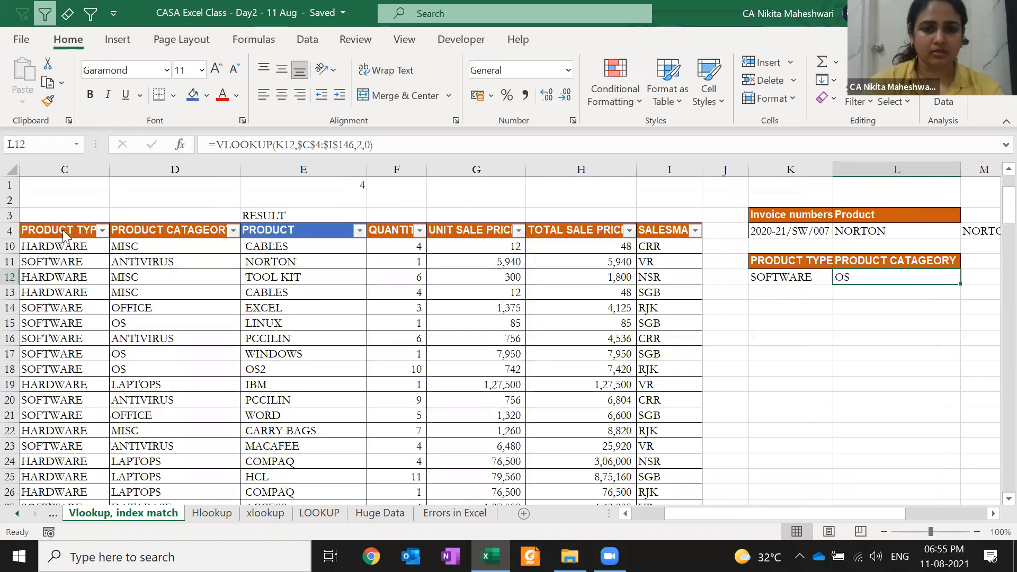
- Check L12's formula, then copy SOFTWARE from K12 down into K13:K19
{"action": "key", "text": "alt+Tab"}
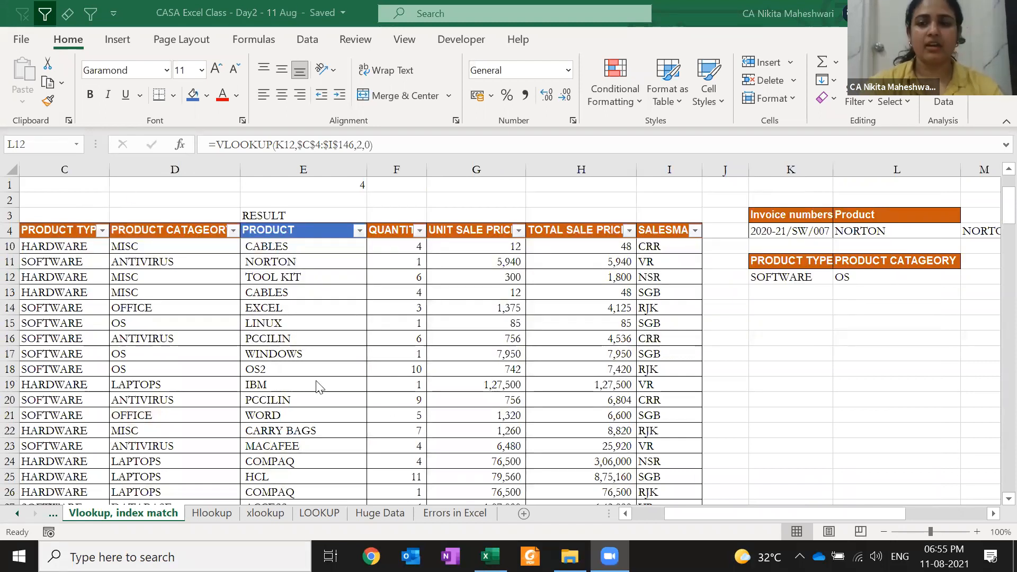
{"action": "double_click", "coordinate": [886, 284]}
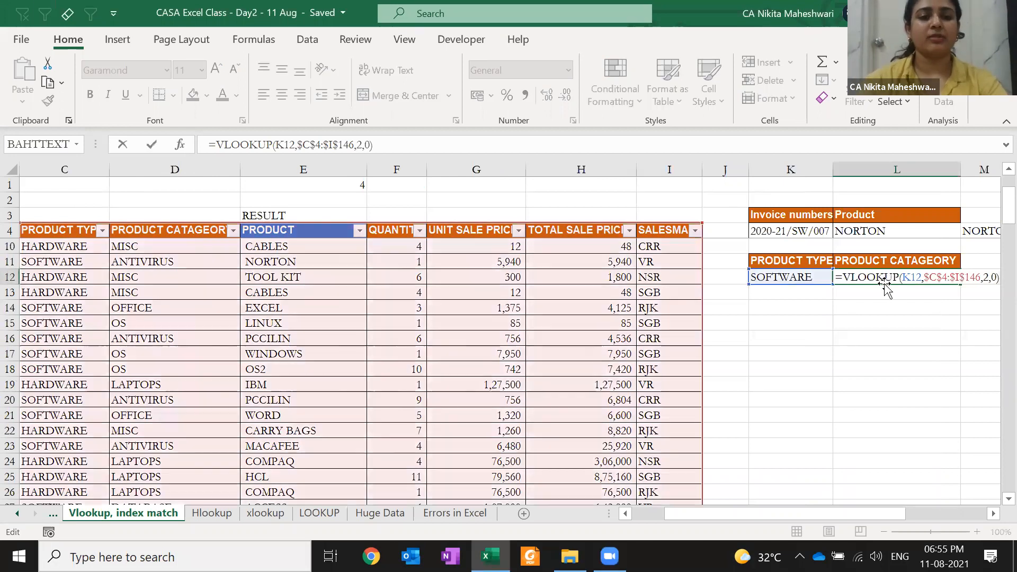
{"action": "key", "text": "Escape"}
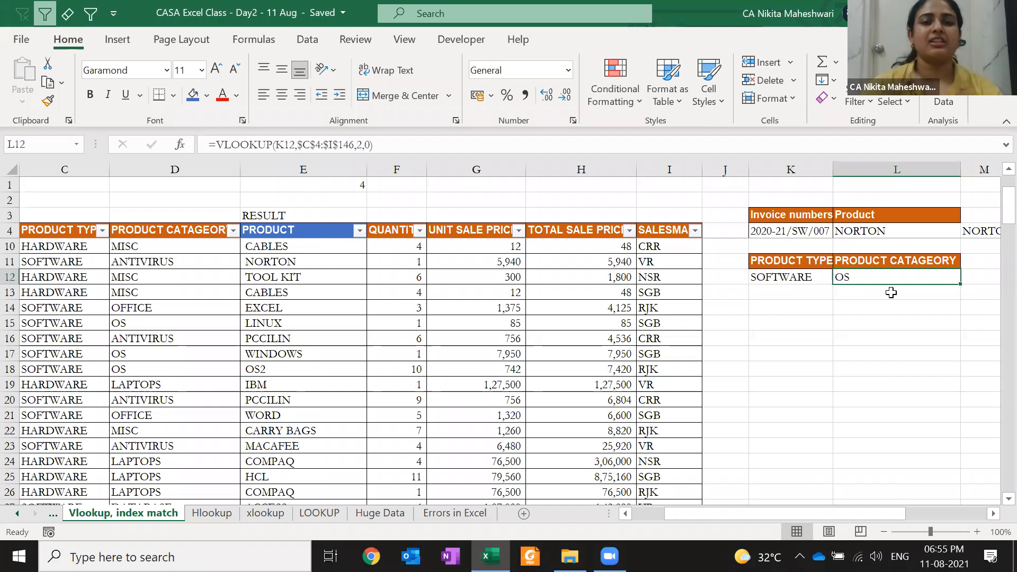
{"action": "key", "text": "Left"}
{"action": "key", "text": "ctrl+c"}
{"action": "key", "text": "shift+Down"}
{"action": "key", "text": "shift+Down"}
{"action": "key", "text": "shift+Down"}
{"action": "key", "text": "shift+Down"}
{"action": "key", "text": "shift+Down"}
{"action": "key", "text": "shift+Down"}
{"action": "key", "text": "shift+Down"}
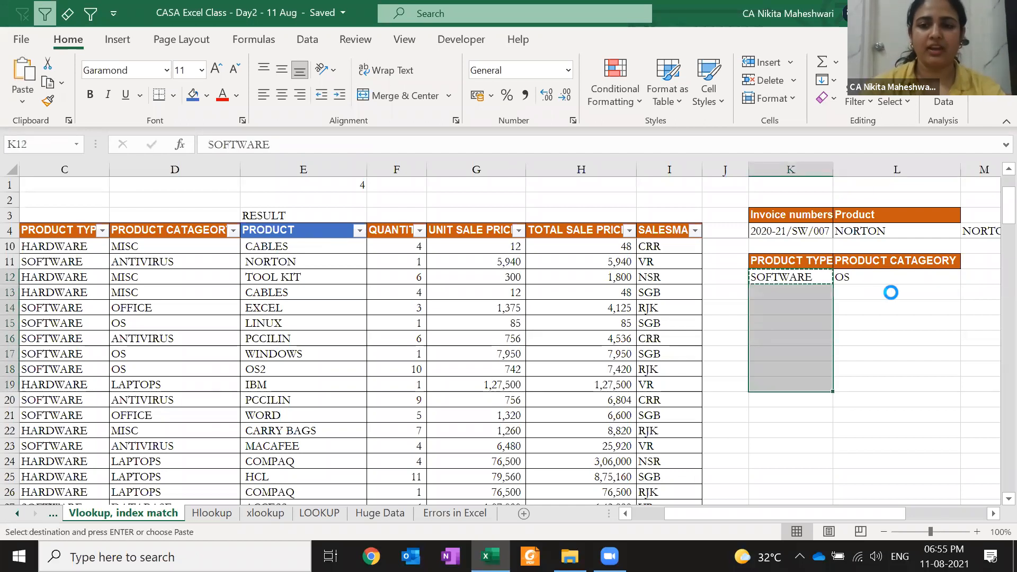
{"action": "key", "text": "Return"}
- Copy L12's category lookup down into L13:L19, each showing OS
{"action": "key", "text": "Right"}
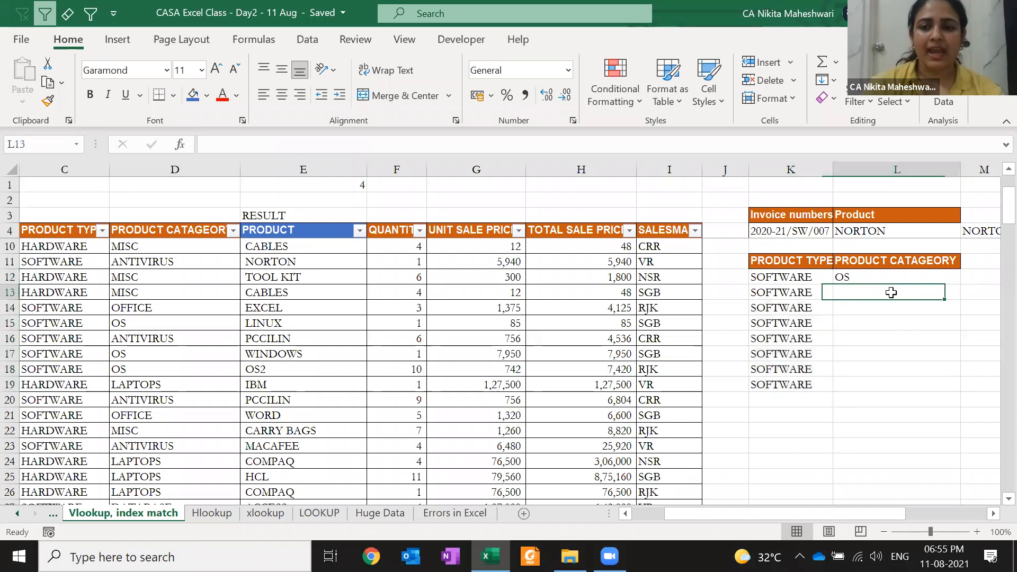
{"action": "key", "text": "ctrl+c"}
{"action": "key", "text": "shift+Down"}
{"action": "key", "text": "shift+Down"}
{"action": "key", "text": "shift+Down"}
{"action": "key", "text": "shift+Down"}
{"action": "key", "text": "shift+Down"}
{"action": "key", "text": "shift+Down"}
{"action": "key", "text": "shift+Down"}
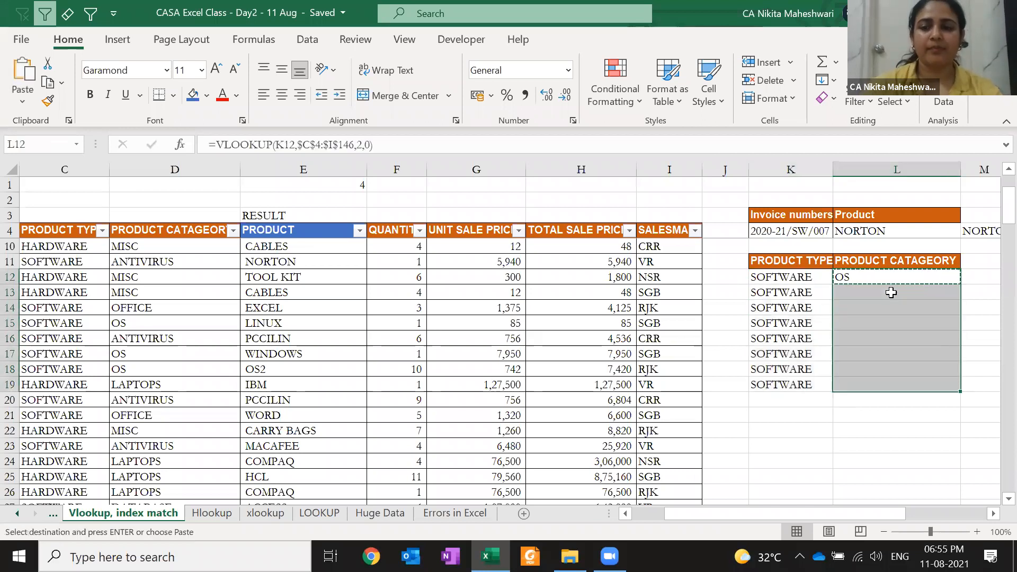
{"action": "key", "text": "Return"}
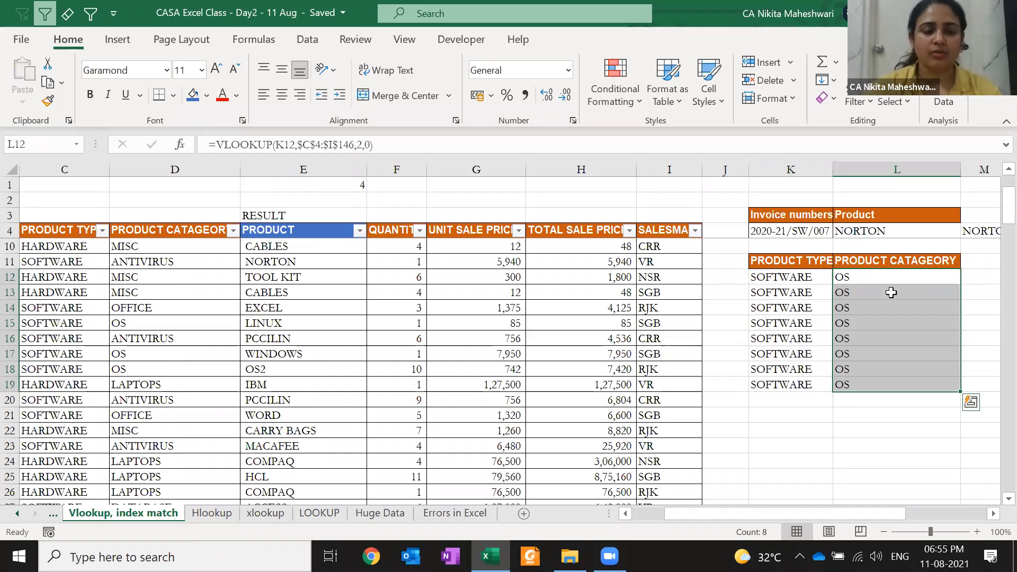
{"action": "left_click", "coordinate": [169, 230]}
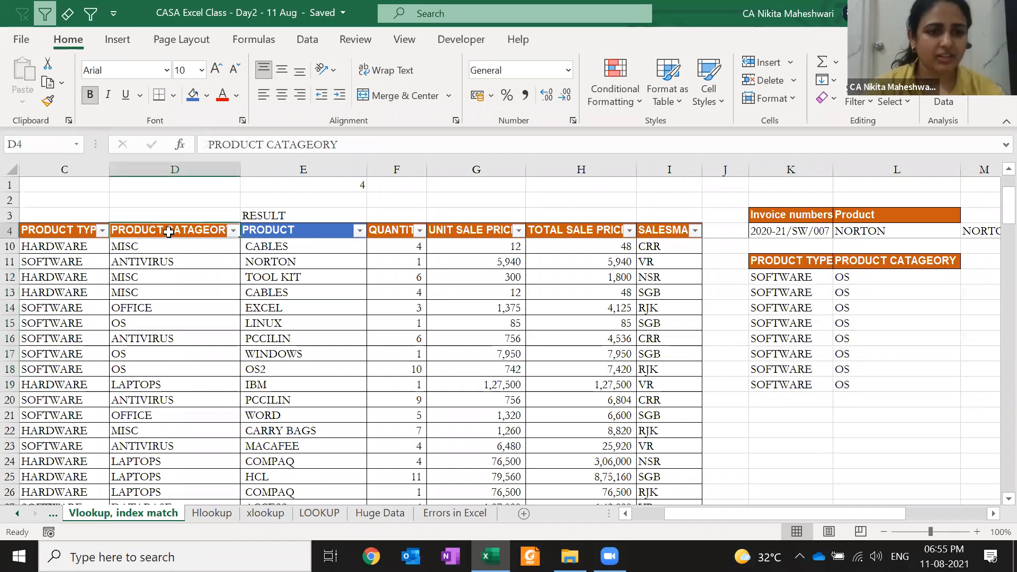
- Filter PRODUCT TYPE to SOFTWARE only, then undo the filter
{"action": "key", "text": "Left"}
{"action": "key", "text": "alt+Down"}
{"action": "key", "text": "Down"}
{"action": "key", "text": "Down"}
{"action": "key", "text": "space"}
{"action": "key", "text": "Return"}
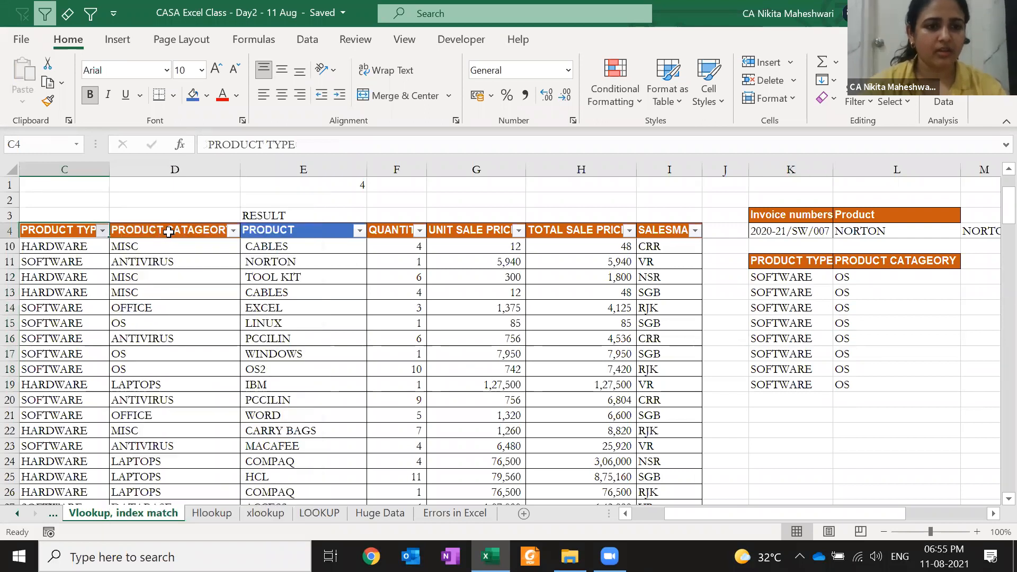
{"action": "key", "text": "ctrl+z"}
{"action": "key", "text": "Down"}
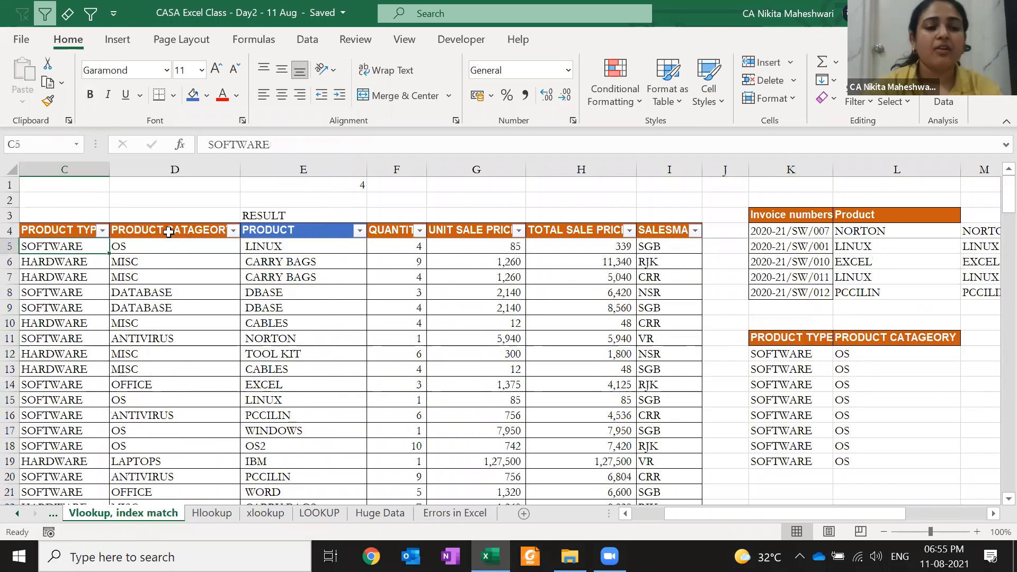
- Fill C5 and D5 with gold and change D5's category to ANTIVIRUS
{"action": "left_click", "coordinate": [207, 95]}
{"action": "left_click", "coordinate": [290, 136]}
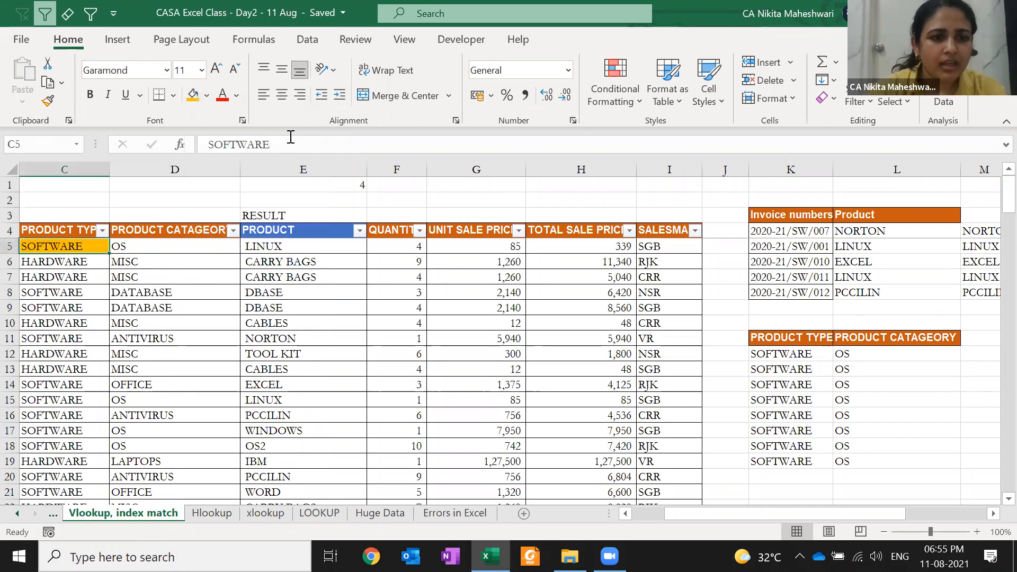
{"action": "key", "text": "Right"}
{"action": "left_click", "coordinate": [197, 98]}
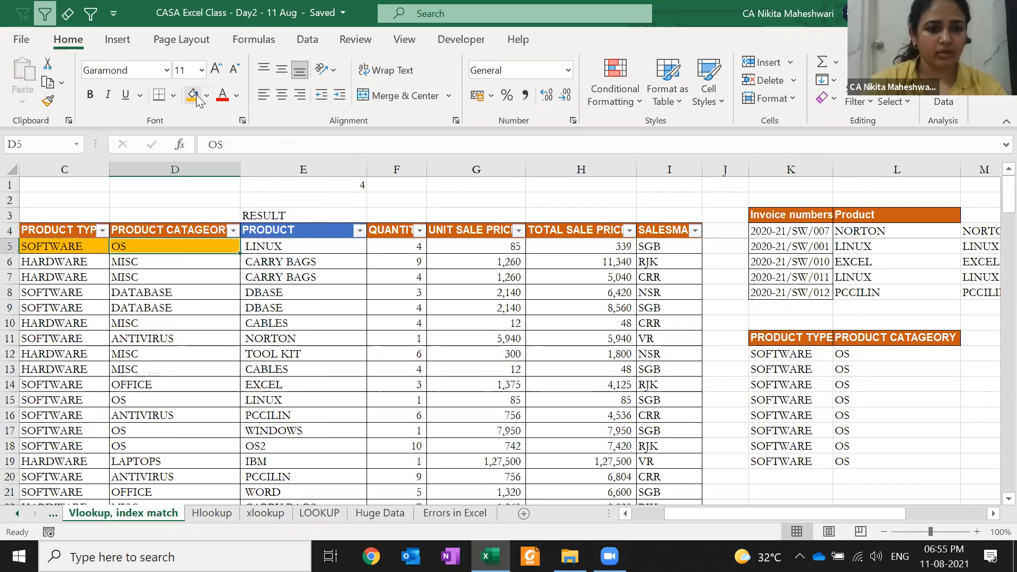
{"action": "type", "text": "ANTI"}
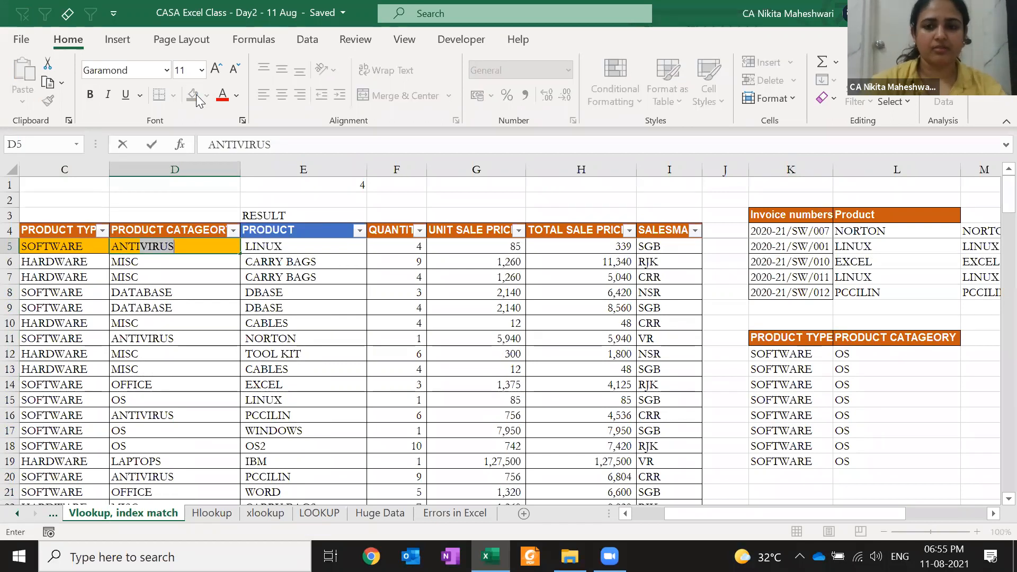
{"action": "key", "text": "Return"}
- Clear SOFTWARE from C5, turning the L12:L19 category lookups to DATABASE
{"action": "left_click_drag", "start_coordinate": [877, 352], "coordinate": [878, 409]}
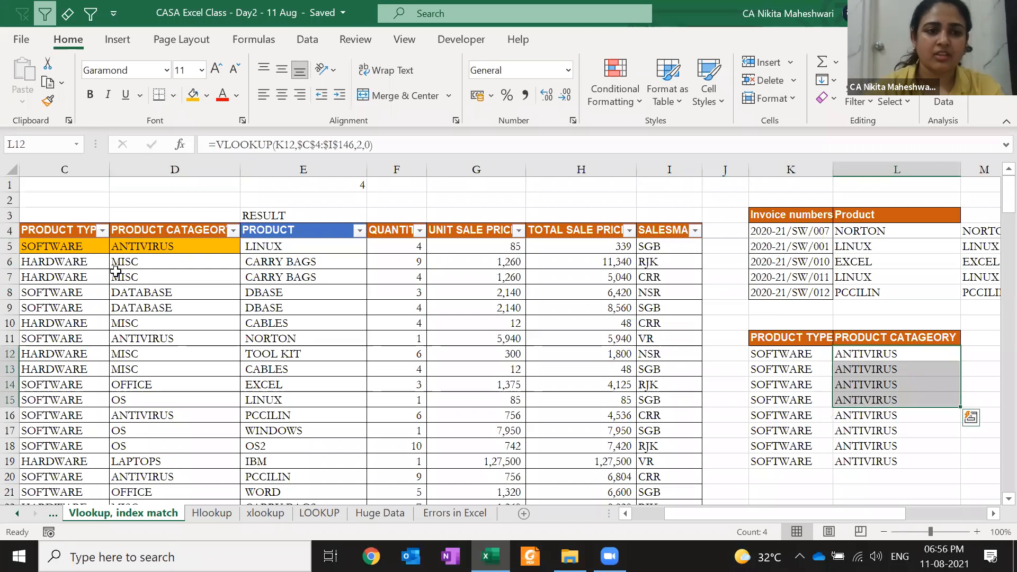
{"action": "left_click", "coordinate": [82, 249]}
{"action": "key", "text": "Delete"}
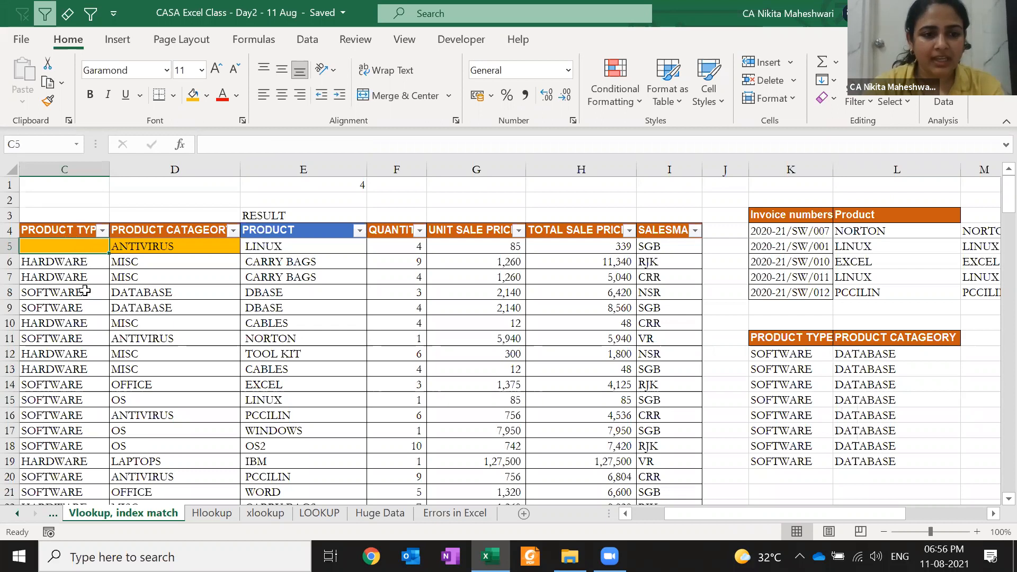
{"action": "left_click", "coordinate": [85, 291]}
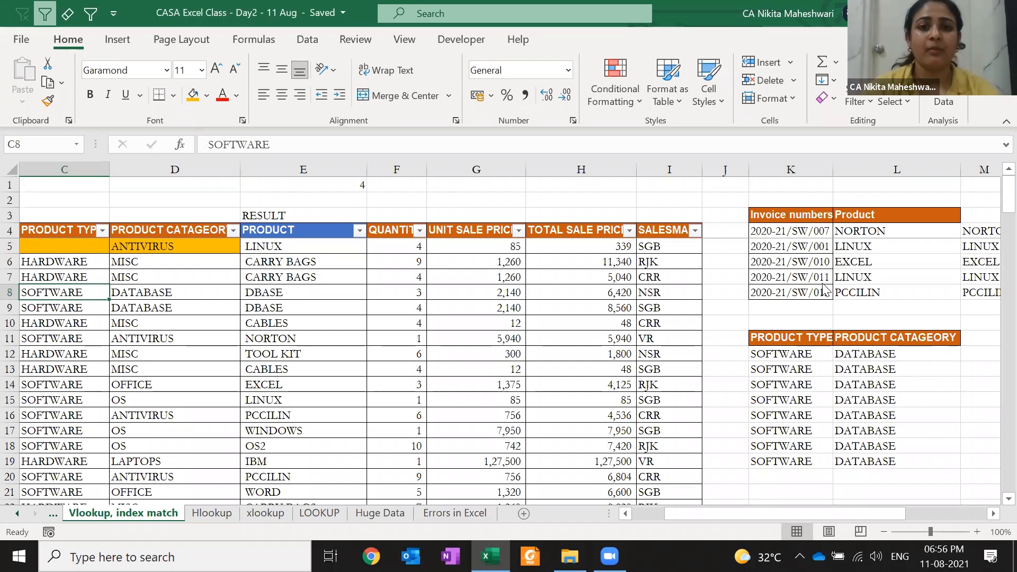
- Restore SOFTWARE in C5 so the L12:L19 lookups show ANTIVIRUS, then check the category filter
{"action": "key", "text": "Up"}
{"action": "key", "text": "Up"}
{"action": "key", "text": "Up"}
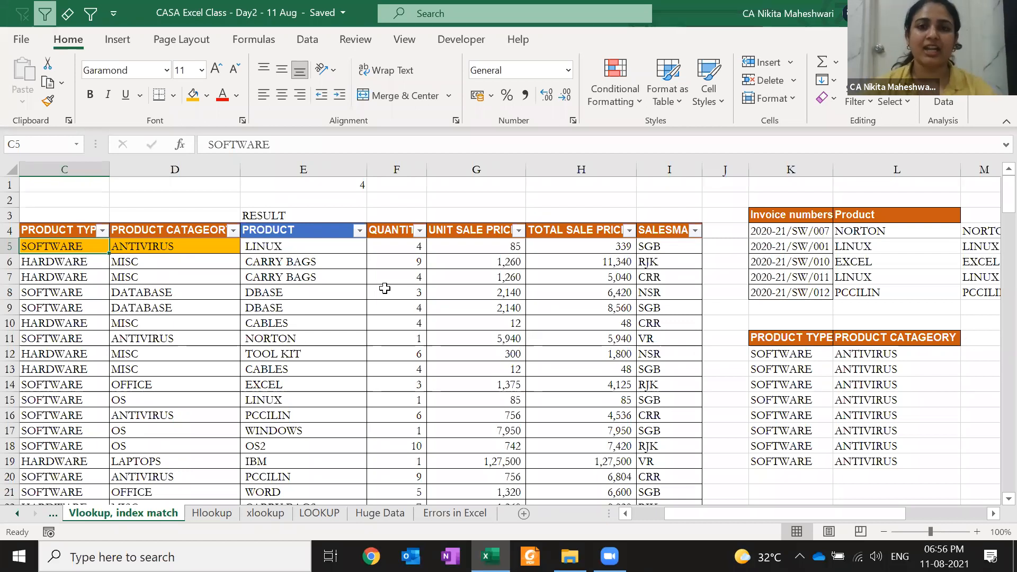
{"action": "left_click", "coordinate": [233, 230]}
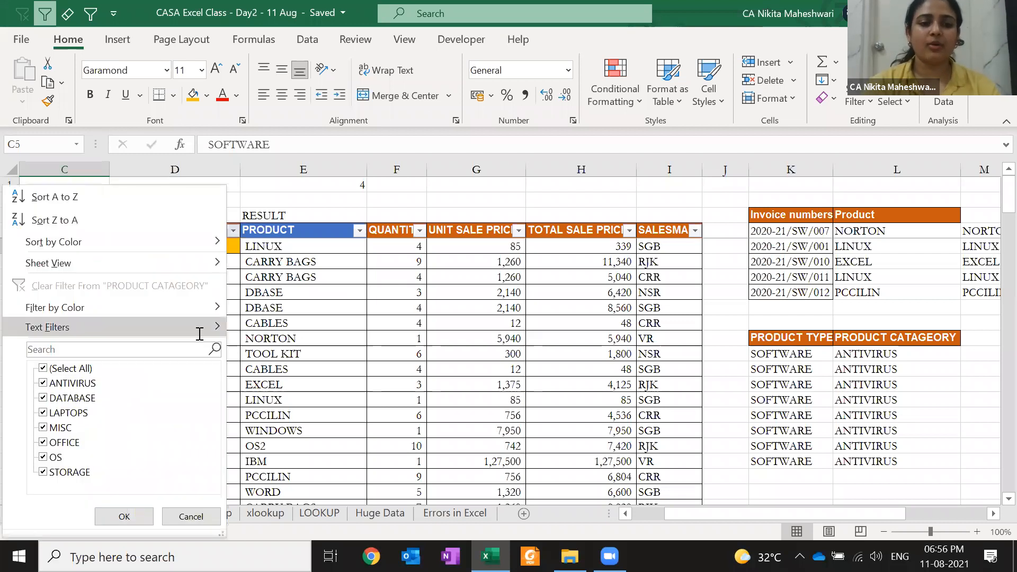
{"action": "key", "text": "Escape"}
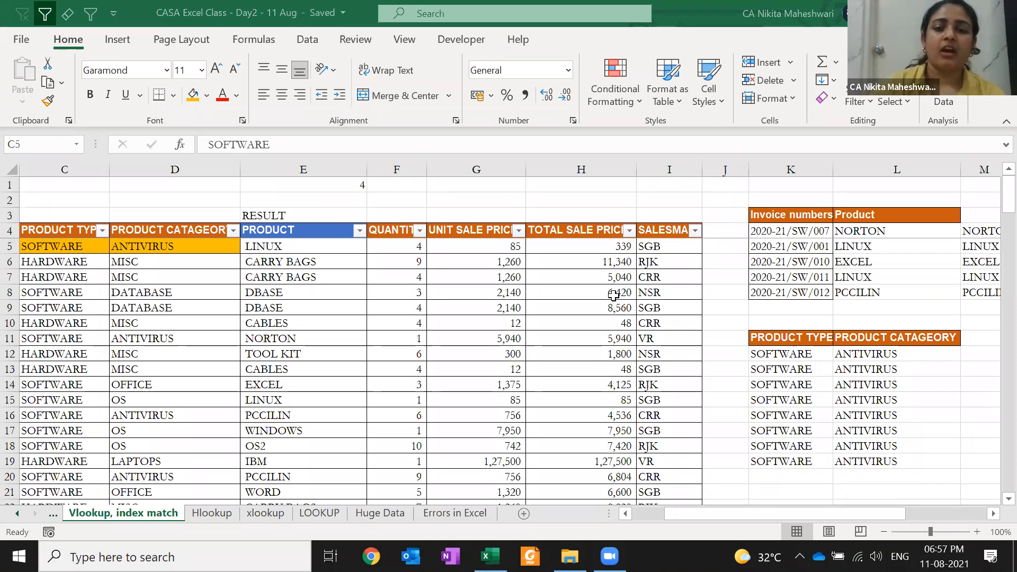
{"action": "key", "text": "F2"}
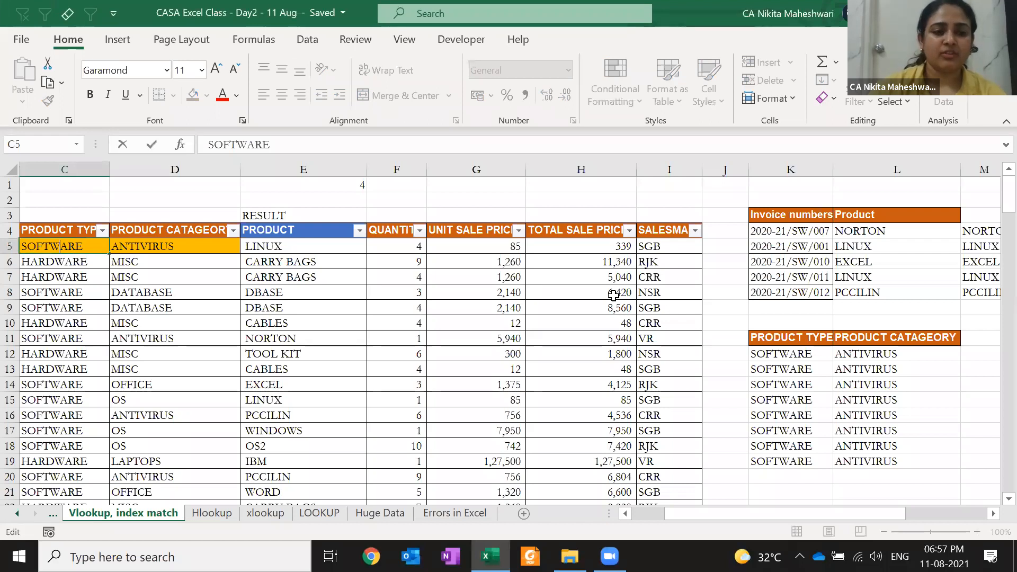
{"action": "key", "text": "Escape"}
{"action": "key", "text": "Home"}
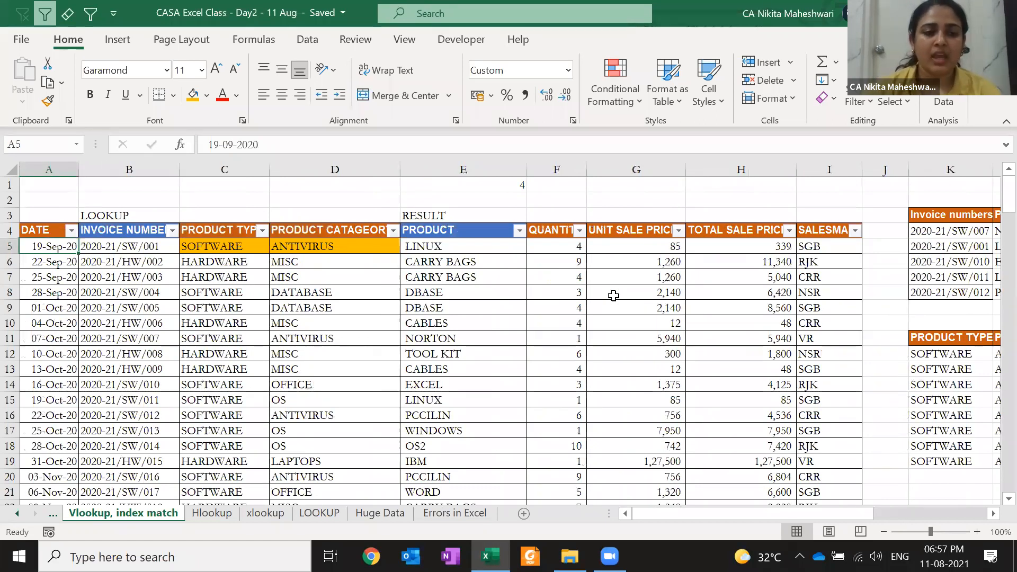
{"action": "left_click", "coordinate": [139, 196]}
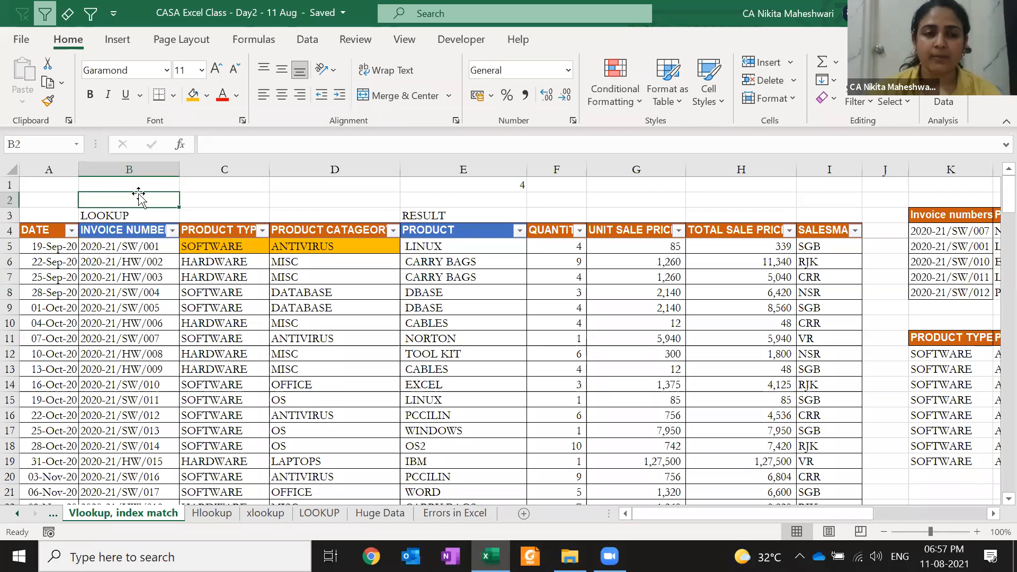
{"action": "key", "text": "Down"}
{"action": "key", "text": "Down"}
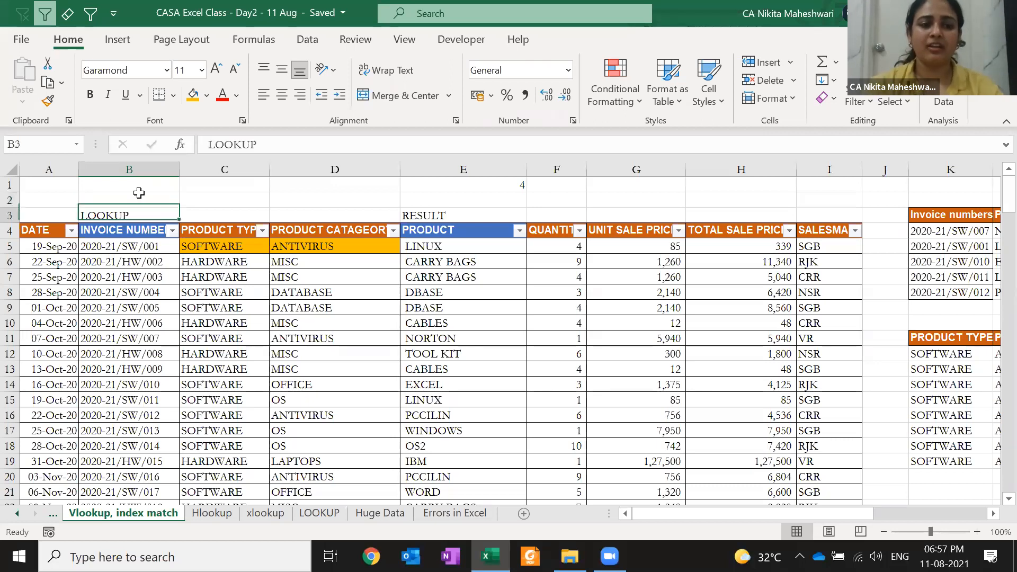
{"action": "key", "text": "ctrl+space"}
{"action": "key", "text": "ctrl+c"}
{"action": "key", "text": "Left"}
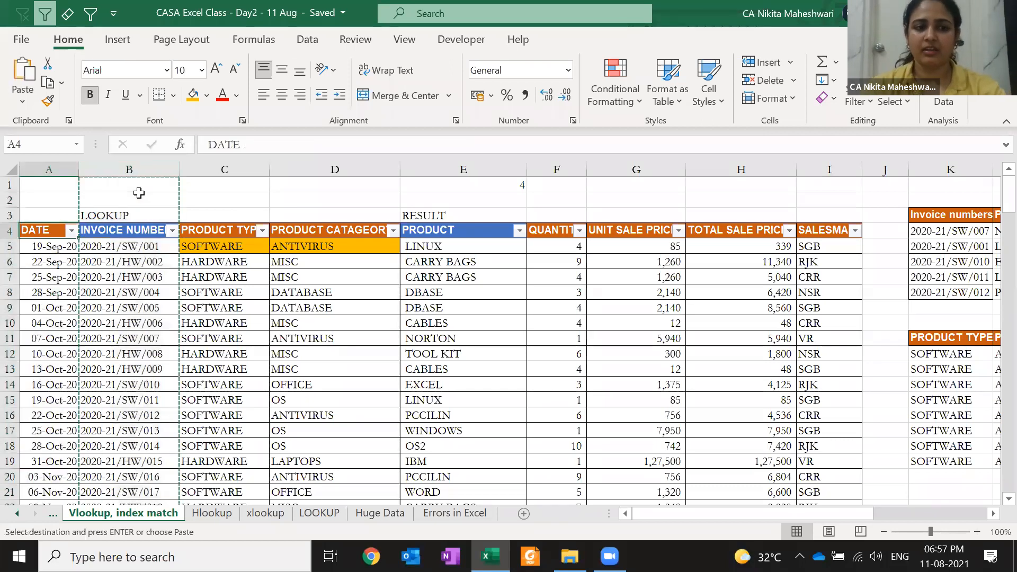
{"action": "key", "text": "ctrl+space"}
{"action": "key", "text": "ctrl+shift+plus"}
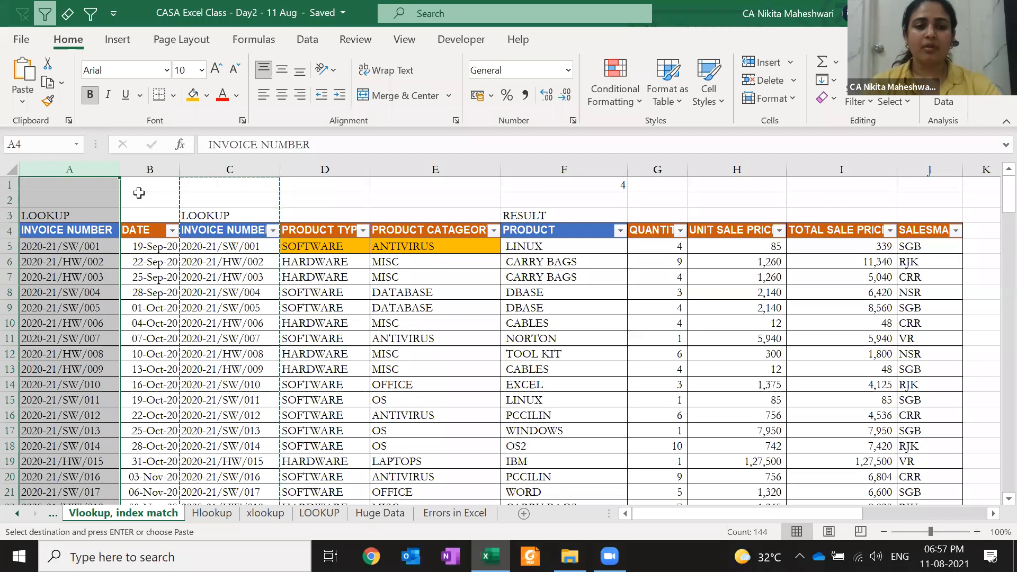
{"action": "key", "text": "ctrl+minus"}
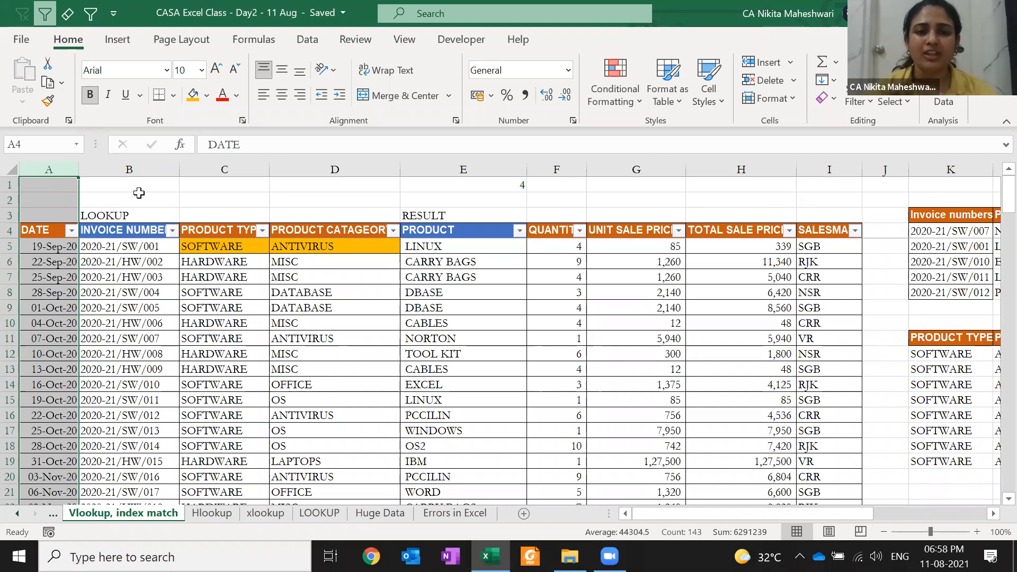
- Re-confirm E1's =MATCH("PRODUCT",B4:I4,0) formula, which still returns 4
{"action": "left_click", "coordinate": [428, 184]}
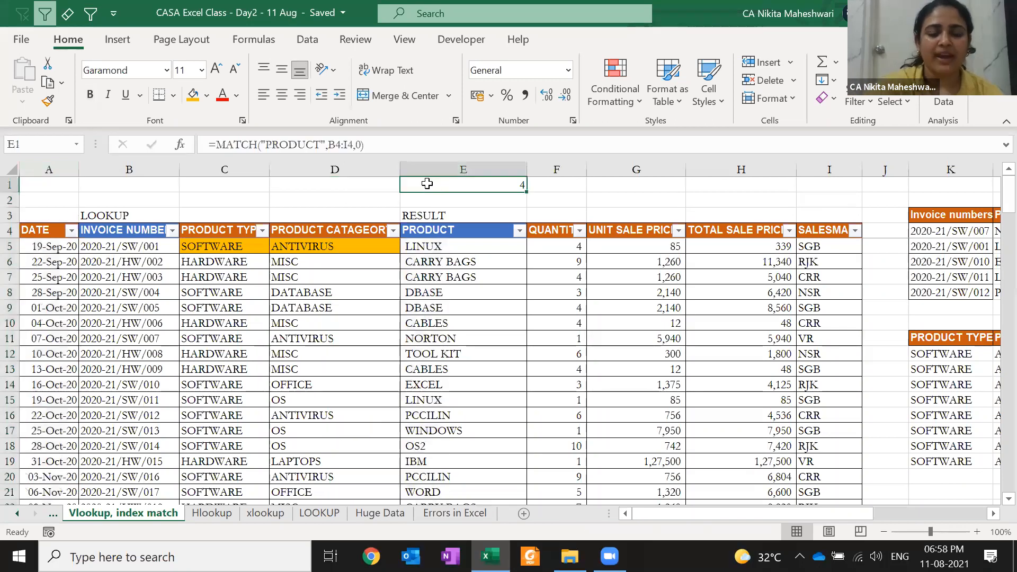
{"action": "key", "text": "F2"}
{"action": "key", "text": "ctrl+Return"}
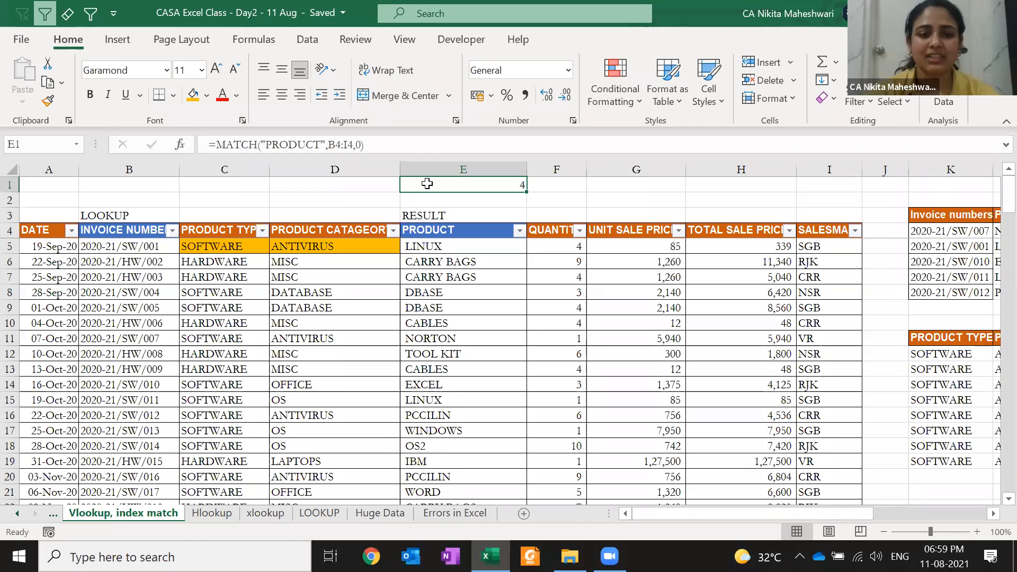
- Glance at the xlookup sheet, then delete side-table columns K:M on this sheet
{"action": "left_click", "coordinate": [265, 513]}
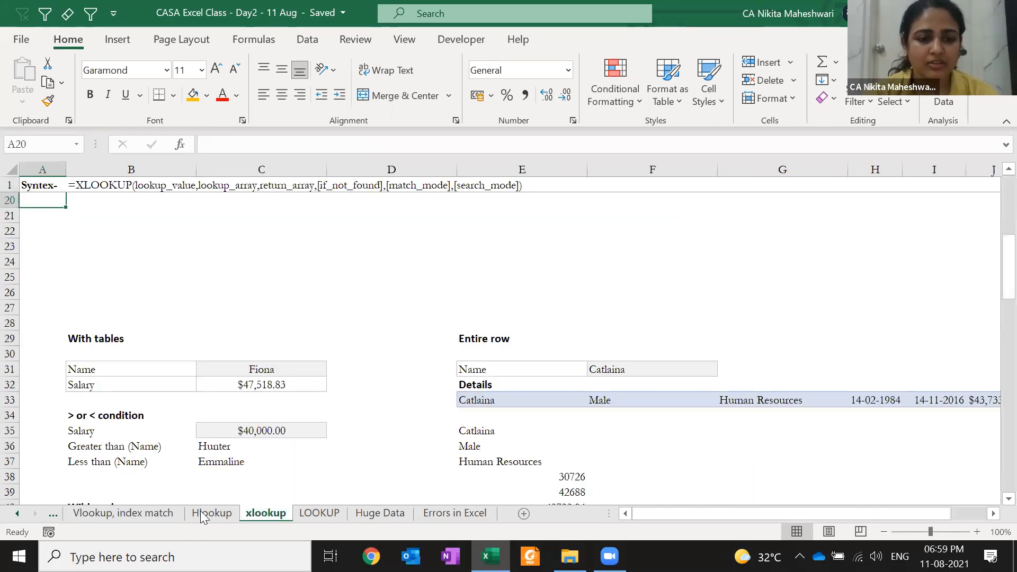
{"action": "left_click", "coordinate": [129, 514]}
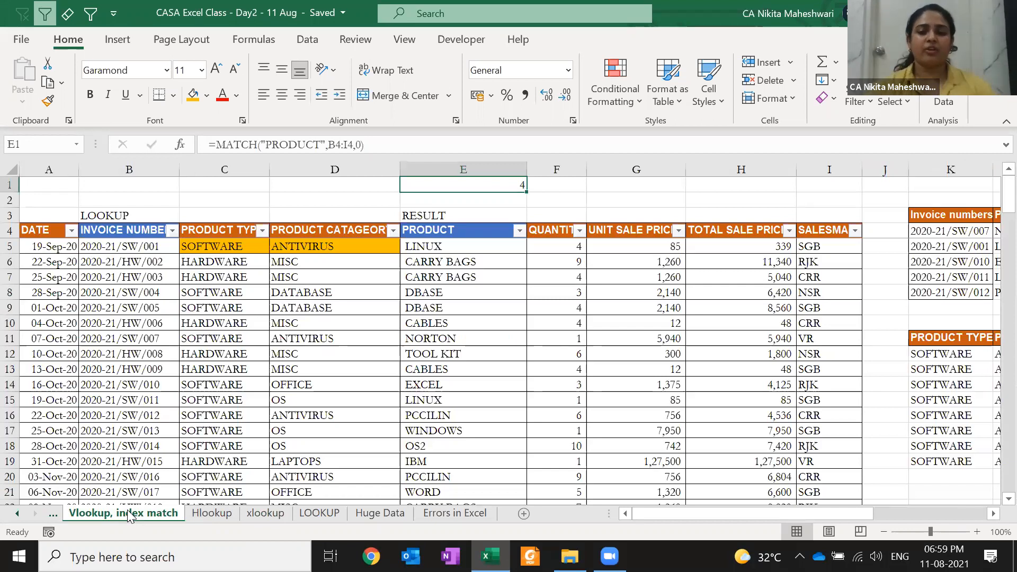
{"action": "left_click", "coordinate": [906, 206]}
{"action": "key", "text": "Right"}
{"action": "key", "text": "Right"}
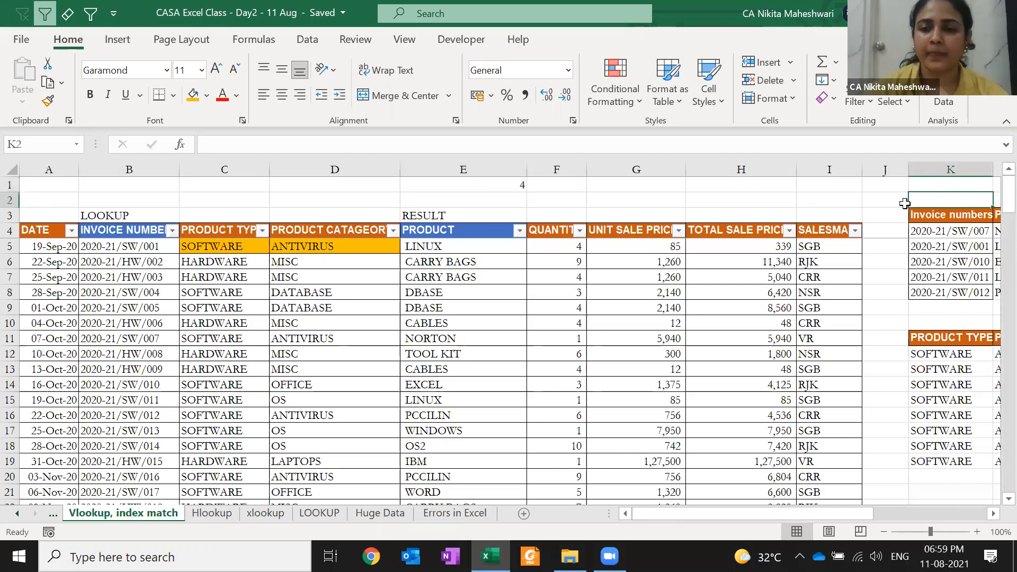
{"action": "key", "text": "Left"}
{"action": "key", "text": "ctrl+space"}
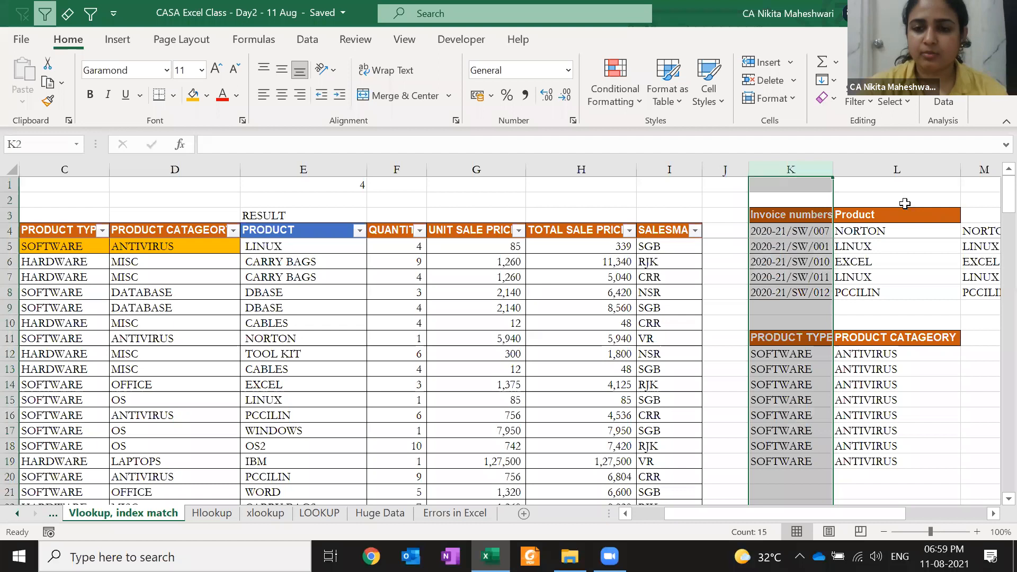
{"action": "key", "text": "ctrl+minus"}
{"action": "key", "text": "ctrl+minus"}
{"action": "key", "text": "ctrl+minus"}
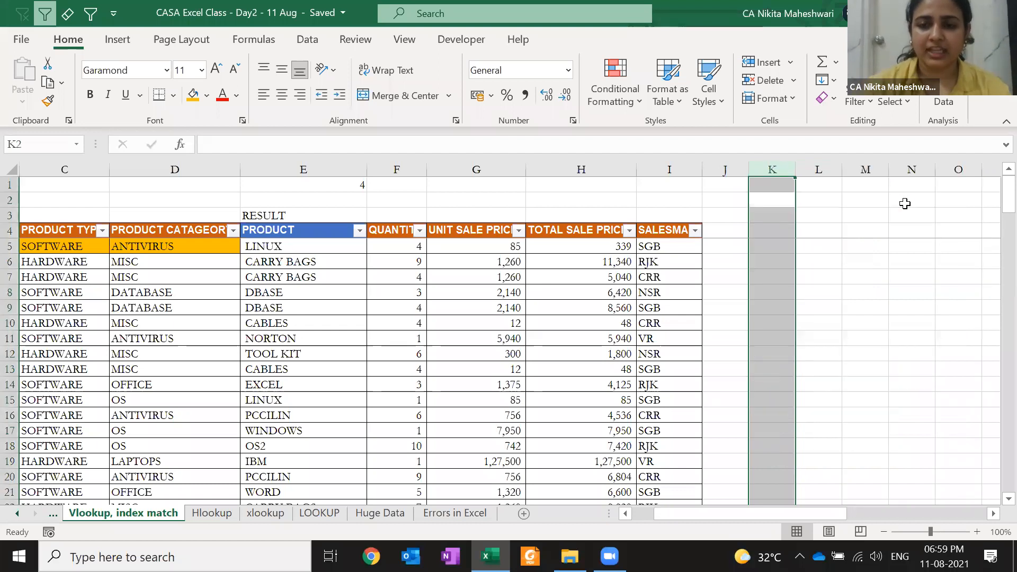
- Remove the orange highlight from C5:D5 by setting them to No Fill
{"action": "key", "text": "Home"}
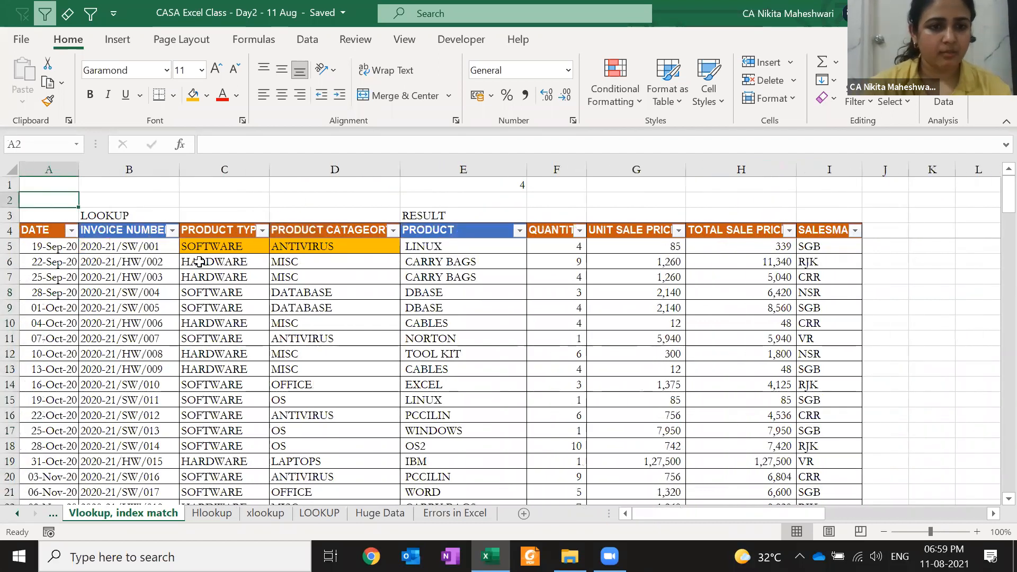
{"action": "left_click", "coordinate": [199, 261]}
{"action": "key", "text": "Up"}
{"action": "key", "text": "shift+Right"}
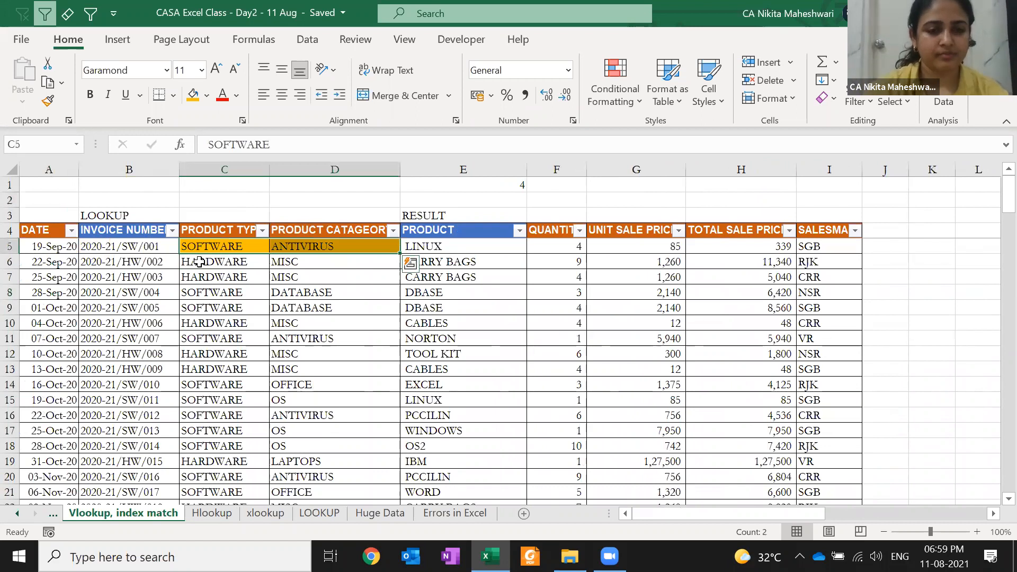
{"action": "key", "text": "alt+h"}
{"action": "key", "text": "h"}
{"action": "key", "text": "n"}
- Clear the LOOKUP, RESULT and MATCH cells in B1:E3 above the table
{"action": "key", "text": "Up"}
{"action": "key", "text": "Up"}
{"action": "key", "text": "Left"}
{"action": "key", "text": "shift+Right"}
{"action": "key", "text": "shift+Right"}
{"action": "key", "text": "shift+Right"}
{"action": "key", "text": "shift+Right"}
{"action": "key", "text": "shift+Up"}
{"action": "key", "text": "shift+Up"}
{"action": "key", "text": "Down"}
{"action": "key", "text": "Up"}
{"action": "key", "text": "shift+Right"}
{"action": "key", "text": "shift+Right"}
{"action": "key", "text": "shift+Right"}
{"action": "key", "text": "shift+Up"}
{"action": "key", "text": "shift+Up"}
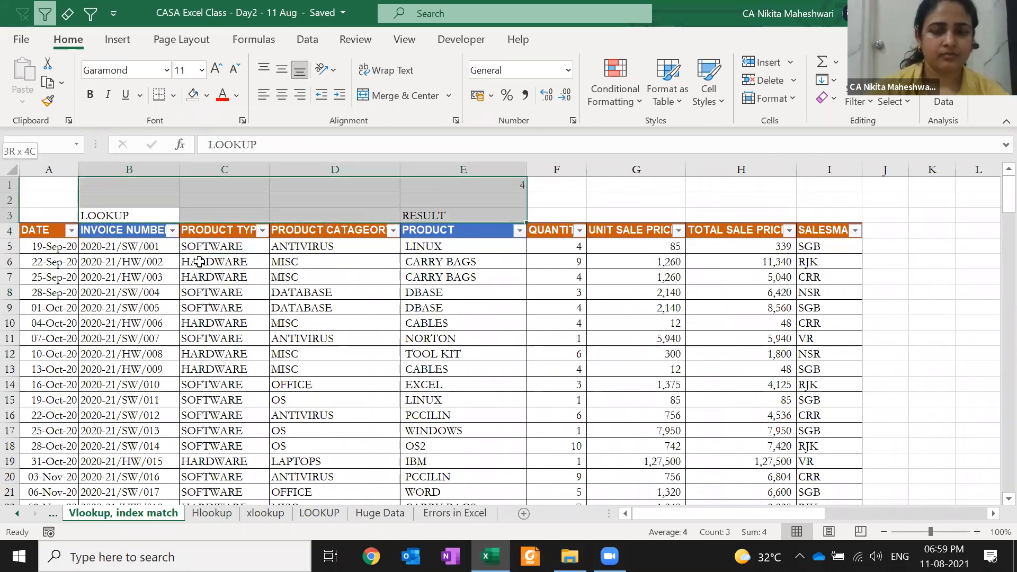
- Hide the quantity, price and salesman columns F:I
{"action": "left_click", "coordinate": [531, 275]}
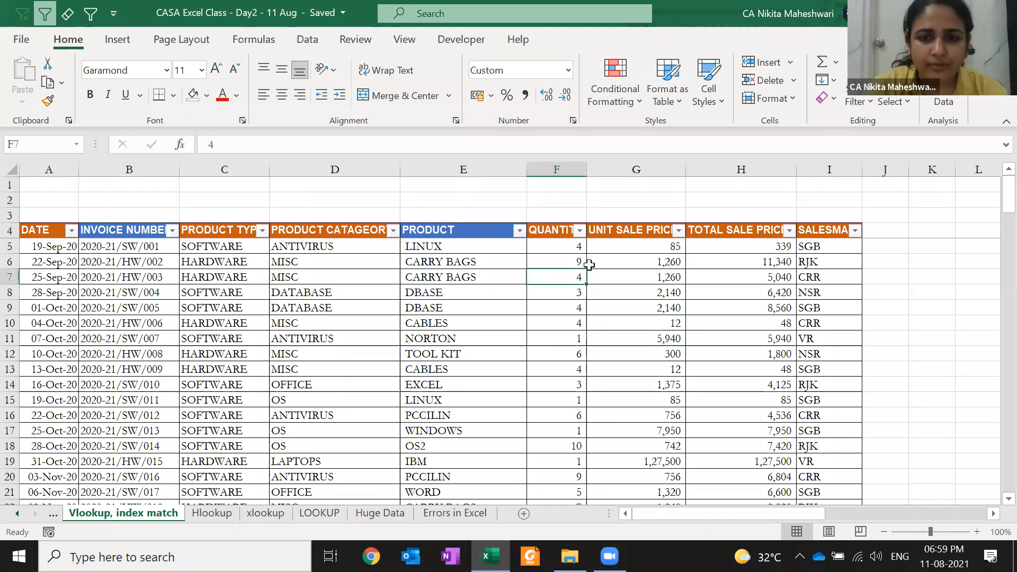
{"action": "left_click", "coordinate": [572, 253]}
{"action": "key", "text": "shift+Right"}
{"action": "key", "text": "shift+Right"}
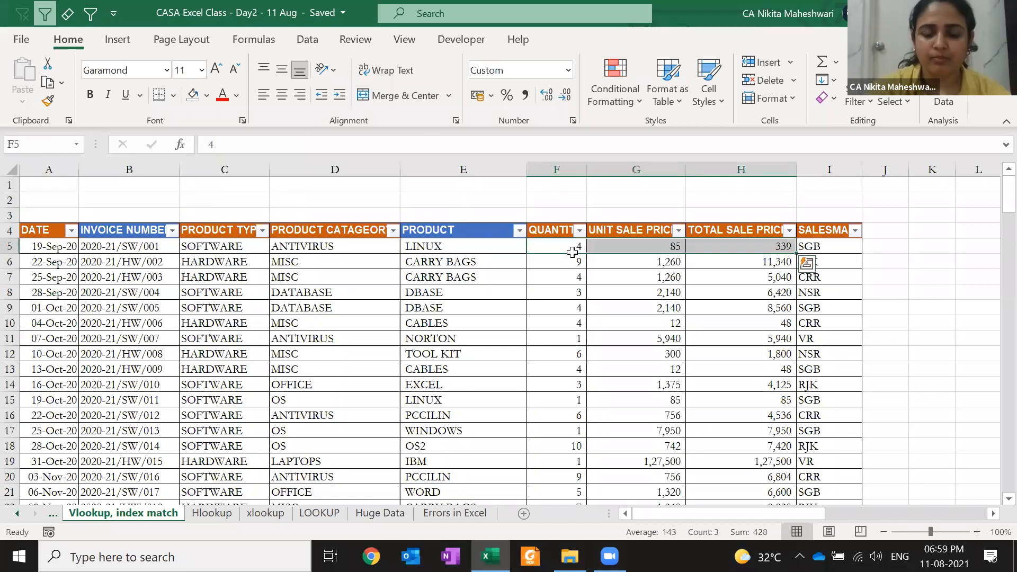
{"action": "key", "text": "ctrl+0"}
{"action": "key", "text": "Right"}
{"action": "key", "text": "ctrl+0"}
- AutoFit the PRODUCT column E width to its contents
{"action": "key", "text": "Left"}
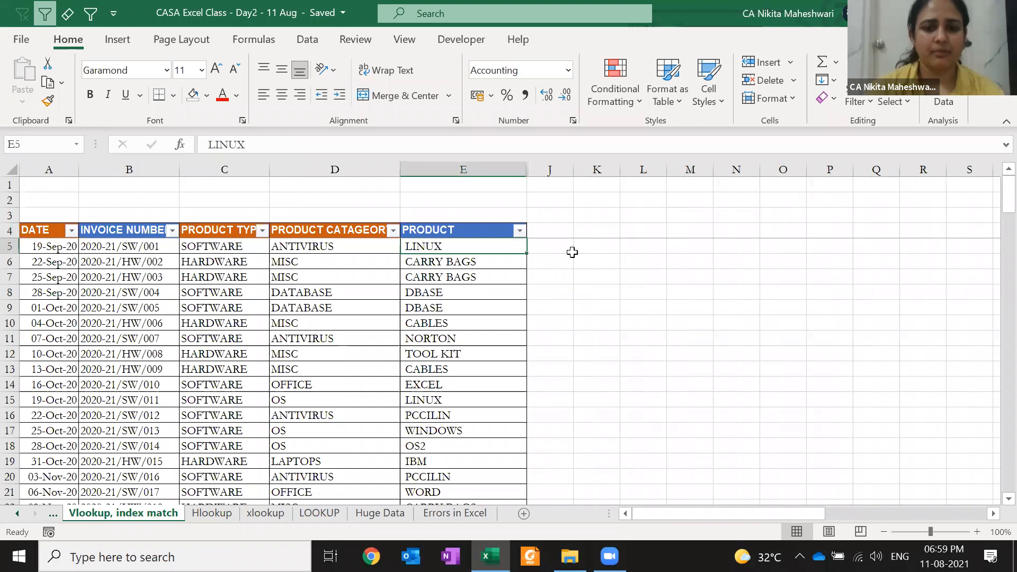
{"action": "key", "text": "Up"}
{"action": "key", "text": "alt+h"}
{"action": "key", "text": "o"}
{"action": "key", "text": "i"}
{"action": "key", "text": "Left"}
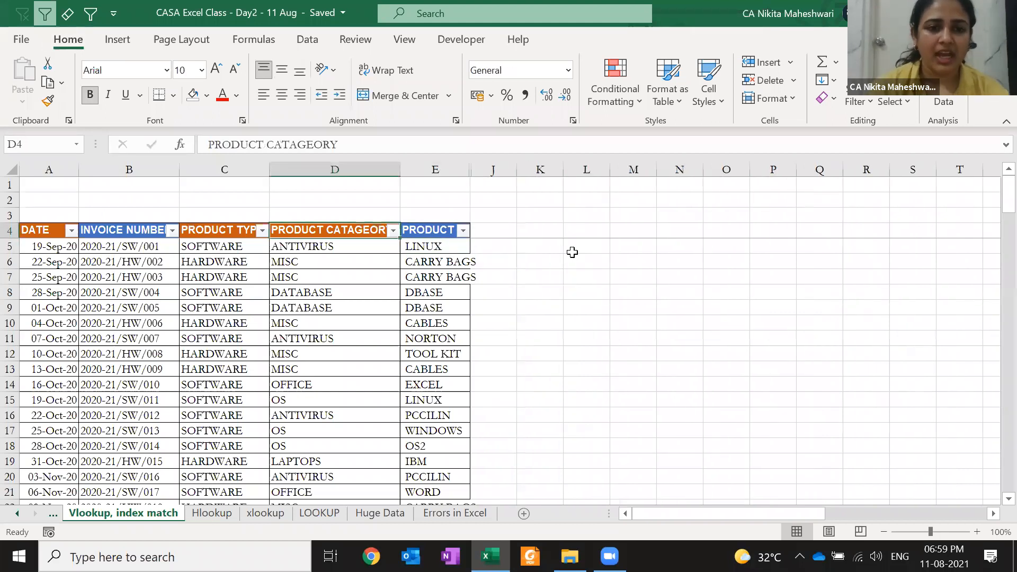
{"action": "key", "text": "Left"}
{"action": "key", "text": "Left"}
{"action": "key", "text": "Left"}
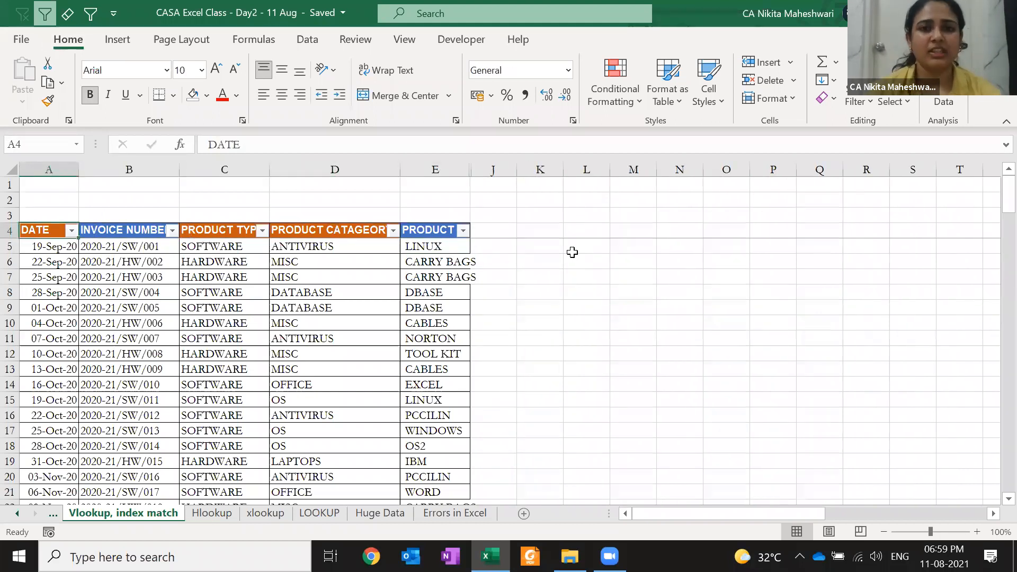
{"action": "left_click", "coordinate": [572, 216]}
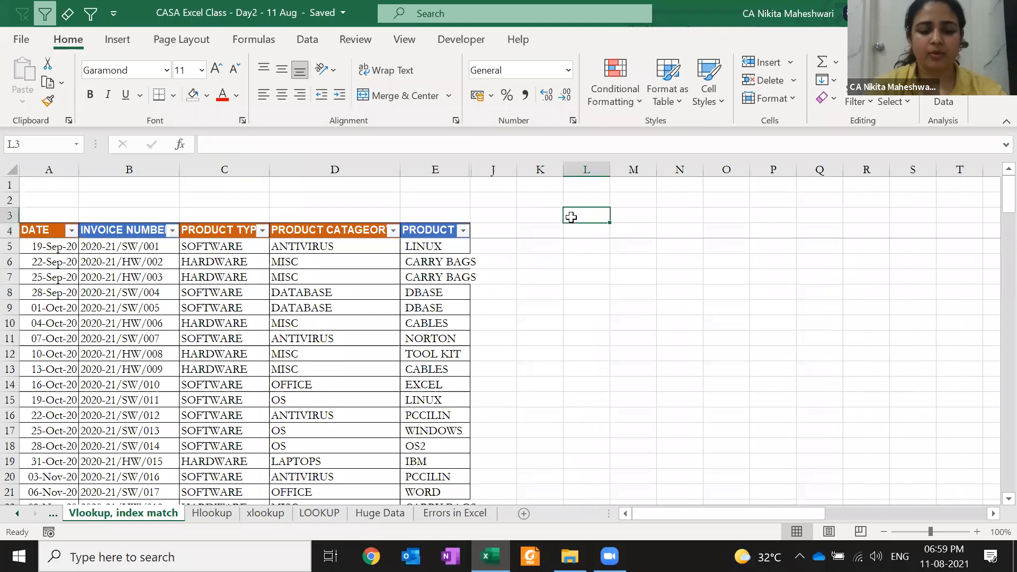
{"action": "type", "text": "XLOOKUP"}
{"action": "key", "text": "Return"}
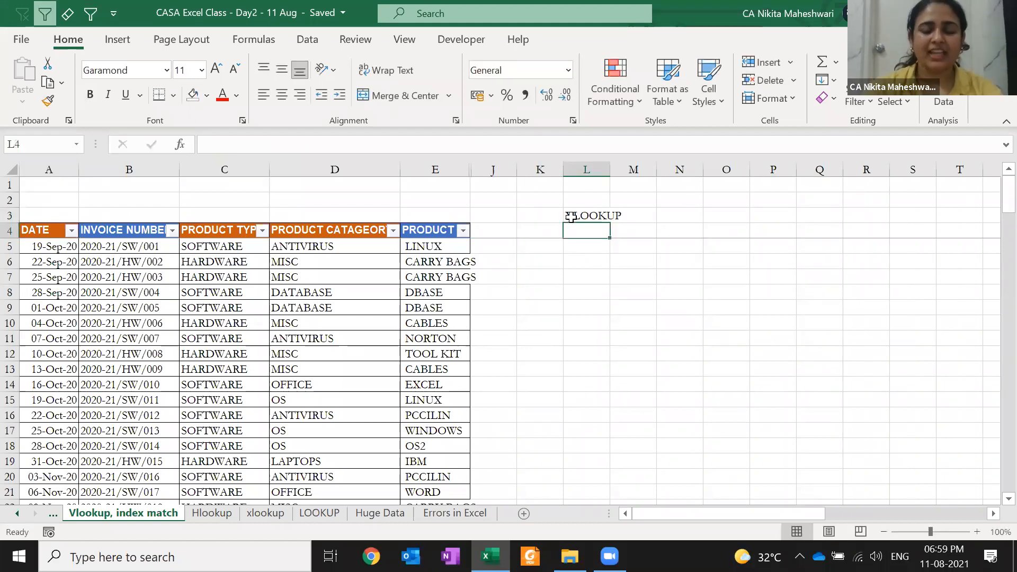
{"action": "type", "text": "=xl"}
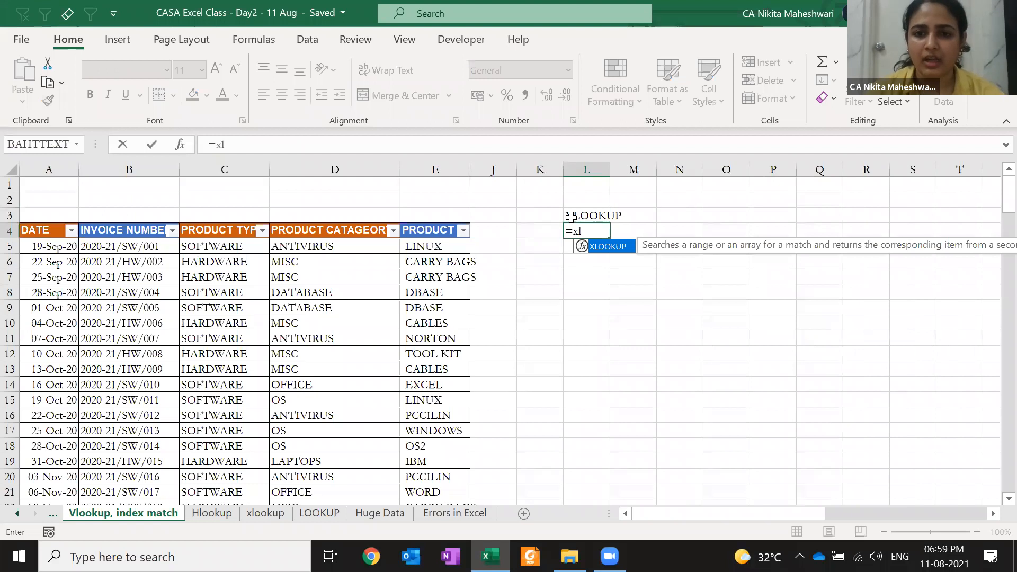
{"action": "key", "text": "Tab"}
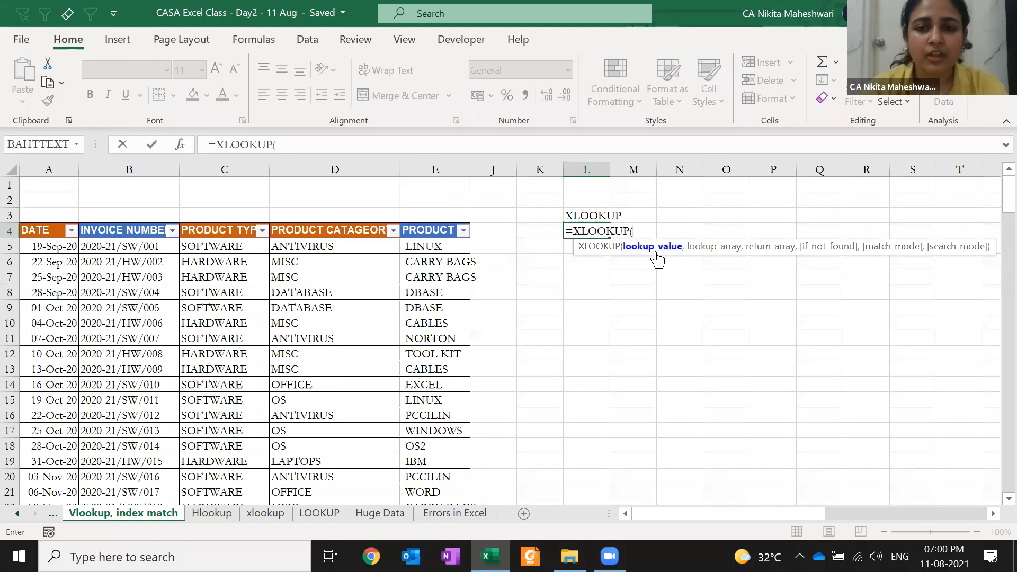
{"action": "type", "text": ","}
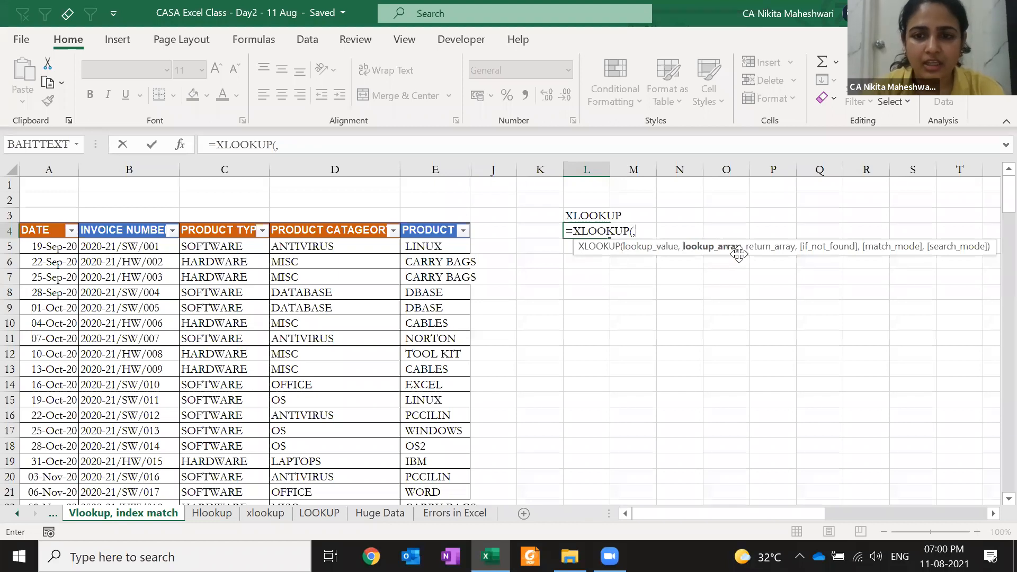
{"action": "type", "text": ","}
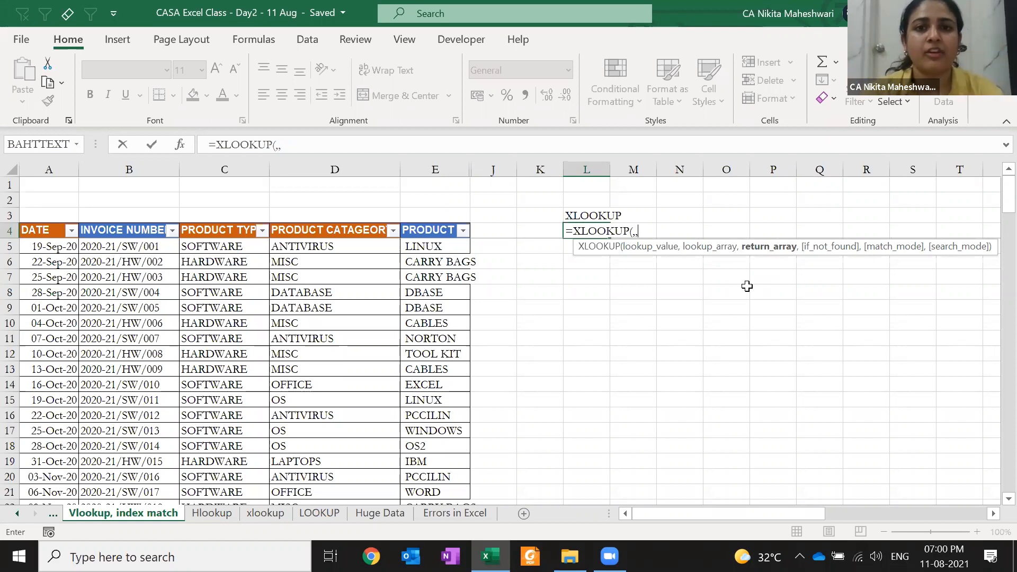
{"action": "type", "text": ",,"}
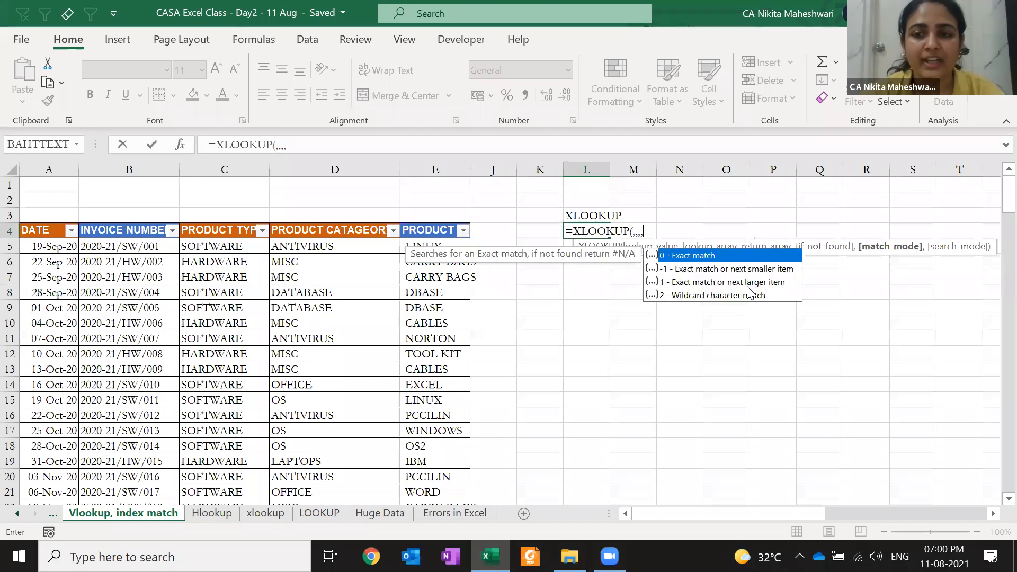
{"action": "type", "text": ","}
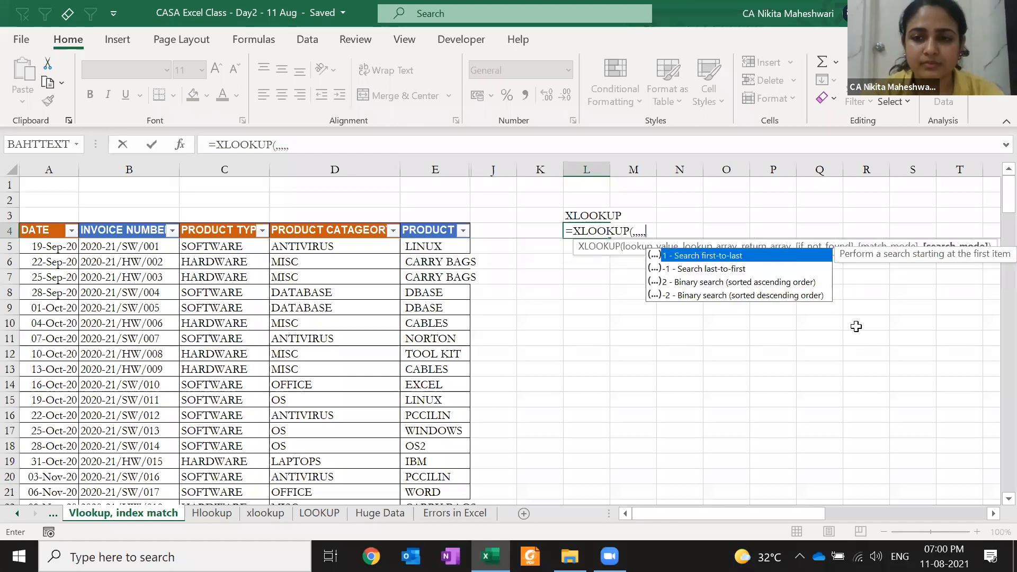
{"action": "key", "text": "Escape"}
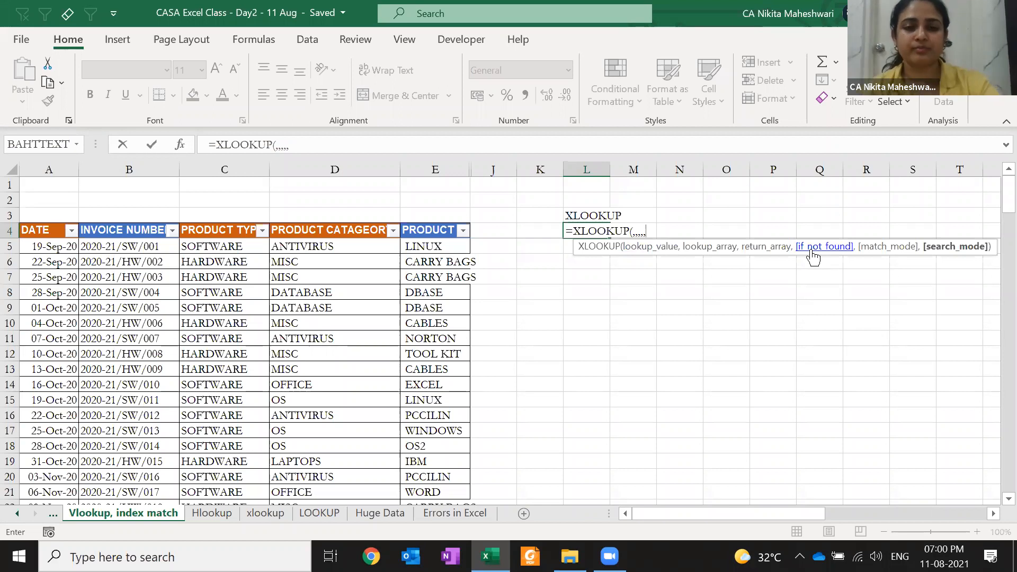
{"action": "key", "text": "Escape"}
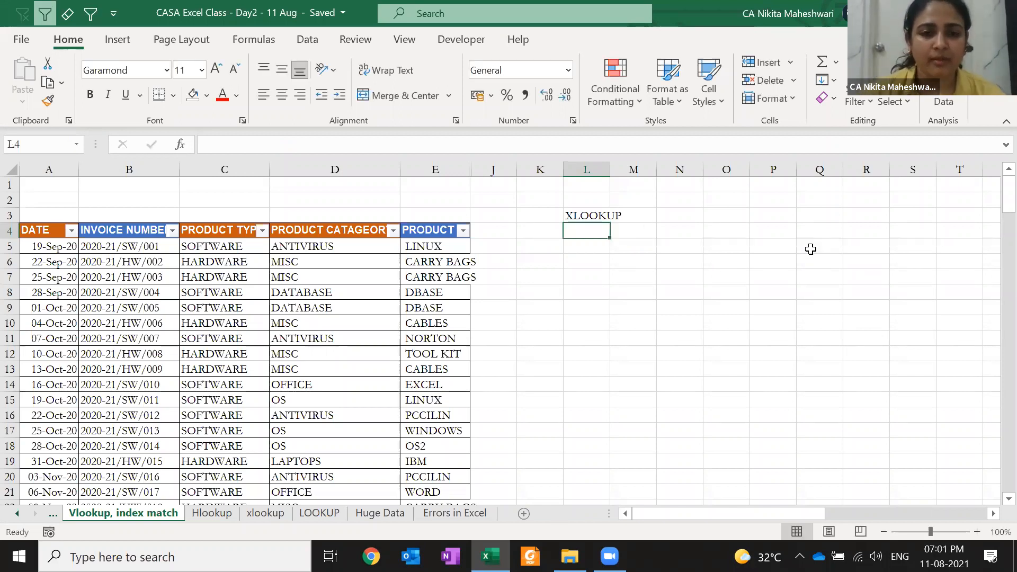
- Change V4's invoice number to 2020-21/SW/00764837 by appending 64837
{"action": "key", "text": "Right"}
{"action": "key", "text": "Right"}
{"action": "key", "text": "Right"}
{"action": "key", "text": "Right"}
{"action": "key", "text": "Right"}
{"action": "key", "text": "Right"}
{"action": "key", "text": "Right"}
{"action": "key", "text": "Right"}
{"action": "key", "text": "Right"}
{"action": "key", "text": "Right"}
{"action": "key", "text": "Right"}
{"action": "key", "text": "Right"}
{"action": "key", "text": "Right"}
{"action": "key", "text": "Right"}
{"action": "key", "text": "Right"}
{"action": "key", "text": "Left"}
{"action": "key", "text": "Left"}
{"action": "key", "text": "Left"}
{"action": "key", "text": "Left"}
{"action": "key", "text": "Left"}
{"action": "key", "text": "Right"}
{"action": "key", "text": "Right"}
{"action": "key", "text": "Right"}
{"action": "key", "text": "Right"}
{"action": "key", "text": "Right"}
{"action": "key", "text": "Right"}
{"action": "key", "text": "Right"}
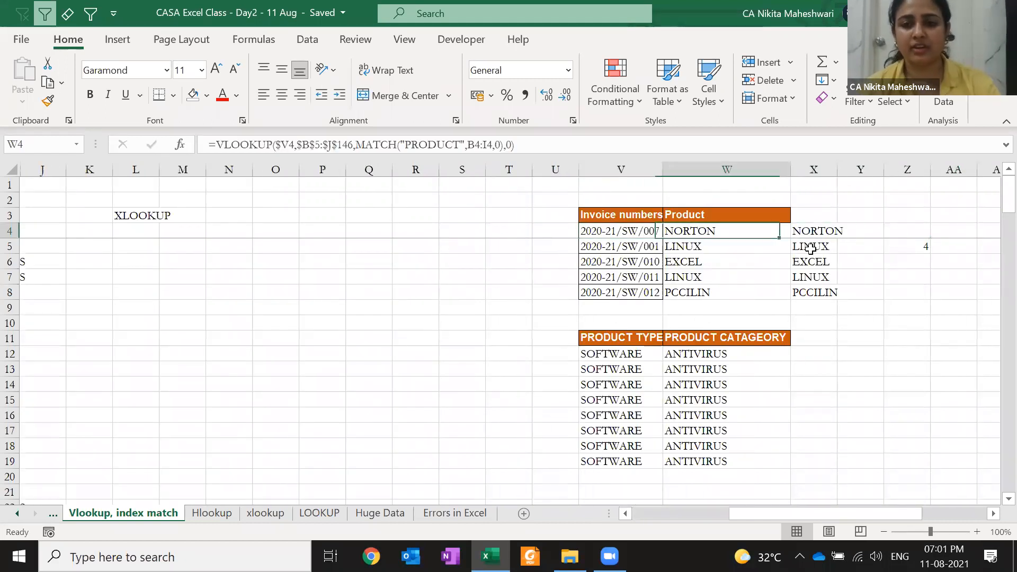
{"action": "key", "text": "Left"}
{"action": "key", "text": "Left"}
{"action": "key", "text": "Left"}
{"action": "key", "text": "Left"}
{"action": "key", "text": "Left"}
{"action": "key", "text": "Left"}
{"action": "key", "text": "Left"}
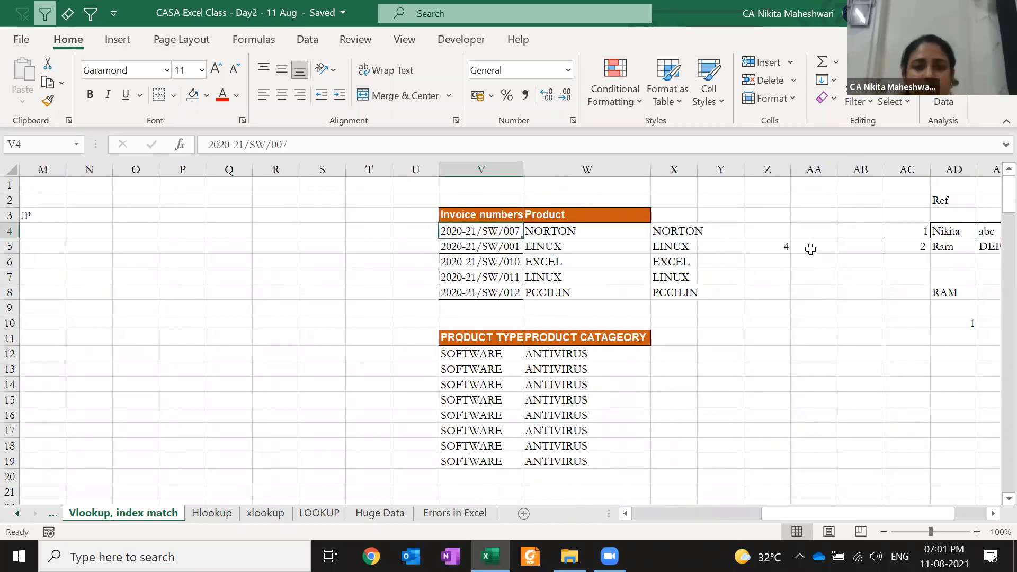
{"action": "key", "text": "F2"}
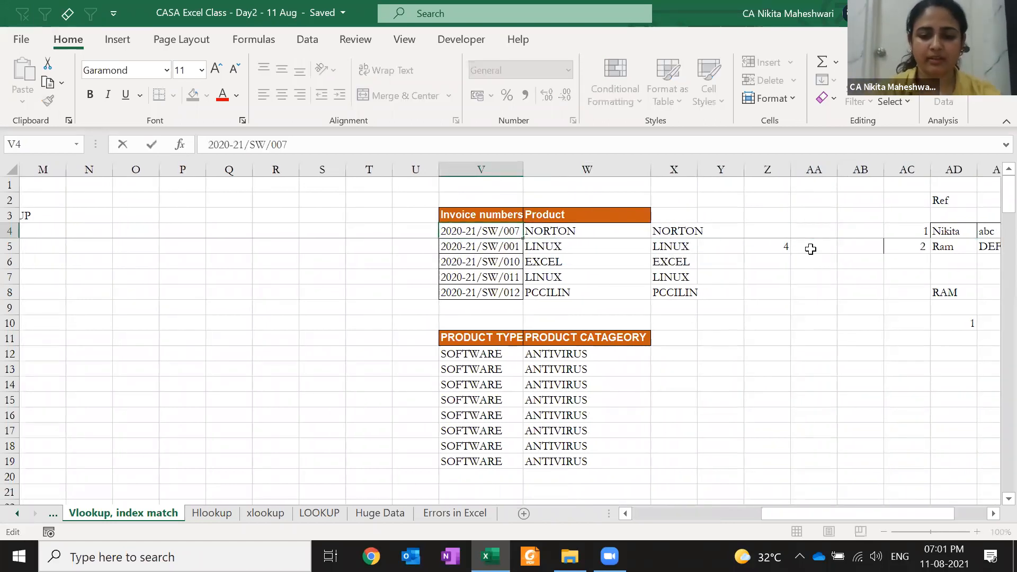
{"action": "type", "text": "64837"}
{"action": "key", "text": "Return"}
{"action": "key", "text": "Up"}
- AutoFit column V to fit the invoice numbers, leaving W4 showing #N/A
{"action": "type", "text": "hoi"}
{"action": "key", "text": "Escape"}
{"action": "key", "text": "alt"}
{"action": "key", "text": "h"}
{"action": "key", "text": "o"}
{"action": "key", "text": "i"}
{"action": "key", "text": "Right"}
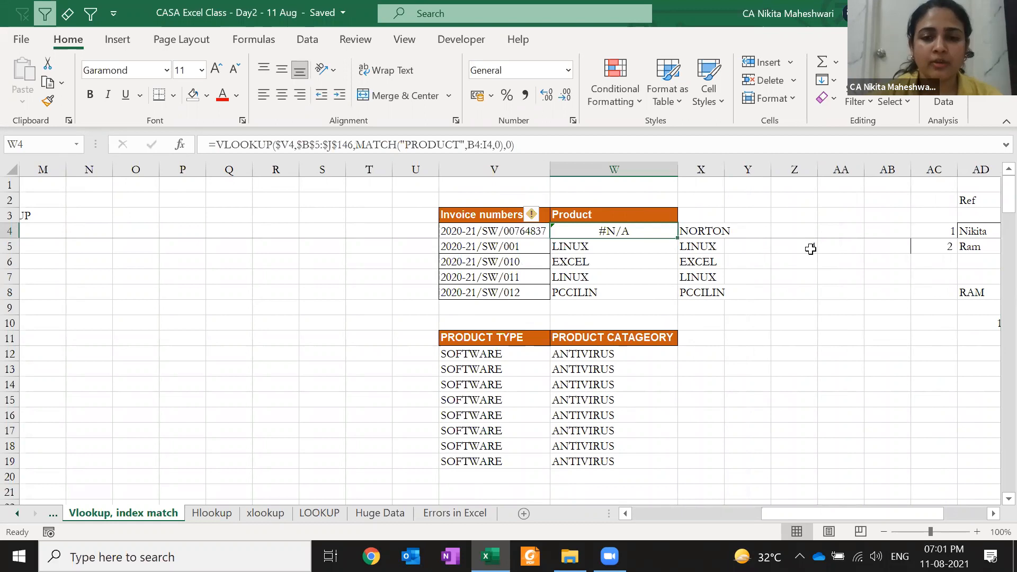
{"action": "key", "text": "Up"}
{"action": "key", "text": "Up"}
{"action": "key", "text": "Up"}
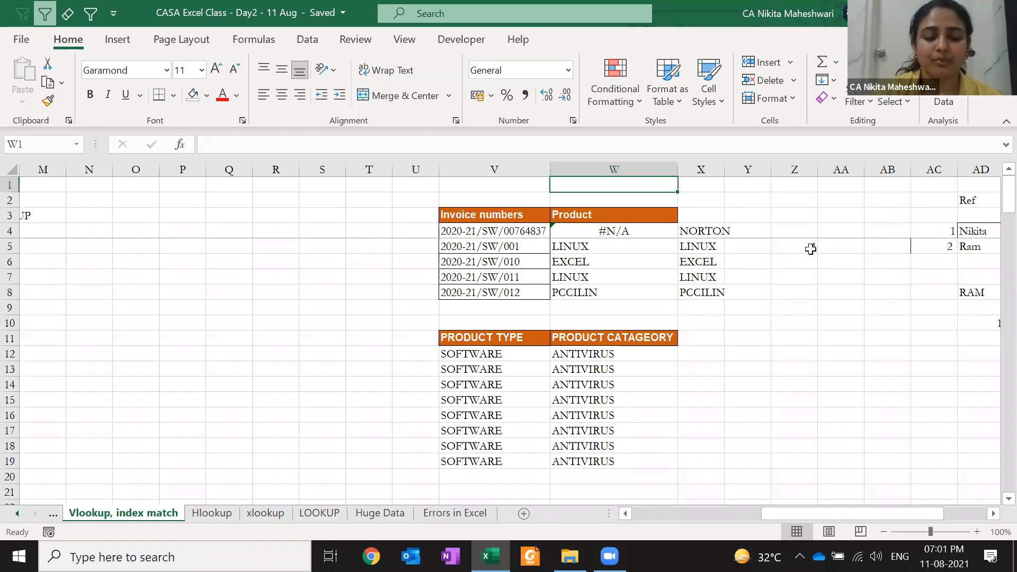
- Abandon a first IF formula in W1 and copy W4's VLOOKUP formula
{"action": "type", "text": "=IF("}
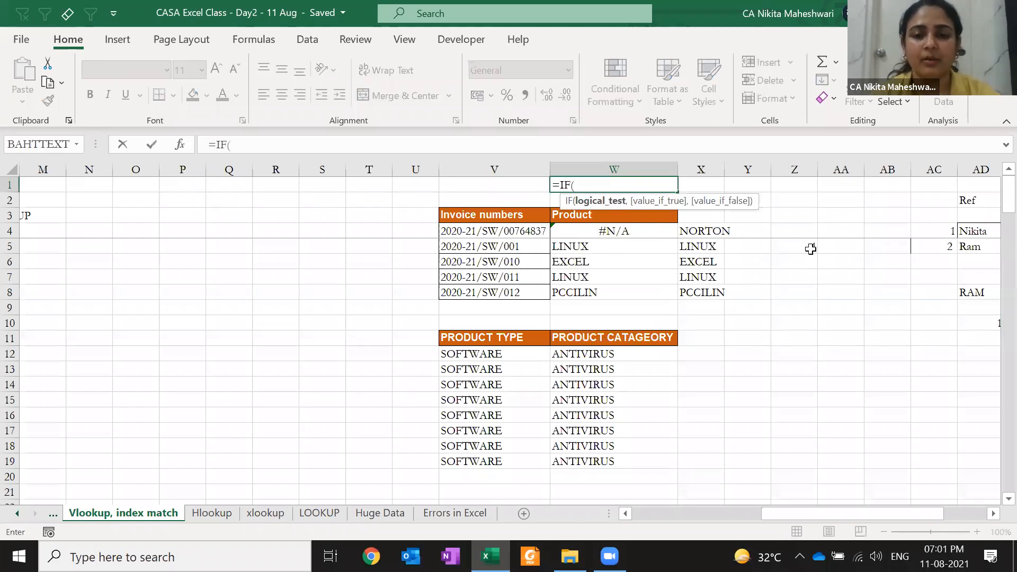
{"action": "key", "text": "BackSpace"}
{"action": "key", "text": "Down"}
{"action": "key", "text": "Tab"}
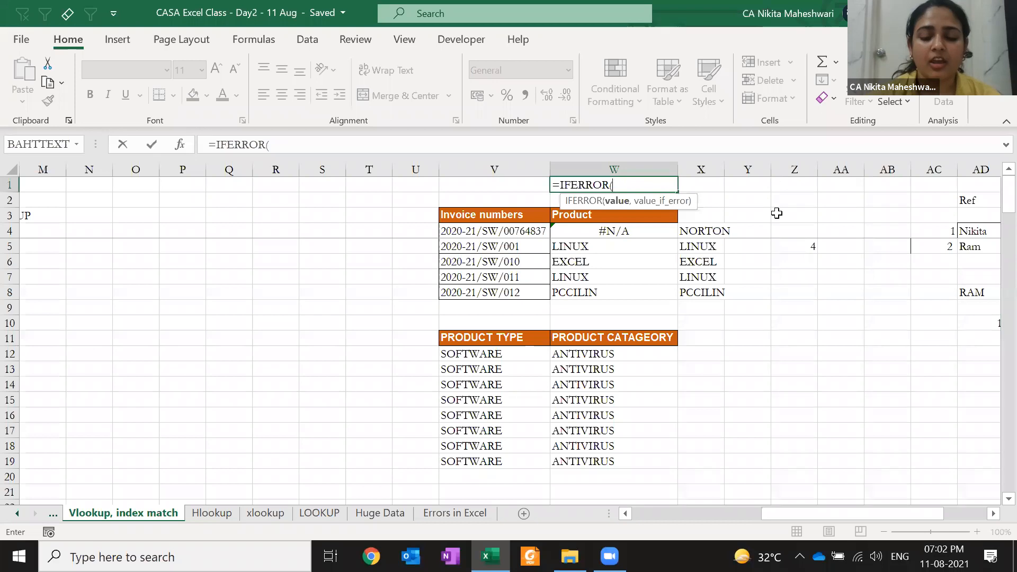
{"action": "key", "text": "Escape"}
{"action": "key", "text": "Down"}
{"action": "key", "text": "Down"}
{"action": "key", "text": "Down"}
{"action": "key", "text": "F2"}
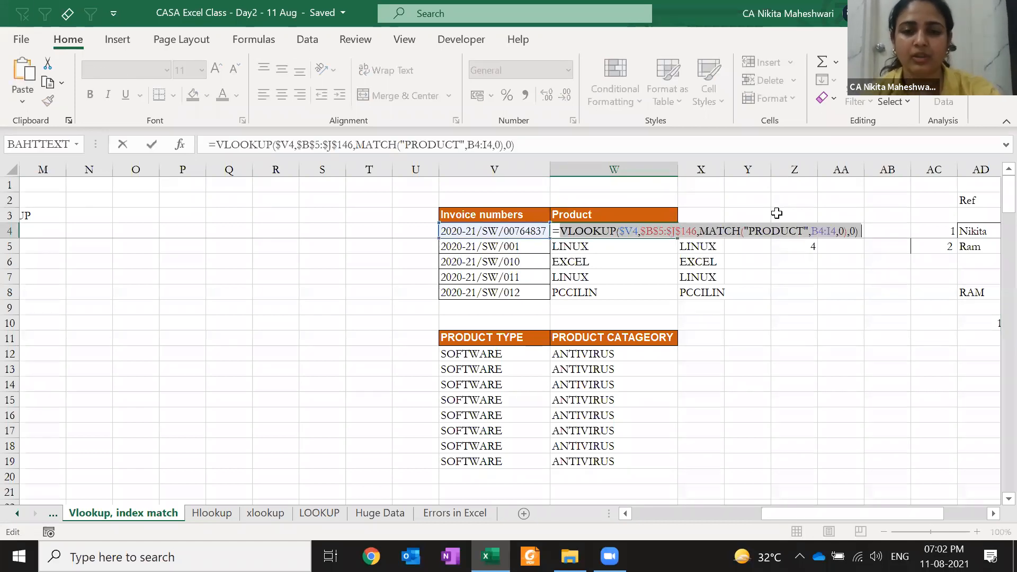
{"action": "key", "text": "Escape"}
{"action": "key", "text": "Up"}
{"action": "key", "text": "Up"}
{"action": "key", "text": "Up"}
{"action": "key", "text": "Down"}
{"action": "key", "text": "Down"}
{"action": "key", "text": "Up"}
{"action": "key", "text": "Up"}
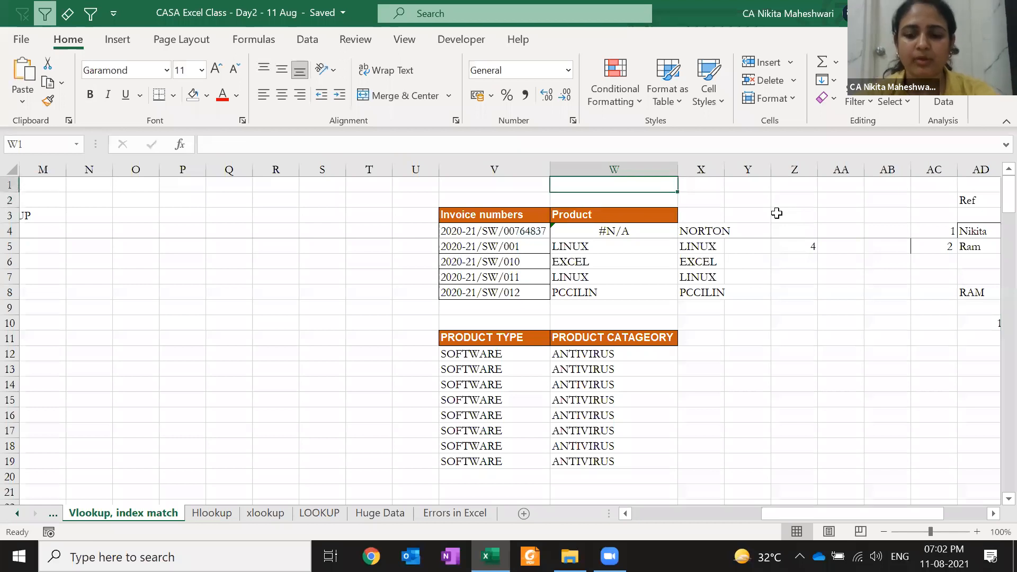
- In W1, wrap the copied VLOOKUP in IFERROR with fallback "DOES NO T EXIST"
{"action": "type", "text": "=IFe"}
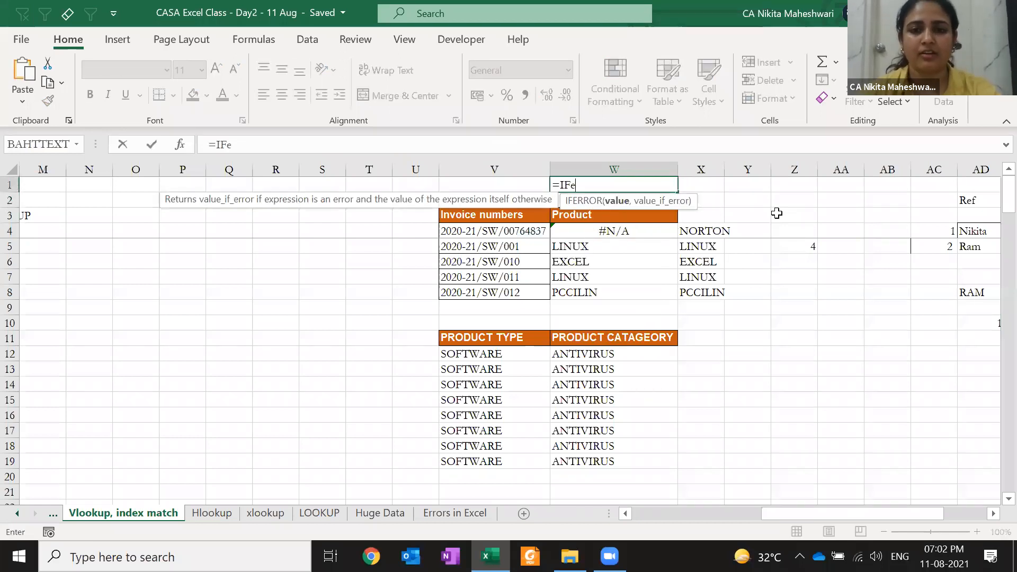
{"action": "key", "text": "Tab"}
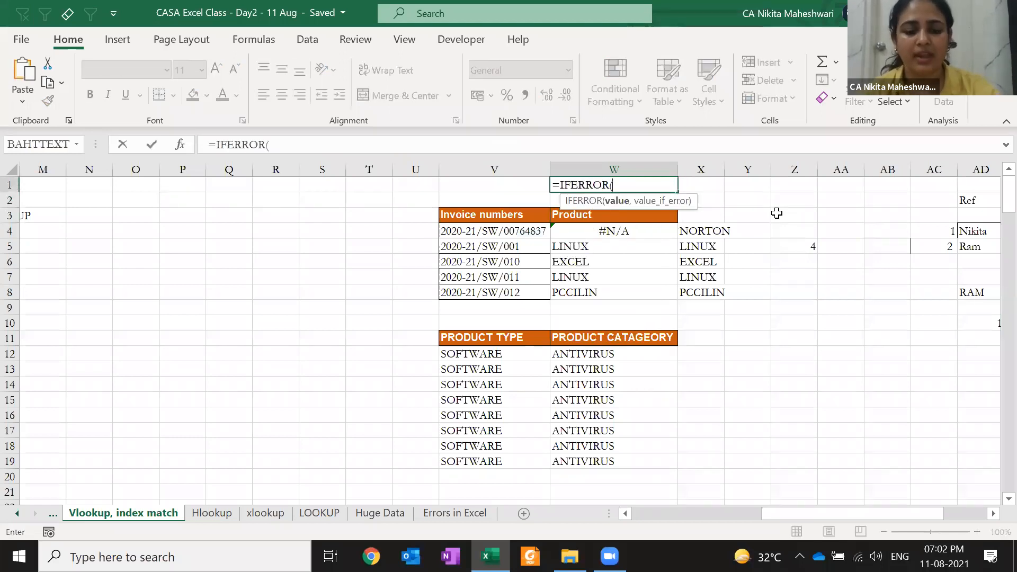
{"action": "type", "text": "VLOOKUP($V4,$B$5:$J$146,MATCH(\"PRODUCT\",B4:I4,0),0)"}
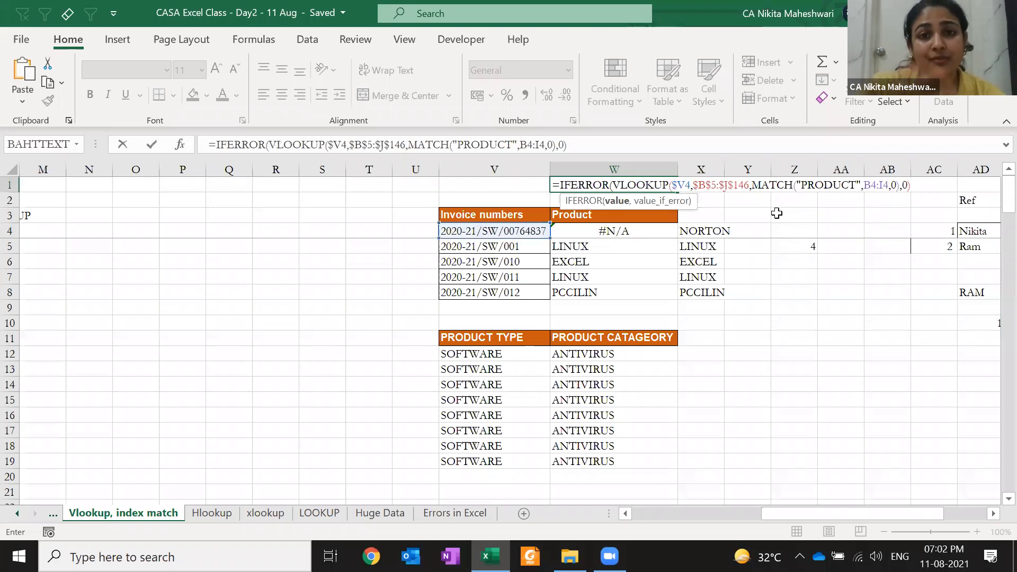
{"action": "type", "text": ","}
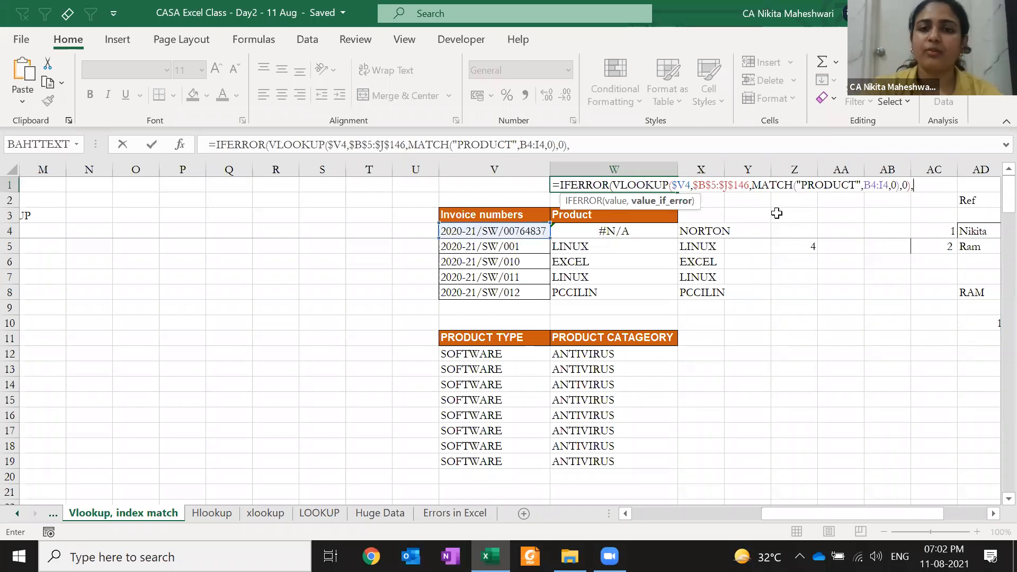
{"action": "type", "text": "\""}
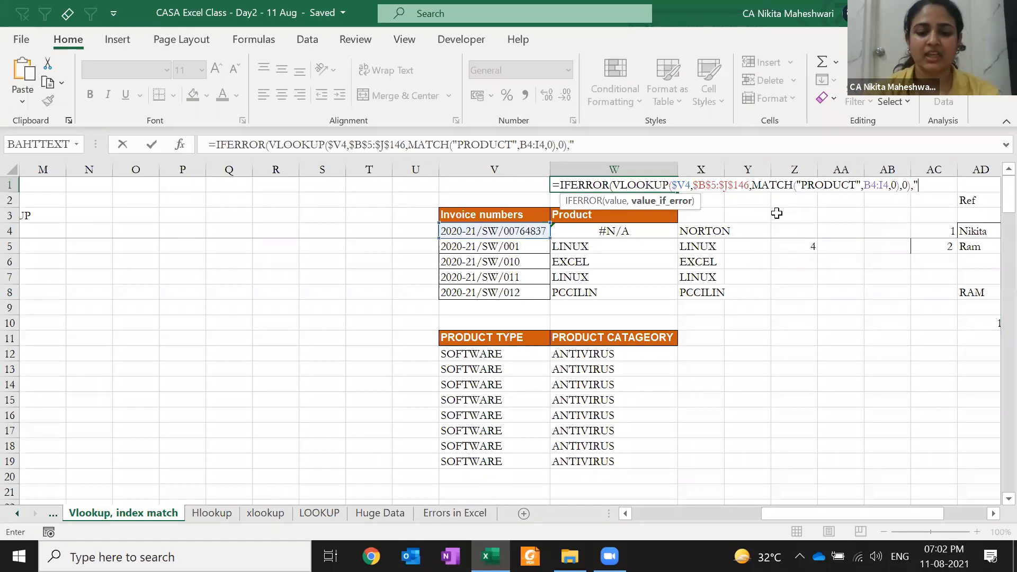
{"action": "type", "text": "DOES NO T E"}
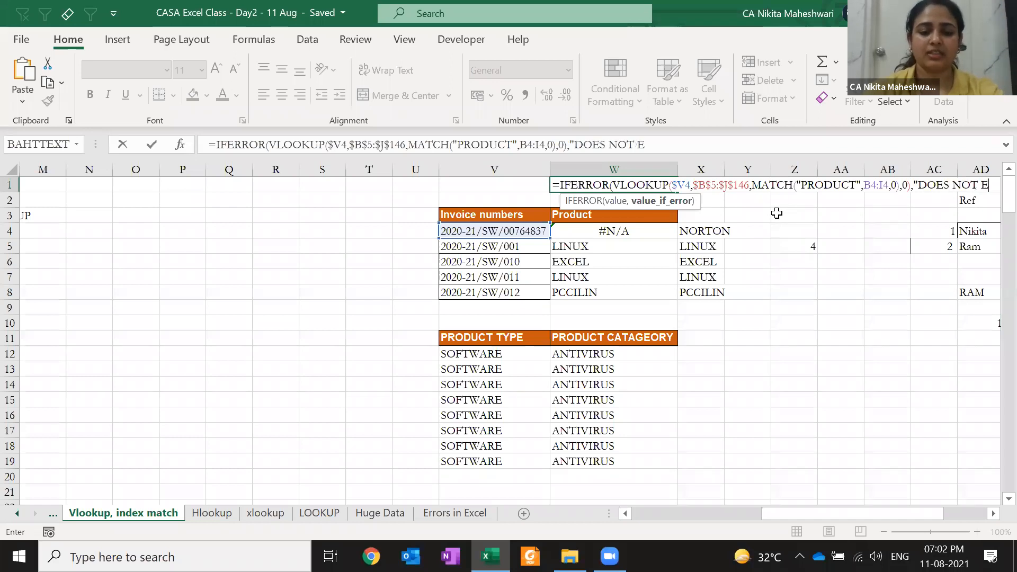
{"action": "type", "text": "XIST\""}
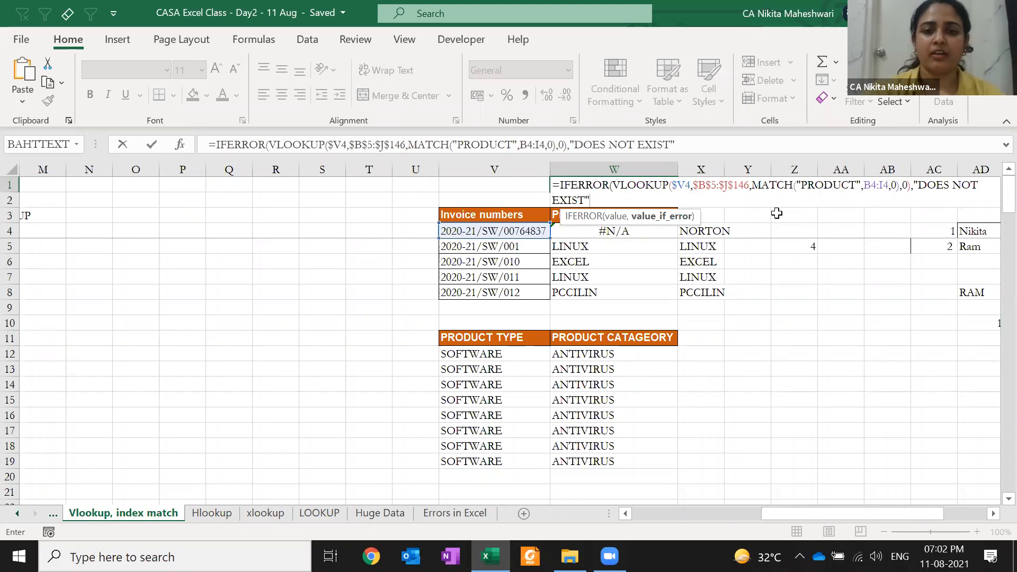
{"action": "type", "text": ")"}
{"action": "key", "text": "ctrl+Return"}
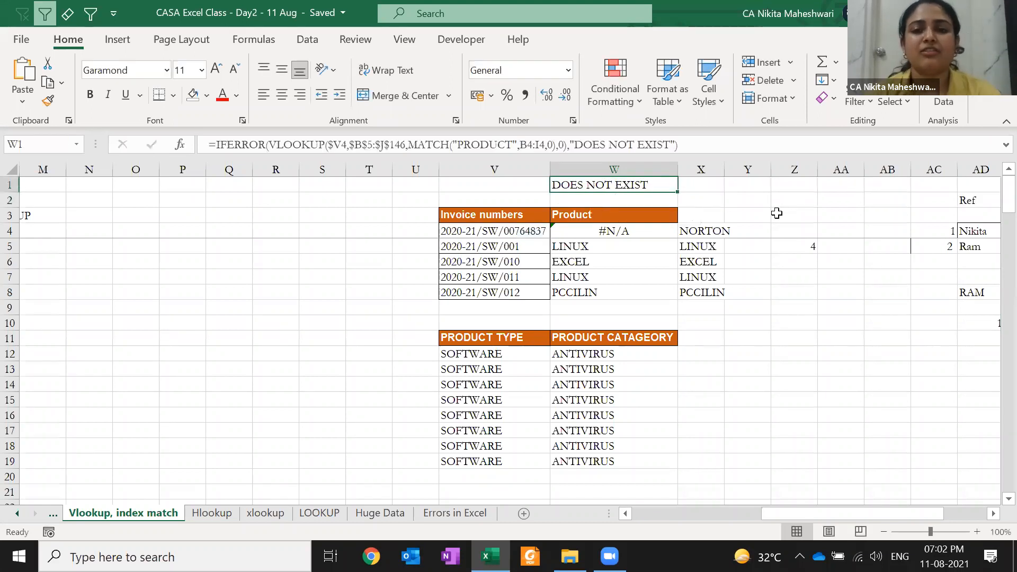
- Change W1's IFERROR fallback message to "Check invoice number"
{"action": "key", "text": "F2"}
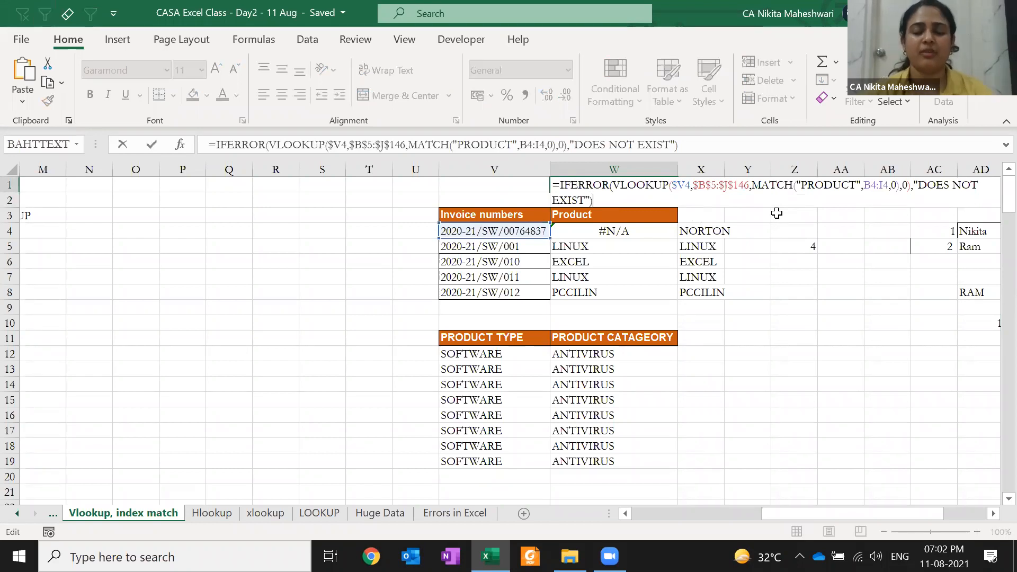
{"action": "key", "text": "Left"}
{"action": "key", "text": "Left"}
{"action": "key", "text": "ctrl+shift+Left"}
{"action": "key", "text": "ctrl+shift+Left"}
{"action": "key", "text": "ctrl+shift+Left"}
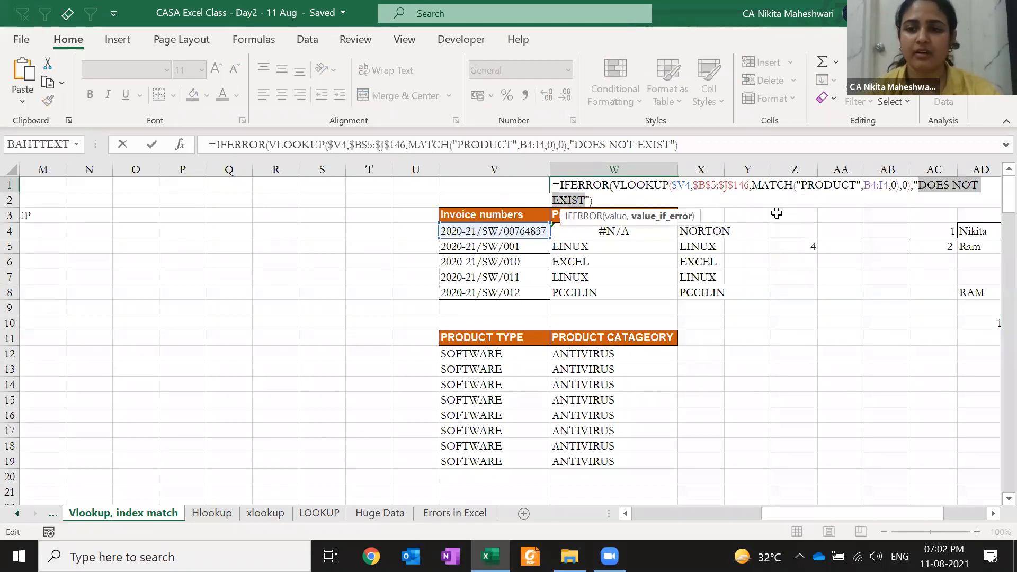
{"action": "type", "text": "Check "}
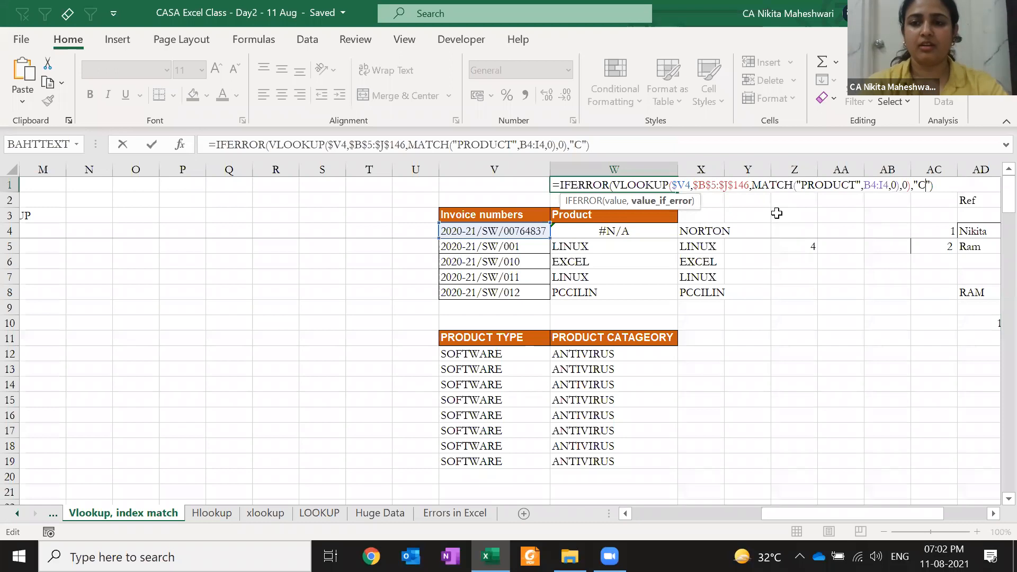
{"action": "type", "text": "invoice number"}
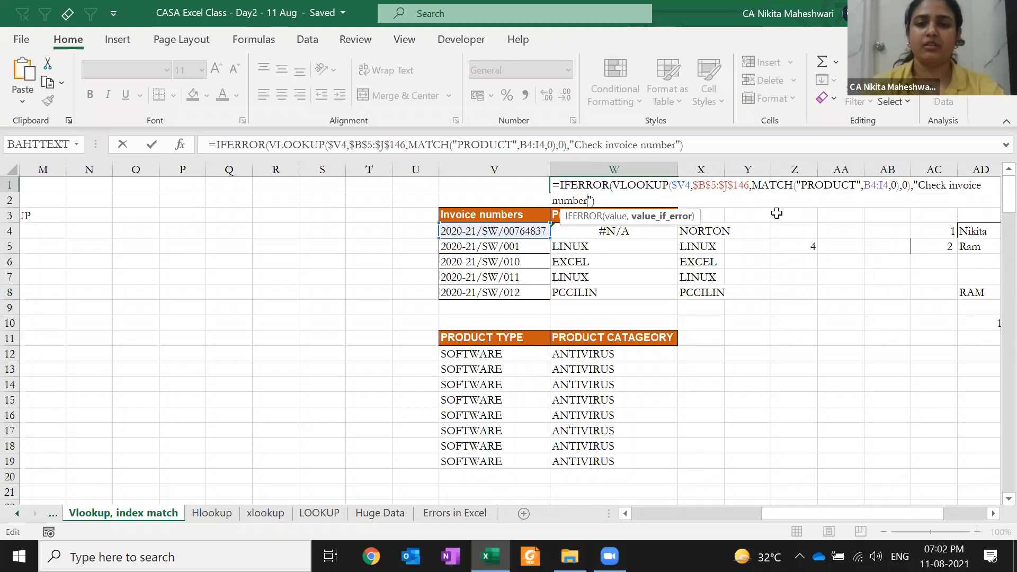
{"action": "key", "text": "ctrl+Return"}
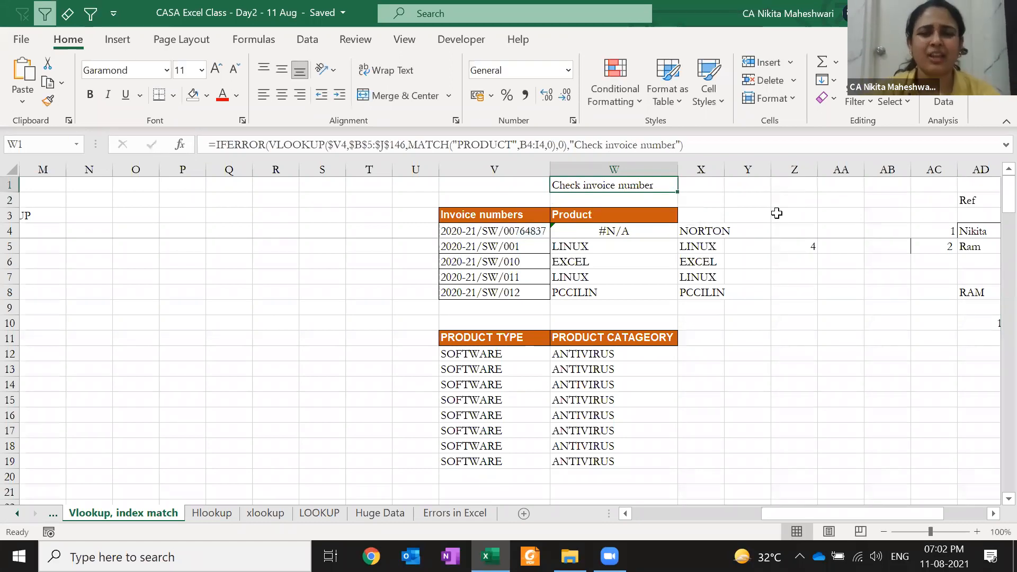
- Change W1's IFERROR fallback to 0, then to 7
{"action": "key", "text": "F2"}
{"action": "key", "text": "shift+Left"}
{"action": "key", "text": "shift+Left"}
{"action": "key", "text": "shift+Left"}
{"action": "key", "text": "shift+Left"}
{"action": "key", "text": "shift+Left"}
{"action": "key", "text": "shift+Left"}
{"action": "key", "text": "shift+Left"}
{"action": "key", "text": "shift+Left"}
{"action": "key", "text": "shift+Left"}
{"action": "key", "text": "shift+Left"}
{"action": "key", "text": "shift+Left"}
{"action": "key", "text": "shift+Left"}
{"action": "key", "text": "shift+Left"}
{"action": "key", "text": "shift+Left"}
{"action": "key", "text": "shift+Left"}
{"action": "key", "text": "shift+Left"}
{"action": "key", "text": "shift+Left"}
{"action": "key", "text": "shift+Left"}
{"action": "key", "text": "shift+Left"}
{"action": "key", "text": "shift+Left"}
{"action": "type", "text": "),0)"}
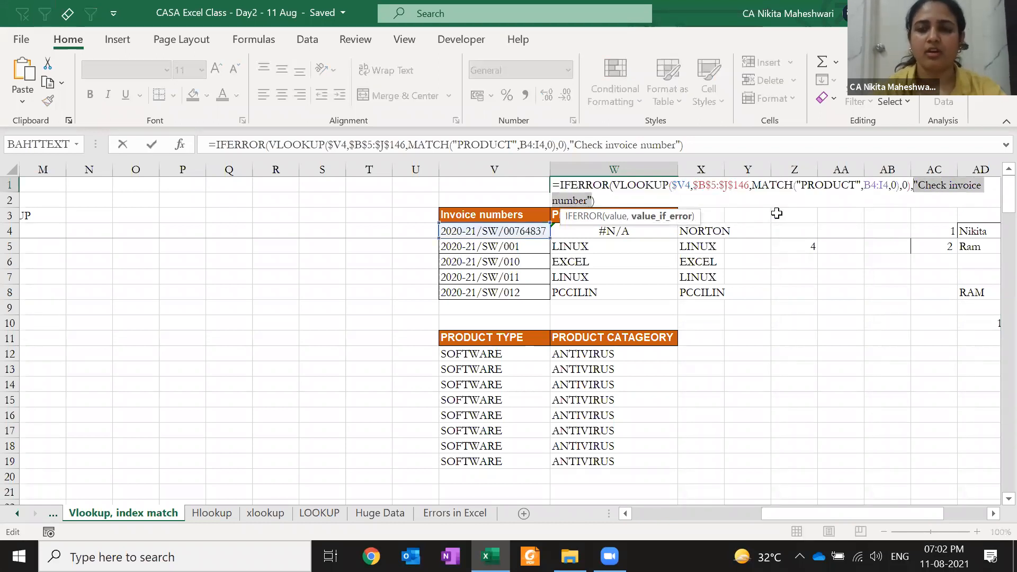
{"action": "key", "text": "ctrl+Return"}
{"action": "key", "text": "F2"}
{"action": "key", "text": "Left"}
{"action": "key", "text": "BackSpace"}
{"action": "type", "text": "7"}
{"action": "key", "text": "ctrl+Return"}
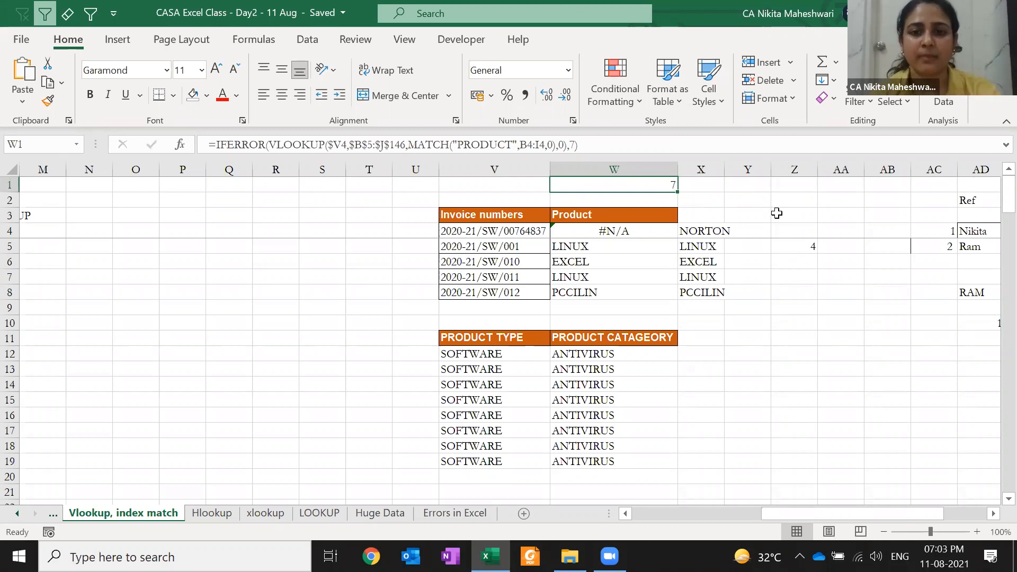
- Clear the trial IFERROR formula from W1
{"action": "key", "text": "Down"}
{"action": "key", "text": "Down"}
{"action": "key", "text": "Up"}
{"action": "key", "text": "Up"}
{"action": "key", "text": "Delete"}
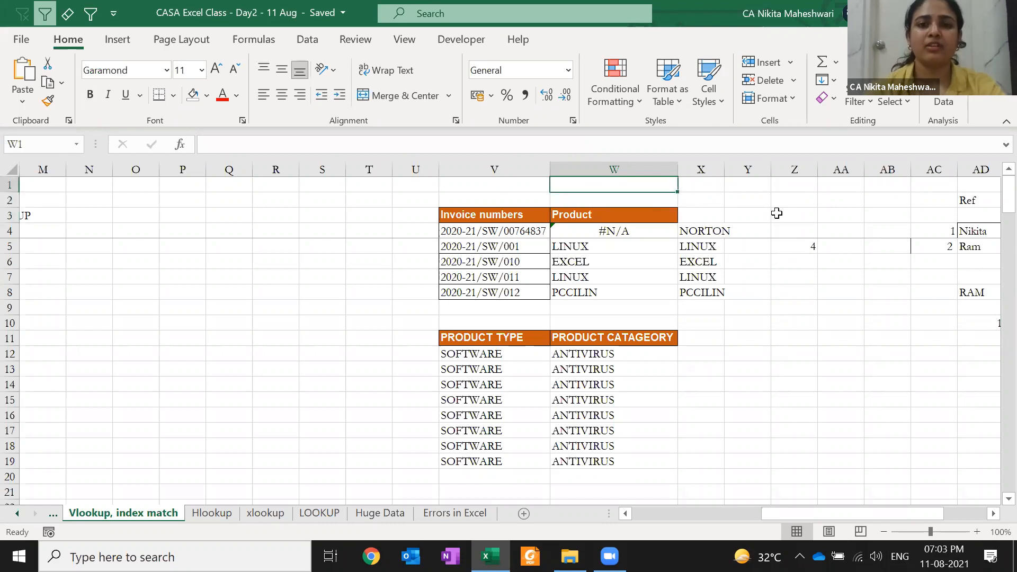
{"action": "key", "text": "Down"}
{"action": "key", "text": "Down"}
{"action": "key", "text": "Down"}
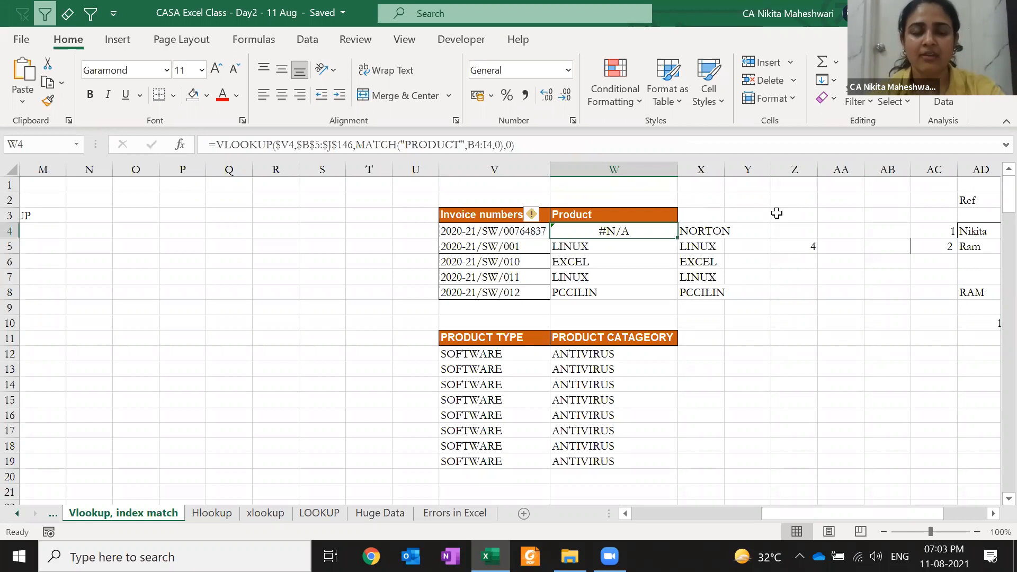
- Wrap W4's VLOOKUP as =IFERROR(…,"check") so it shows check instead of #N/A
{"action": "key", "text": "F2"}
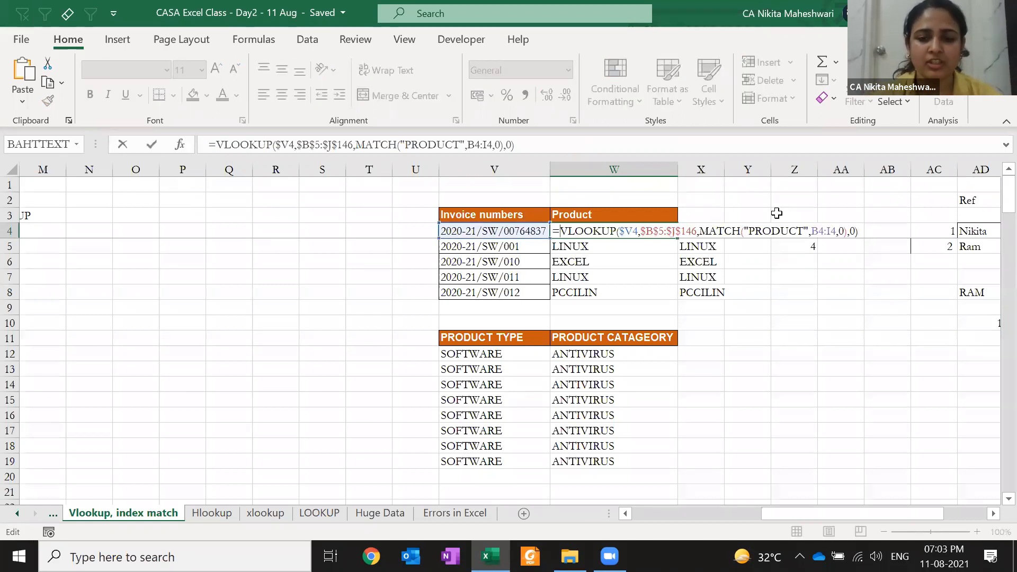
{"action": "key", "text": "Home"}
{"action": "key", "text": "Right"}
{"action": "type", "text": "IFERROR("}
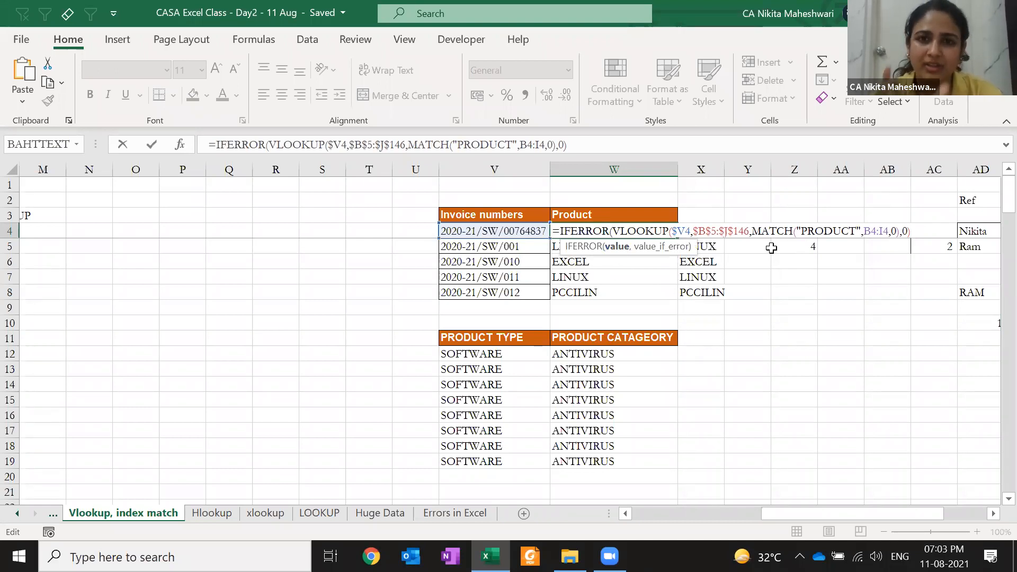
{"action": "type", "text": ","}
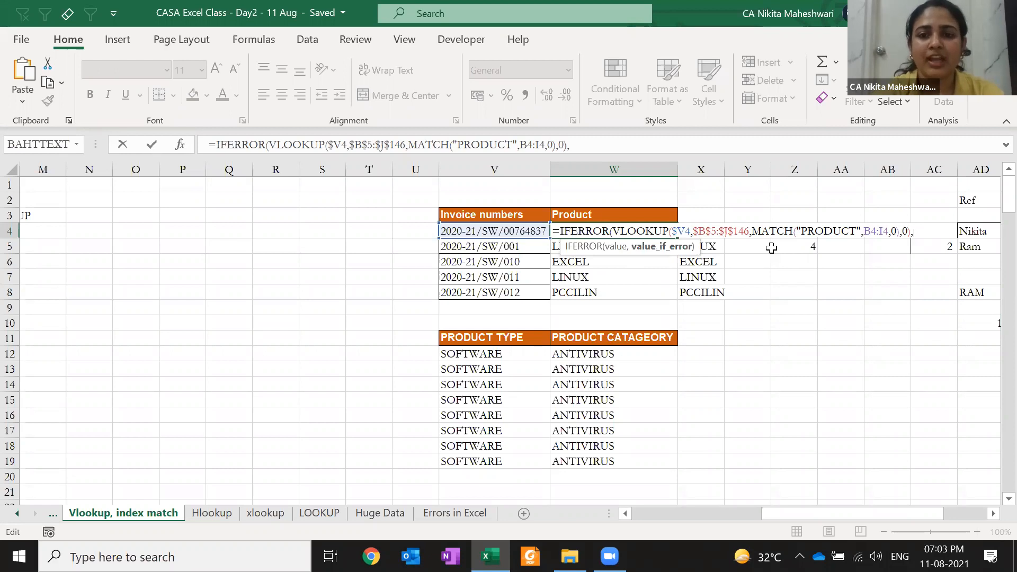
{"action": "type", "text": "0)"}
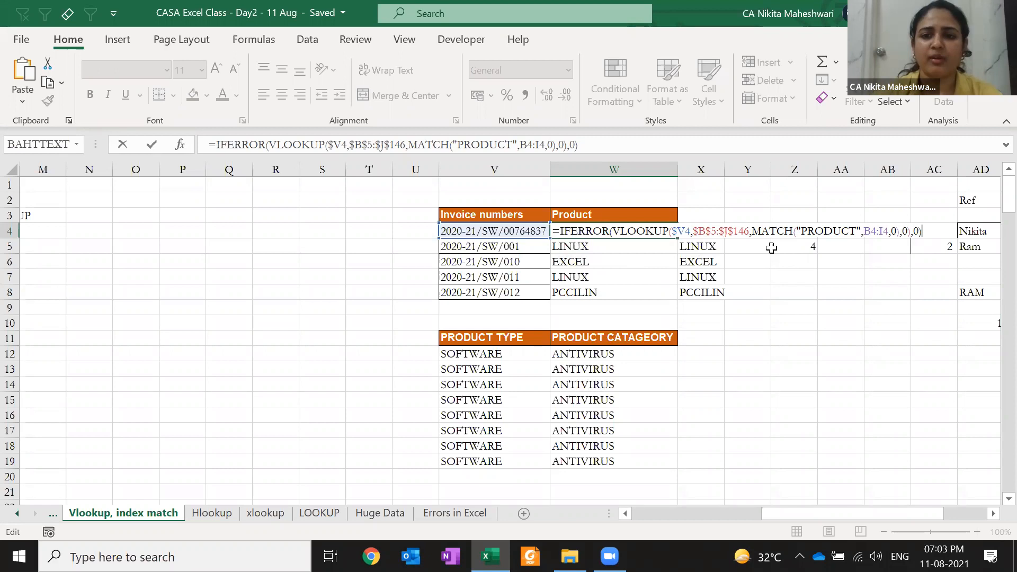
{"action": "key", "text": "BackSpace"}
{"action": "key", "text": "BackSpace"}
{"action": "type", "text": "\""}
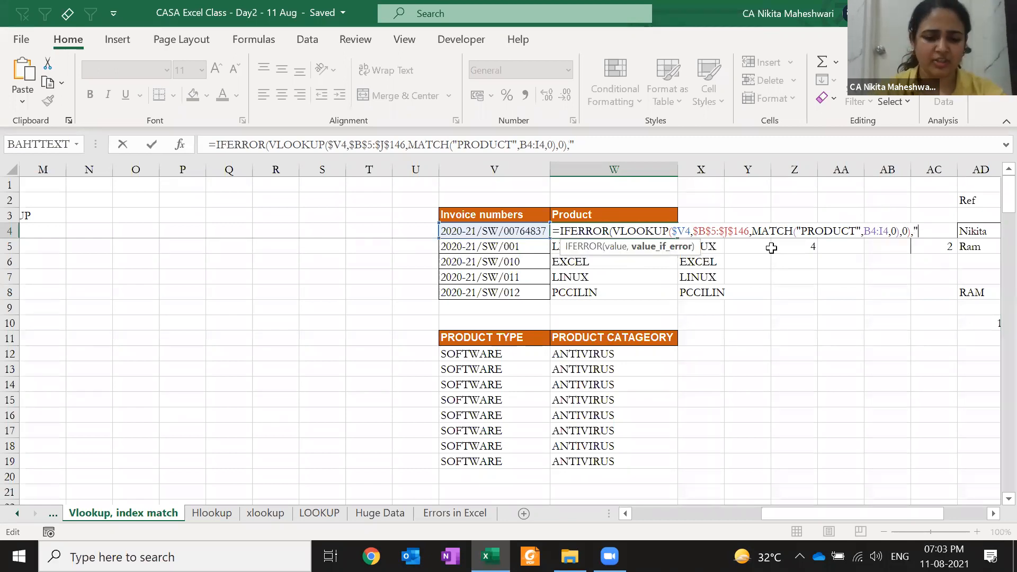
{"action": "type", "text": "c"}
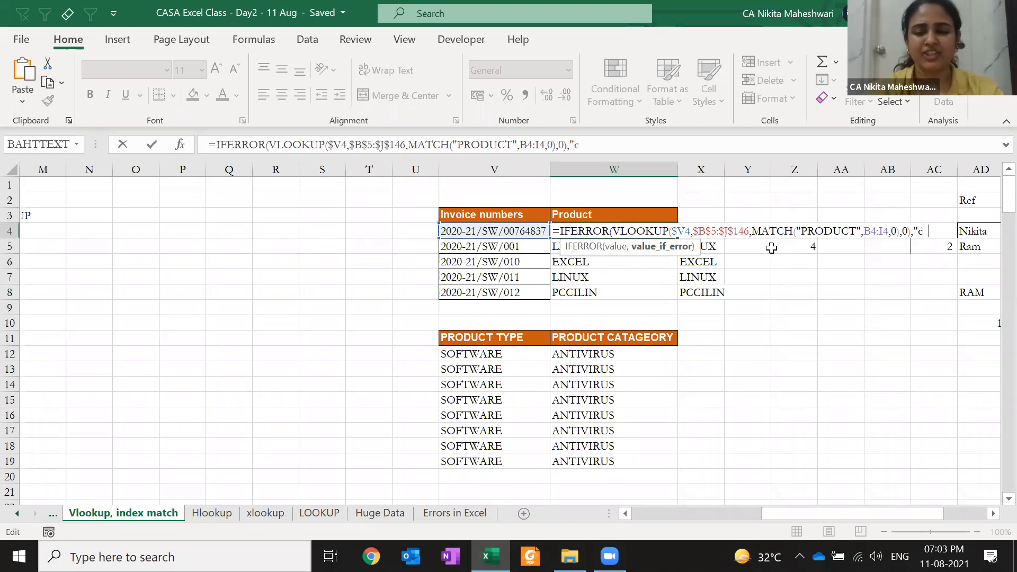
{"action": "type", "text": "heck\")"}
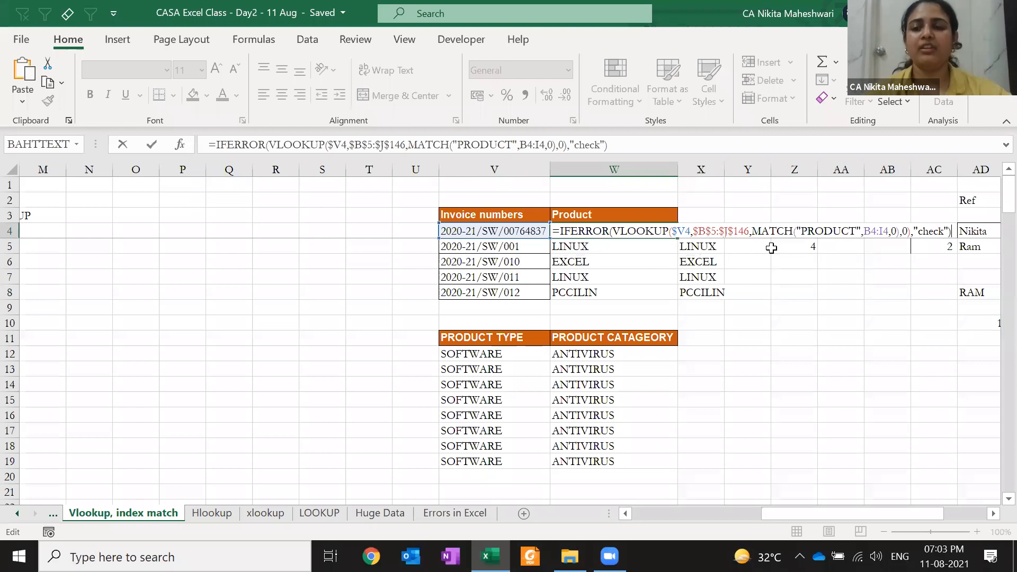
{"action": "left_click", "coordinate": [616, 231]}
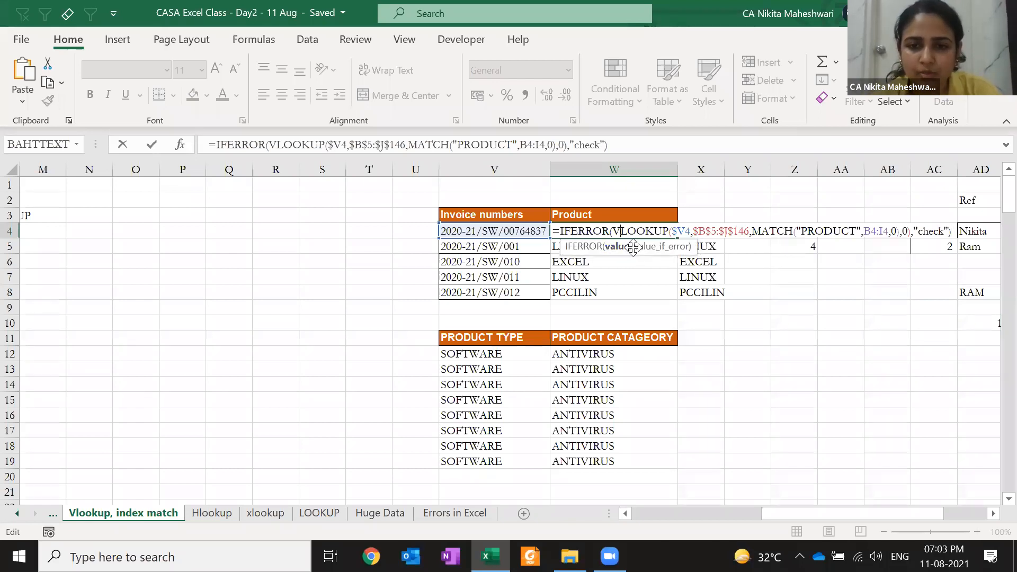
{"action": "left_click", "coordinate": [767, 236]}
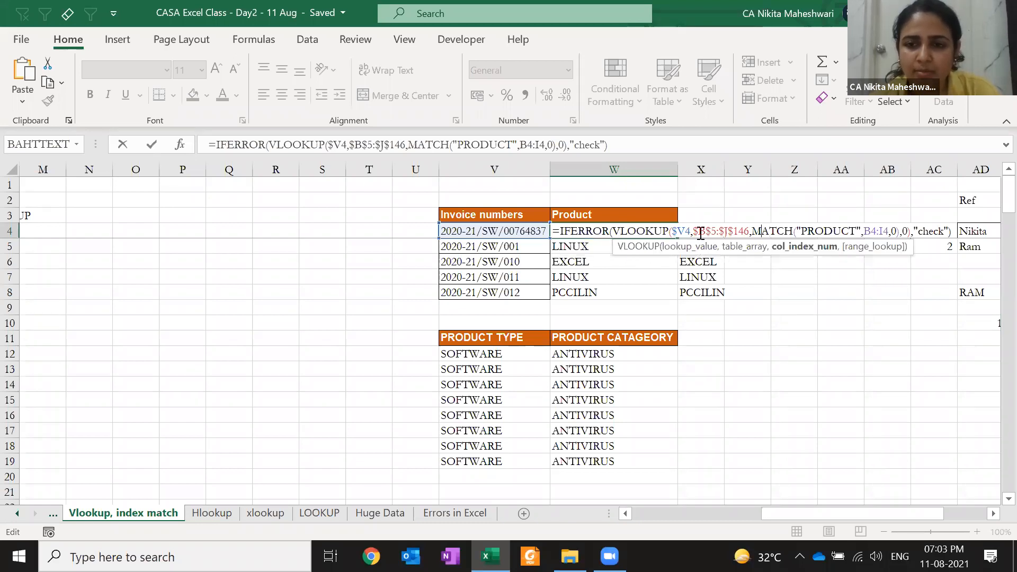
{"action": "left_click", "coordinate": [912, 233]}
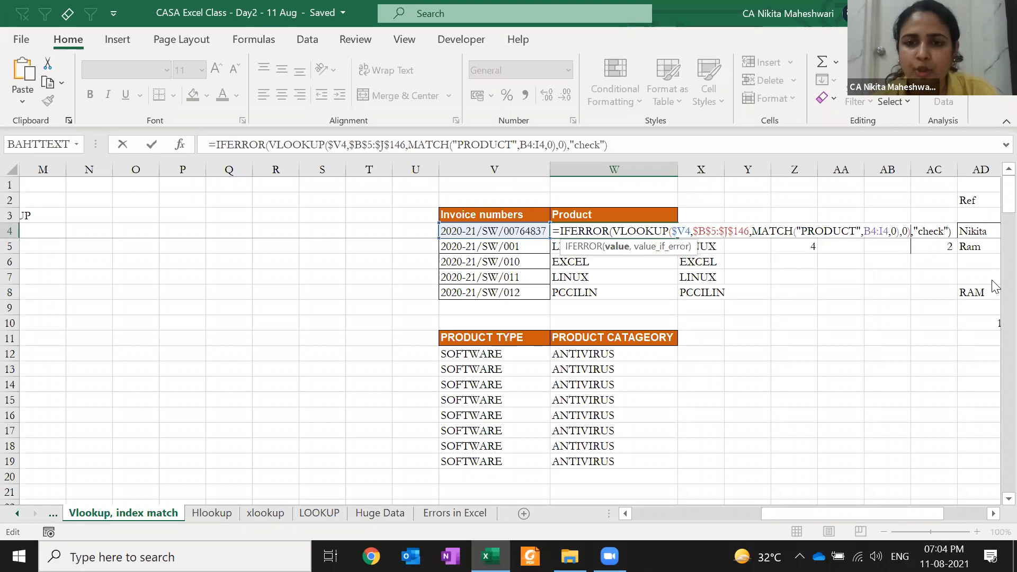
{"action": "key", "text": "Right"}
{"action": "key", "text": "Right"}
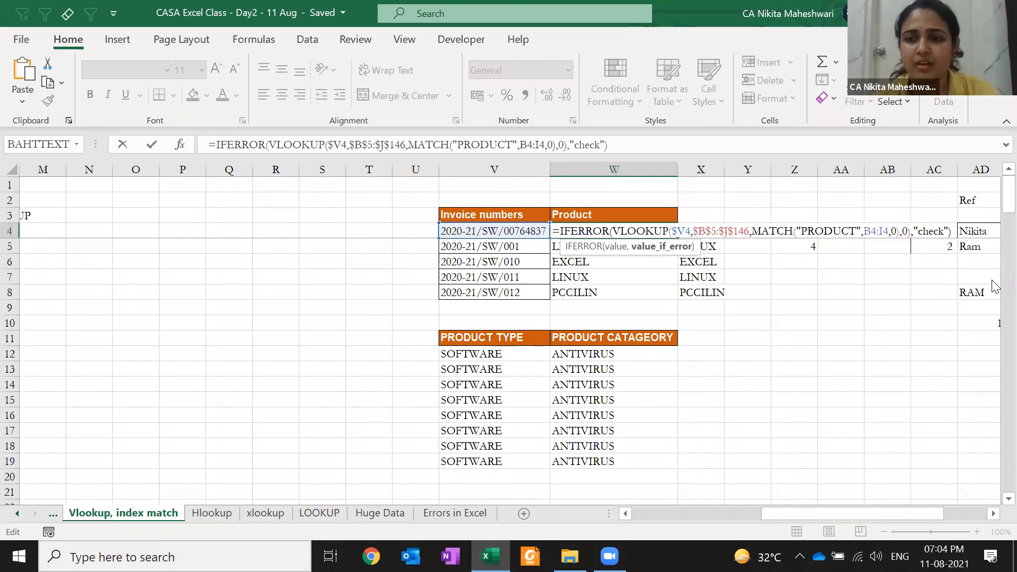
{"action": "key", "text": "Return"}
{"action": "key", "text": "Up"}
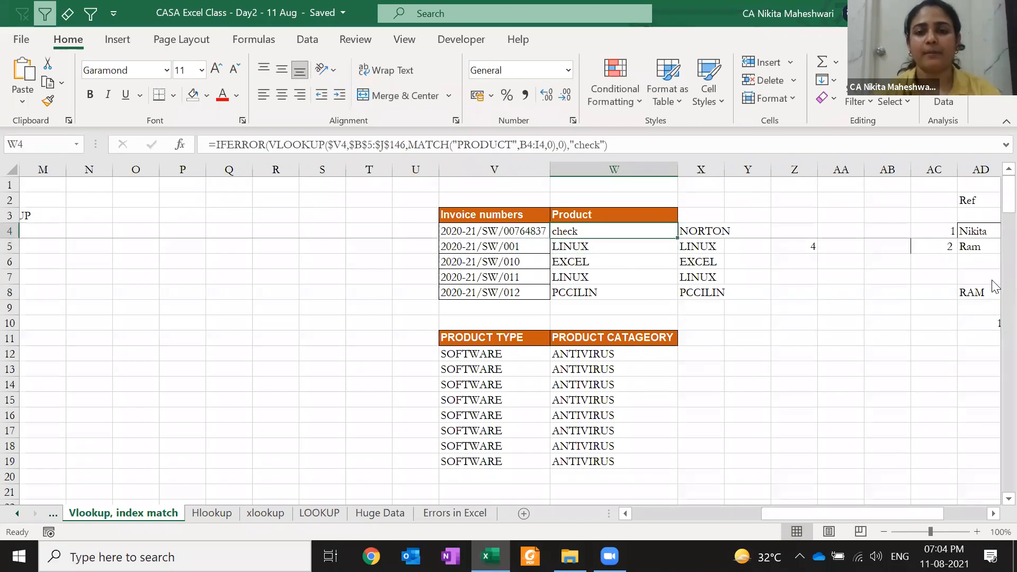
- Copy the W4 product lookup formula down into W5:W8
{"action": "key", "text": "ctrl+c"}
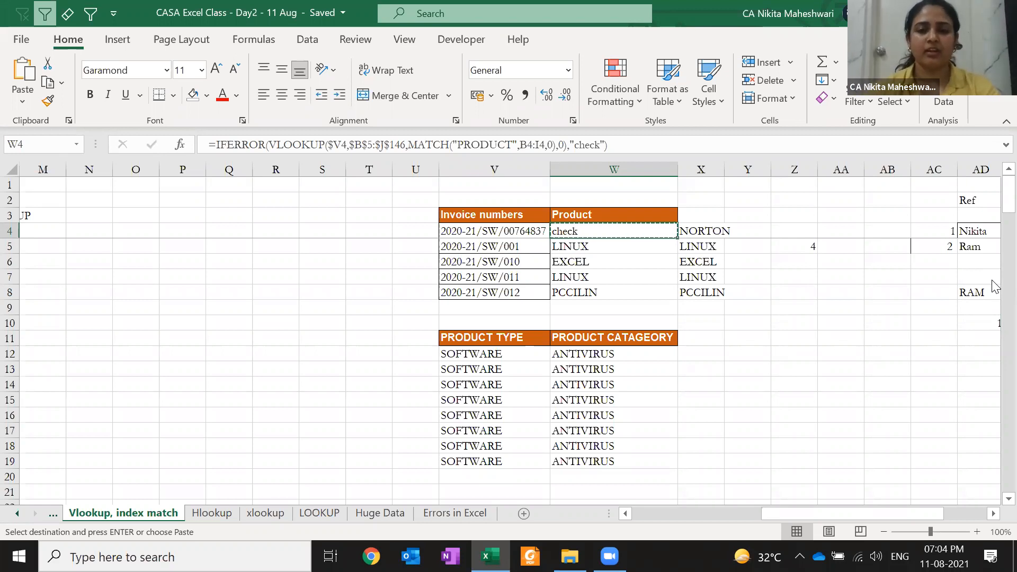
{"action": "key", "text": "Down"}
{"action": "key", "text": "shift+Down"}
{"action": "key", "text": "shift+Down"}
{"action": "key", "text": "shift+Down"}
{"action": "key", "text": "Return"}
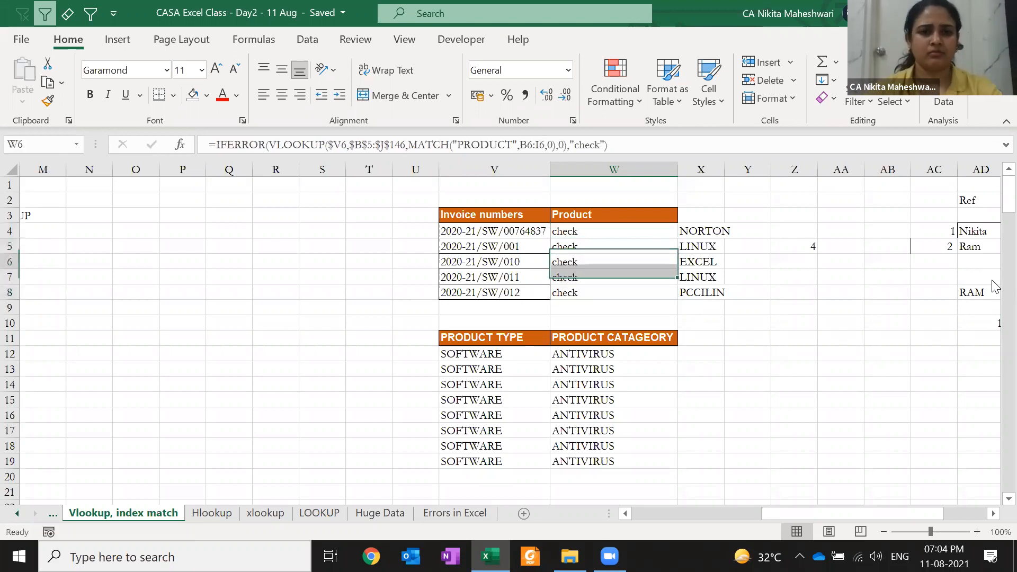
- Inspect the W5 and W4 formulas, then undo the paste and the IFERROR change
{"action": "key", "text": "Up"}
{"action": "key", "text": "F2"}
{"action": "key", "text": "Escape"}
{"action": "key", "text": "Up"}
{"action": "key", "text": "F2"}
{"action": "key", "text": "Escape"}
{"action": "key", "text": "Down"}
{"action": "key", "text": "ctrl+z"}
{"action": "key", "text": "Up"}
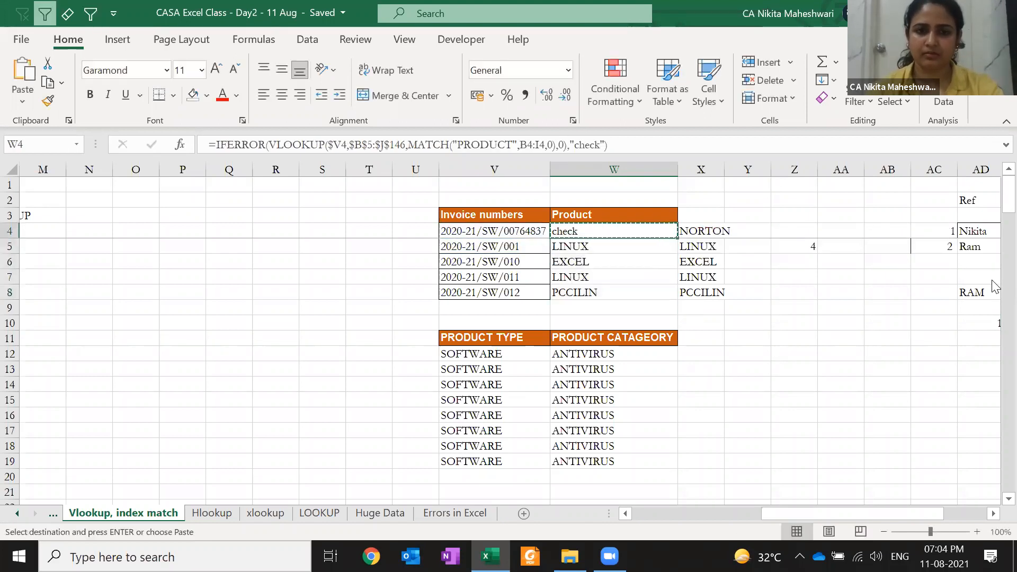
{"action": "key", "text": "ctrl+z"}
- Rewrap W4's lookup formula as IFERROR(...,"check")
{"action": "key", "text": "F2"}
{"action": "key", "text": "Home"}
{"action": "key", "text": "Right"}
{"action": "type", "text": "IFERROR("}
{"action": "key", "text": "End"}
{"action": "type", "text": ","}
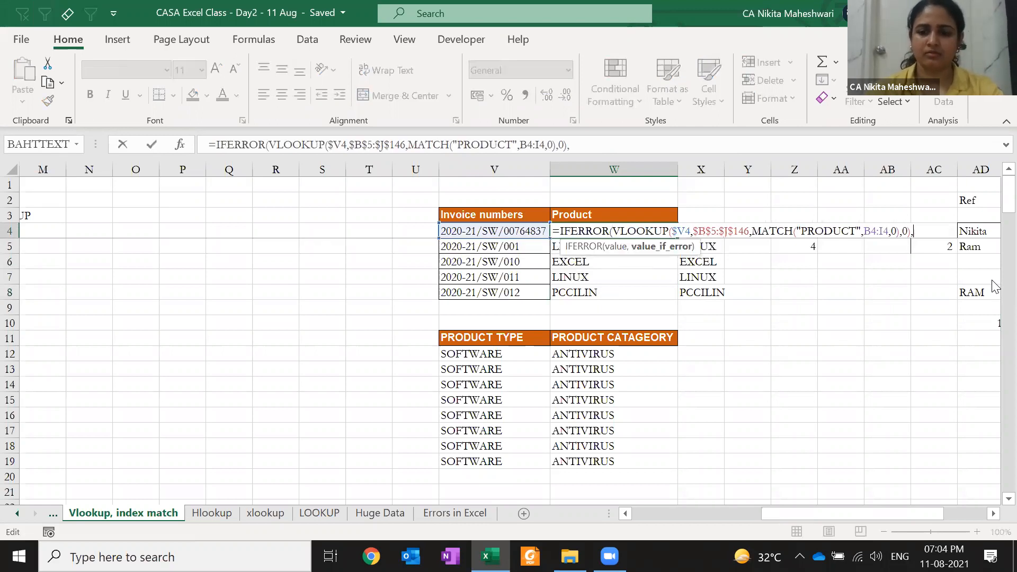
{"action": "type", "text": "\"check"}
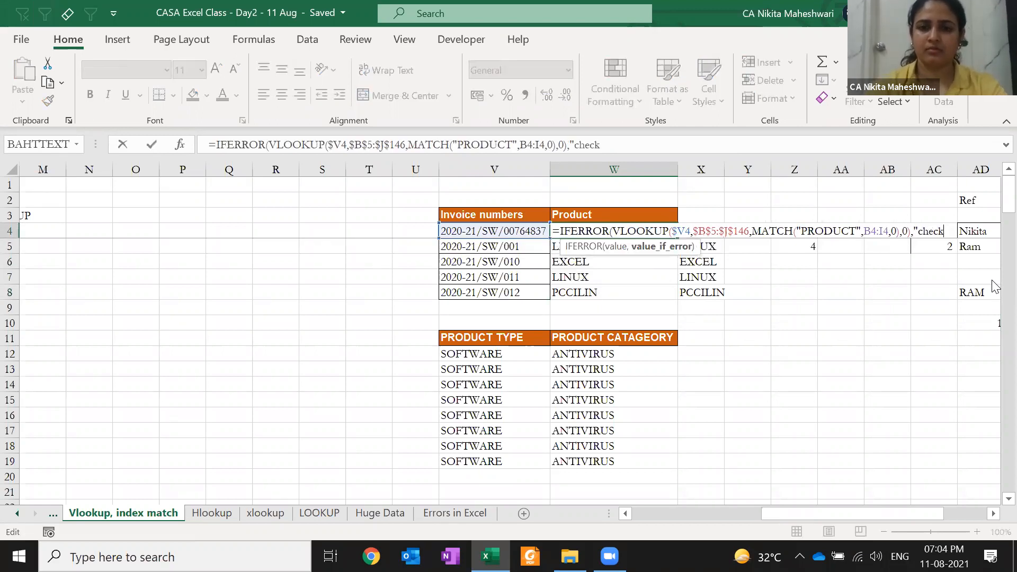
{"action": "type", "text": "\")"}
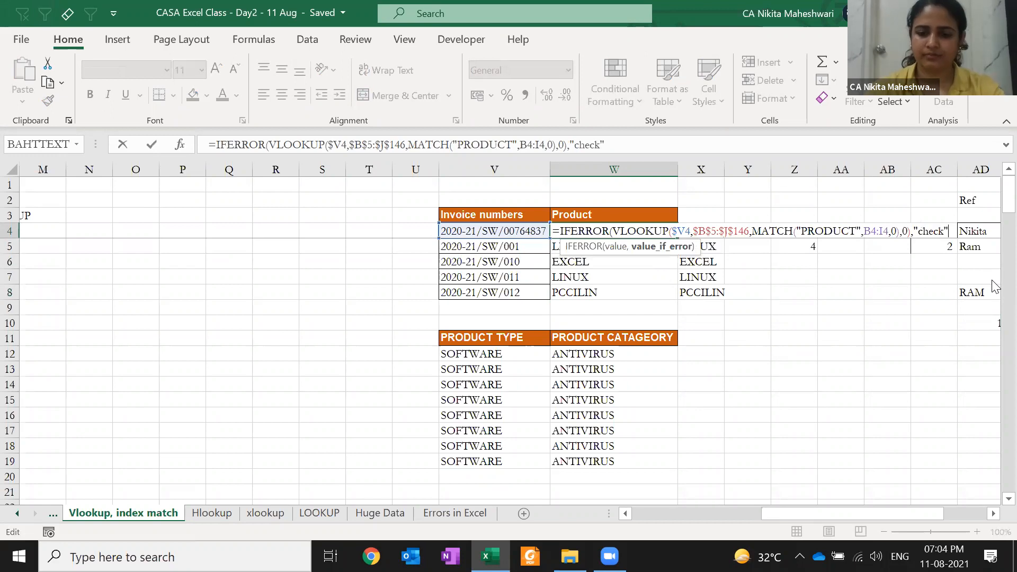
{"action": "key", "text": "Return"}
- Paste W4's formula into W5 and check its references
{"action": "key", "text": "Up"}
{"action": "key", "text": "ctrl+c"}
{"action": "key", "text": "Down"}
{"action": "key", "text": "Return"}
{"action": "key", "text": "F2"}
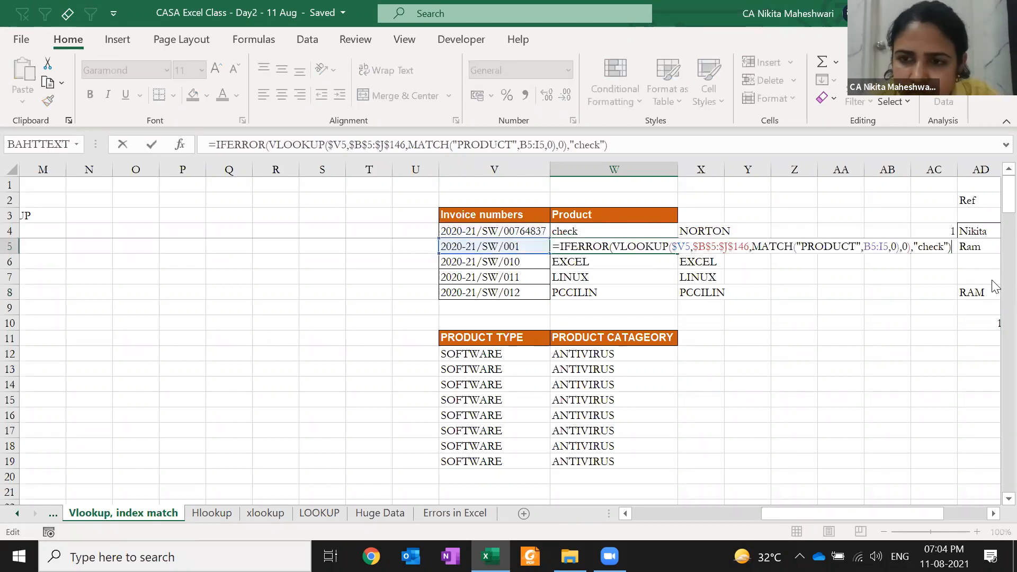
{"action": "key", "text": "Escape"}
- Make the MATCH header range in W4's formula absolute with F4
{"action": "key", "text": "Up"}
{"action": "key", "text": "F2"}
{"action": "key", "text": "Left"}
{"action": "key", "text": "Left"}
{"action": "key", "text": "Left"}
{"action": "key", "text": "Left"}
{"action": "key", "text": "Left"}
{"action": "key", "text": "Left"}
{"action": "key", "text": "Left"}
{"action": "key", "text": "Left"}
{"action": "key", "text": "Left"}
{"action": "key", "text": "Left"}
{"action": "key", "text": "Left"}
{"action": "key", "text": "Left"}
{"action": "key", "text": "Left"}
{"action": "key", "text": "Left"}
{"action": "key", "text": "Left"}
{"action": "key", "text": "Left"}
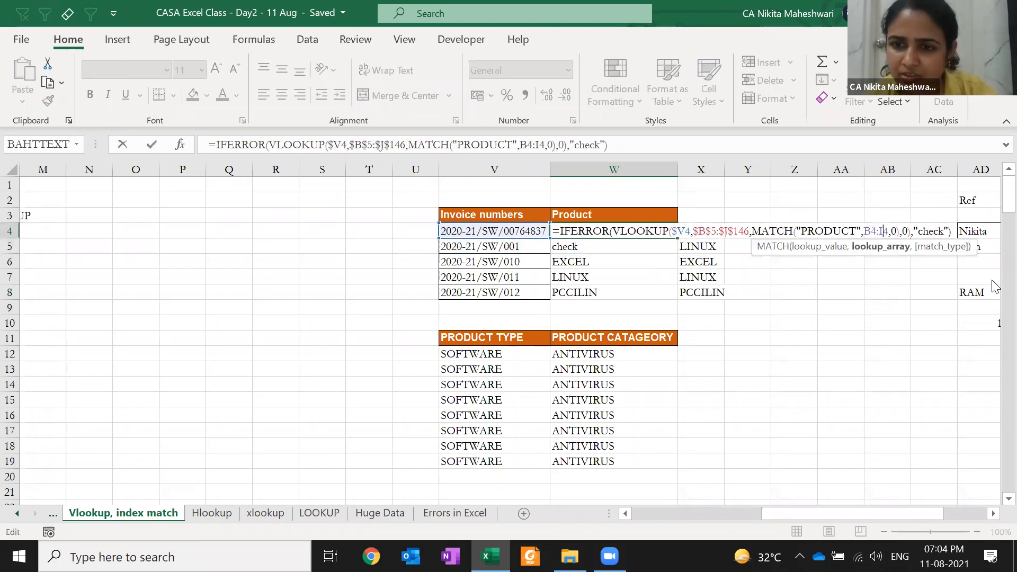
{"action": "key", "text": "F4"}
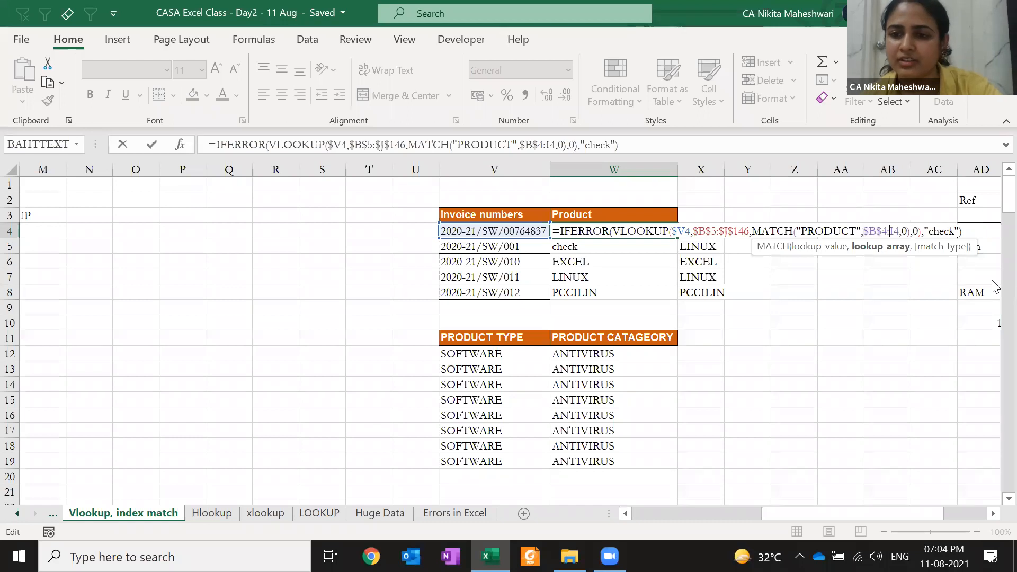
{"action": "key", "text": "ctrl+Return"}
- Copy W4 down to W5:W8, then undo the paste and the absolute-reference change
{"action": "key", "text": "ctrl+c"}
{"action": "key", "text": "Down"}
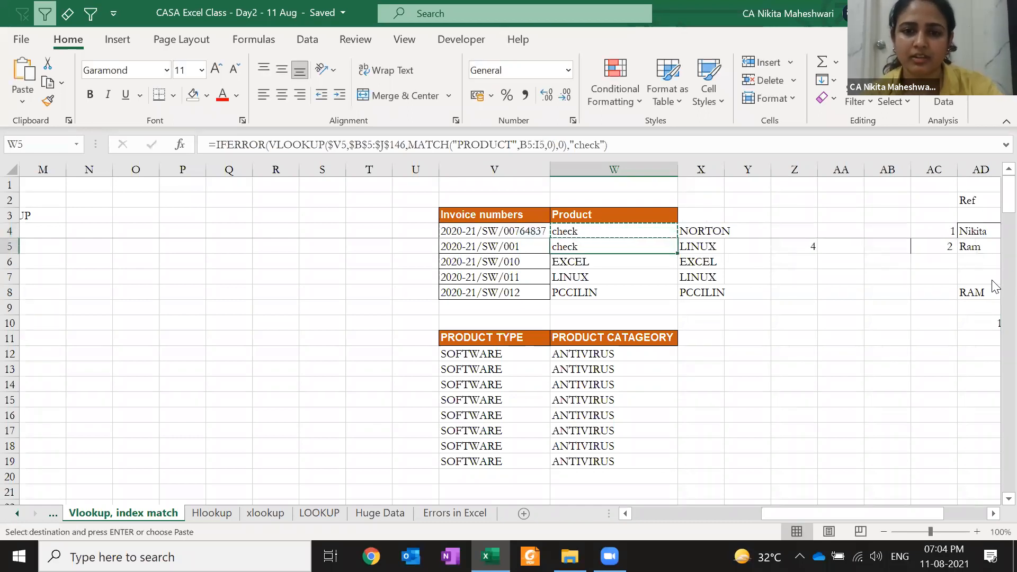
{"action": "key", "text": "shift+Down"}
{"action": "key", "text": "shift+Down"}
{"action": "key", "text": "shift+Down"}
{"action": "key", "text": "Return"}
{"action": "key", "text": "Up"}
{"action": "key", "text": "Down"}
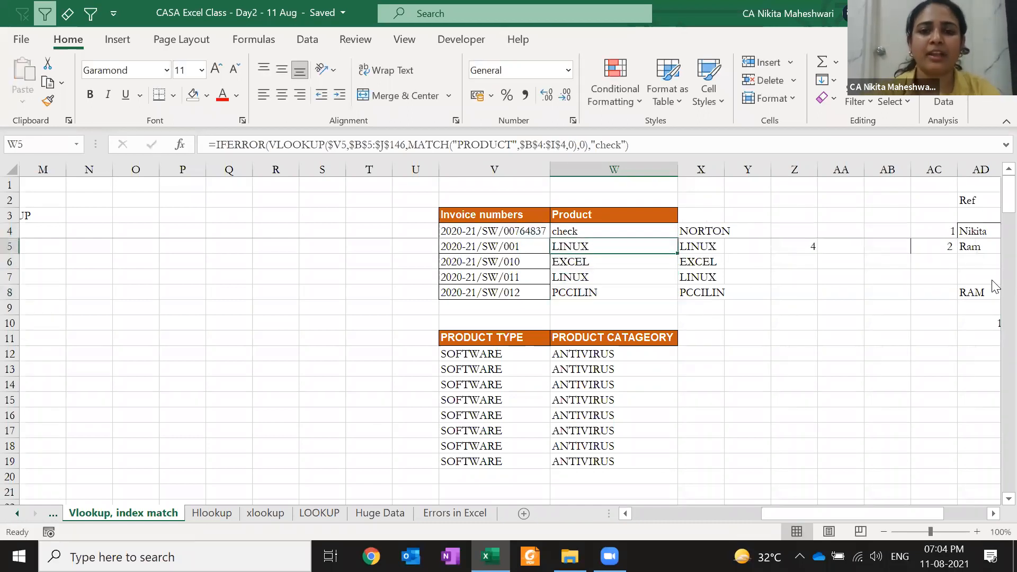
{"action": "key", "text": "Up"}
{"action": "key", "text": "ctrl+z"}
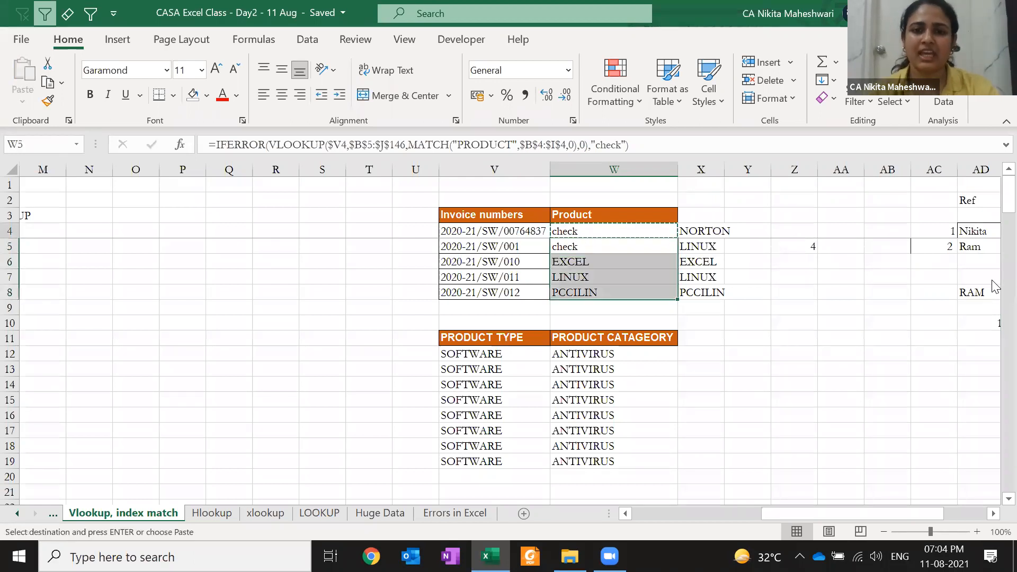
{"action": "key", "text": "Escape"}
{"action": "key", "text": "Up"}
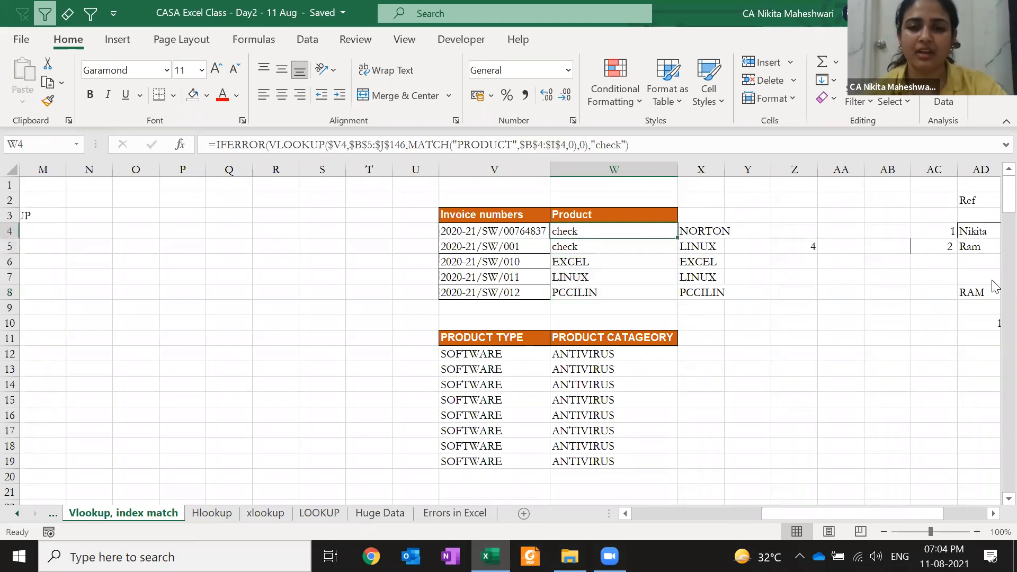
{"action": "key", "text": "ctrl+z"}
- Lock both B4 and I4 in W4's MATCH range as absolute references
{"action": "key", "text": "F2"}
{"action": "left_click", "coordinate": [871, 232]}
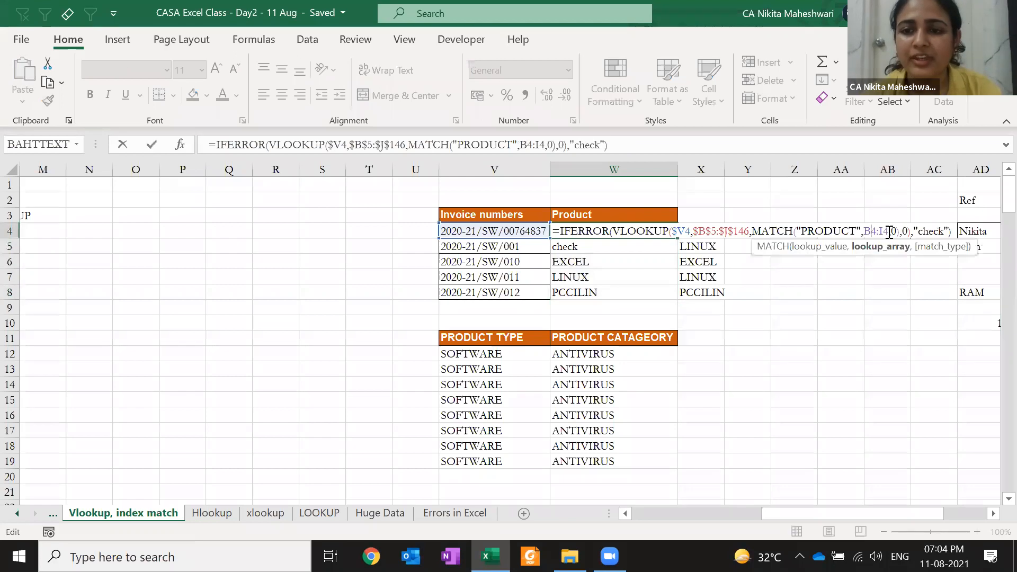
{"action": "left_click", "coordinate": [891, 232]}
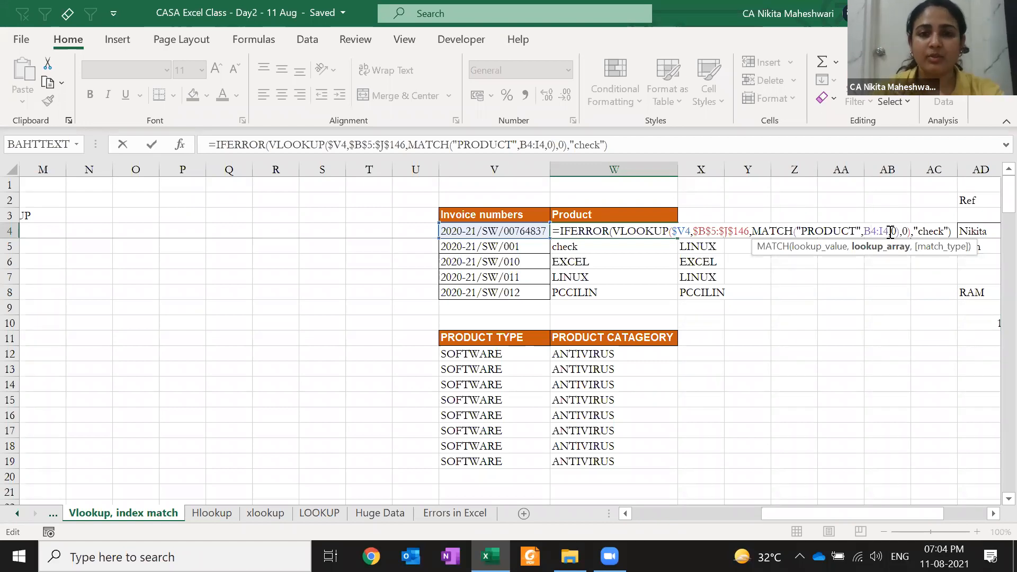
{"action": "key", "text": "F4"}
{"action": "left_click", "coordinate": [890, 231]}
{"action": "key", "text": "F4"}
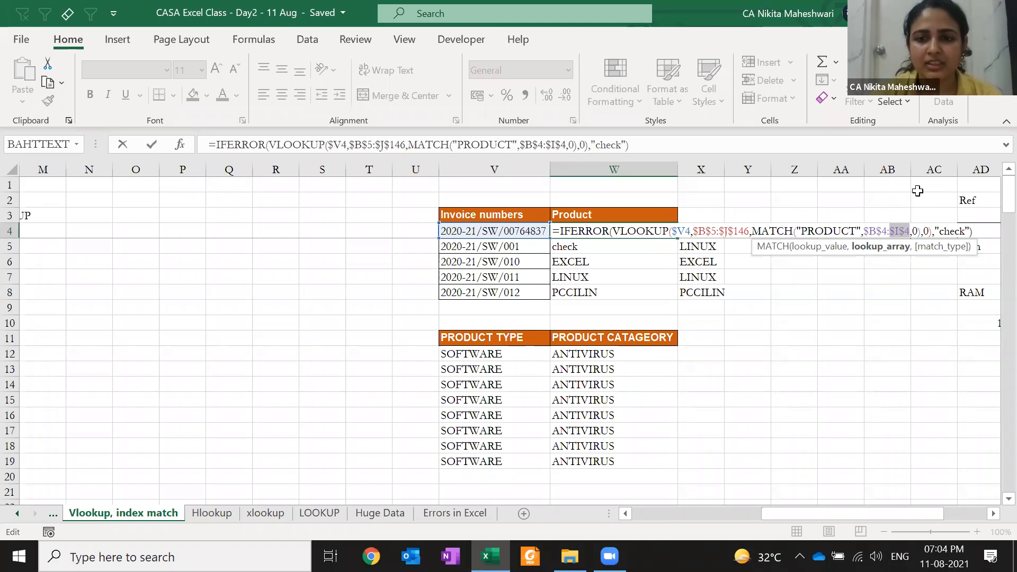
{"action": "key", "text": "Return"}
- Copy W4's corrected formula into W5:W8 to show LINUX, EXCEL, LINUX, PCCILIN
{"action": "key", "text": "Up"}
{"action": "key", "text": "ctrl+c"}
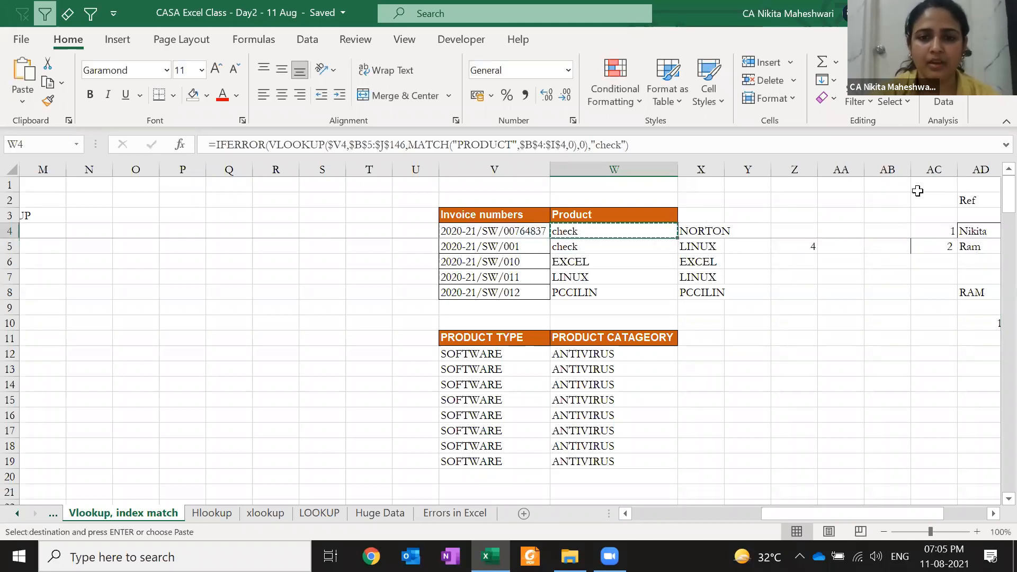
{"action": "key", "text": "shift+Down"}
{"action": "key", "text": "shift+Down"}
{"action": "key", "text": "shift+Down"}
{"action": "key", "text": "shift+Down"}
{"action": "key", "text": "Return"}
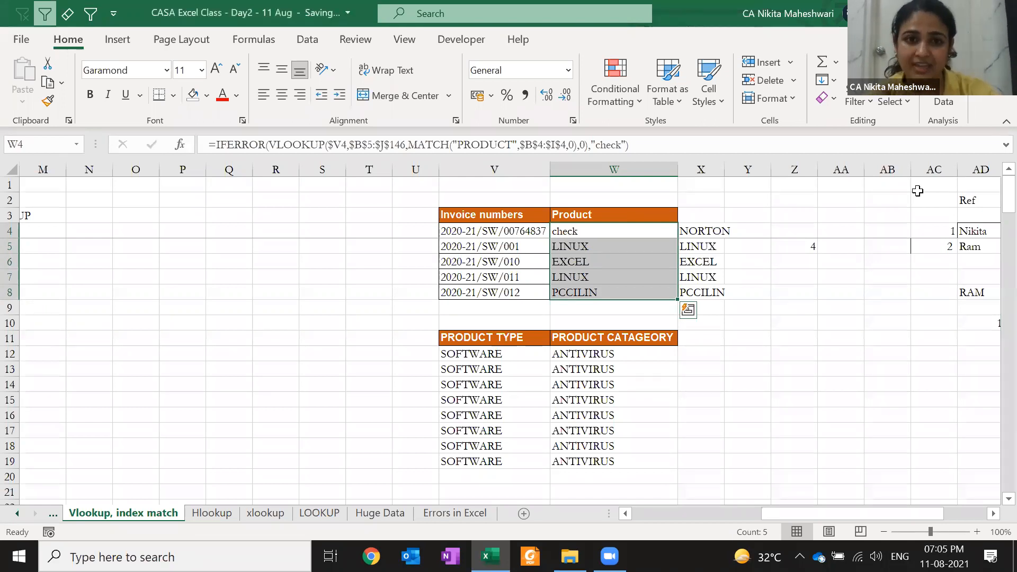
- Trim V4's invoice number back to 2020-21/SW/007 so W4 returns NORTON
{"action": "key", "text": "Left"}
{"action": "key", "text": "F2"}
{"action": "key", "text": "BackSpace"}
{"action": "key", "text": "BackSpace"}
{"action": "key", "text": "BackSpace"}
{"action": "key", "text": "BackSpace"}
{"action": "key", "text": "BackSpace"}
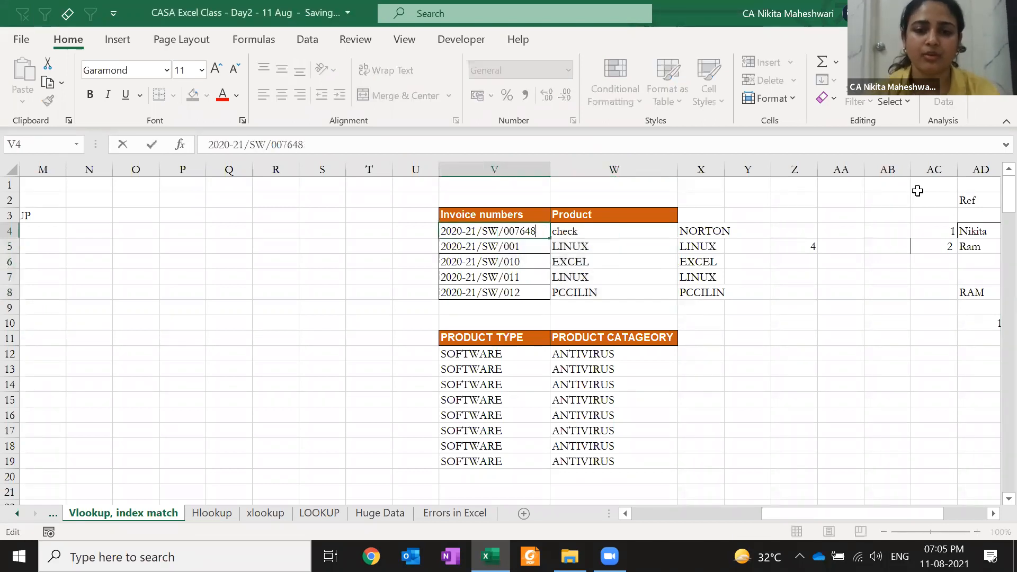
{"action": "key", "text": "ctrl+Return"}
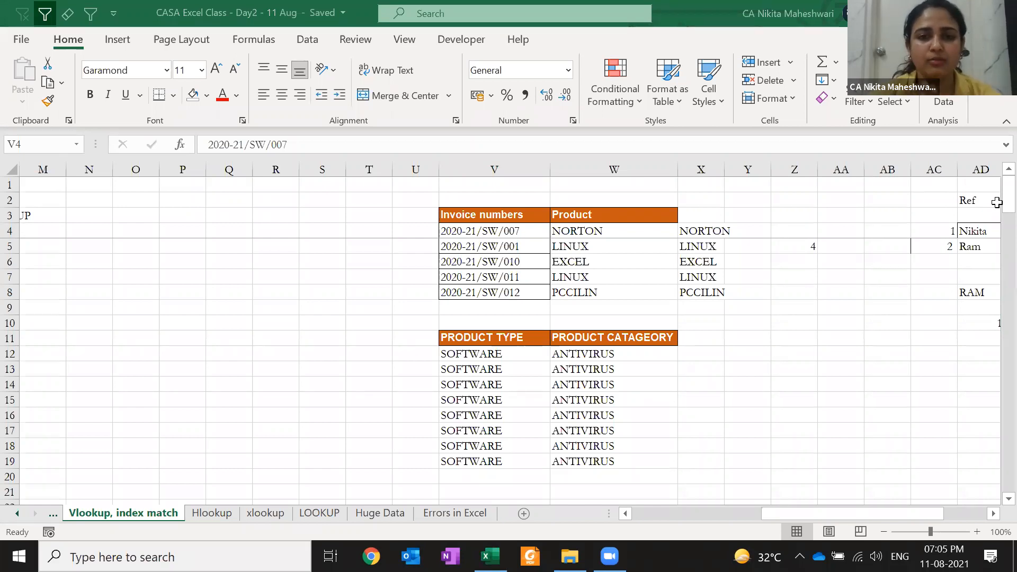
{"action": "left_click", "coordinate": [436, 515]}
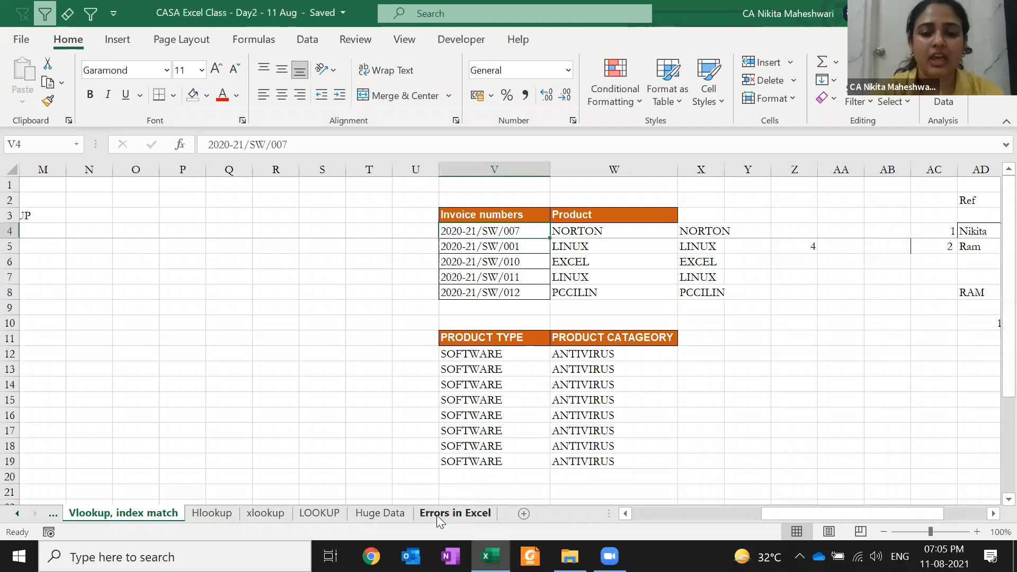
- On the Errors in Excel sheet, wrap E4's division in IFERROR returning 0
{"action": "left_click", "coordinate": [436, 515]}
{"action": "left_click", "coordinate": [798, 228]}
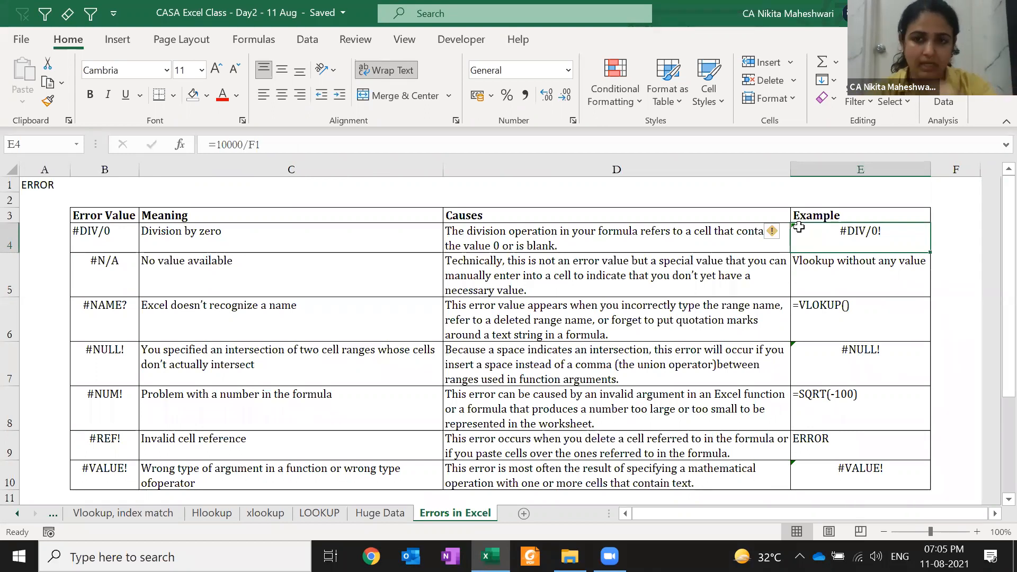
{"action": "double_click", "coordinate": [798, 228]}
{"action": "type", "text": "IFERROR("}
{"action": "type", "text": ","}
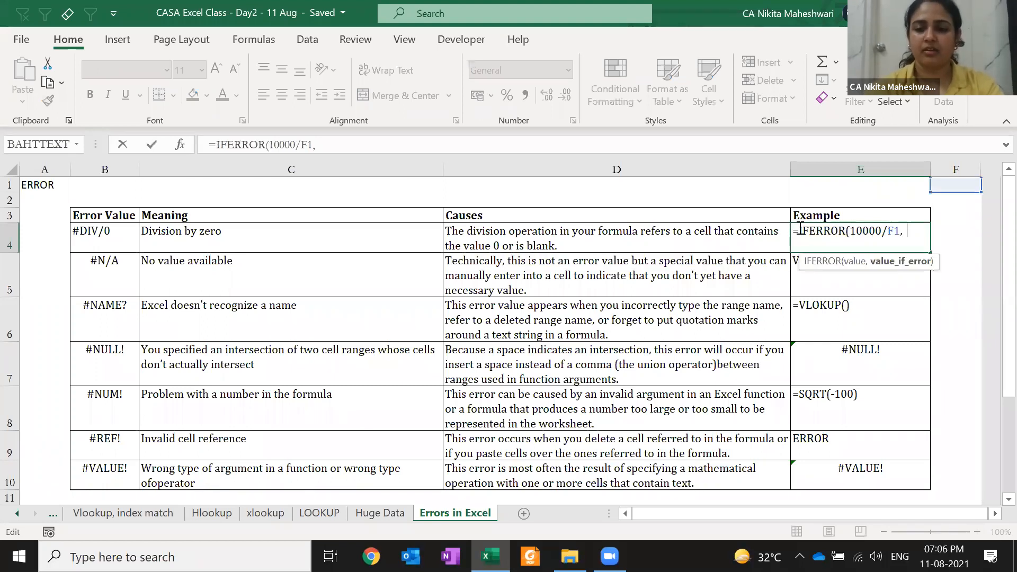
{"action": "type", "text": ")0"}
{"action": "key", "text": "Return"}
- Replace E4's IFERROR fallback 0 with "error removed"
{"action": "left_click", "coordinate": [799, 227]}
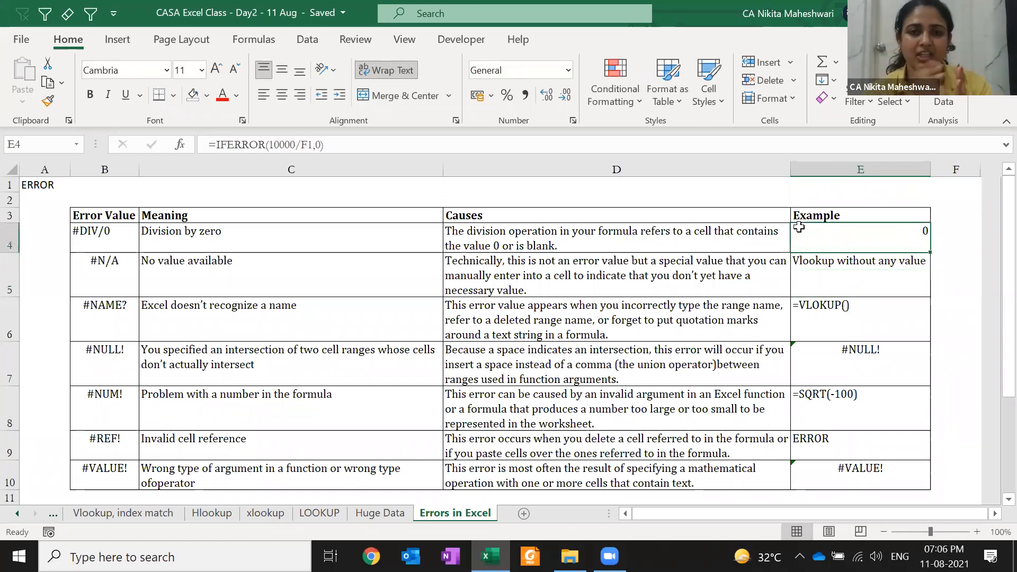
{"action": "key", "text": "F2"}
{"action": "key", "text": "Left"}
{"action": "key", "text": "shift+Left"}
{"action": "type", "text": "\"e"}
{"action": "type", "text": "rror removed\""}
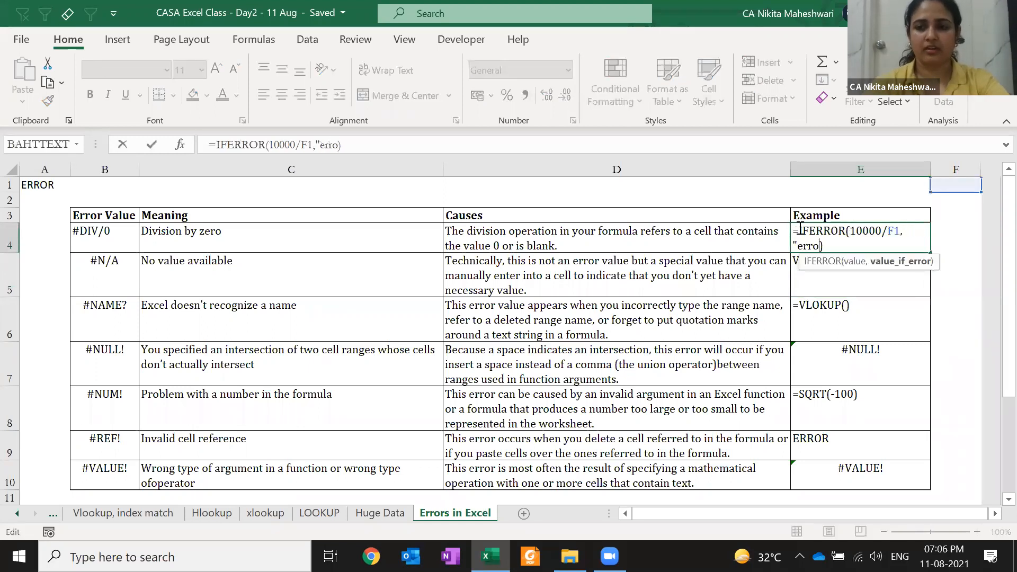
{"action": "key", "text": "ctrl+Return"}
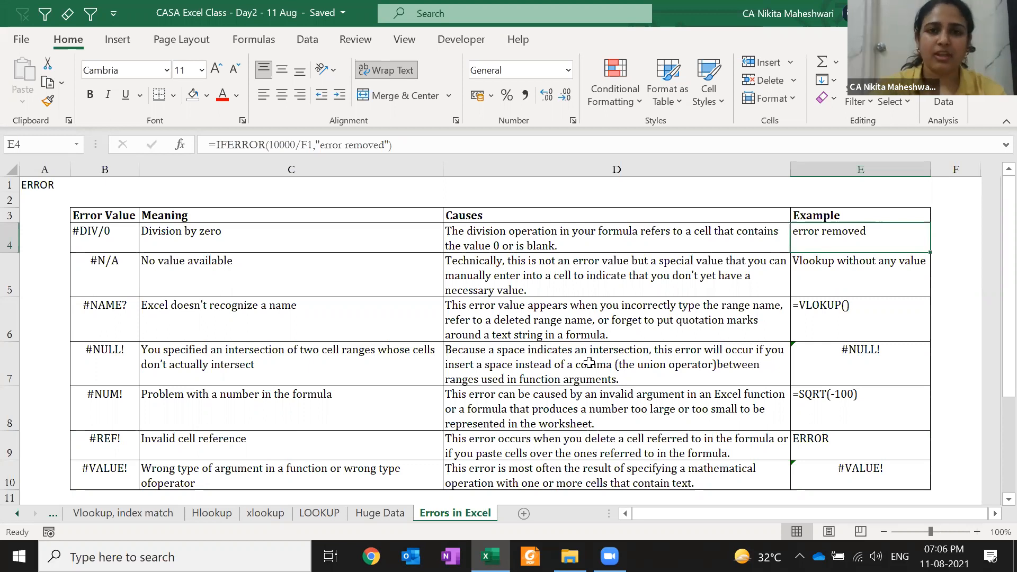
- Return to the Vlookup, index match sheet with columns A–E in view
{"action": "left_click", "coordinate": [131, 511]}
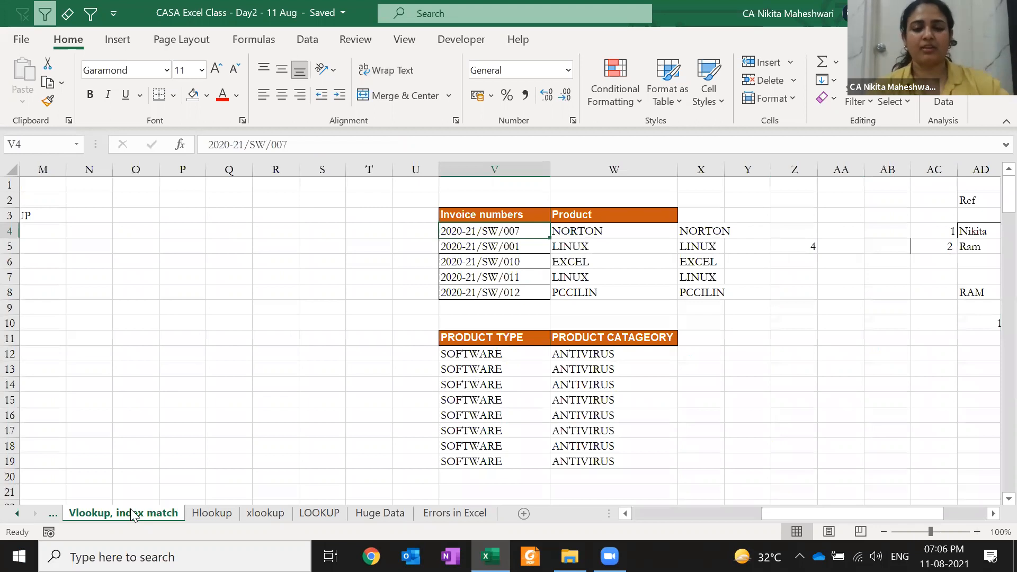
{"action": "left_click", "coordinate": [88, 370]}
{"action": "key", "text": "Left"}
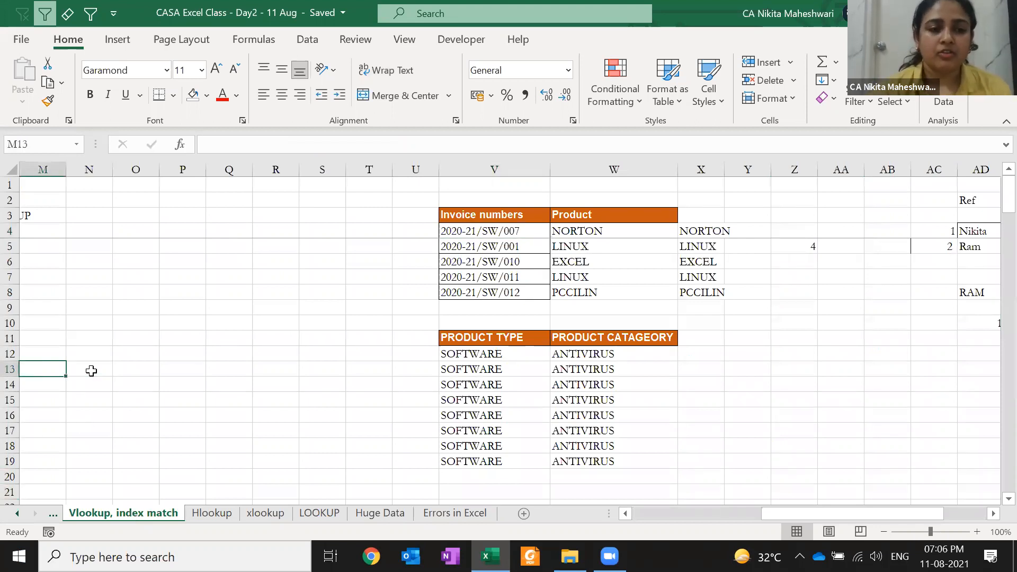
{"action": "key", "text": "Left"}
{"action": "key", "text": "Left"}
{"action": "key", "text": "Left"}
{"action": "key", "text": "Left"}
{"action": "key", "text": "Left"}
{"action": "key", "text": "Left"}
{"action": "key", "text": "Left"}
- Switch to the xlookup sheet and review its syntax line and scenario table from A1
{"action": "left_click", "coordinate": [252, 514]}
{"action": "key", "text": "Up"}
{"action": "key", "text": "Up"}
{"action": "key", "text": "Up"}
{"action": "key", "text": "Up"}
{"action": "key", "text": "Up"}
{"action": "key", "text": "Up"}
{"action": "key", "text": "Up"}
{"action": "key", "text": "Up"}
{"action": "key", "text": "Up"}
{"action": "key", "text": "Up"}
{"action": "key", "text": "Up"}
{"action": "key", "text": "Up"}
{"action": "key", "text": "Up"}
{"action": "key", "text": "Up"}
{"action": "key", "text": "Up"}
{"action": "key", "text": "Up"}
{"action": "key", "text": "Up"}
{"action": "key", "text": "Up"}
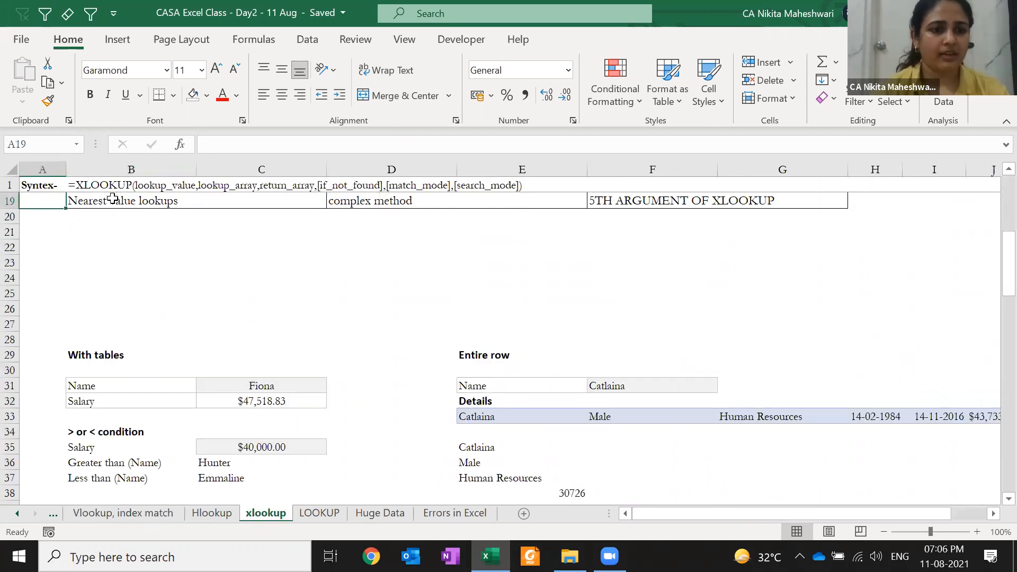
{"action": "left_click", "coordinate": [113, 198]}
{"action": "key", "text": "ctrl+Home"}
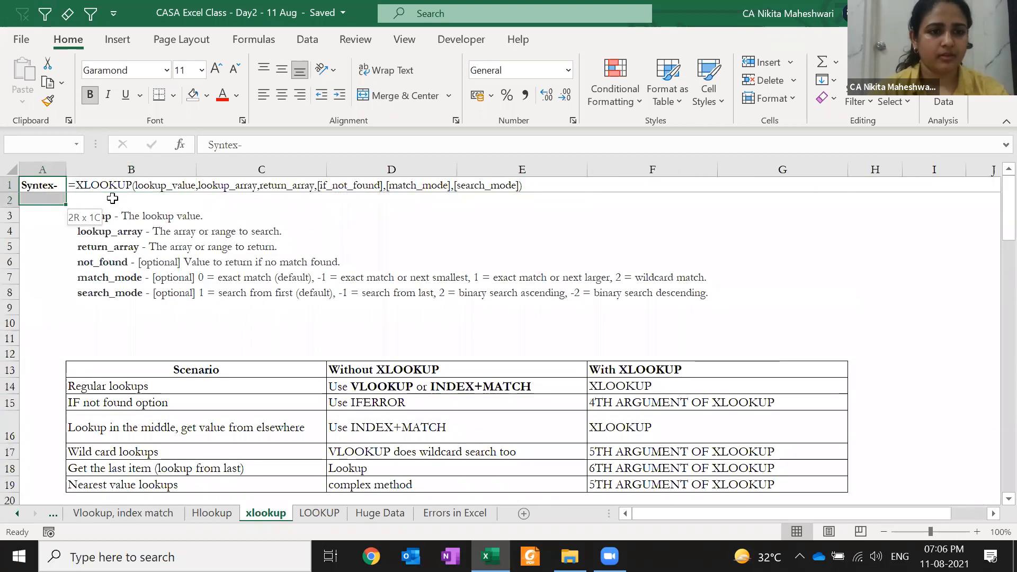
{"action": "key", "text": "shift+Down"}
{"action": "key", "text": "shift+Down"}
{"action": "key", "text": "shift+Down"}
{"action": "left_click", "coordinate": [132, 334]}
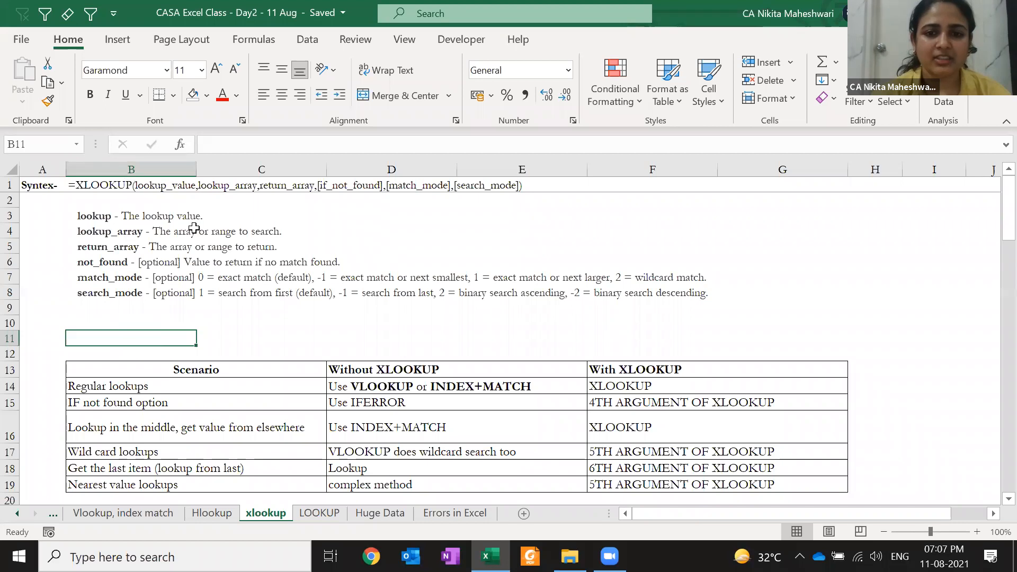
{"action": "left_click", "coordinate": [539, 468]}
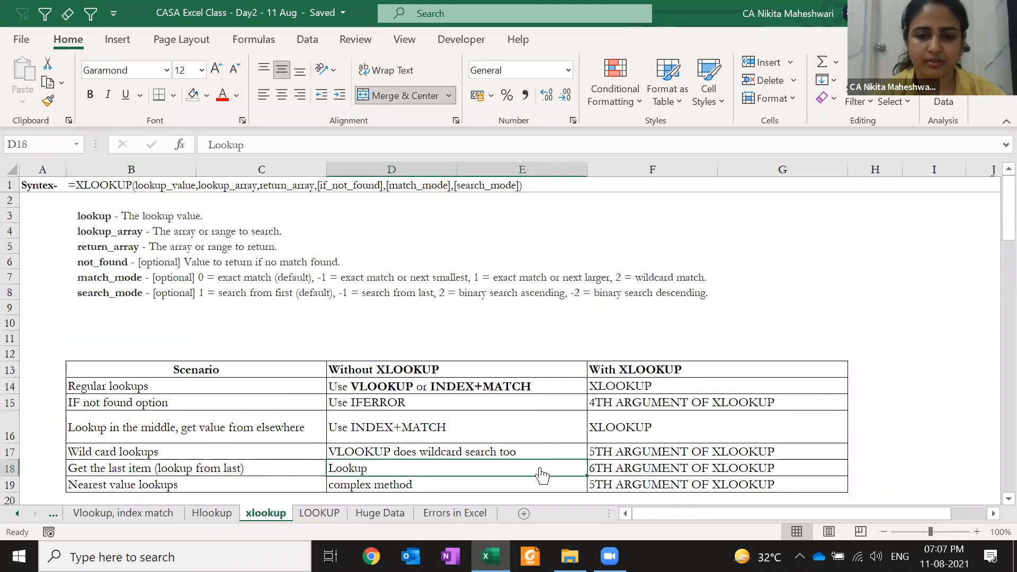
{"action": "scroll", "coordinate": [317, 299], "scroll_direction": "up", "scroll_amount": 1}
{"action": "key", "text": "ctrl+Home"}
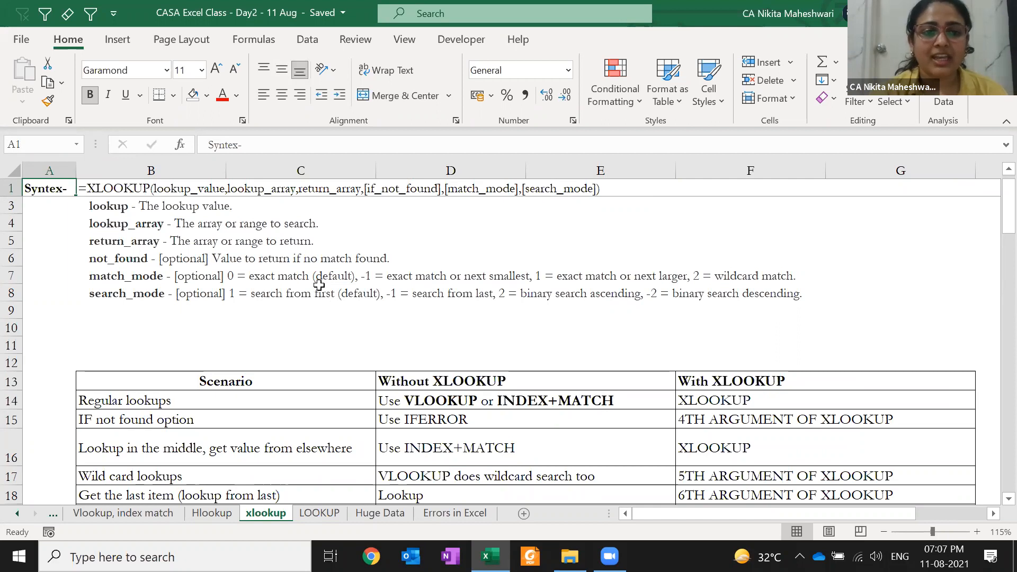
- Insert spaces around the commas between the XLOOKUP arguments in B1's syntax text
{"action": "double_click", "coordinate": [222, 189]}
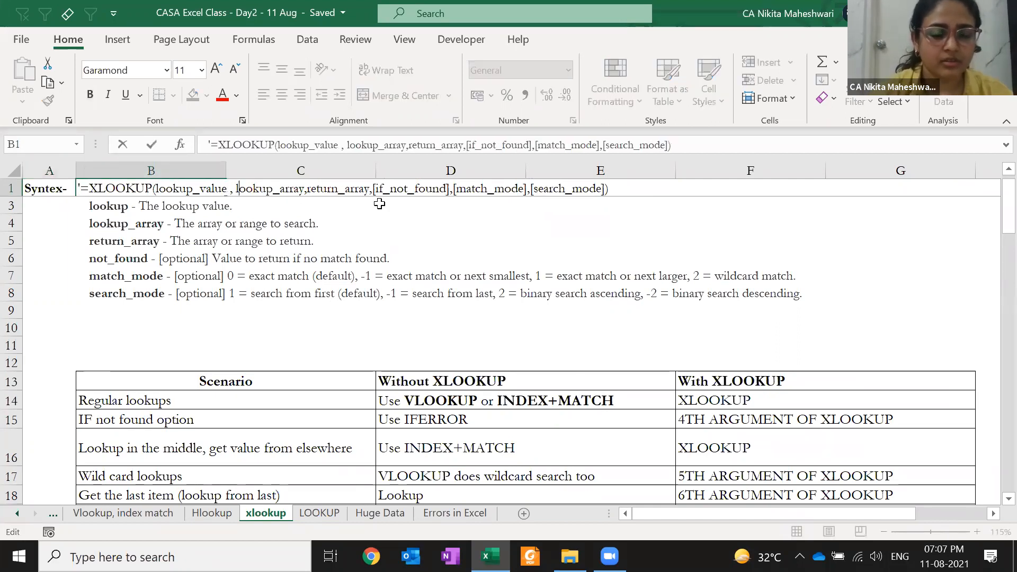
{"action": "key", "text": "Right"}
{"action": "key", "text": "Right"}
{"action": "key", "text": "Right"}
{"action": "key", "text": "Right"}
{"action": "key", "text": "Right"}
{"action": "key", "text": "Right"}
{"action": "key", "text": "Right"}
{"action": "key", "text": "Right"}
{"action": "key", "text": "Right"}
{"action": "key", "text": "Right"}
{"action": "key", "text": "Right"}
{"action": "key", "text": "Right"}
{"action": "key", "text": "Right"}
{"action": "key", "text": "Left"}
{"action": "key", "text": "Left"}
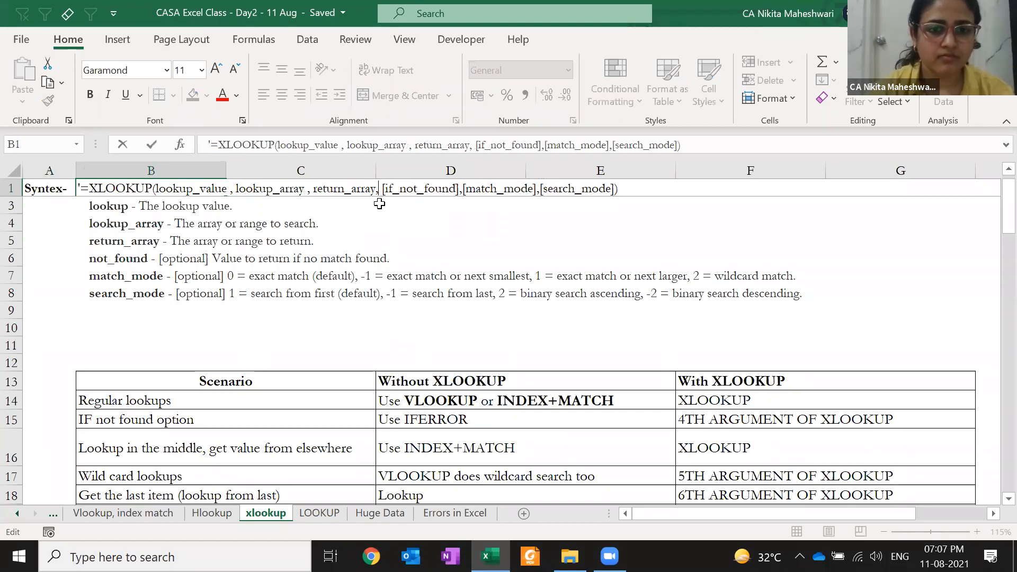
{"action": "key", "text": "Left"}
{"action": "key", "text": "Right"}
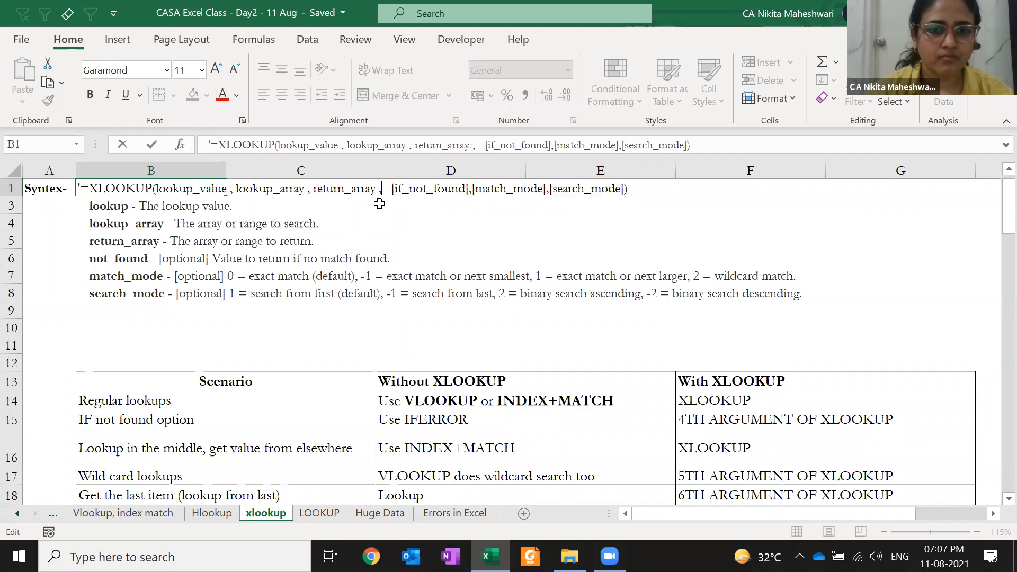
{"action": "key", "text": "Right"}
{"action": "key", "text": "Right"}
{"action": "key", "text": "Right"}
{"action": "key", "text": "Right"}
{"action": "key", "text": "Right"}
{"action": "key", "text": "Right"}
{"action": "key", "text": "Right"}
{"action": "key", "text": "Right"}
{"action": "key", "text": "Right"}
{"action": "key", "text": "Right"}
{"action": "key", "text": "Right"}
{"action": "key", "text": "Right"}
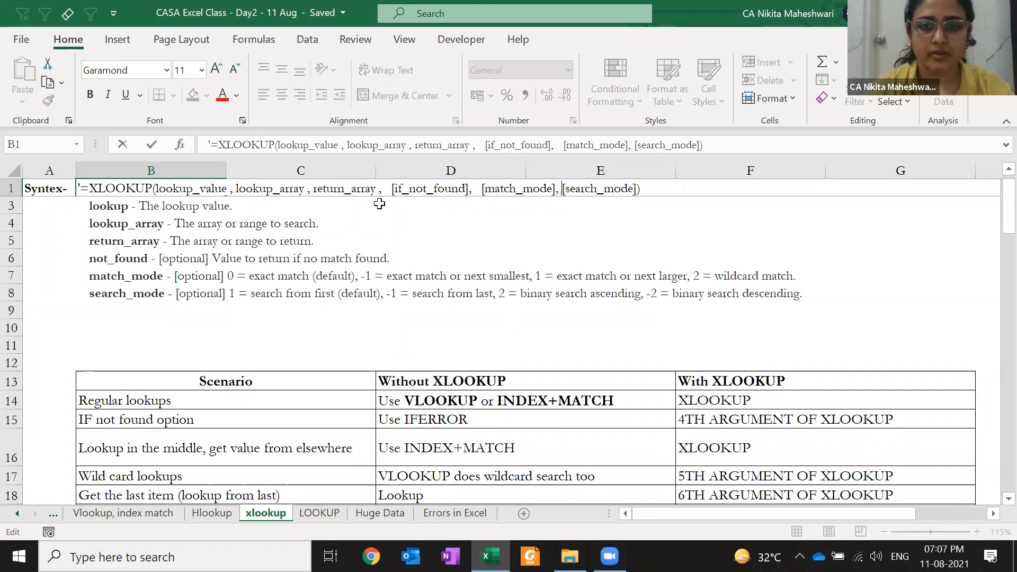
{"action": "key", "text": "ctrl+Return"}
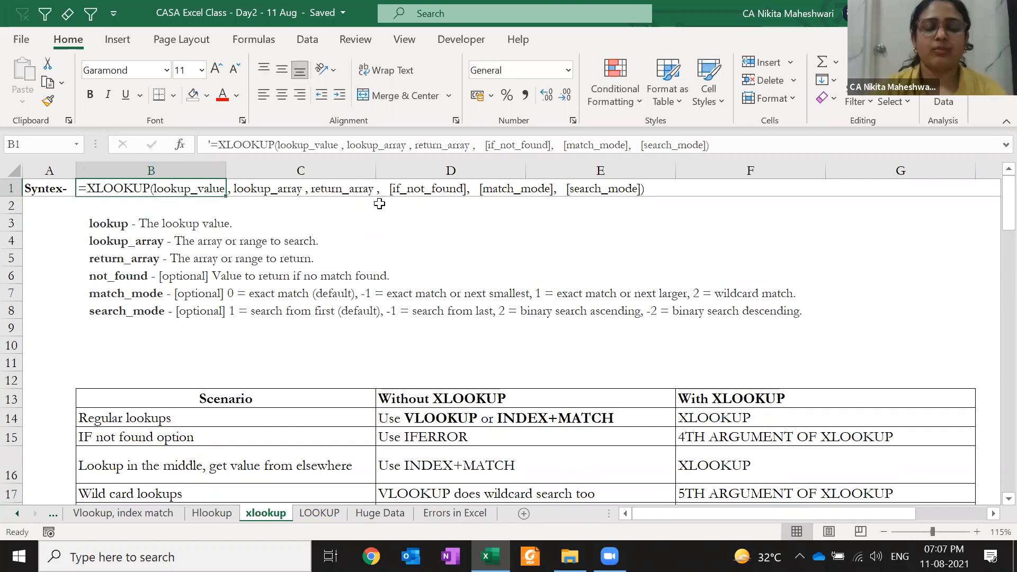
{"action": "left_click", "coordinate": [51, 255]}
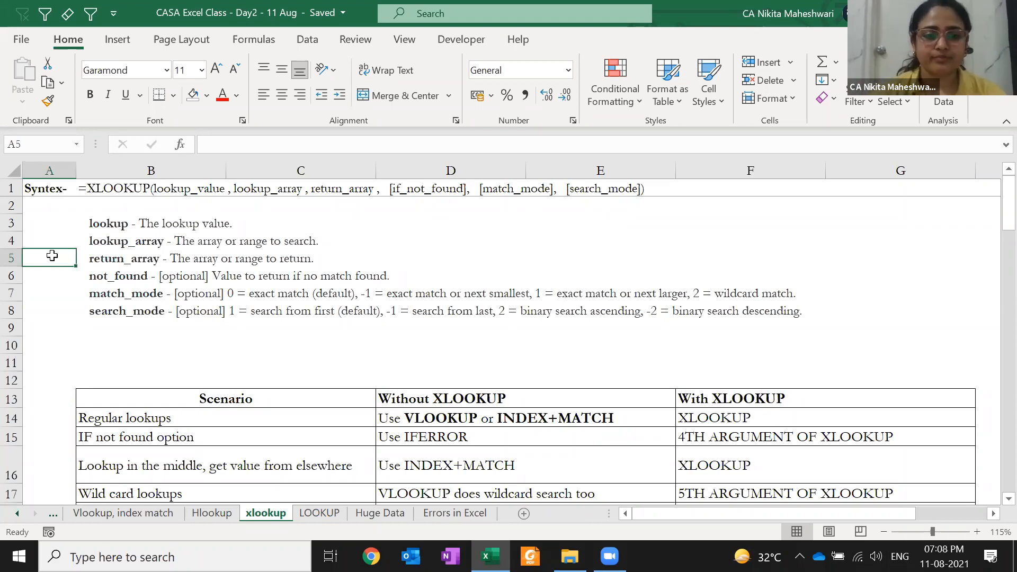
{"action": "left_click", "coordinate": [54, 298]}
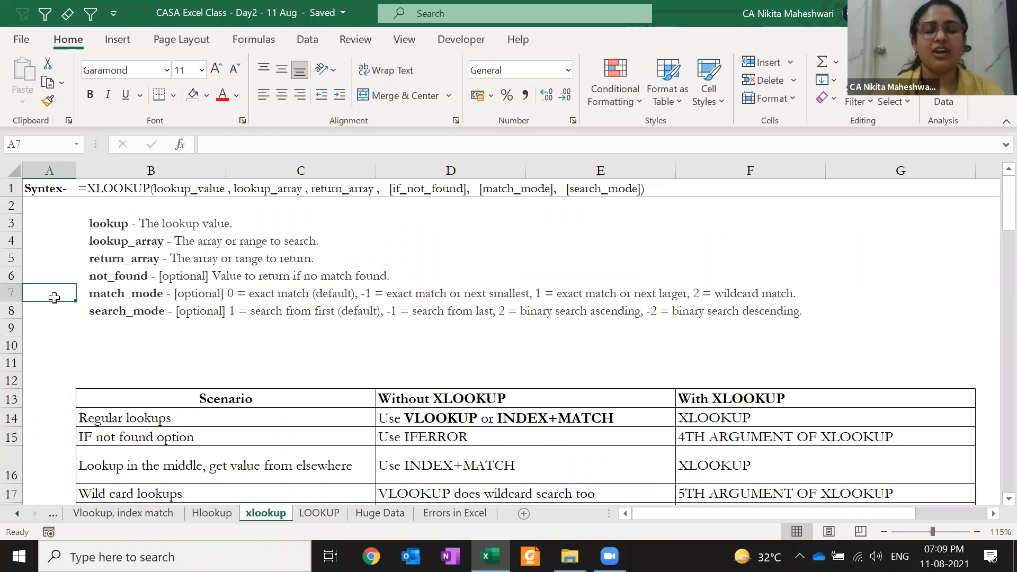
- Type 2, 3, 1, 5 and 4 into G2:G6
{"action": "left_click", "coordinate": [896, 202]}
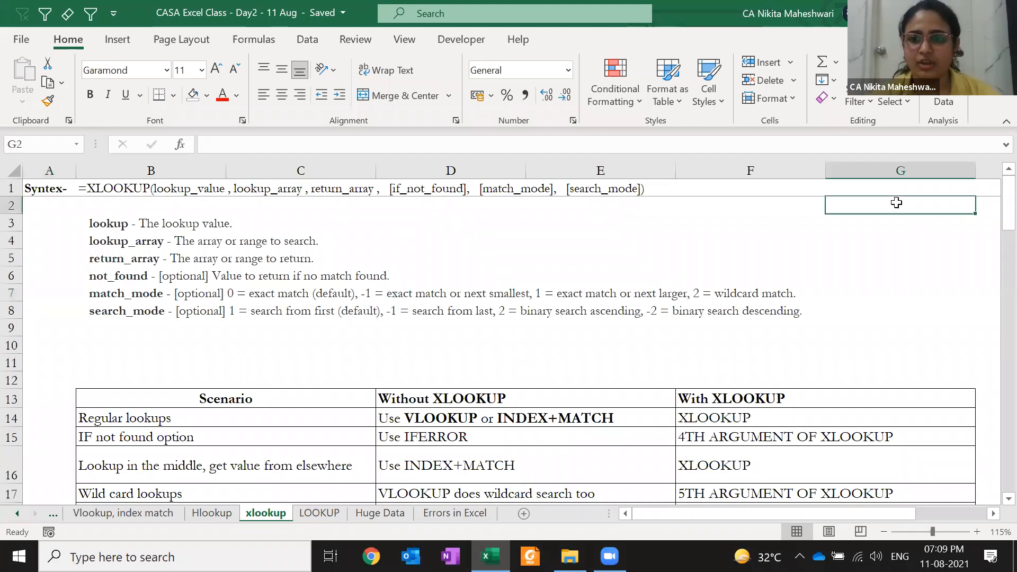
{"action": "key", "text": "Right"}
{"action": "key", "text": "Left"}
{"action": "type", "text": "2"}
{"action": "key", "text": "Return"}
{"action": "type", "text": "3"}
{"action": "key", "text": "Return"}
{"action": "type", "text": "1"}
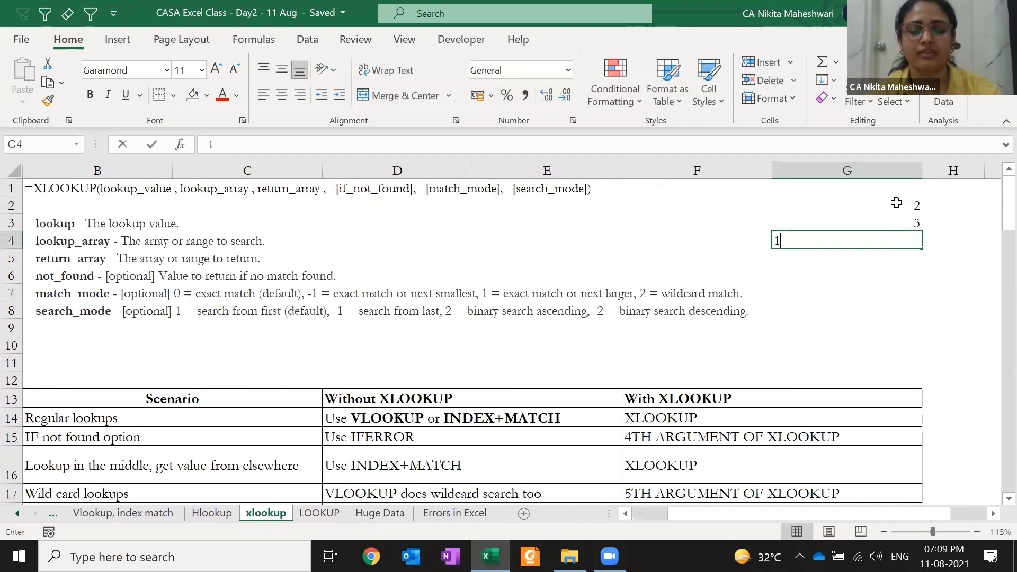
{"action": "key", "text": "Return"}
{"action": "type", "text": "5"}
{"action": "key", "text": "Return"}
{"action": "key", "text": "Up"}
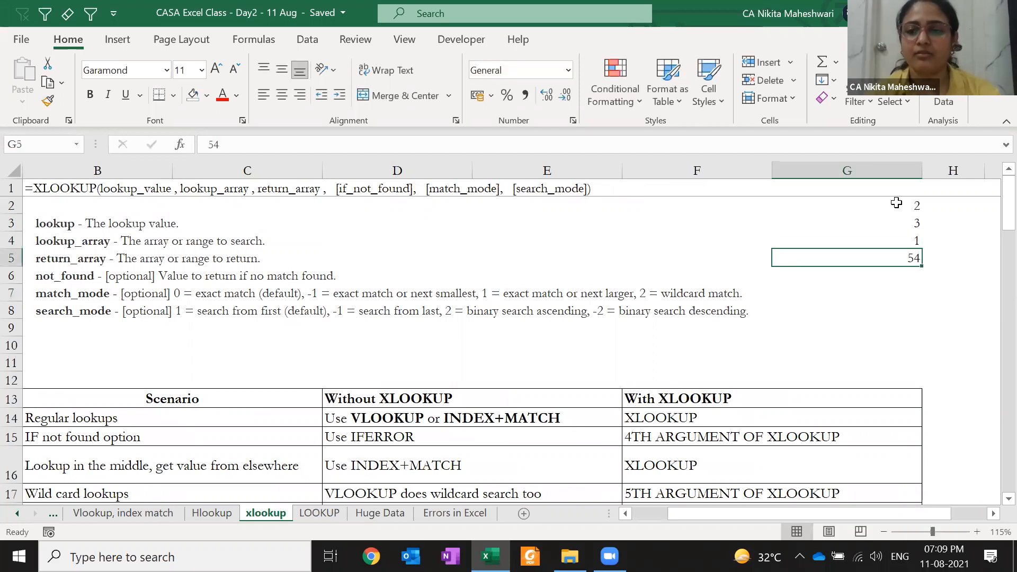
{"action": "key", "text": "Return"}
{"action": "type", "text": "4"}
{"action": "key", "text": "Return"}
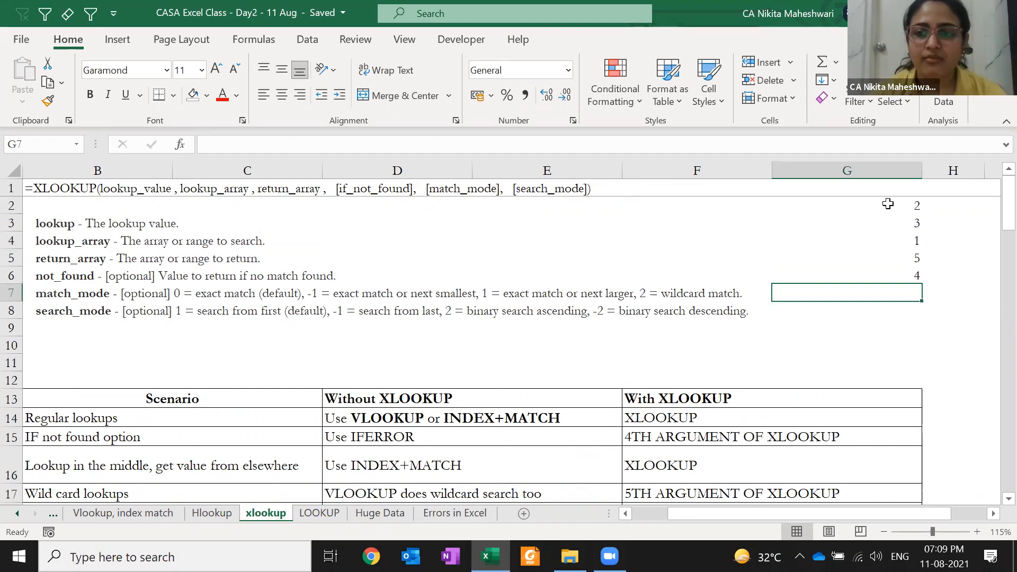
- Select the sample numbers in column G starting from G2
{"action": "left_click_drag", "start_coordinate": [886, 190], "coordinate": [886, 245]}
{"action": "left_click_drag", "start_coordinate": [890, 294], "coordinate": [896, 246]}
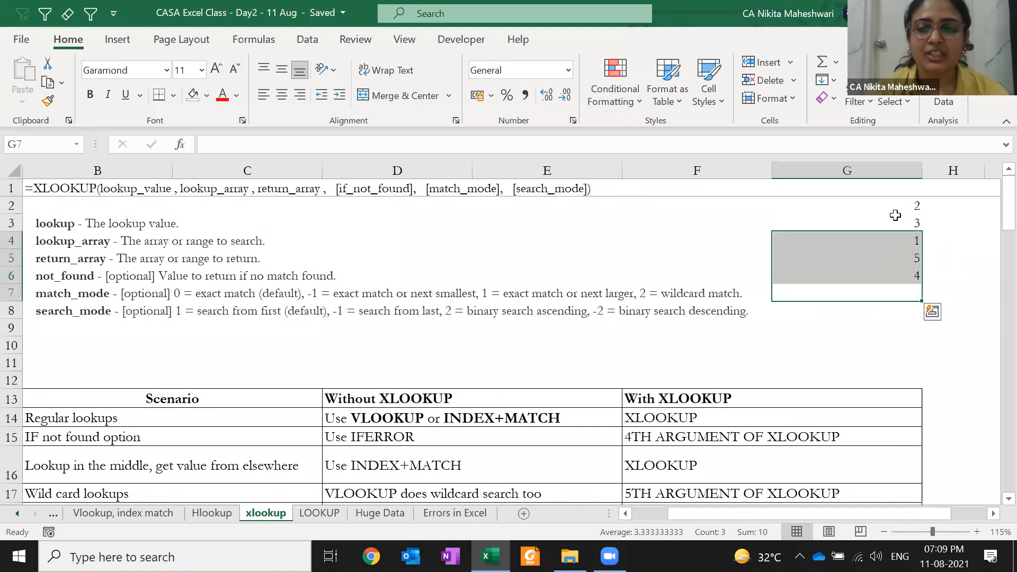
{"action": "left_click_drag", "start_coordinate": [892, 199], "coordinate": [893, 272]}
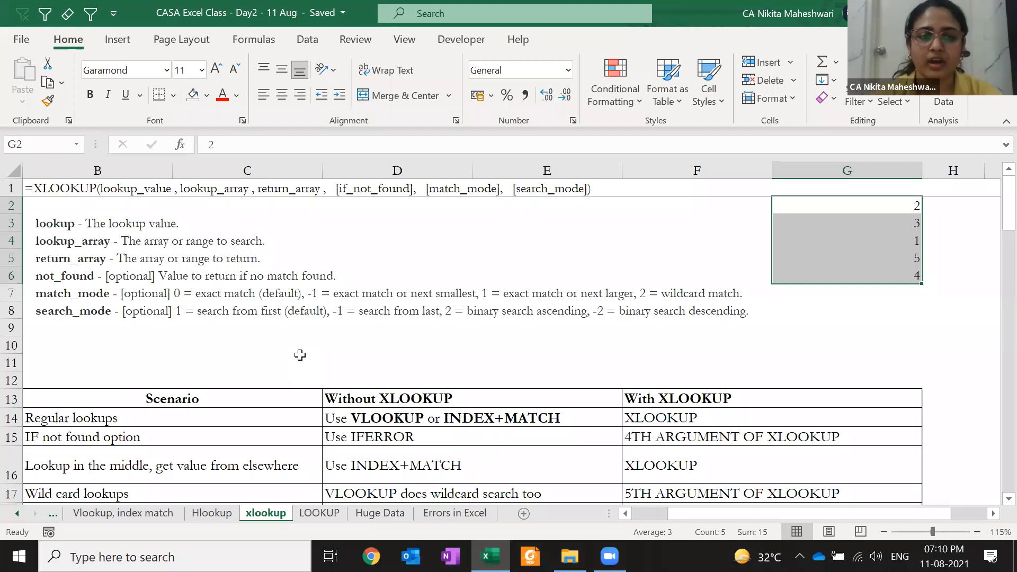
- Select the match_mode description in C7, then move to cell A8
{"action": "left_click", "coordinate": [212, 294]}
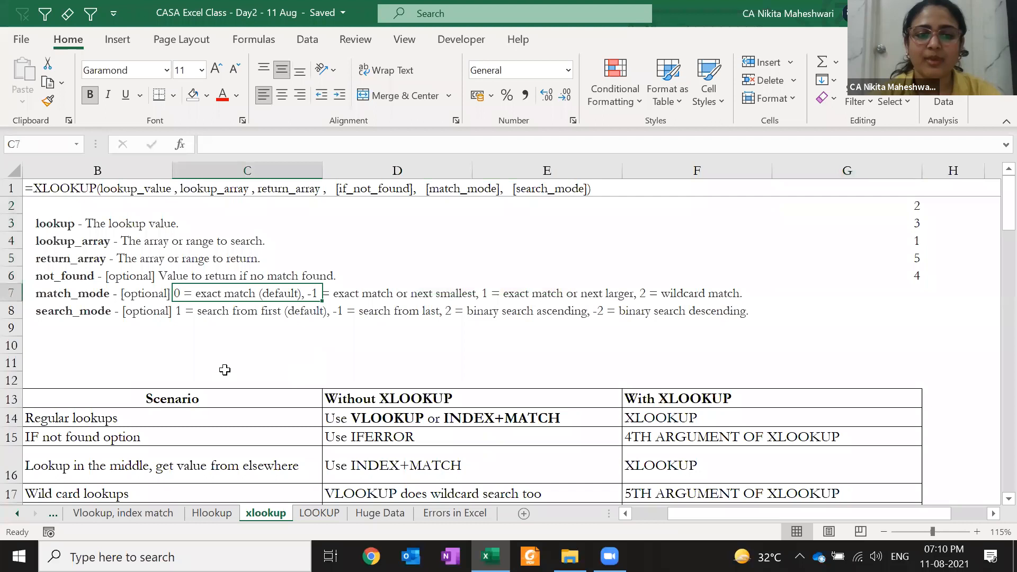
{"action": "key", "text": "Left"}
{"action": "key", "text": "Left"}
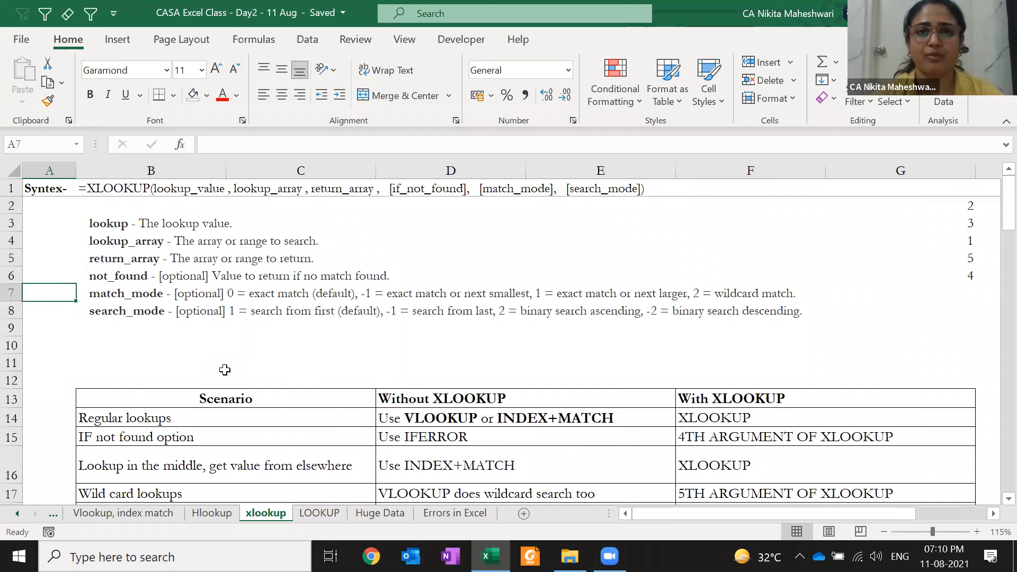
{"action": "key", "text": "Down"}
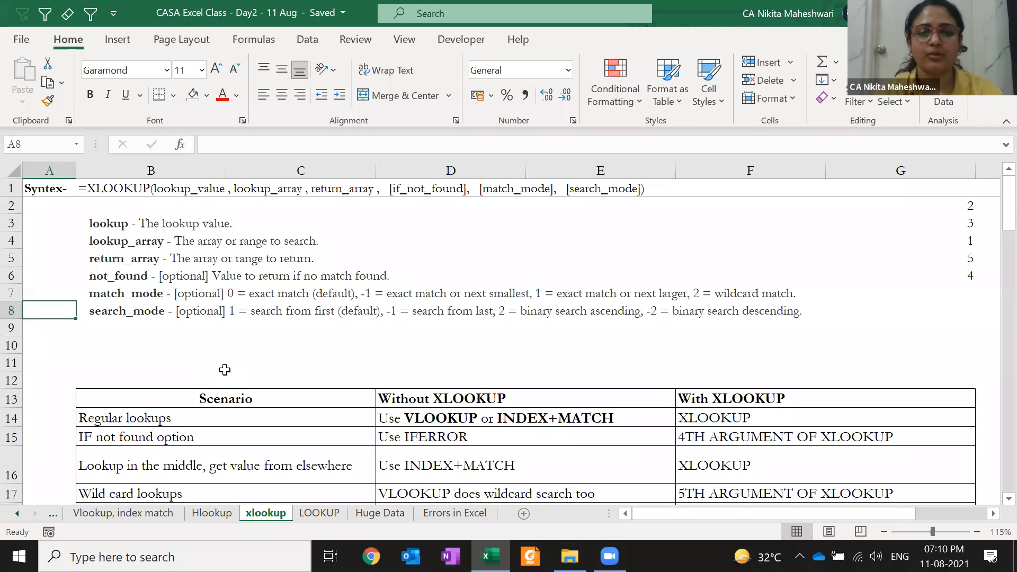
- On the Vlookup, index match sheet, enter headers INVOICE NUMBER in L4 and DATE in M4
{"action": "left_click", "coordinate": [133, 517]}
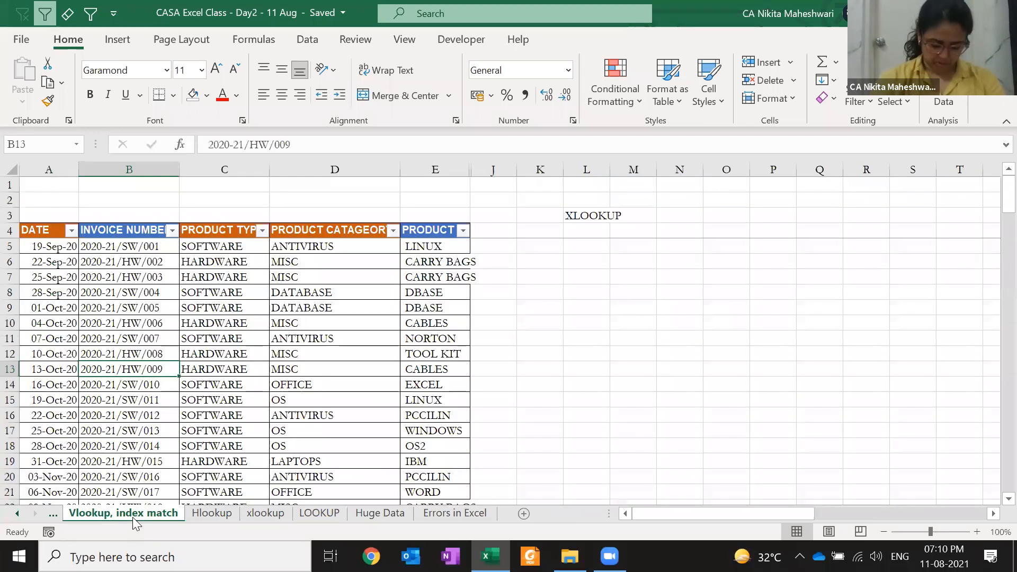
{"action": "key", "text": "Left"}
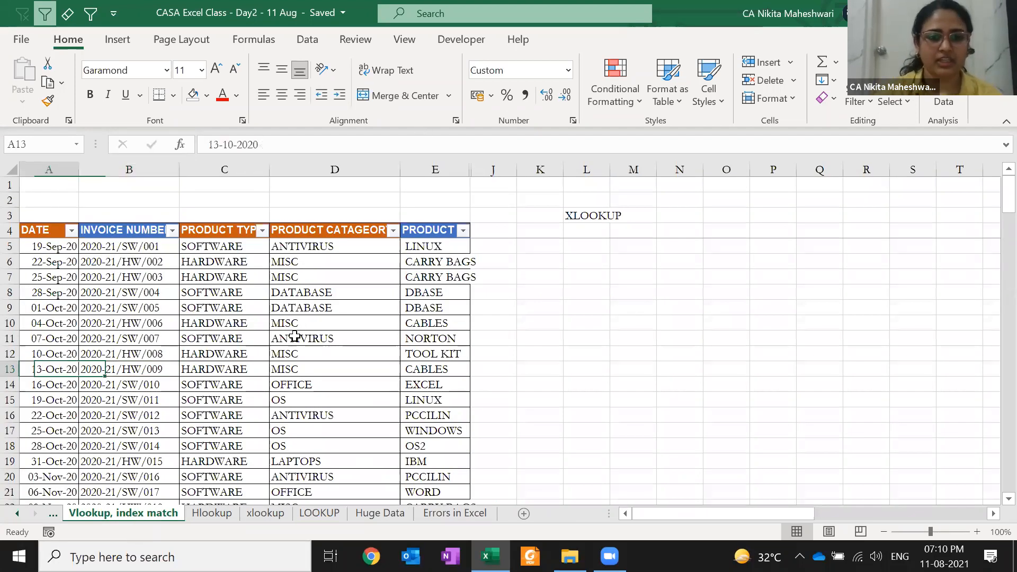
{"action": "key", "text": "Right"}
{"action": "key", "text": "ctrl+Up"}
{"action": "key", "text": "Right"}
{"action": "key", "text": "Right"}
{"action": "key", "text": "Right"}
{"action": "key", "text": "Right"}
{"action": "key", "text": "Right"}
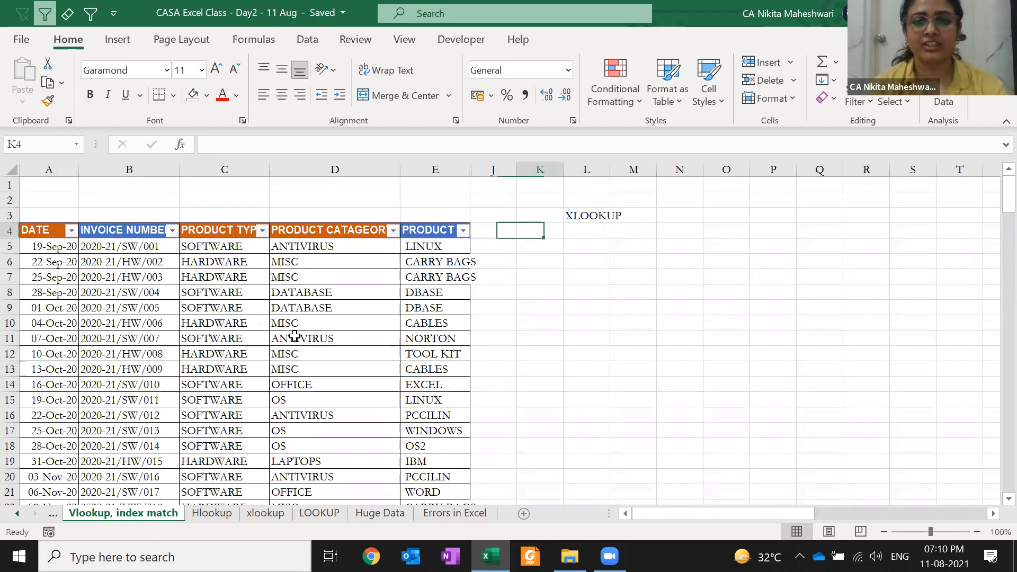
{"action": "key", "text": "Right"}
{"action": "type", "text": "INVOICE MU"}
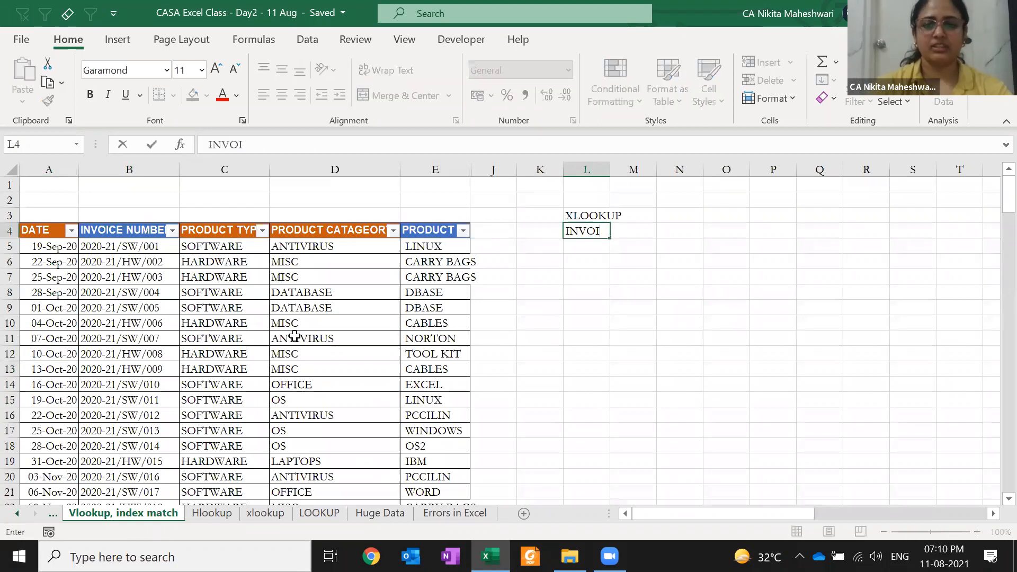
{"action": "key", "text": "BackSpace"}
{"action": "key", "text": "BackSpace"}
{"action": "type", "text": "NUMBER"}
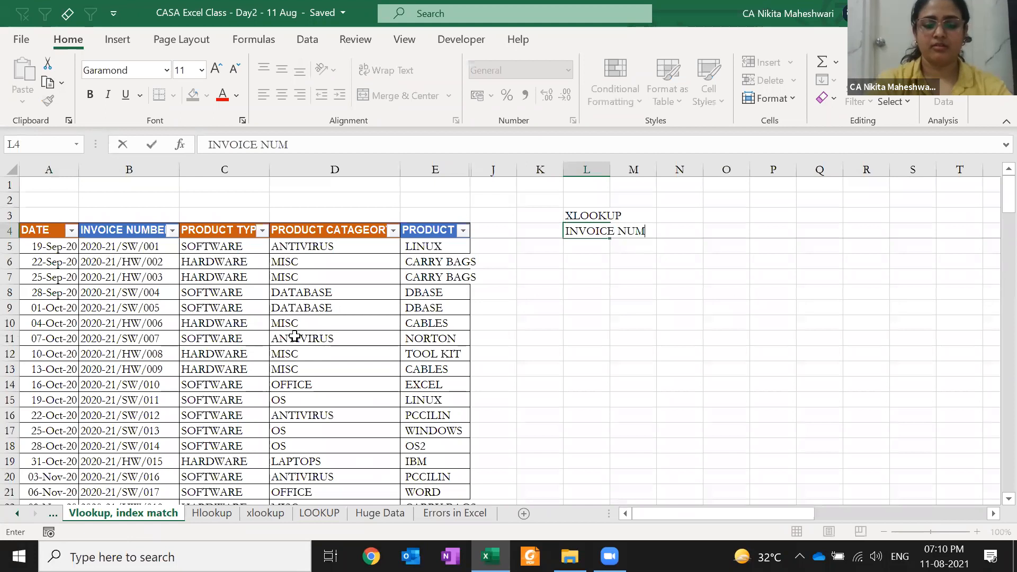
{"action": "key", "text": "Tab"}
{"action": "type", "text": "DATE"}
{"action": "key", "text": "Return"}
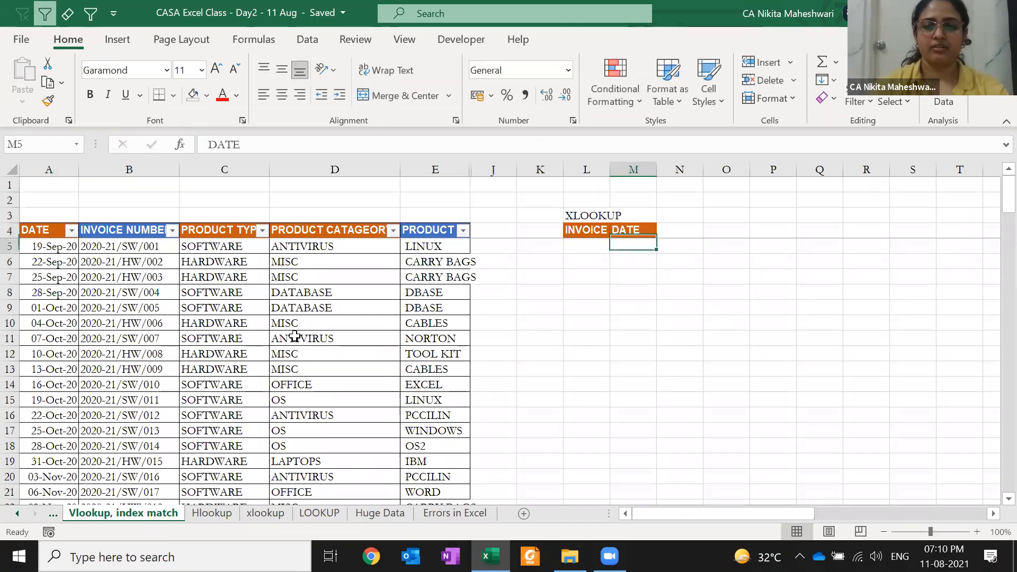
- Autofit columns L and M to fit the new headers
{"action": "key", "text": "Up"}
{"action": "key", "text": "Left"}
{"action": "key", "text": "shift+Right"}
{"action": "key", "text": "alt+h"}
{"action": "key", "text": "o"}
{"action": "key", "text": "i"}
- Clear L4's INVOICE NUMBER text and its orange header formatting, leaving it blank
{"action": "key", "text": "Right"}
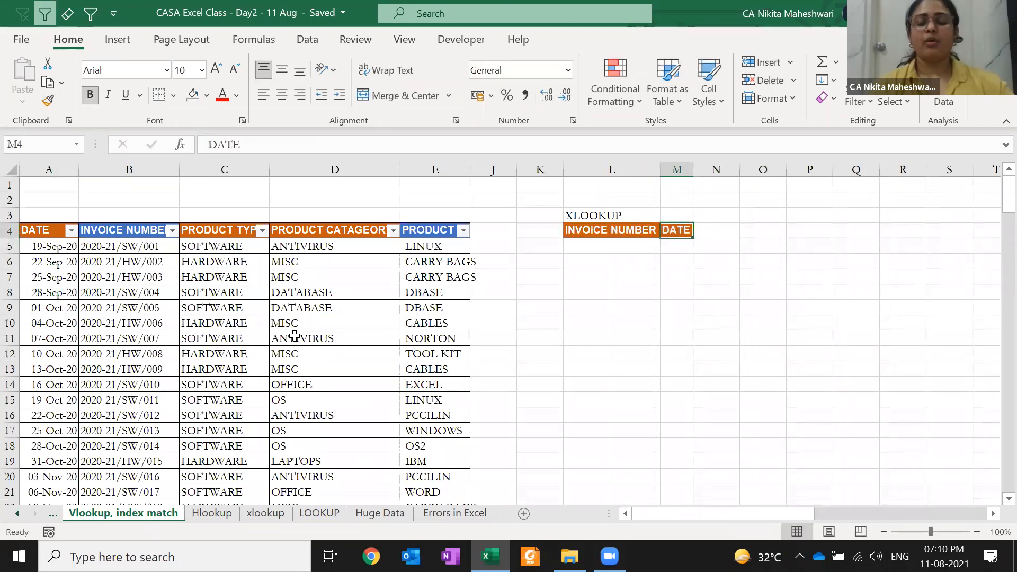
{"action": "key", "text": "Up"}
{"action": "key", "text": "Left"}
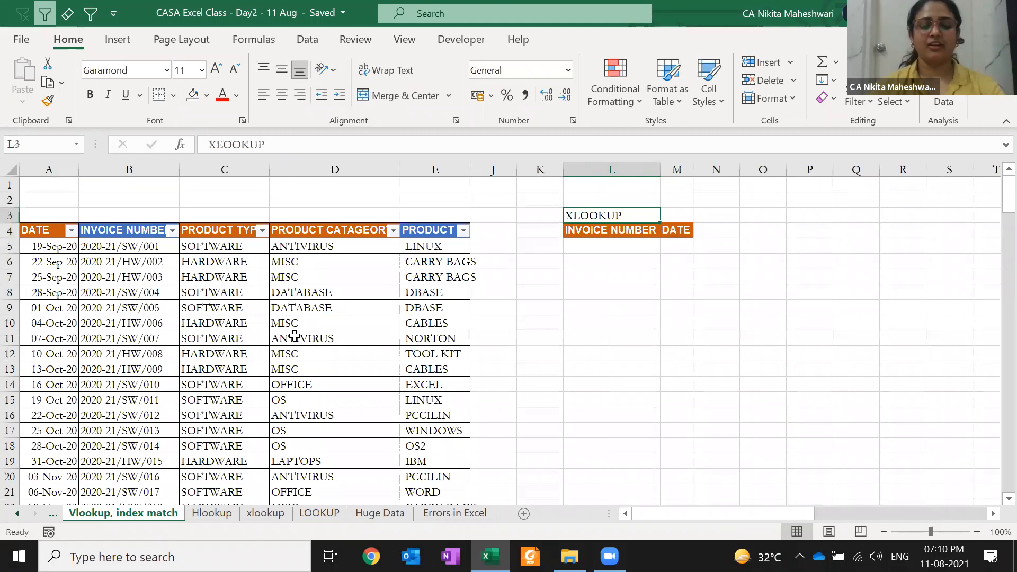
{"action": "key", "text": "ctrl+c"}
{"action": "key", "text": "Right"}
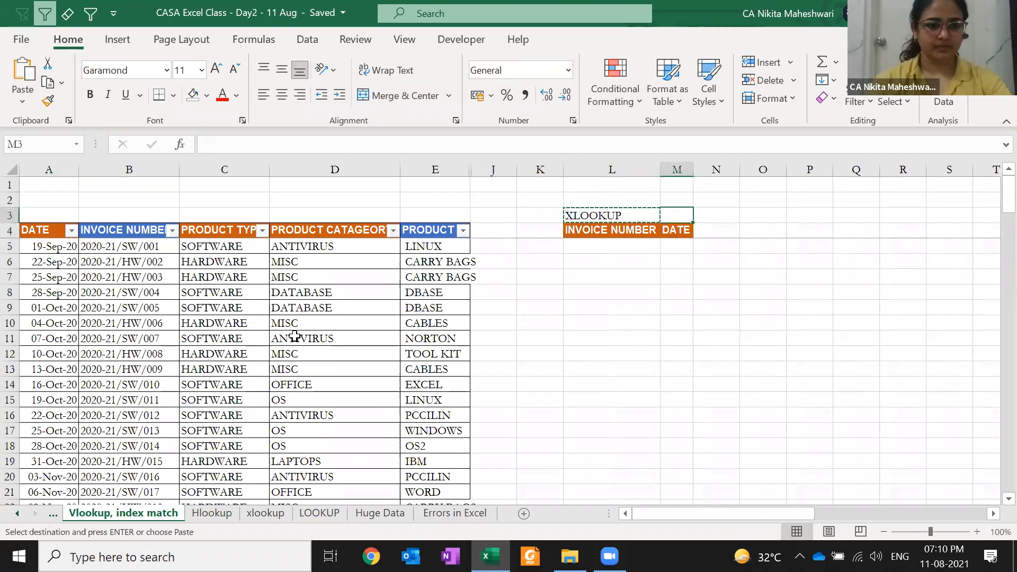
{"action": "key", "text": "Escape"}
{"action": "key", "text": "Down"}
{"action": "key", "text": "Left"}
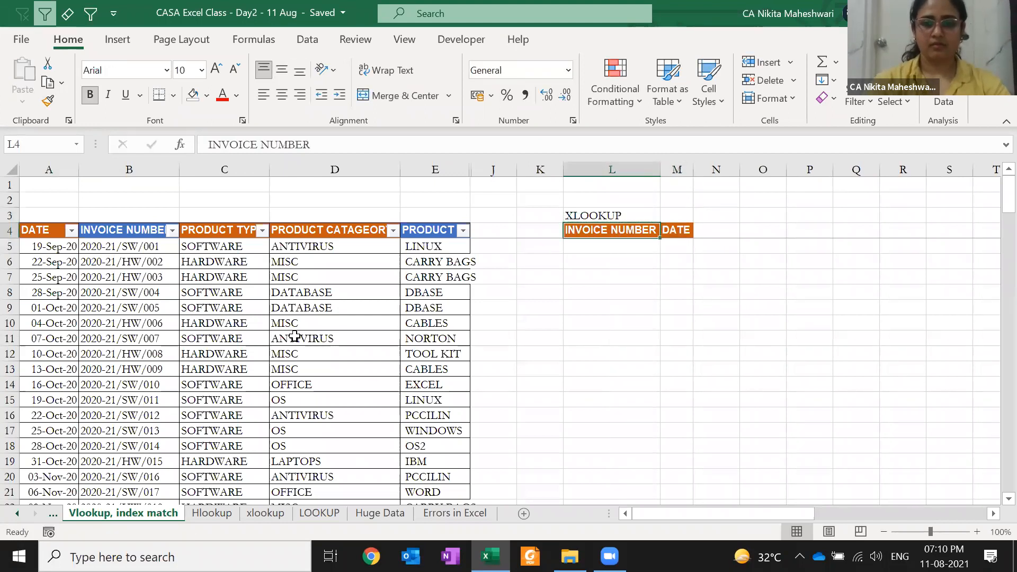
{"action": "key", "text": "Delete"}
{"action": "key", "text": "Down"}
{"action": "key", "text": "Down"}
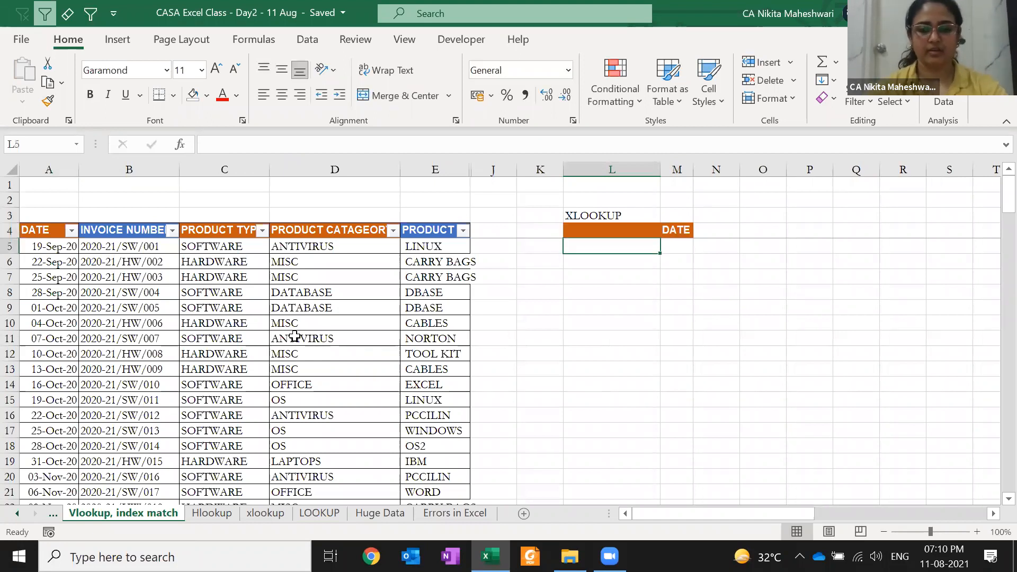
{"action": "key", "text": "ctrl+c"}
{"action": "key", "text": "Up"}
{"action": "key", "text": "Up"}
{"action": "key", "text": "Return"}
- Check the invoice number column, then settle on cell M5 under the DATE header
{"action": "key", "text": "Left"}
{"action": "key", "text": "Left"}
{"action": "key", "text": "Left"}
{"action": "key", "text": "Left"}
{"action": "key", "text": "Left"}
{"action": "key", "text": "Left"}
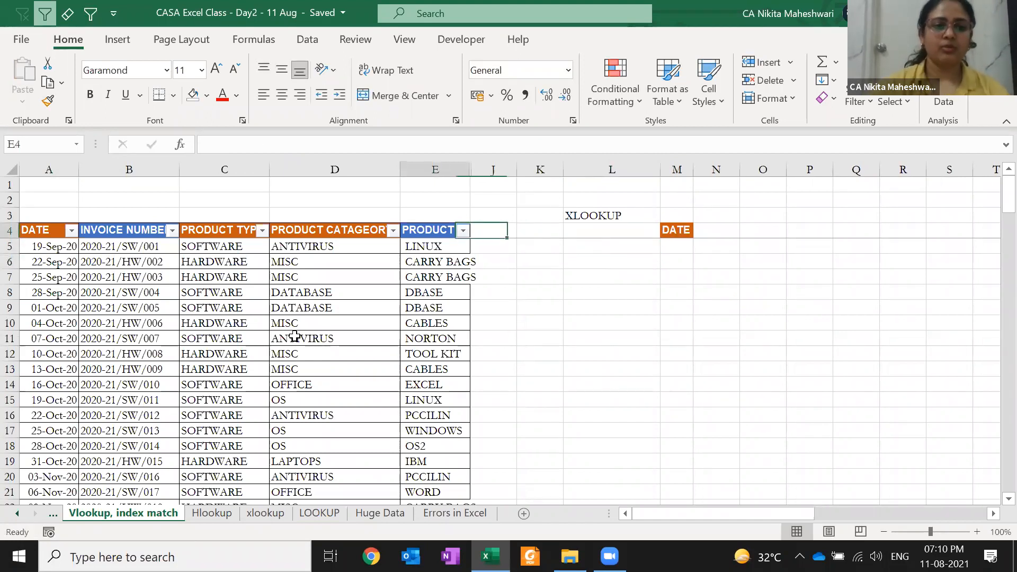
{"action": "key", "text": "ctrl+space"}
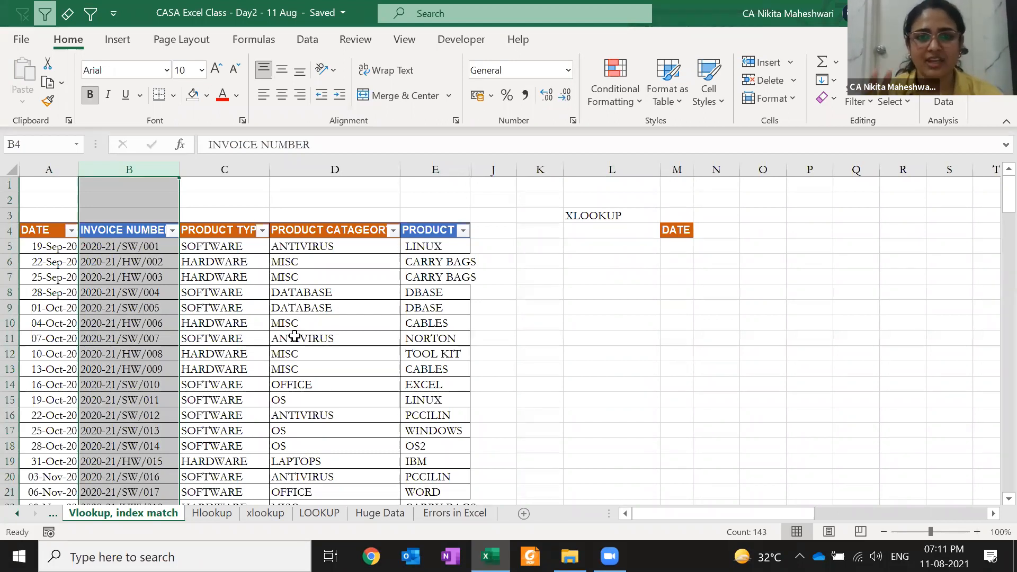
{"action": "key", "text": "Down"}
{"action": "key", "text": "Up"}
{"action": "key", "text": "Down"}
{"action": "key", "text": "Right"}
{"action": "key", "text": "Right"}
{"action": "key", "text": "Right"}
{"action": "key", "text": "Right"}
{"action": "key", "text": "Right"}
{"action": "key", "text": "Right"}
{"action": "key", "text": "Right"}
{"action": "key", "text": "Right"}
{"action": "key", "text": "Right"}
{"action": "key", "text": "Right"}
{"action": "key", "text": "Left"}
{"action": "key", "text": "Left"}
{"action": "key", "text": "Left"}
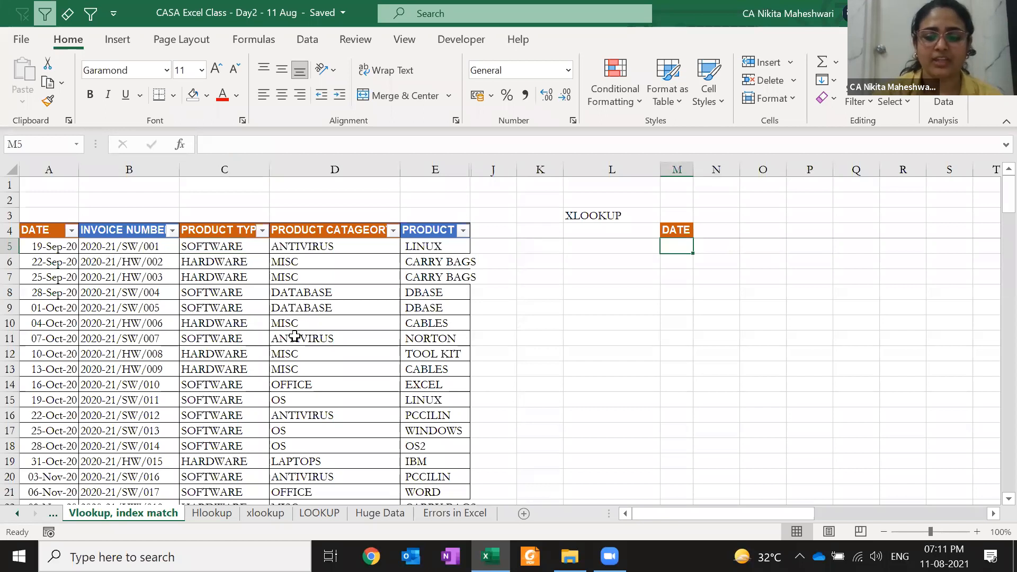
- Start =XLOOKUP in M5 with $B5 as the column-locked lookup value
{"action": "type", "text": "=xl"}
{"action": "key", "text": "Tab"}
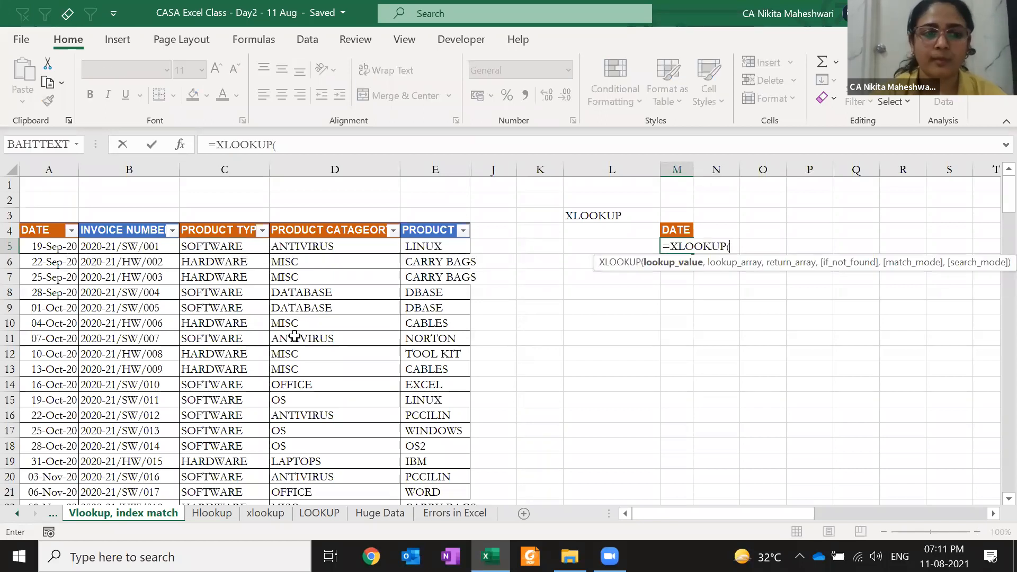
{"action": "left_click", "coordinate": [103, 247]}
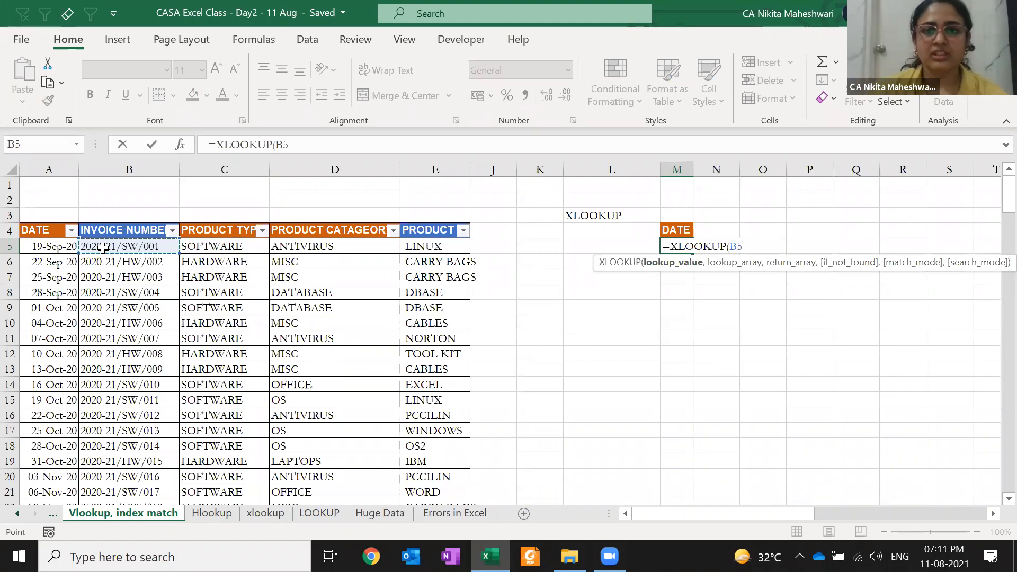
{"action": "key", "text": "F4"}
{"action": "key", "text": "F4"}
{"action": "key", "text": "F4"}
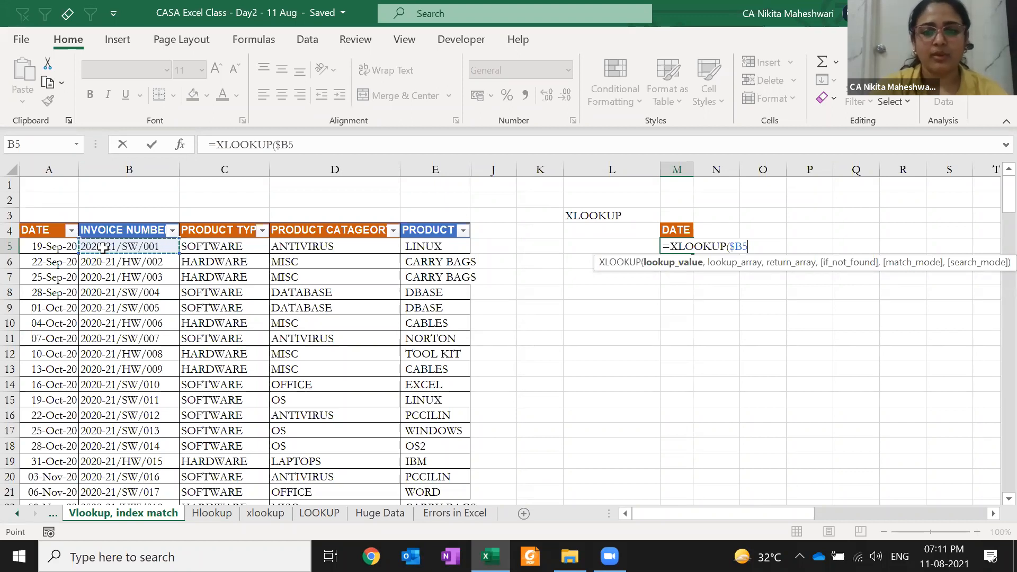
{"action": "key", "text": "F4"}
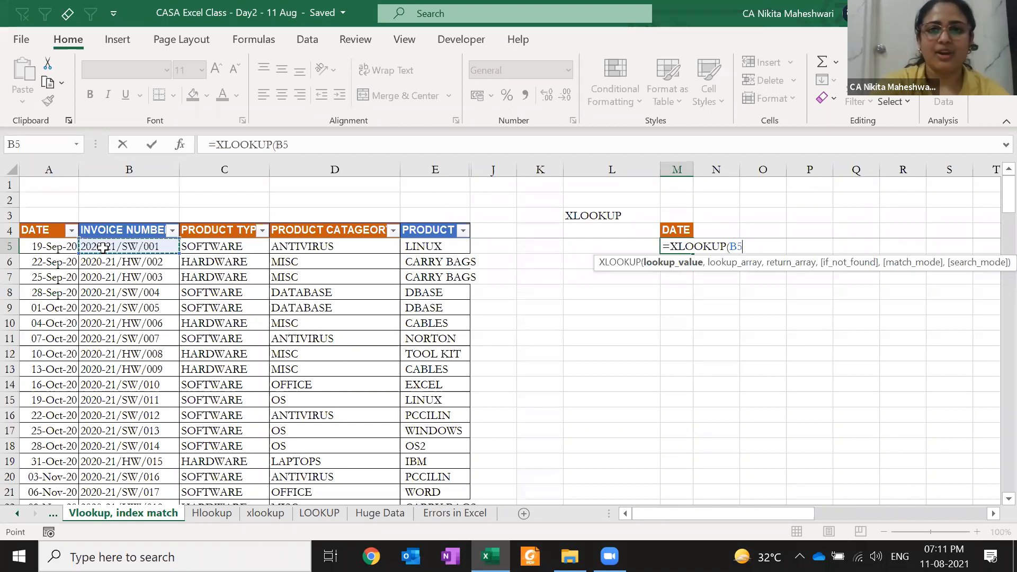
{"action": "key", "text": "F4"}
{"action": "key", "text": "F4"}
{"action": "key", "text": "F4"}
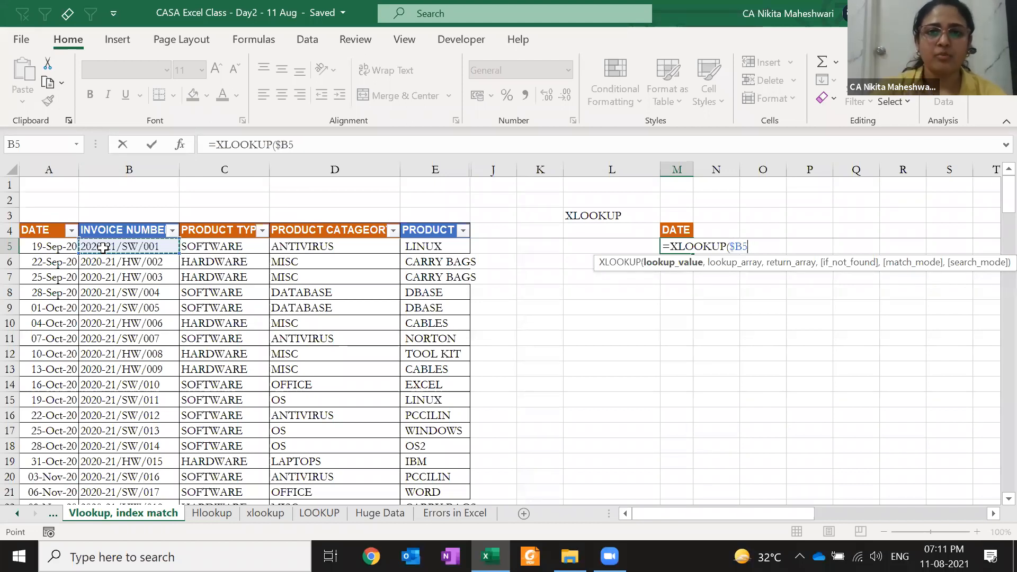
{"action": "type", "text": ","}
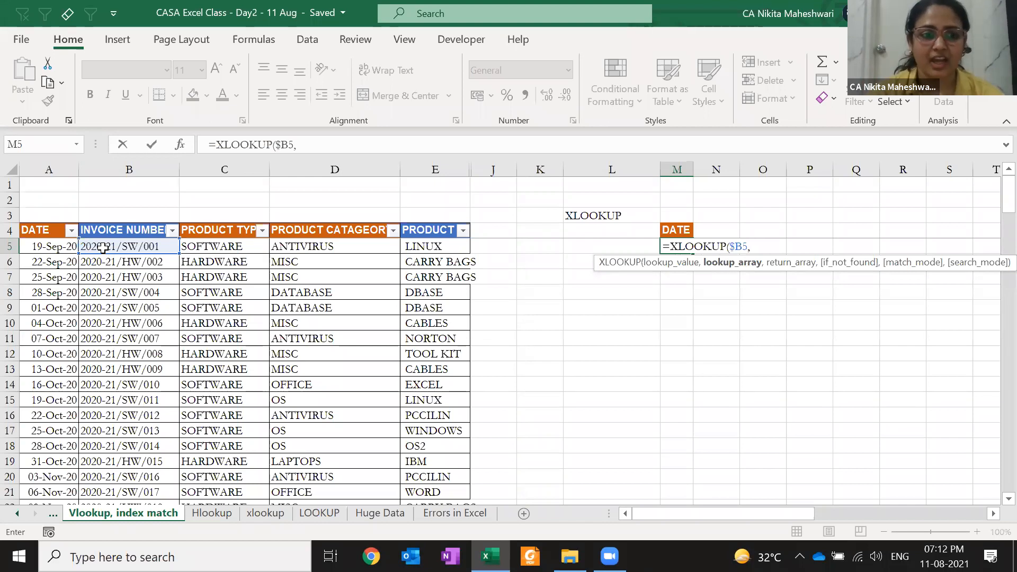
- Add absolute lookup range $B$4:$B$146 and return range $A$4:$A$146 to the formula
{"action": "left_click", "coordinate": [162, 232]}
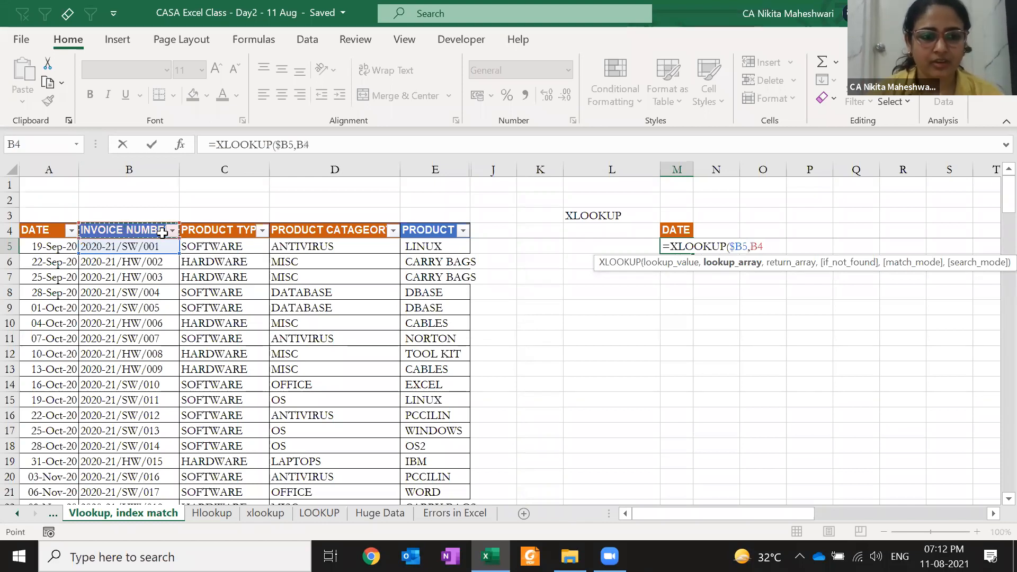
{"action": "key", "text": "ctrl+shift+Down"}
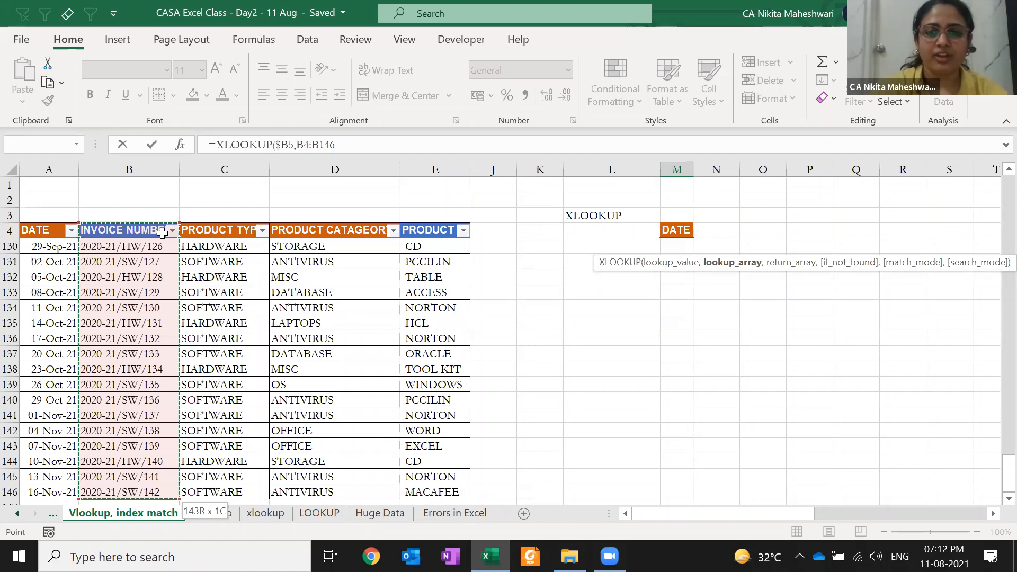
{"action": "key", "text": "ctrl+BackSpace"}
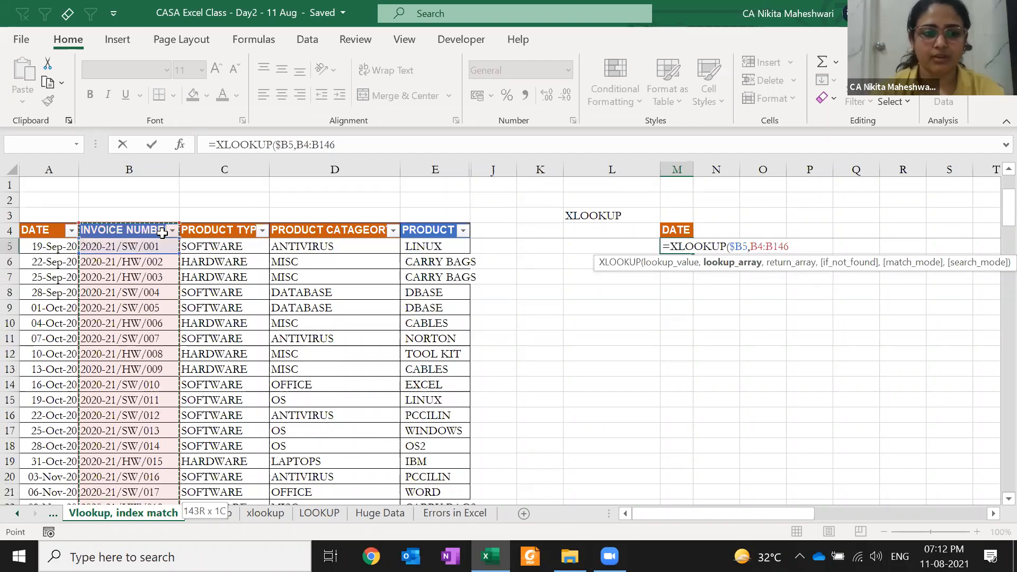
{"action": "key", "text": "F4"}
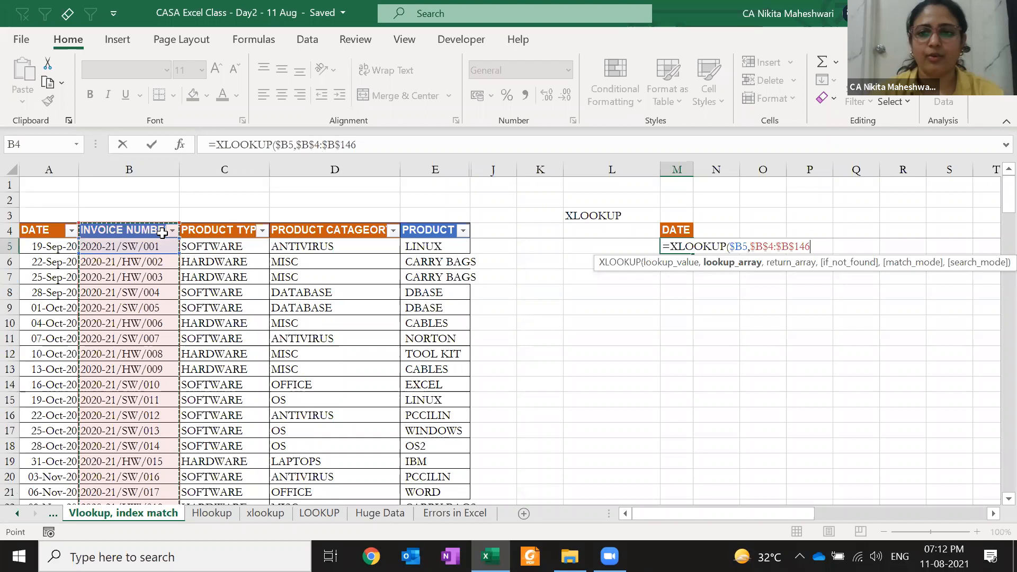
{"action": "type", "text": ","}
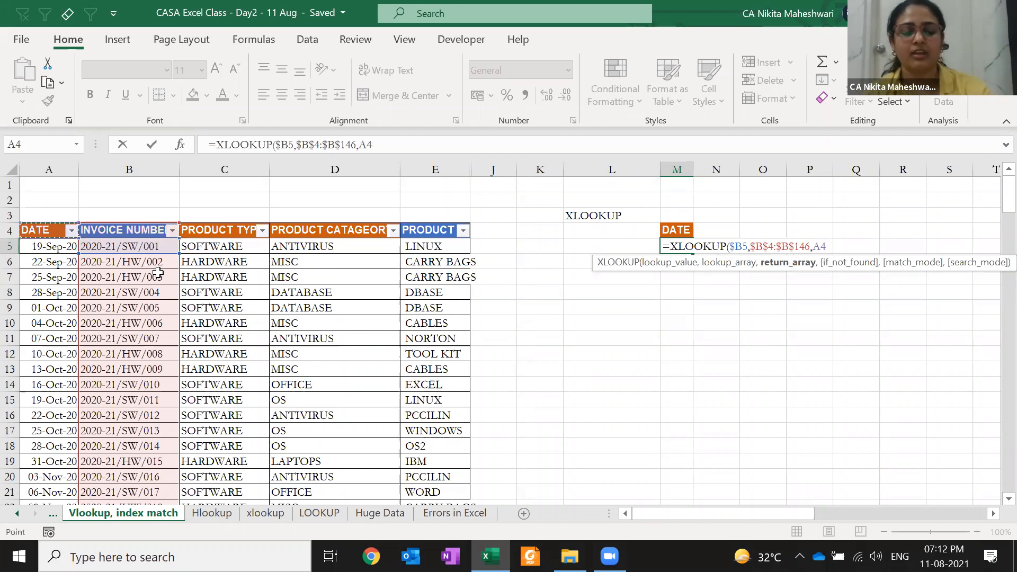
{"action": "key", "text": "ctrl+shift+Down"}
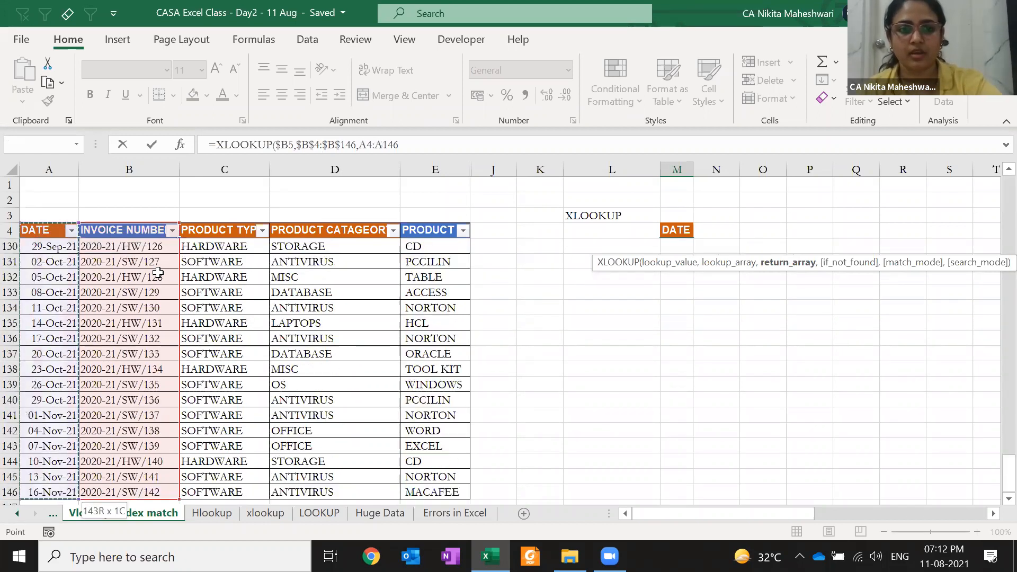
{"action": "key", "text": "F4"}
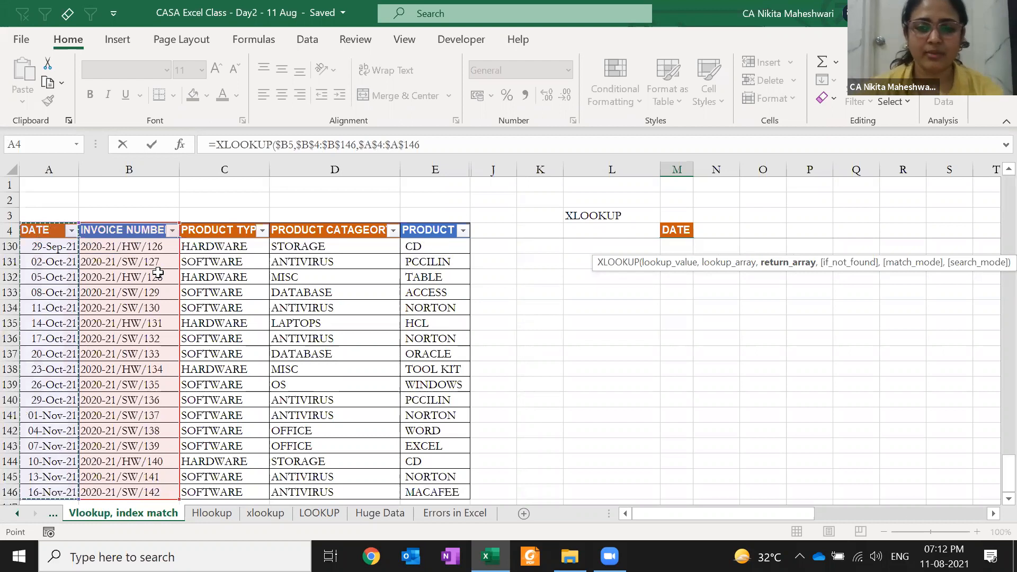
- Reselect the DATE column as the absolute return array $A$4:$A$146
{"action": "type", "text": ","}
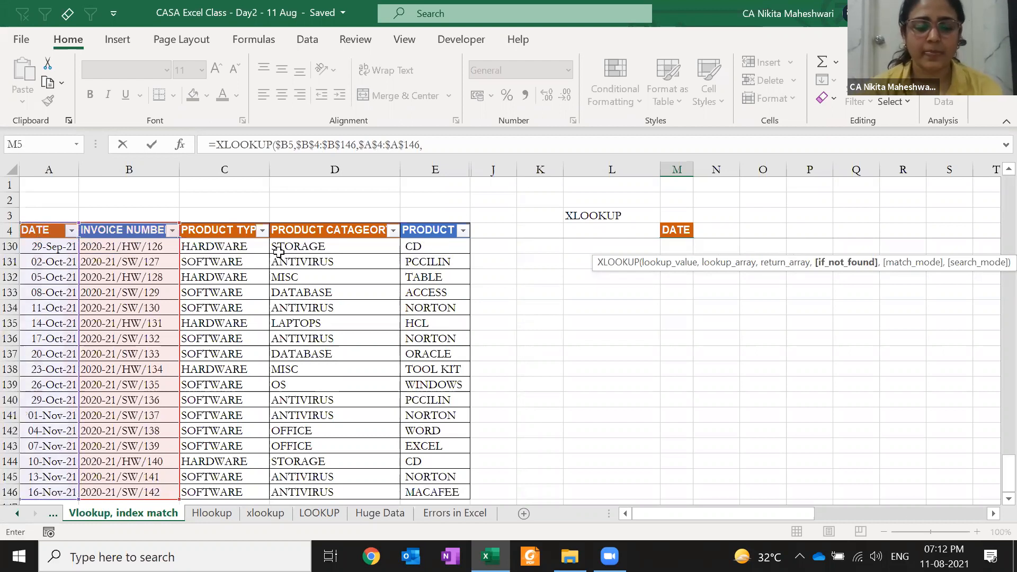
{"action": "scroll", "coordinate": [279, 251], "scroll_direction": "up", "scroll_amount": 20}
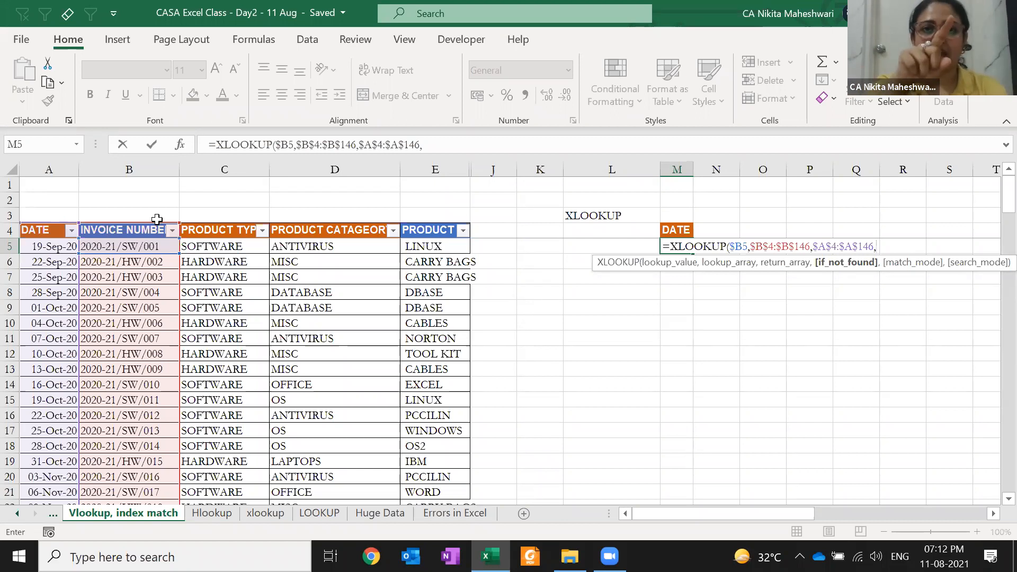
{"action": "left_click", "coordinate": [38, 244]}
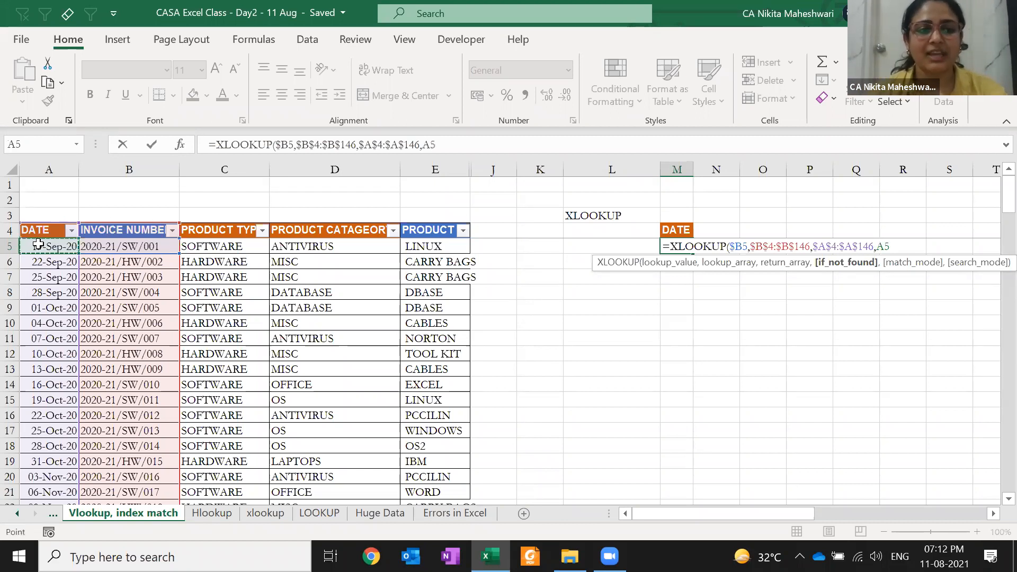
{"action": "key", "text": "BackSpace"}
{"action": "key", "text": "BackSpace"}
{"action": "key", "text": "BackSpace"}
{"action": "key", "text": "BackSpace"}
{"action": "key", "text": "BackSpace"}
{"action": "key", "text": "BackSpace"}
{"action": "key", "text": "BackSpace"}
{"action": "key", "text": "BackSpace"}
{"action": "key", "text": "BackSpace"}
{"action": "key", "text": "BackSpace"}
{"action": "key", "text": "BackSpace"}
{"action": "key", "text": "BackSpace"}
{"action": "key", "text": "BackSpace"}
{"action": "key", "text": "BackSpace"}
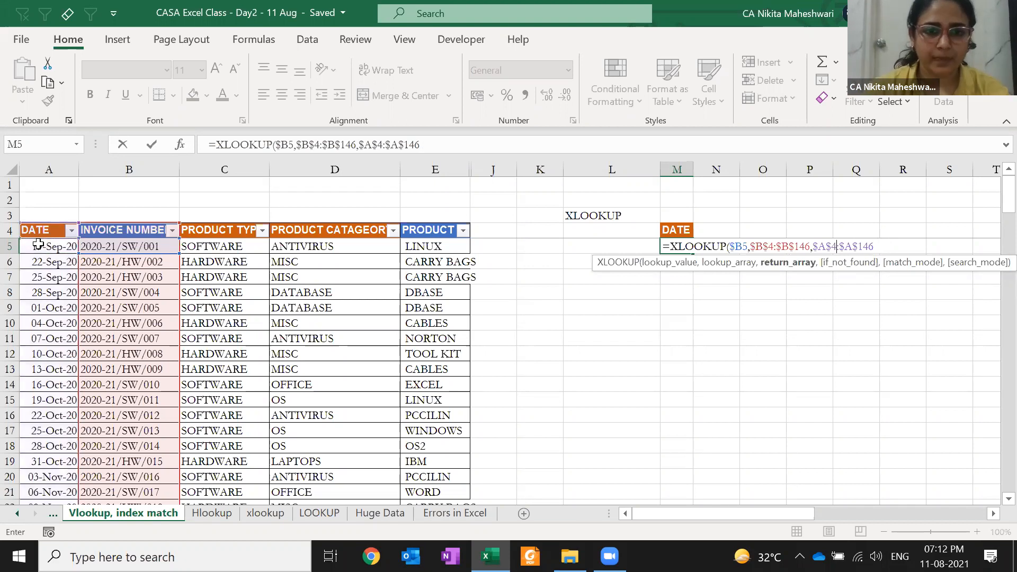
{"action": "left_click", "coordinate": [62, 302]}
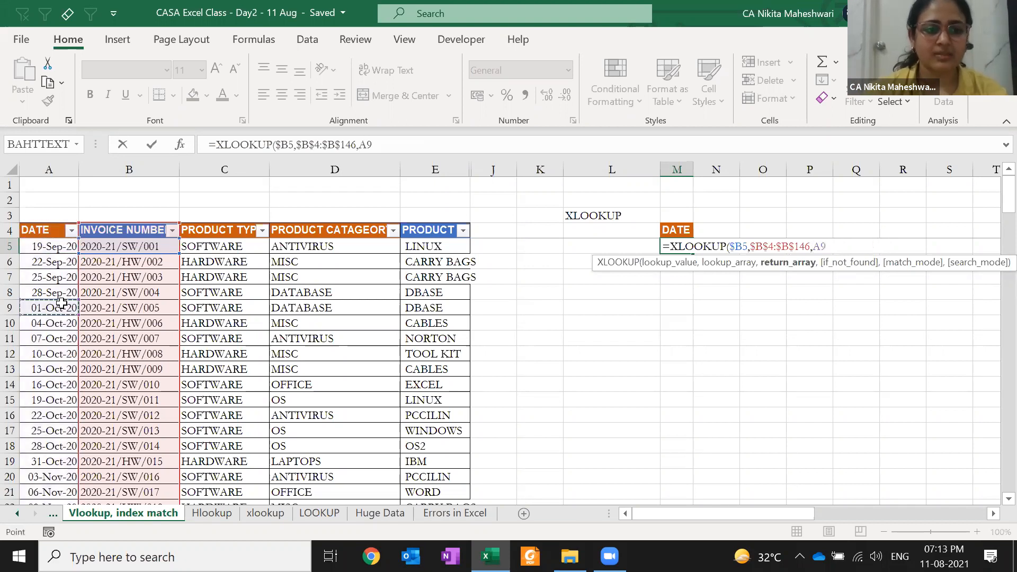
{"action": "key", "text": "ctrl+shift+Down"}
{"action": "scroll", "coordinate": [62, 302], "scroll_direction": "down", "scroll_amount": 3}
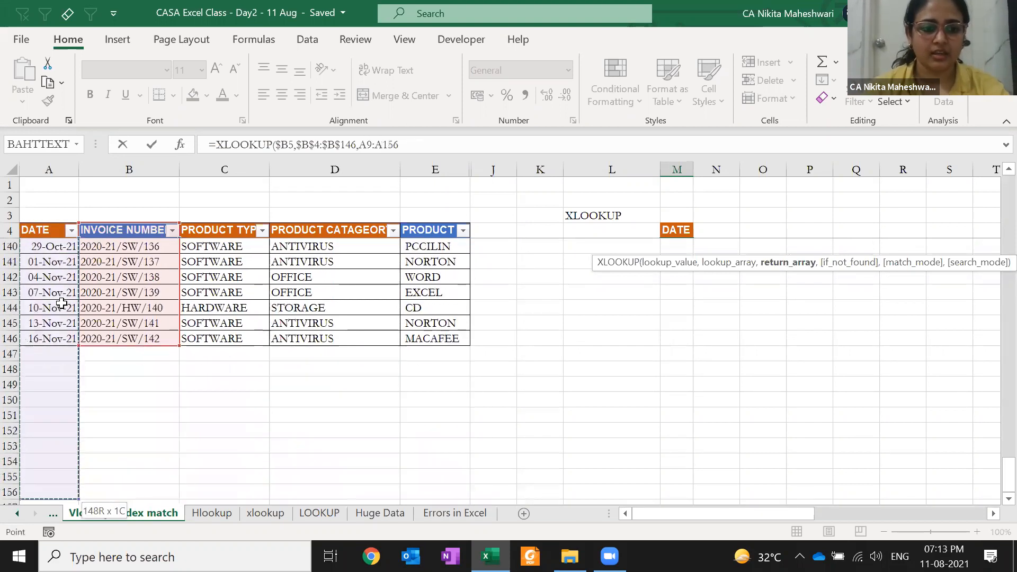
{"action": "key", "text": "shift+Down"}
{"action": "key", "text": "shift+Down"}
{"action": "key", "text": "shift+Down"}
{"action": "key", "text": "shift+Down"}
{"action": "key", "text": "shift+Down"}
{"action": "key", "text": "shift+Down"}
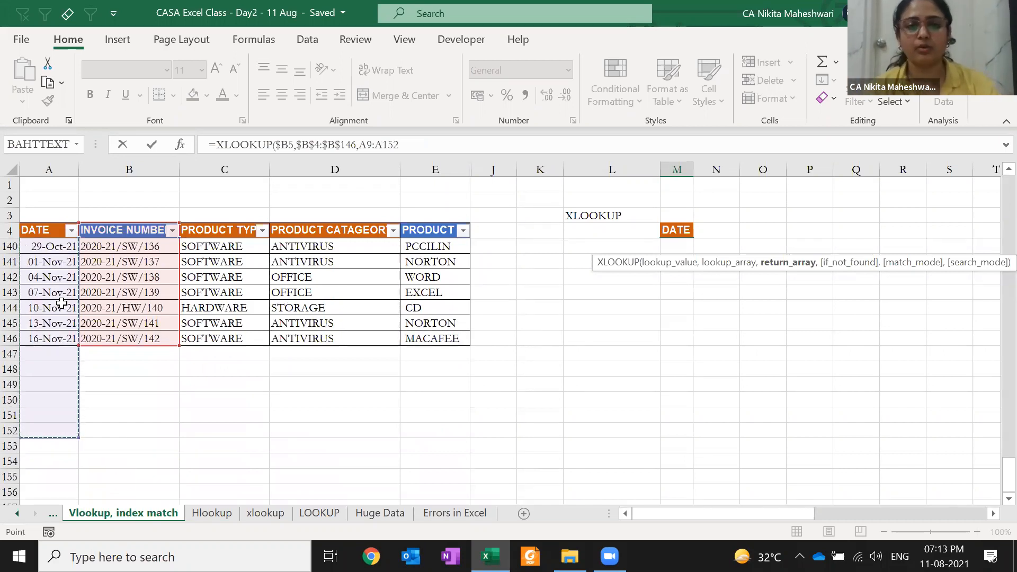
{"action": "key", "text": "ctrl+Up"}
{"action": "key", "text": "Up"}
{"action": "key", "text": "Down"}
{"action": "key", "text": "ctrl+shift+Down"}
{"action": "key", "text": "F4"}
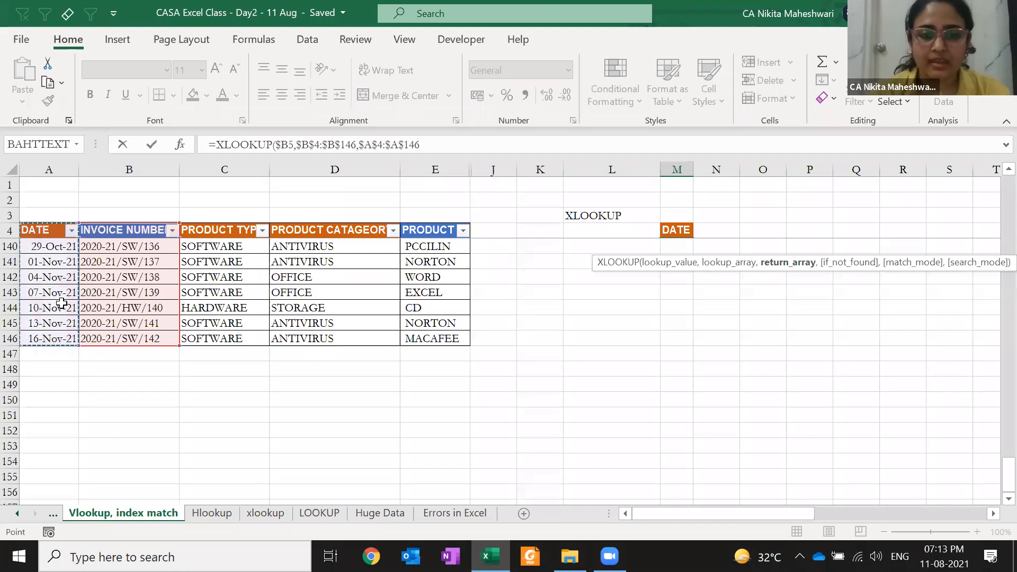
- Close the formula as =XLOOKUP($B5,$B$4:$B$146,$A$4:$A$146,,,) and enter it, returning 44093
{"action": "type", "text": ","}
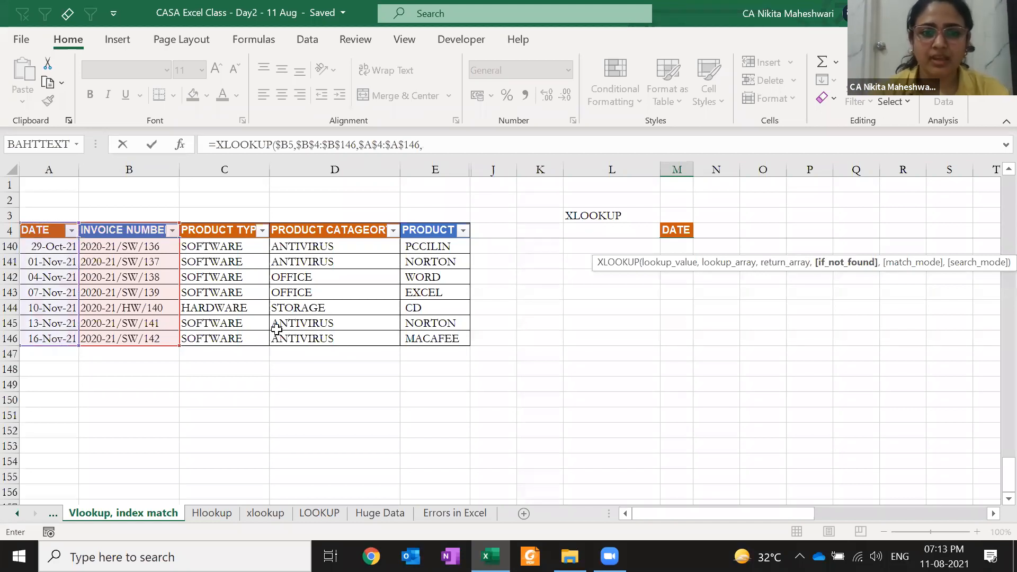
{"action": "scroll", "coordinate": [276, 329], "scroll_direction": "up", "scroll_amount": 20}
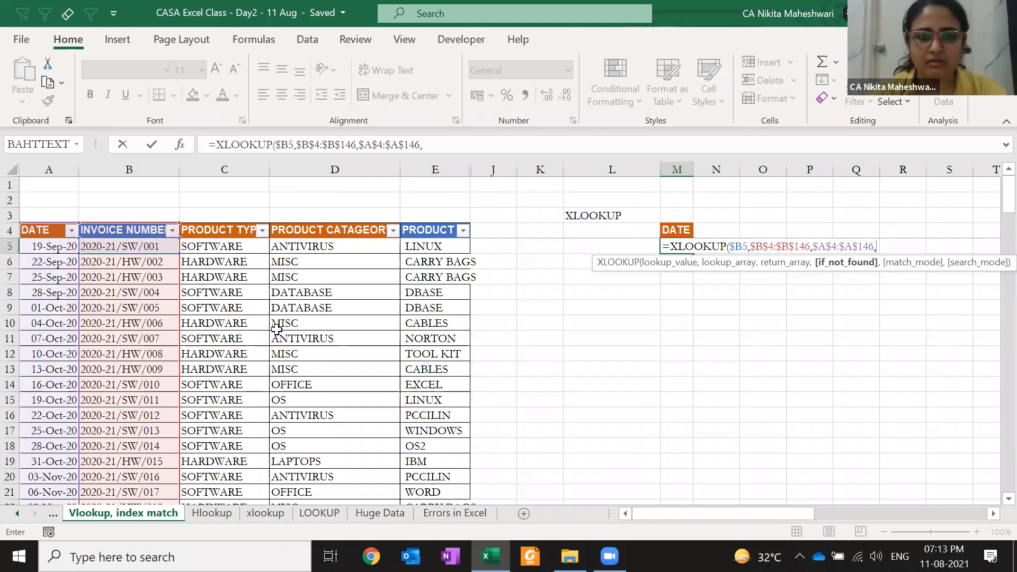
{"action": "type", "text": ","}
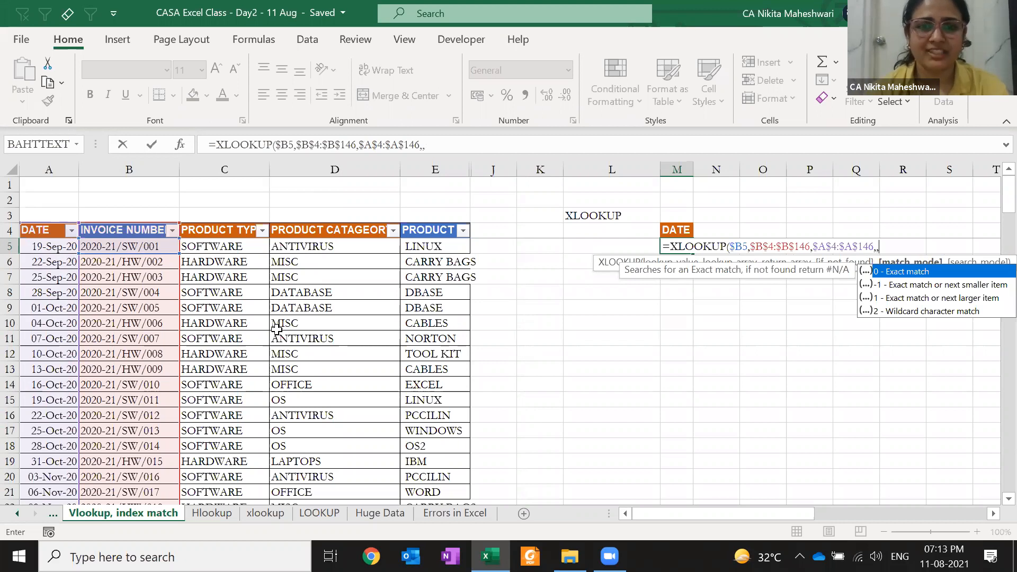
{"action": "type", "text": ","}
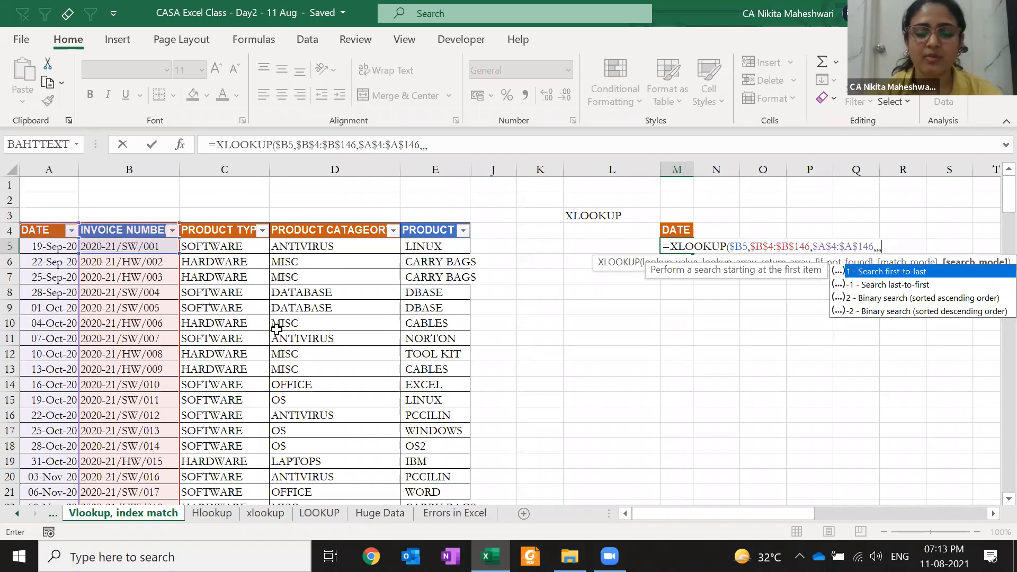
{"action": "type", "text": ")"}
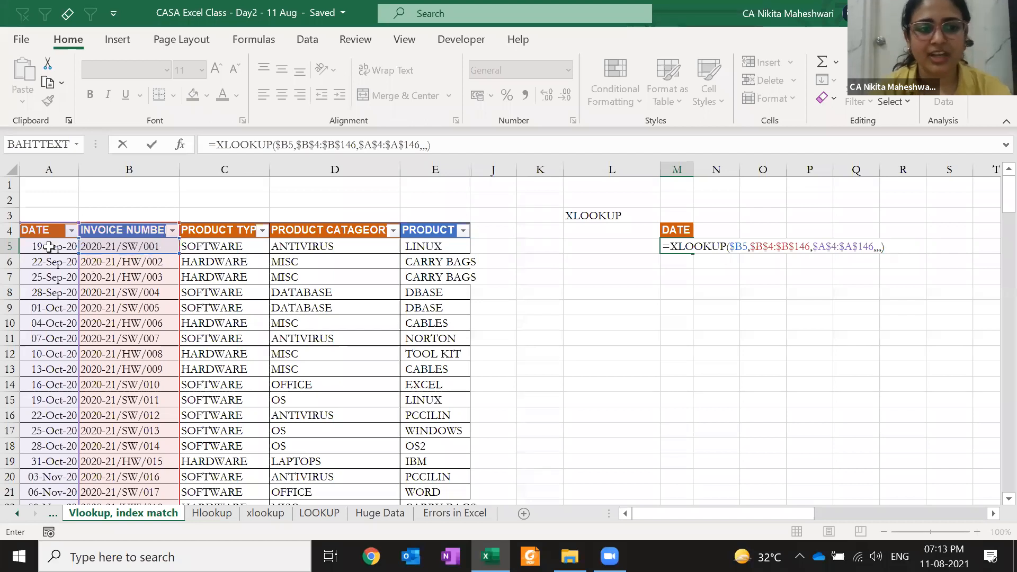
{"action": "key", "text": "ctrl+Return"}
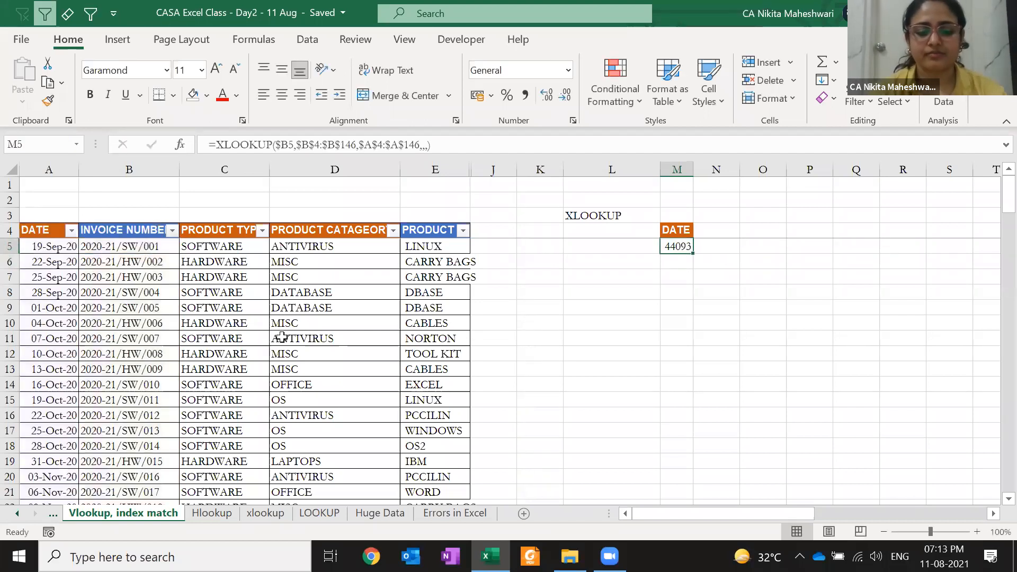
- Format M5 as a date and change the XLOOKUP lookup value from $B5 to L5
{"action": "key", "text": "ctrl+shift+3"}
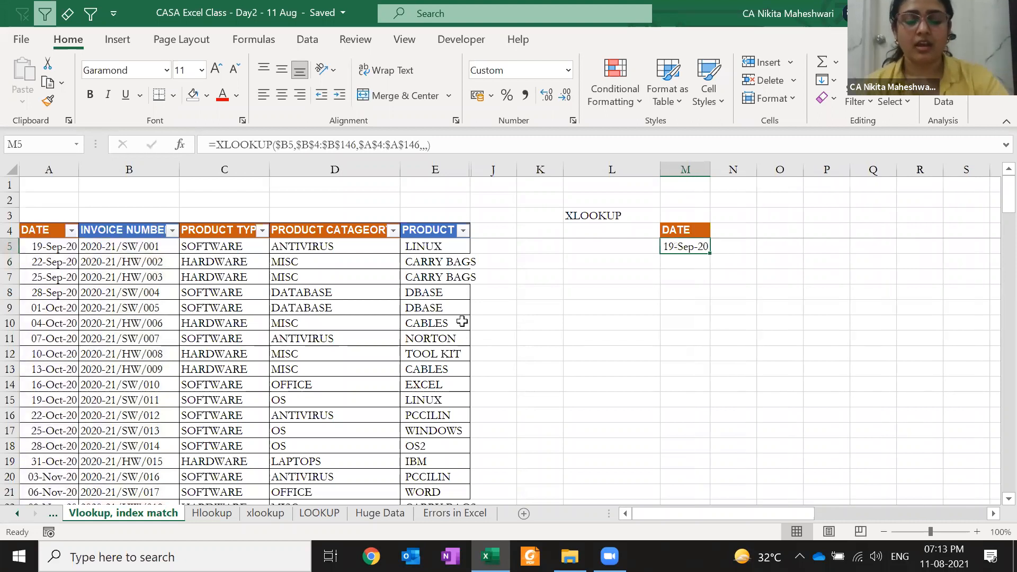
{"action": "key", "text": "F2"}
{"action": "left_click_drag", "start_coordinate": [748, 246], "coordinate": [732, 246]}
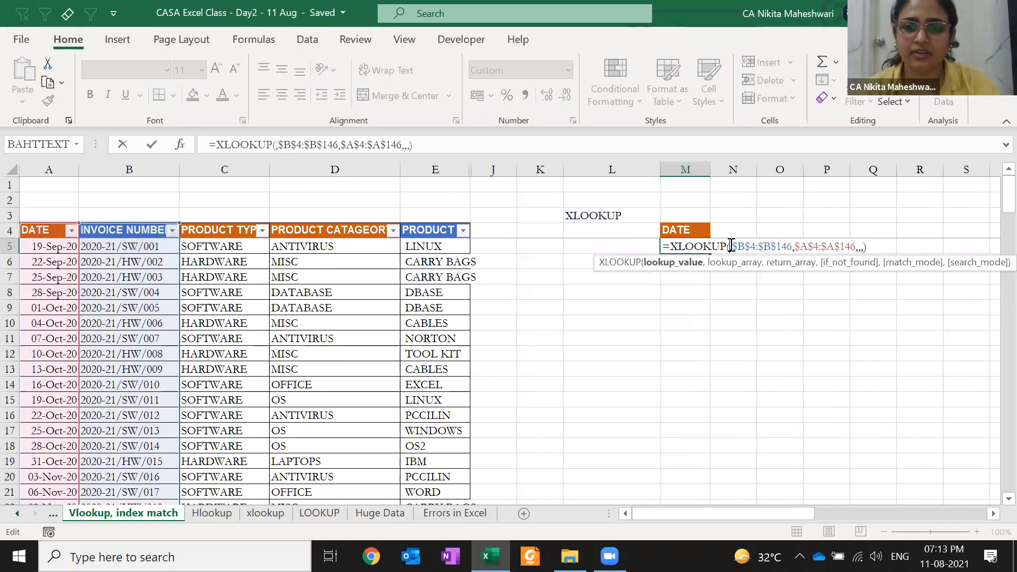
{"action": "left_click", "coordinate": [614, 247]}
{"action": "key", "text": "Return"}
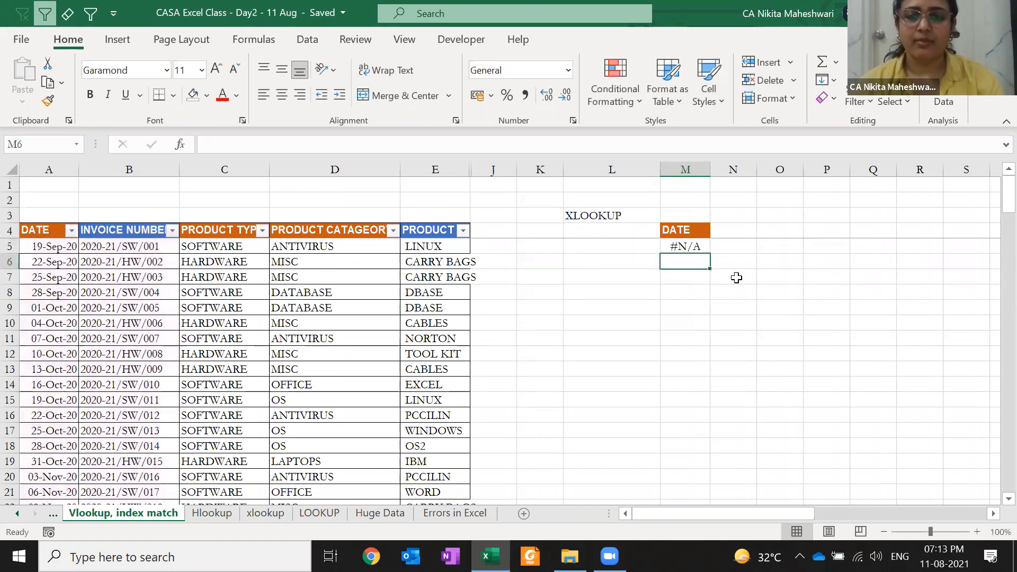
- Copy invoice number 2020-21/HW/009 from B13 into L5, so M5 shows 13-Oct-20
{"action": "key", "text": "Up"}
{"action": "key", "text": "Left"}
{"action": "type", "text": "="}
{"action": "key", "text": "Escape"}
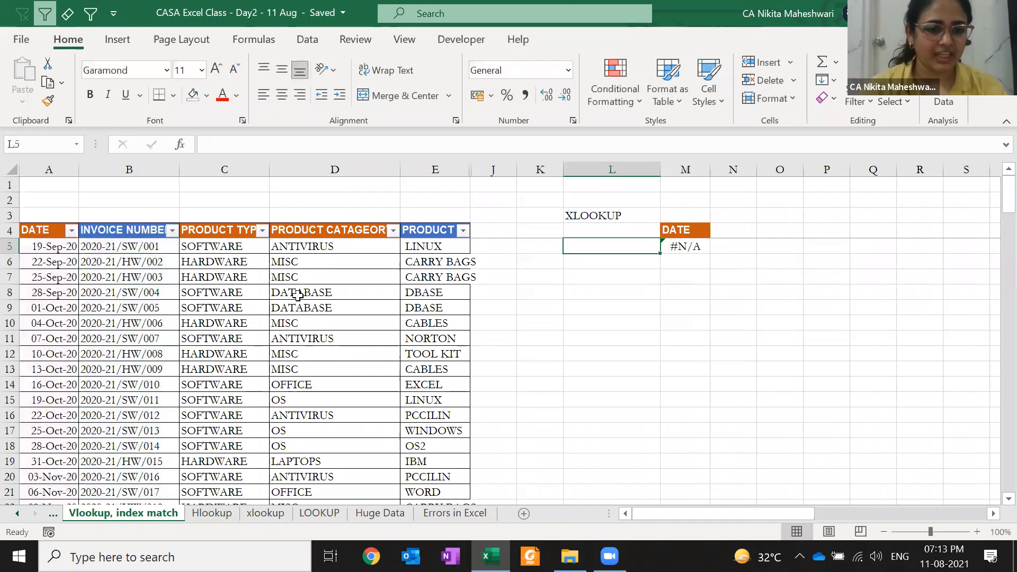
{"action": "left_click", "coordinate": [162, 368]}
{"action": "key", "text": "ctrl+c"}
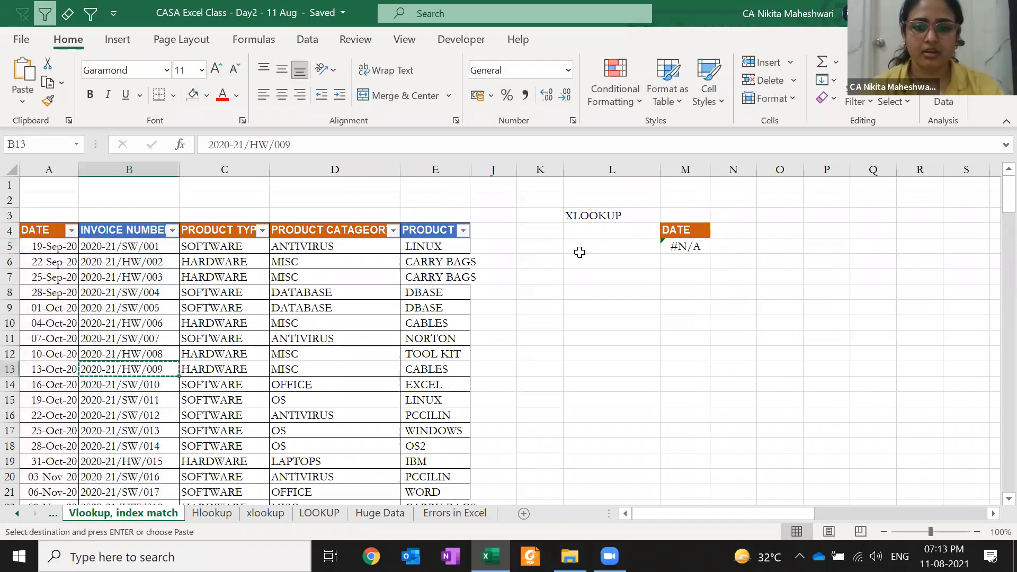
{"action": "left_click", "coordinate": [585, 247]}
{"action": "key", "text": "Return"}
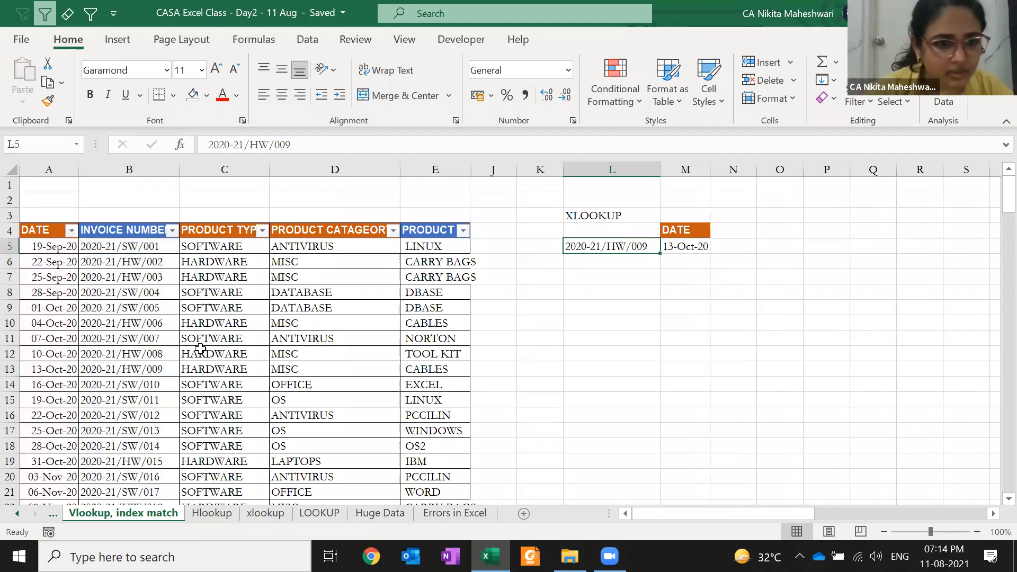
- Fill the matched row's date and invoice cells A13:B13 orange
{"action": "left_click_drag", "start_coordinate": [147, 372], "coordinate": [35, 379]}
{"action": "left_click", "coordinate": [35, 379]}
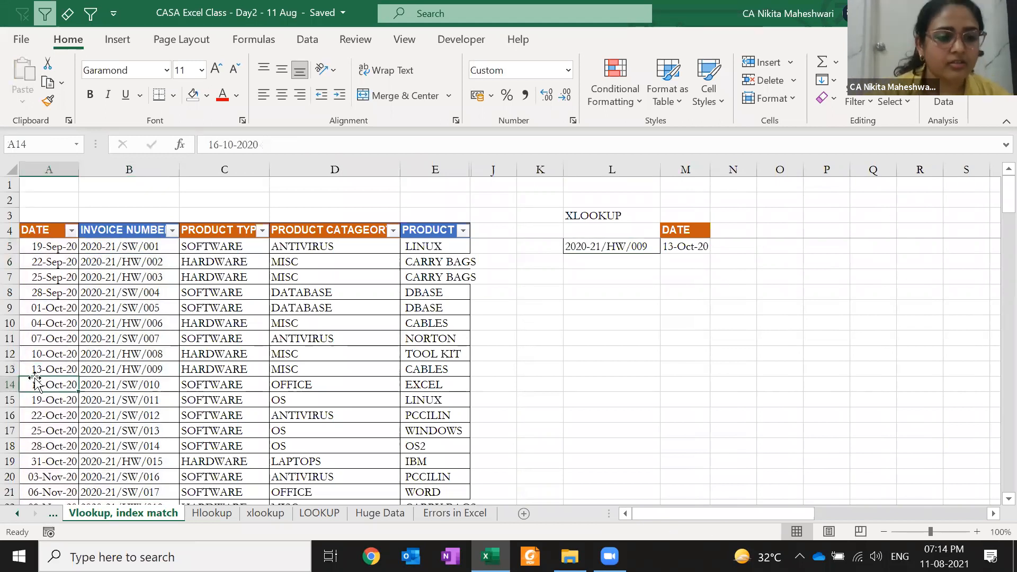
{"action": "key", "text": "Up"}
{"action": "key", "text": "shift+Right"}
{"action": "left_click", "coordinate": [206, 96]}
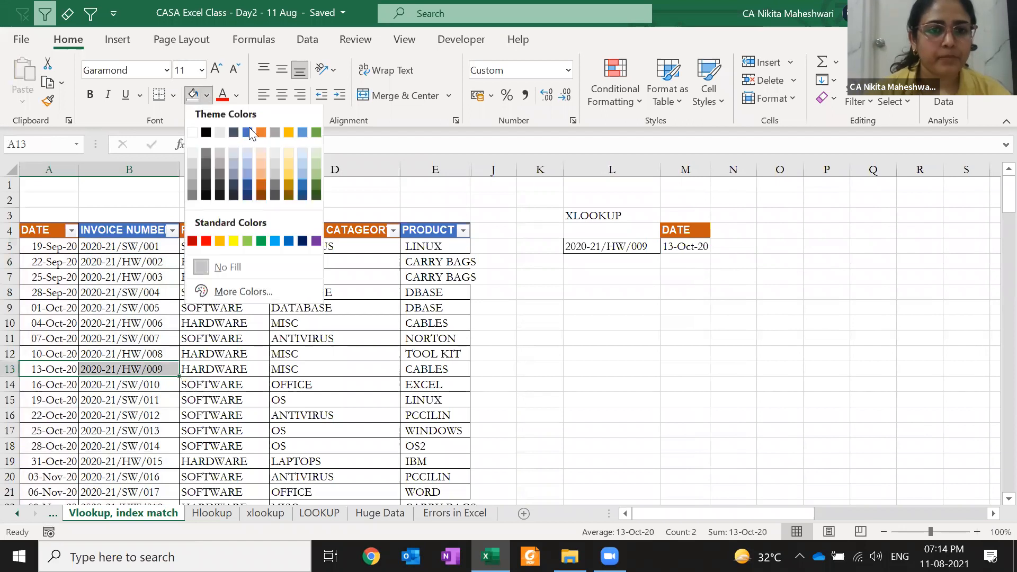
{"action": "left_click", "coordinate": [262, 136]}
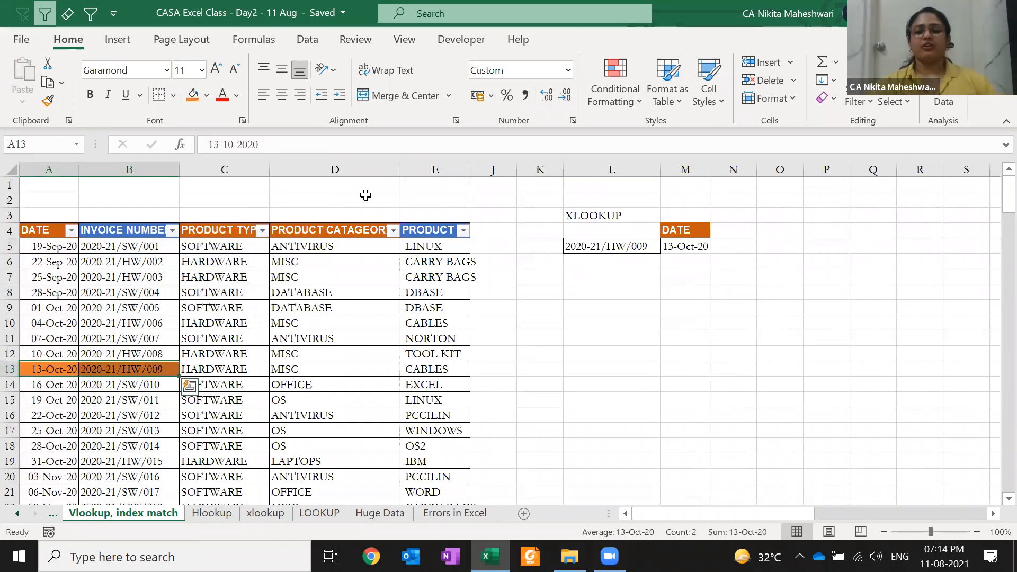
{"action": "key", "text": "shift+Left"}
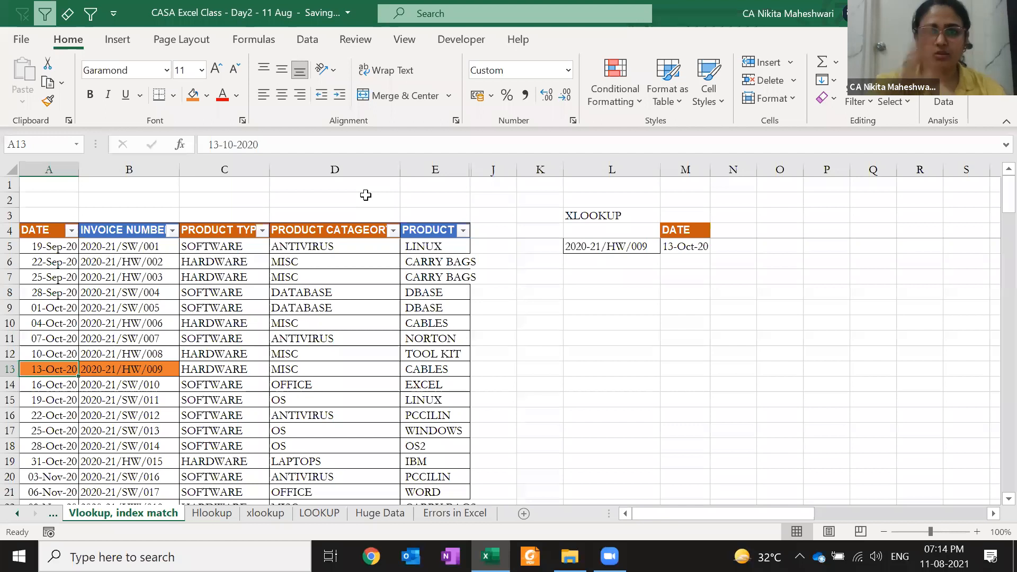
{"action": "left_click", "coordinate": [64, 261]}
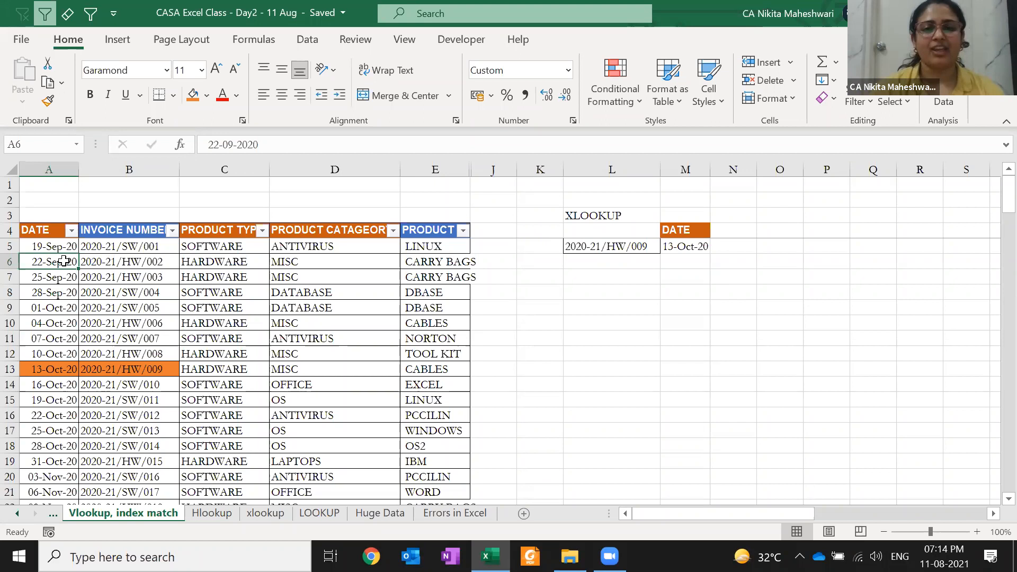
{"action": "left_click", "coordinate": [676, 235]}
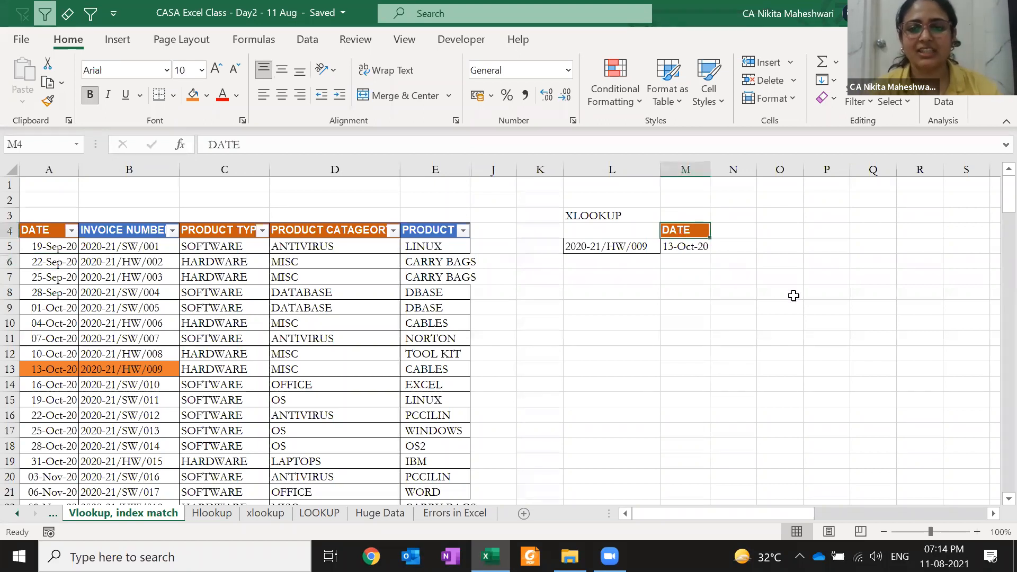
{"action": "key", "text": "Down"}
{"action": "key", "text": "F2"}
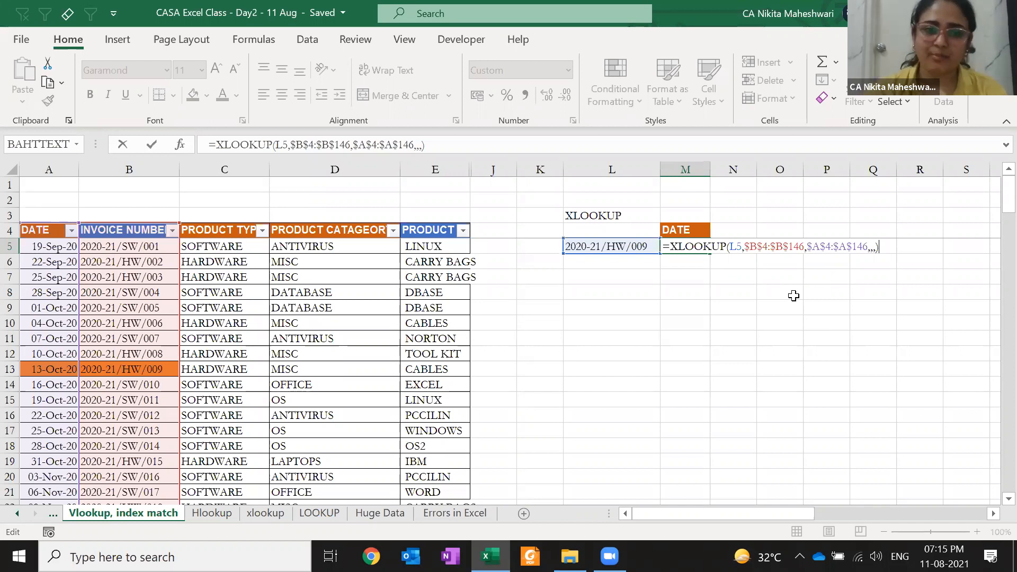
{"action": "key", "text": "BackSpace"}
{"action": "key", "text": "BackSpace"}
{"action": "key", "text": "BackSpace"}
{"action": "key", "text": "BackSpace"}
{"action": "key", "text": "Return"}
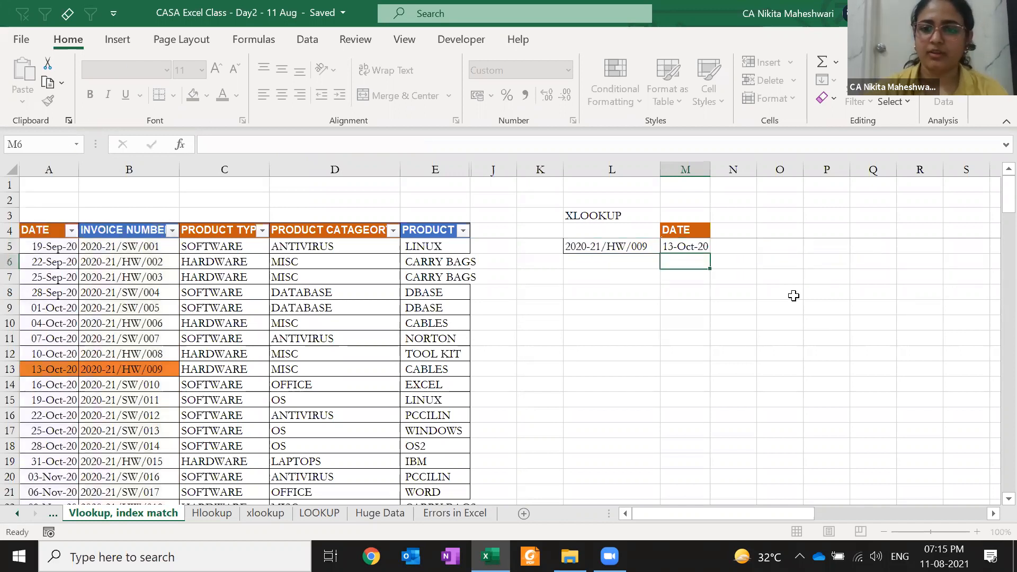
{"action": "key", "text": "Up"}
{"action": "key", "text": "F2"}
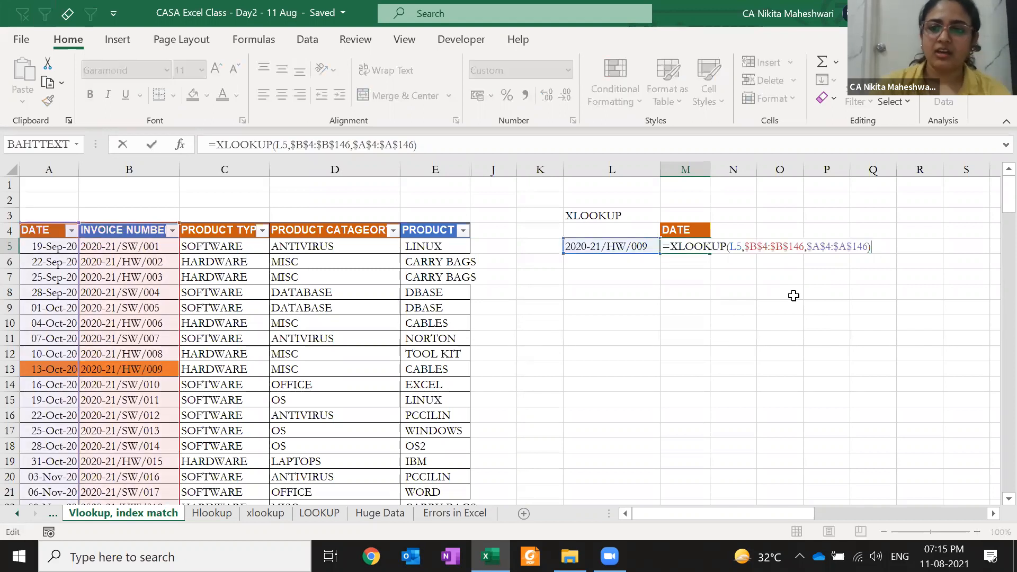
{"action": "key", "text": "Left"}
{"action": "type", "text": ",,,"}
{"action": "key", "text": "Return"}
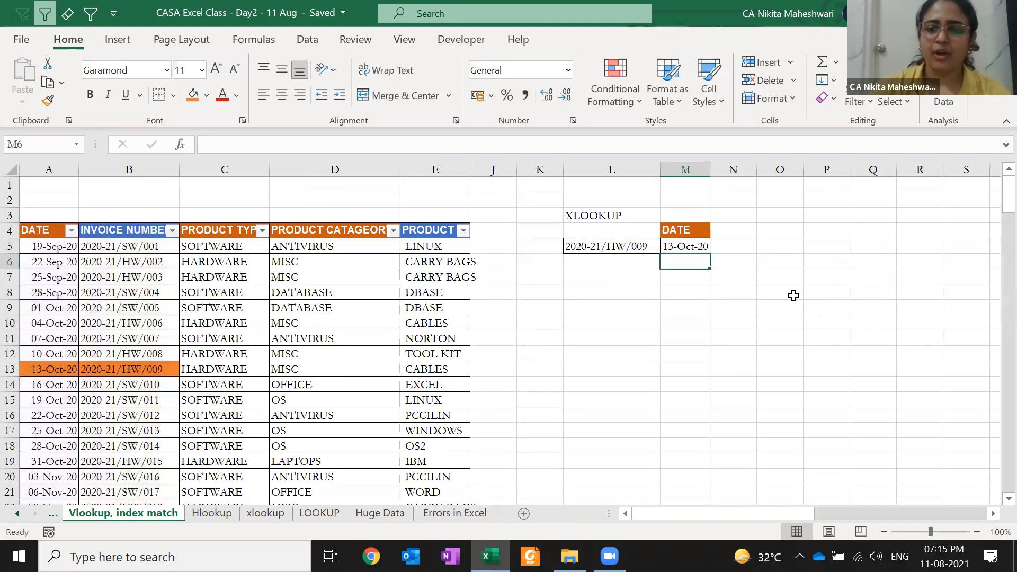
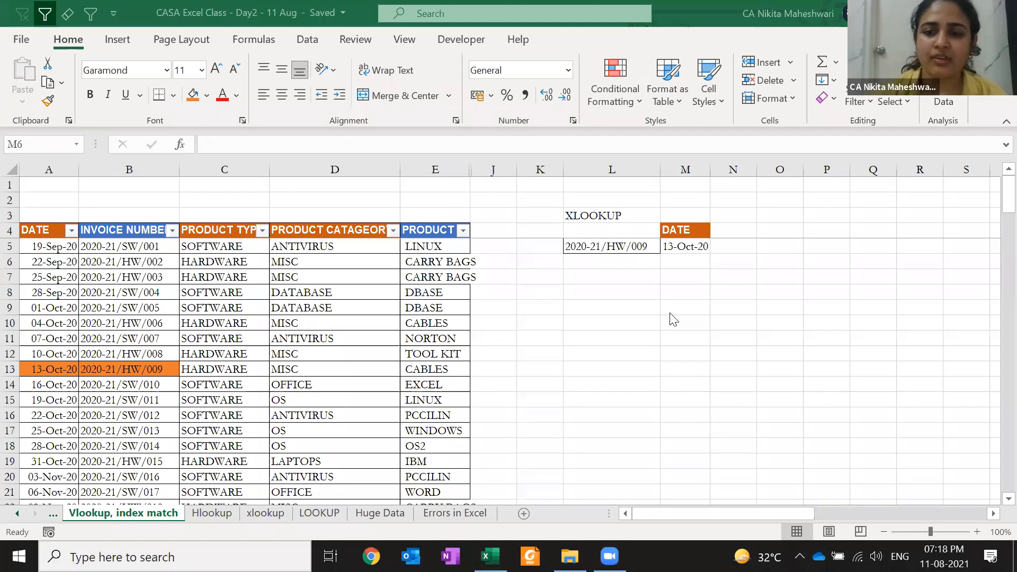
- Insert blank columns before the invoice number and product type columns
{"action": "left_click", "coordinate": [139, 259]}
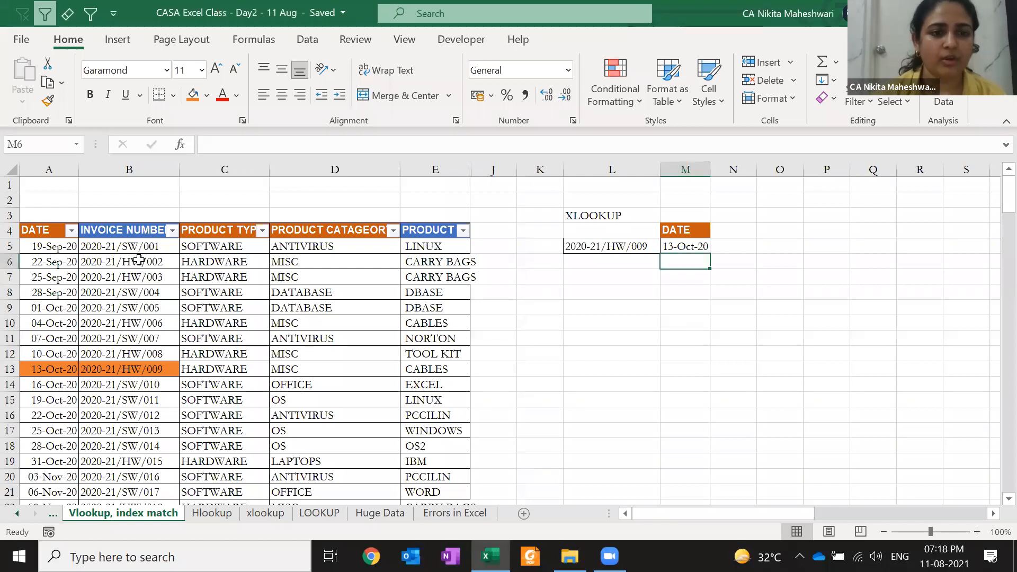
{"action": "left_click", "coordinate": [139, 260]}
{"action": "key", "text": "ctrl+space"}
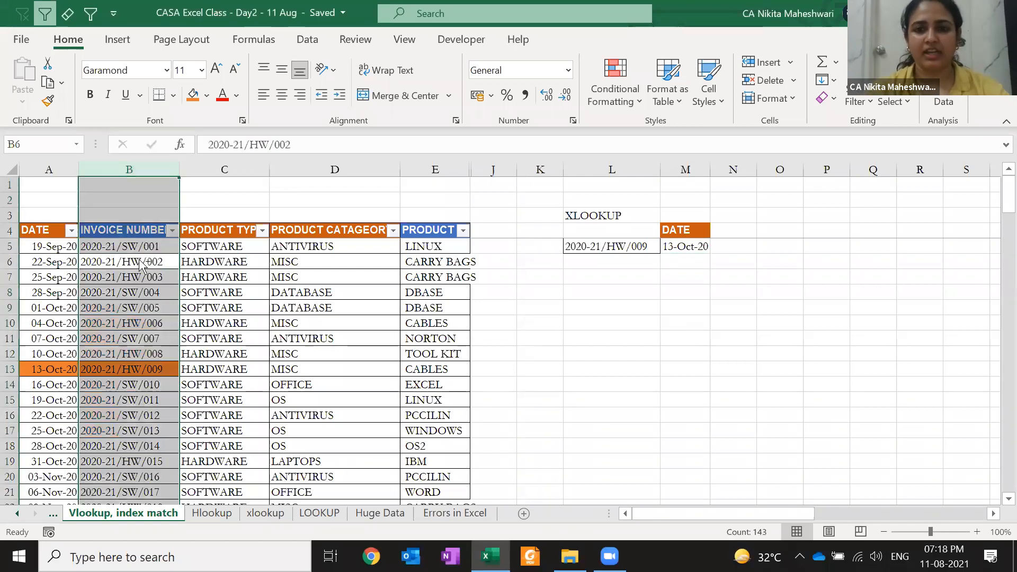
{"action": "key", "text": "ctrl+shift+plus"}
{"action": "key", "text": "ctrl+shift+plus"}
{"action": "key", "text": "Right"}
{"action": "key", "text": "Right"}
{"action": "key", "text": "Right"}
{"action": "key", "text": "ctrl+space"}
{"action": "type", "text": "+"}
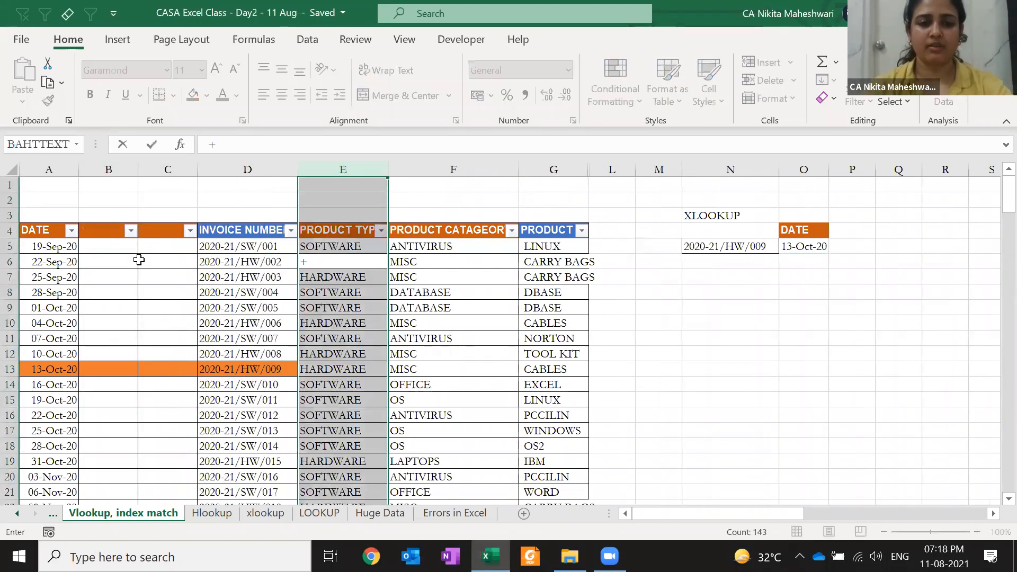
{"action": "key", "text": "Escape"}
{"action": "key", "text": "ctrl+shift+plus"}
{"action": "key", "text": "ctrl+shift+plus"}
{"action": "key", "text": "ctrl+shift+plus"}
{"action": "key", "text": "Right"}
{"action": "key", "text": "Right"}
{"action": "key", "text": "Right"}
{"action": "key", "text": "Right"}
{"action": "key", "text": "Right"}
{"action": "key", "text": "Right"}
{"action": "key", "text": "Right"}
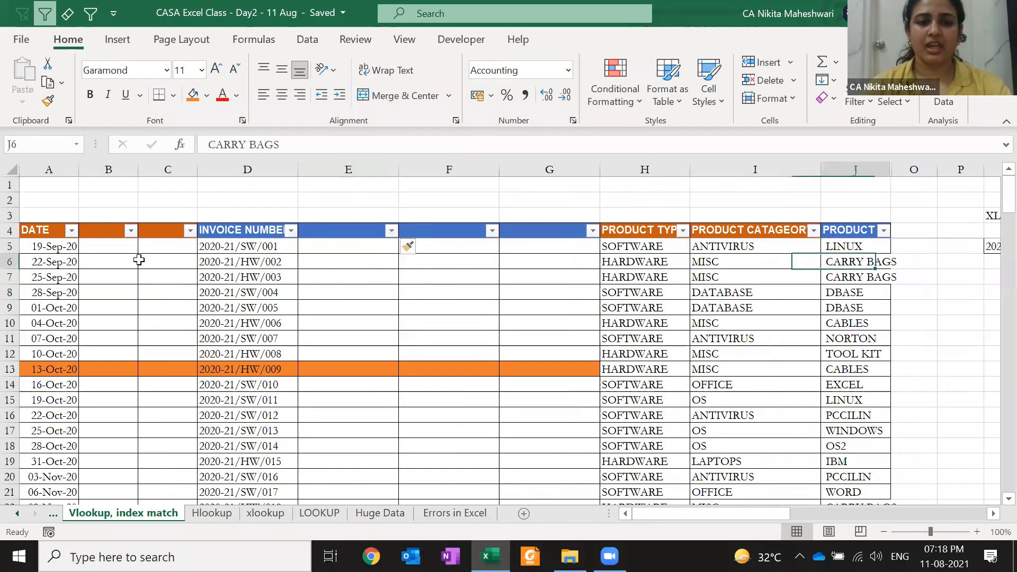
- Inspect the M5 XLOOKUP to see its ranges adjusted for the inserted columns
{"action": "key", "text": "Left"}
{"action": "key", "text": "Left"}
{"action": "key", "text": "Left"}
{"action": "key", "text": "Left"}
{"action": "key", "text": "Left"}
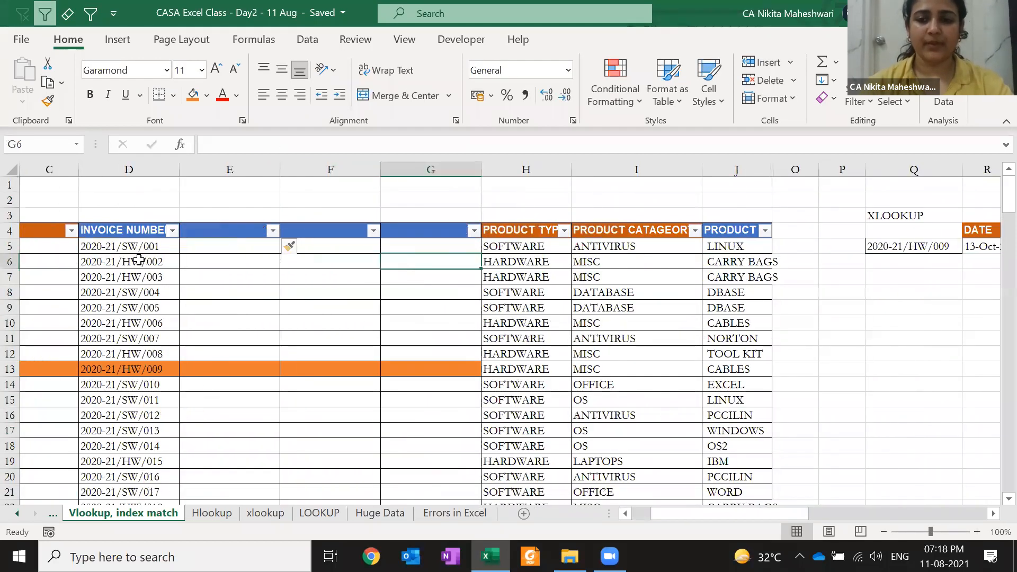
{"action": "key", "text": "Right"}
{"action": "key", "text": "Right"}
{"action": "key", "text": "Right"}
{"action": "key", "text": "Right"}
{"action": "key", "text": "Right"}
{"action": "key", "text": "Right"}
{"action": "key", "text": "Right"}
{"action": "key", "text": "Right"}
{"action": "key", "text": "Left"}
{"action": "key", "text": "Up"}
{"action": "key", "text": "F2"}
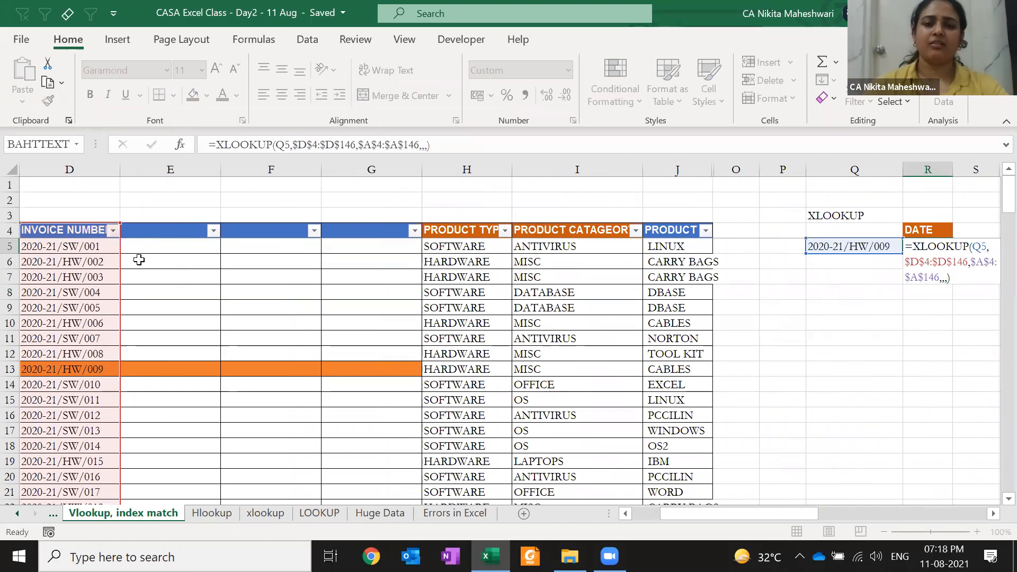
{"action": "key", "text": "Escape"}
- Delete the inserted blank columns to restore the original table layout
{"action": "key", "text": "ctrl+Left"}
{"action": "key", "text": "ctrl+Left"}
{"action": "key", "text": "ctrl+Left"}
{"action": "key", "text": "ctrl+Left"}
{"action": "key", "text": "ctrl+Left"}
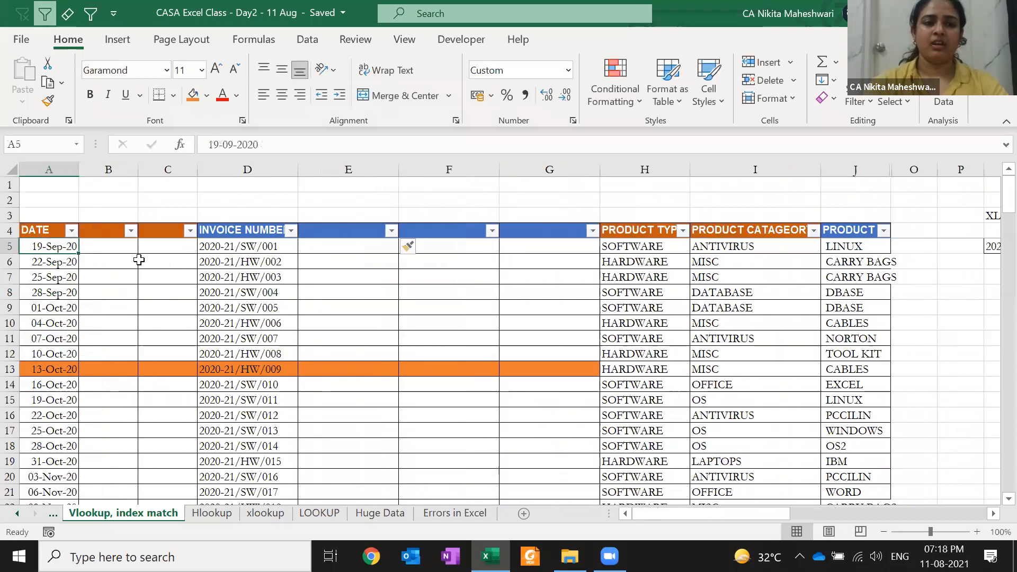
{"action": "key", "text": "Right"}
{"action": "key", "text": "Right"}
{"action": "key", "text": "Right"}
{"action": "key", "text": "Right"}
{"action": "key", "text": "Right"}
{"action": "key", "text": "Left"}
{"action": "key", "text": "ctrl+space"}
{"action": "key", "text": "ctrl+minus"}
{"action": "key", "text": "ctrl+minus"}
{"action": "key", "text": "ctrl+minus"}
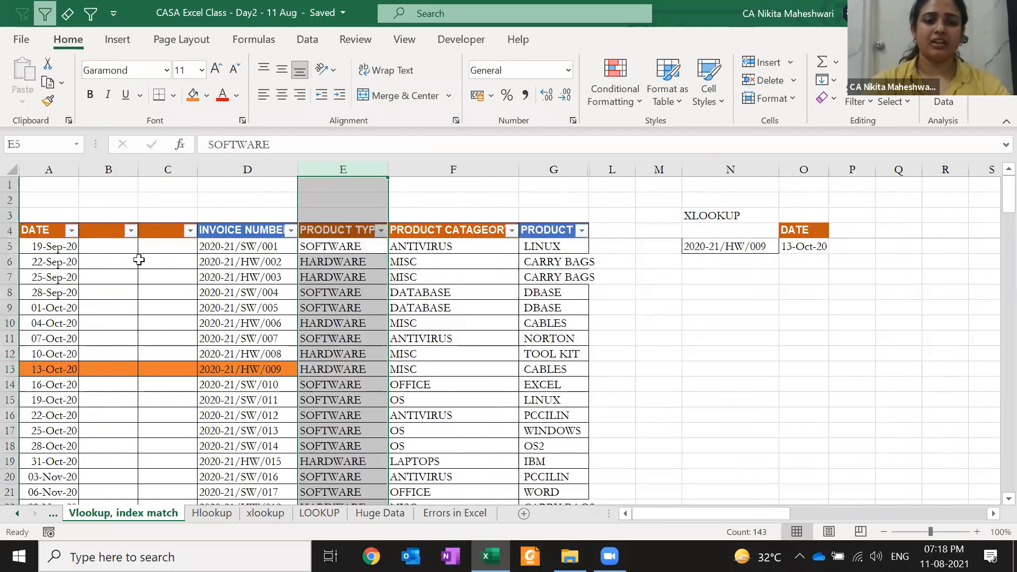
{"action": "key", "text": "Left"}
{"action": "key", "text": "Left"}
{"action": "key", "text": "Left"}
{"action": "key", "text": "ctrl+space"}
{"action": "key", "text": "ctrl+minus"}
{"action": "key", "text": "ctrl+minus"}
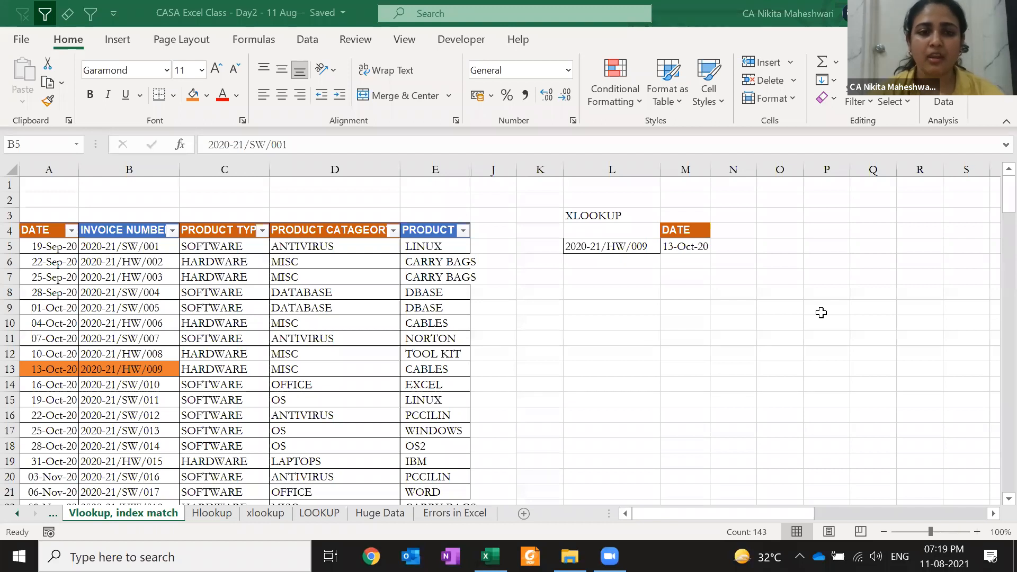
- Review the optional arguments of the M5 XLOOKUP and confirm it unchanged
{"action": "left_click", "coordinate": [678, 244]}
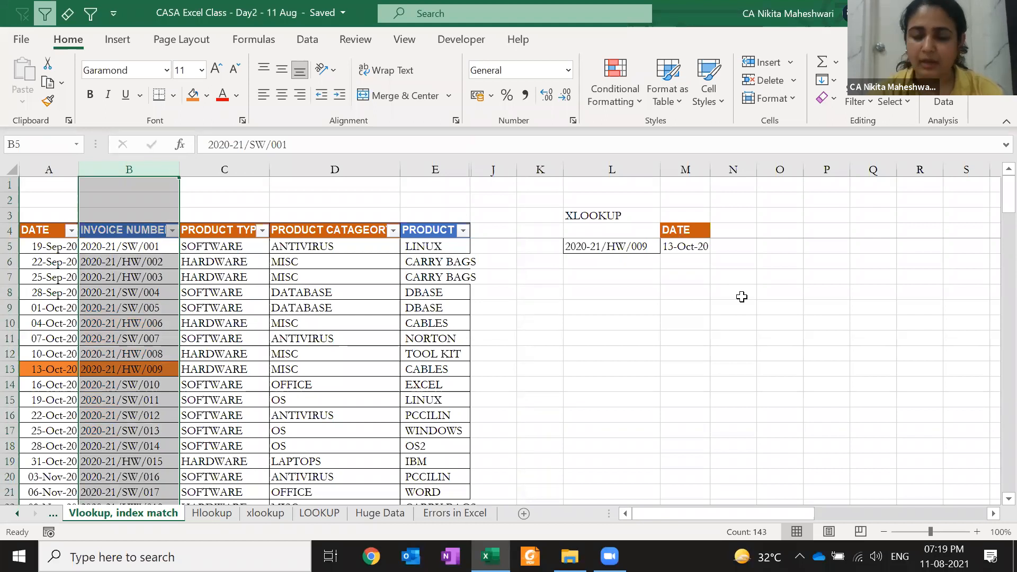
{"action": "left_click", "coordinate": [691, 287]}
{"action": "key", "text": "Up"}
{"action": "key", "text": "Up"}
{"action": "key", "text": "Up"}
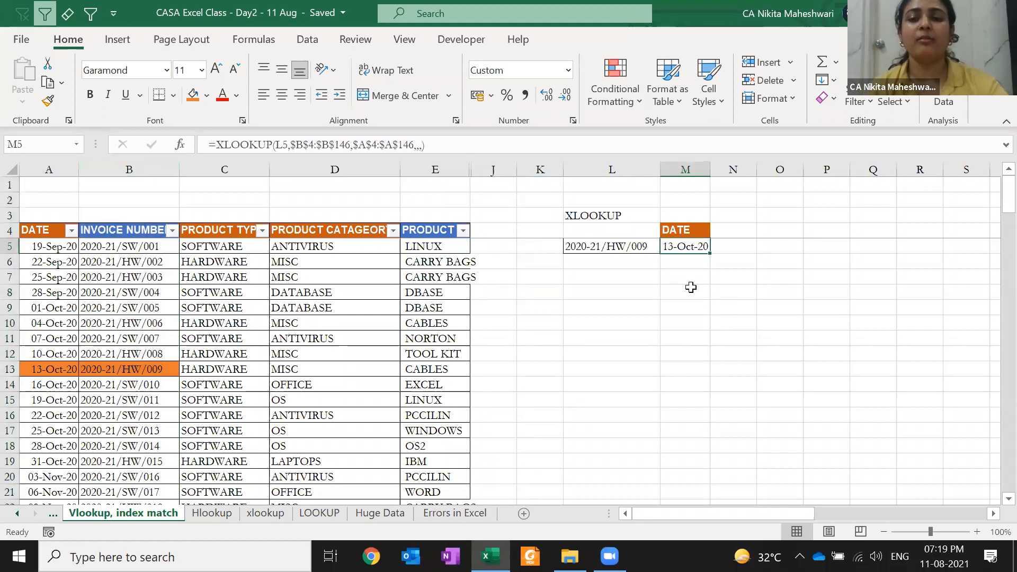
{"action": "key", "text": "F2"}
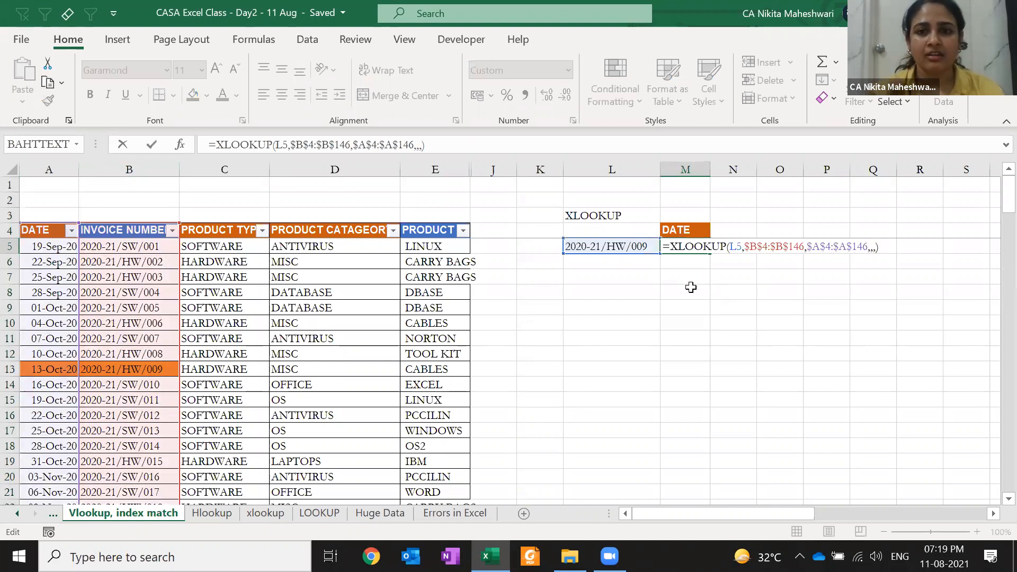
{"action": "key", "text": "Left"}
{"action": "key", "text": "Left"}
{"action": "key", "text": "Left"}
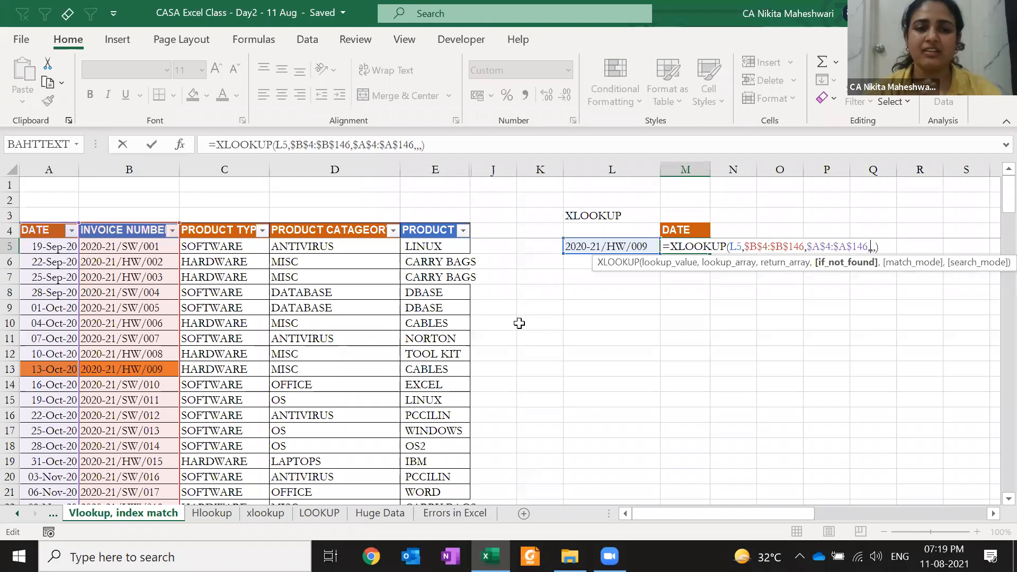
{"action": "key", "text": "Return"}
{"action": "key", "text": "Down"}
{"action": "key", "text": "Down"}
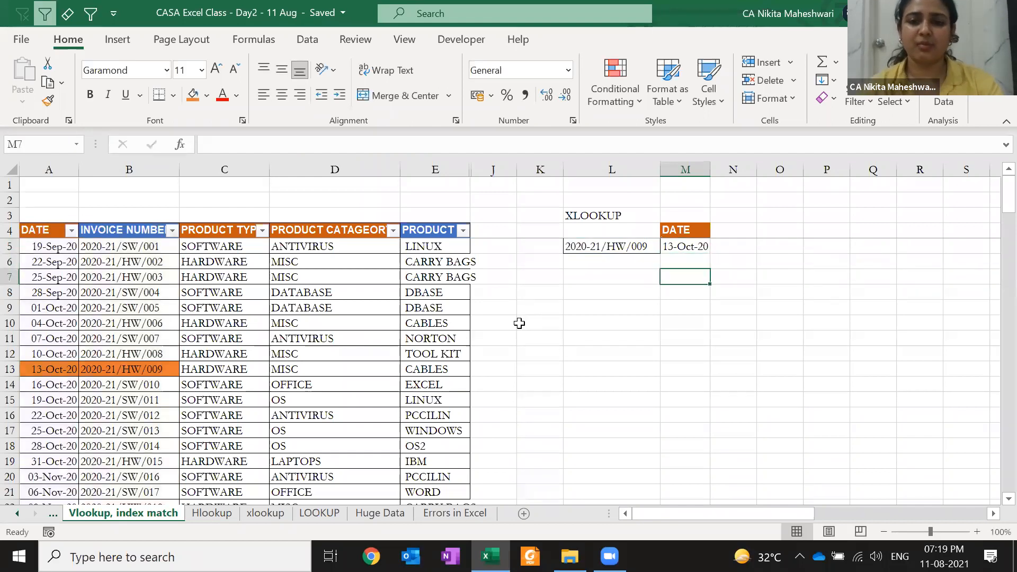
{"action": "key", "text": "Left"}
{"action": "key", "text": "Down"}
{"action": "key", "text": "Down"}
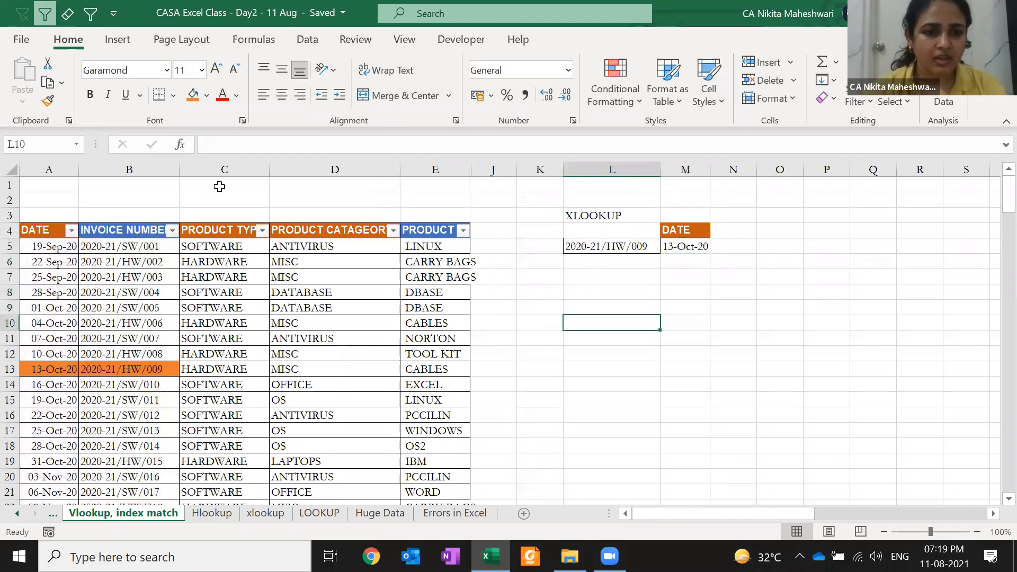
- Copy the product type and category block into L11:M15 and autofit columns L and M
{"action": "left_click_drag", "start_coordinate": [222, 230], "coordinate": [329, 293]}
{"action": "key", "text": "ctrl+c"}
{"action": "left_click", "coordinate": [613, 332]}
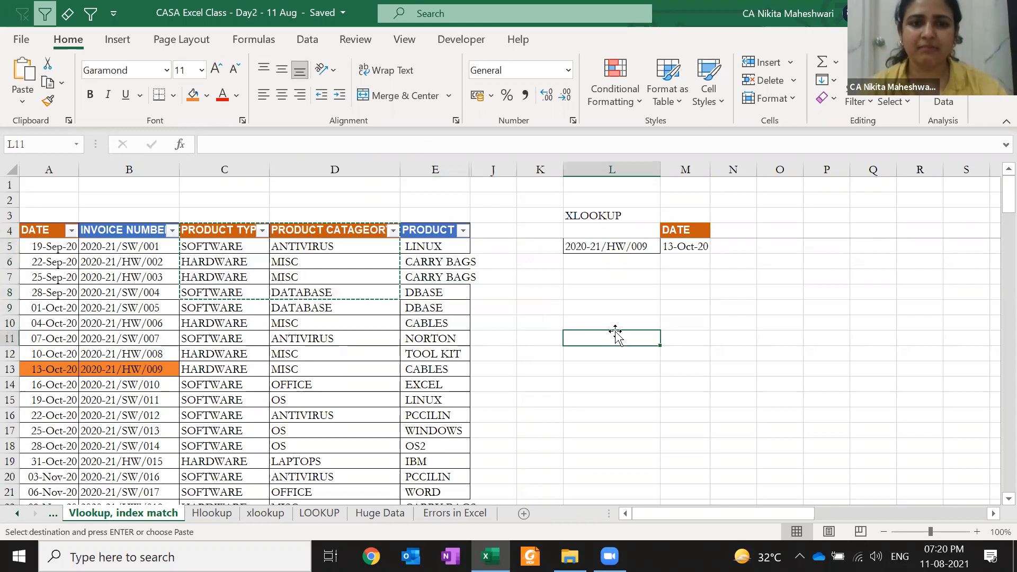
{"action": "key", "text": "Return"}
{"action": "key", "text": "alt+h"}
{"action": "key", "text": "o"}
{"action": "key", "text": "i"}
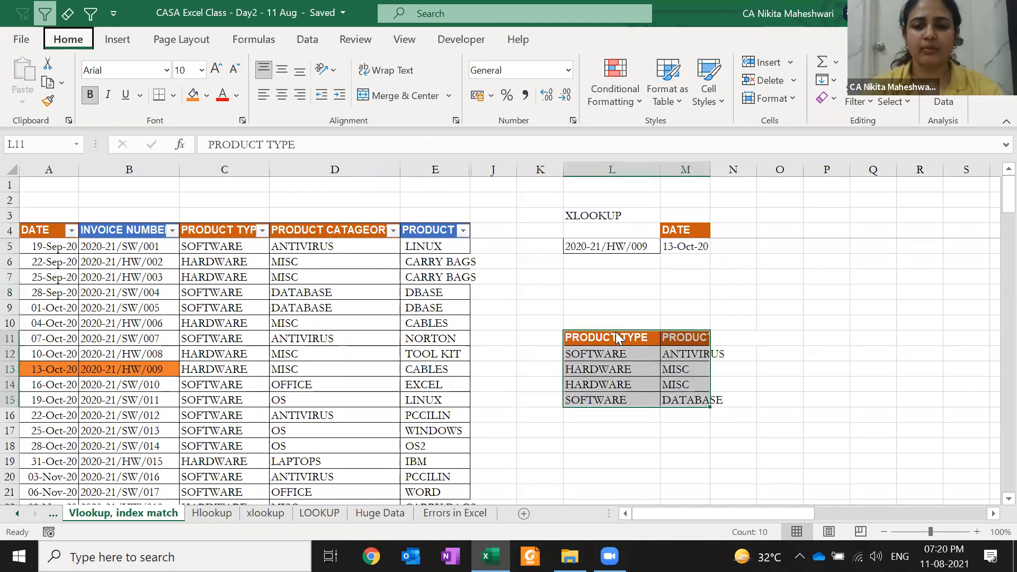
{"action": "key", "text": "Right"}
{"action": "key", "text": "Right"}
{"action": "key", "text": "Right"}
{"action": "key", "text": "Right"}
{"action": "key", "text": "Right"}
{"action": "key", "text": "Right"}
{"action": "key", "text": "Right"}
{"action": "key", "text": "Right"}
{"action": "key", "text": "Right"}
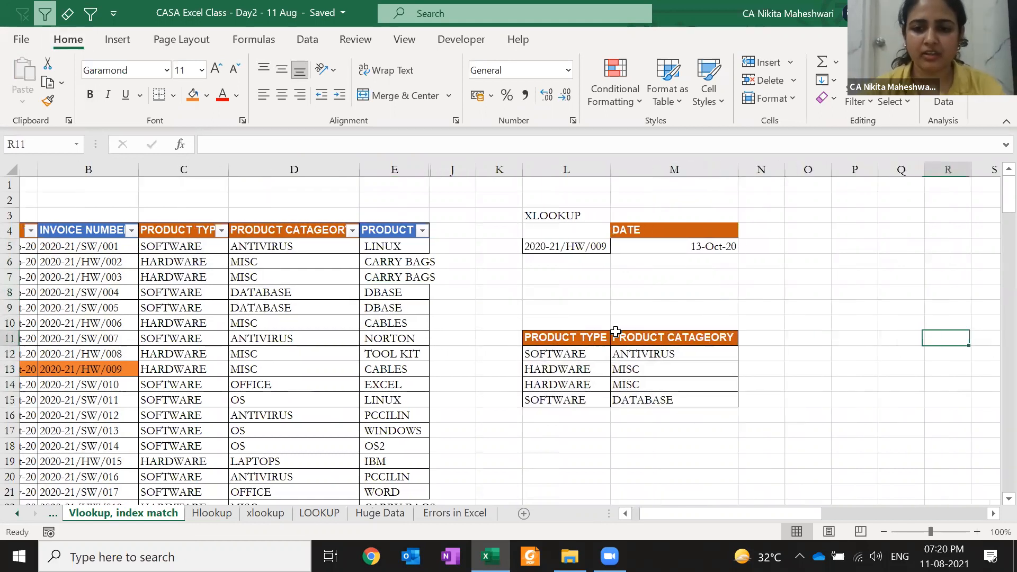
{"action": "key", "text": "Right"}
- Enter =XLOOKUP("SOFTWARE",$L$11:$L$15,$M$11:$M$15,"CHECK",0,1) in O12
{"action": "left_click", "coordinate": [478, 351]}
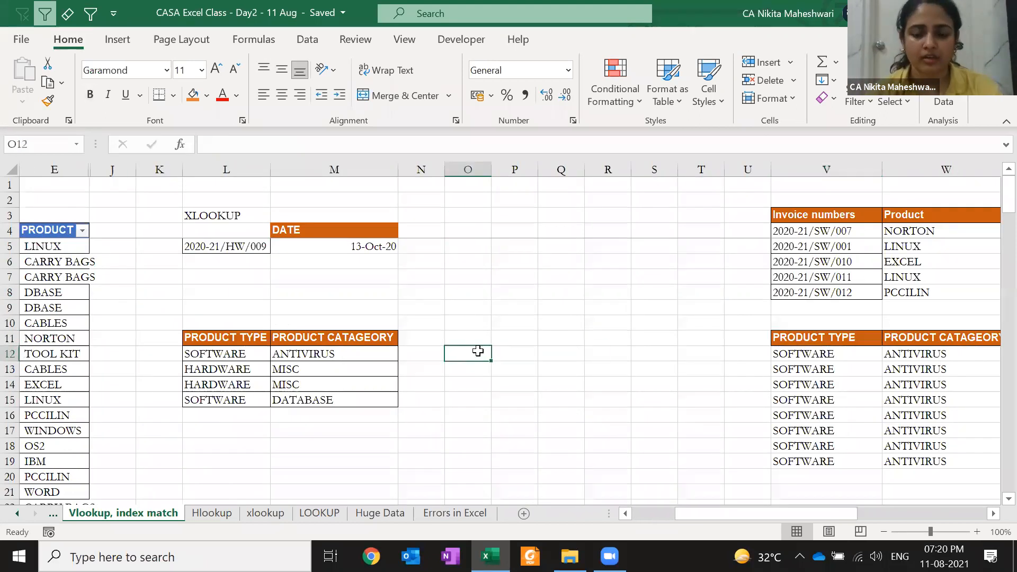
{"action": "type", "text": "="}
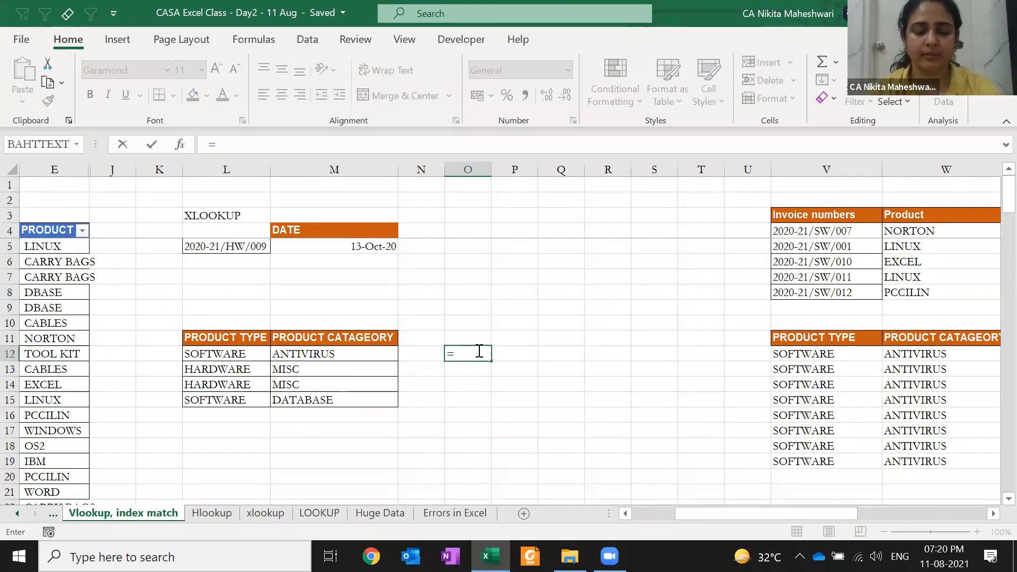
{"action": "type", "text": "XLOOKUP(\"SO"}
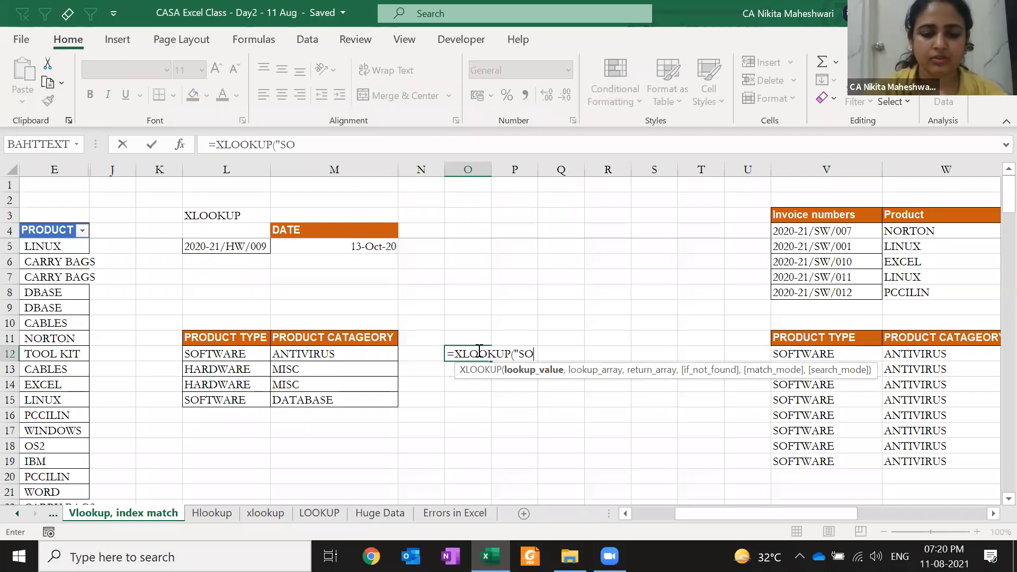
{"action": "type", "text": "FTWARE\","}
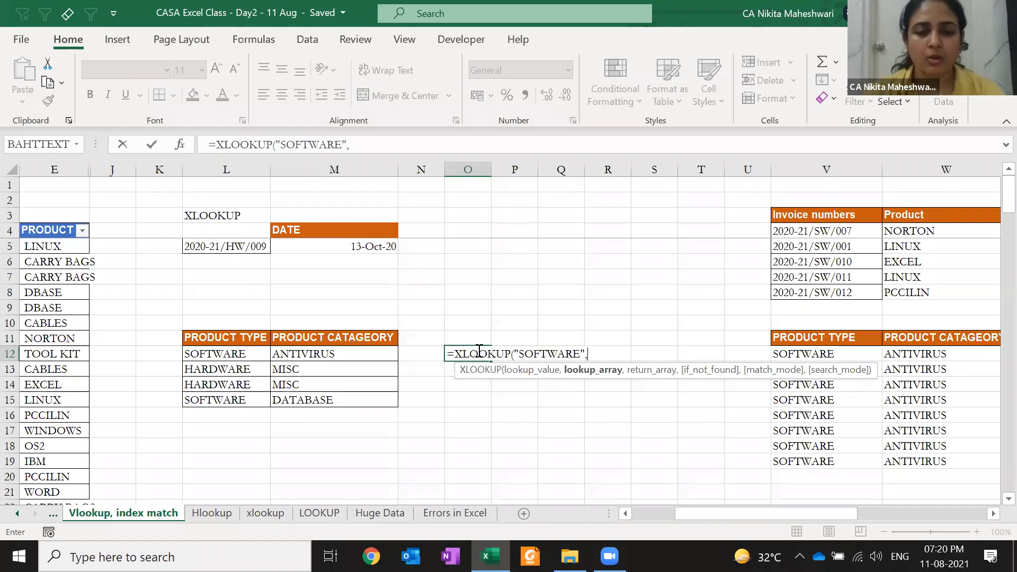
{"action": "left_click_drag", "start_coordinate": [207, 337], "coordinate": [217, 401]}
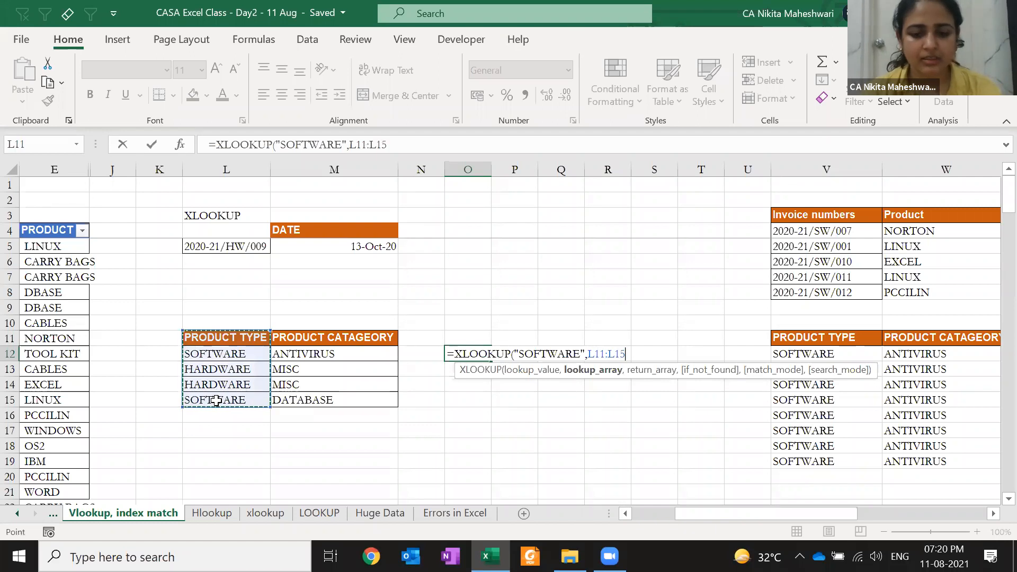
{"action": "key", "text": "F4"}
{"action": "type", "text": ","}
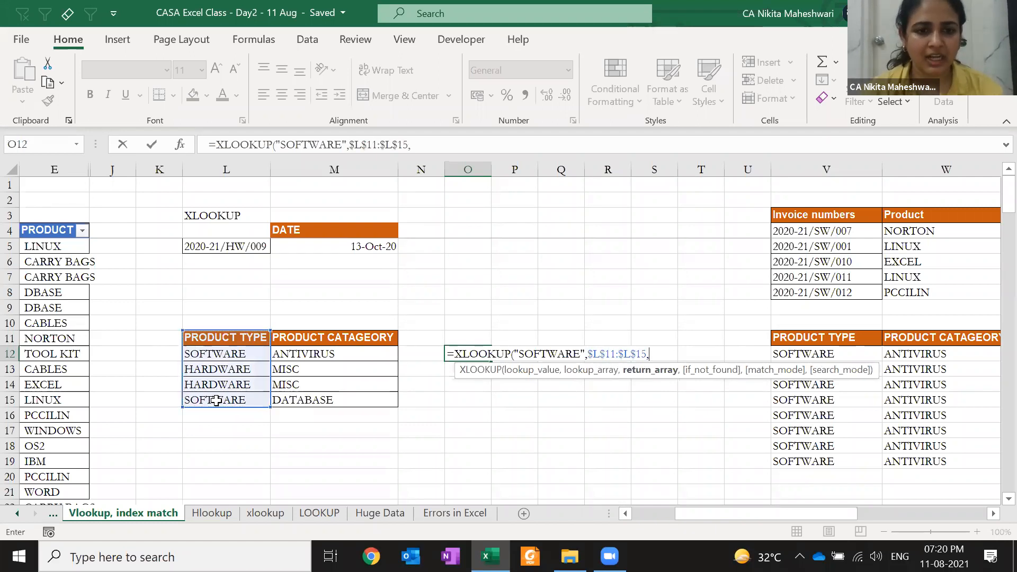
{"action": "left_click_drag", "start_coordinate": [296, 340], "coordinate": [289, 408]}
{"action": "key", "text": "F4"}
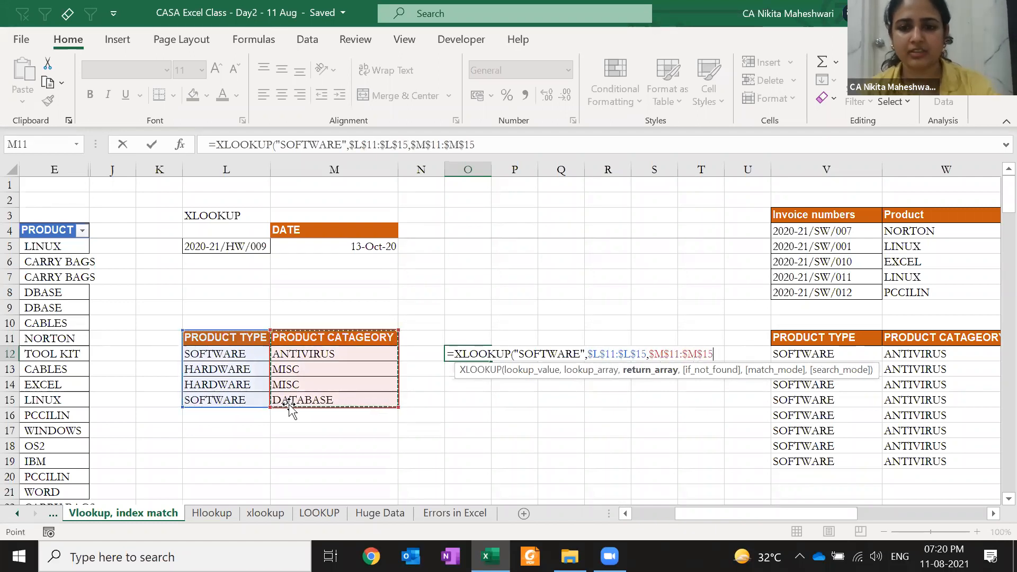
{"action": "type", "text": ","}
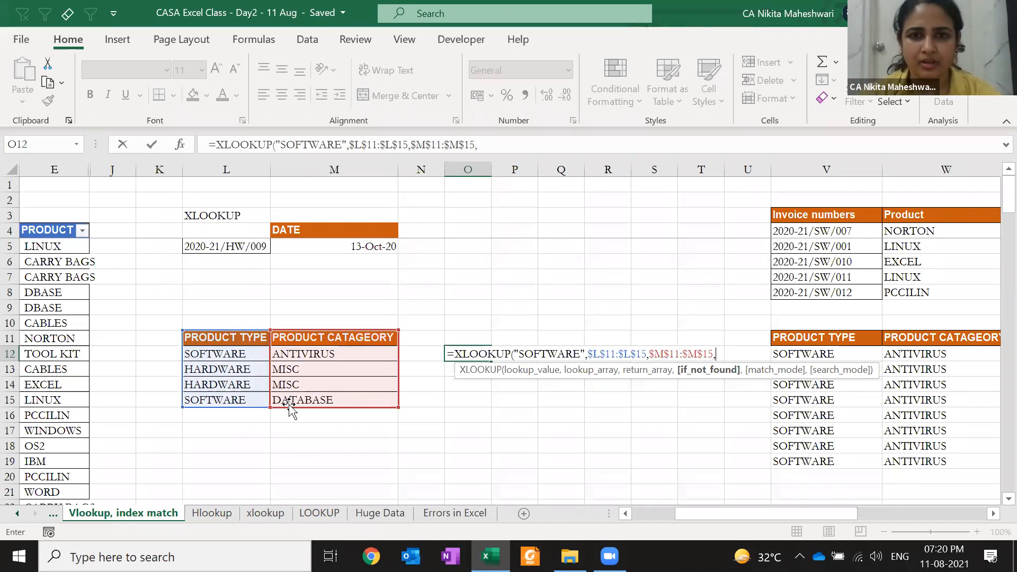
{"action": "type", "text": "\""}
{"action": "type", "text": "CHE"}
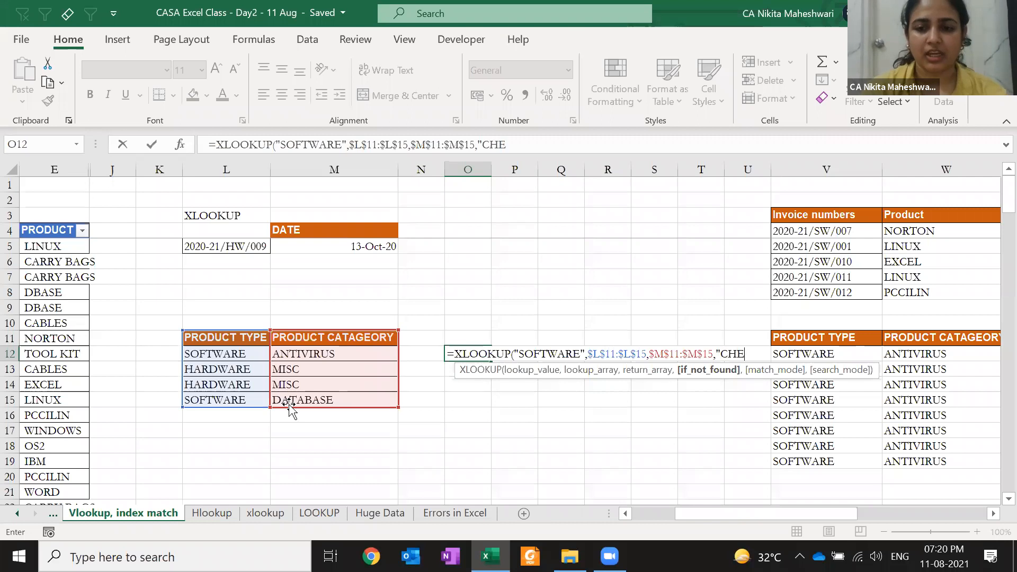
{"action": "type", "text": "CK\""}
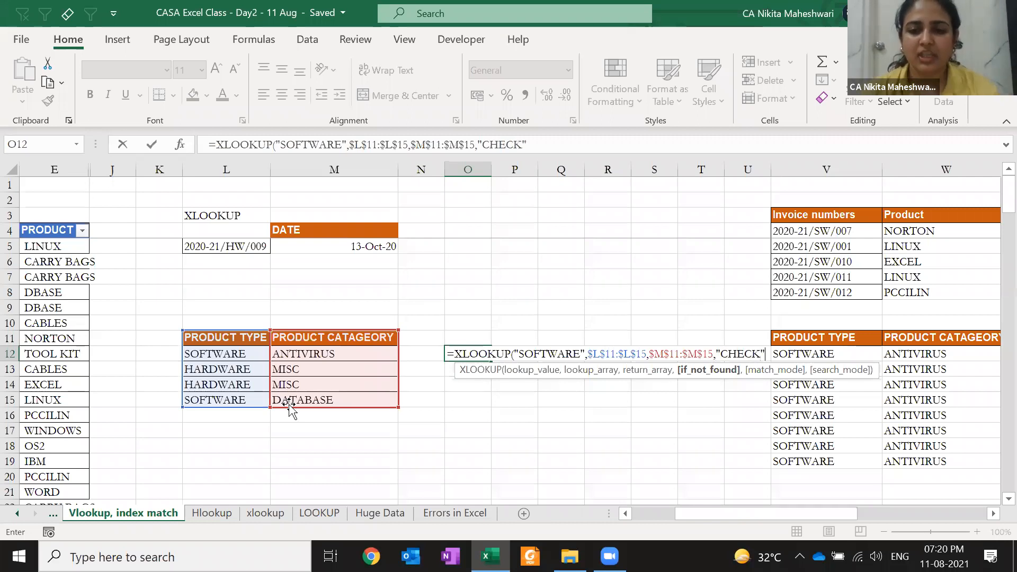
{"action": "type", "text": ","}
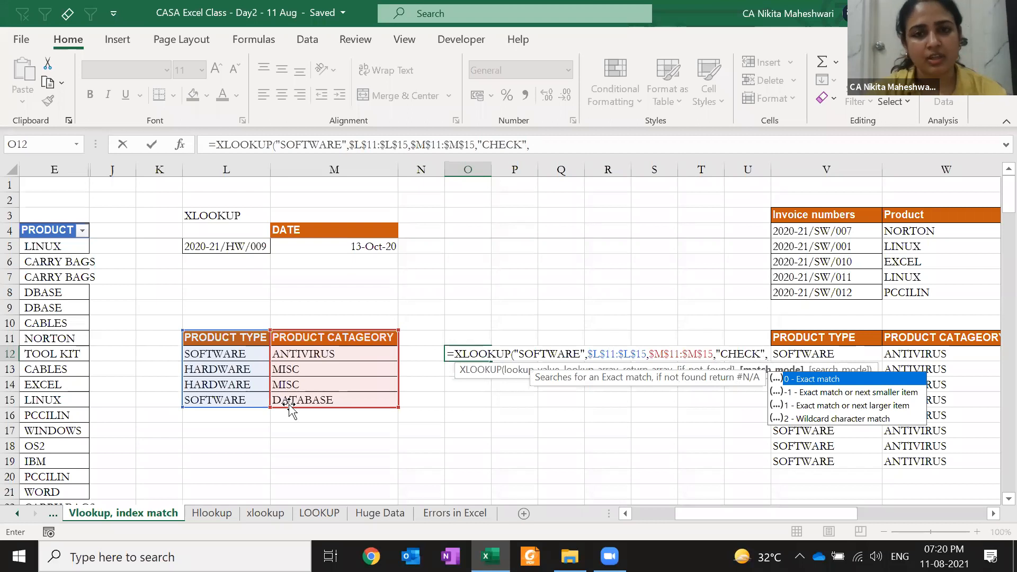
{"action": "type", "text": "0"}
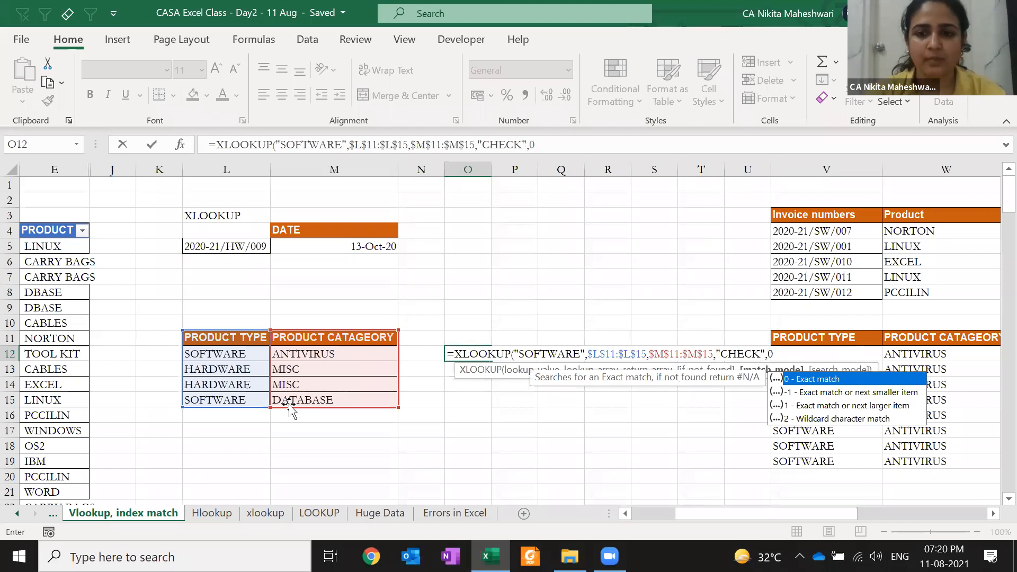
{"action": "type", "text": ","}
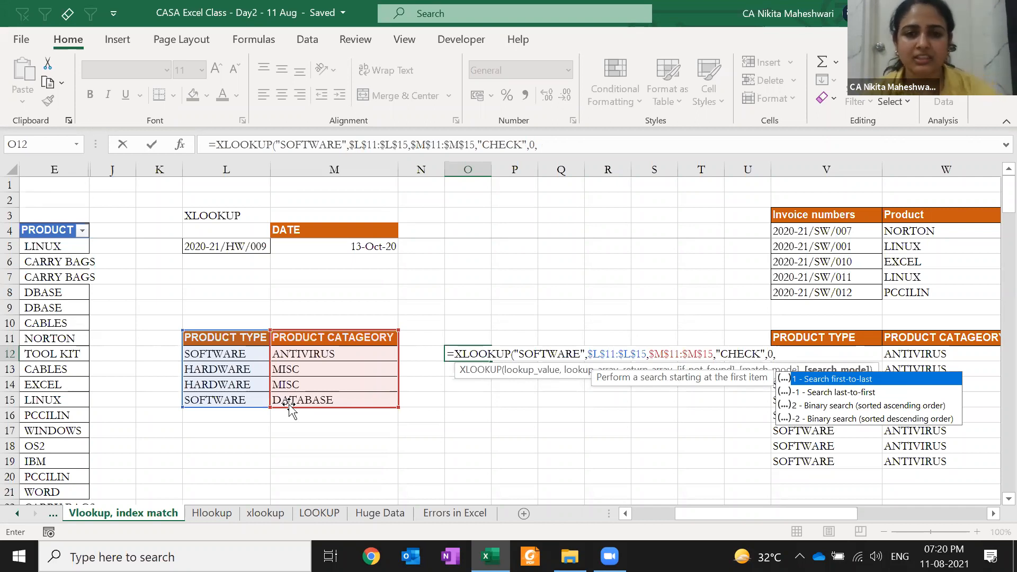
{"action": "type", "text": "1"}
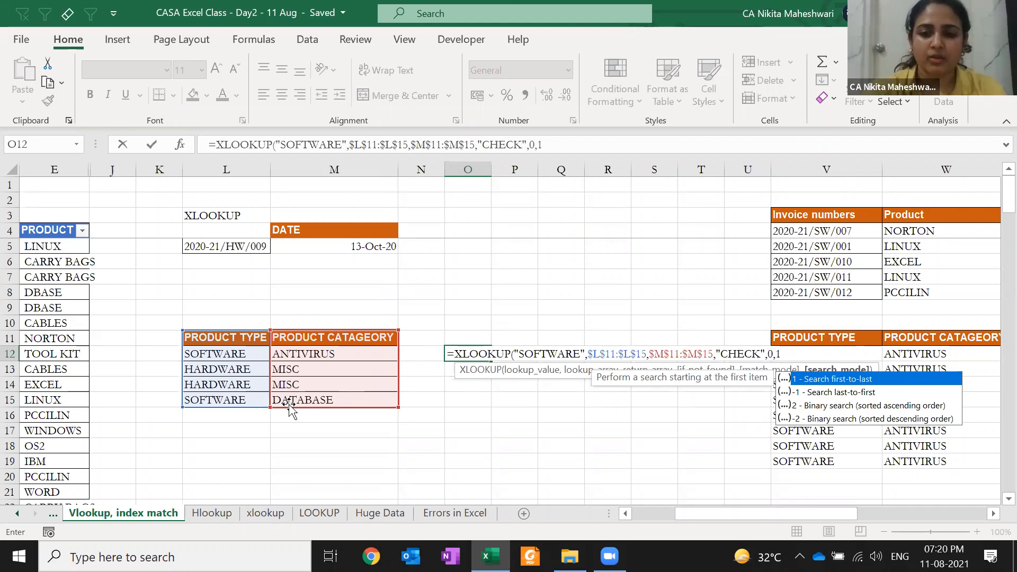
{"action": "type", "text": ")"}
{"action": "key", "text": "ctrl+Return"}
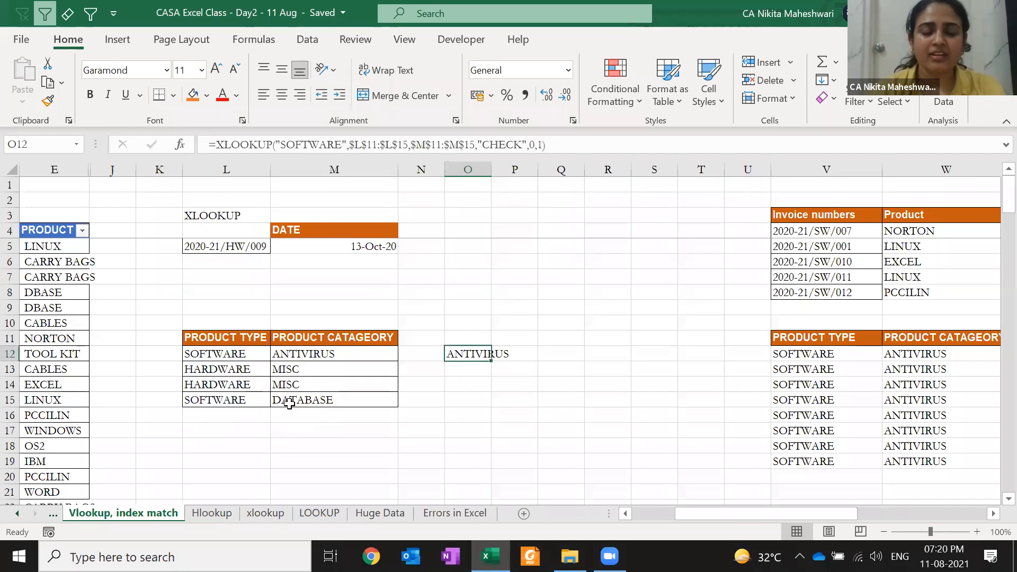
- Copy the O12 lookup into O13 and change its search mode to -1, returning DATABASE
{"action": "key", "text": "Down"}
{"action": "key", "text": "ctrl+d"}
{"action": "key", "text": "F2"}
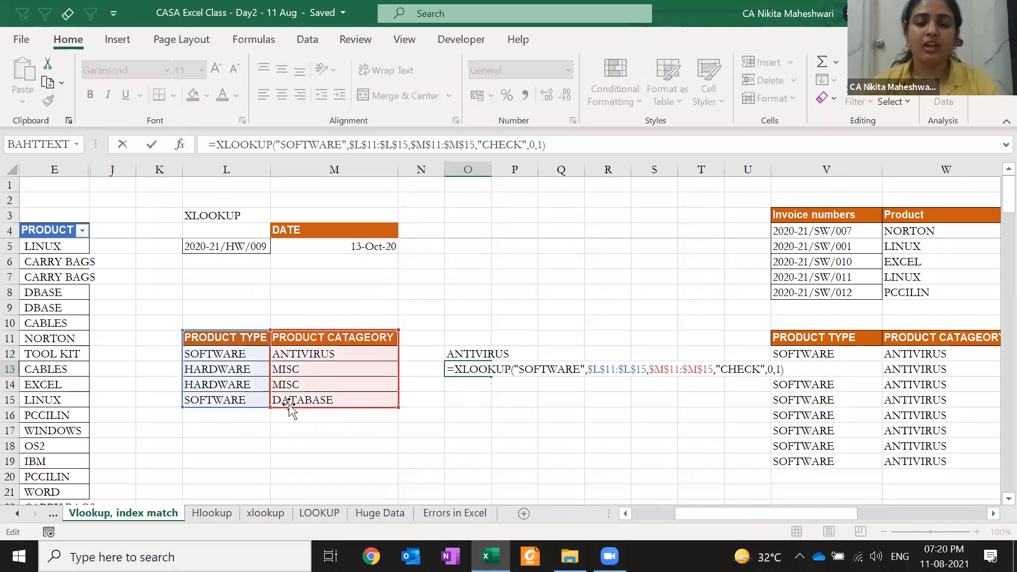
{"action": "key", "text": "Left"}
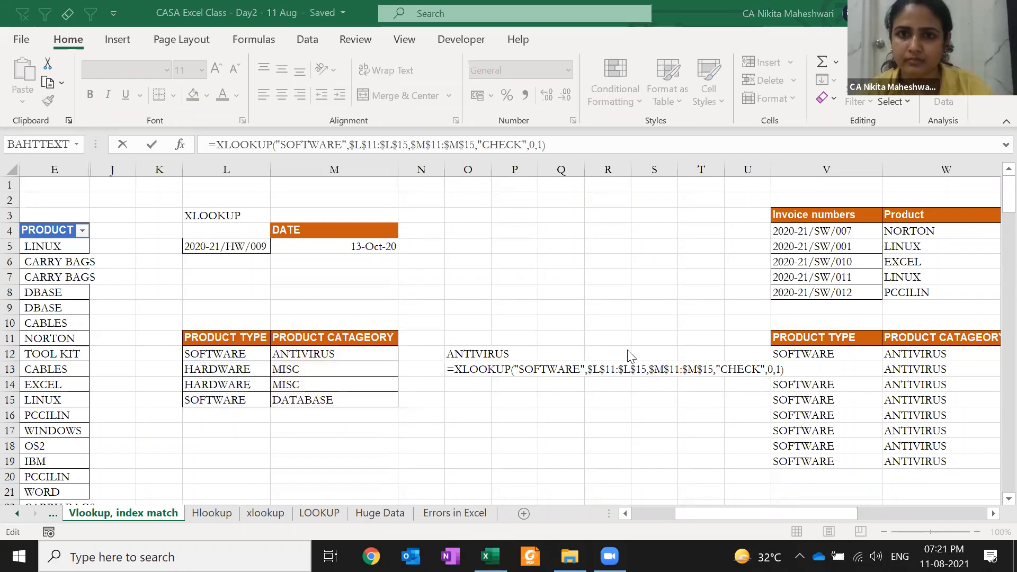
{"action": "left_click", "coordinate": [477, 373]}
{"action": "key", "text": "BackSpace"}
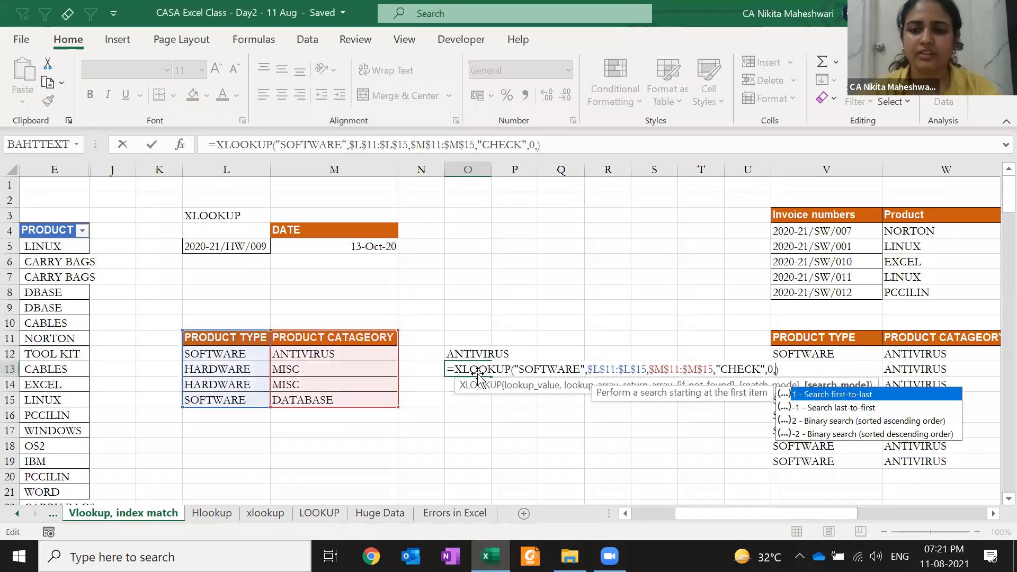
{"action": "left_click", "coordinate": [806, 411]}
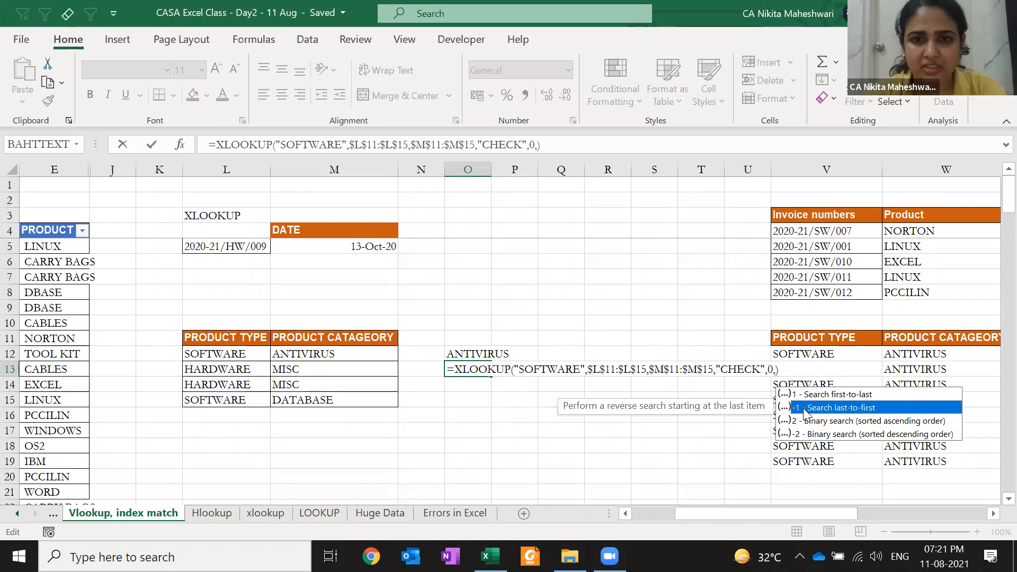
{"action": "double_click", "coordinate": [805, 409]}
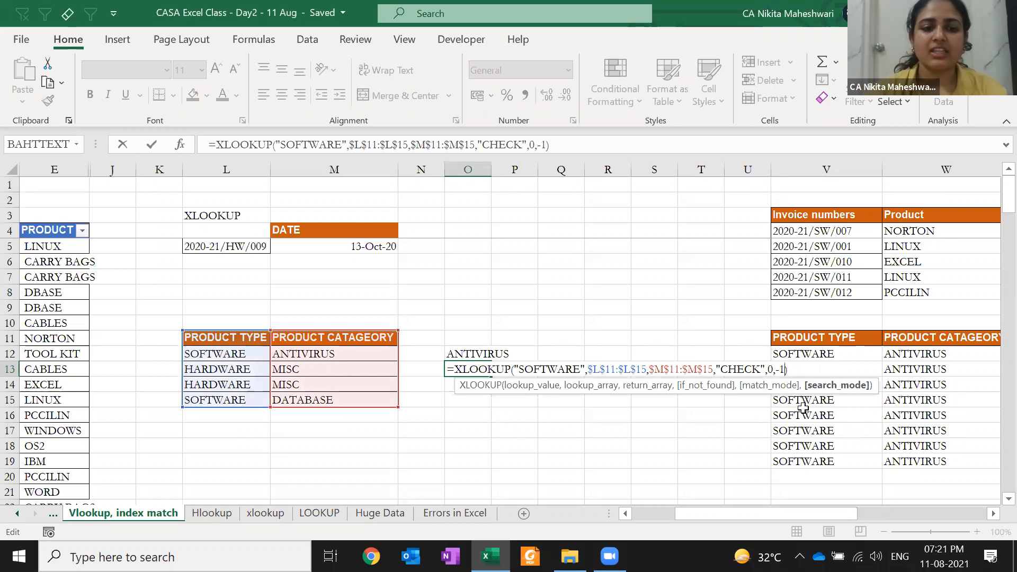
{"action": "key", "text": "Return"}
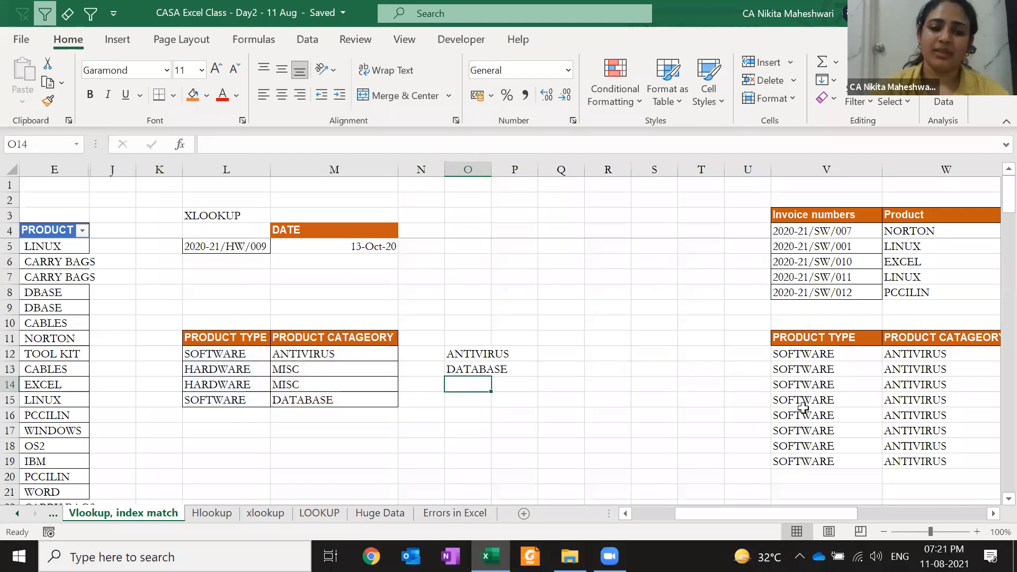
- Replace HARDWARE in L13 with SOFTWARE filled down from L12
{"action": "left_click", "coordinate": [221, 372]}
{"action": "key", "text": "ctrl+d"}
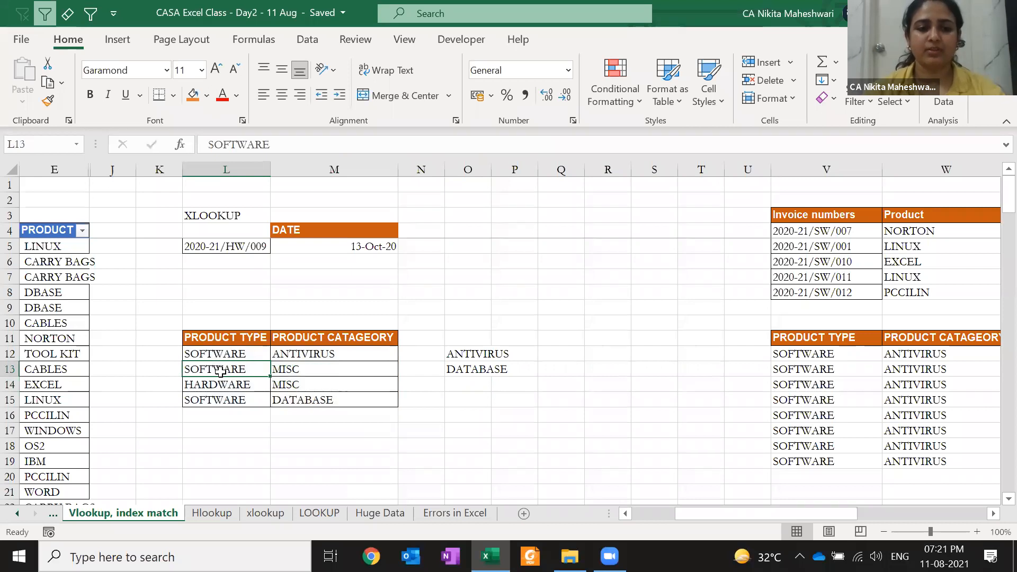
{"action": "key", "text": "Right"}
{"action": "key", "text": "Right"}
{"action": "key", "text": "Right"}
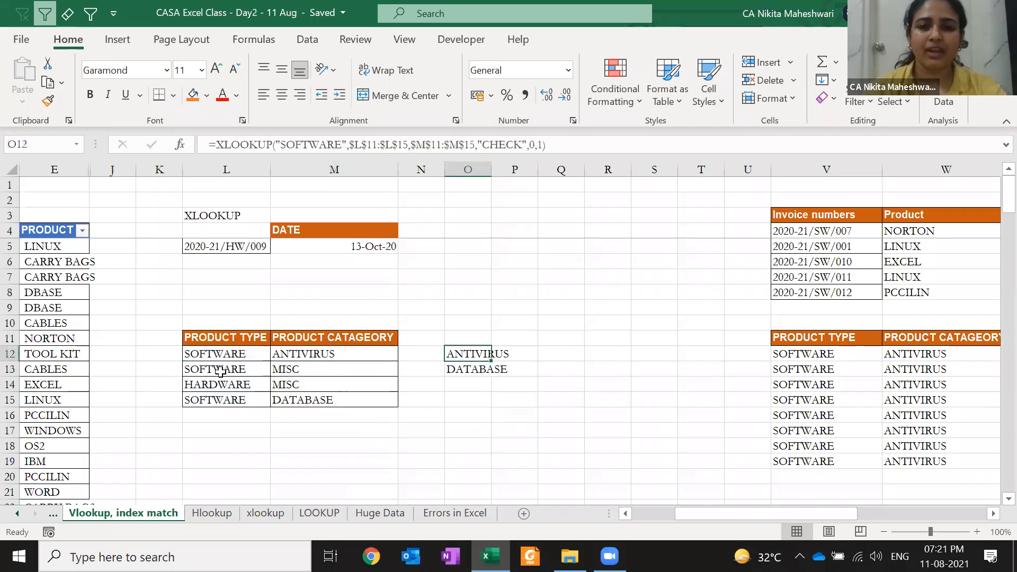
{"action": "key", "text": "Up"}
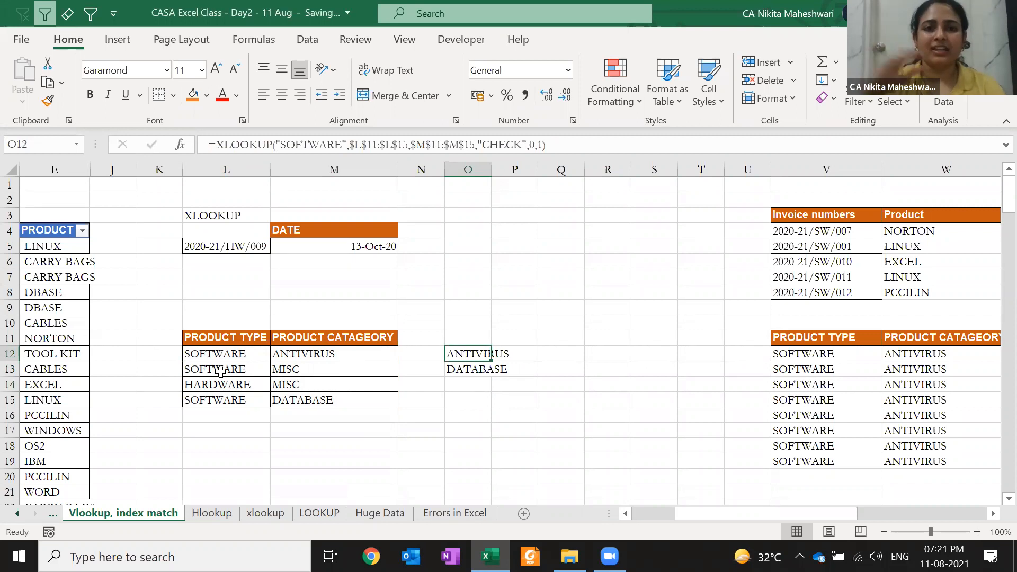
- Copy HARDWARE from L14 back into L13
{"action": "left_click", "coordinate": [220, 371]}
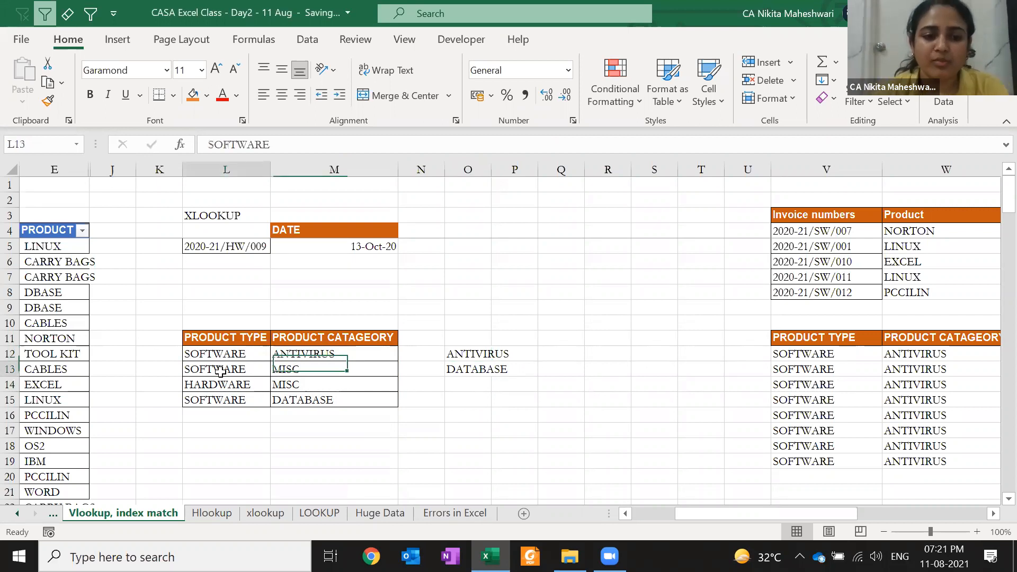
{"action": "left_click", "coordinate": [286, 365]}
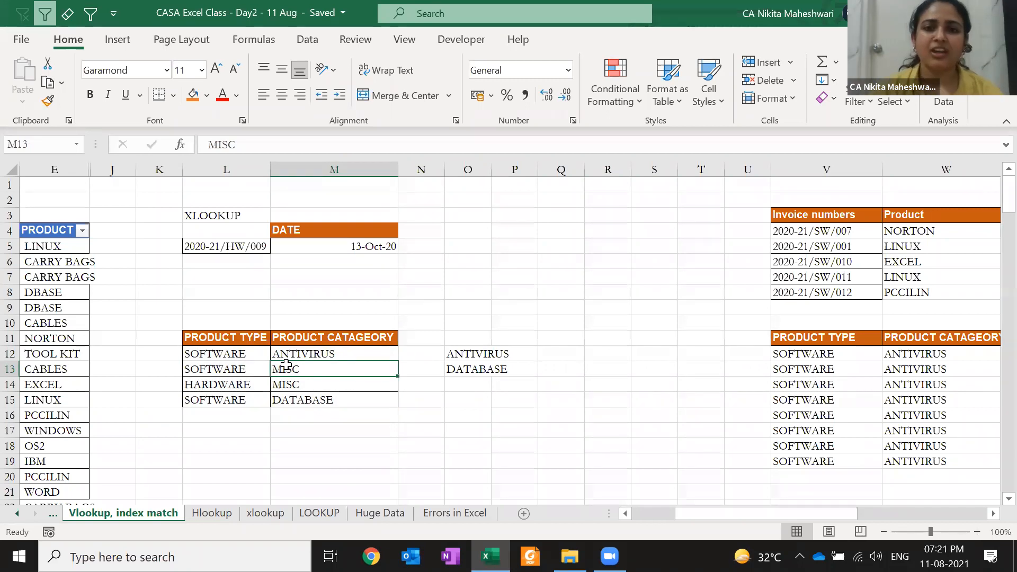
{"action": "key", "text": "Down"}
{"action": "key", "text": "Up"}
{"action": "key", "text": "Left"}
{"action": "key", "text": "Down"}
{"action": "key", "text": "ctrl+c"}
{"action": "key", "text": "Up"}
{"action": "key", "text": "Return"}
{"action": "key", "text": "Right"}
- Copy LAPTOPS from D19 in the main table over MISC in M13
{"action": "key", "text": "Left"}
{"action": "key", "text": "Left"}
{"action": "key", "text": "Left"}
{"action": "key", "text": "Left"}
{"action": "key", "text": "Left"}
{"action": "key", "text": "Left"}
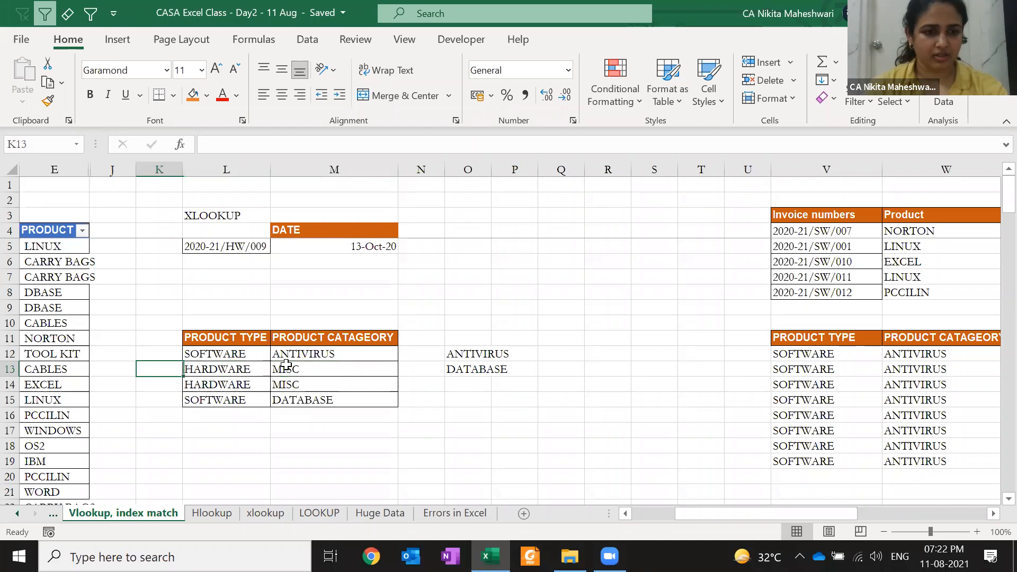
{"action": "key", "text": "Left"}
{"action": "key", "text": "Left"}
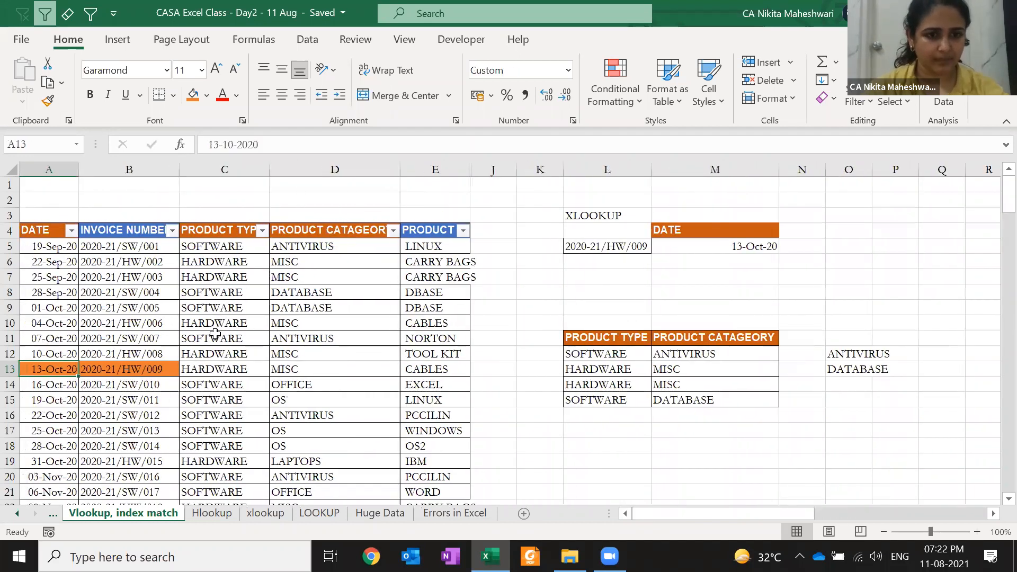
{"action": "left_click", "coordinate": [336, 312]}
{"action": "key", "text": "Down"}
{"action": "key", "text": "Down"}
{"action": "key", "text": "Down"}
{"action": "key", "text": "Down"}
{"action": "key", "text": "Down"}
{"action": "key", "text": "Down"}
{"action": "key", "text": "Down"}
{"action": "key", "text": "Down"}
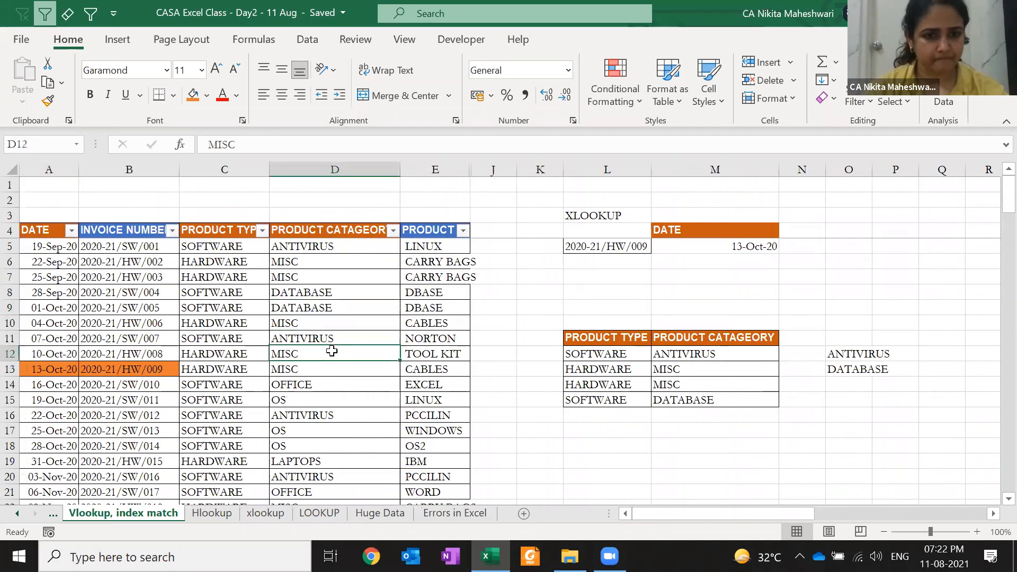
{"action": "key", "text": "Down"}
{"action": "key", "text": "Down"}
{"action": "key", "text": "ctrl+c"}
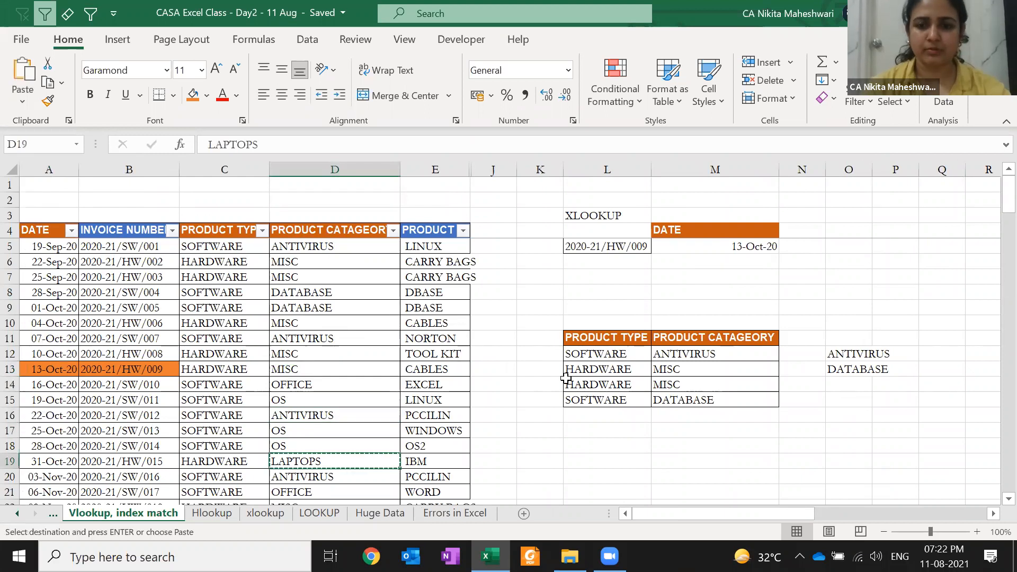
{"action": "left_click", "coordinate": [644, 373]}
{"action": "key", "text": "Right"}
{"action": "key", "text": "Return"}
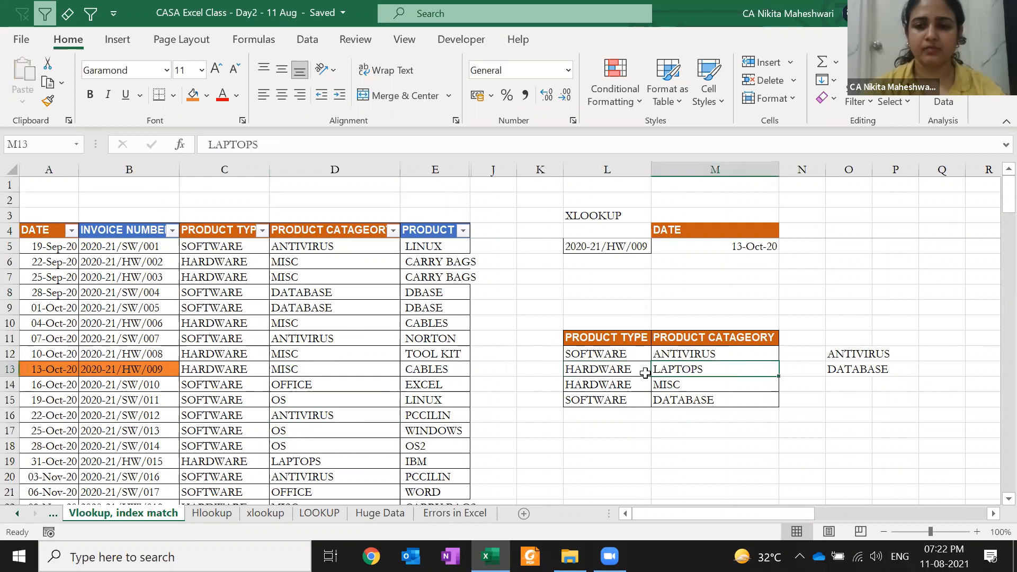
{"action": "key", "text": "Right"}
{"action": "key", "text": "Right"}
{"action": "key", "text": "Right"}
{"action": "key", "text": "Right"}
{"action": "key", "text": "Right"}
{"action": "key", "text": "Down"}
{"action": "key", "text": "Left"}
- Enter HARDWARE in Q14 and autofit column Q
{"action": "type", "text": "HARDWAR"}
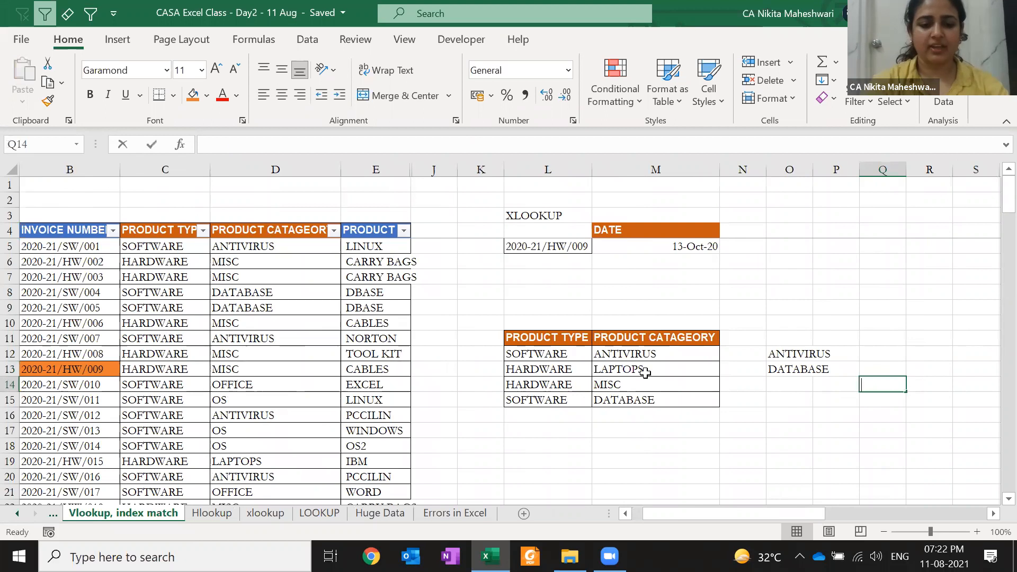
{"action": "type", "text": "E"}
{"action": "key", "text": "ctrl+Return"}
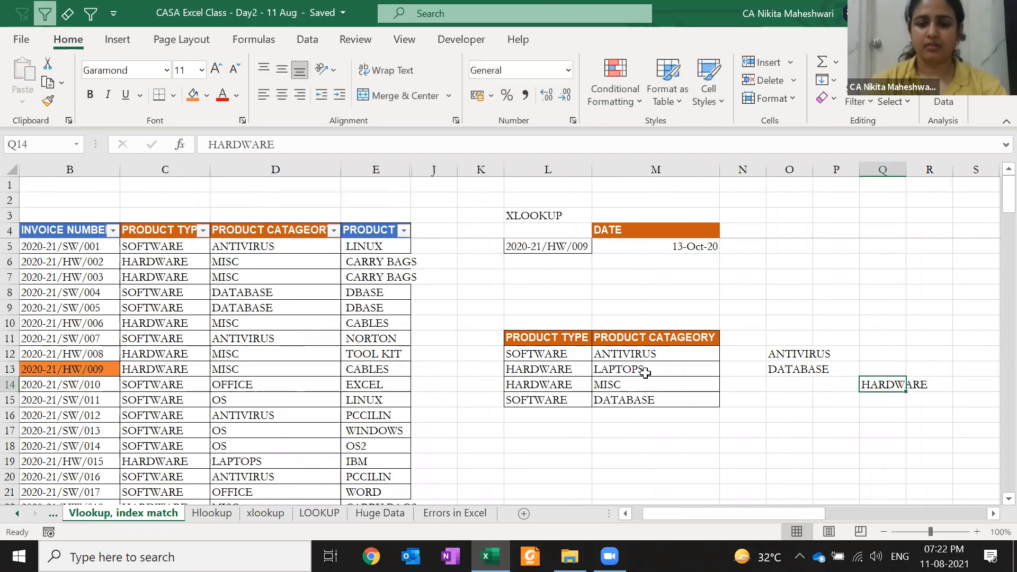
{"action": "key", "text": "alt+h"}
{"action": "key", "text": "o"}
{"action": "key", "text": "i"}
- Start an XLOOKUP in R14 with Q14, $L$11:$L$15, $M$11:$M$15 and "CHECK"
{"action": "key", "text": "Right"}
{"action": "type", "text": "="}
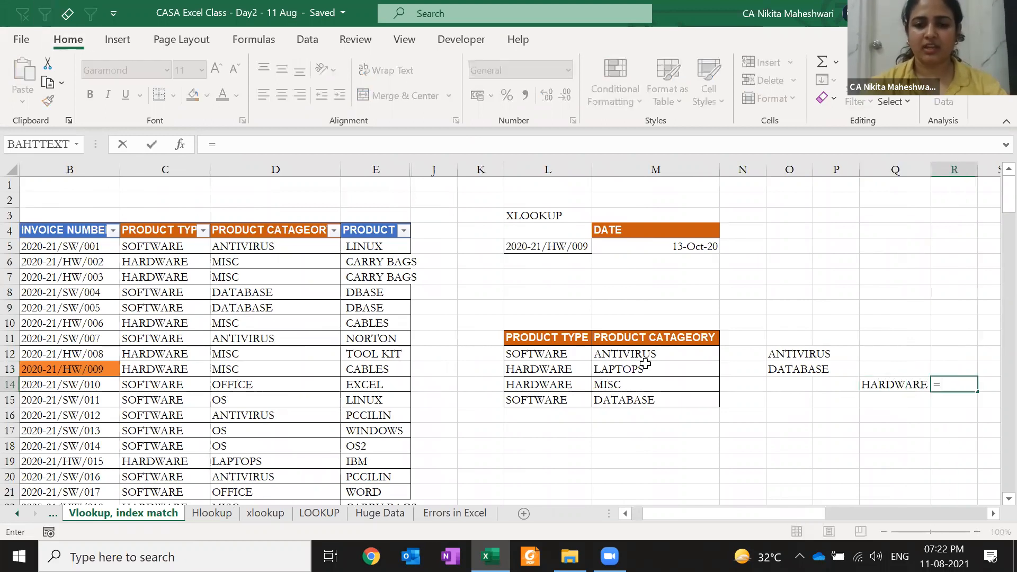
{"action": "type", "text": "XLOOKUP("}
{"action": "key", "text": "Left"}
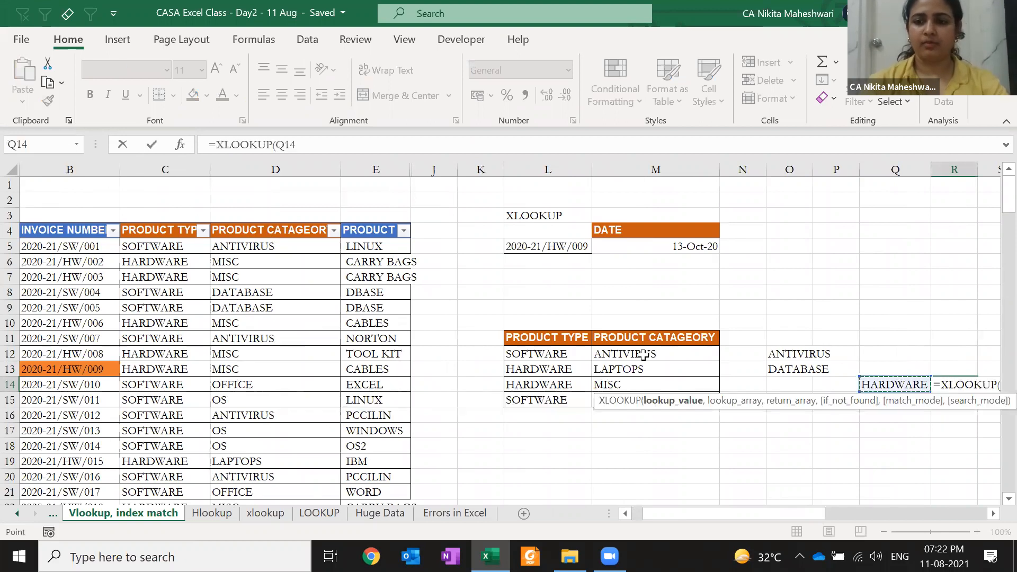
{"action": "type", "text": ","}
{"action": "left_click_drag", "start_coordinate": [567, 337], "coordinate": [563, 395]}
{"action": "key", "text": "F4"}
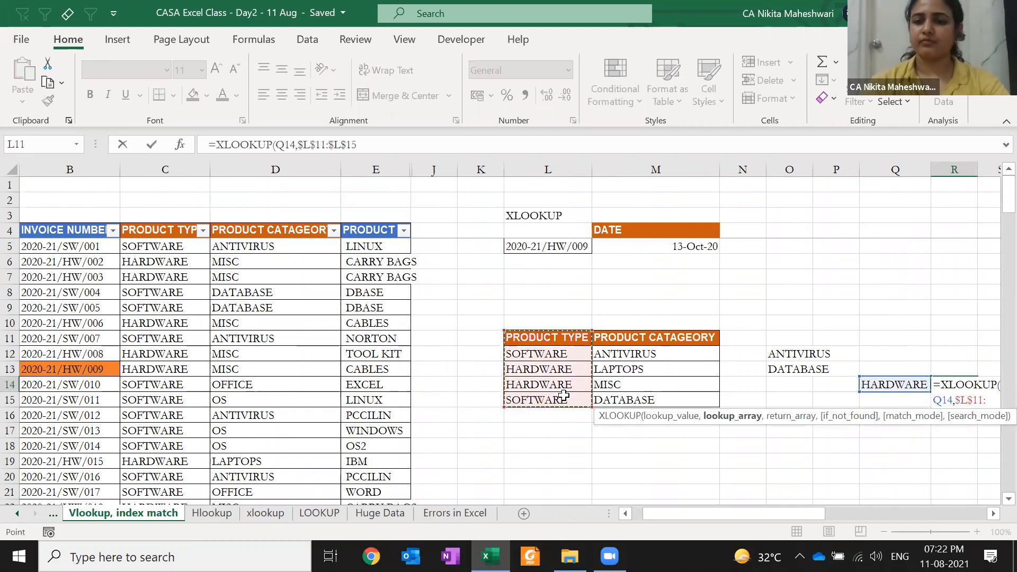
{"action": "type", "text": ","}
{"action": "left_click_drag", "start_coordinate": [641, 339], "coordinate": [646, 394]}
{"action": "key", "text": "F4"}
{"action": "type", "text": ","}
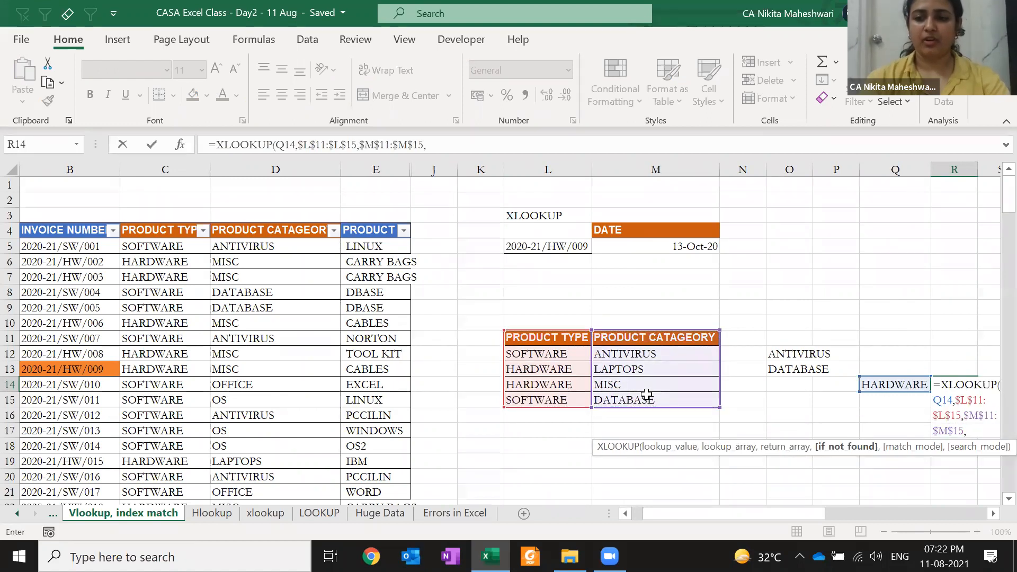
{"action": "type", "text": "\"CHECK\","}
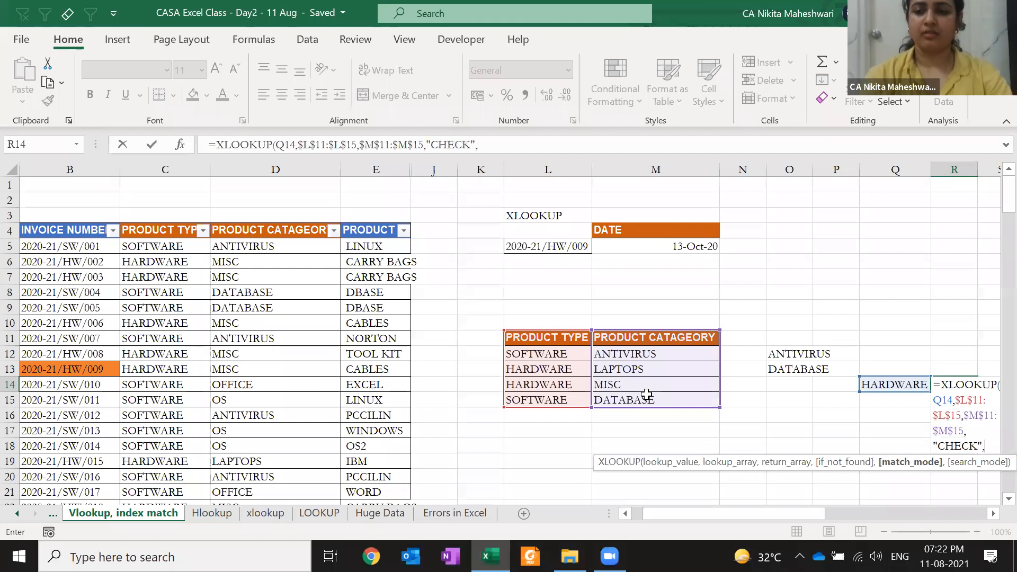
- Finish the R14 formula with exact match and last-to-first search (-1), returning MISC
{"action": "key", "text": "Escape"}
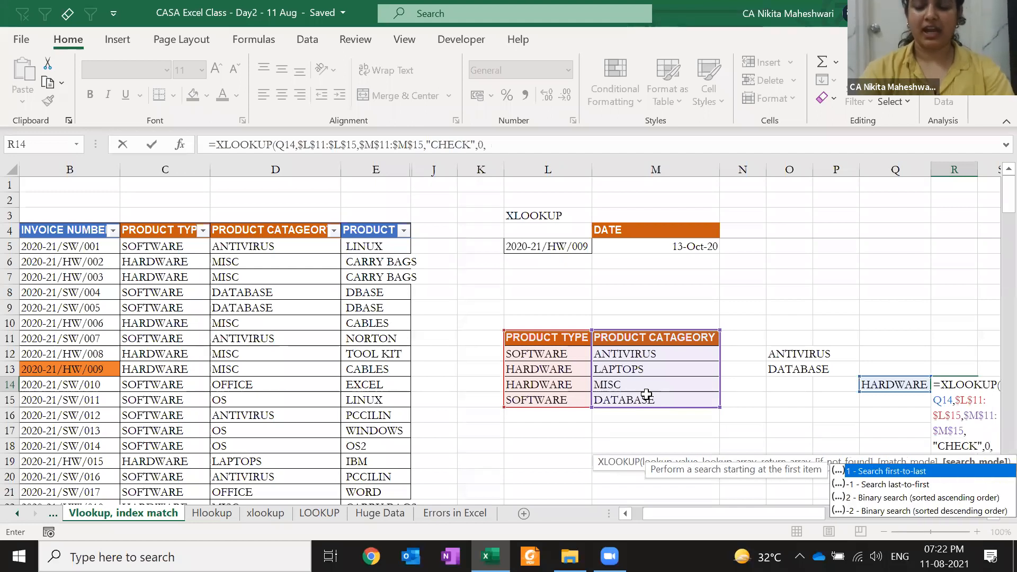
{"action": "key", "text": "Down"}
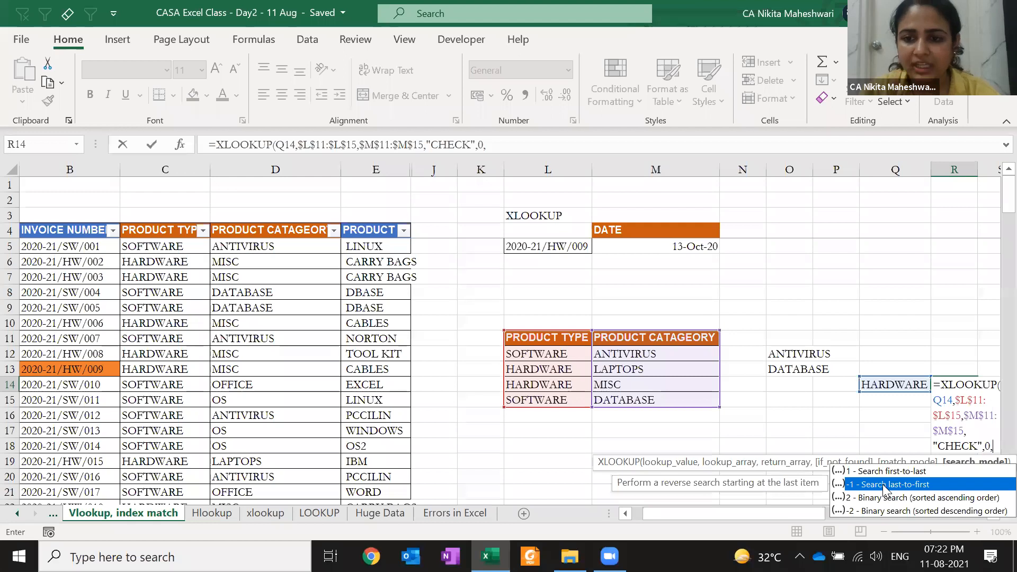
{"action": "double_click", "coordinate": [854, 484]}
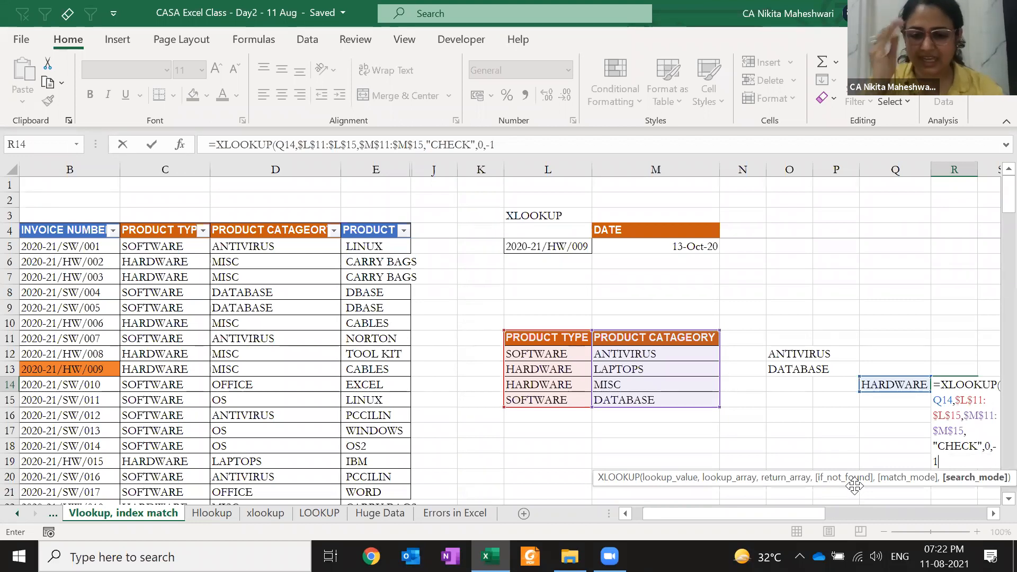
{"action": "type", "text": ")"}
{"action": "key", "text": "ctrl+Return"}
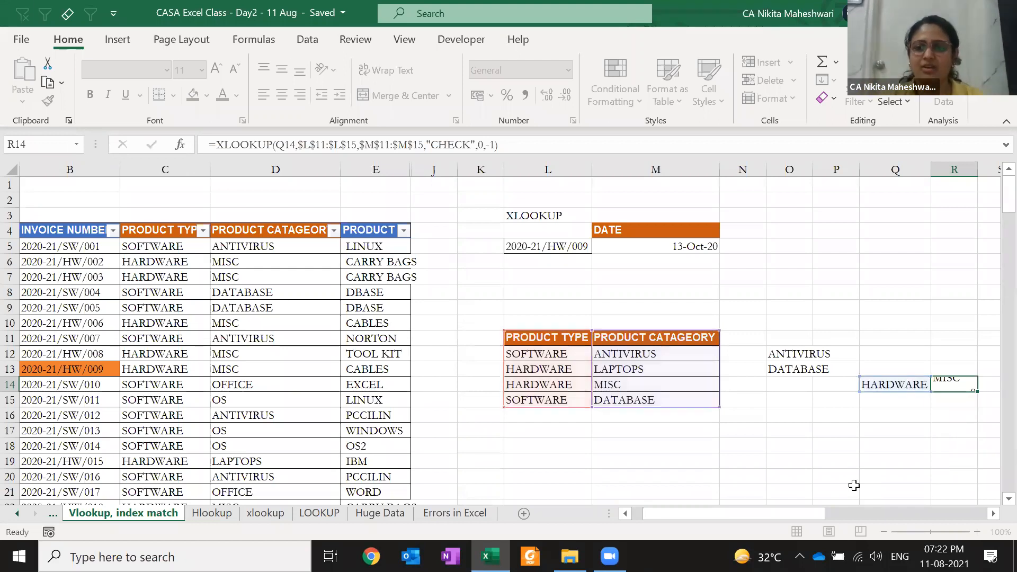
{"action": "key", "text": "F2"}
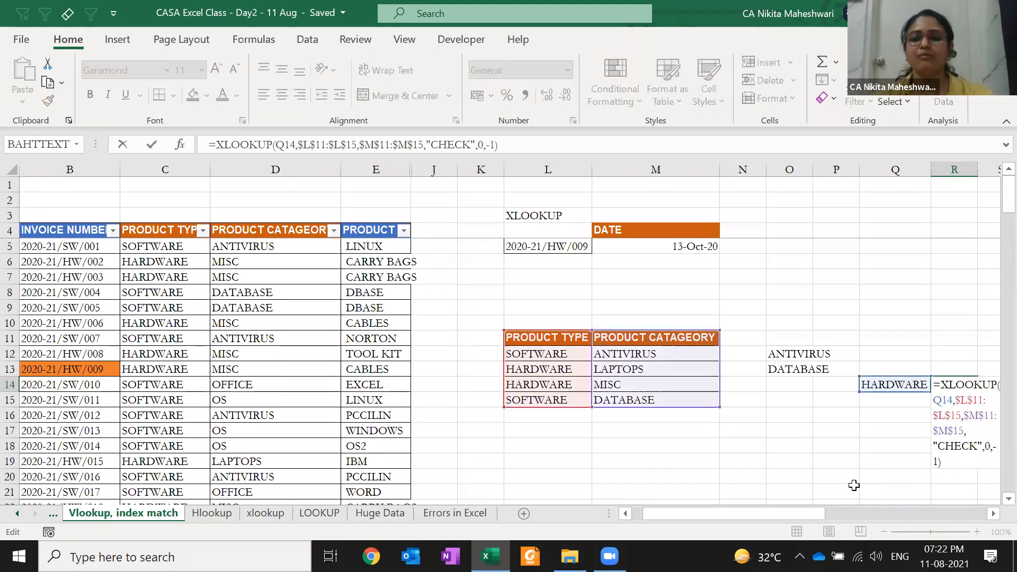
{"action": "key", "text": "Escape"}
- Insert a blank column inside the product type table and check R14 still returns MISC
{"action": "key", "text": "Left"}
{"action": "key", "text": "Left"}
{"action": "key", "text": "Left"}
{"action": "key", "text": "Left"}
{"action": "key", "text": "Left"}
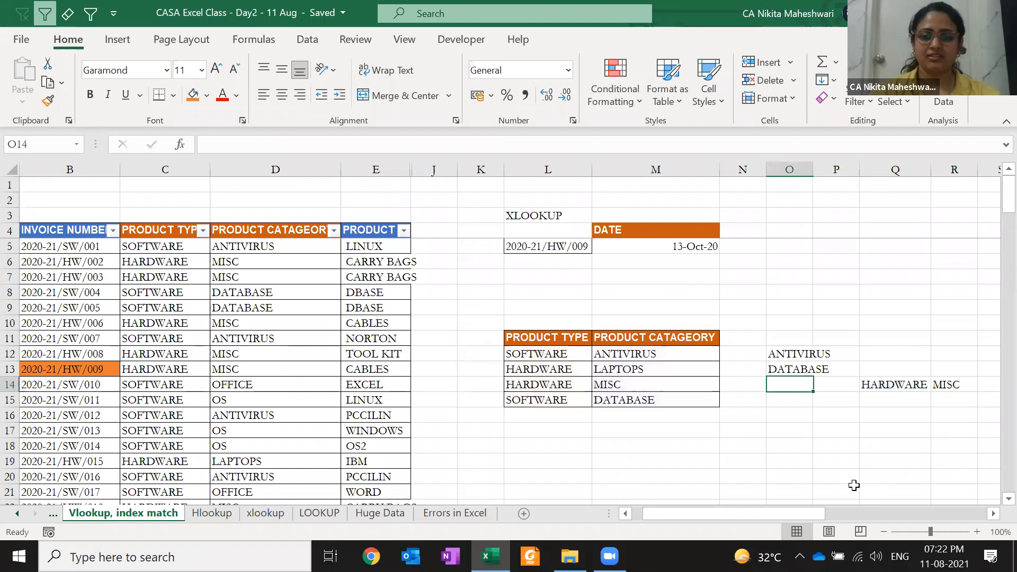
{"action": "key", "text": "ctrl+space"}
{"action": "key", "text": "ctrl+shift+equal"}
{"action": "key", "text": "ctrl+shift+equal"}
{"action": "key", "text": "Right"}
{"action": "key", "text": "Right"}
{"action": "key", "text": "Right"}
{"action": "key", "text": "Right"}
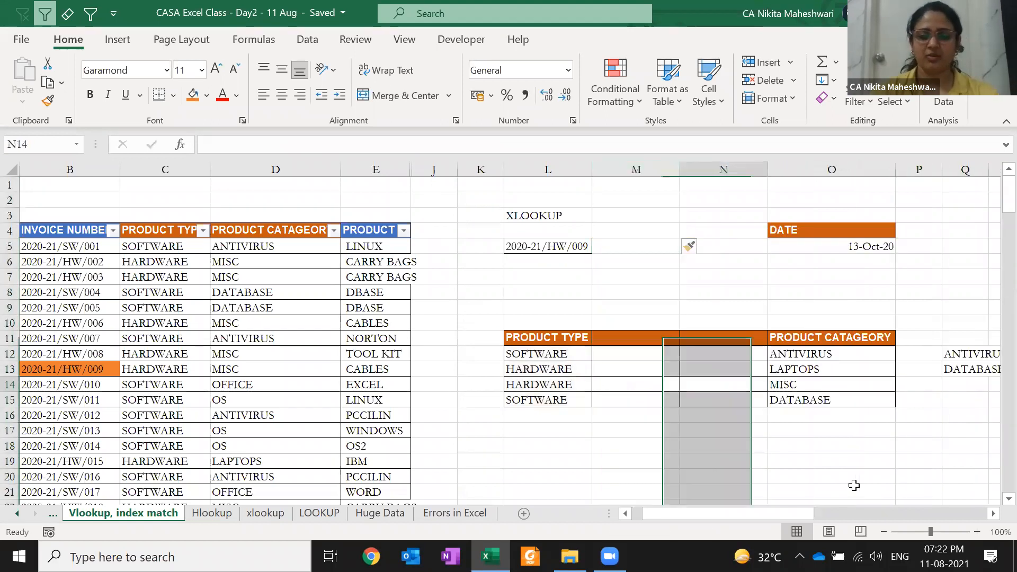
{"action": "key", "text": "Right"}
{"action": "key", "text": "Right"}
{"action": "key", "text": "Right"}
- Clear the HARDWARE–MISC row and the HARDWARE entry in L13 so the lookup shows CHECK
{"action": "key", "text": "Left"}
{"action": "key", "text": "Left"}
{"action": "key", "text": "Left"}
{"action": "key", "text": "Left"}
{"action": "key", "text": "Left"}
{"action": "key", "text": "Left"}
{"action": "key", "text": "Left"}
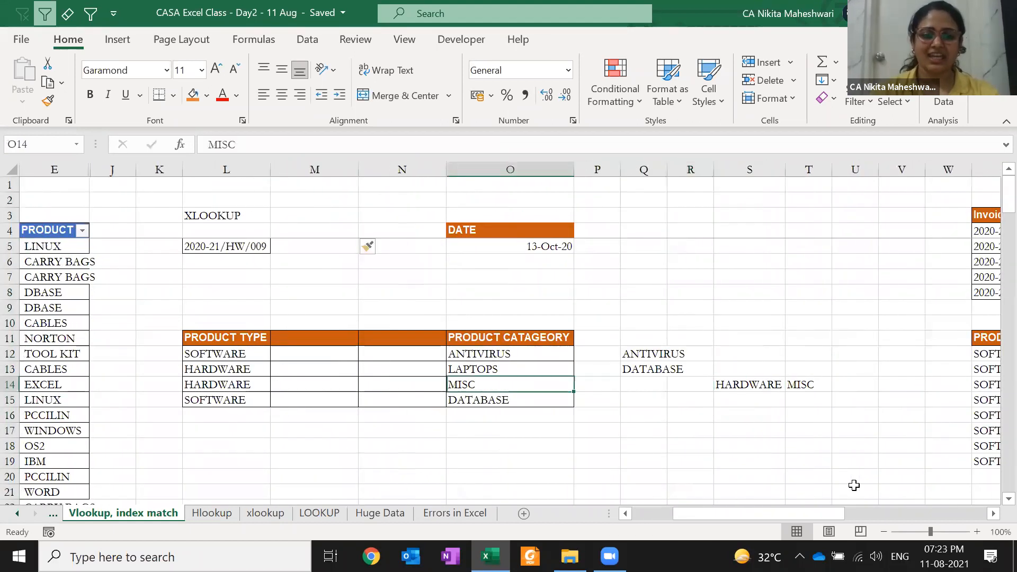
{"action": "key", "text": "Left"}
{"action": "key", "text": "shift+Right"}
{"action": "key", "text": "shift+Right"}
{"action": "key", "text": "shift+Right"}
{"action": "key", "text": "Delete"}
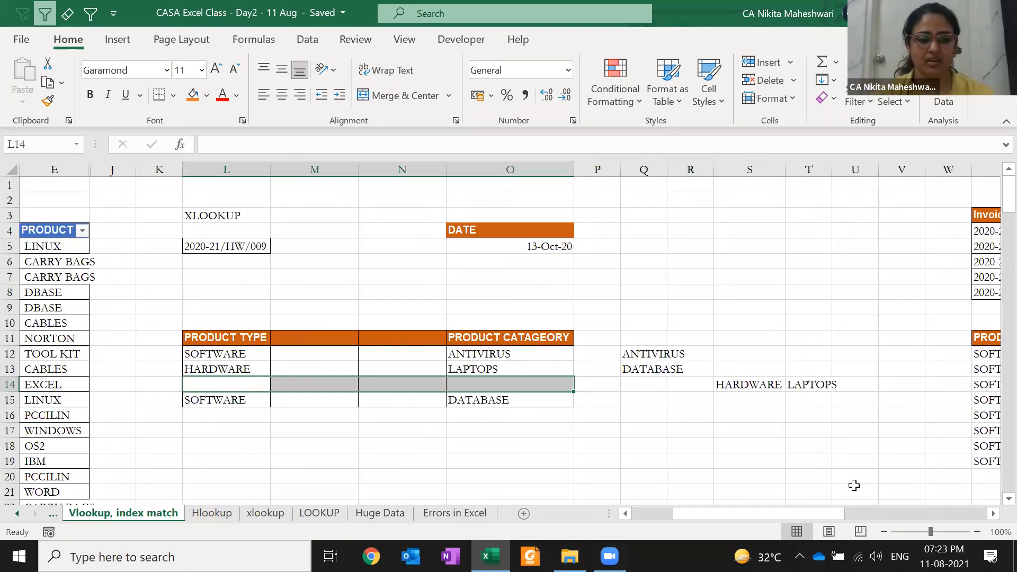
{"action": "key", "text": "Up"}
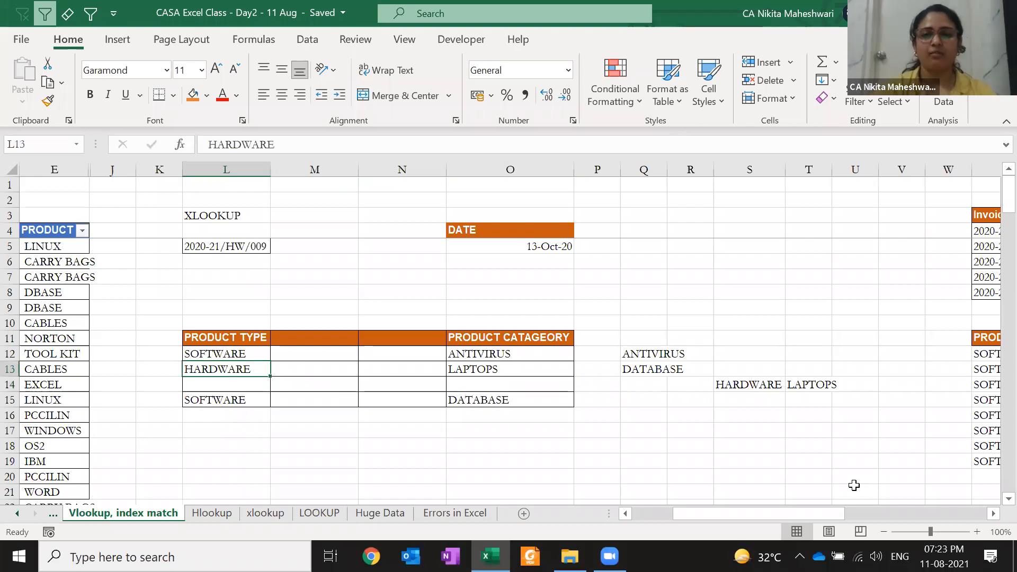
{"action": "key", "text": "Delete"}
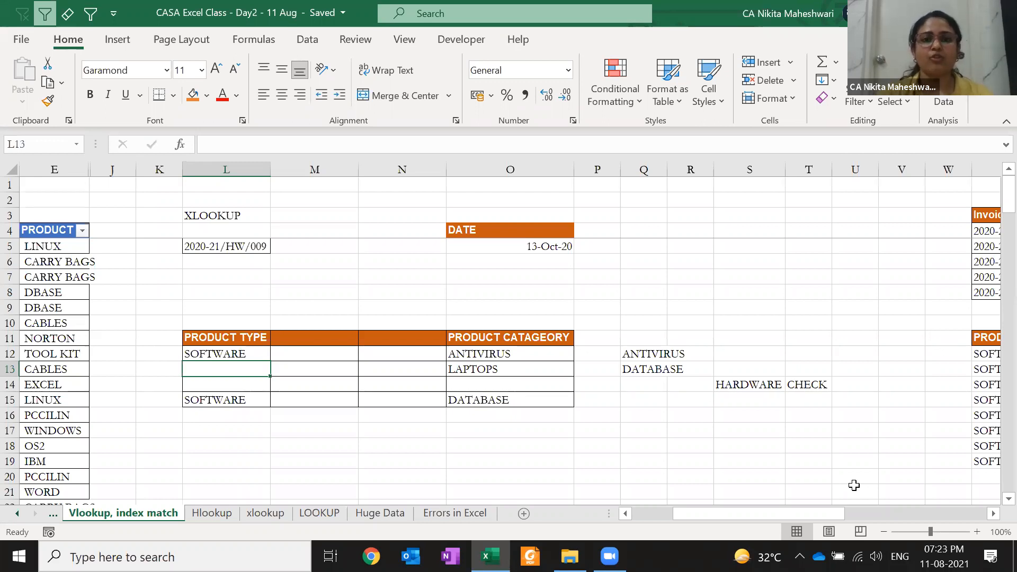
- Delete the inserted empty column M to restore the table layout
{"action": "key", "text": "Left"}
{"action": "key", "text": "Left"}
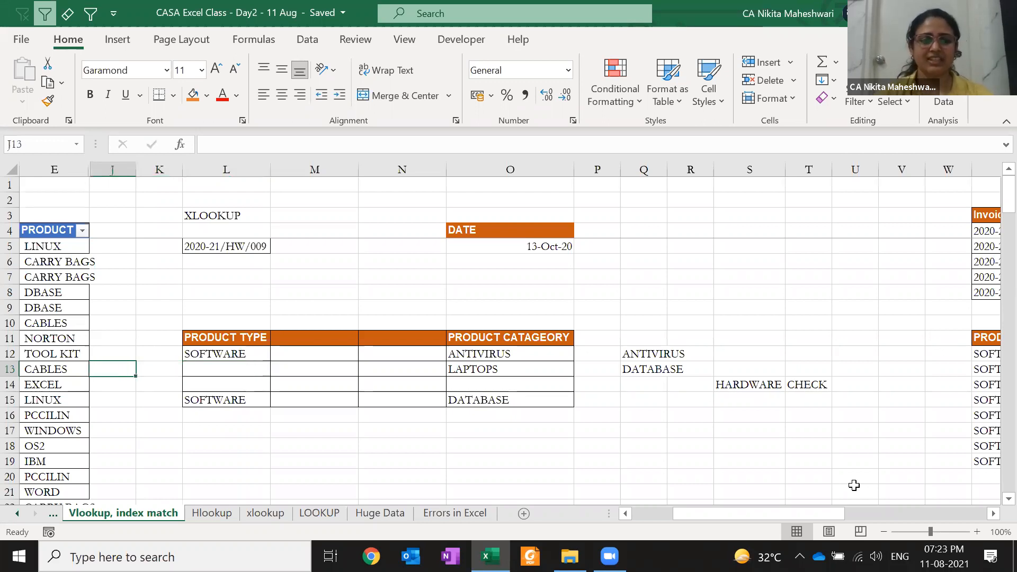
{"action": "key", "text": "Left"}
{"action": "key", "text": "Left"}
{"action": "key", "text": "Left"}
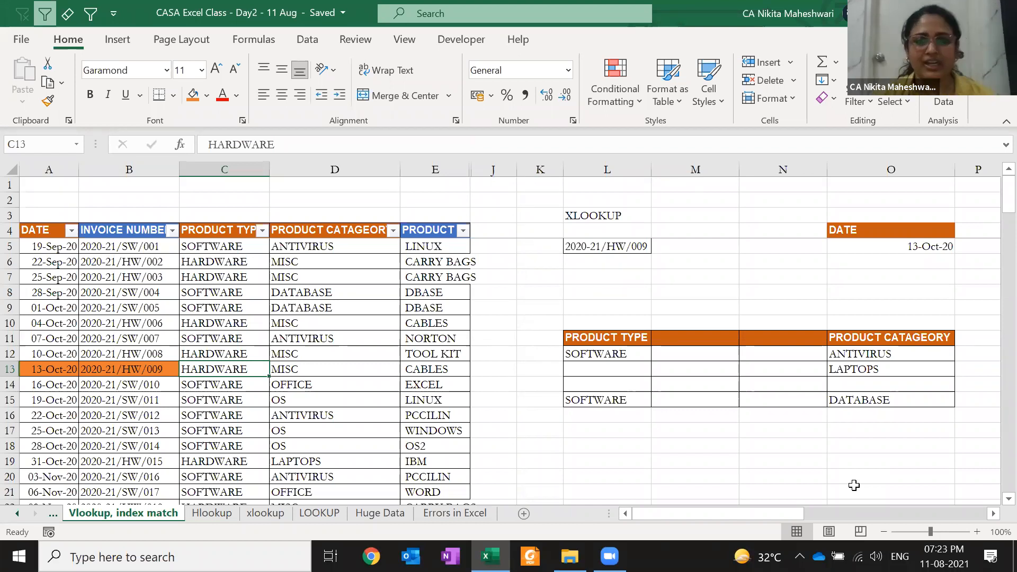
{"action": "left_click", "coordinate": [733, 384]}
{"action": "key", "text": "ctrl+space"}
{"action": "key", "text": "ctrl+minus"}
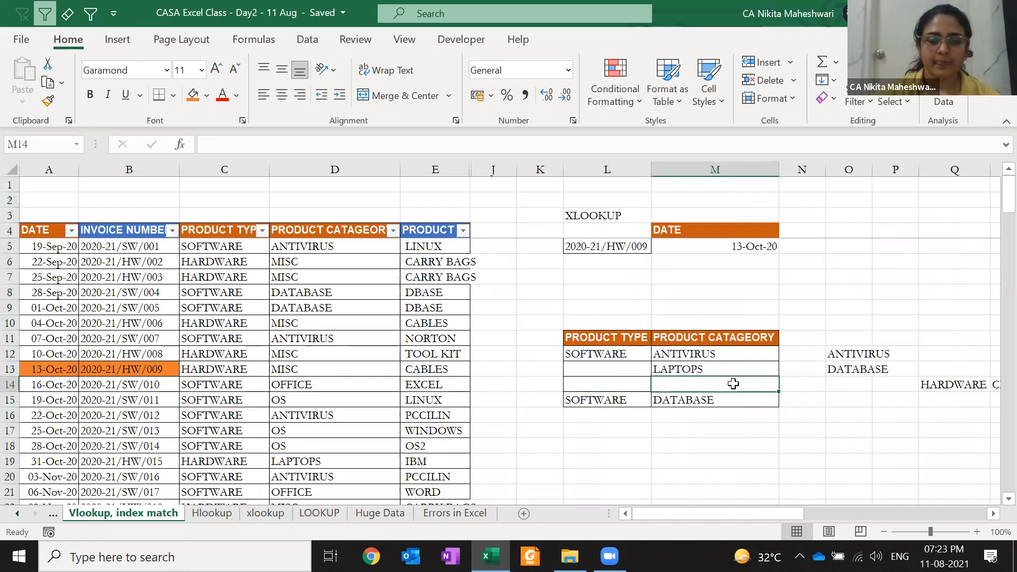
- Move to the Schedule CASA sheet with the Day 2 topics, Lookup Functions through Flash Fill
{"action": "key", "text": "Right"}
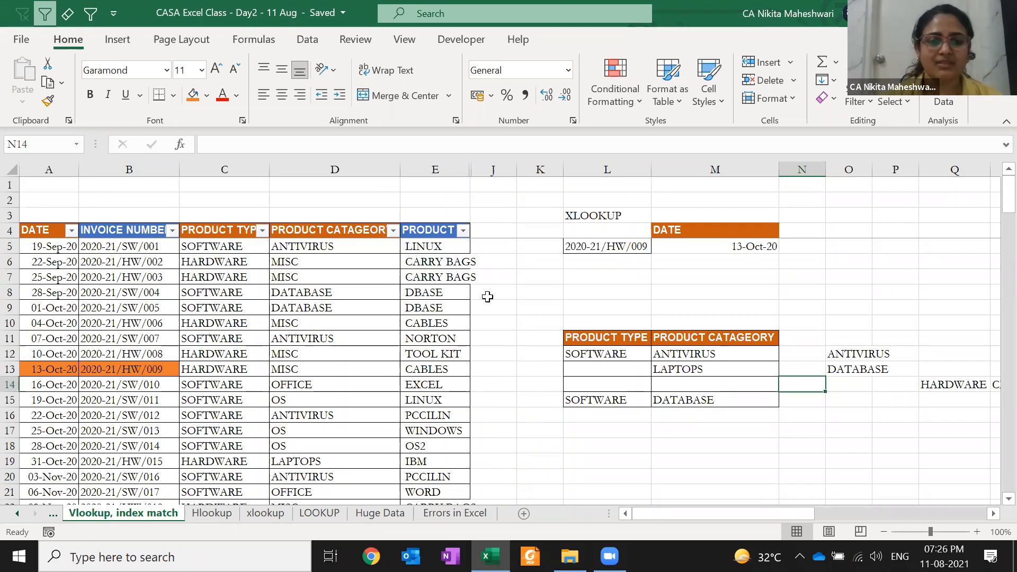
{"action": "left_click", "coordinate": [489, 249]}
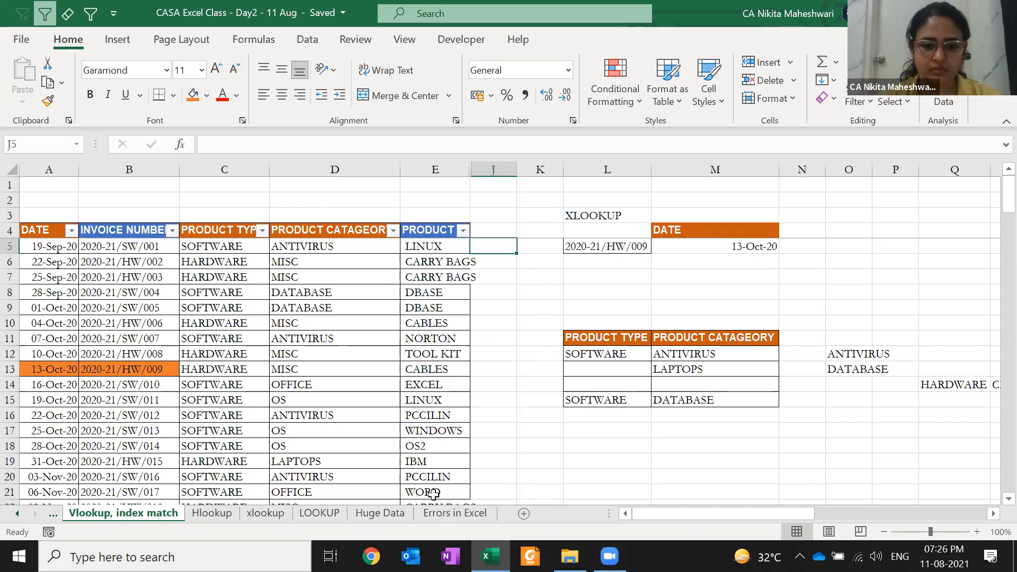
{"action": "key", "text": "ctrl+Page_Up"}
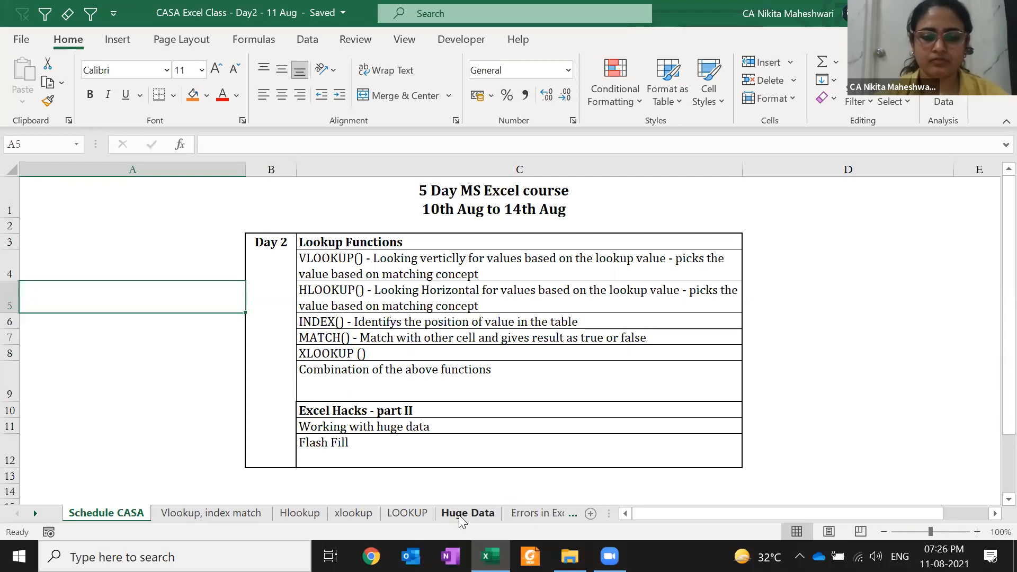
- Copy the PRODUCT CATAGEORY and PRODUCT columns from the Vlookup, index match sheet
{"action": "left_click", "coordinate": [245, 514]}
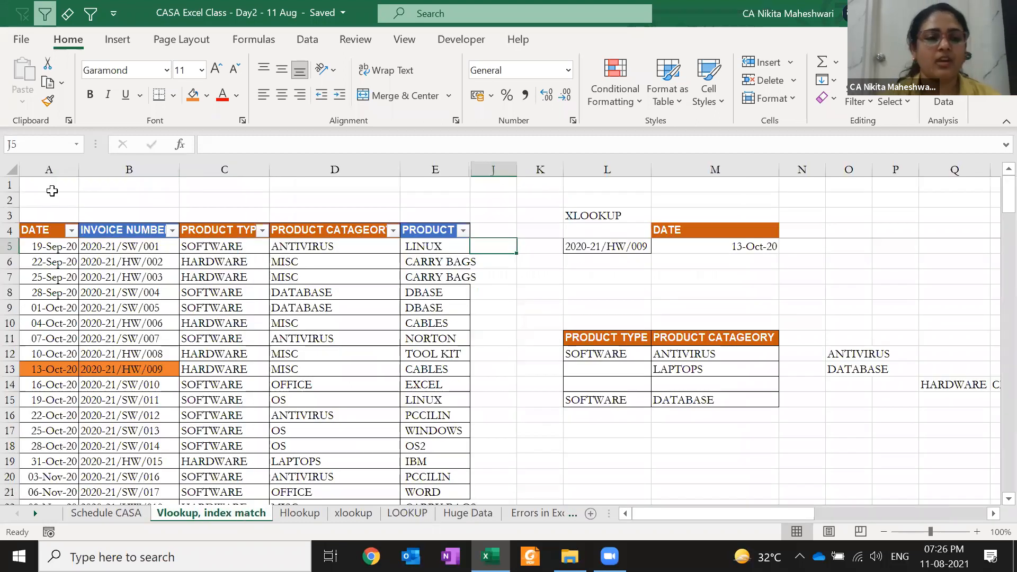
{"action": "left_click", "coordinate": [95, 220]}
{"action": "key", "text": "Down"}
{"action": "key", "text": "Right"}
{"action": "key", "text": "shift+Down"}
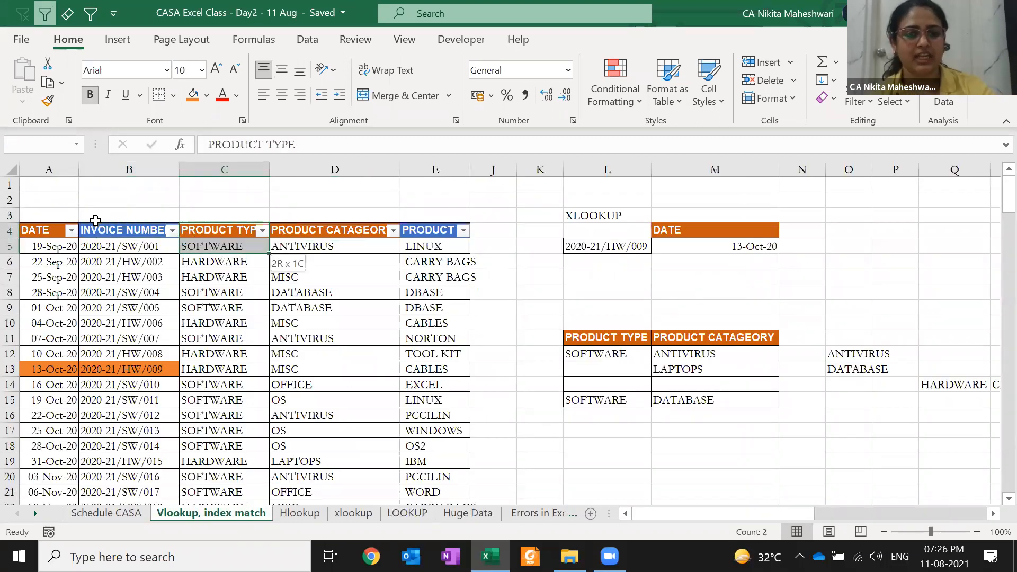
{"action": "key", "text": "shift+Right"}
{"action": "key", "text": "shift+Down"}
{"action": "key", "text": "shift+Page_Down"}
{"action": "key", "text": "shift+Page_Down"}
{"action": "key", "text": "shift+Page_Down"}
{"action": "key", "text": "shift+Page_Down"}
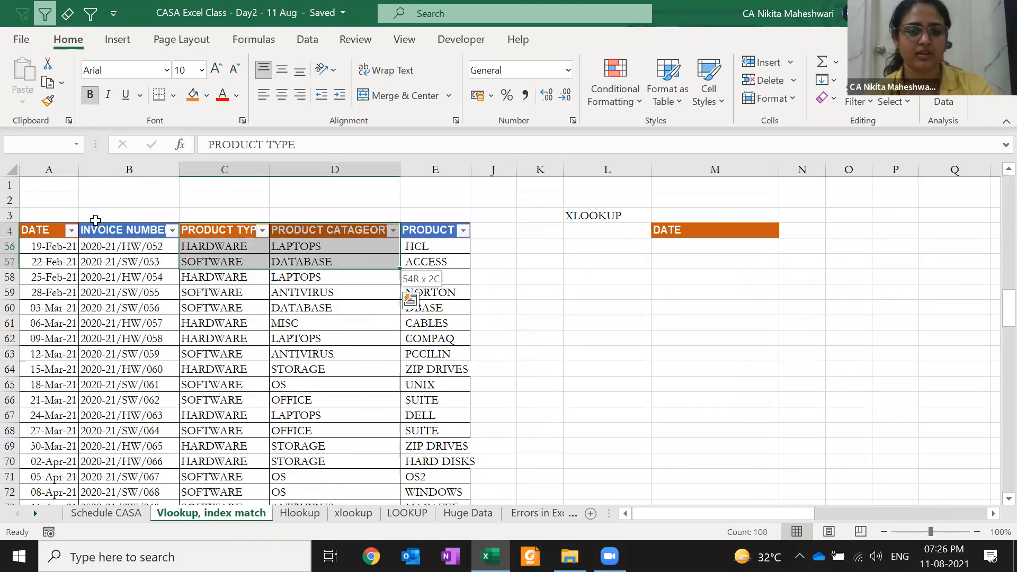
{"action": "key", "text": "Right"}
{"action": "key", "text": "ctrl+shift+Down"}
{"action": "key", "text": "shift+Right"}
{"action": "key", "text": "ctrl+c"}
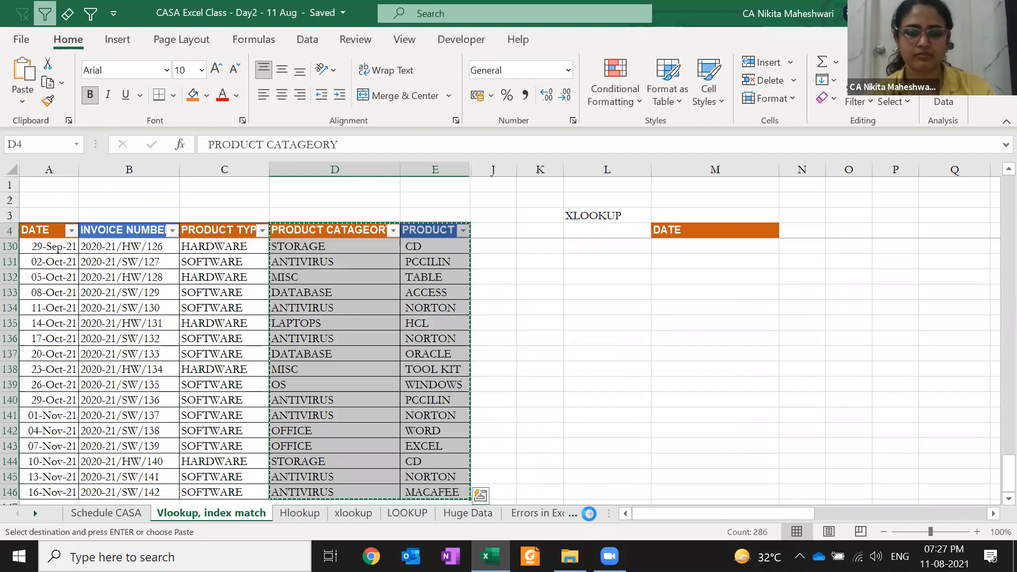
- Paste the copied columns into a new sheet and select the pasted block for resizing
{"action": "left_click", "coordinate": [591, 513]}
{"action": "key", "text": "ctrl+v"}
{"action": "key", "text": "Down"}
{"action": "key", "text": "Up"}
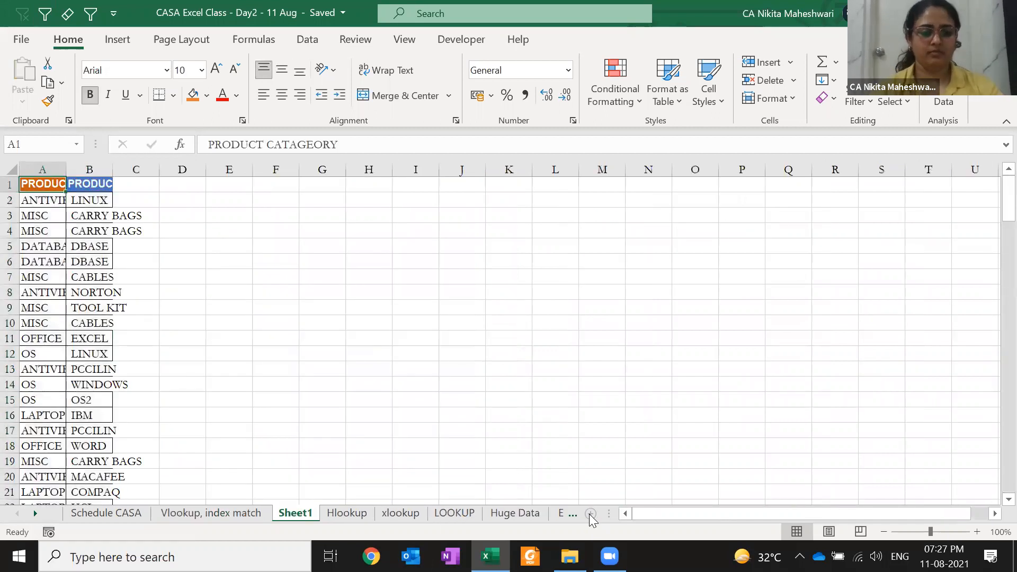
{"action": "key", "text": "ctrl+shift+Right"}
{"action": "key", "text": "ctrl+shift+Down"}
{"action": "key", "text": "alt"}
- Autofit the pasted columns and set the product values to General format
{"action": "key", "text": "h"}
{"action": "key", "text": "o"}
{"action": "key", "text": "i"}
{"action": "key", "text": "Down"}
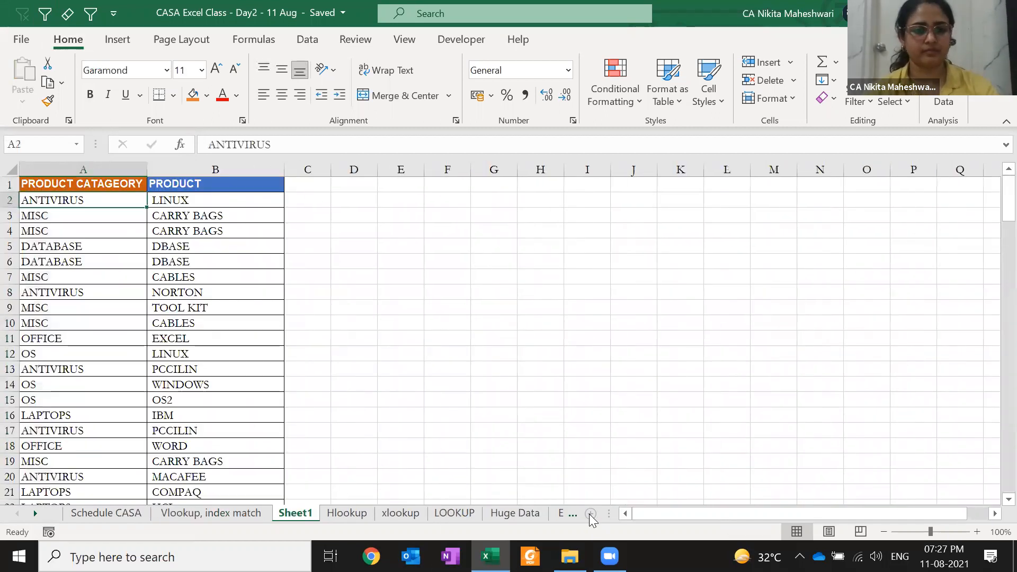
{"action": "key", "text": "Right"}
{"action": "key", "text": "ctrl+shift+Down"}
{"action": "key", "text": "Up"}
{"action": "key", "text": "Down"}
{"action": "key", "text": "ctrl+shift+Down"}
{"action": "key", "text": "ctrl+shift+grave"}
{"action": "key", "text": "ctrl+BackSpace"}
- Enter the label ANTIVIRUS - LINUX in cell H2
{"action": "key", "text": "Up"}
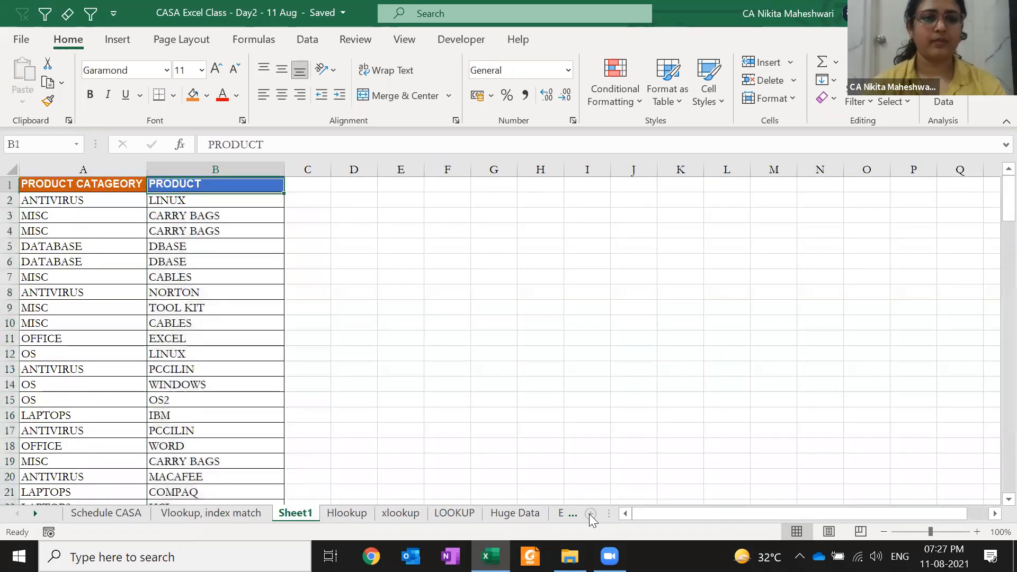
{"action": "key", "text": "Right"}
{"action": "key", "text": "Down"}
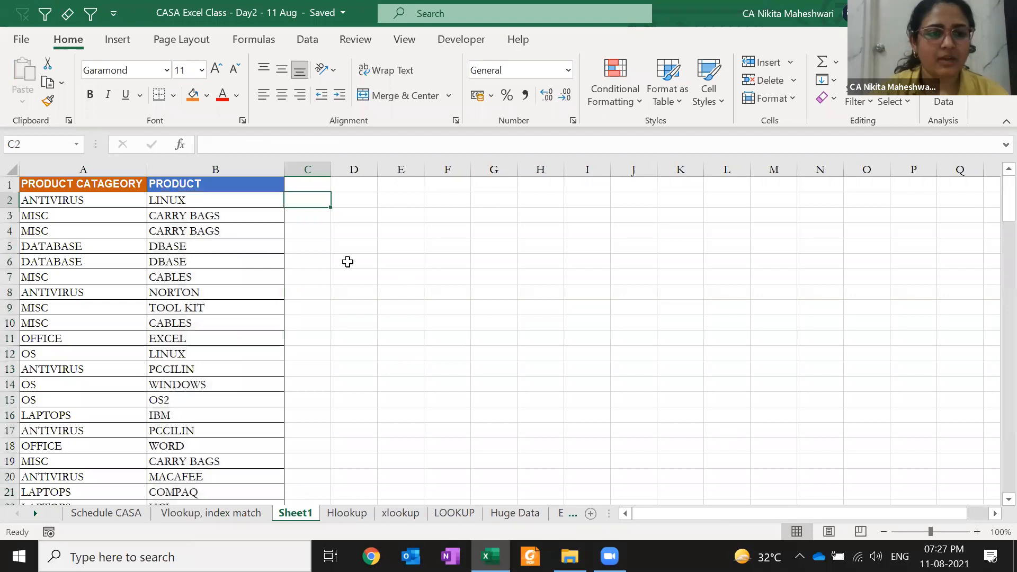
{"action": "key", "text": "Right"}
{"action": "key", "text": "Right"}
{"action": "key", "text": "Right"}
{"action": "key", "text": "Right"}
{"action": "key", "text": "Right"}
{"action": "type", "text": "ANTIVIRUS"}
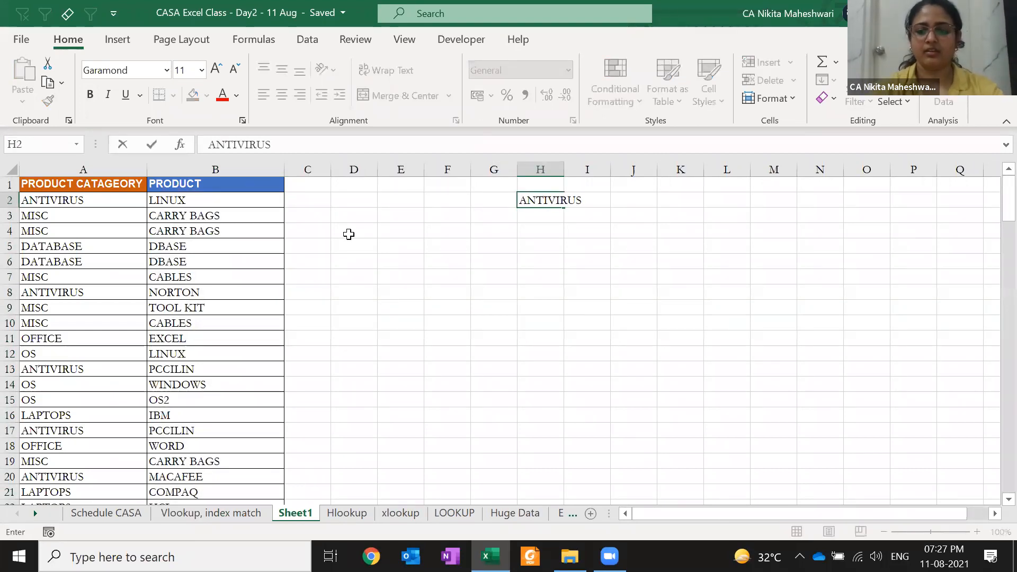
{"action": "type", "text": " - LINUX"}
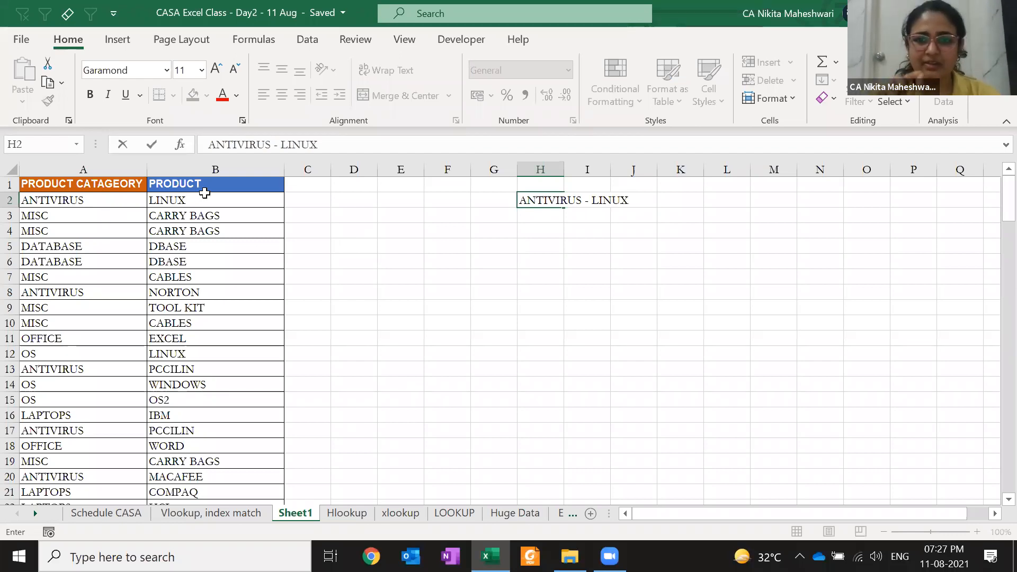
{"action": "key", "text": "Return"}
{"action": "key", "text": "Up"}
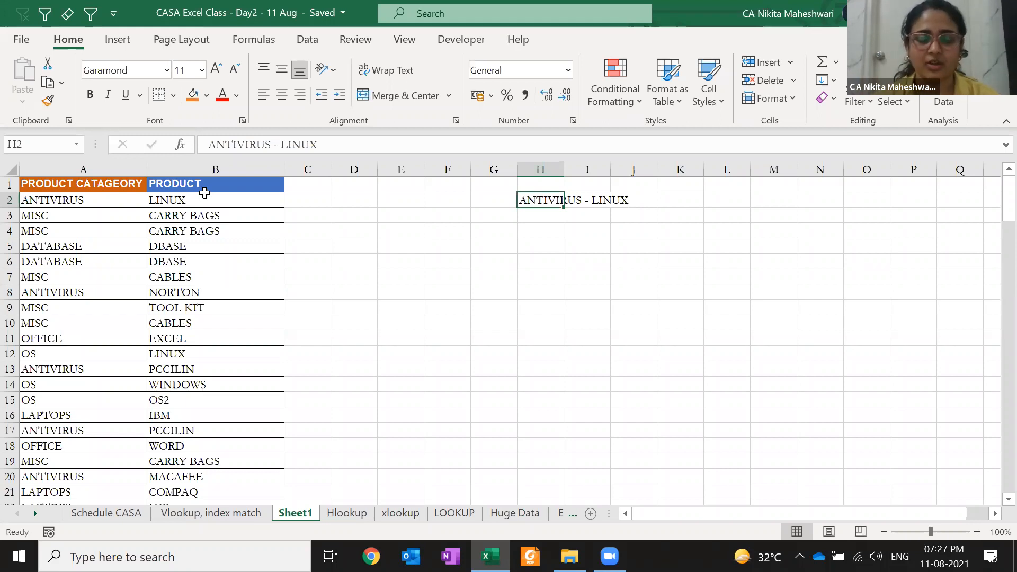
{"action": "left_click", "coordinate": [286, 199]}
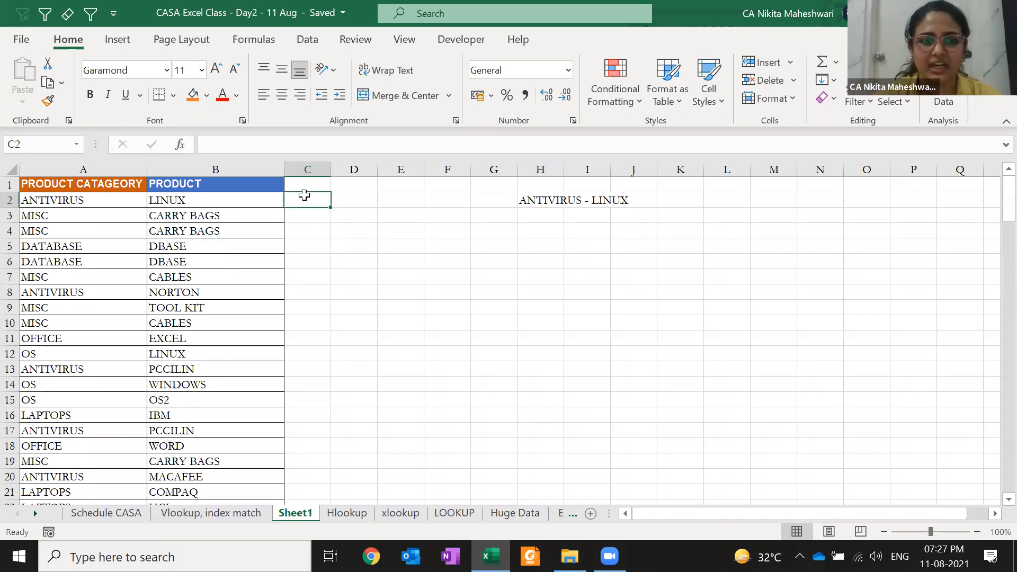
{"action": "left_click", "coordinate": [309, 351]}
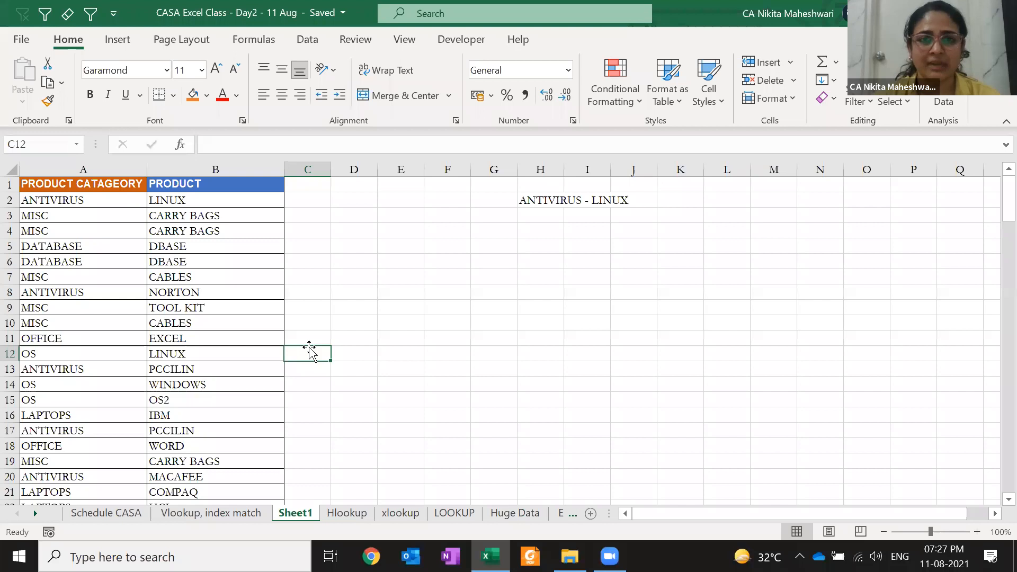
{"action": "key", "text": "ctrl+Up"}
{"action": "key", "text": "Down"}
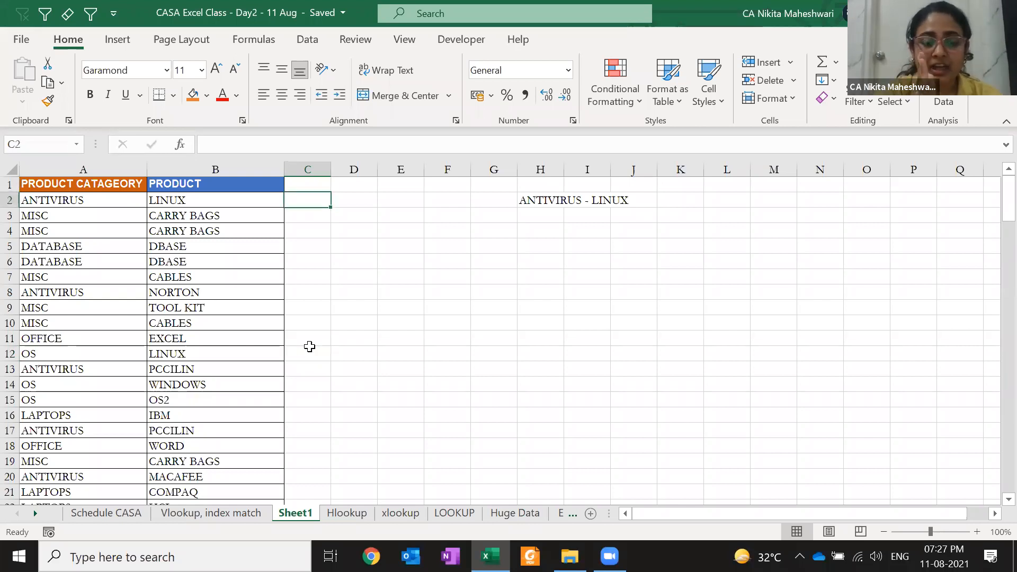
{"action": "key", "text": "Right"}
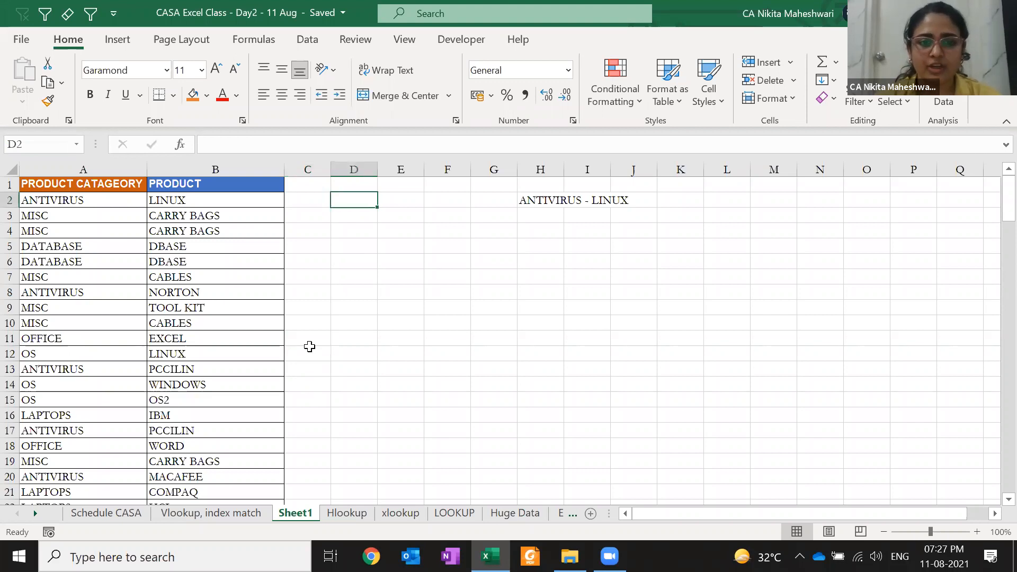
{"action": "key", "text": "Right"}
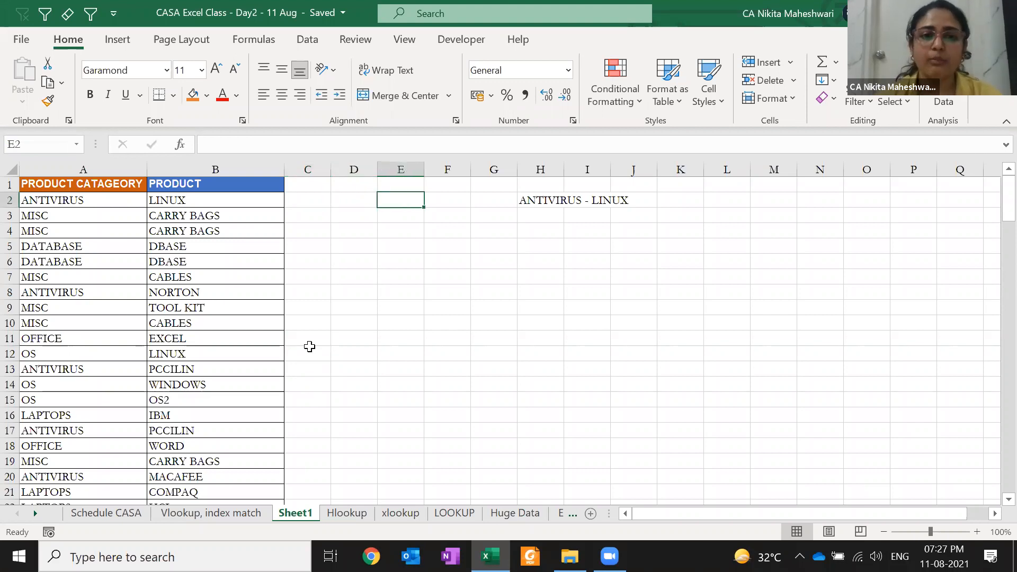
{"action": "key", "text": "Left"}
{"action": "key", "text": "Left"}
{"action": "key", "text": "Left"}
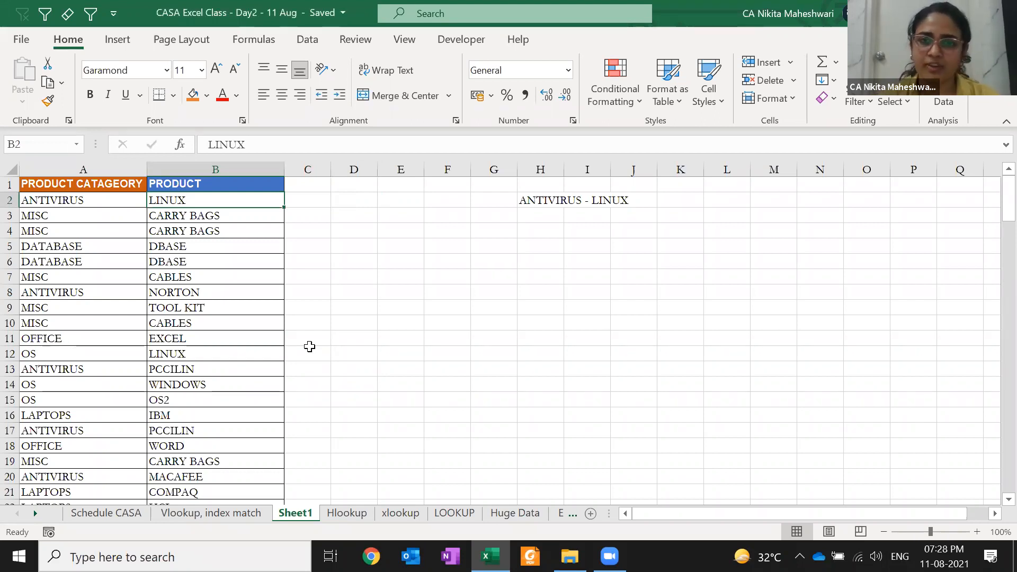
{"action": "key", "text": "Right"}
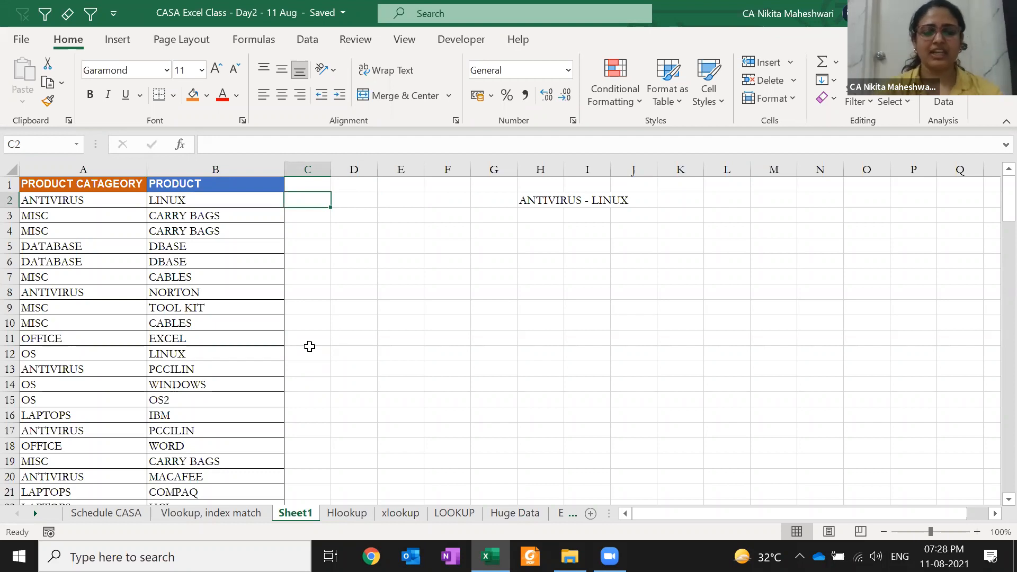
- Enter ANTIVIRUS - LINUX in C2, then Flash Fill column C and accept the suggestions
{"action": "type", "text": "ANTIVIRUS"}
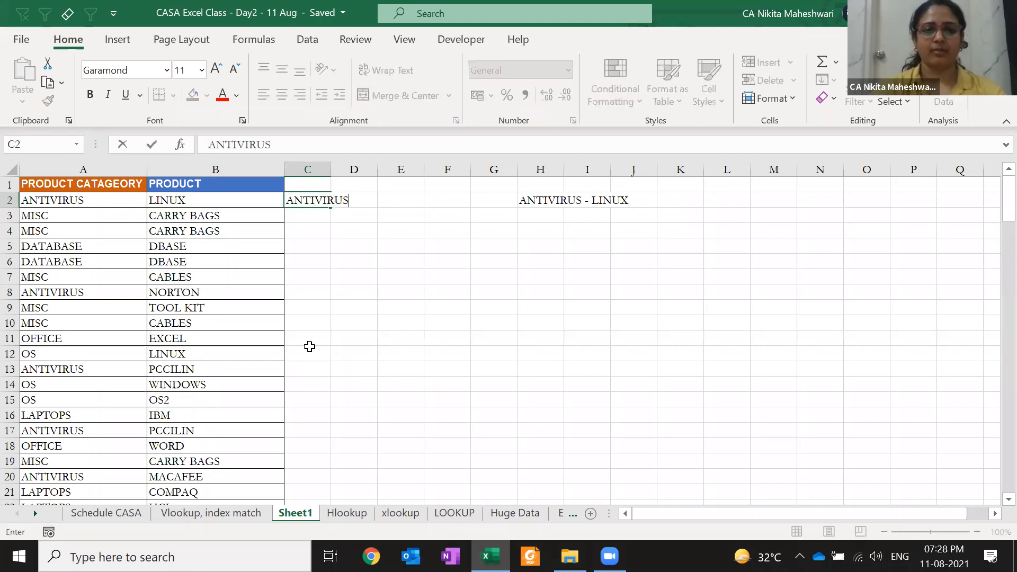
{"action": "type", "text": " - LINUX"}
{"action": "key", "text": "Return"}
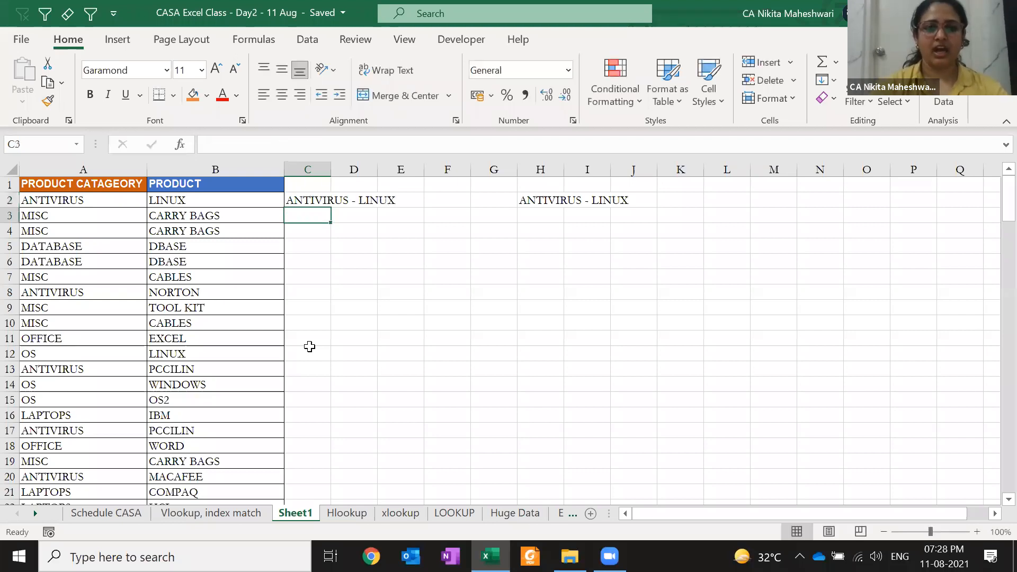
{"action": "type", "text": "MISC - CARRY BAGS"}
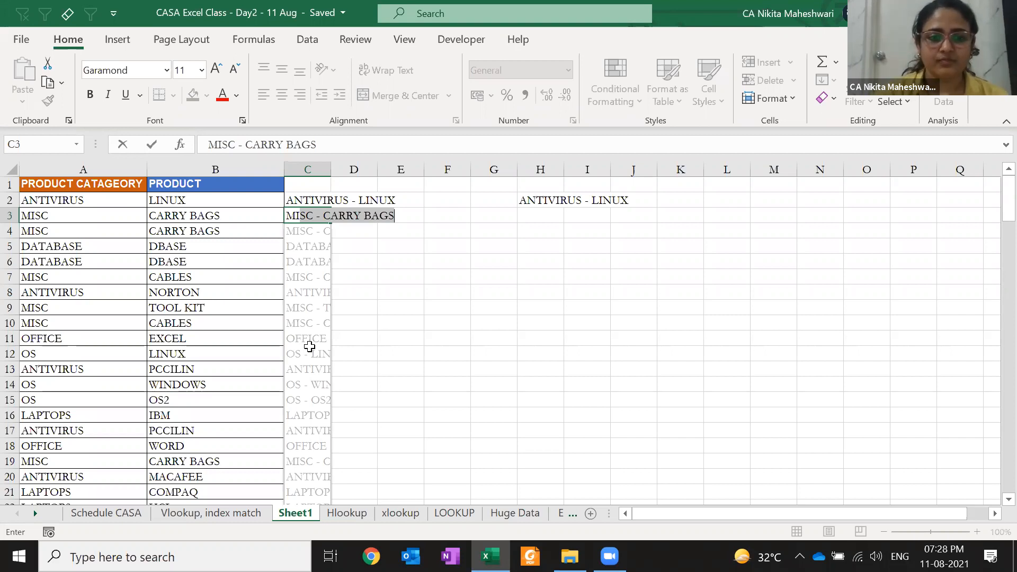
{"action": "key", "text": "Return"}
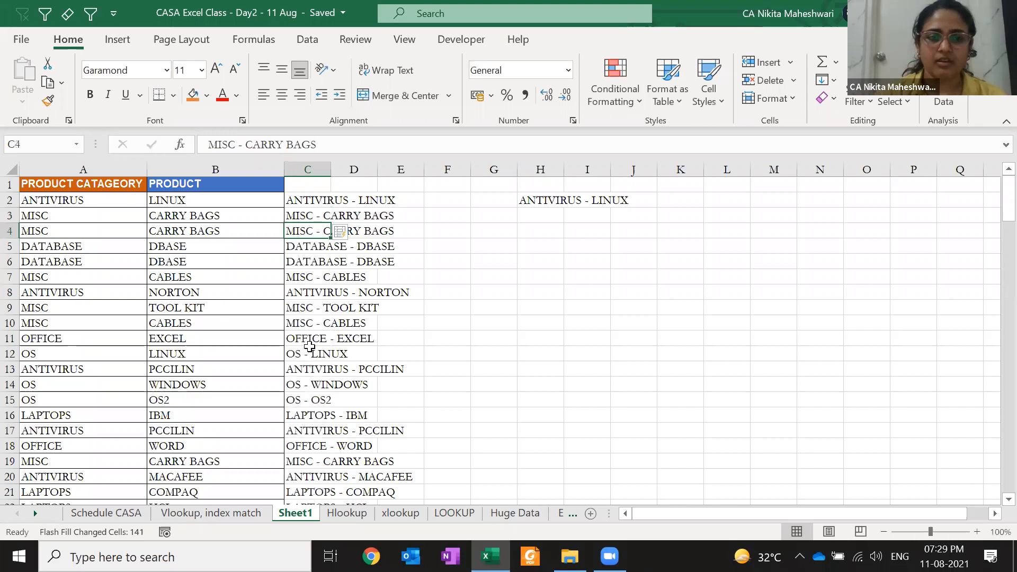
{"action": "left_click", "coordinate": [353, 234]}
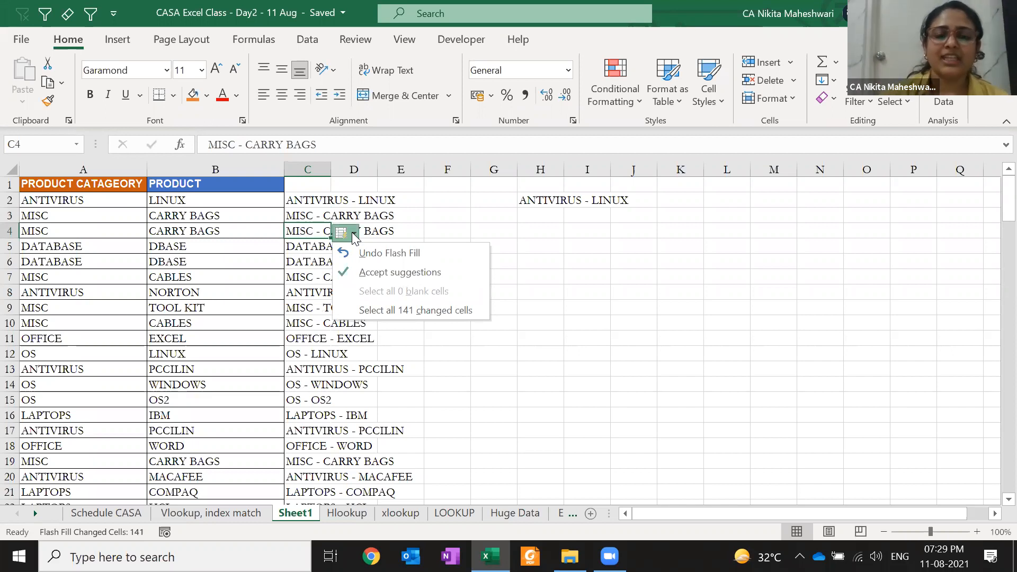
{"action": "left_click", "coordinate": [450, 273]}
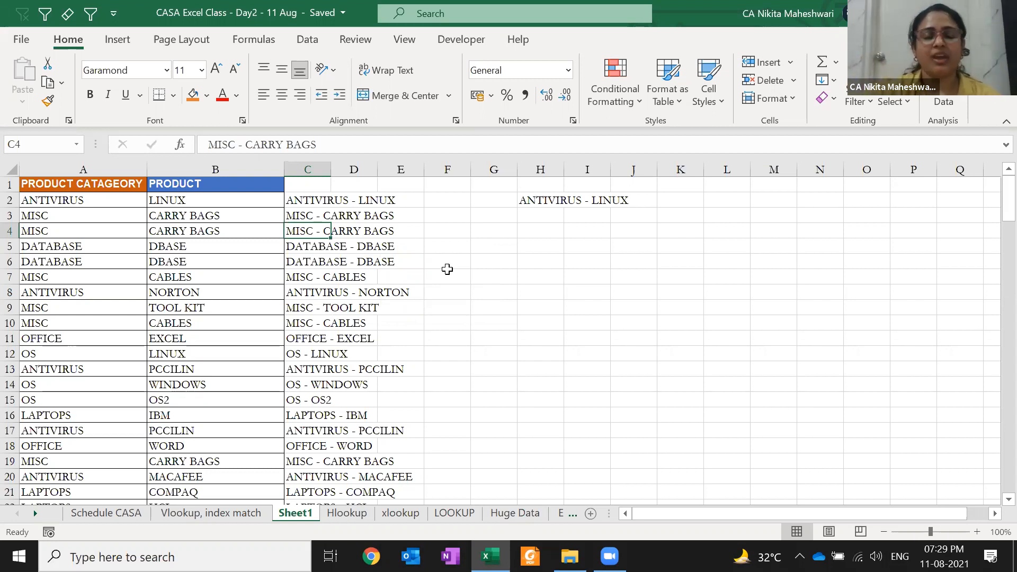
- Confirm the joined entries reach the last row (MACAFEE), then select all of column A
{"action": "key", "text": "ctrl+Down"}
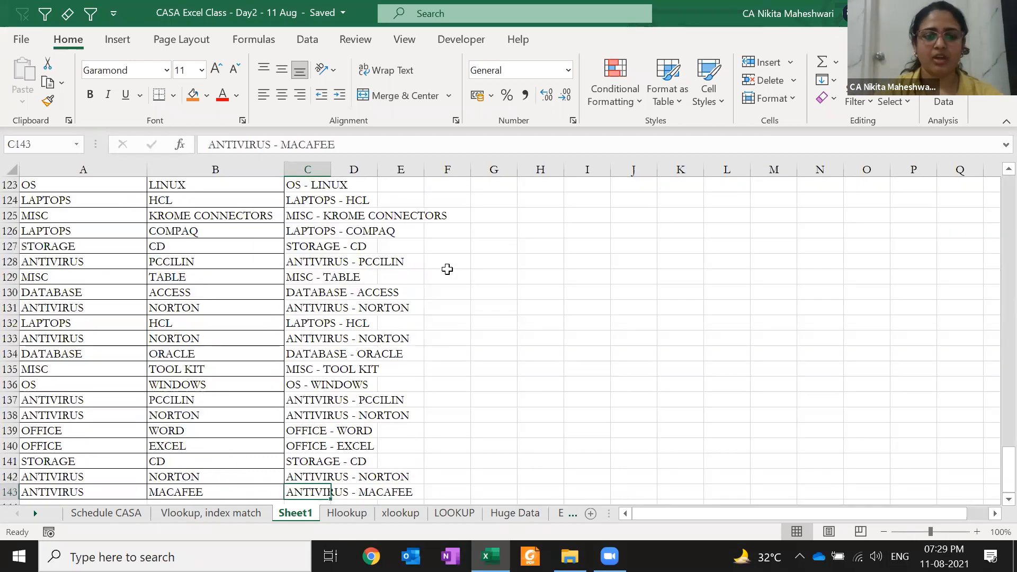
{"action": "key", "text": "Left"}
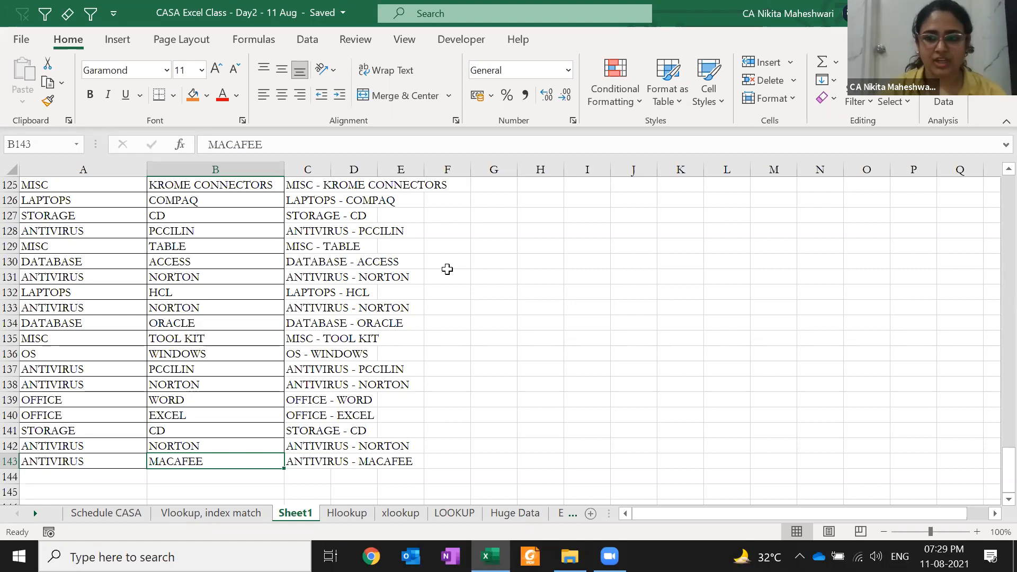
{"action": "key", "text": "ctrl+Up"}
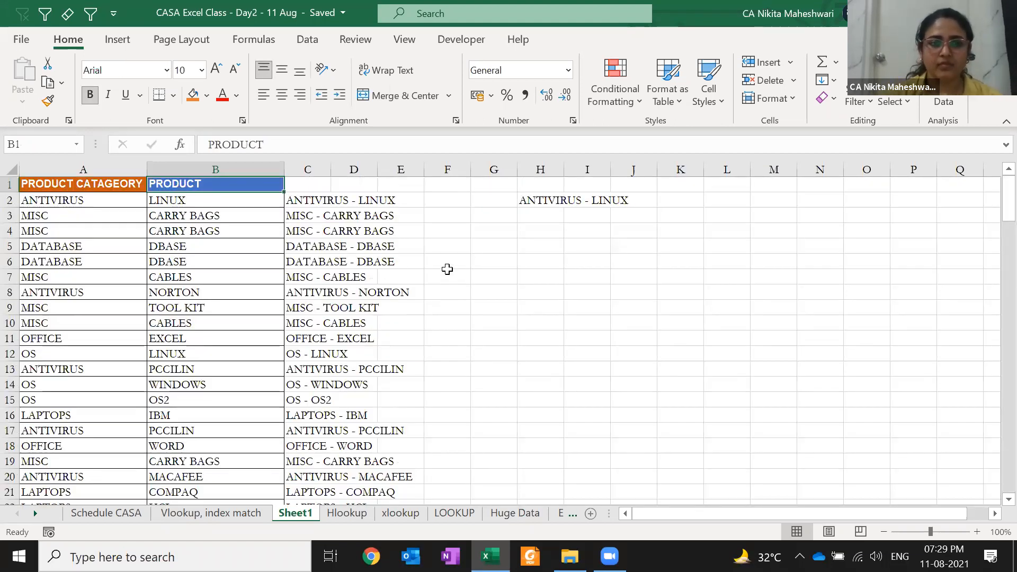
{"action": "key", "text": "Right"}
{"action": "key", "text": "Down"}
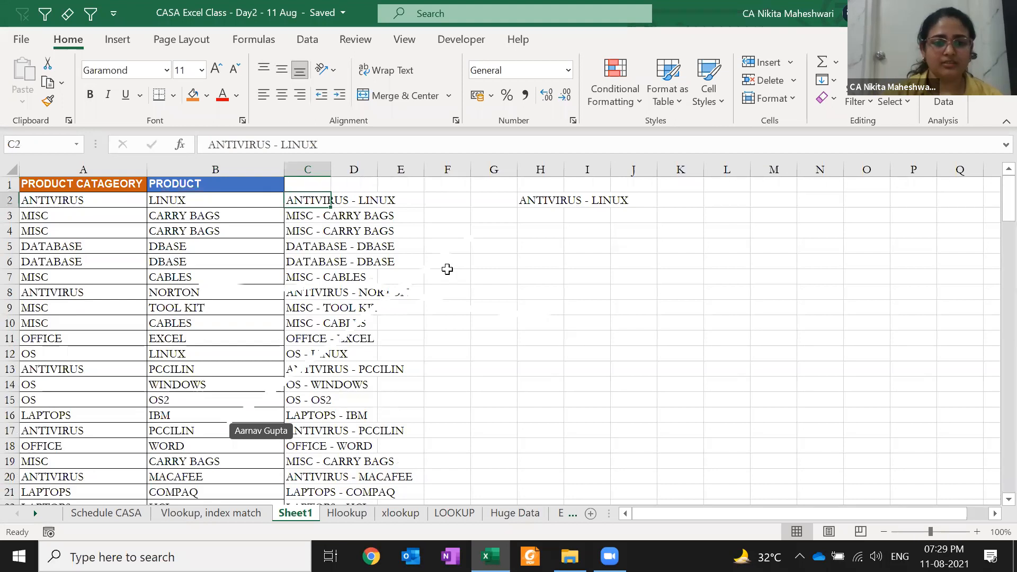
{"action": "key", "text": "Down"}
{"action": "key", "text": "Down"}
{"action": "key", "text": "Down"}
{"action": "key", "text": "Down"}
{"action": "key", "text": "Down"}
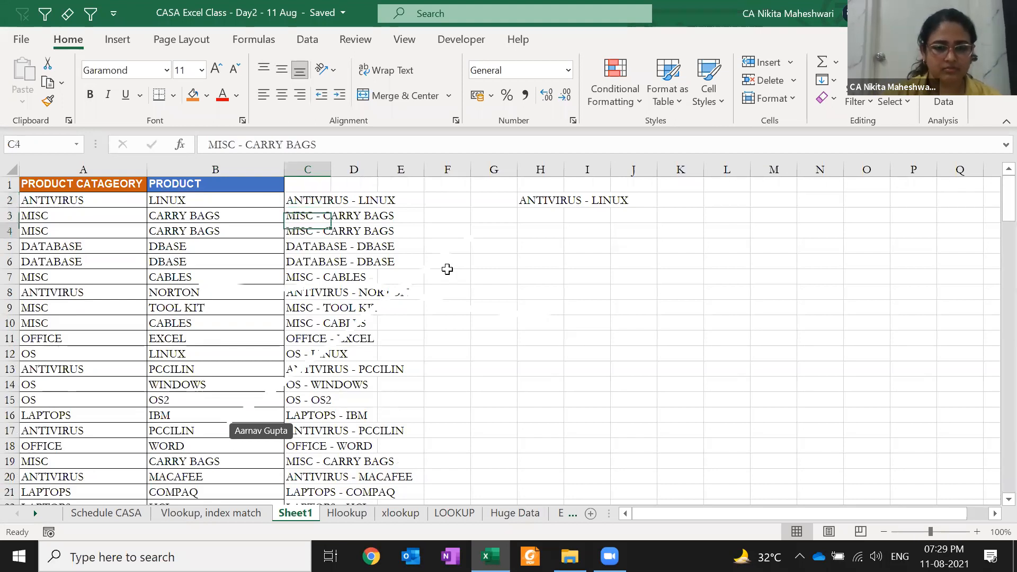
{"action": "key", "text": "Right"}
{"action": "key", "text": "Right"}
{"action": "key", "text": "Right"}
{"action": "key", "text": "Right"}
{"action": "key", "text": "Right"}
{"action": "key", "text": "Right"}
{"action": "key", "text": "Right"}
{"action": "key", "text": "Right"}
{"action": "key", "text": "Right"}
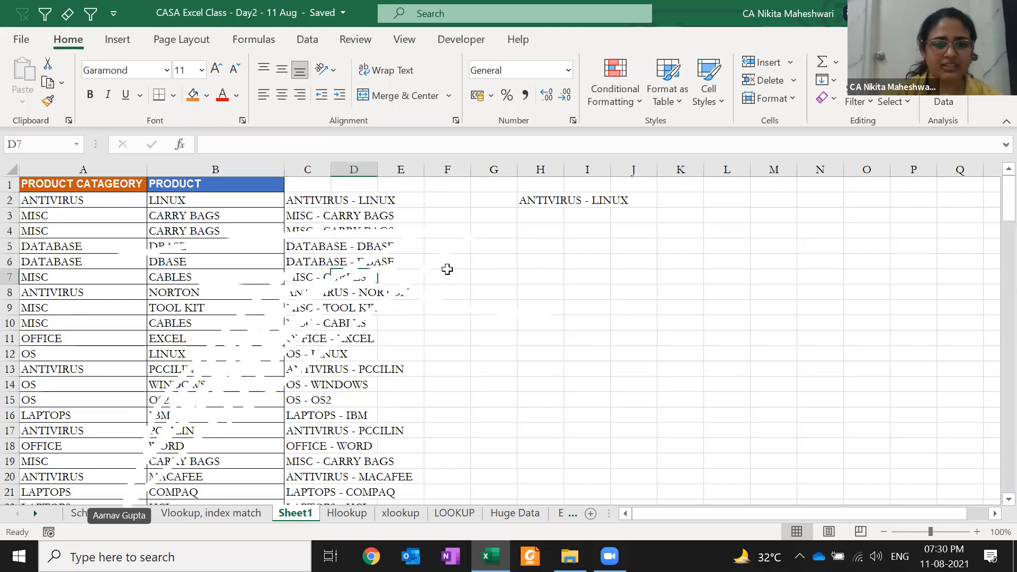
{"action": "key", "text": "Left"}
{"action": "key", "text": "Left"}
{"action": "key", "text": "Left"}
{"action": "key", "text": "Left"}
{"action": "key", "text": "Left"}
{"action": "key", "text": "Left"}
{"action": "key", "text": "Left"}
{"action": "key", "text": "Left"}
{"action": "key", "text": "Left"}
{"action": "key", "text": "Left"}
{"action": "key", "text": "Left"}
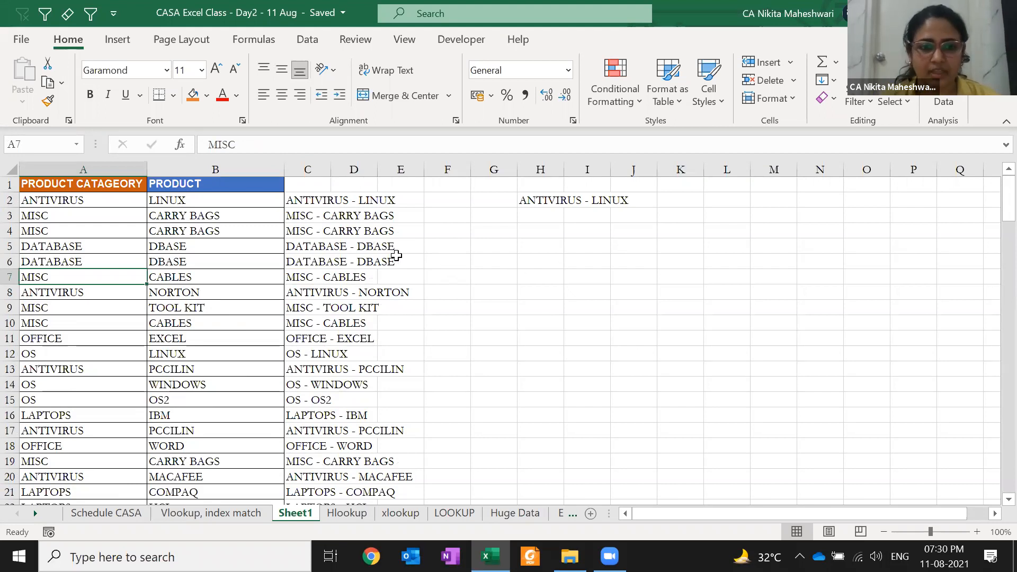
{"action": "key", "text": "ctrl+space"}
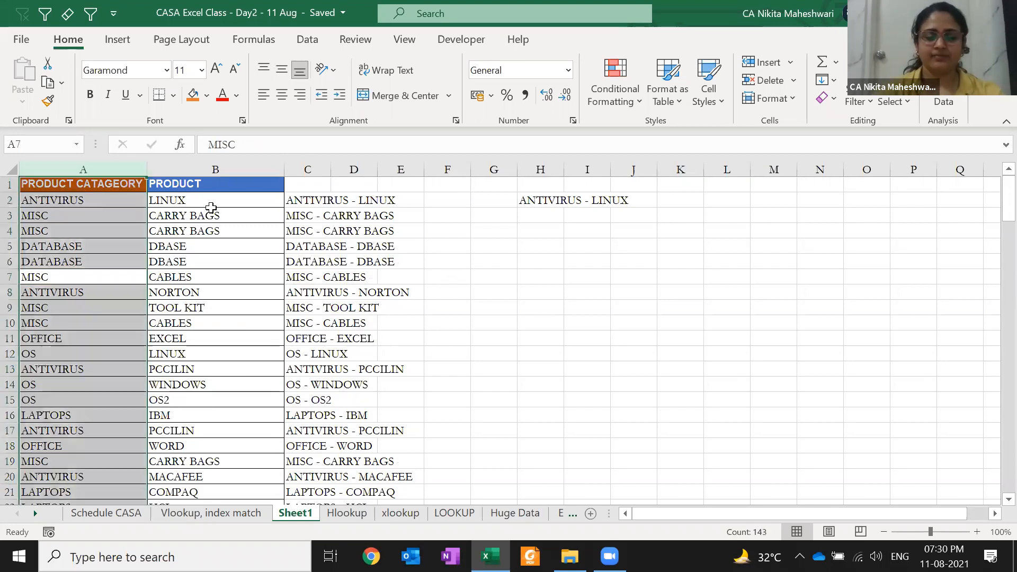
- Insert three blank columns before the data and enter 1APR21 (01-Apr-21) in C2
{"action": "key", "text": "ctrl+shift+plus"}
{"action": "key", "text": "ctrl+shift+plus"}
{"action": "key", "text": "ctrl+shift+plus"}
{"action": "key", "text": "Right"}
{"action": "key", "text": "Right"}
{"action": "key", "text": "Up"}
{"action": "key", "text": "Up"}
{"action": "key", "text": "Up"}
{"action": "key", "text": "Up"}
{"action": "key", "text": "Up"}
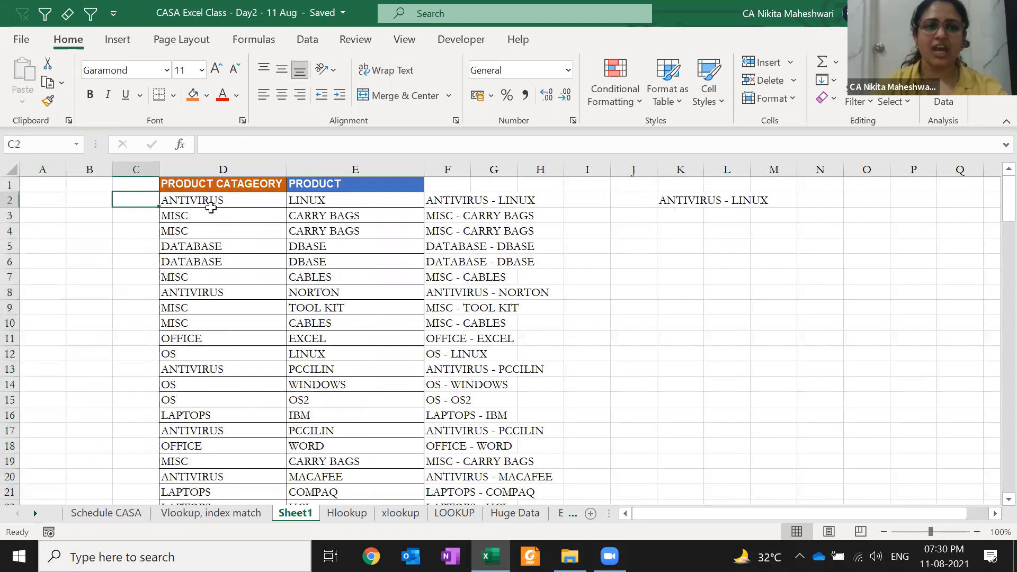
{"action": "type", "text": "1"}
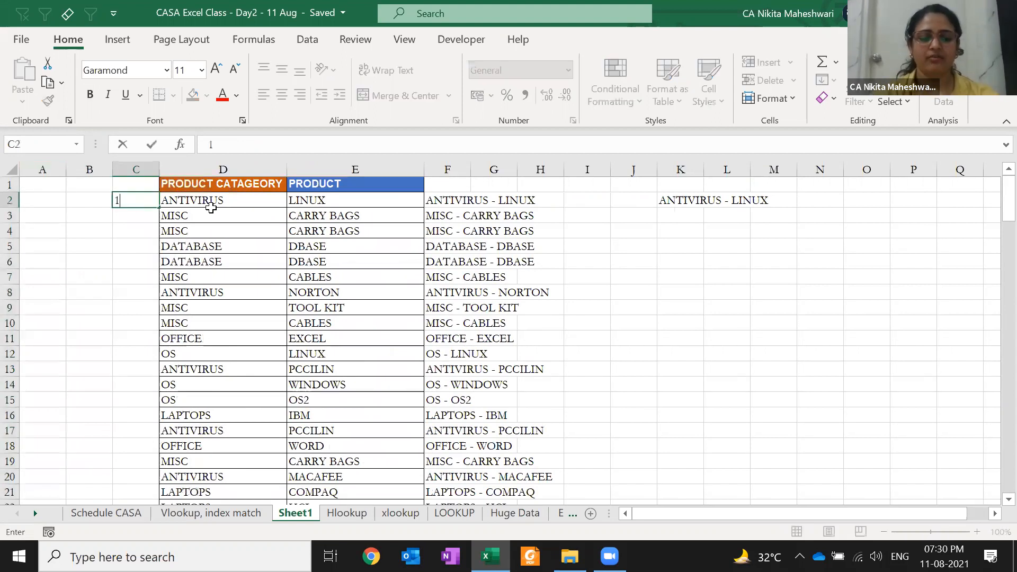
{"action": "type", "text": "APR21"}
{"action": "key", "text": "Return"}
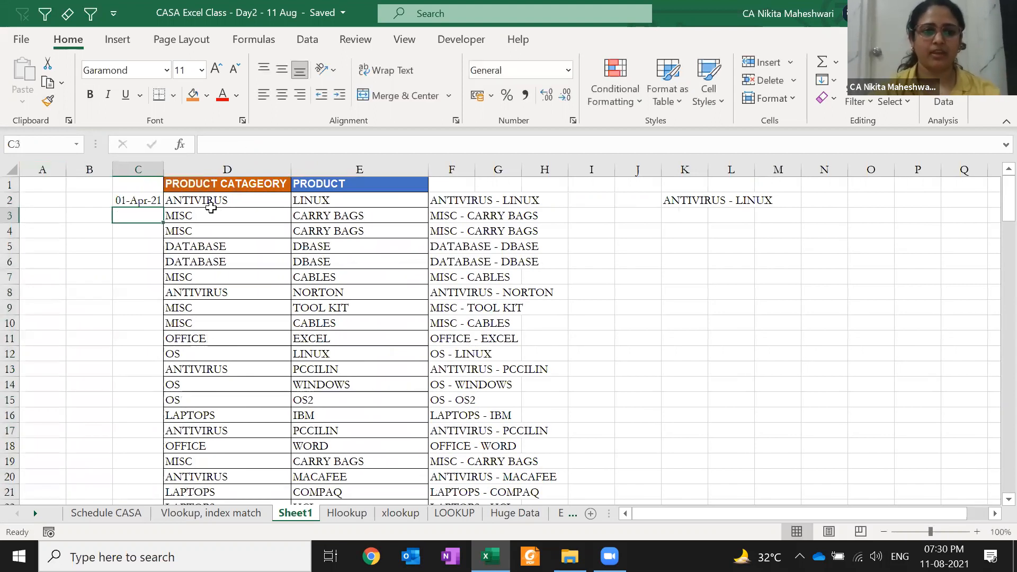
{"action": "left_click", "coordinate": [138, 197]}
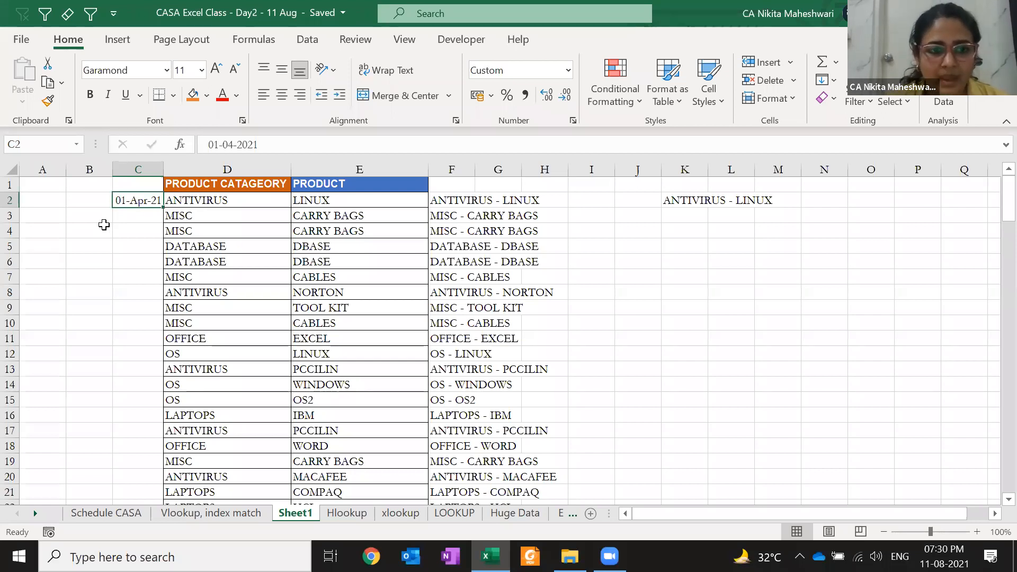
- Fill 01-Apr-21 down column C for all rows, then convert the fill to Flash Fill
{"action": "double_click", "coordinate": [163, 208]}
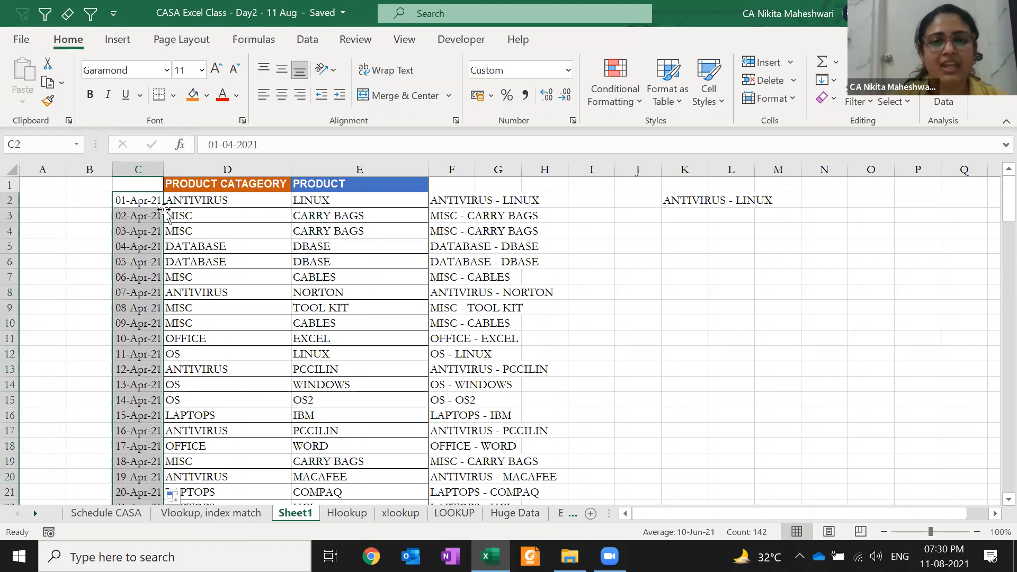
{"action": "left_click", "coordinate": [187, 497]}
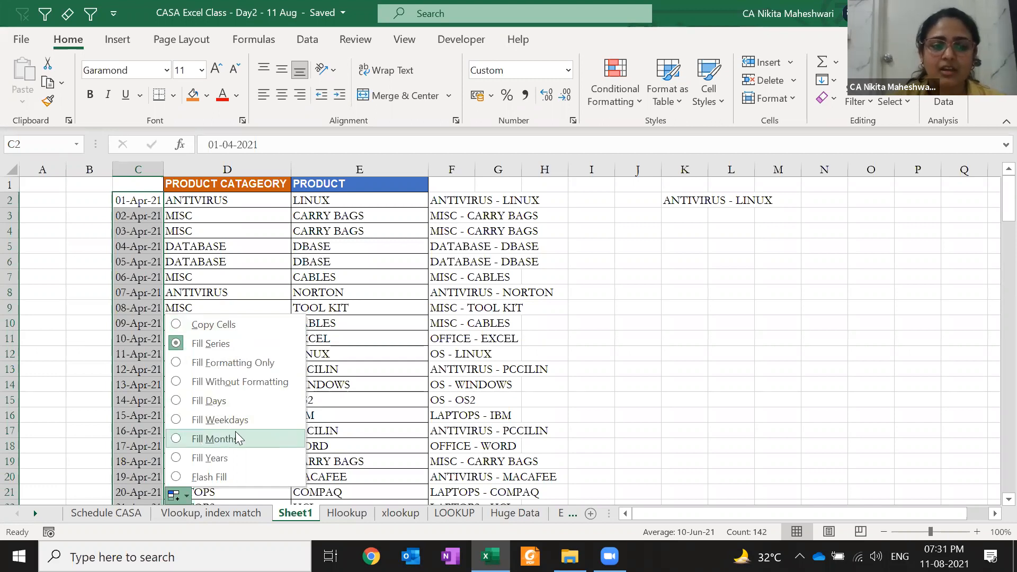
{"action": "left_click", "coordinate": [233, 477]}
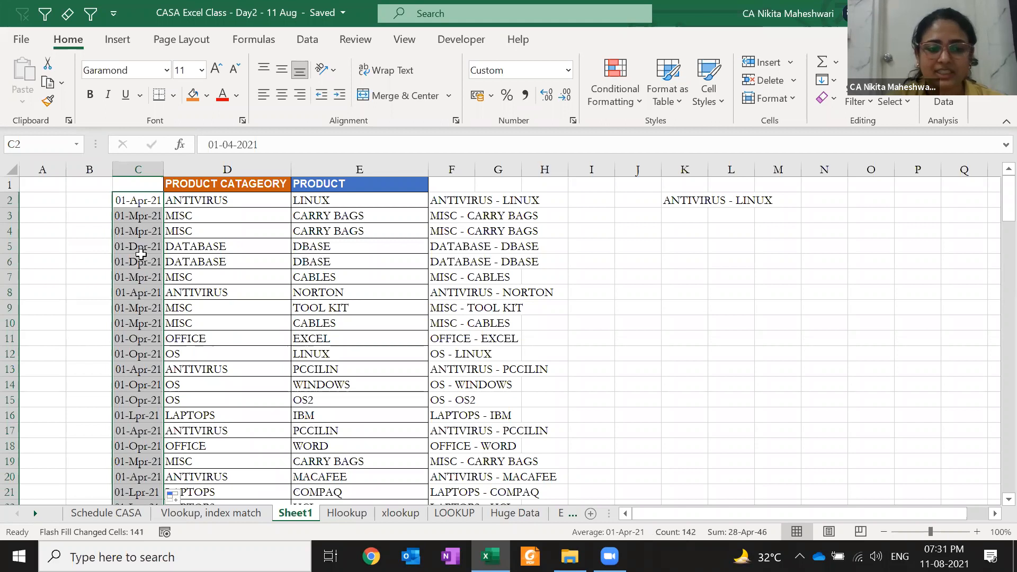
- Inspect the garbled flash-filled dates in C2:C4 and undo the Flash Fill
{"action": "left_click", "coordinate": [174, 200]}
{"action": "left_click", "coordinate": [137, 202]}
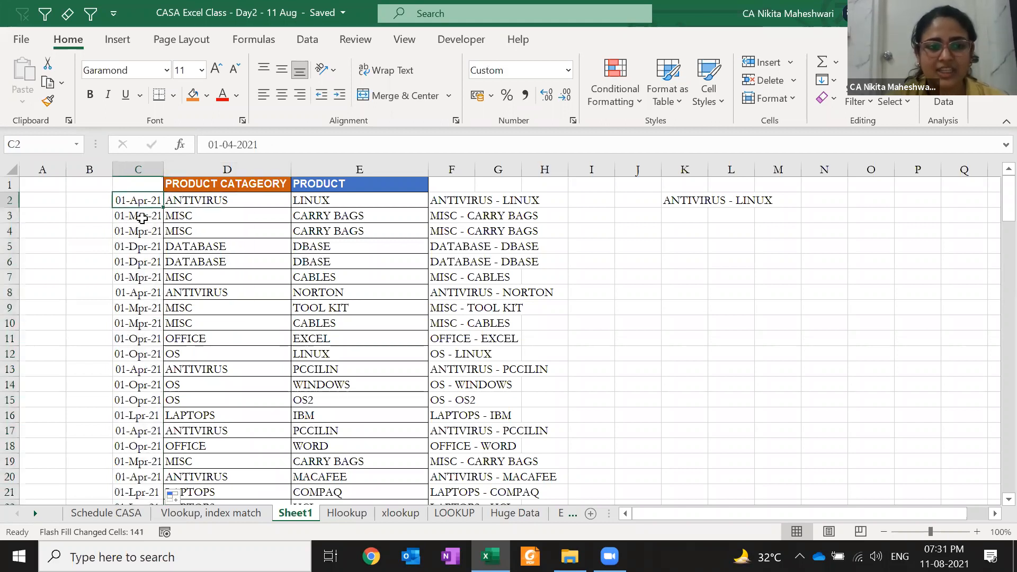
{"action": "left_click", "coordinate": [139, 234]}
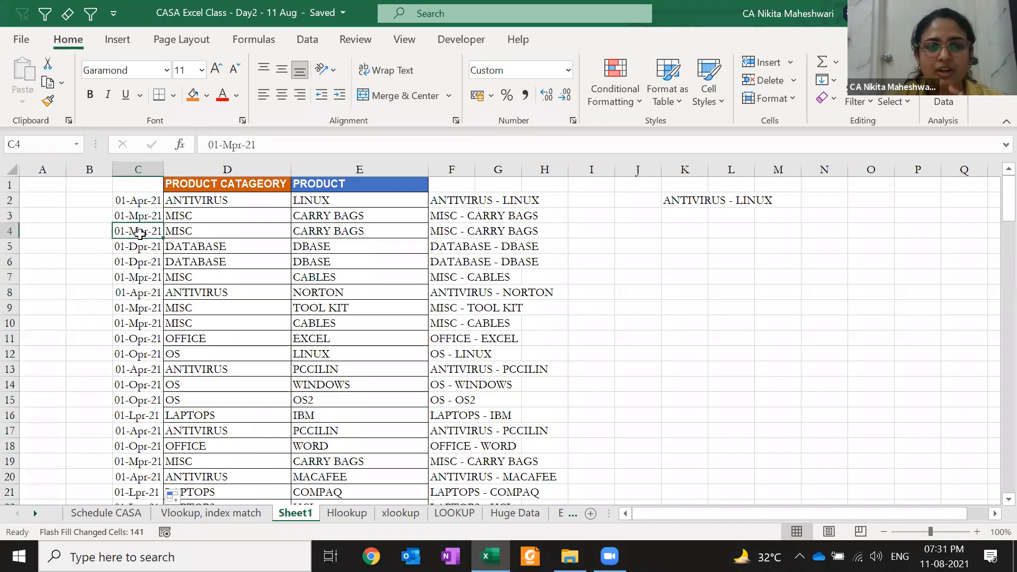
{"action": "key", "text": "Up"}
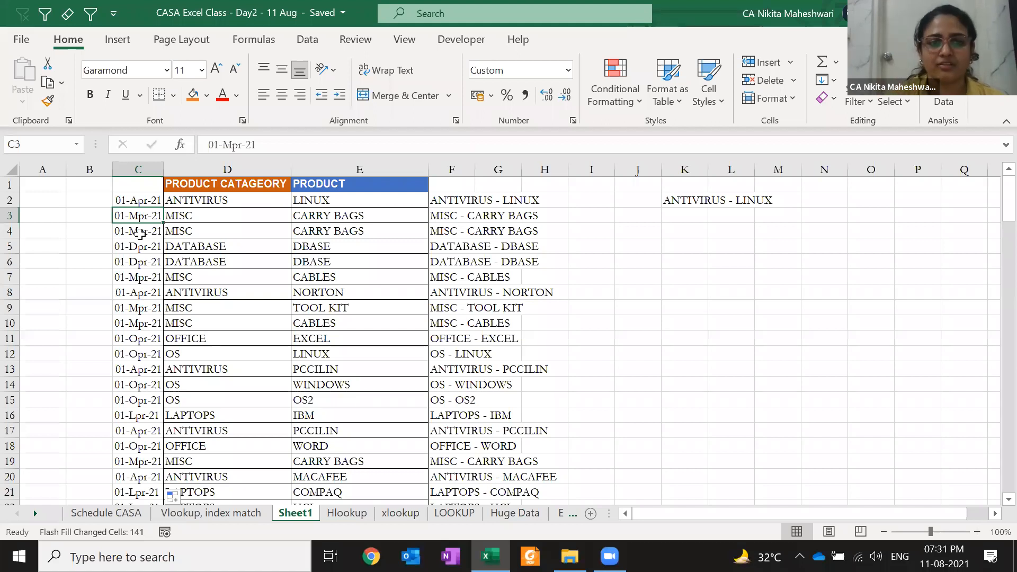
{"action": "key", "text": "ctrl+z"}
- Refill column C from 01-Apr-21 as a yearly series: 01-Apr-22, 01-Apr-23, onward
{"action": "double_click", "coordinate": [161, 207]}
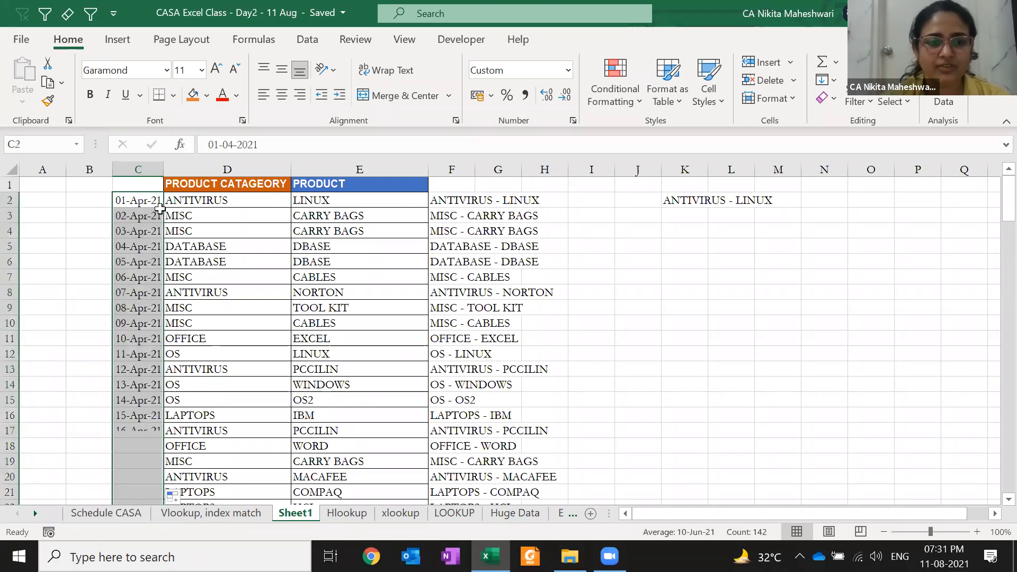
{"action": "left_click", "coordinate": [175, 496]}
{"action": "left_click", "coordinate": [215, 457]}
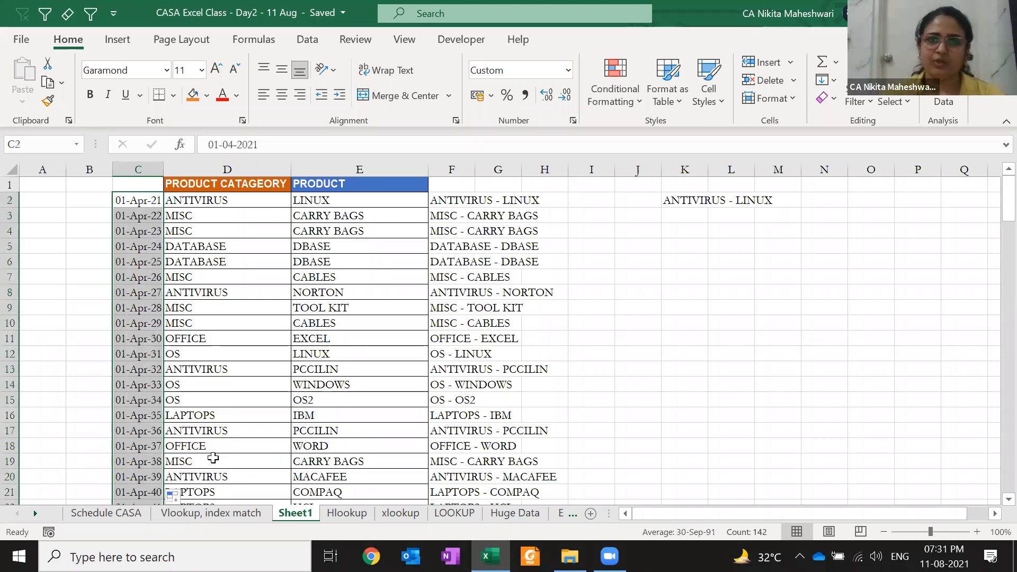
- Try a weekday fill and a Ctrl+E Flash Fill on column C, undoing both
{"action": "left_click", "coordinate": [174, 497]}
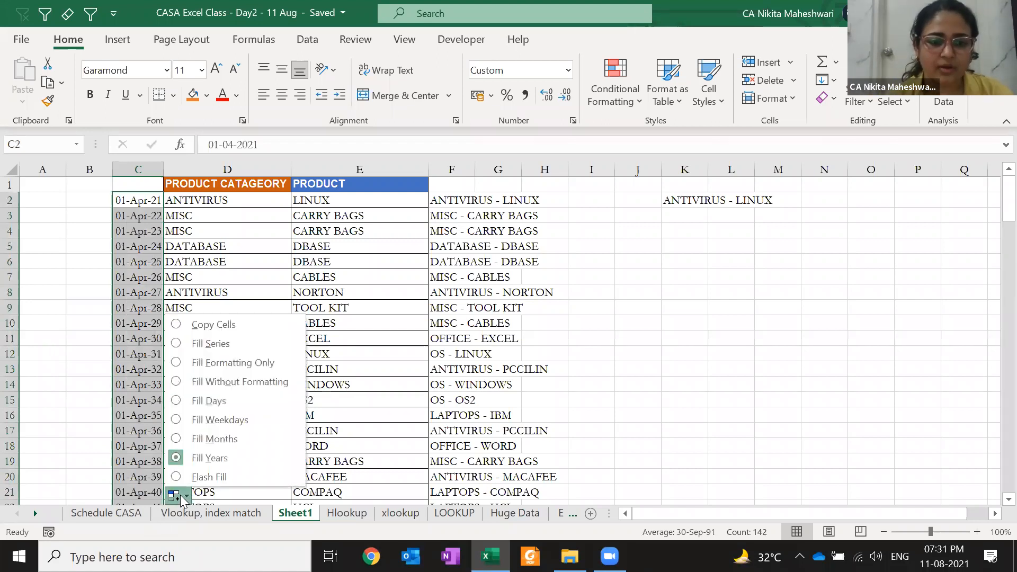
{"action": "left_click", "coordinate": [214, 420]}
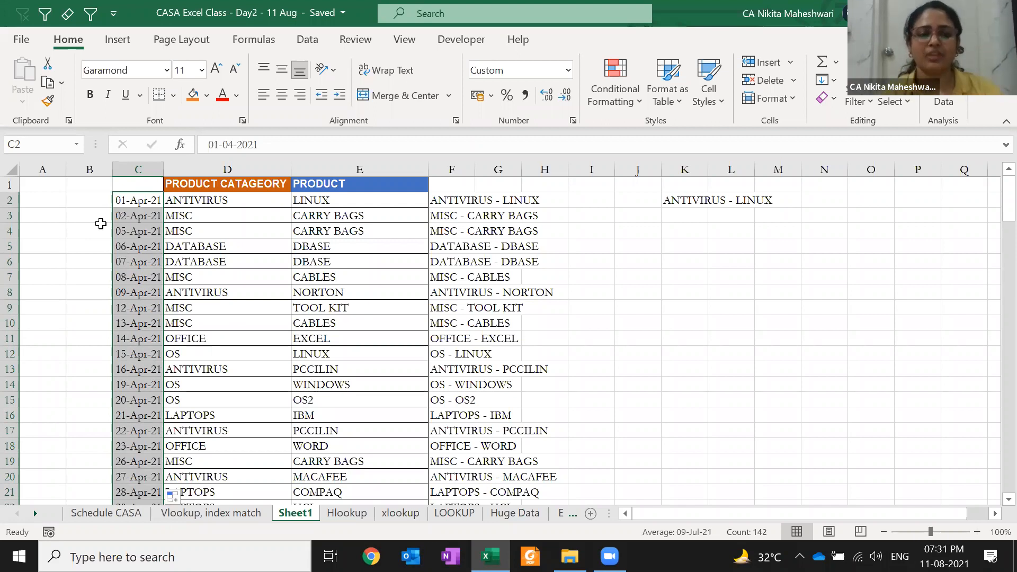
{"action": "key", "text": "ctrl+z"}
{"action": "key", "text": "ctrl+e"}
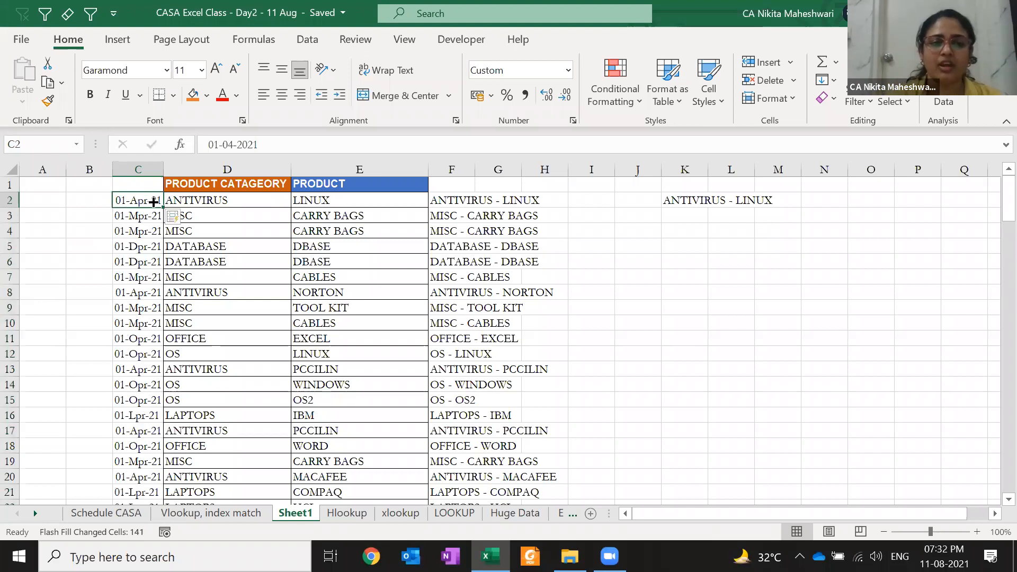
{"action": "left_click", "coordinate": [180, 218]}
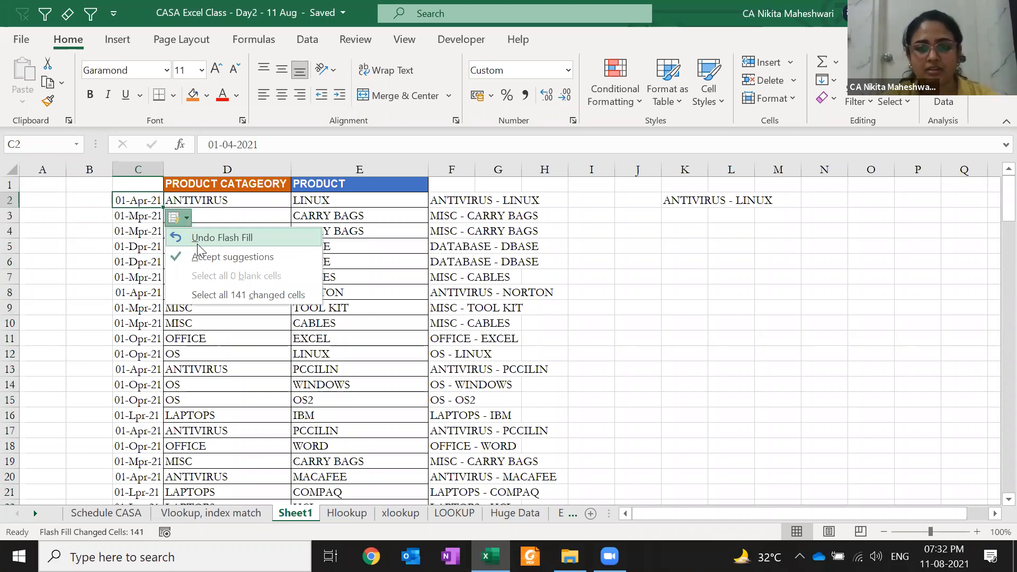
{"action": "key", "text": "Escape"}
{"action": "key", "text": "Right"}
{"action": "key", "text": "Right"}
{"action": "key", "text": "Right"}
{"action": "key", "text": "F2"}
{"action": "key", "text": "Escape"}
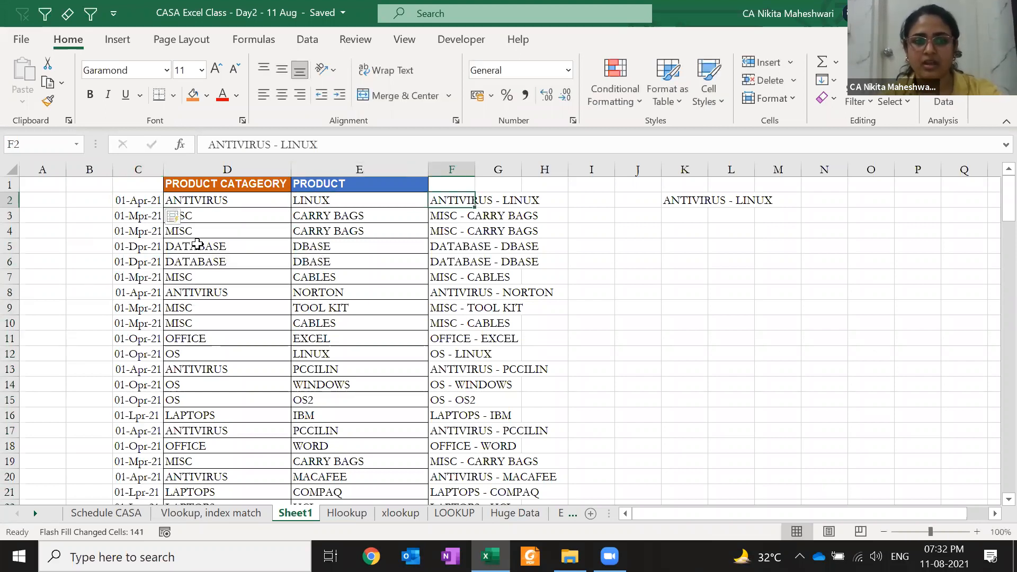
{"action": "key", "text": "Left"}
{"action": "key", "text": "Left"}
{"action": "key", "text": "Left"}
{"action": "key", "text": "ctrl+z"}
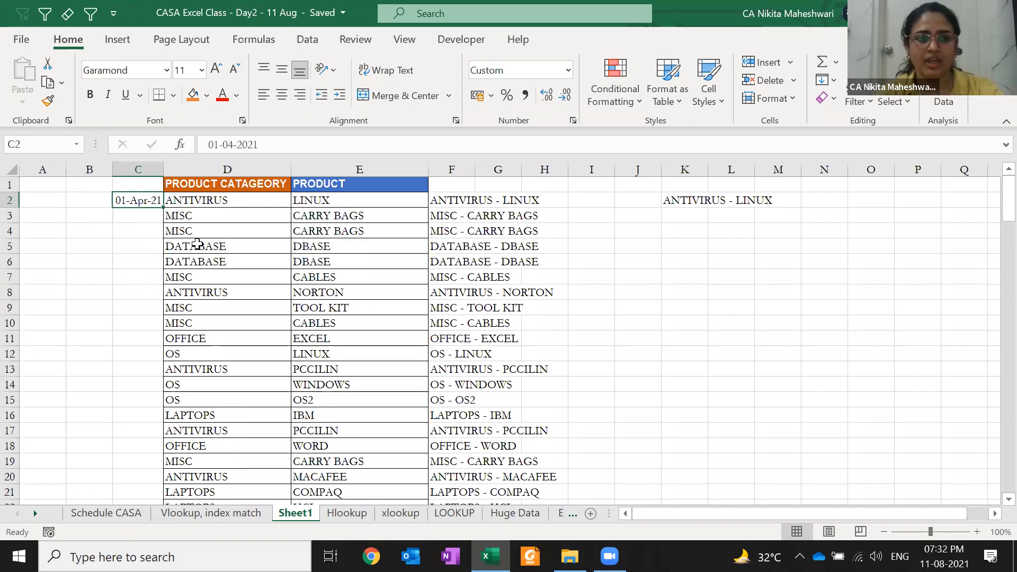
- Fill daily dates from 01-Apr-21 down column C and autofit the column width
{"action": "double_click", "coordinate": [165, 208]}
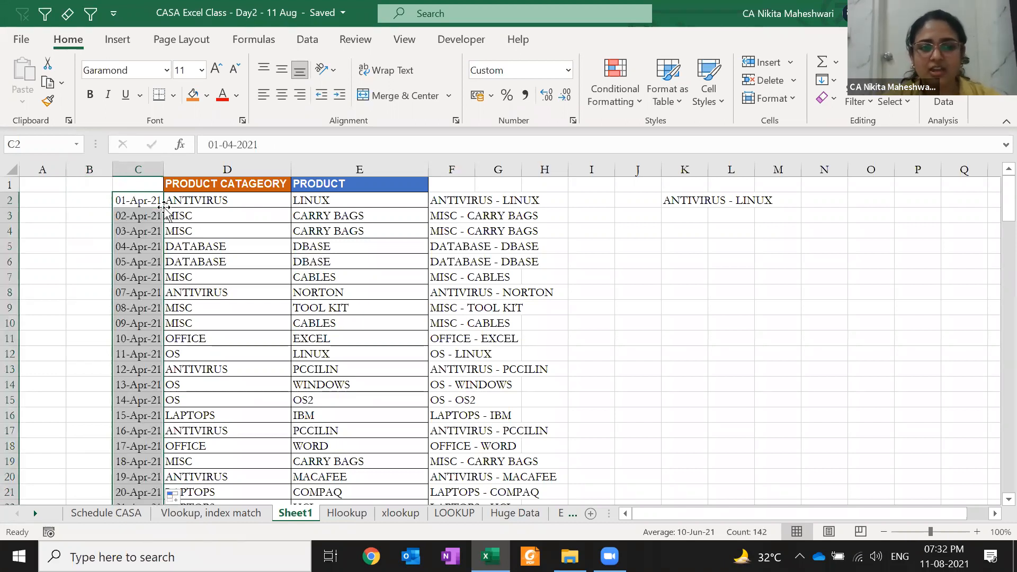
{"action": "key", "text": "Right"}
{"action": "key", "text": "ctrl+Down"}
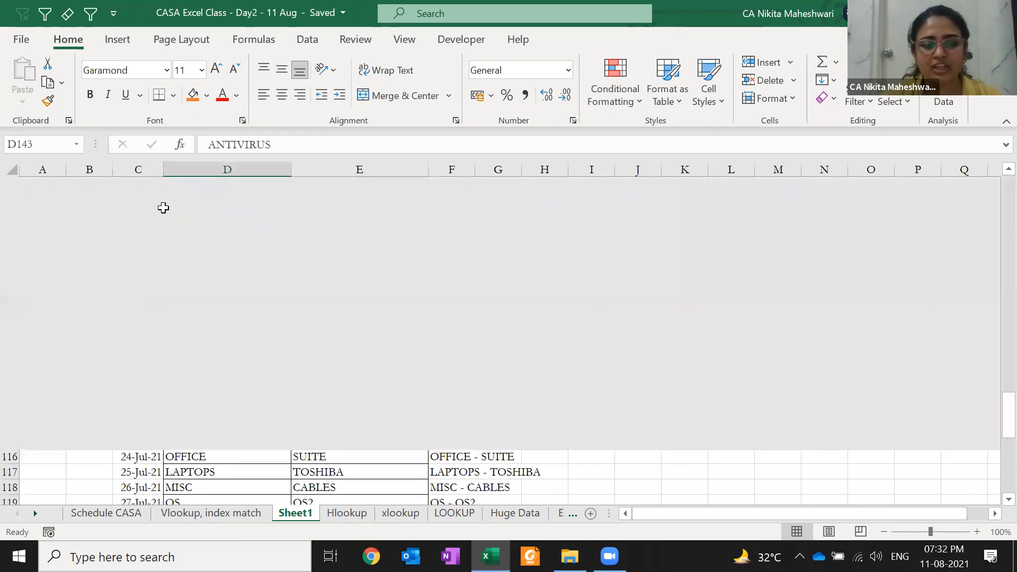
{"action": "key", "text": "Left"}
{"action": "key", "text": "ctrl+shift+Up"}
{"action": "key", "text": "alt+h"}
{"action": "key", "text": "o"}
{"action": "key", "text": "i"}
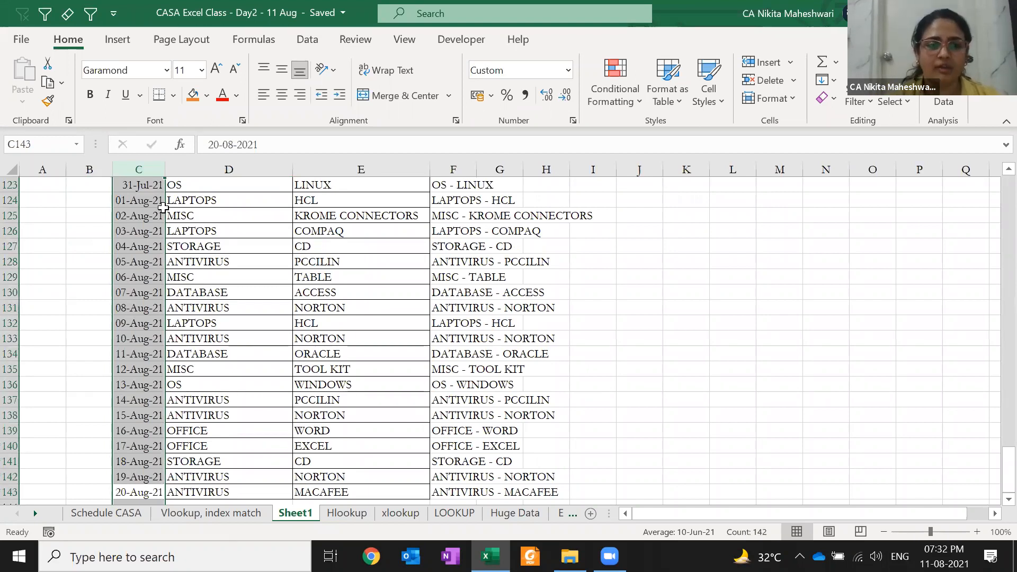
- Clear the old combined values from F2 down to the end of column F
{"action": "key", "text": "ctrl+Up"}
{"action": "key", "text": "ctrl+Up"}
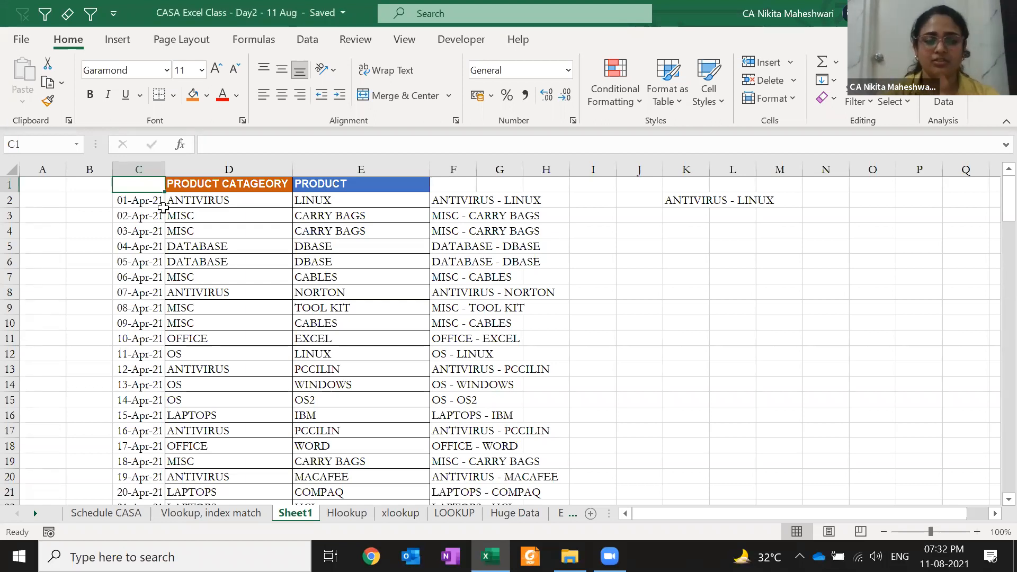
{"action": "key", "text": "Right"}
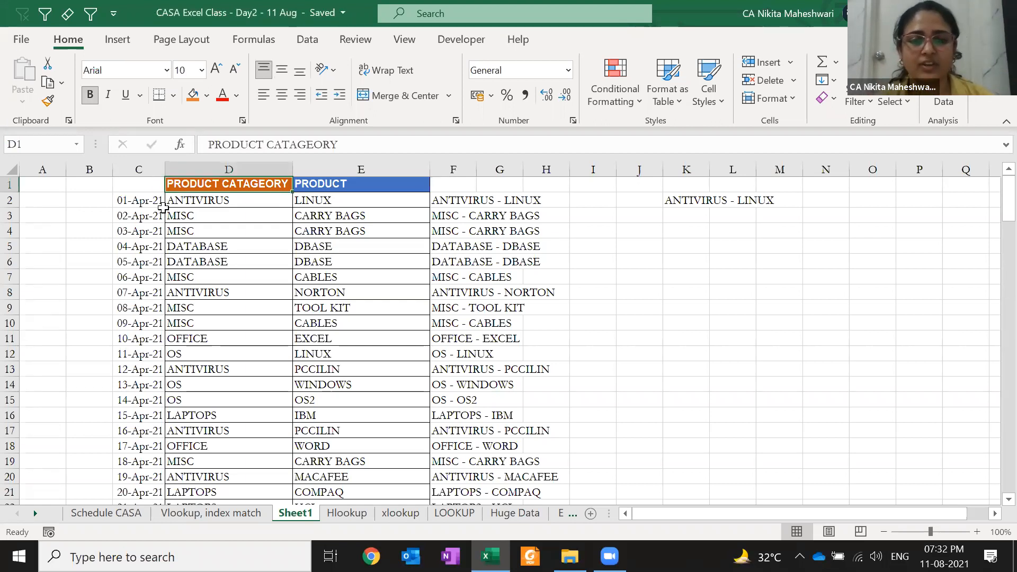
{"action": "key", "text": "Right"}
{"action": "key", "text": "Right"}
{"action": "key", "text": "Down"}
{"action": "key", "text": "ctrl+shift+Down"}
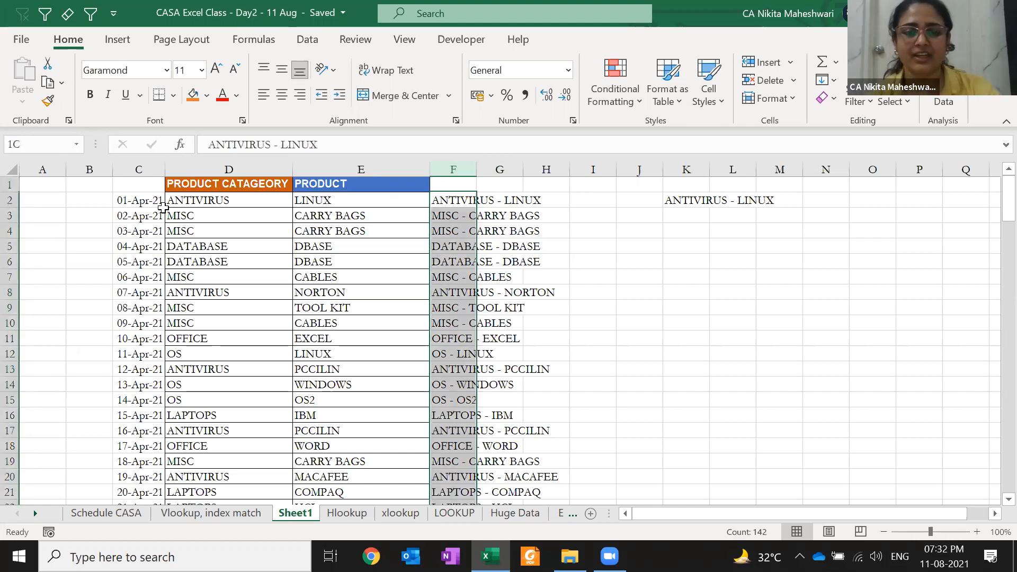
{"action": "key", "text": "Delete"}
- Enter ANTIVIRUS - LINUX in F2, Flash Fill column F, and accept the suggestions
{"action": "type", "text": "ANTIVIRUS "}
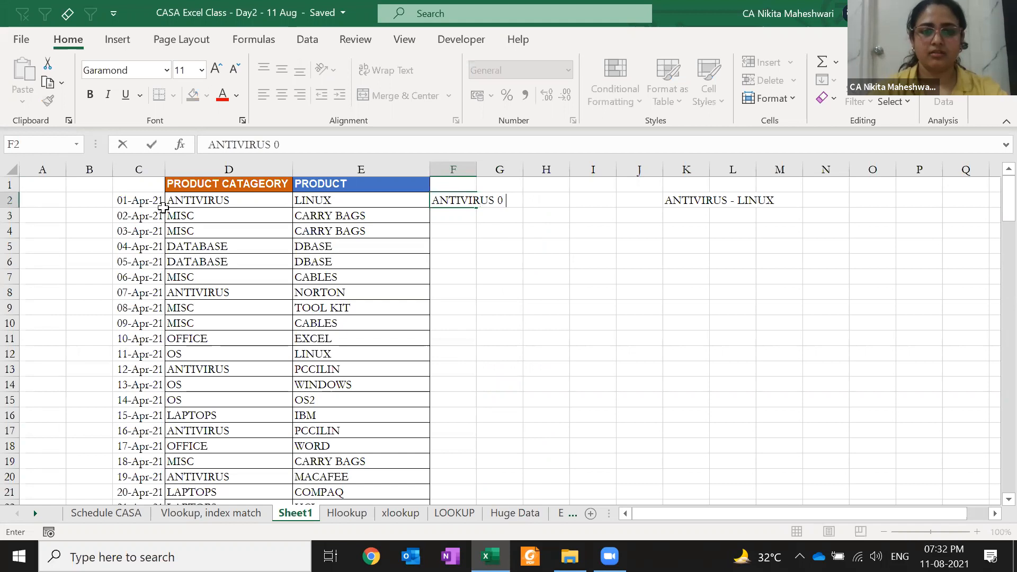
{"action": "type", "text": "- LINUX"}
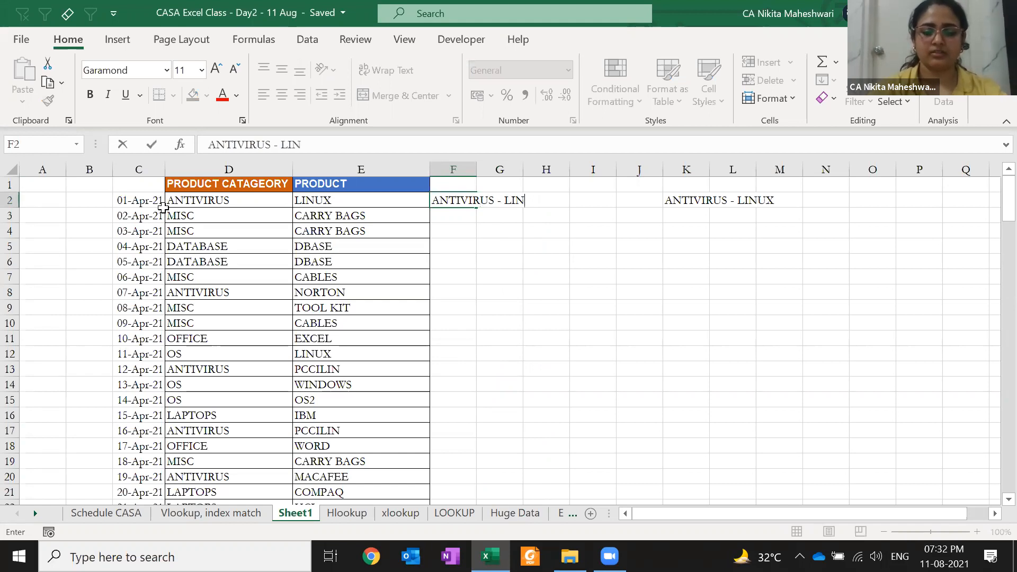
{"action": "key", "text": "Return"}
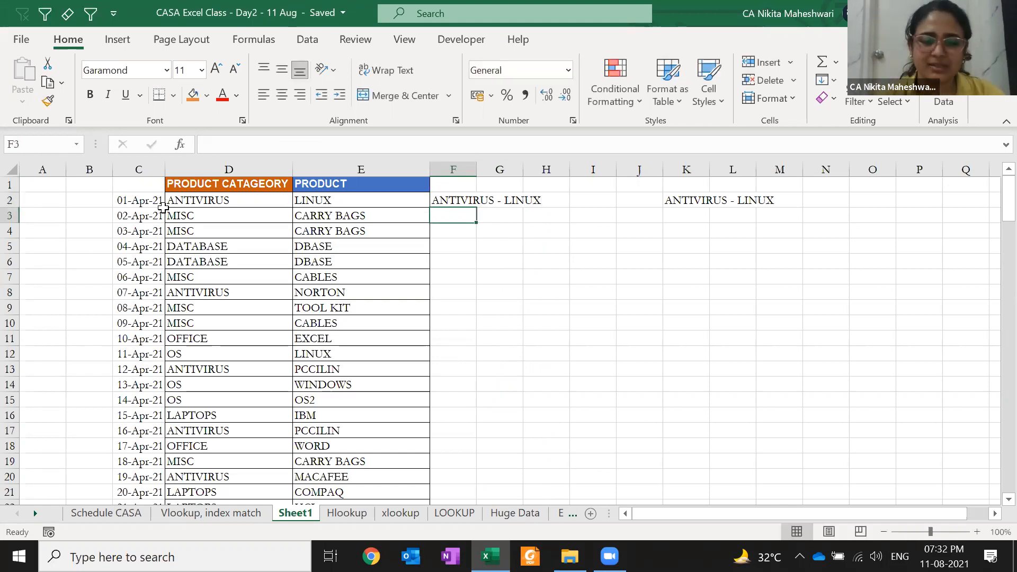
{"action": "key", "text": "ctrl+e"}
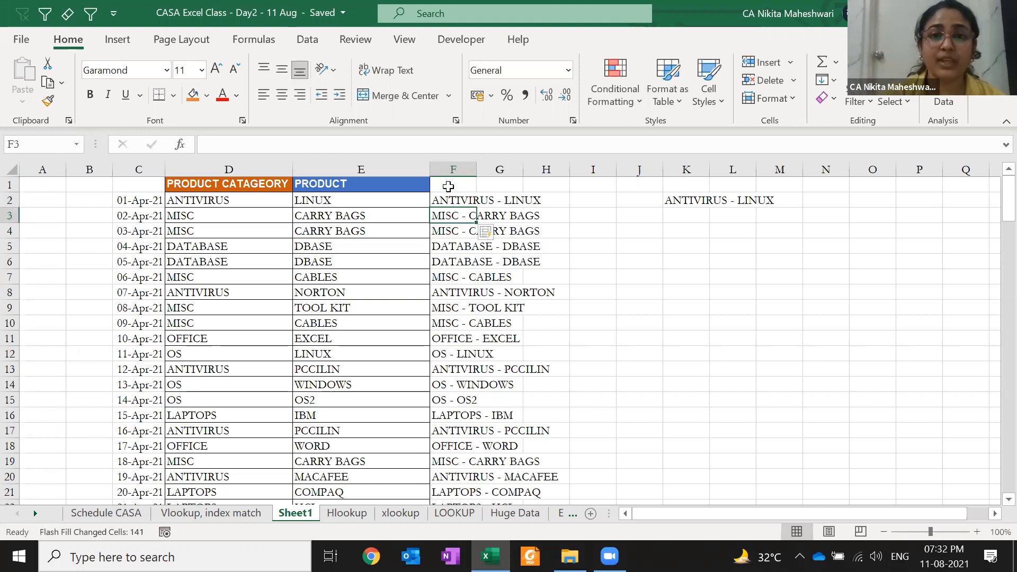
{"action": "left_click", "coordinate": [490, 233]}
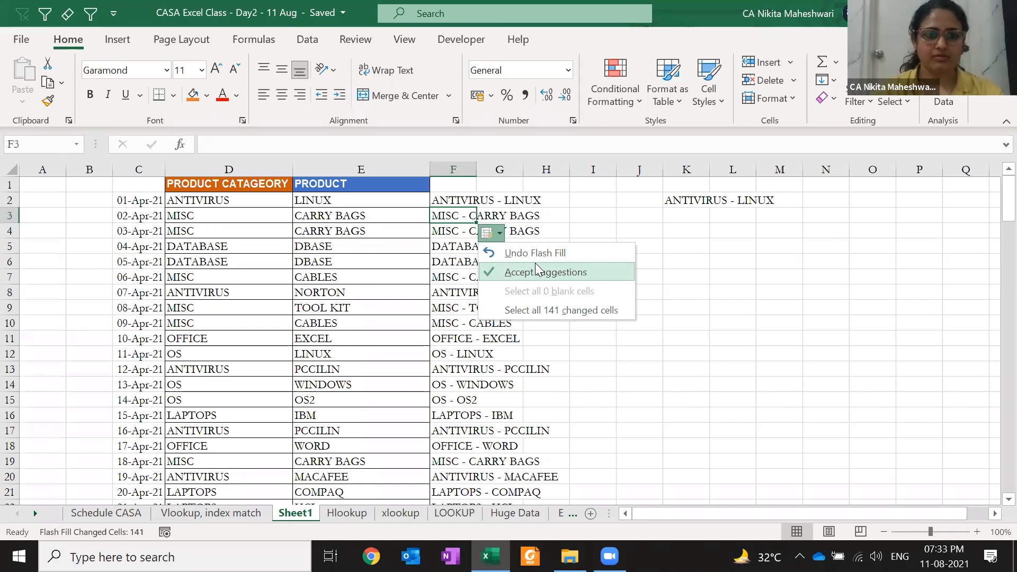
{"action": "left_click", "coordinate": [535, 265]}
- Insert a blank column D before the category column
{"action": "left_click", "coordinate": [342, 228]}
{"action": "key", "text": "Left"}
{"action": "key", "text": "ctrl+space"}
{"action": "key", "text": "ctrl+shift+plus"}
{"action": "key", "text": "Left"}
- Enter ANTIVIRUS - LINUX in D2, discarding a stray entry in D3
{"action": "key", "text": "ctrl+Up"}
{"action": "key", "text": "Right"}
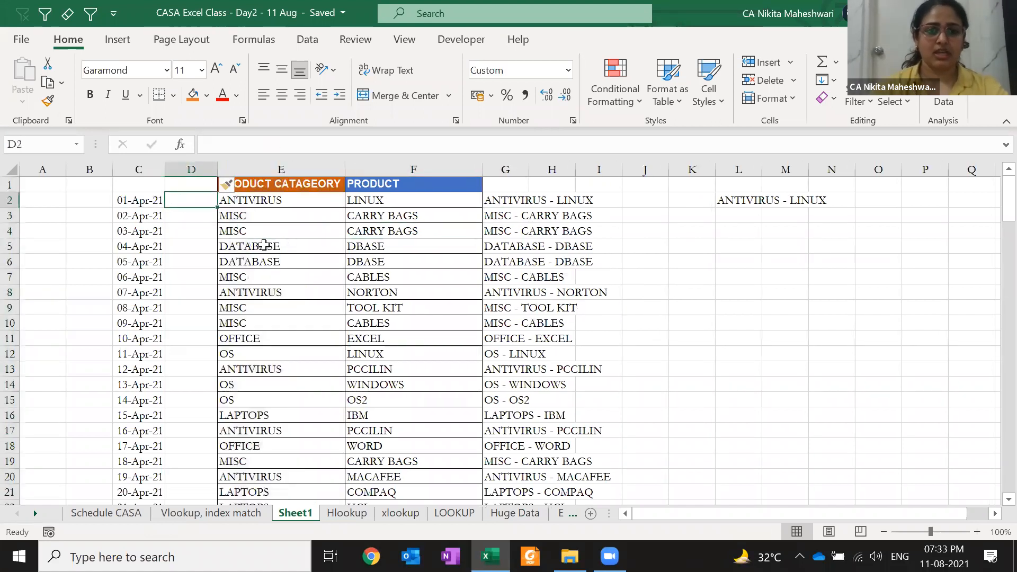
{"action": "type", "text": "ANTIVI"}
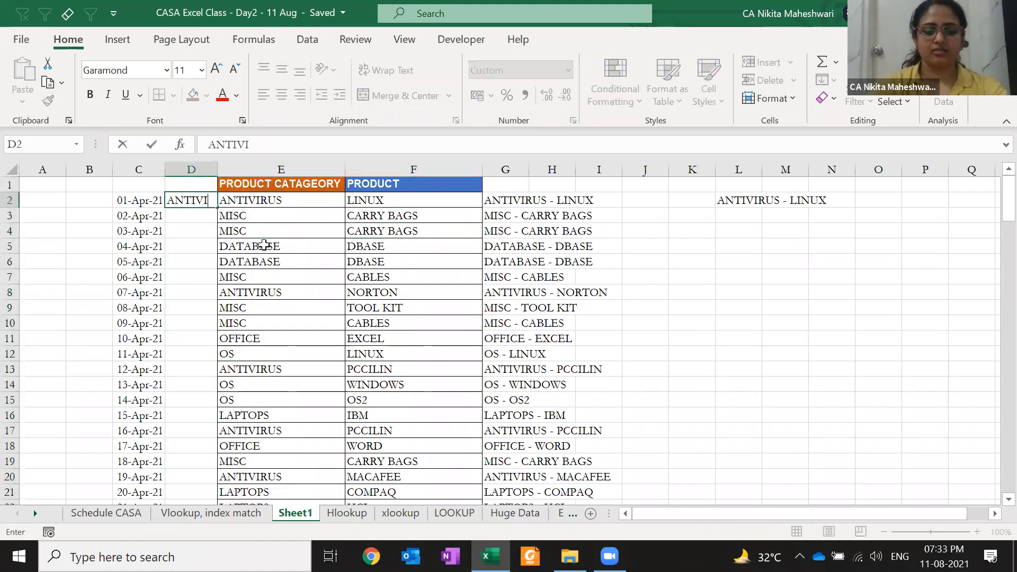
{"action": "type", "text": "RUS - LINUX"}
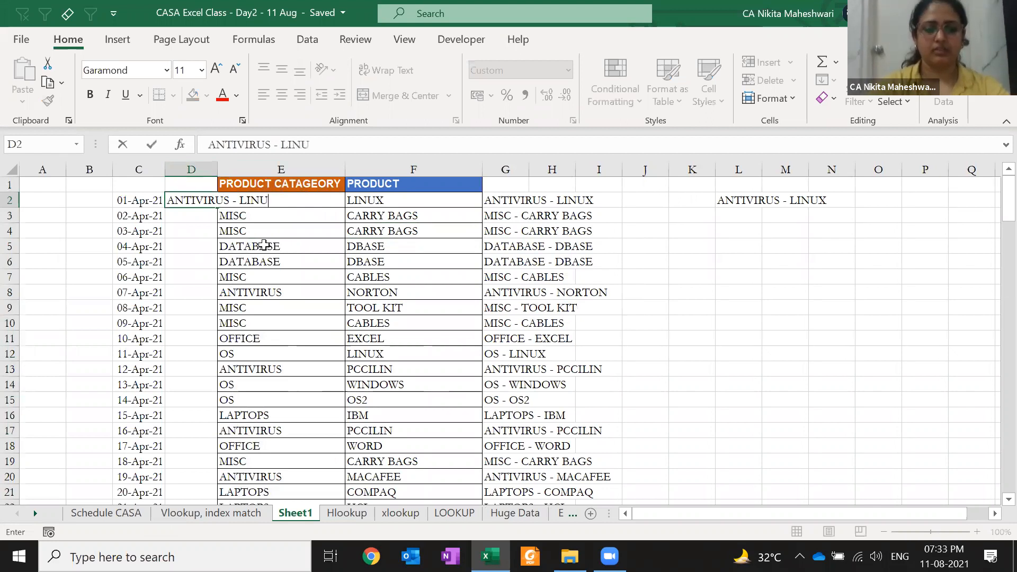
{"action": "key", "text": "Return"}
{"action": "type", "text": "MISX"}
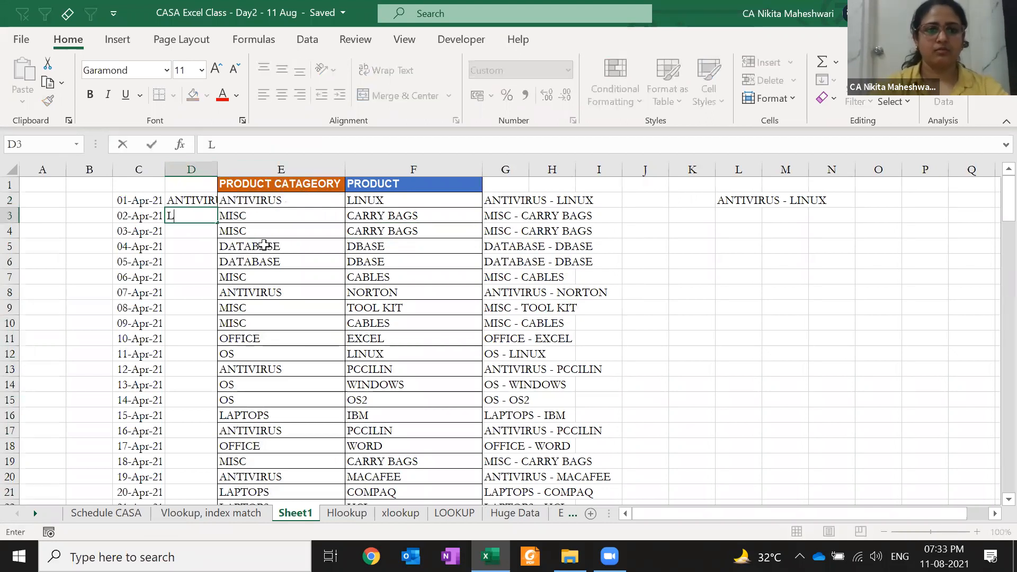
{"action": "key", "text": "Escape"}
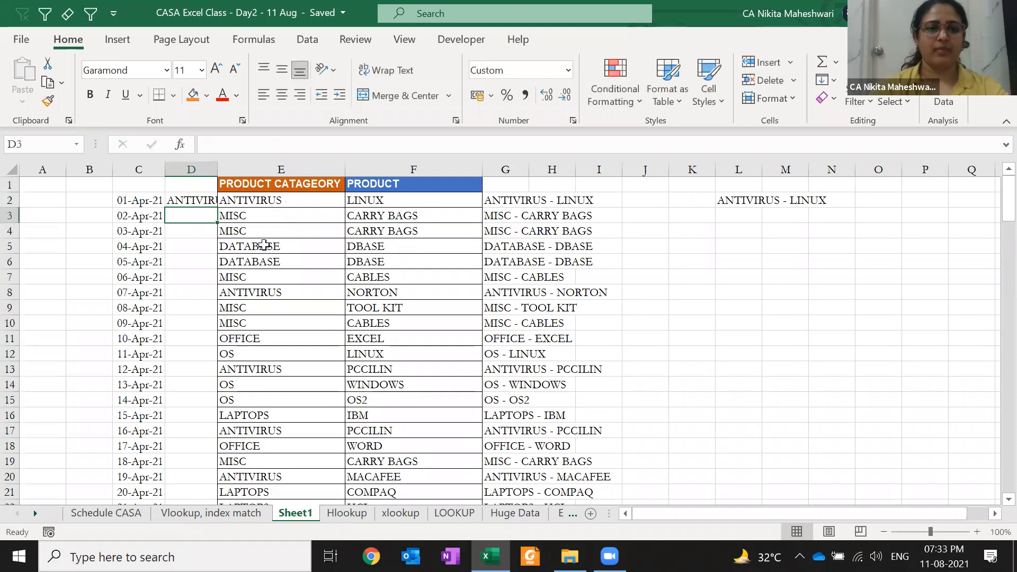
{"action": "key", "text": "Up"}
- Autofit column D to its text and close the CASA Excel Class - Day2 workbook
{"action": "key", "text": "alt+h"}
{"action": "key", "text": "o"}
{"action": "key", "text": "i"}
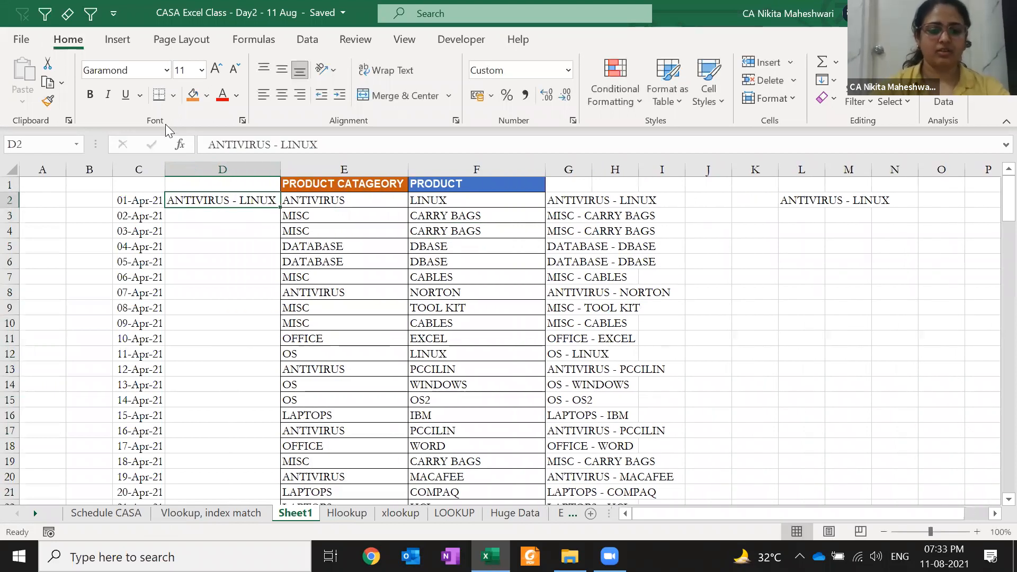
{"action": "key", "text": "ctrl+w"}
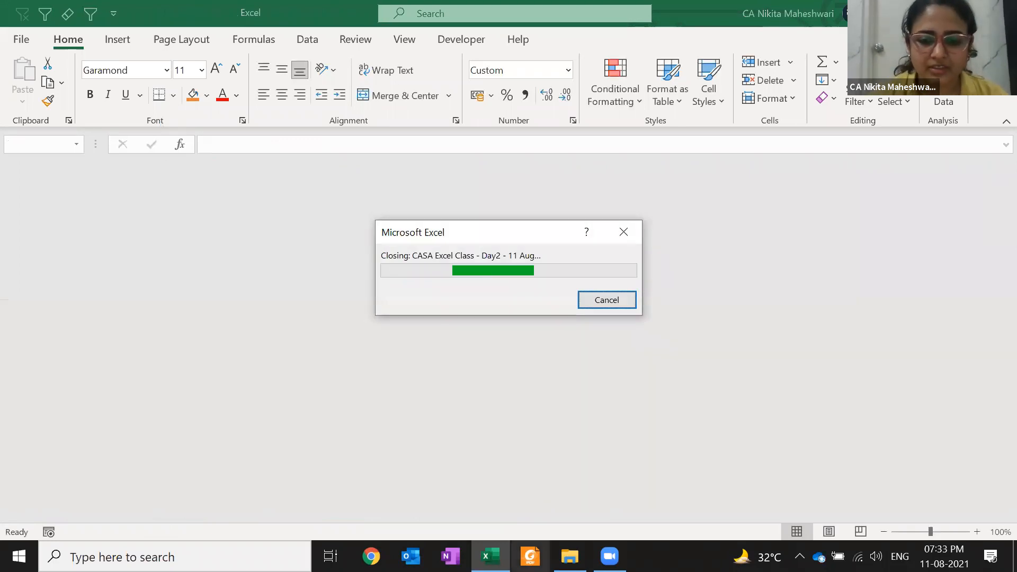
- Reopen the CASA Excel Class - Day2 - 11 Aug workbook from the course folder in File Explorer
{"action": "left_click", "coordinate": [570, 556]}
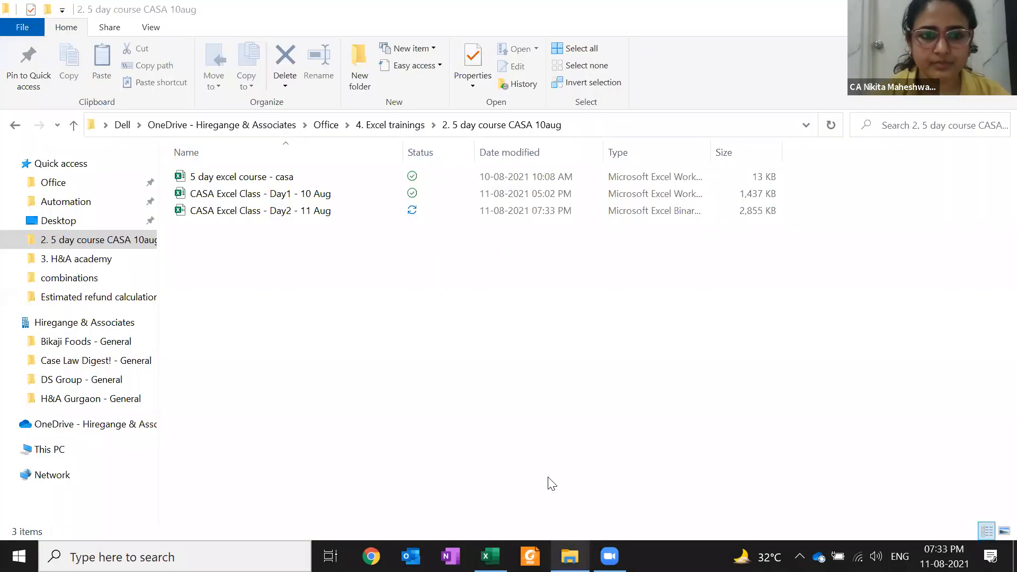
{"action": "left_click", "coordinate": [402, 208]}
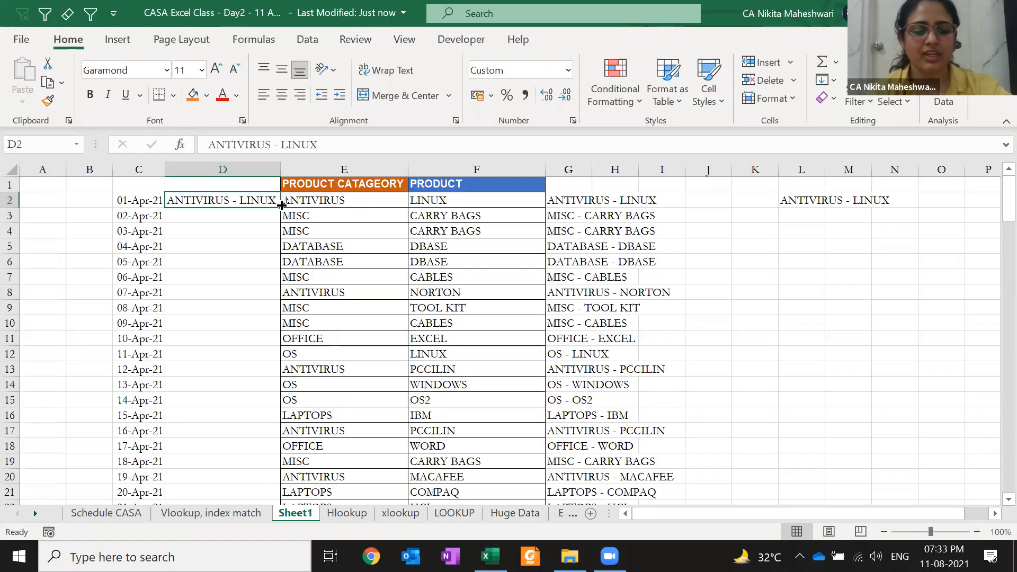
{"action": "key", "text": "ctrl+e"}
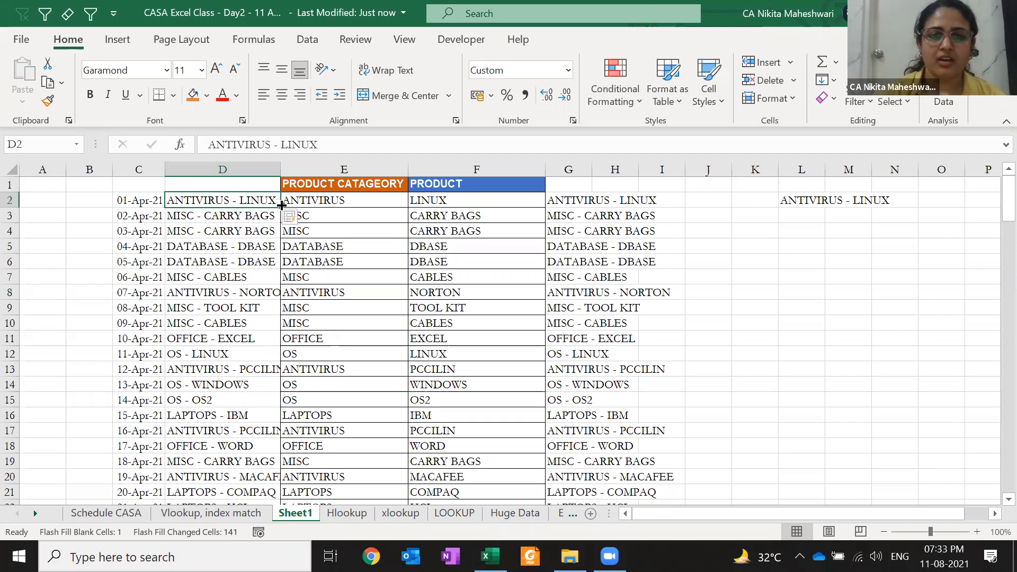
- Copy the product type, category and product columns from the Vlookup sheet into Sheet1 at D3
{"action": "key", "text": "ctrl+Page_Up"}
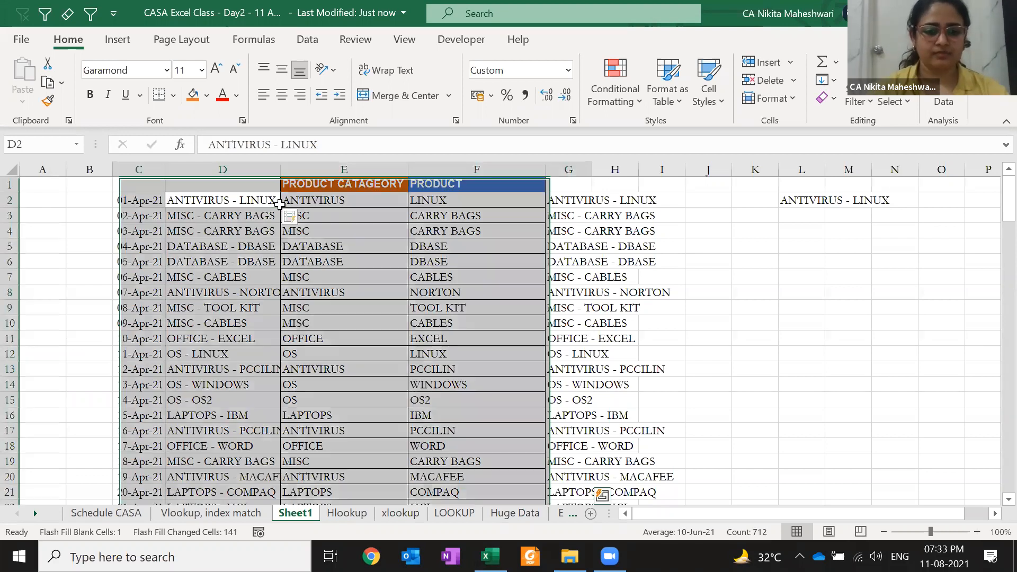
{"action": "key", "text": "Left"}
{"action": "key", "text": "Left"}
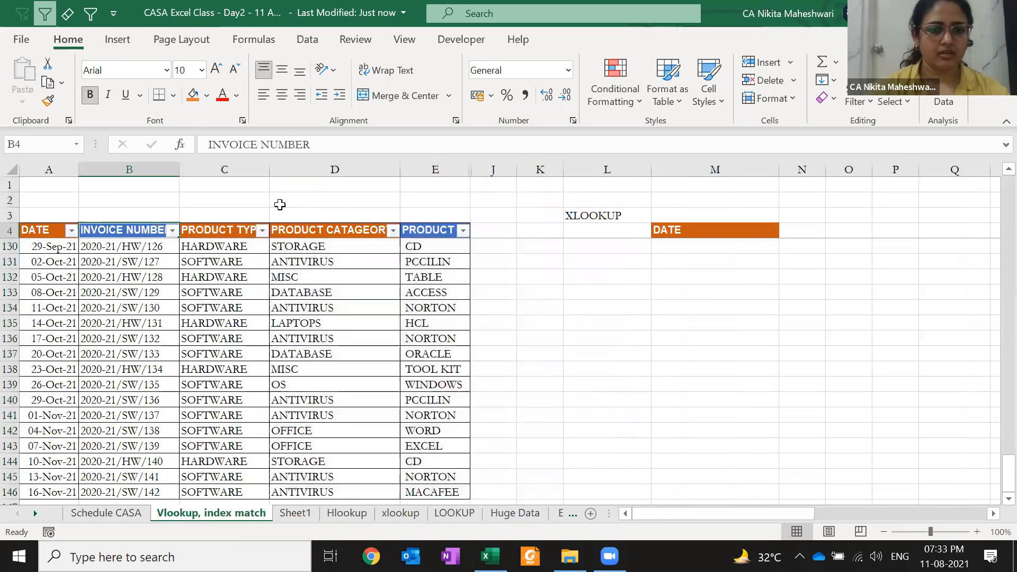
{"action": "key", "text": "Right"}
{"action": "key", "text": "ctrl+shift+Down"}
{"action": "key", "text": "ctrl+shift+Right"}
{"action": "key", "text": "Left"}
{"action": "key", "text": "Left"}
{"action": "key", "text": "Right"}
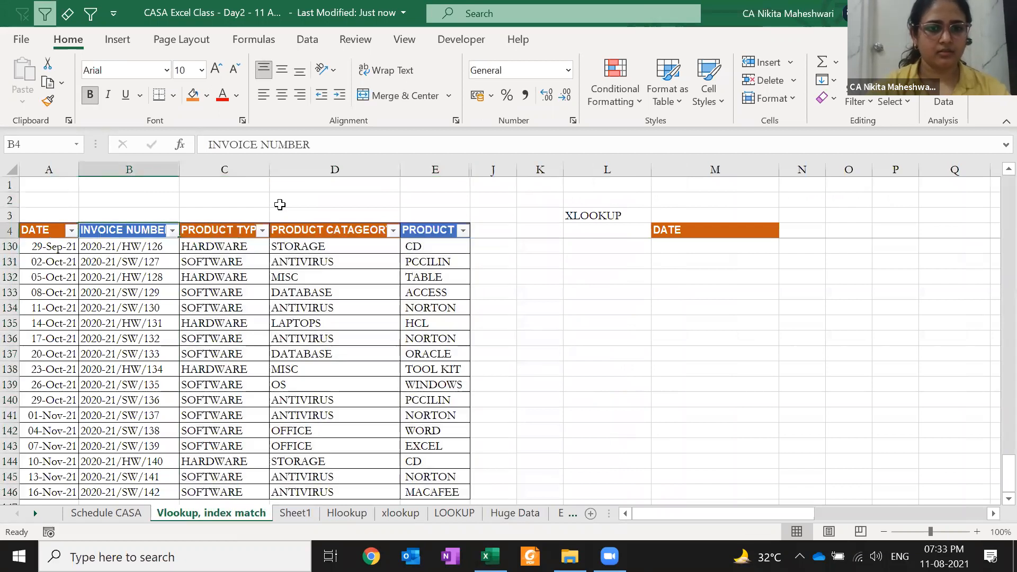
{"action": "key", "text": "shift+Right"}
{"action": "key", "text": "shift+Right"}
{"action": "key", "text": "shift+Right"}
{"action": "key", "text": "shift+Right"}
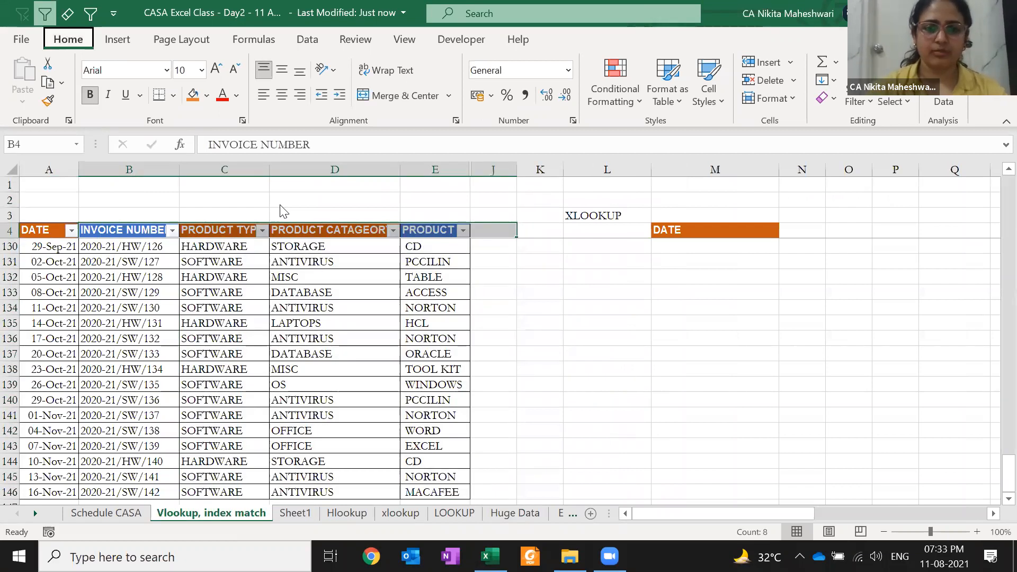
{"action": "key", "text": "Right"}
{"action": "key", "text": "ctrl+shift+Down"}
{"action": "key", "text": "shift+Right"}
{"action": "key", "text": "shift+Right"}
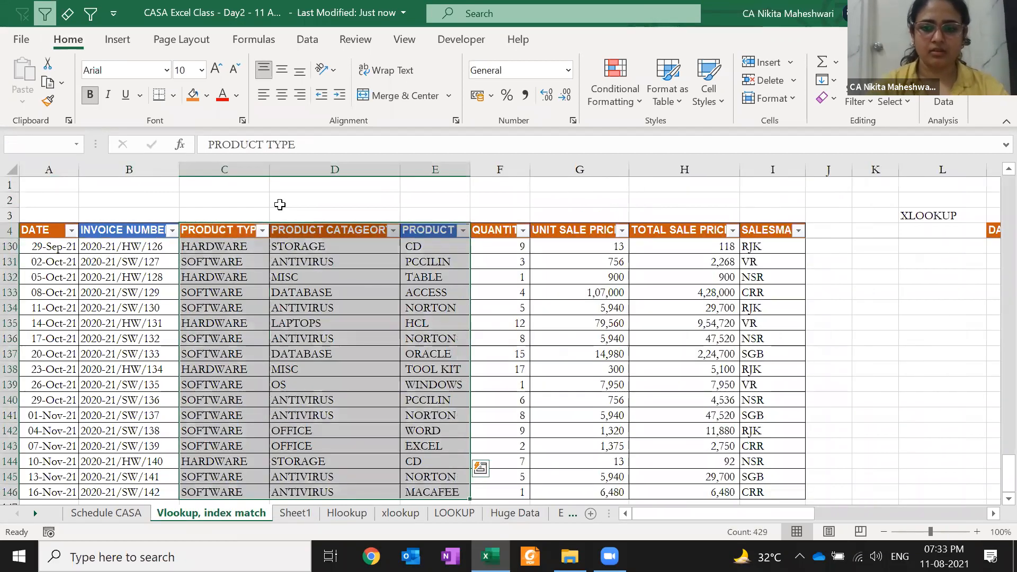
{"action": "key", "text": "ctrl+c"}
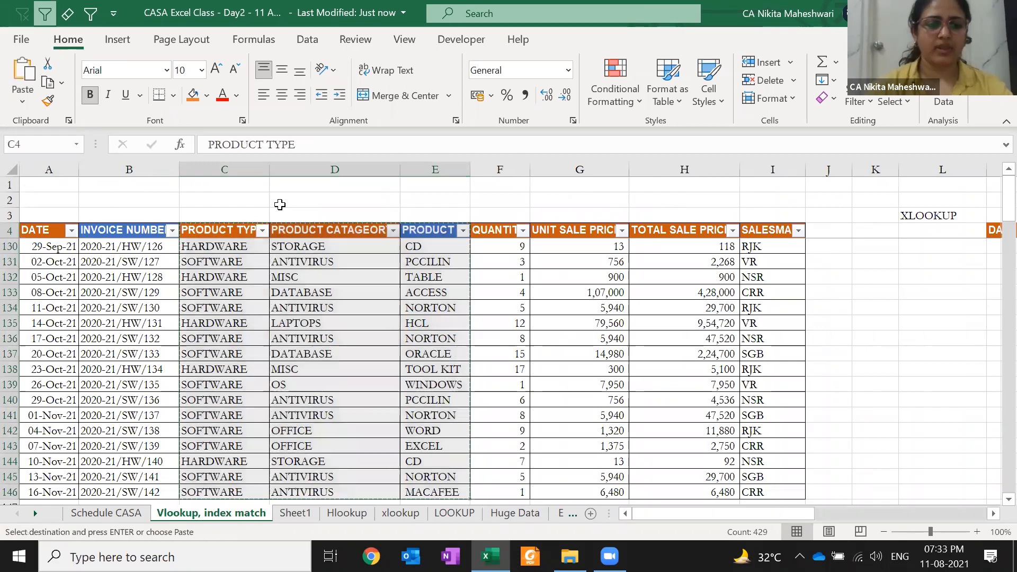
{"action": "key", "text": "ctrl+Page_Down"}
{"action": "key", "text": "Return"}
- Copy the salesman column from the Vlookup sheet into Sheet1 at G3
{"action": "key", "text": "ctrl+Page_Up"}
{"action": "key", "text": "Right"}
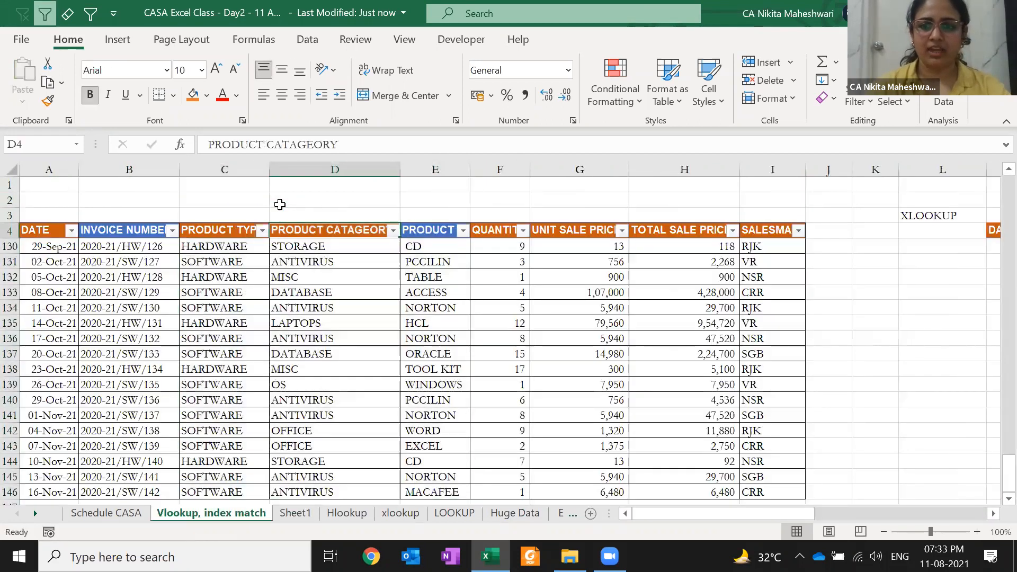
{"action": "key", "text": "ctrl+Right"}
{"action": "key", "text": "ctrl+shift+Down"}
{"action": "key", "text": "ctrl+c"}
{"action": "key", "text": "ctrl+Page_Down"}
{"action": "key", "text": "Right"}
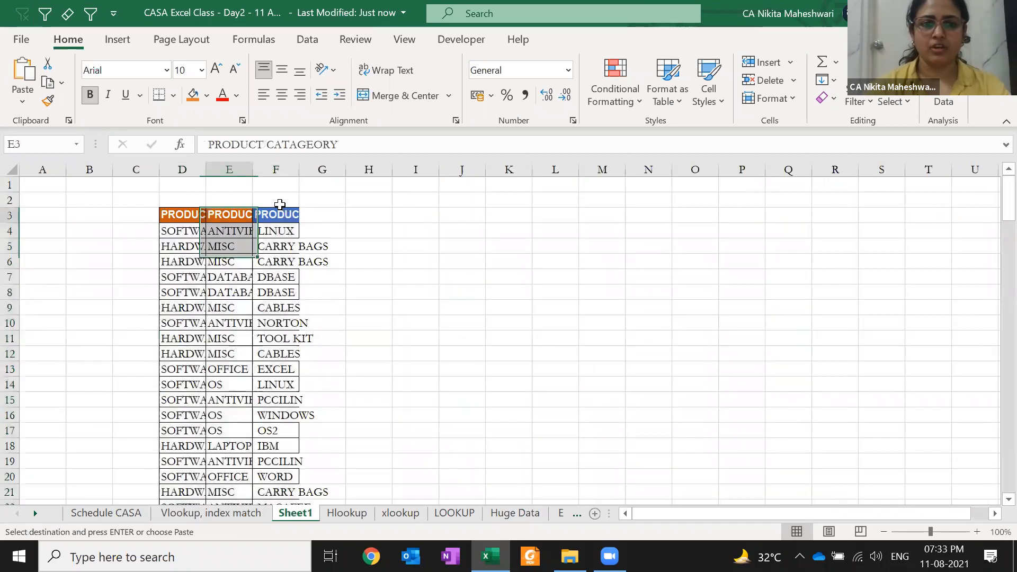
{"action": "key", "text": "Right"}
{"action": "key", "text": "Right"}
{"action": "key", "text": "Return"}
- Autofit columns D to G of the pasted table to their contents
{"action": "key", "text": "Left"}
{"action": "key", "text": "ctrl+a"}
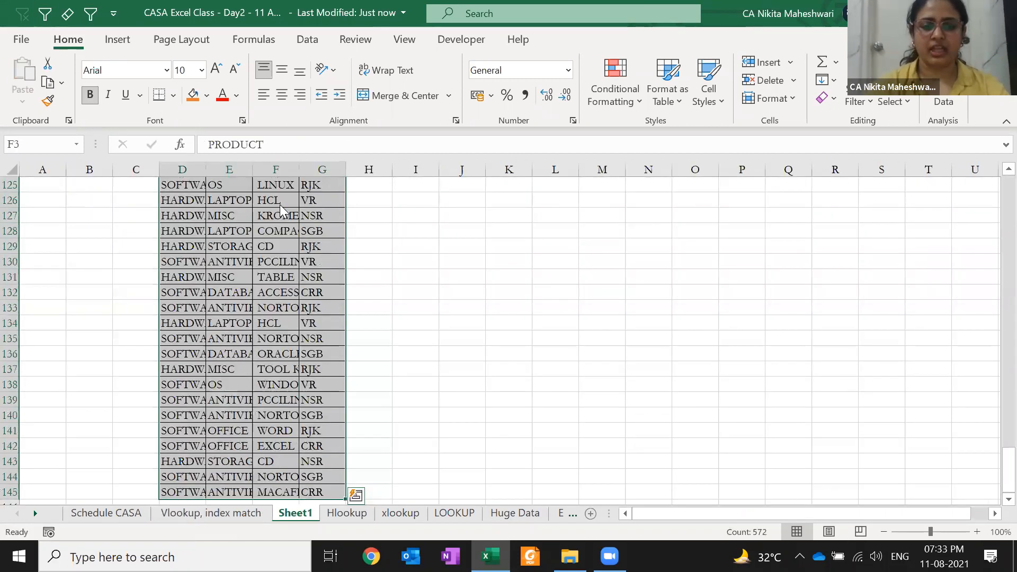
{"action": "key", "text": "alt+h"}
{"action": "key", "text": "o"}
{"action": "key", "text": "i"}
{"action": "key", "text": "shift+BackSpace"}
- Move the product type column to sit before product, putting product category first
{"action": "key", "text": "Down"}
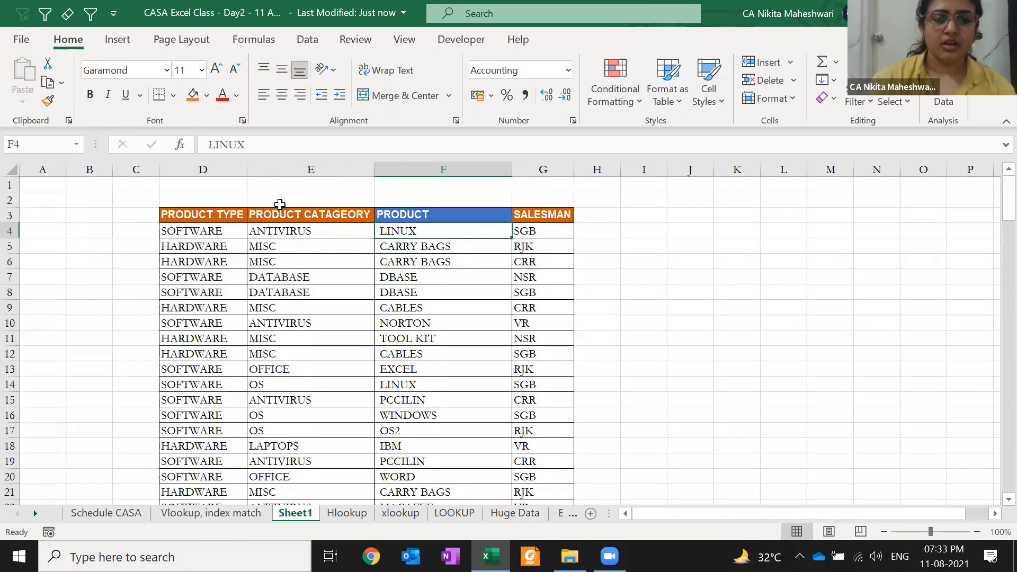
{"action": "key", "text": "Left"}
{"action": "key", "text": "Left"}
{"action": "key", "text": "ctrl+space"}
{"action": "key", "text": "ctrl+c"}
{"action": "key", "text": "Right"}
{"action": "key", "text": "Right"}
{"action": "key", "text": "ctrl+space"}
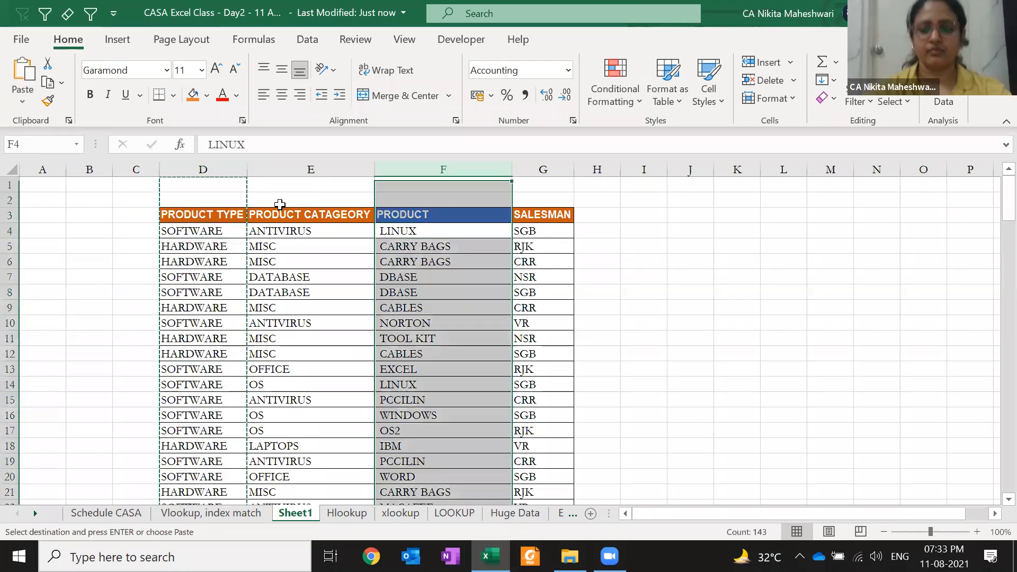
{"action": "key", "text": "ctrl+plus"}
{"action": "key", "text": "Left"}
{"action": "key", "text": "Right"}
{"action": "key", "text": "Down"}
{"action": "key", "text": "Down"}
{"action": "key", "text": "Down"}
{"action": "key", "text": "Right"}
{"action": "key", "text": "Right"}
{"action": "key", "text": "Right"}
{"action": "key", "text": "Right"}
{"action": "key", "text": "Left"}
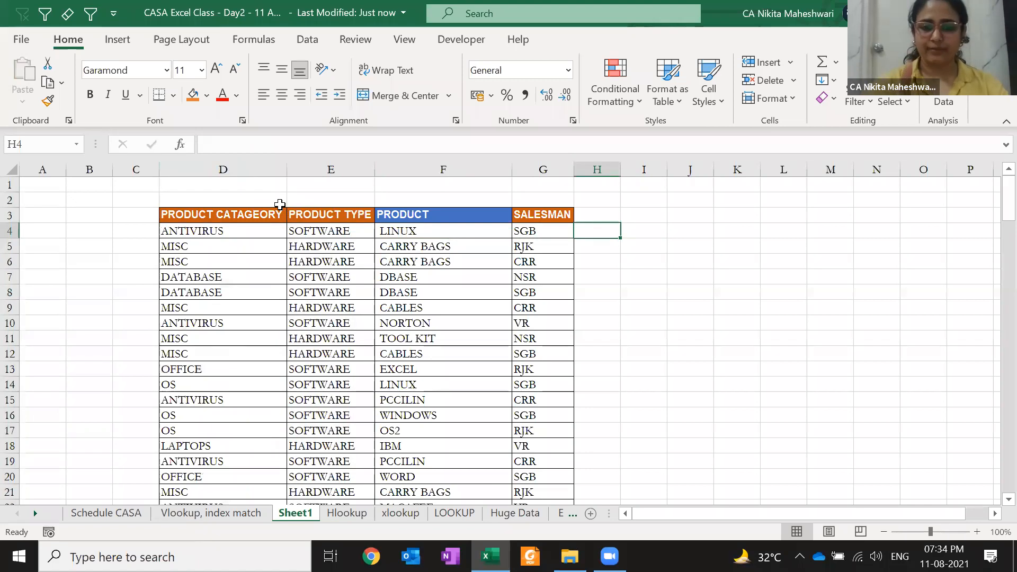
- Enter SOFTWARE - LINUX in H4, then start HAR in H5 so Flash Fill completes column H
{"action": "type", "text": "SOFTWARE - "}
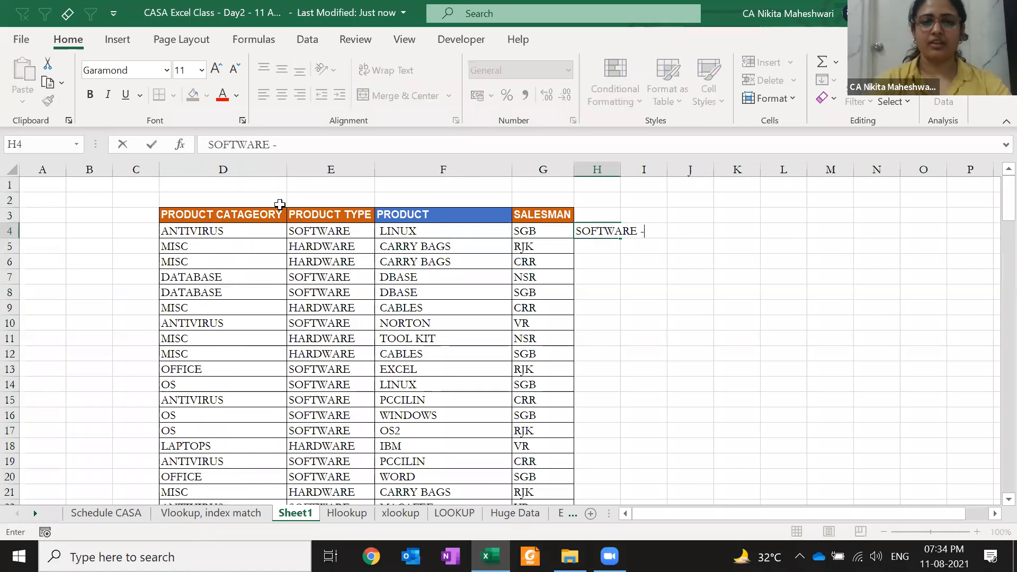
{"action": "type", "text": "LINUX"}
{"action": "key", "text": "Return"}
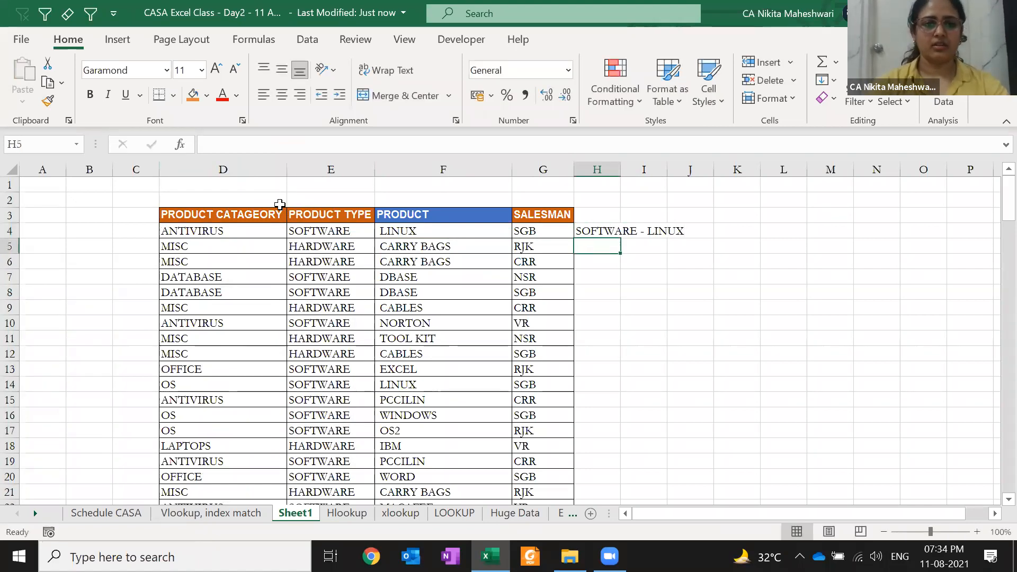
{"action": "type", "text": "HARDWARE - CARRY BAGS"}
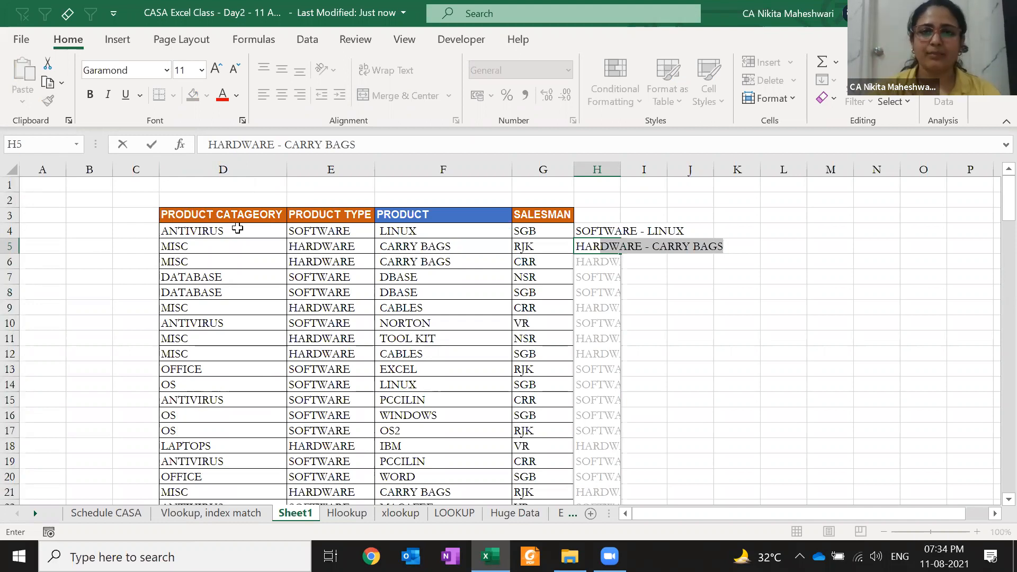
{"action": "key", "text": "Return"}
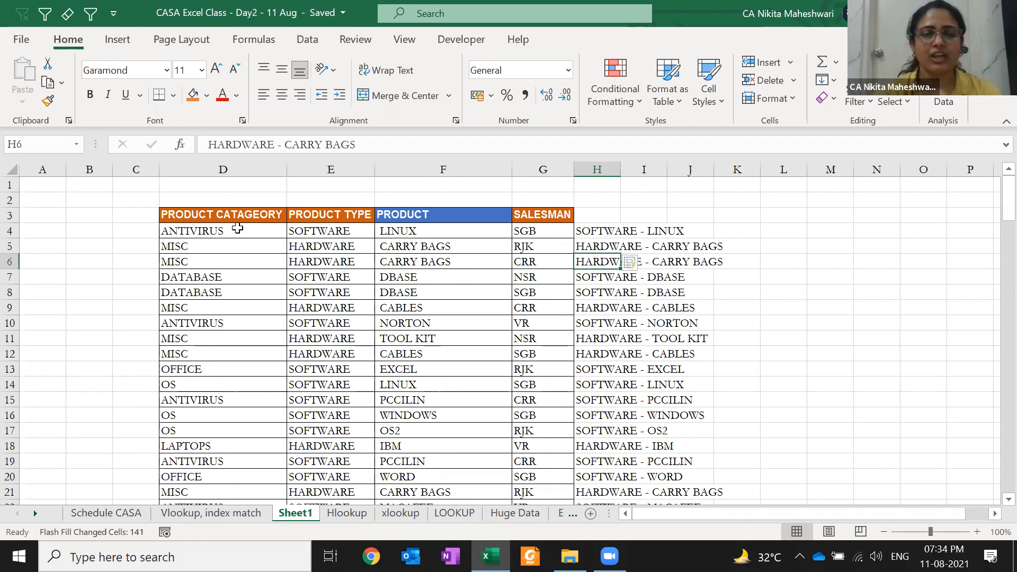
{"action": "left_click_drag", "start_coordinate": [186, 216], "coordinate": [431, 433]}
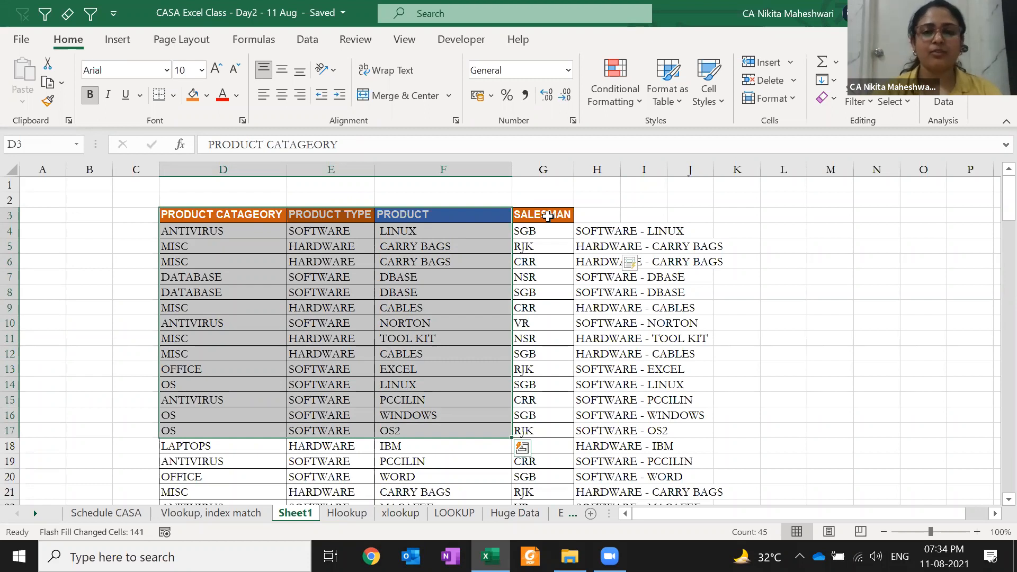
- Highlight the category and product columns, header row and OFFICE row to review the table
{"action": "left_click", "coordinate": [213, 229]}
{"action": "left_click_drag", "start_coordinate": [216, 208], "coordinate": [230, 459]}
{"action": "left_click_drag", "start_coordinate": [394, 202], "coordinate": [390, 459]}
{"action": "left_click", "coordinate": [329, 390]}
{"action": "left_click", "coordinate": [198, 216]}
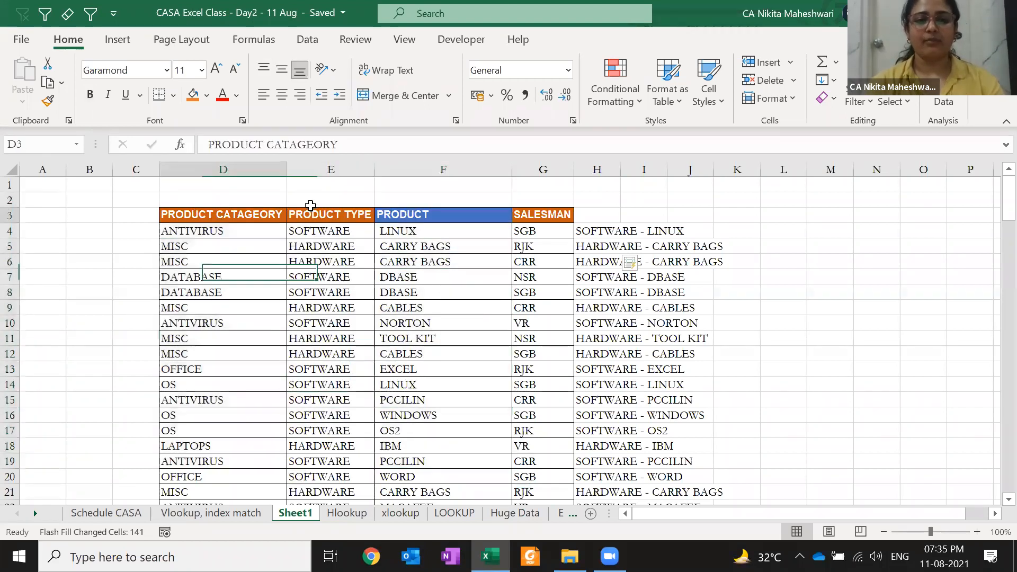
{"action": "left_click_drag", "start_coordinate": [311, 206], "coordinate": [579, 223]}
{"action": "left_click_drag", "start_coordinate": [197, 370], "coordinate": [687, 367]}
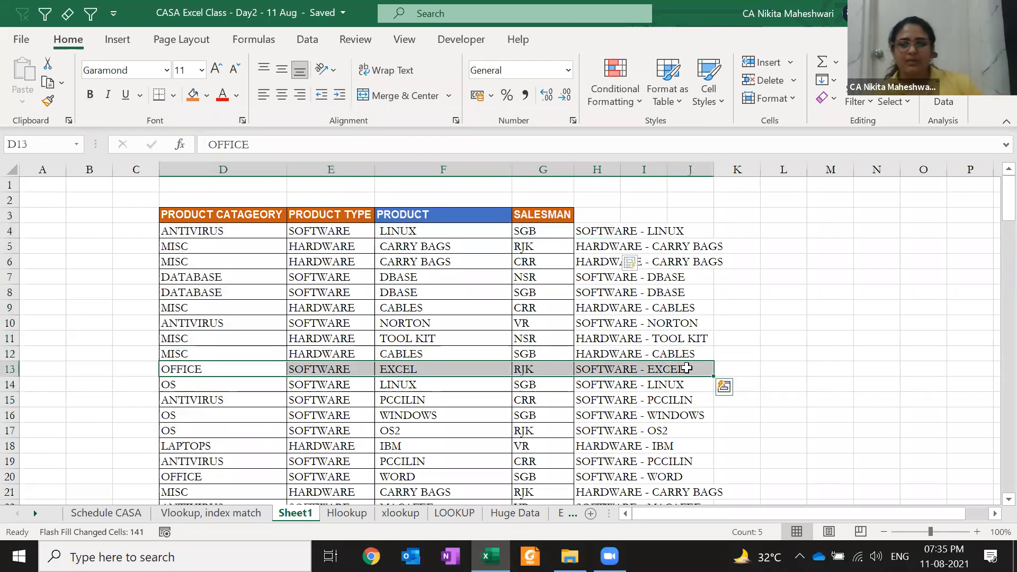
- Autofit column H to fit the combined type-and-product text
{"action": "key", "text": "Right"}
{"action": "key", "text": "Right"}
{"action": "key", "text": "Right"}
{"action": "key", "text": "Right"}
{"action": "key", "text": "ctrl+space"}
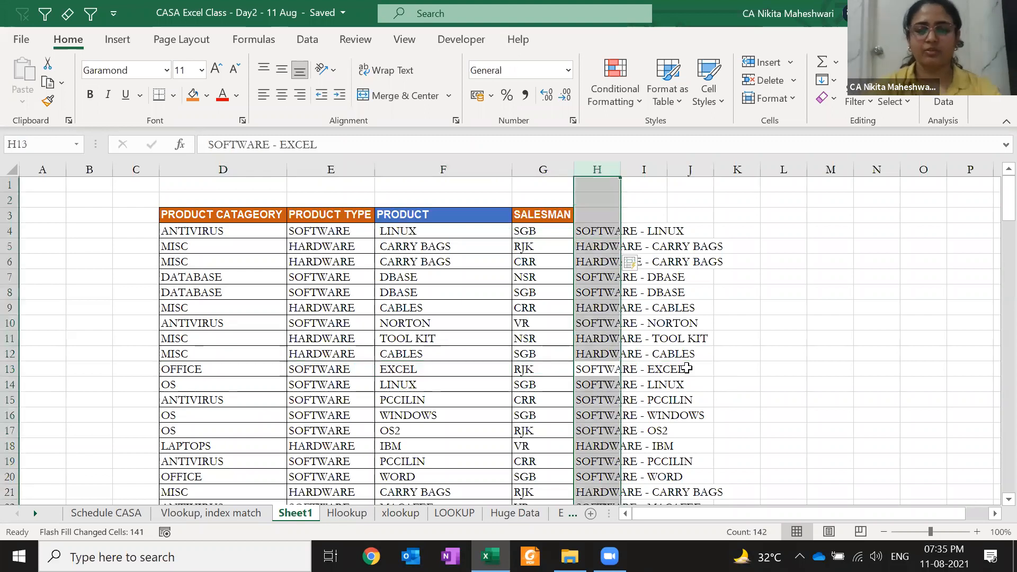
{"action": "key", "text": "alt"}
{"action": "key", "text": "h"}
{"action": "key", "text": "o"}
{"action": "key", "text": "i"}
{"action": "key", "text": "Up"}
{"action": "key", "text": "Up"}
{"action": "key", "text": "ctrl+Up"}
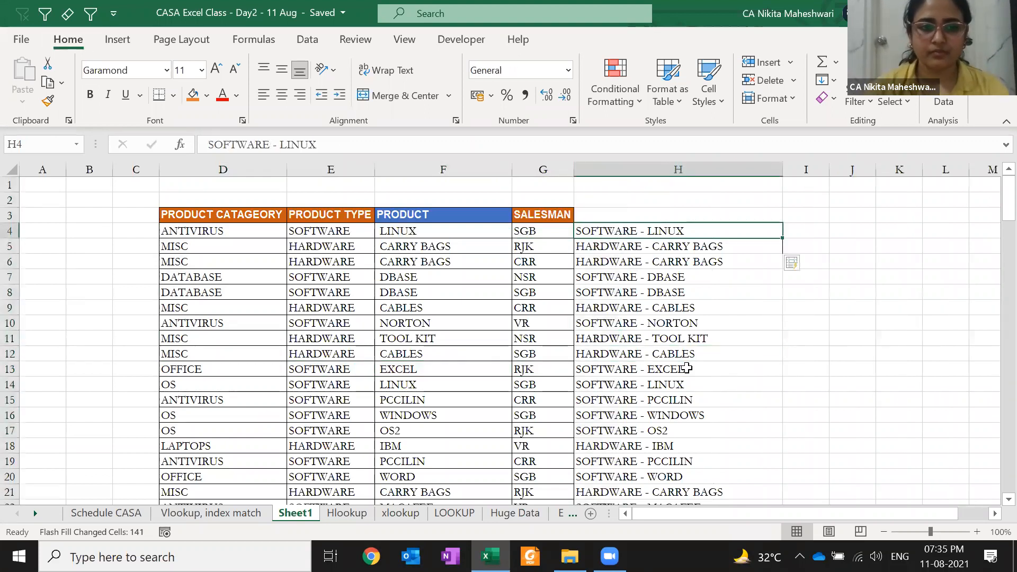
{"action": "key", "text": "Home"}
{"action": "key", "text": "Right"}
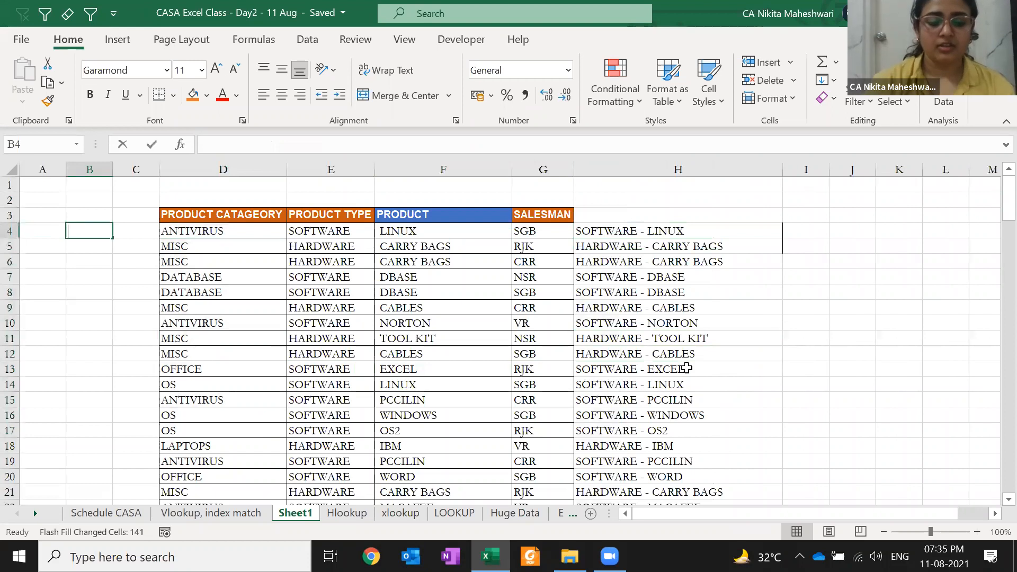
- Enter ANTIVIRUS as the lookup category in cell A3
{"action": "type", "text": "=XL"}
{"action": "key", "text": "Tab"}
{"action": "type", "text": "\"A"}
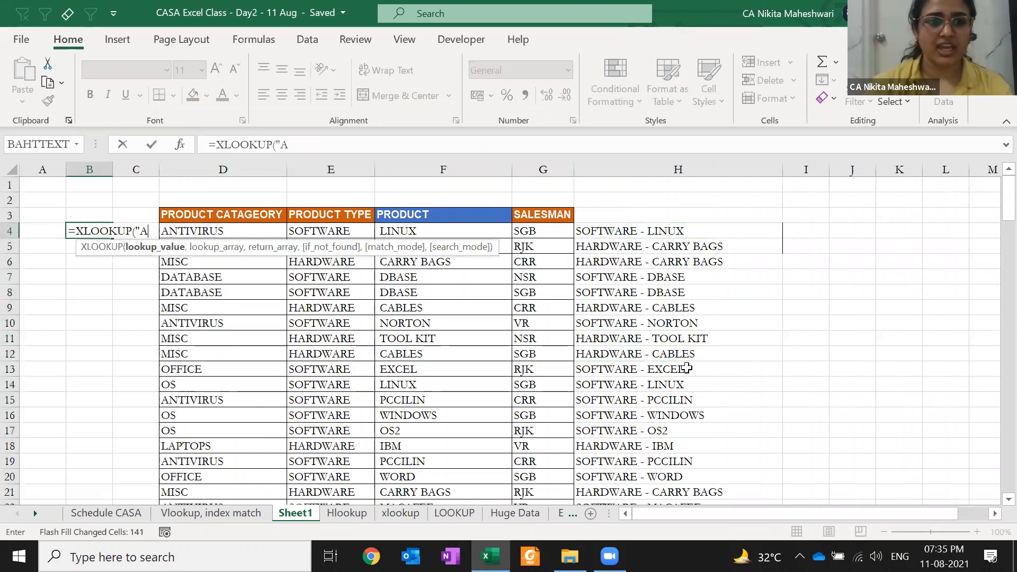
{"action": "type", "text": "NTIVIRUS"}
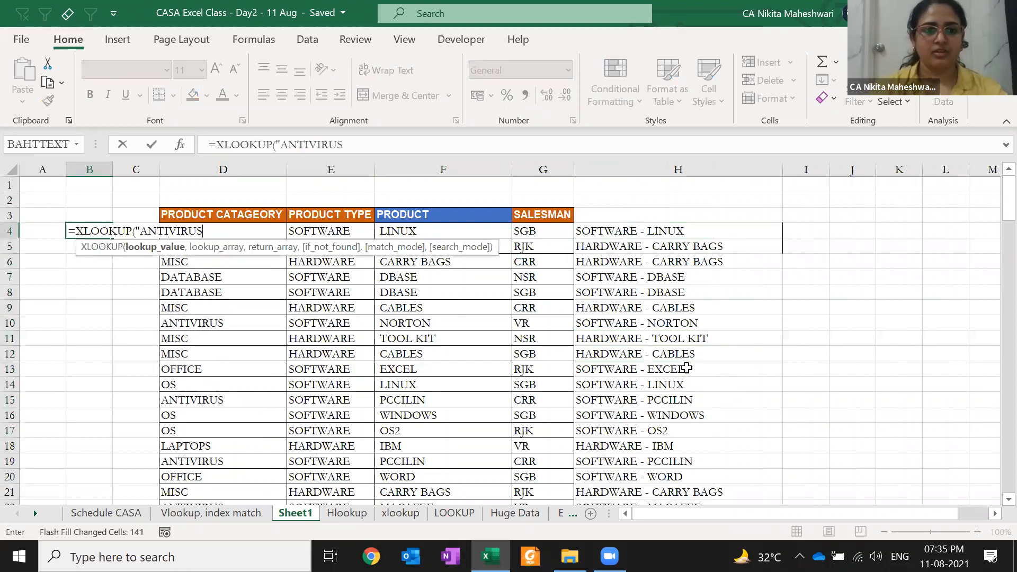
{"action": "key", "text": "Escape"}
{"action": "key", "text": "Up"}
{"action": "key", "text": "Left"}
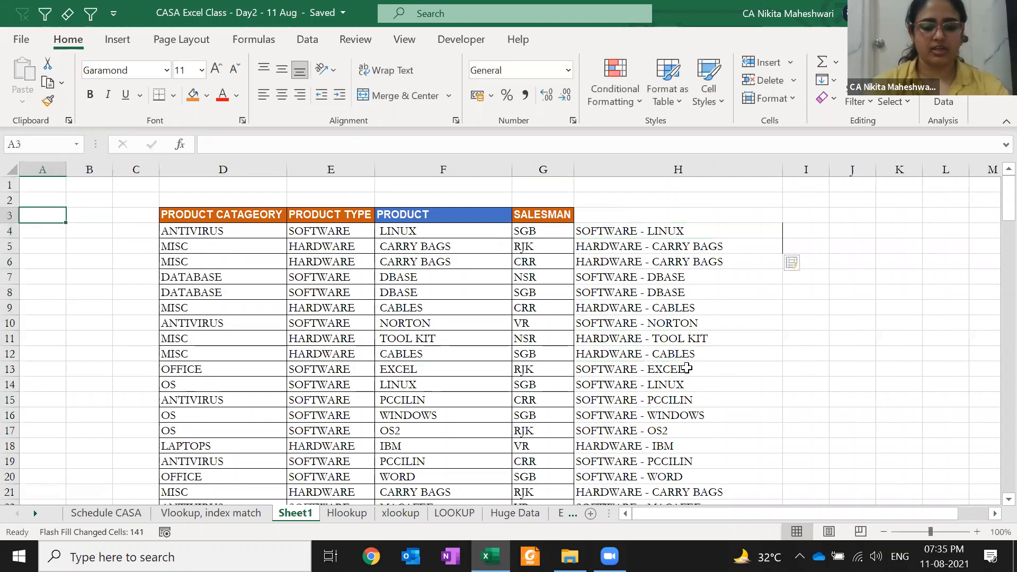
{"action": "type", "text": "ANTIVIRUS"}
{"action": "key", "text": "Return"}
{"action": "key", "text": "Right"}
- Start B4's XLOOKUP with $A$3 as lookup value and D3:D145 as lookup range
{"action": "type", "text": "="}
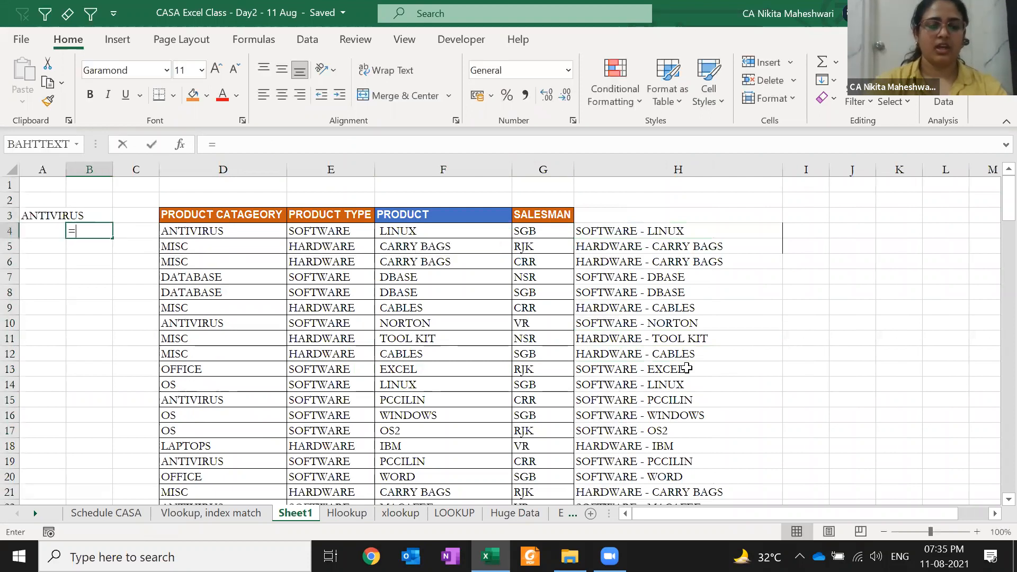
{"action": "type", "text": "XLOOKUP("}
{"action": "key", "text": "Up"}
{"action": "key", "text": "Left"}
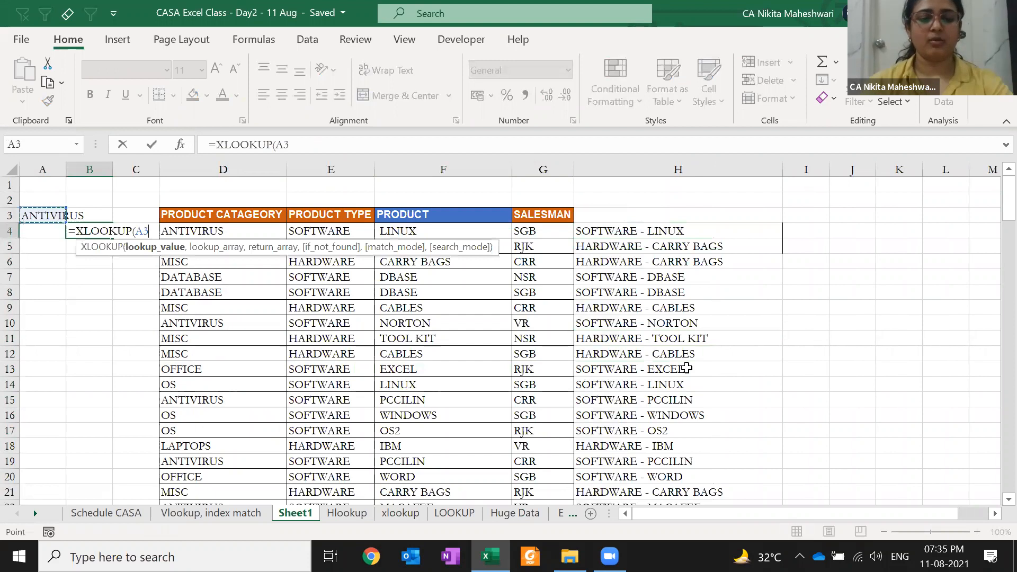
{"action": "key", "text": "F4"}
{"action": "type", "text": ","}
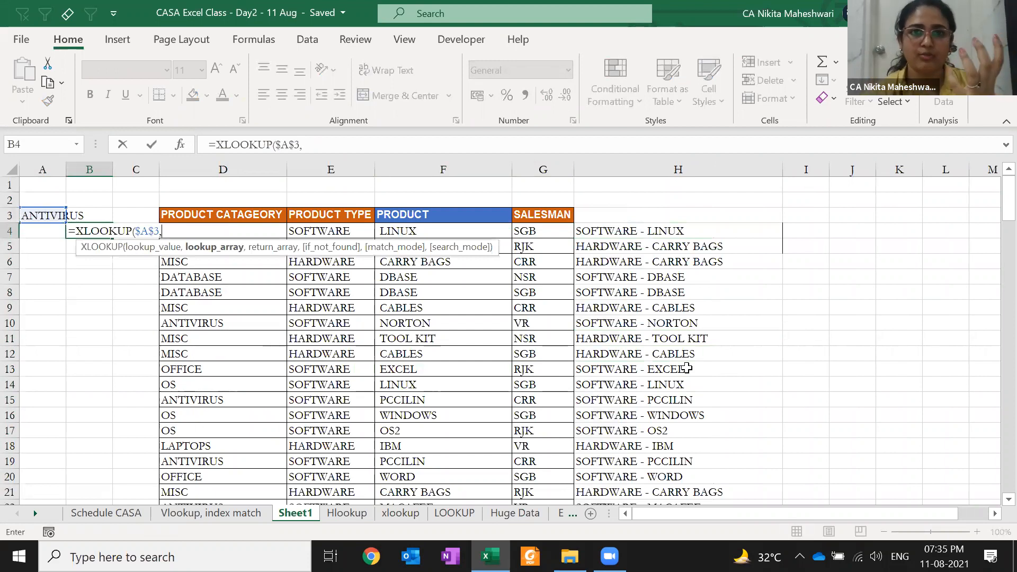
{"action": "left_click", "coordinate": [236, 215]}
{"action": "key", "text": "ctrl+shift+Down"}
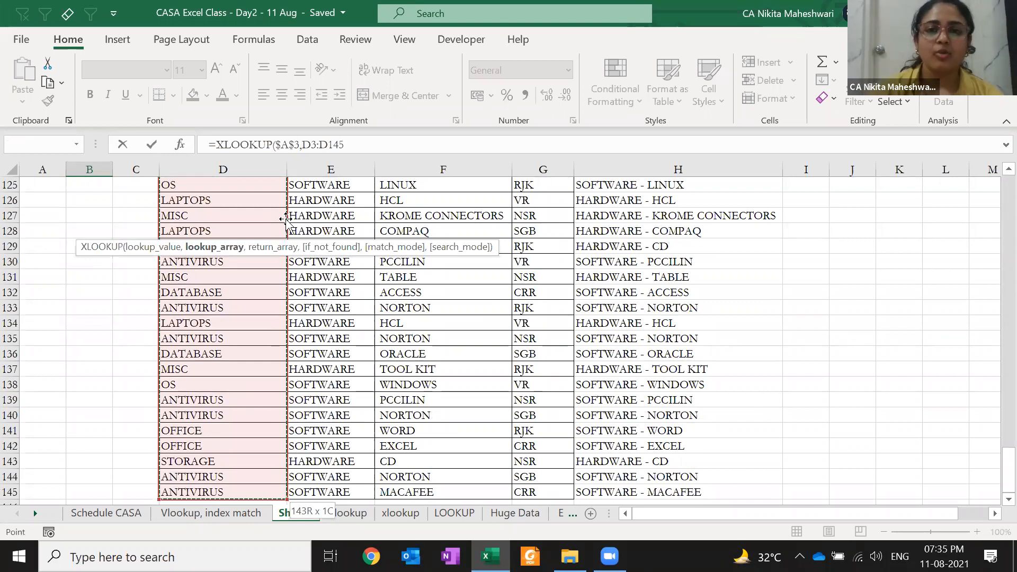
{"action": "key", "text": "Down"}
{"action": "key", "text": "ctrl+shift+Right"}
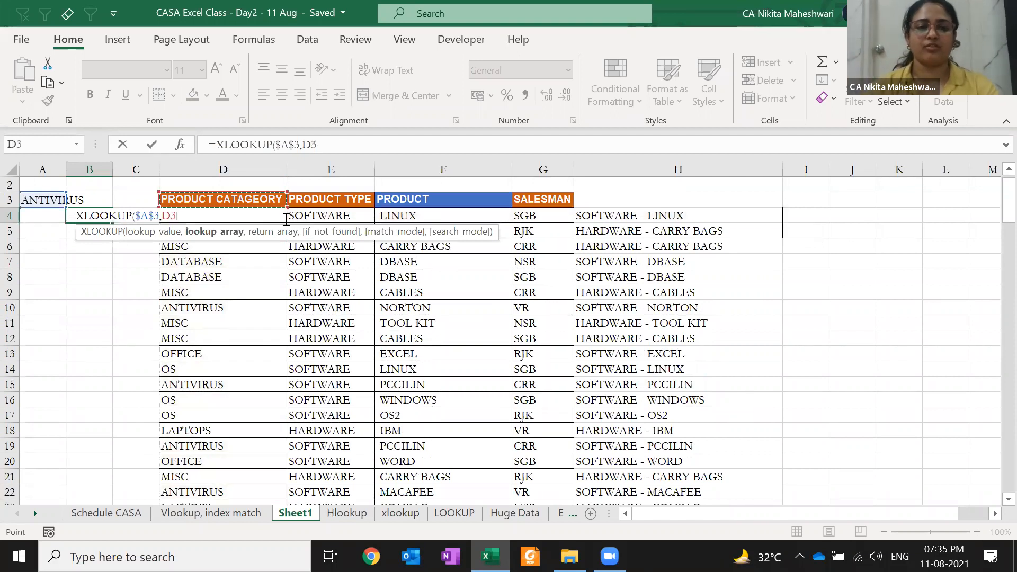
{"action": "left_click", "coordinate": [284, 200]}
{"action": "key", "text": "ctrl+shift+Down"}
{"action": "type", "text": ","}
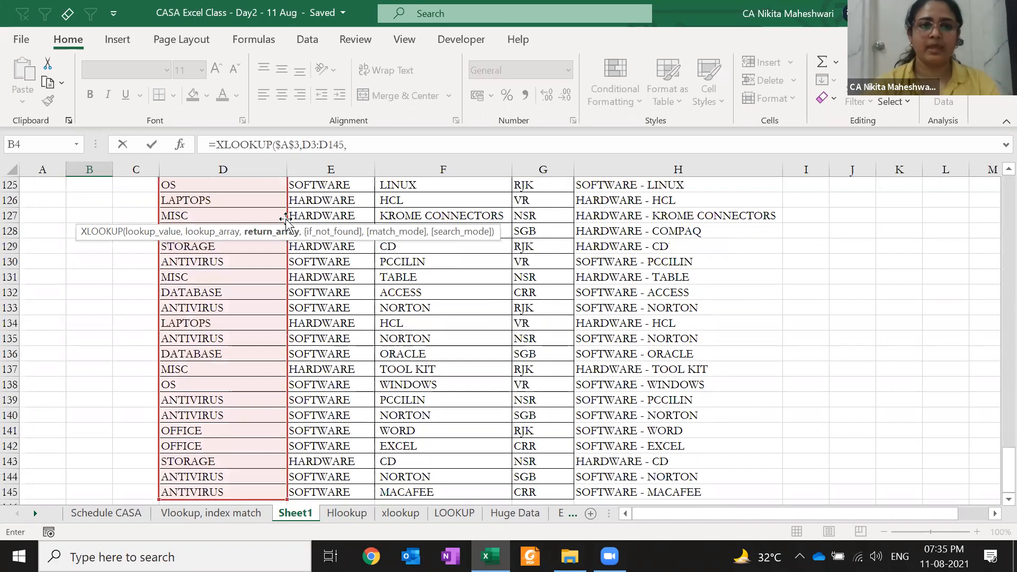
- Add the salesman return range, "WRONG" fallback, exact match and -1 last-to-first search
{"action": "key", "text": "Right"}
{"action": "key", "text": "Up"}
{"action": "key", "text": "Right"}
{"action": "key", "text": "Right"}
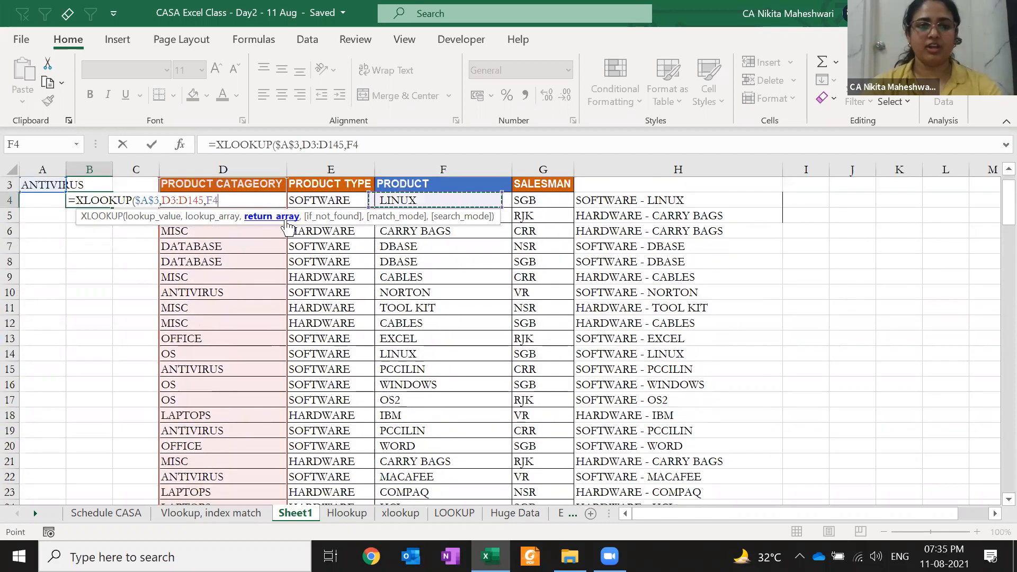
{"action": "key", "text": "ctrl+shift+Down"}
{"action": "key", "text": "Right"}
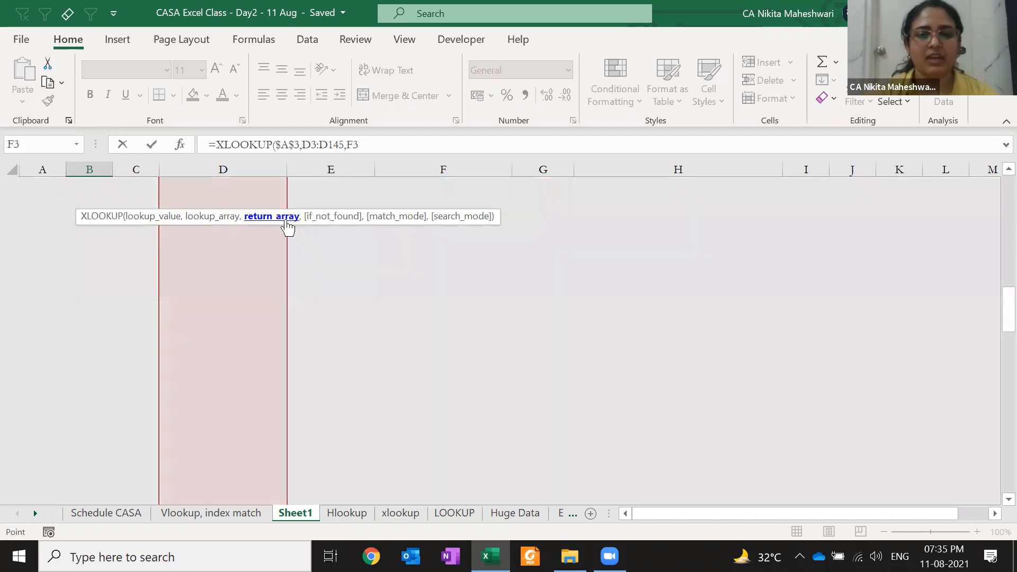
{"action": "key", "text": "Right"}
{"action": "key", "text": "ctrl+shift+Down"}
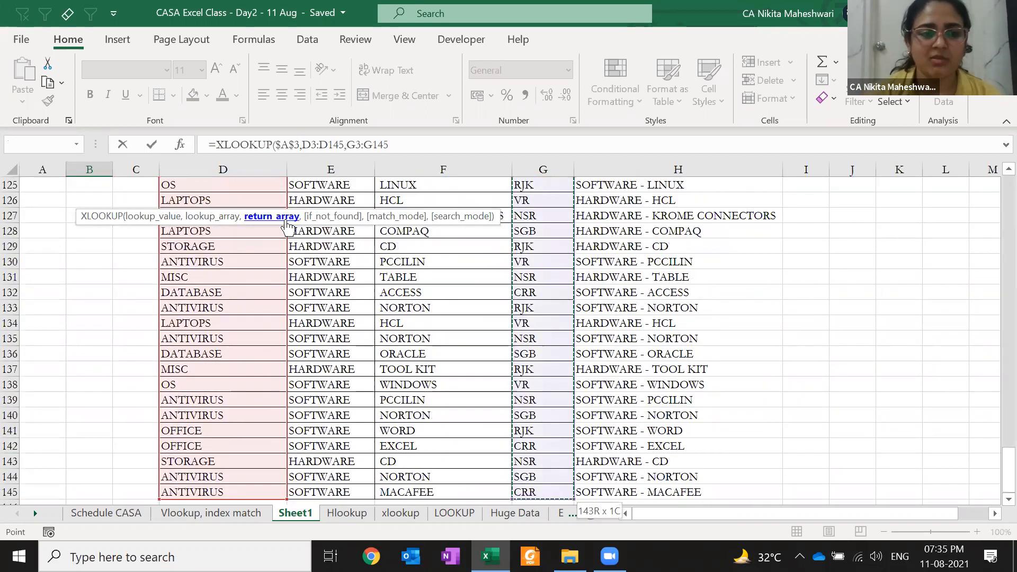
{"action": "type", "text": ","}
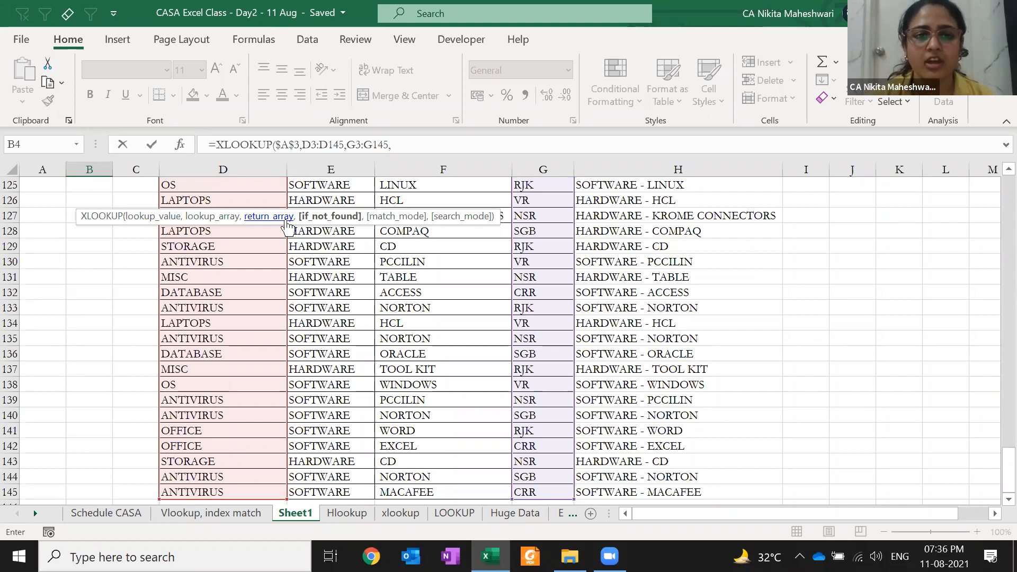
{"action": "type", "text": "\"WRONG\","}
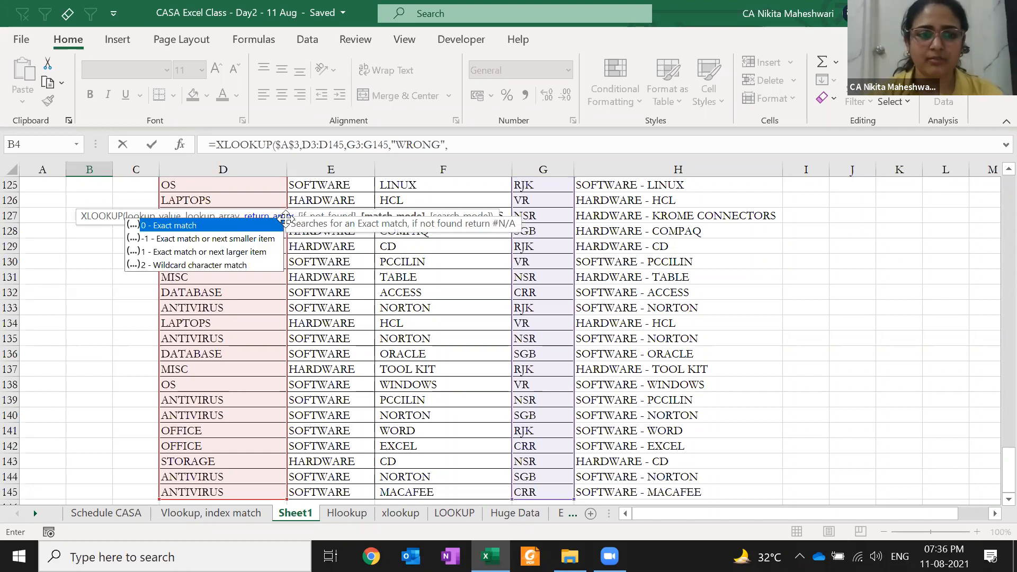
{"action": "type", "text": "0"}
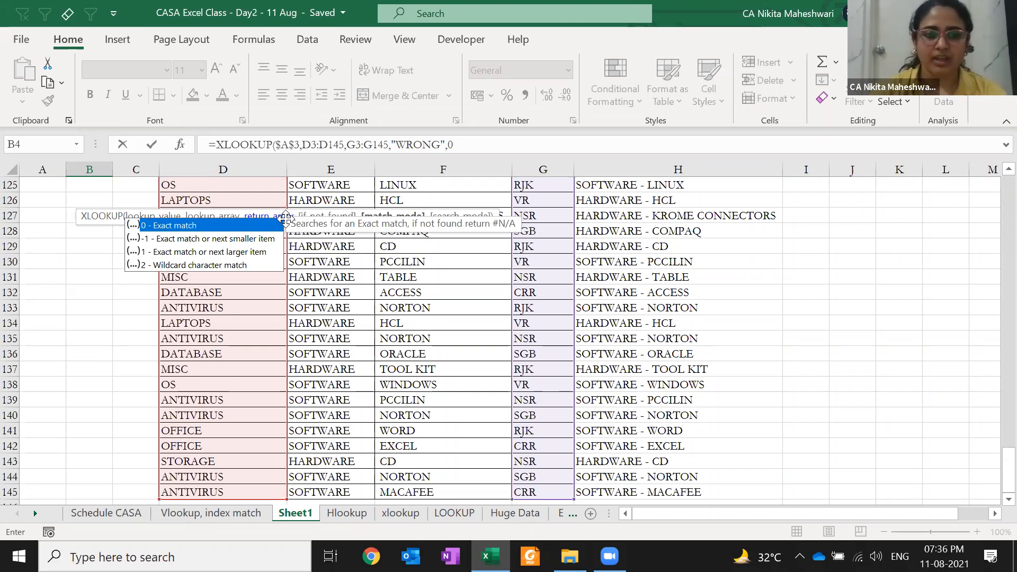
{"action": "type", "text": ","}
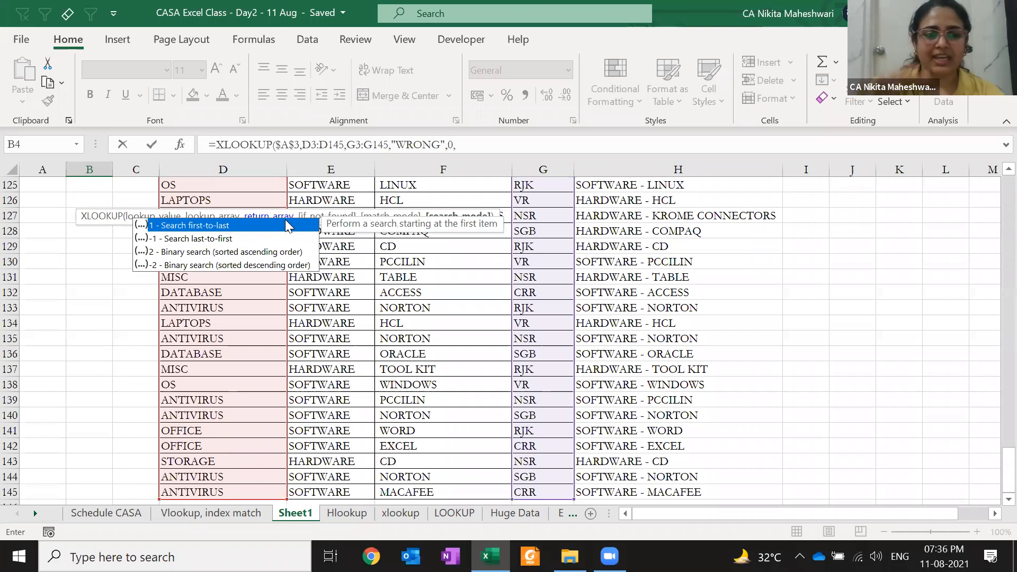
{"action": "double_click", "coordinate": [231, 239]}
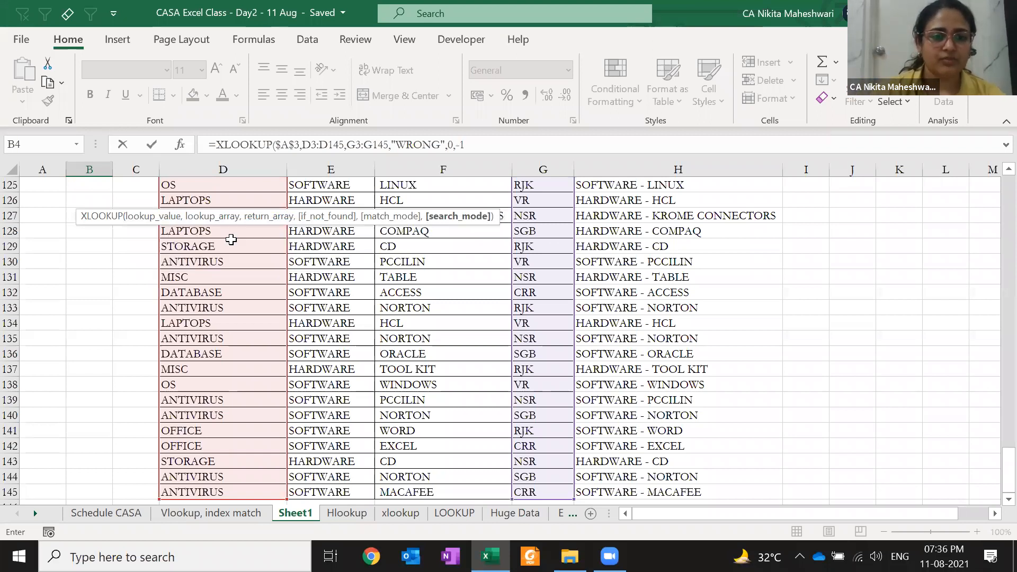
{"action": "key", "text": "Return"}
- Select the product table D3:H145 and turn on filters with Ctrl+Shift+L
{"action": "scroll", "coordinate": [231, 239], "scroll_direction": "up", "scroll_amount": 1}
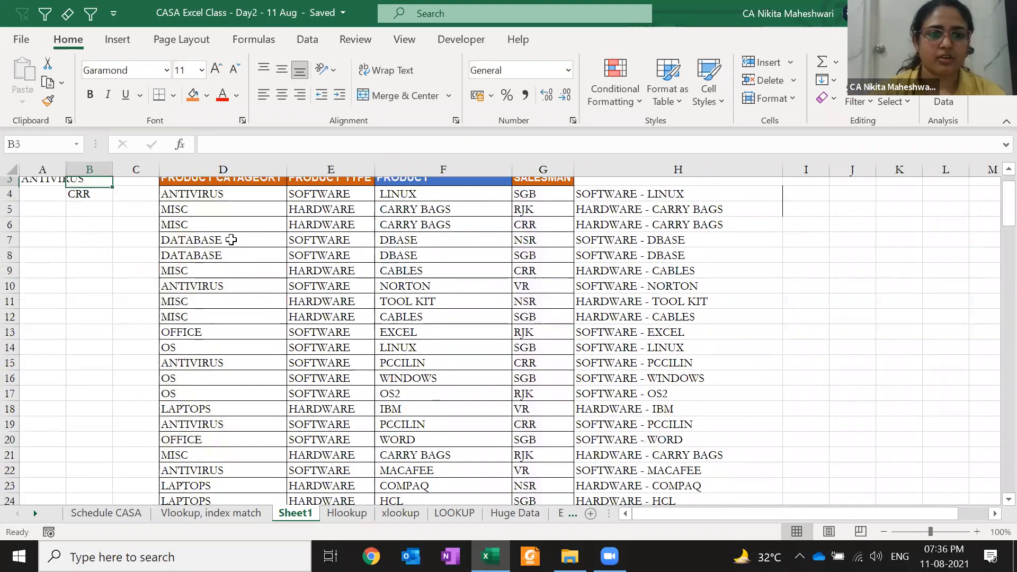
{"action": "key", "text": "Up"}
{"action": "key", "text": "Right"}
{"action": "key", "text": "Up"}
{"action": "key", "text": "Right"}
{"action": "key", "text": "ctrl+shift+Right"}
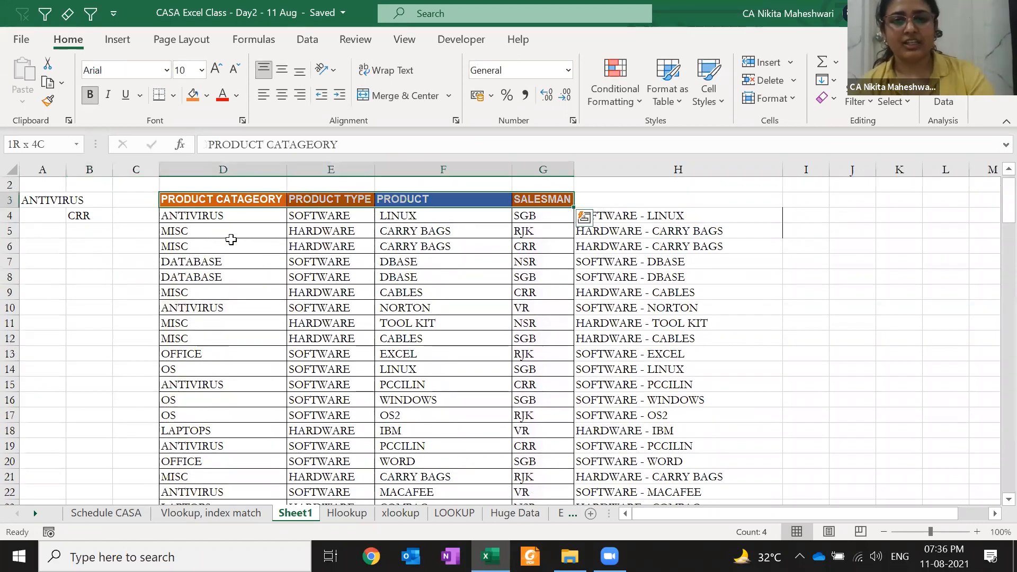
{"action": "key", "text": "shift+Right"}
{"action": "key", "text": "ctrl+shift+Down"}
{"action": "key", "text": "ctrl+shift+l"}
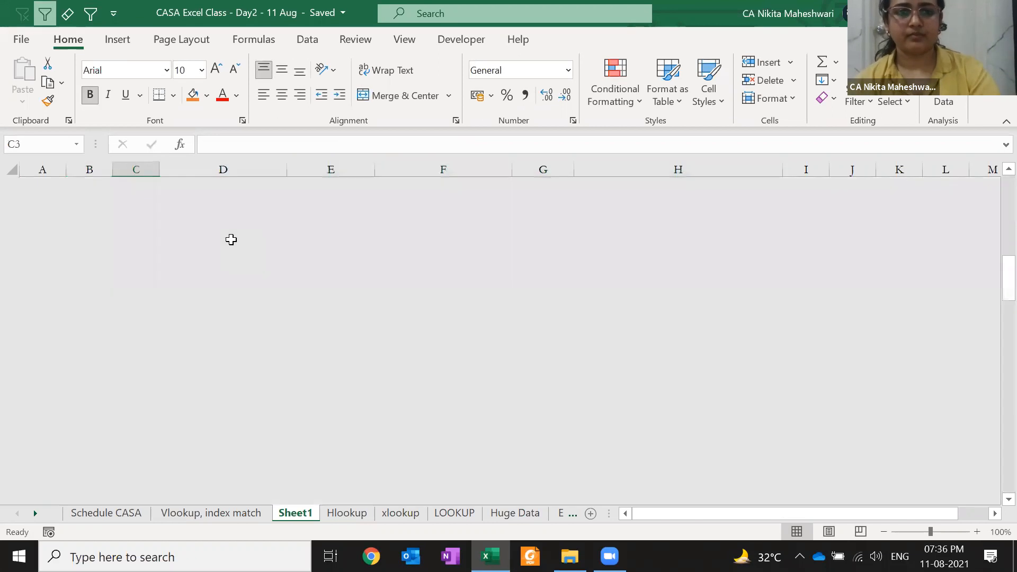
- Filter PRODUCT CATAGEORY to ANTIVIRUS and confirm the last row's salesman matches B4's CRR
{"action": "key", "text": "alt+Down"}
{"action": "key", "text": "space"}
{"action": "key", "text": "Down"}
{"action": "key", "text": "space"}
{"action": "key", "text": "Return"}
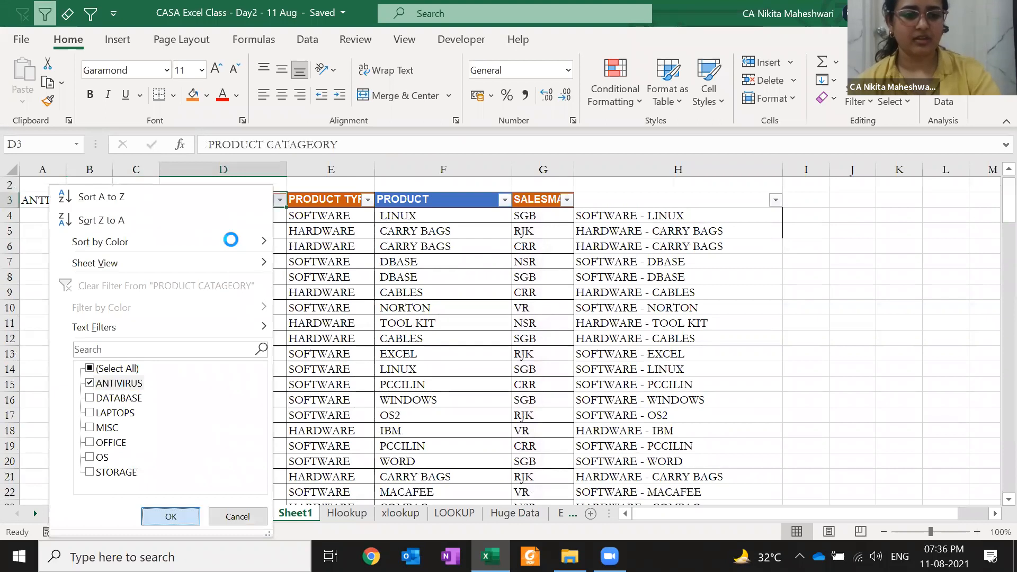
{"action": "key", "text": "Down"}
{"action": "key", "text": "ctrl+Down"}
{"action": "key", "text": "Right"}
{"action": "key", "text": "Right"}
{"action": "key", "text": "Right"}
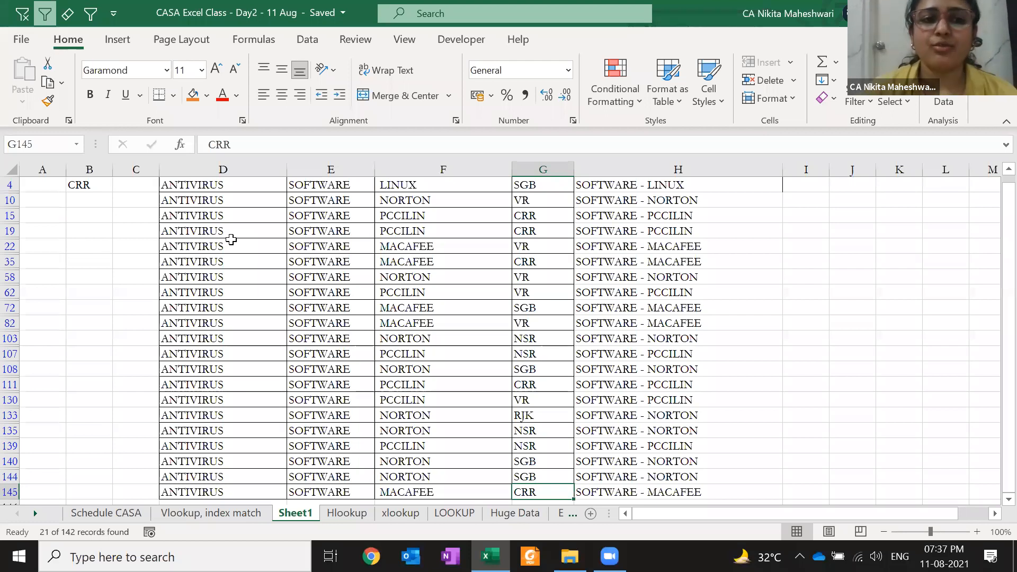
{"action": "key", "text": "ctrl+Home"}
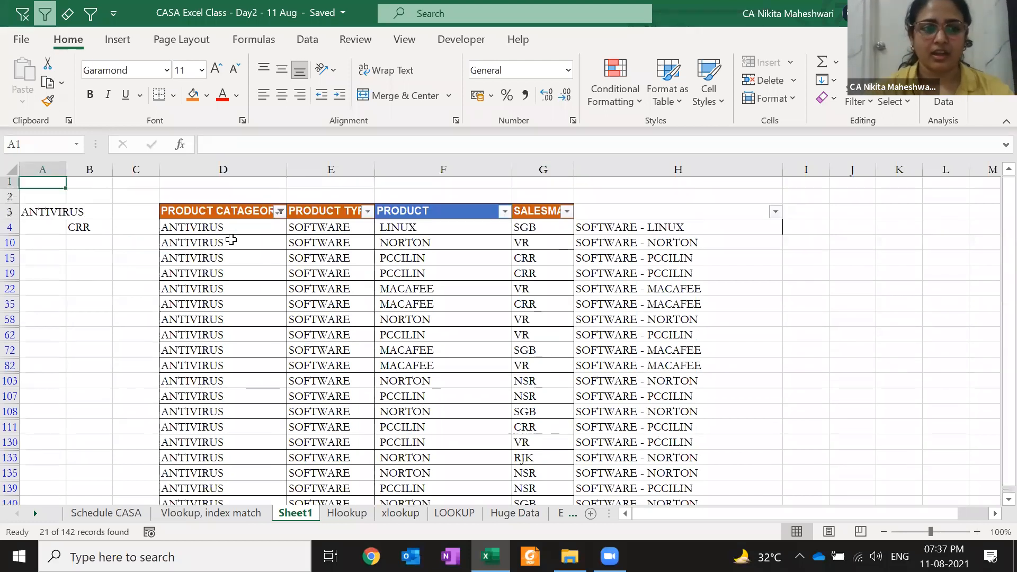
{"action": "key", "text": "Right"}
{"action": "key", "text": "Down"}
{"action": "key", "text": "Down"}
{"action": "key", "text": "Down"}
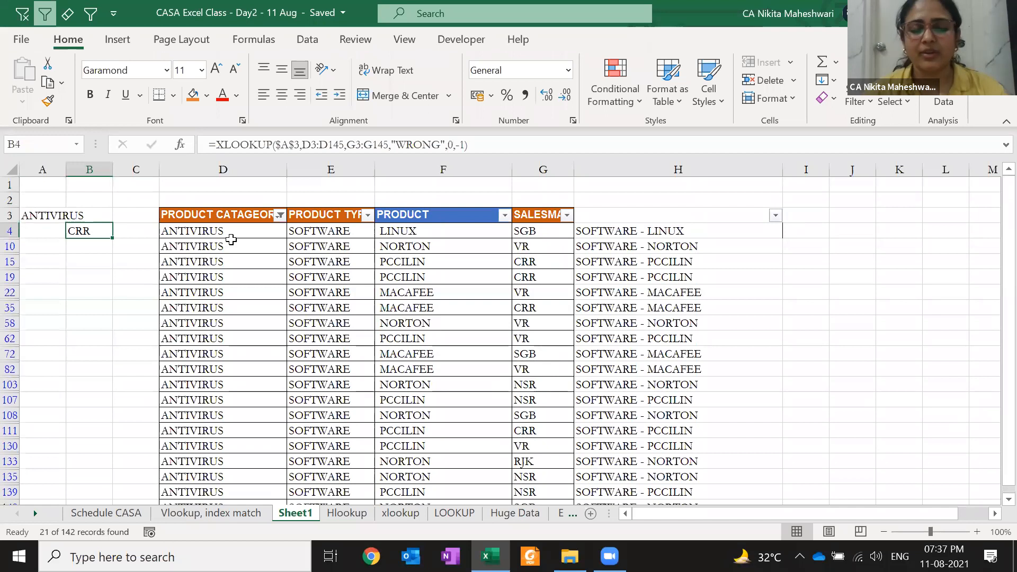
- Clear the ANTIVIRUS category filter so all rows show again
{"action": "key", "text": "Up"}
{"action": "key", "text": "Left"}
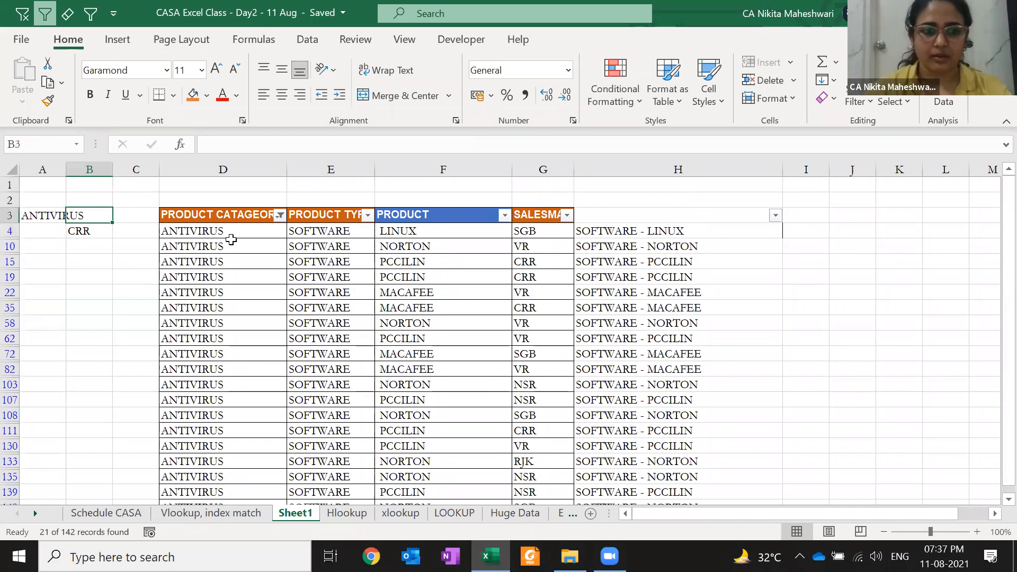
{"action": "key", "text": "Right"}
{"action": "key", "text": "Right"}
{"action": "key", "text": "Right"}
{"action": "key", "text": "alt+d"}
{"action": "key", "text": "f"}
{"action": "key", "text": "s"}
{"action": "key", "text": "Down"}
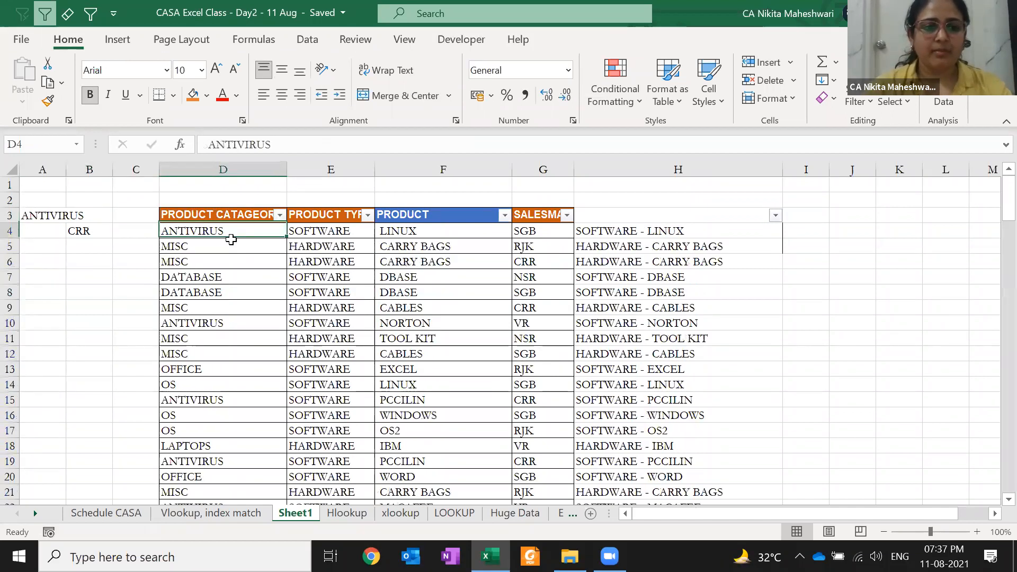
{"action": "key", "text": "Left"}
{"action": "key", "text": "Right"}
{"action": "key", "text": "Up"}
{"action": "key", "text": "Up"}
{"action": "key", "text": "Up"}
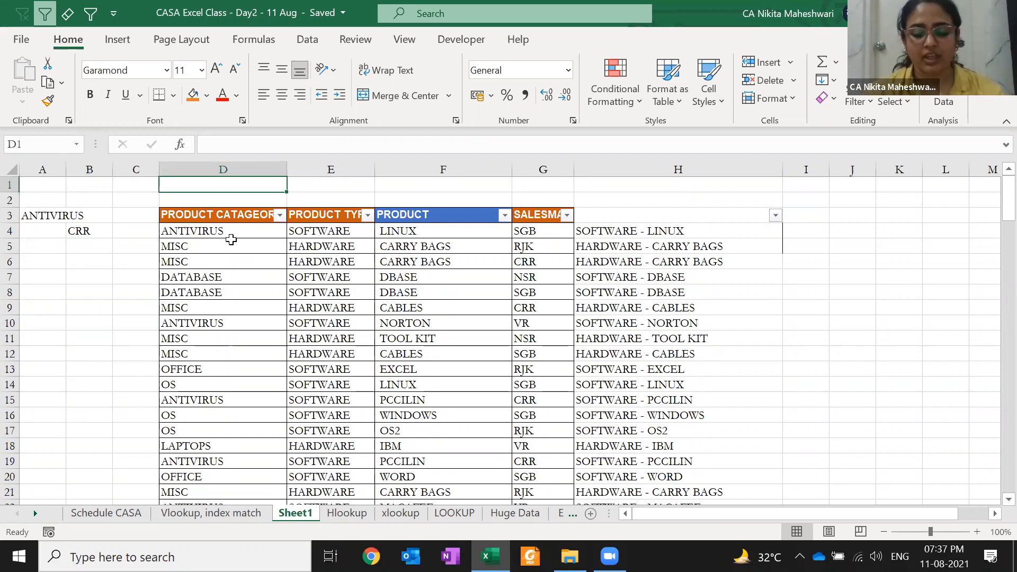
- Note the wildcard characters ? in D1 and * in E1 above the table
{"action": "type", "text": "?"}
{"action": "key", "text": "Tab"}
{"action": "type", "text": "*"}
{"action": "key", "text": "ctrl+Return"}
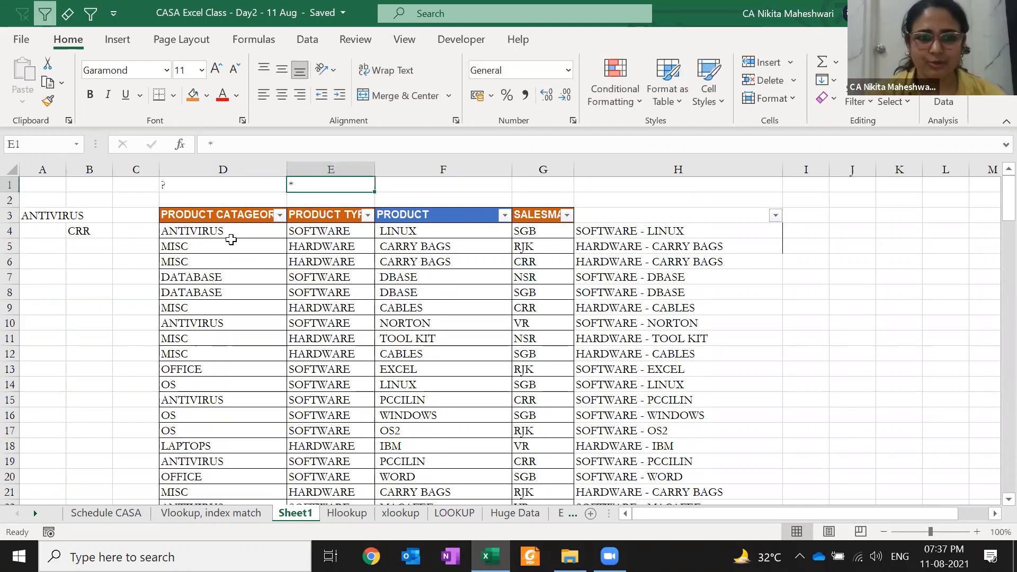
{"action": "key", "text": "Left"}
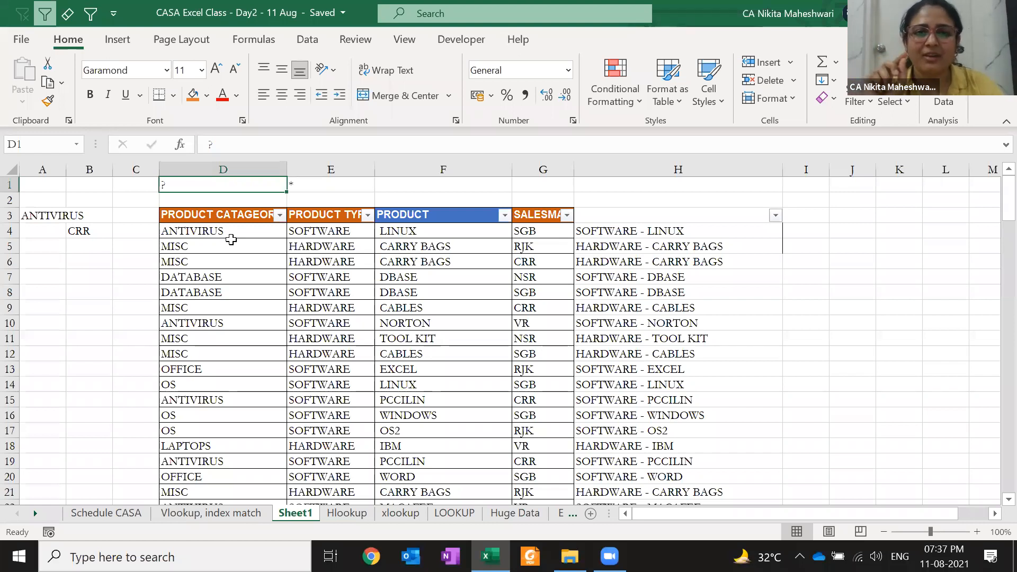
{"action": "key", "text": "Right"}
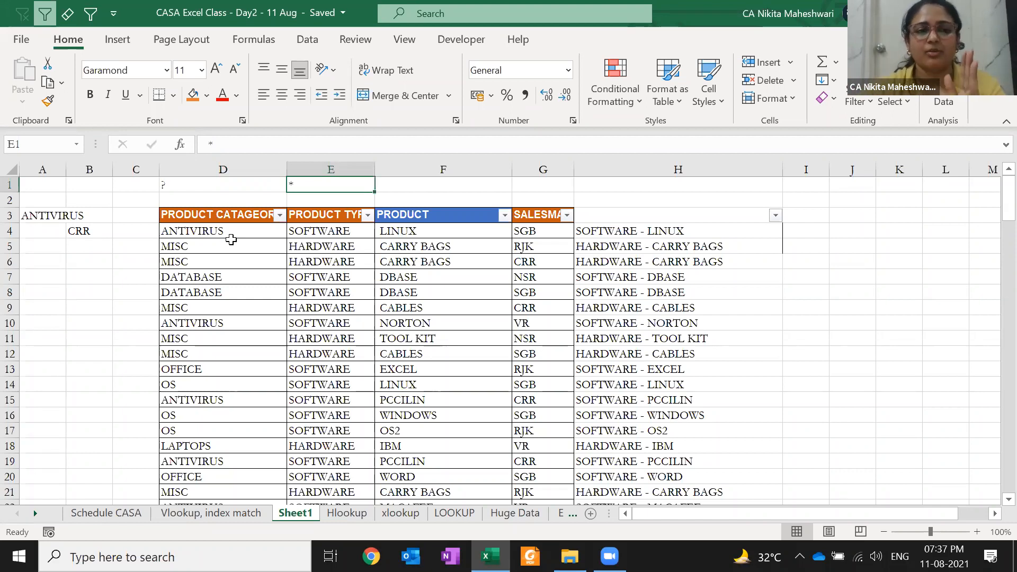
- Shorten the category in A3 from ANTIVIRUS to ANTI, so B4 returns WRONG
{"action": "left_click", "coordinate": [53, 216]}
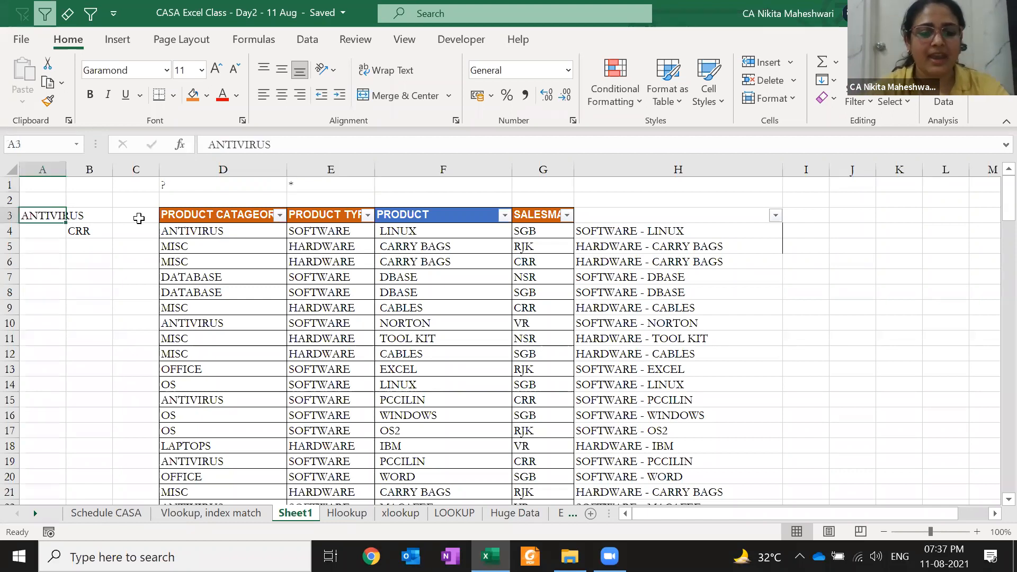
{"action": "key", "text": "F2"}
{"action": "key", "text": "shift+Left"}
{"action": "key", "text": "shift+Left"}
{"action": "key", "text": "shift+Left"}
{"action": "key", "text": "shift+Left"}
{"action": "key", "text": "shift+Left"}
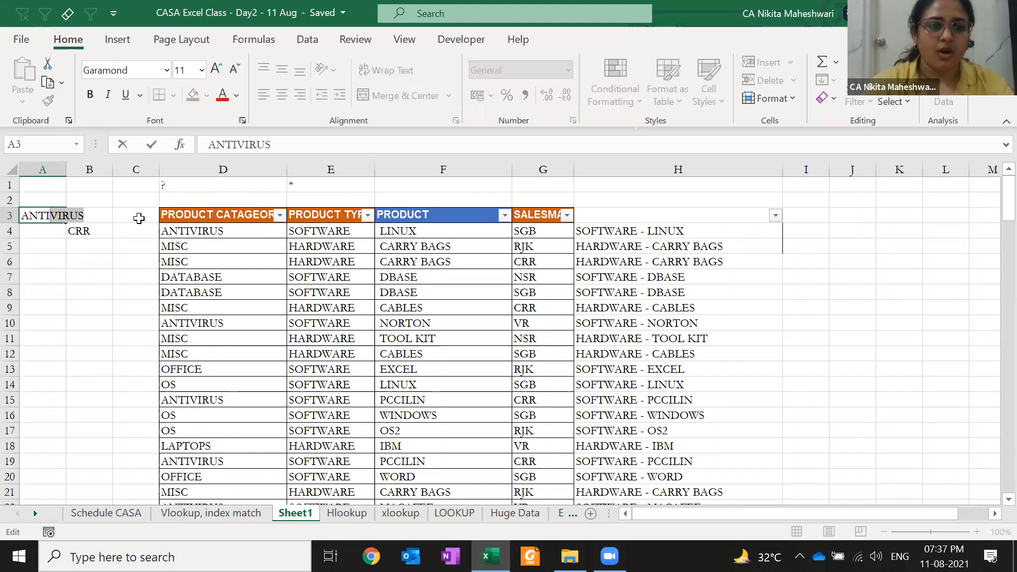
{"action": "key", "text": "BackSpace"}
{"action": "key", "text": "Return"}
- Remove the 0 exact-match argument from B4's XLOOKUP formula
{"action": "key", "text": "Right"}
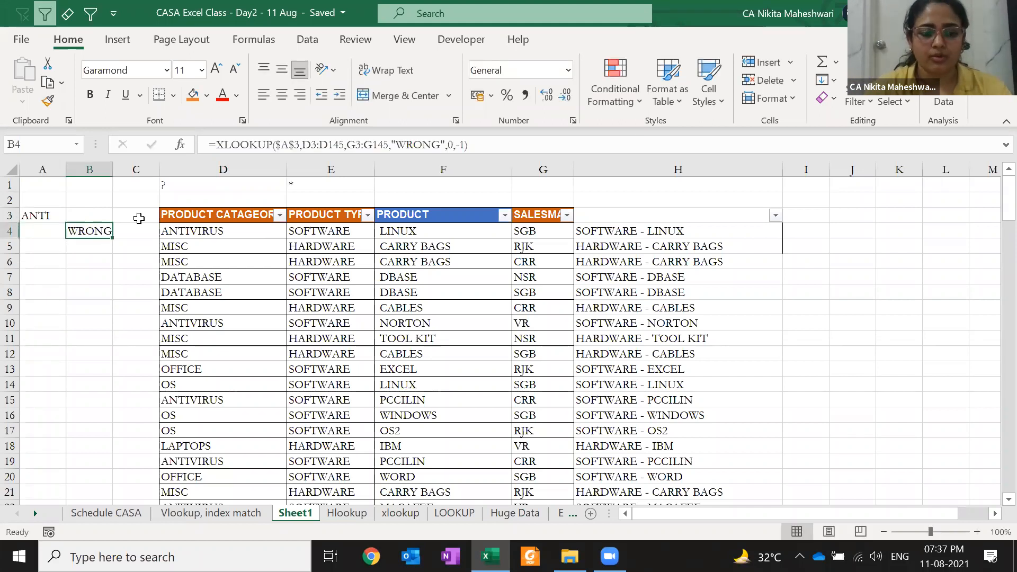
{"action": "key", "text": "F2"}
{"action": "key", "text": "Left"}
{"action": "key", "text": "Left"}
{"action": "key", "text": "Left"}
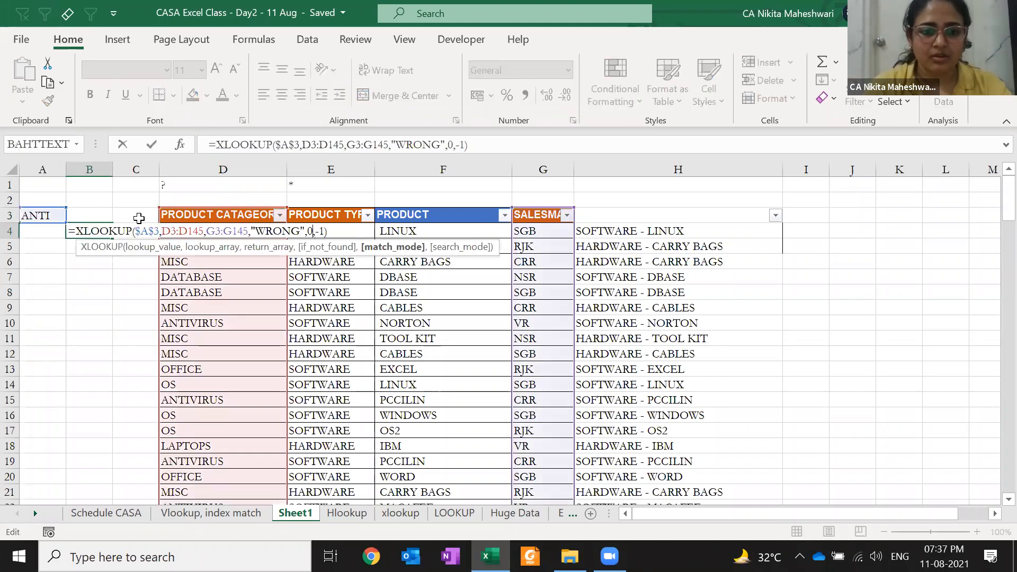
{"action": "key", "text": "Left"}
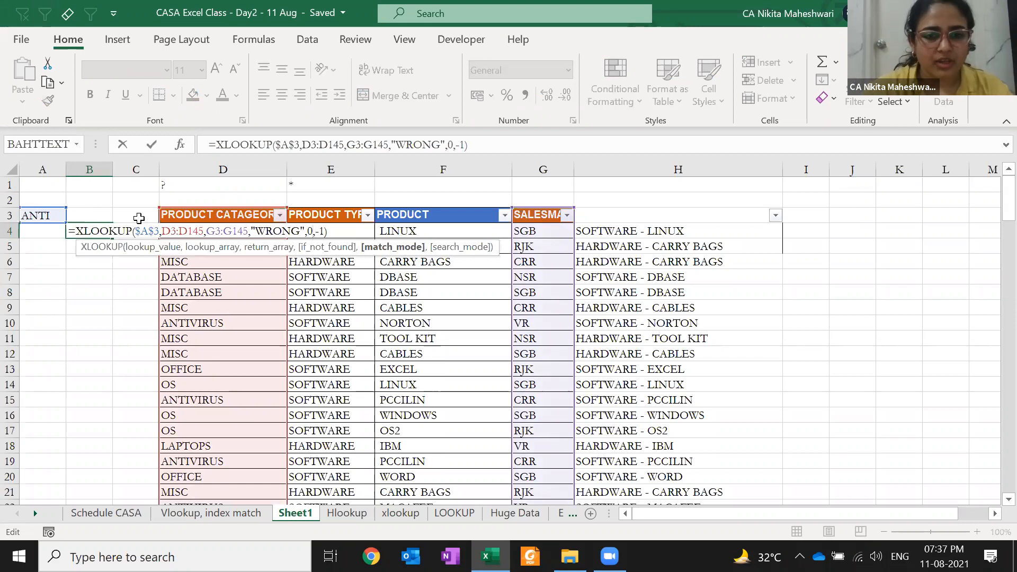
{"action": "key", "text": "BackSpace"}
- Set B4's XLOOKUP match mode to 2 - Wildcard character match
{"action": "left_click", "coordinate": [357, 295]}
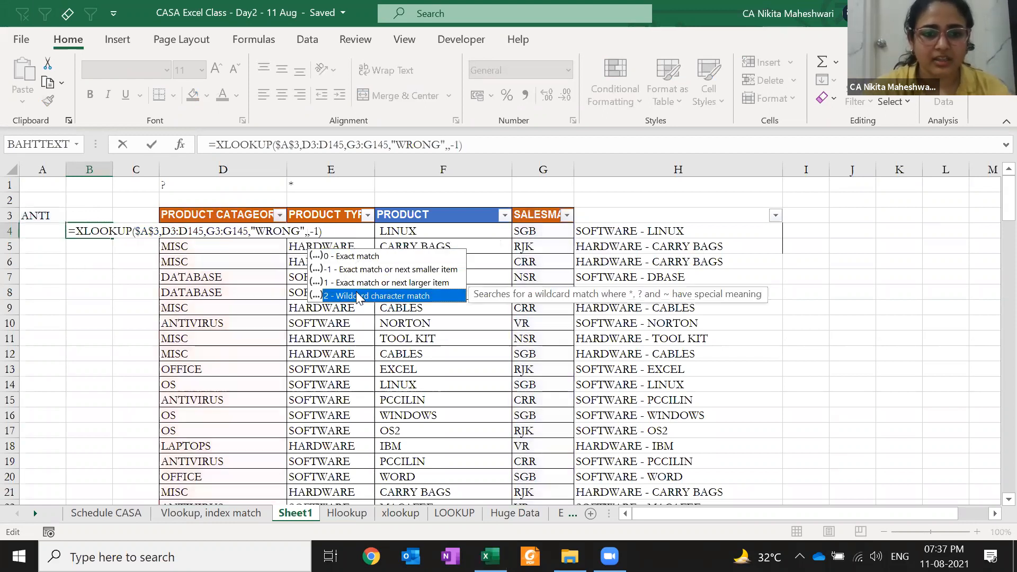
{"action": "double_click", "coordinate": [357, 295]}
{"action": "key", "text": "ctrl+Return"}
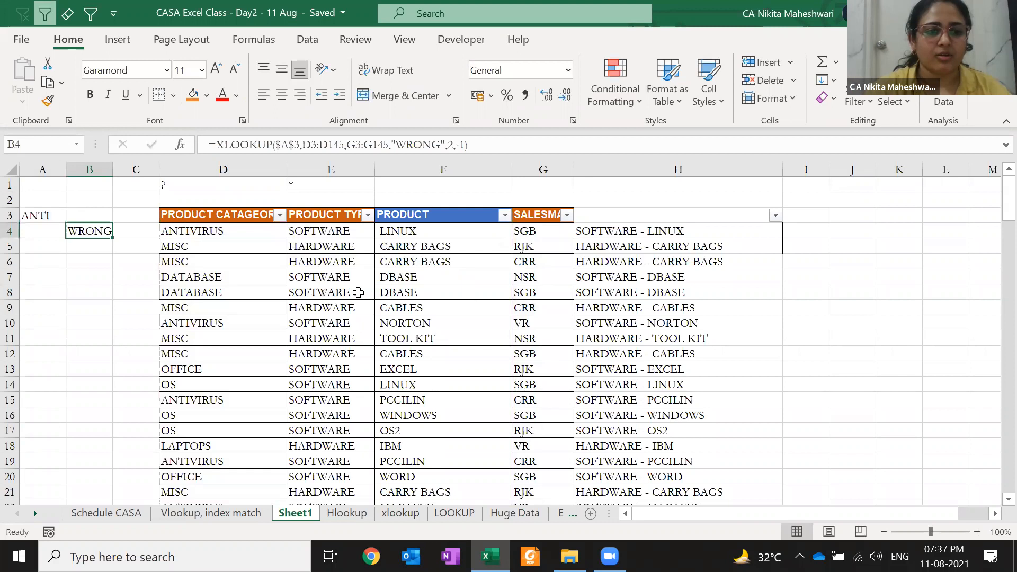
{"action": "key", "text": "F2"}
{"action": "key", "text": "Escape"}
- Change the category in A3 to ANTI* so B4 returns CRR
{"action": "key", "text": "Up"}
{"action": "key", "text": "Left"}
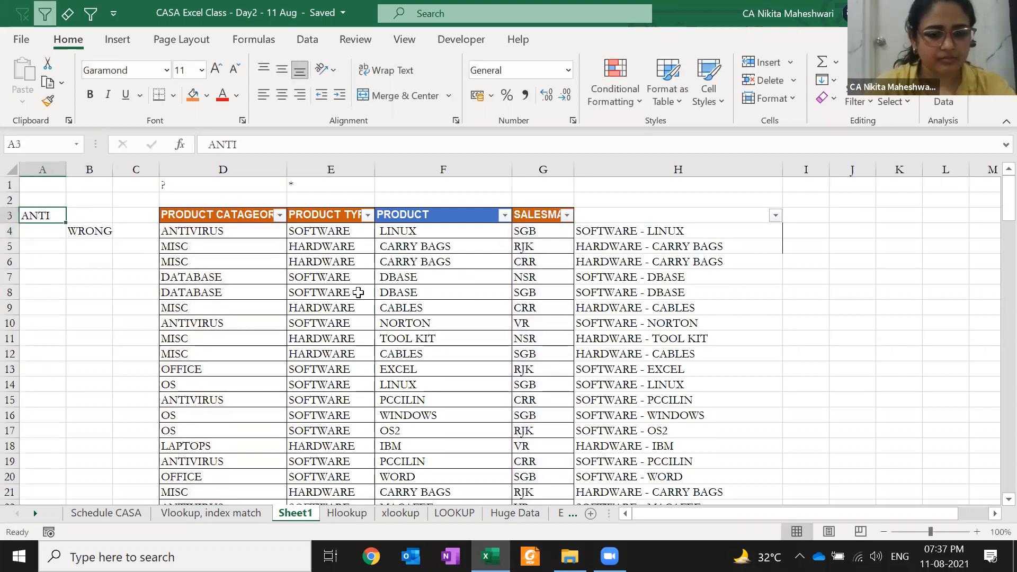
{"action": "key", "text": "F2"}
{"action": "type", "text": "*"}
{"action": "key", "text": "Return"}
{"action": "key", "text": "Up"}
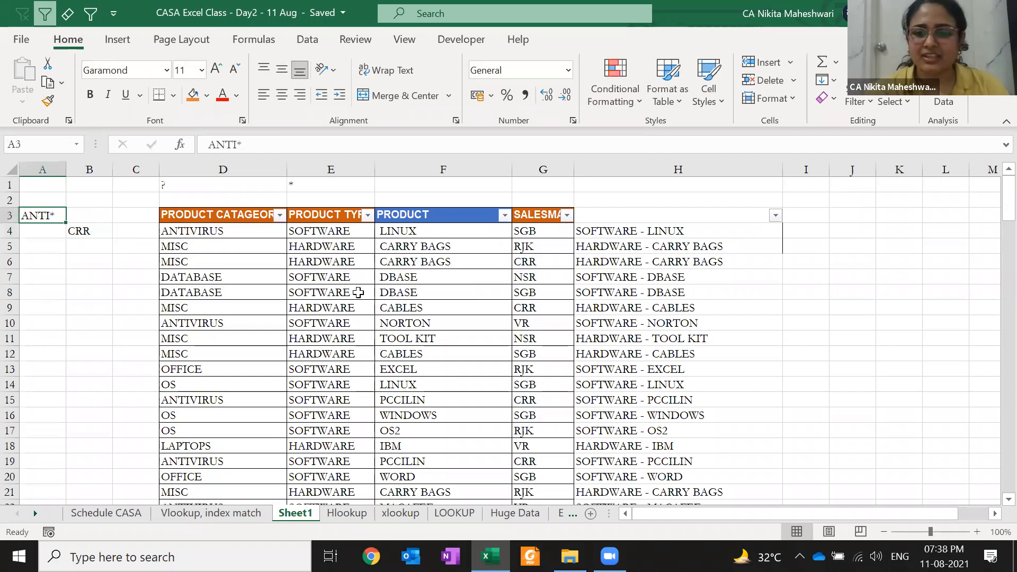
- Clear the lookup cells A3:B4 and the wildcard notes in D1:E1
{"action": "key", "text": "shift+Right"}
{"action": "key", "text": "shift+Down"}
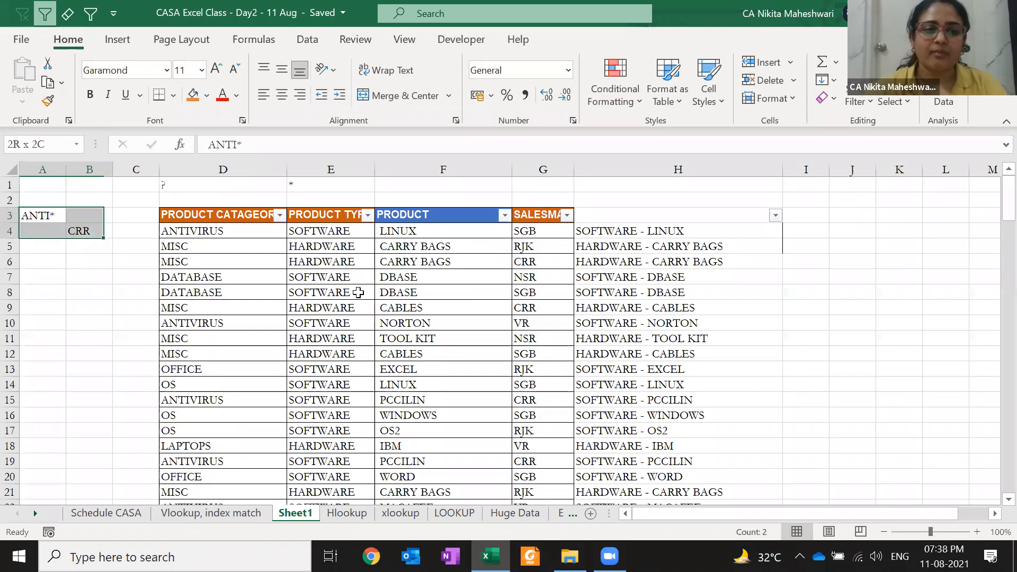
{"action": "key", "text": "Delete"}
{"action": "key", "text": "Up"}
{"action": "key", "text": "Up"}
{"action": "key", "text": "Right"}
{"action": "key", "text": "Right"}
{"action": "key", "text": "Right"}
{"action": "key", "text": "shift+Right"}
{"action": "key", "text": "Delete"}
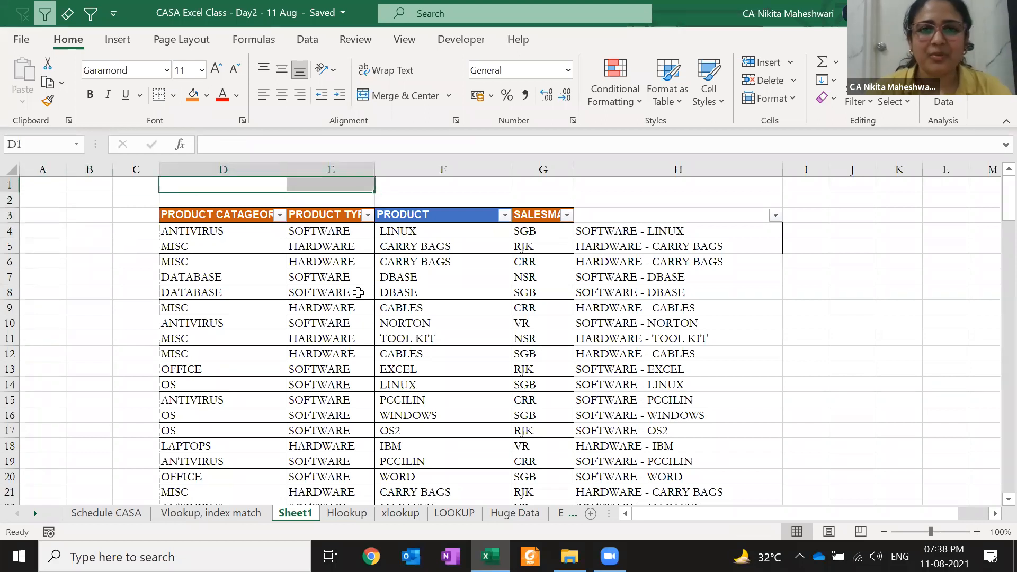